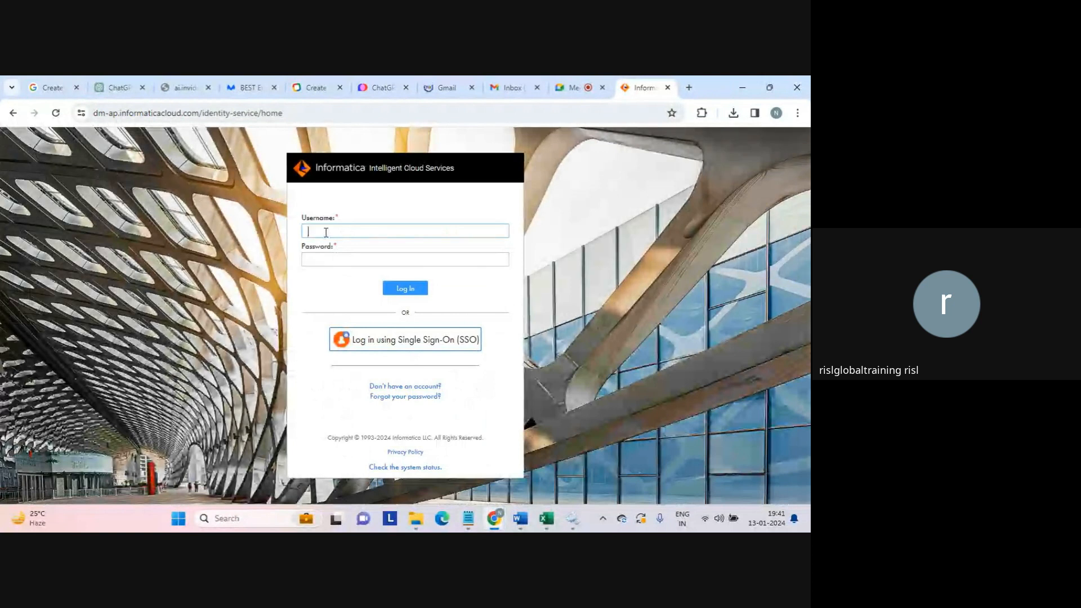
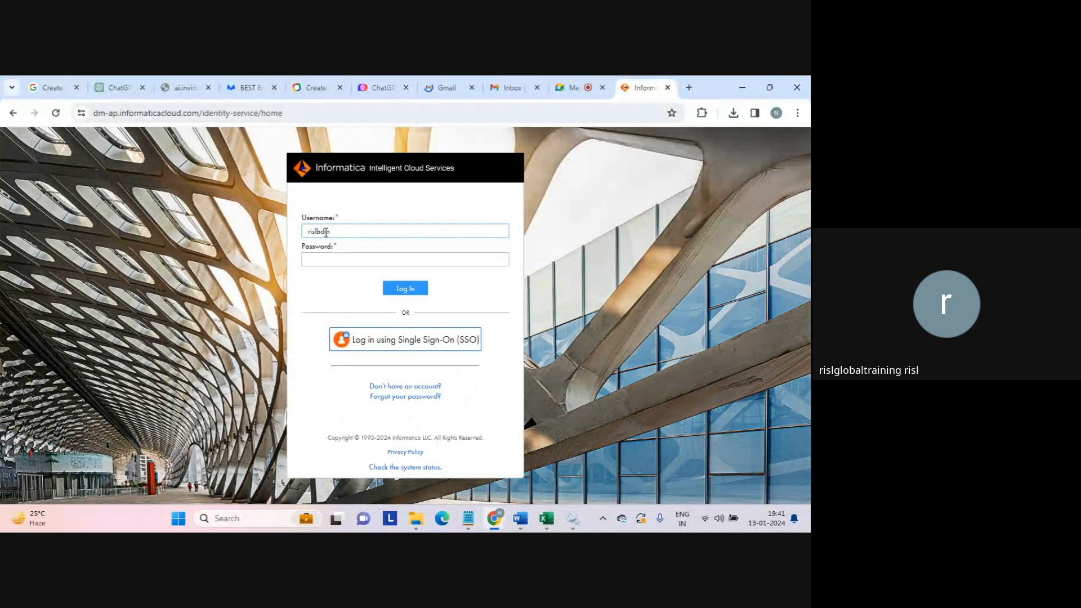
- Sign in to Informatica Cloud with the account username and password
{"action": "key", "text": "Tab"}
{"action": "type", "text": "***"}
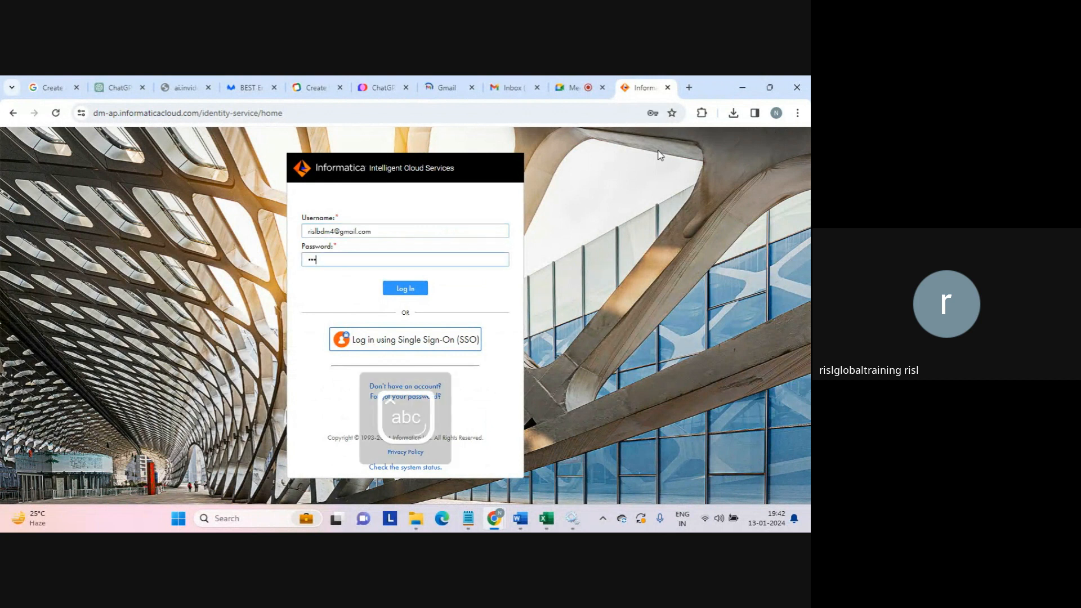
{"action": "type", "text": "********"}
{"action": "key", "text": "Return"}
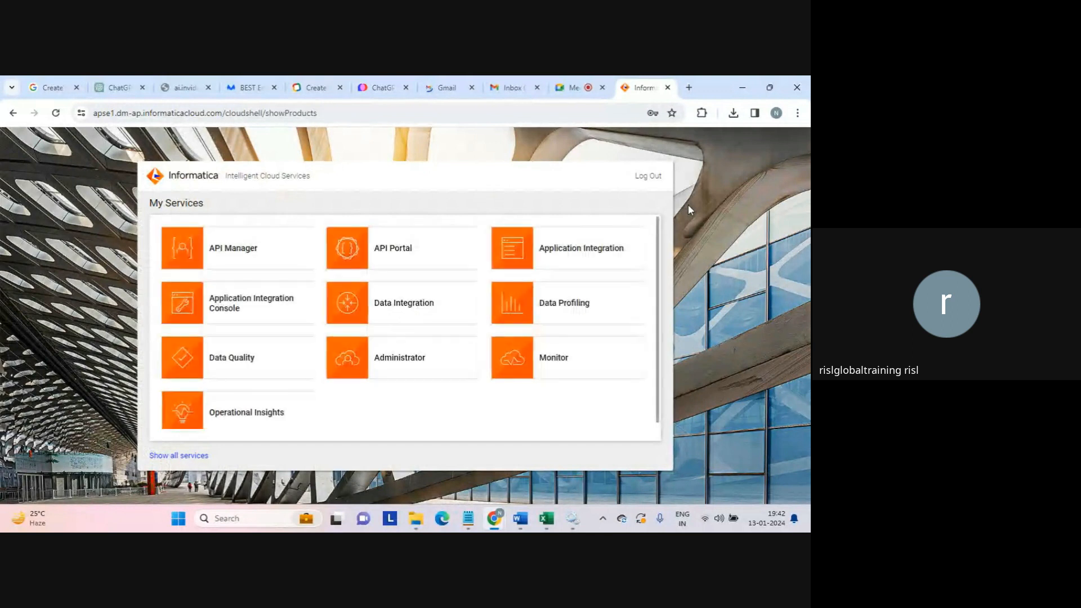
- Open Data Integration, expand the runtime environment, and open the LAPTOP-AFKA5ASC secure agent details
{"action": "left_click", "coordinate": [389, 311]}
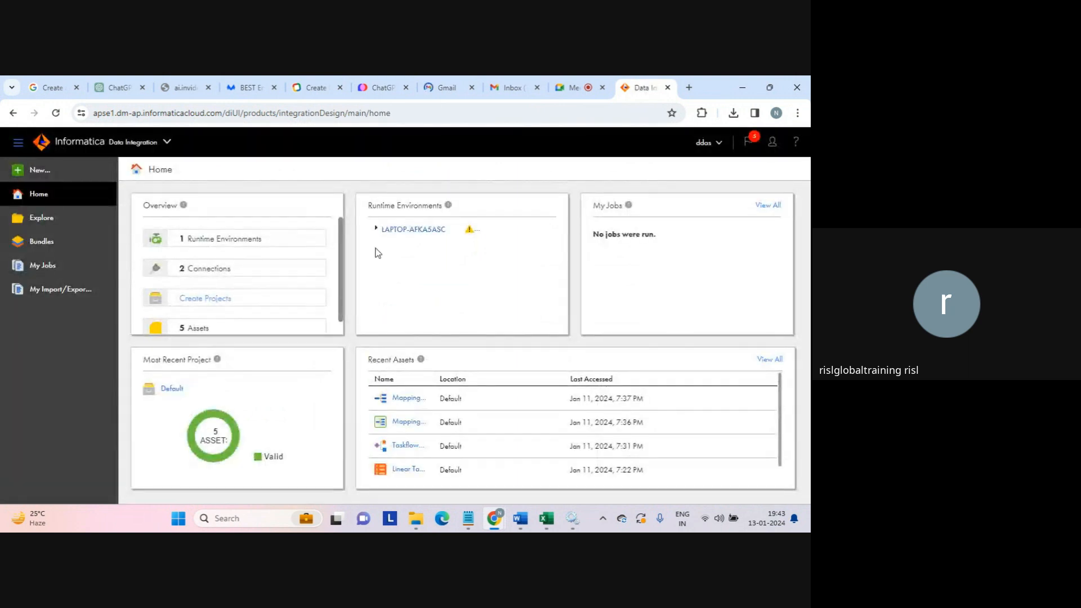
{"action": "left_click", "coordinate": [375, 228]}
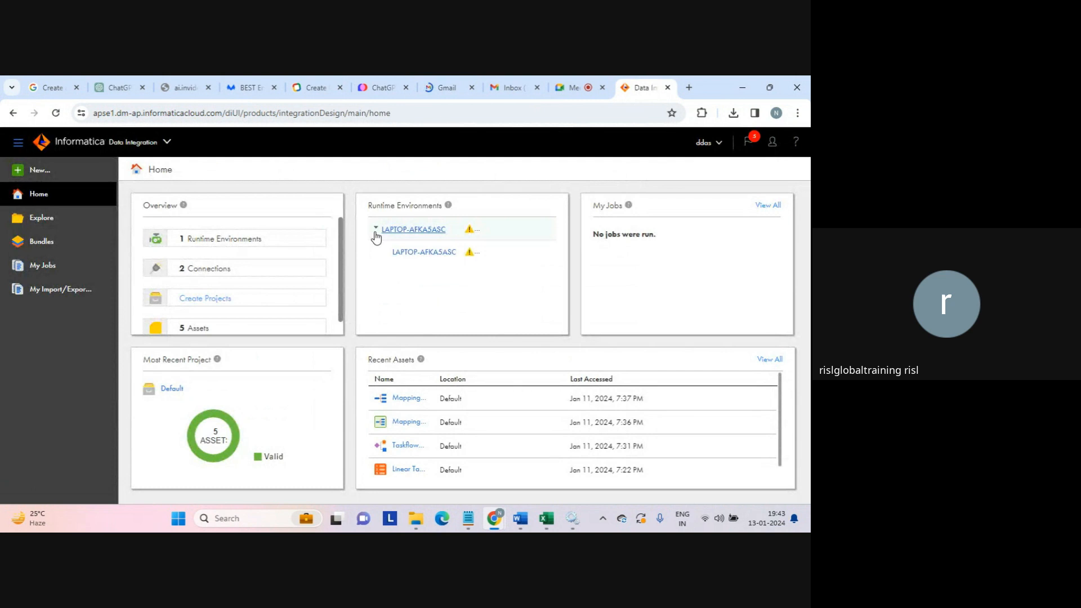
{"action": "left_click", "coordinate": [417, 253]}
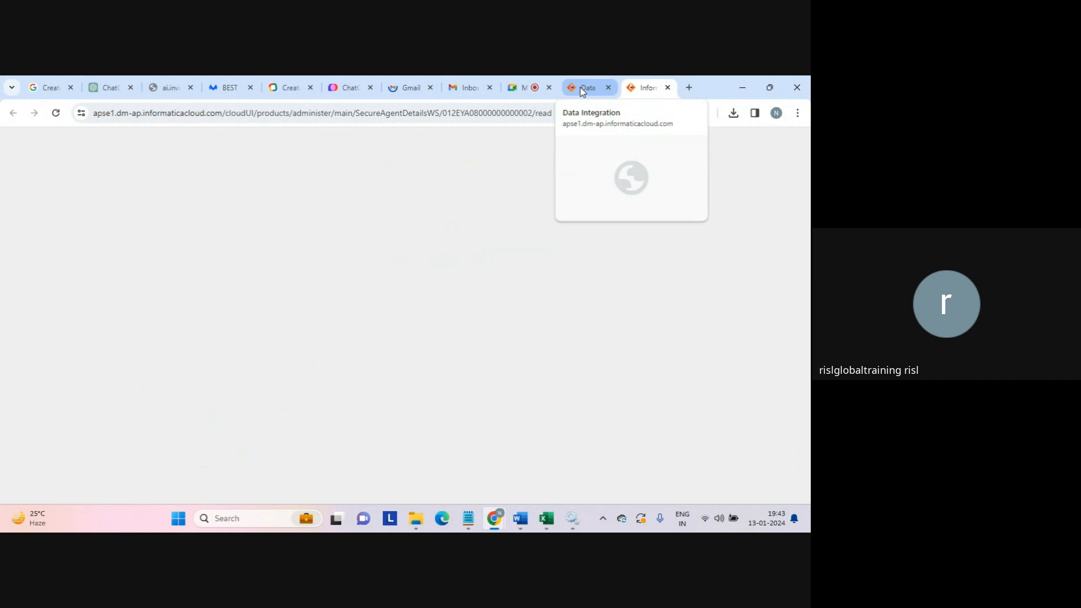
- Check the Informatica secure agent's status in Windows Services, then close Services
{"action": "left_click", "coordinate": [582, 91]}
{"action": "left_click", "coordinate": [639, 89]}
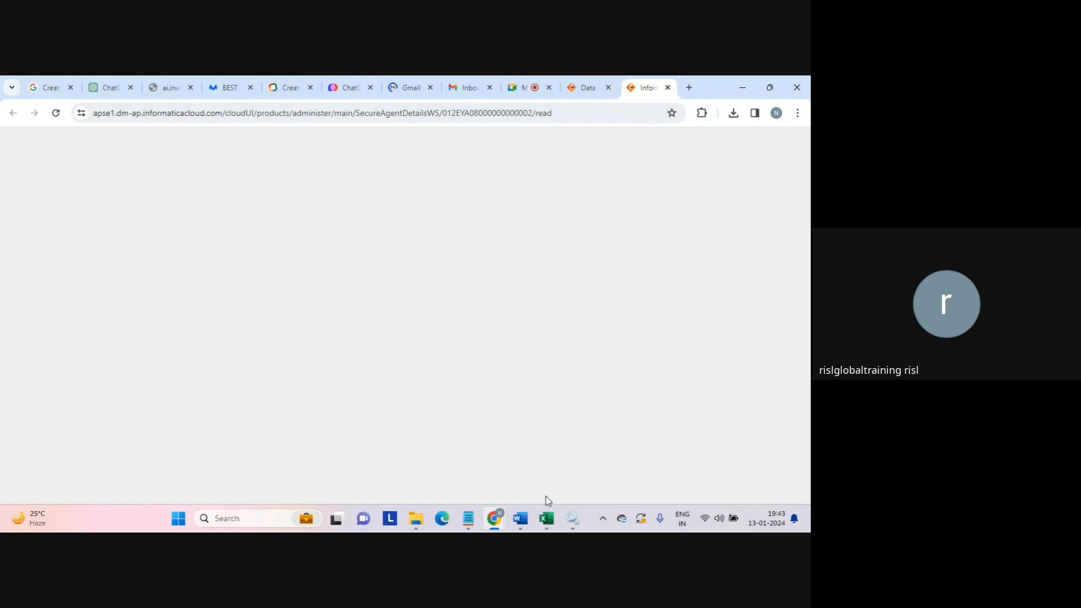
{"action": "left_click", "coordinate": [572, 518]}
{"action": "key", "text": "alt+F4"}
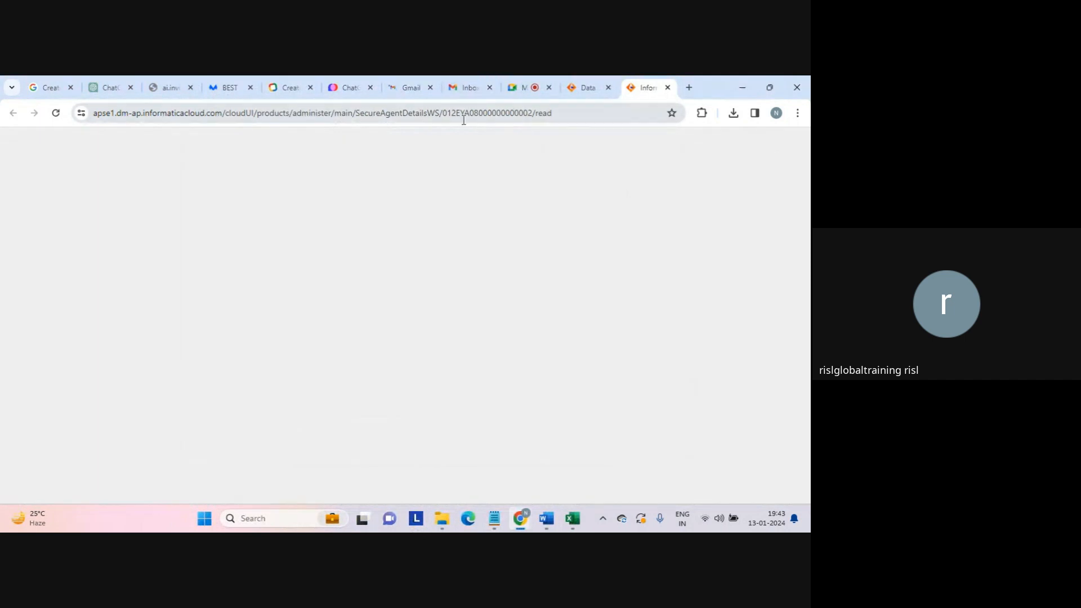
- Close the Inbox and Gmail tabs and return to the Administrator agent details tab
{"action": "left_click", "coordinate": [489, 87]}
{"action": "left_click", "coordinate": [414, 89]}
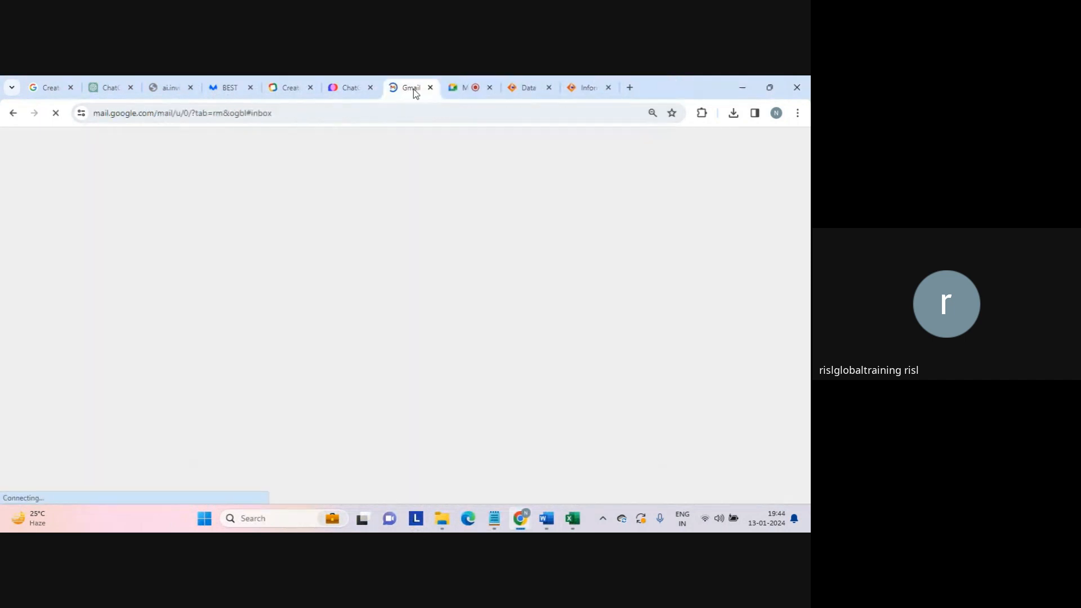
{"action": "key", "text": "ctrl+w"}
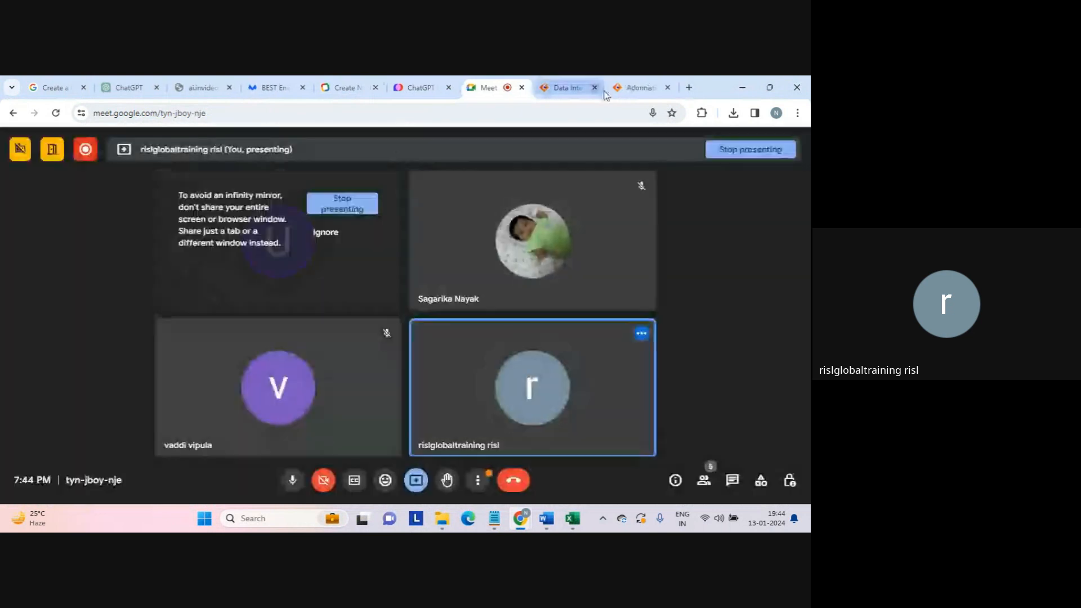
{"action": "left_click", "coordinate": [608, 89]}
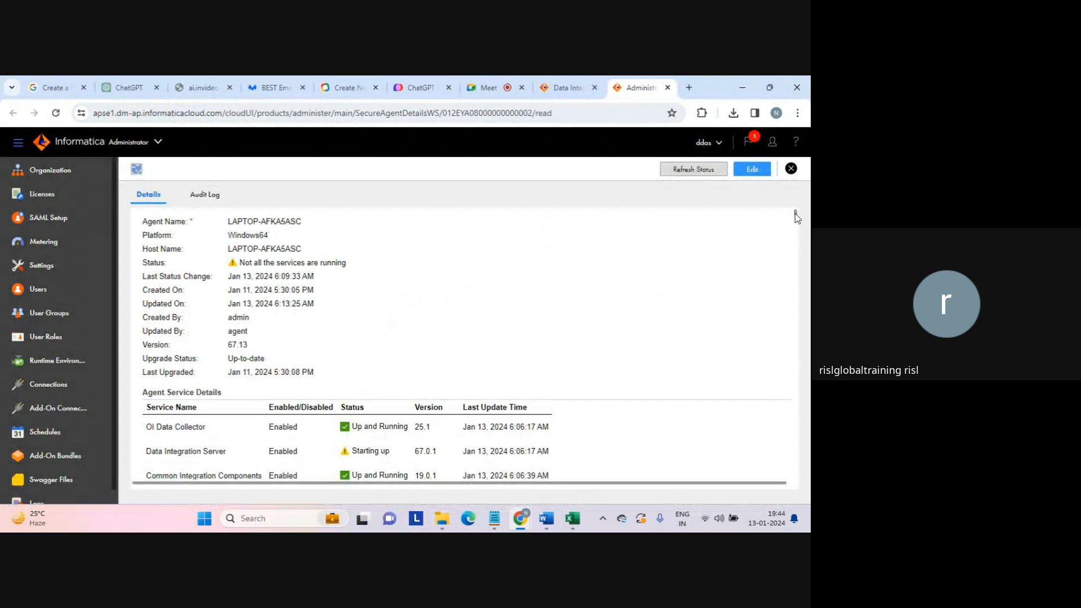
- Scroll down to the agent's service list, then go back to the Data Integration Home page
{"action": "scroll", "coordinate": [796, 217], "scroll_direction": "down", "scroll_amount": 3}
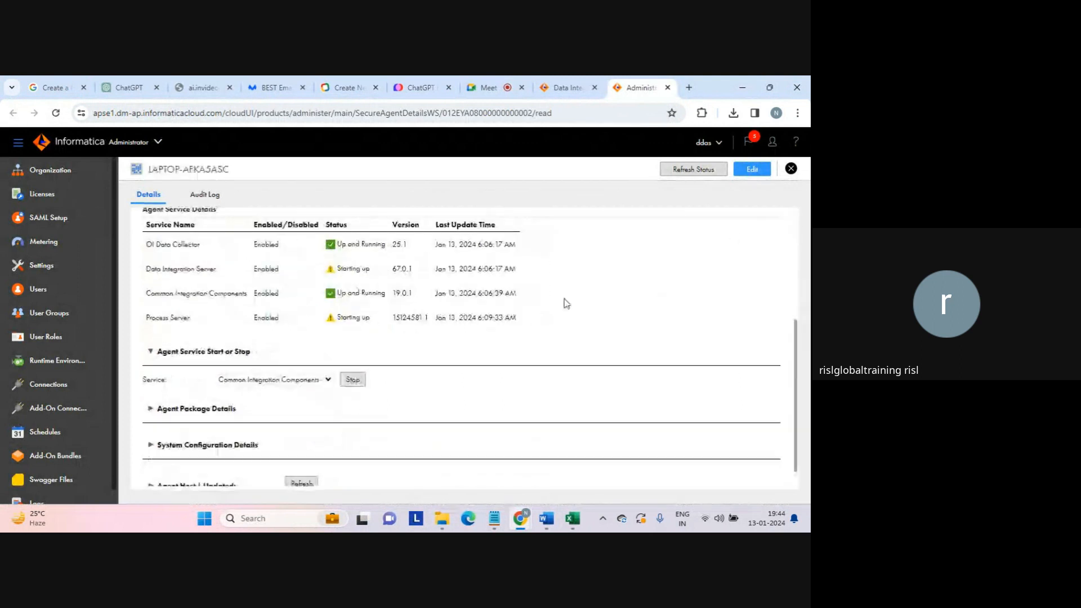
{"action": "left_click", "coordinate": [545, 86]}
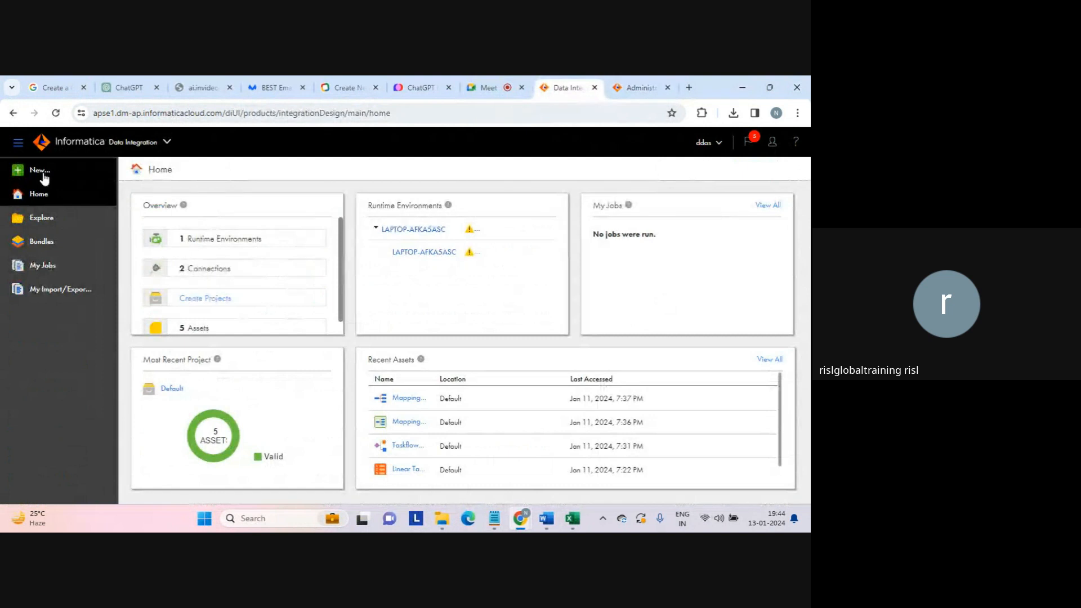
- Create a new Replication Task asset, Replication Task1, in the Default location
{"action": "left_click", "coordinate": [44, 179]}
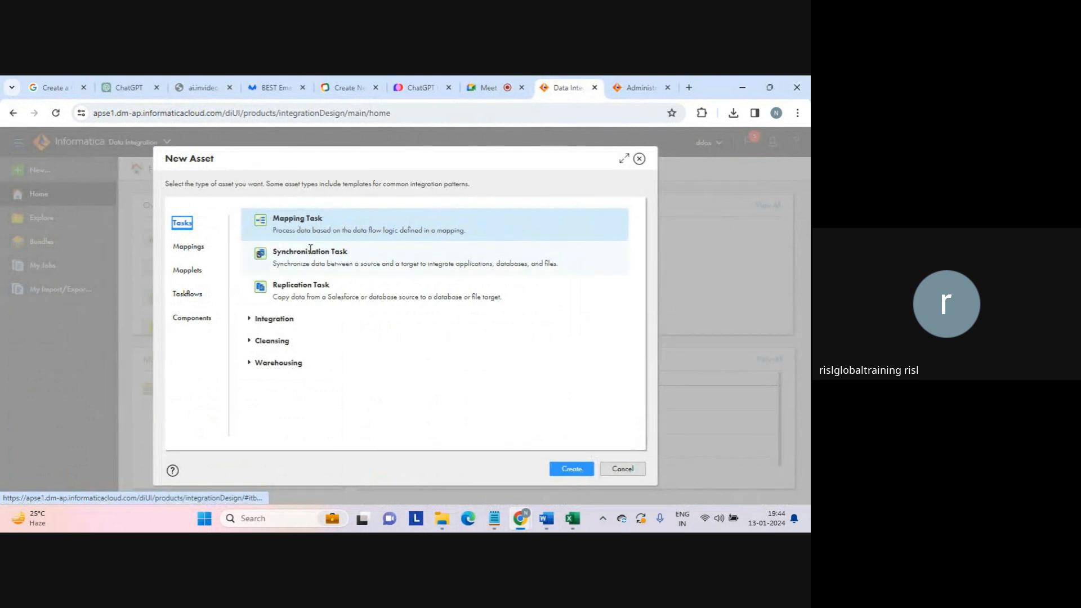
{"action": "left_click", "coordinate": [304, 288]}
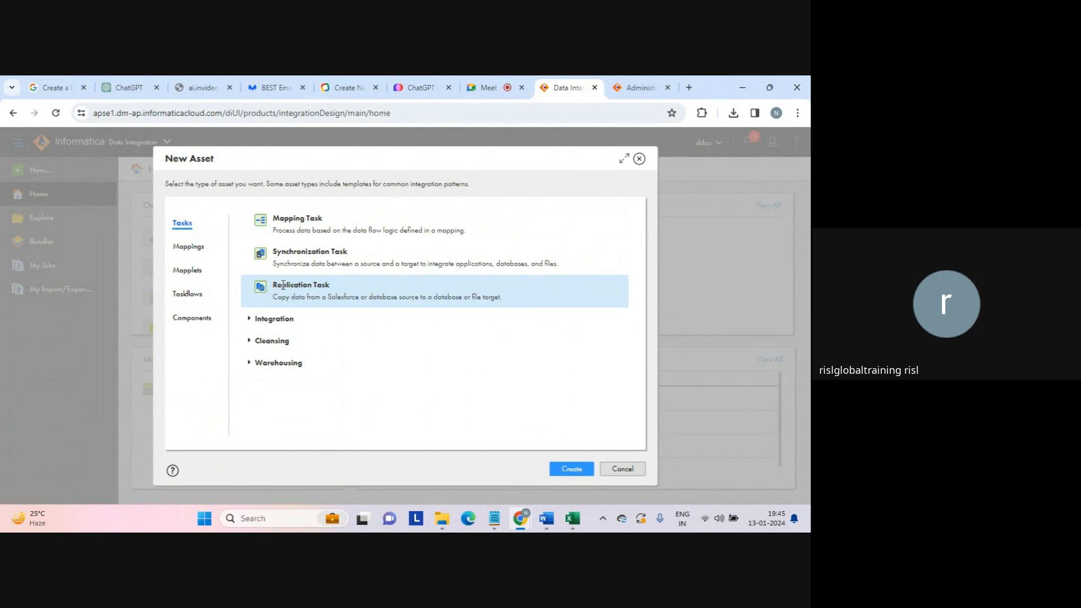
{"action": "left_click_drag", "start_coordinate": [275, 285], "coordinate": [339, 286]}
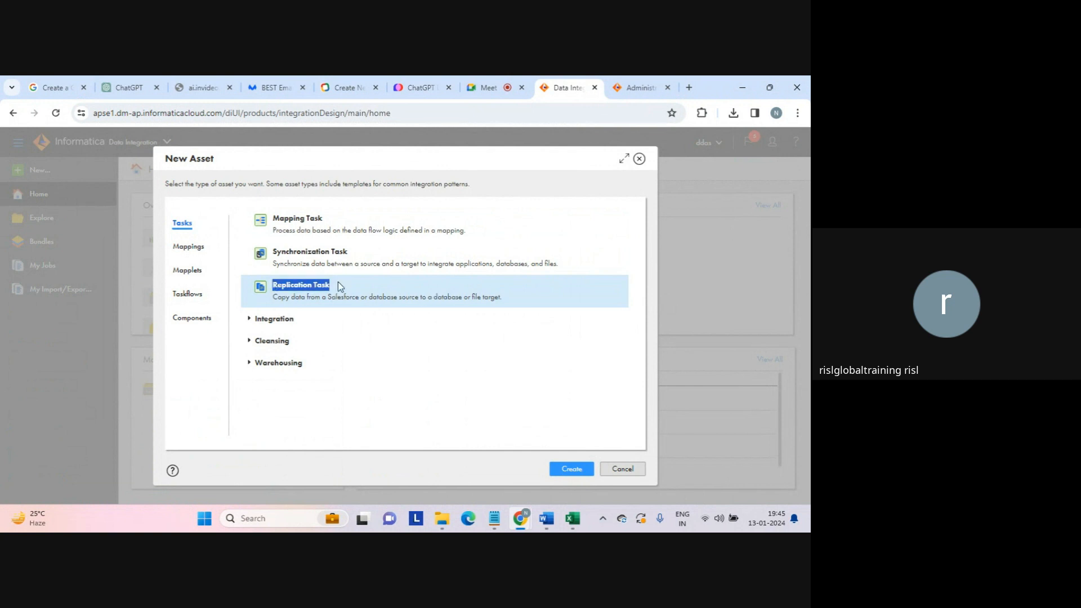
{"action": "left_click", "coordinate": [330, 294]}
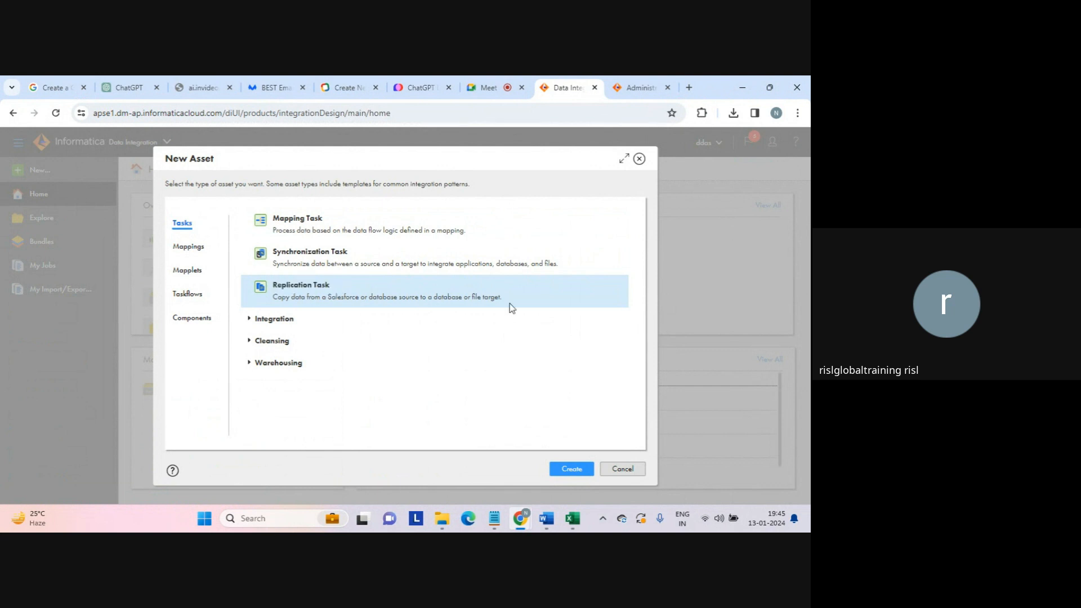
{"action": "left_click", "coordinate": [572, 471]}
{"action": "left_click_drag", "start_coordinate": [328, 297], "coordinate": [421, 293]}
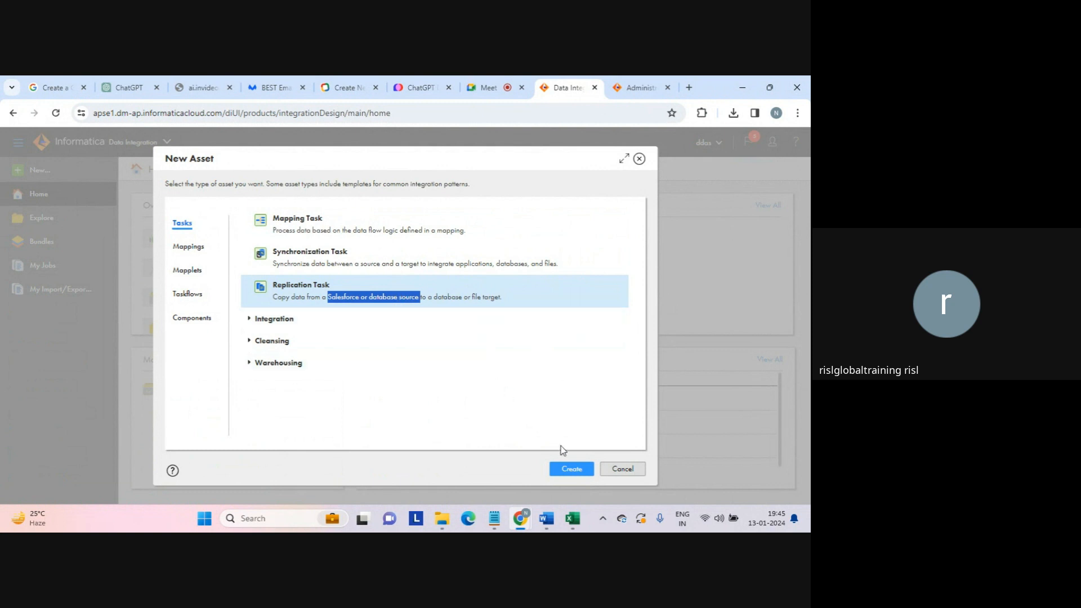
{"action": "left_click", "coordinate": [571, 473]}
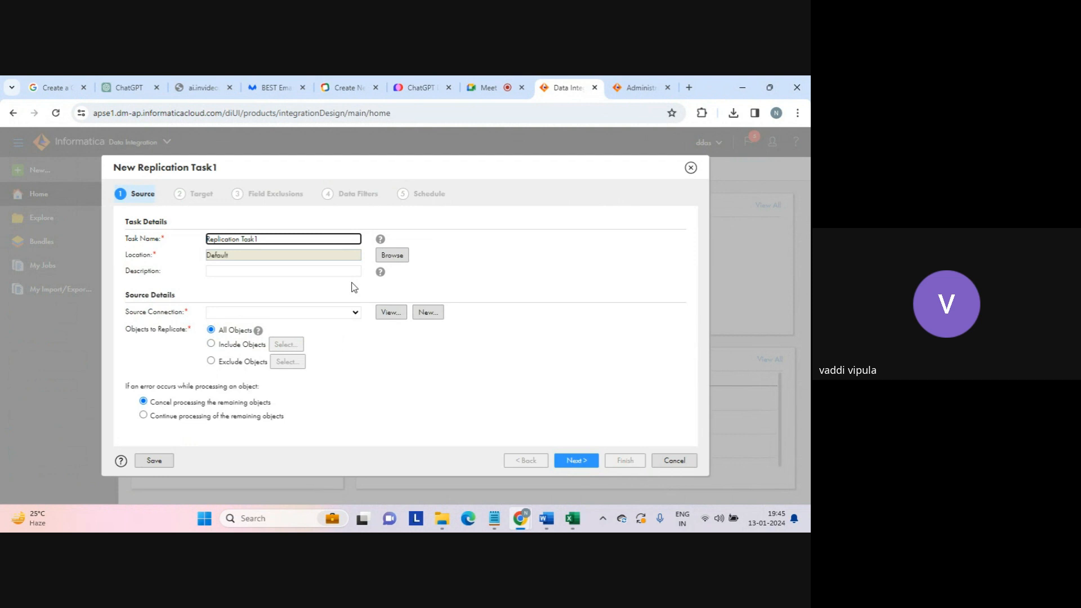
- Check the Source Connection list twice, find no connections, and cancel Replication Task1
{"action": "left_click", "coordinate": [355, 313]}
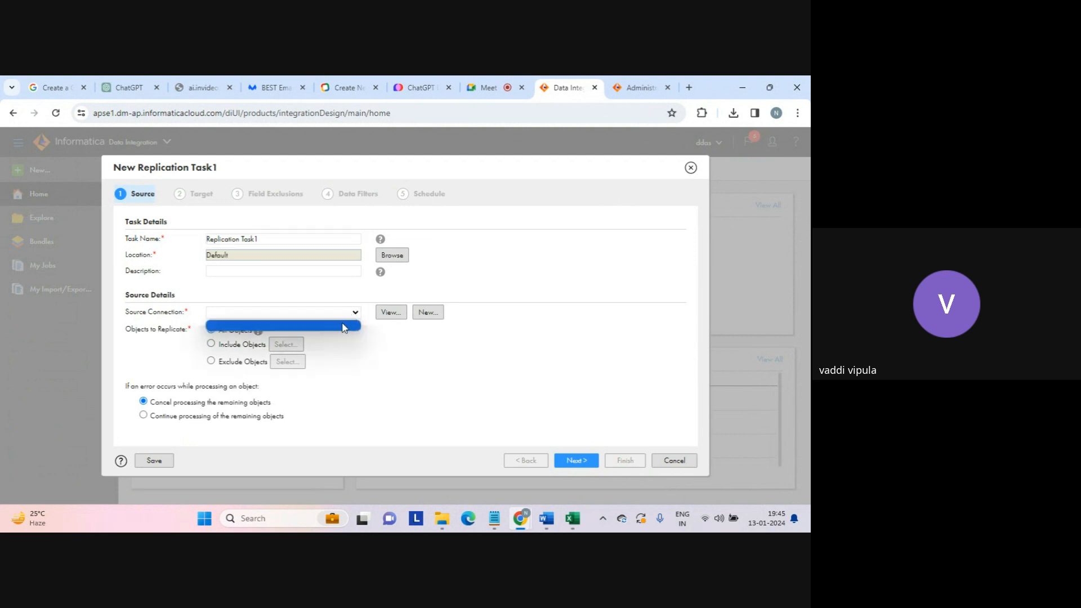
{"action": "left_click", "coordinate": [336, 327]}
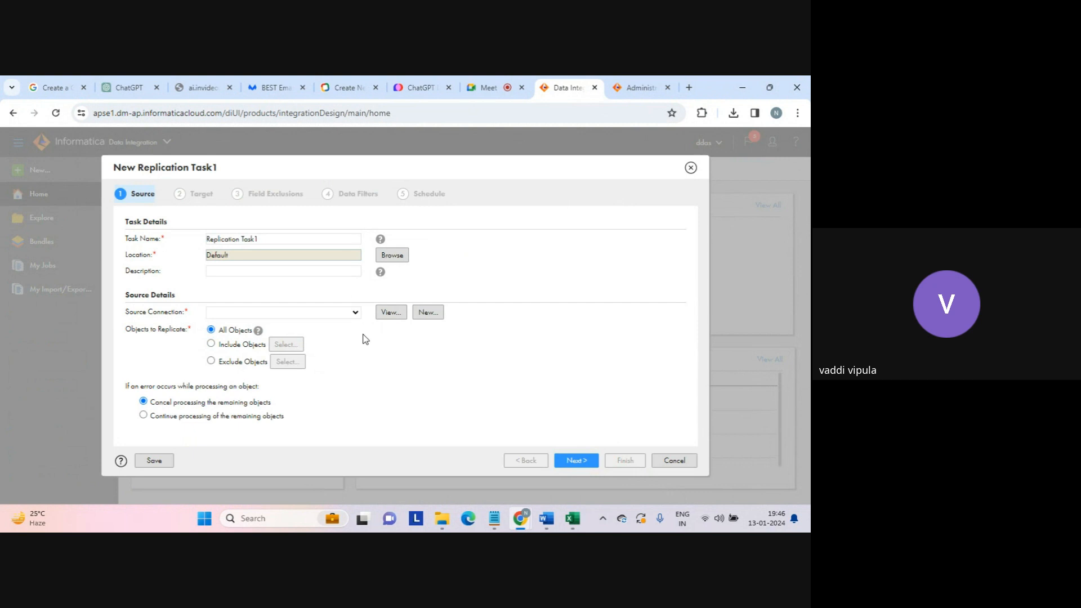
{"action": "left_click", "coordinate": [355, 313]}
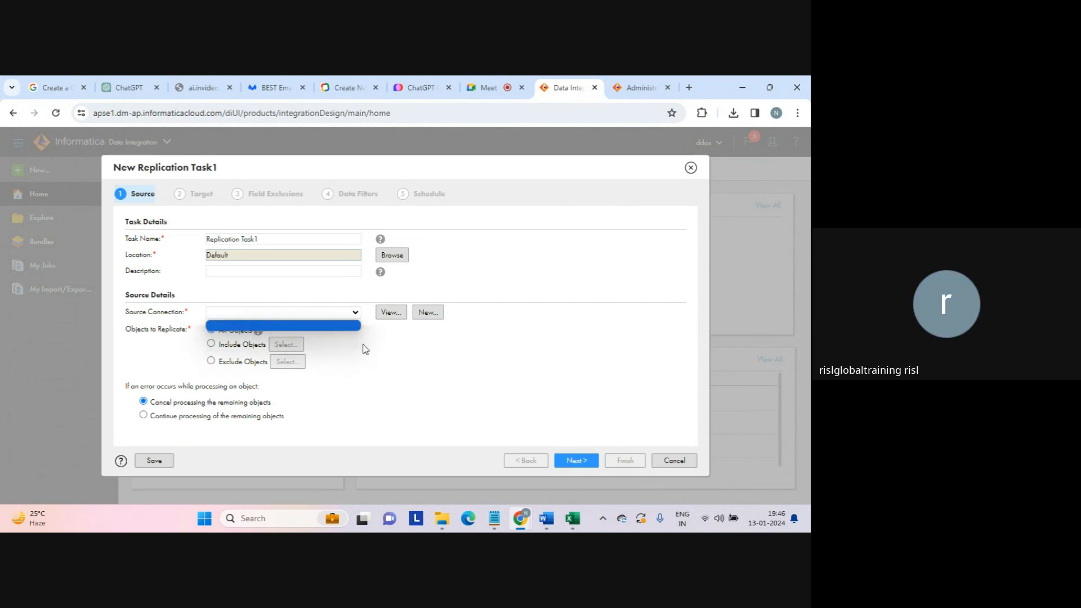
{"action": "left_click", "coordinate": [387, 348]}
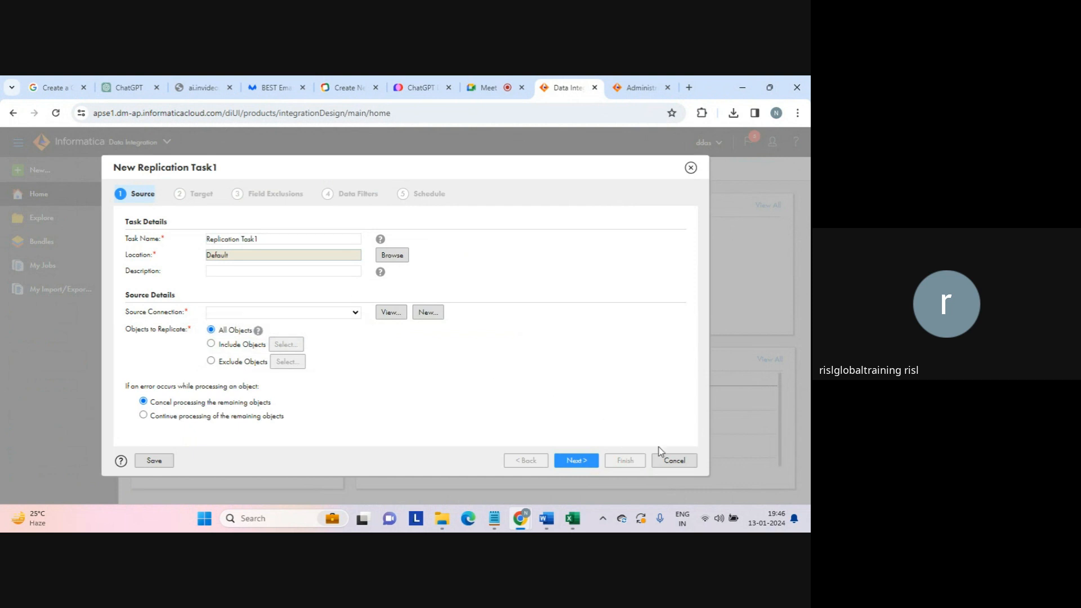
{"action": "left_click", "coordinate": [674, 460]}
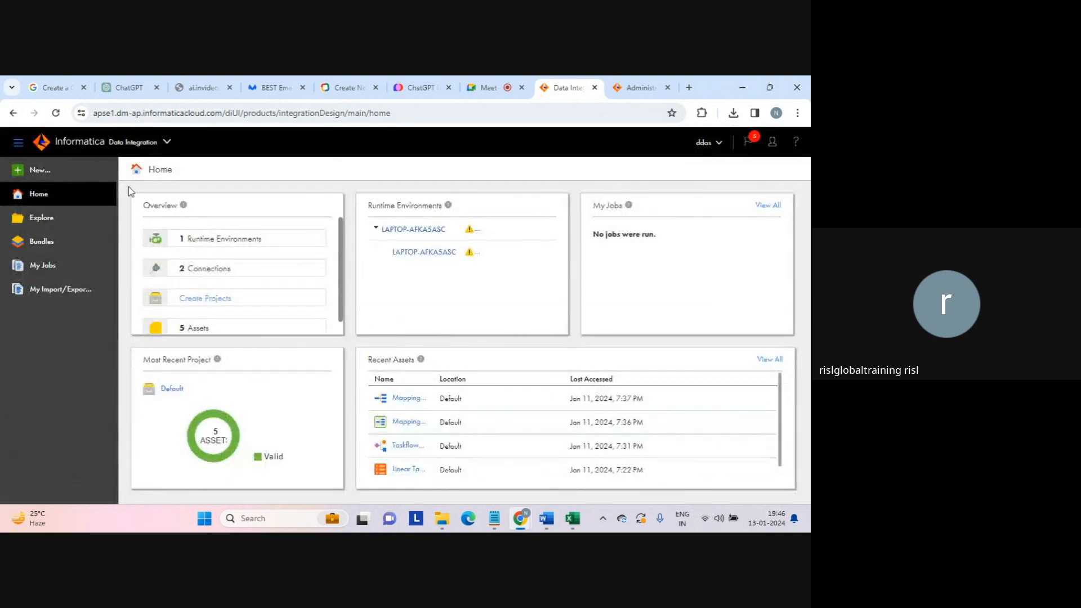
- Show the Mappings category in the New Asset dialog, then switch to the File Explorer chatgpt folder
{"action": "left_click", "coordinate": [40, 175]}
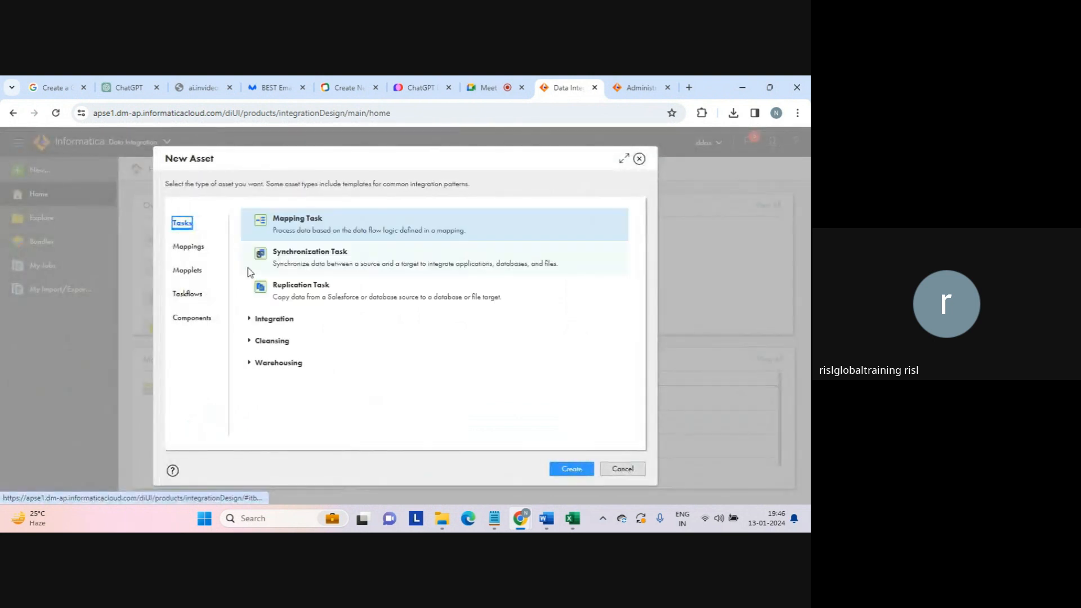
{"action": "left_click", "coordinate": [197, 247]}
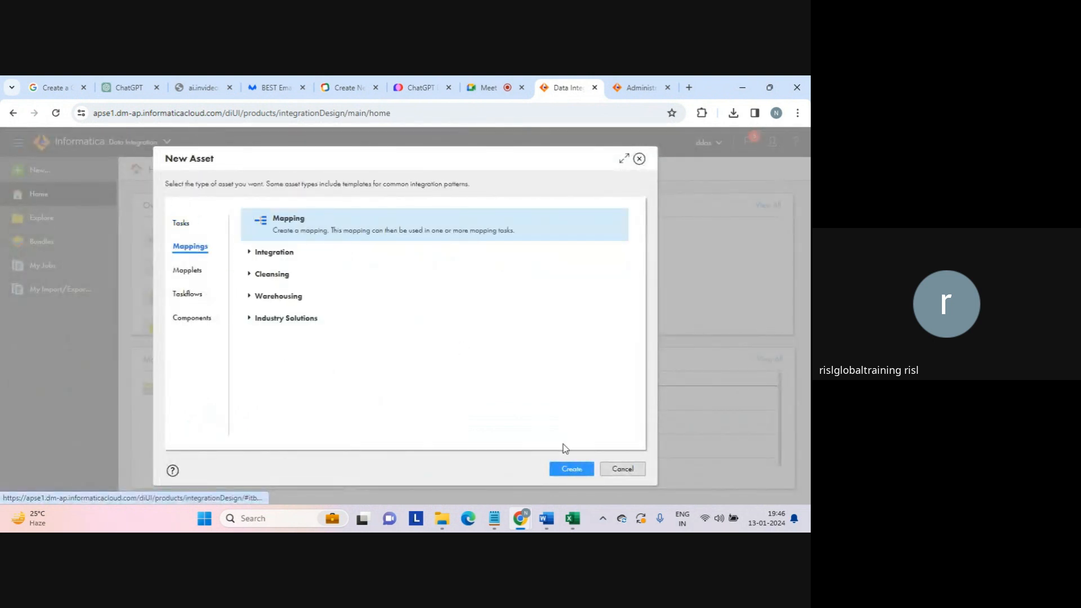
{"action": "left_click", "coordinate": [442, 520]}
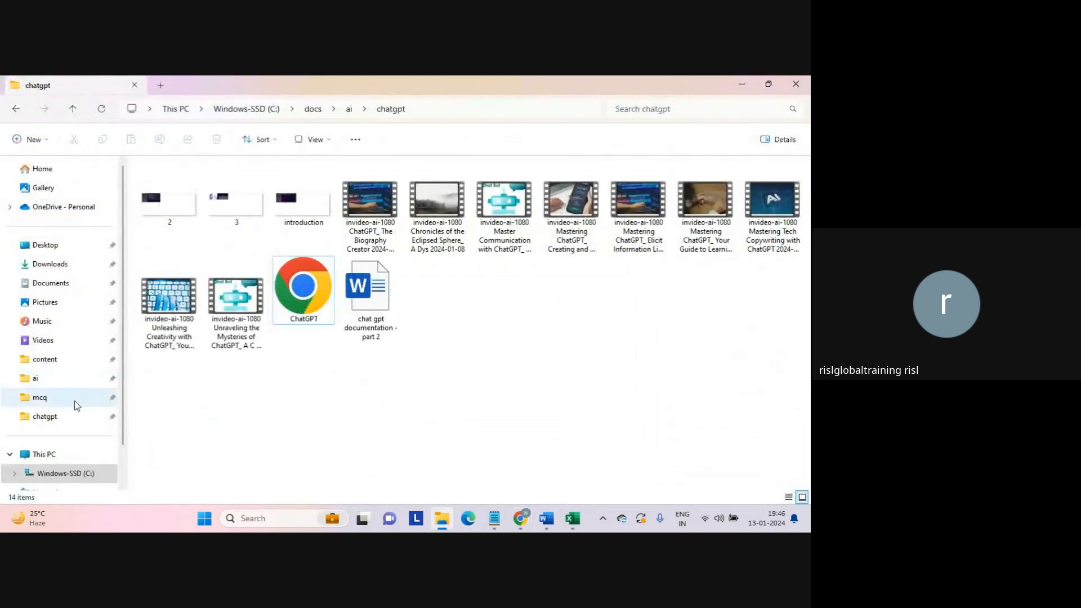
- Find mysql-connector-java-8.0.12 in Secure Agent4's Data_Integration_Server\ext\drivers folder
{"action": "left_click", "coordinate": [85, 358]}
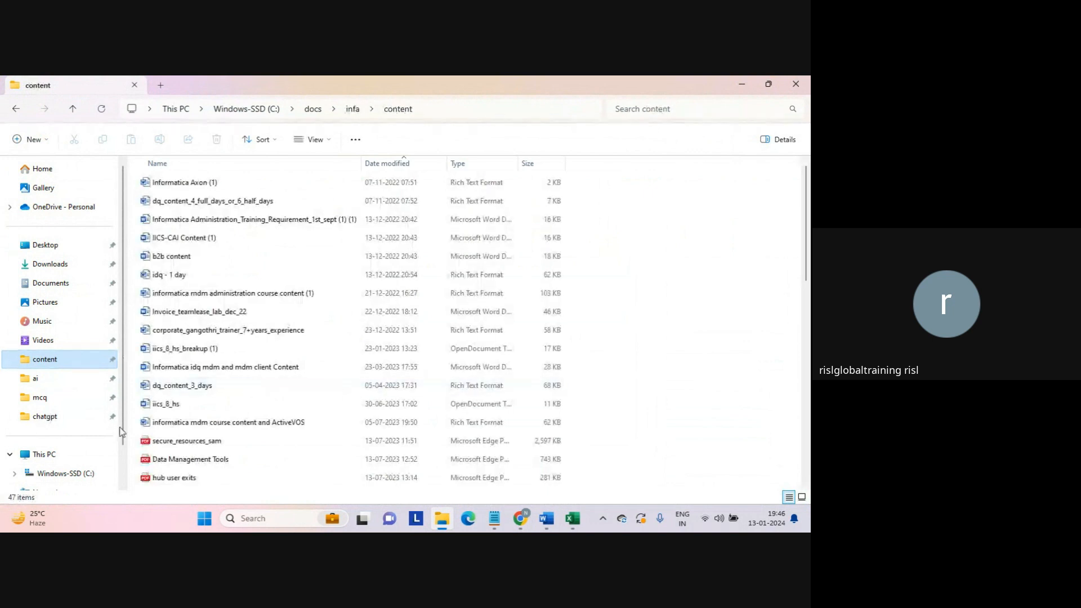
{"action": "left_click", "coordinate": [73, 473]}
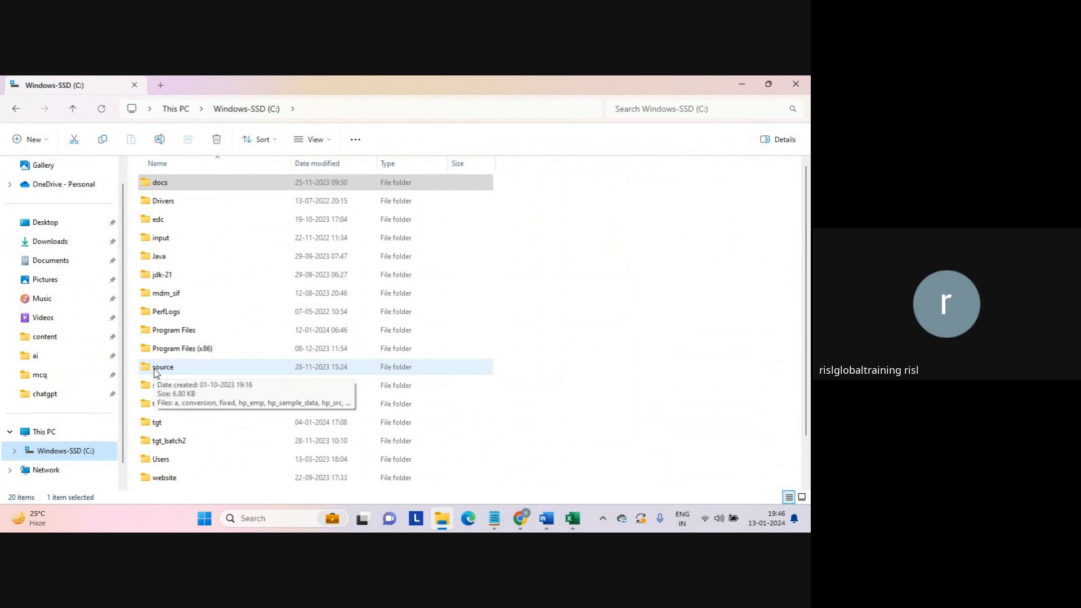
{"action": "double_click", "coordinate": [180, 330]}
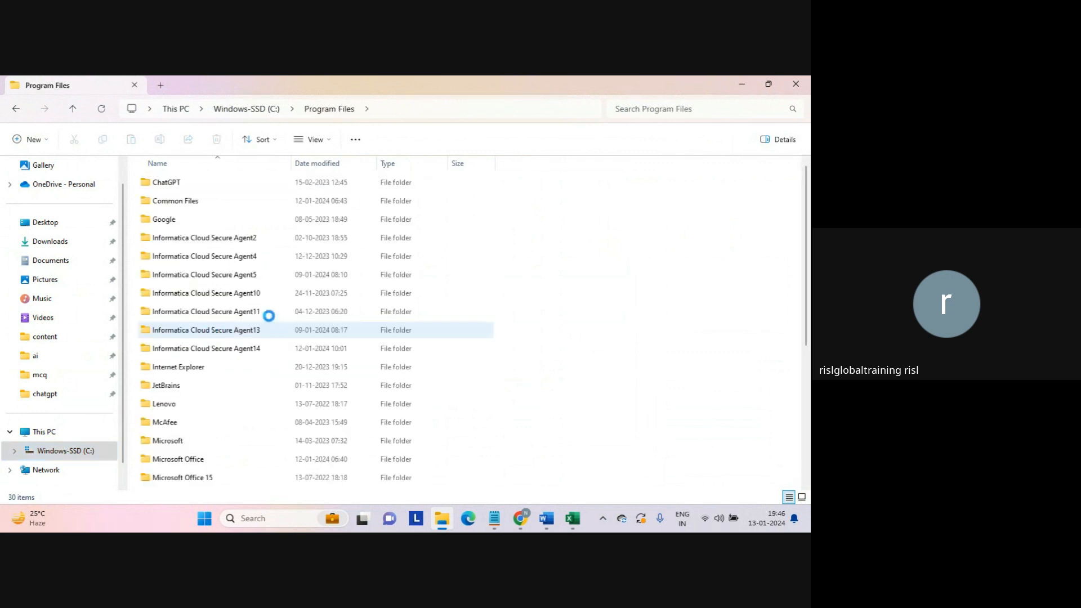
{"action": "double_click", "coordinate": [228, 256]}
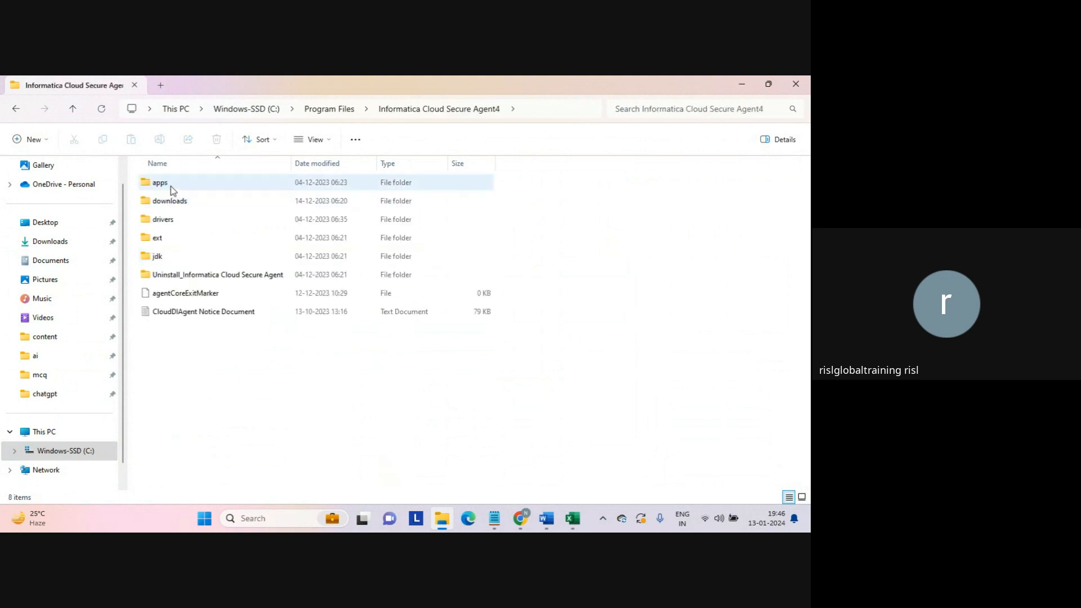
{"action": "double_click", "coordinate": [171, 187]}
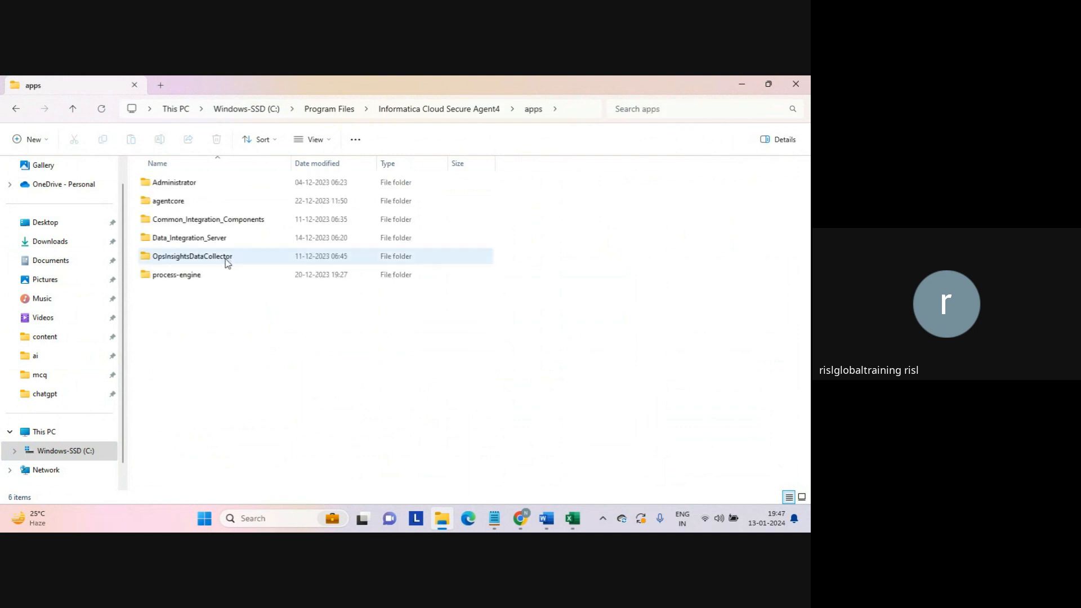
{"action": "double_click", "coordinate": [206, 243]}
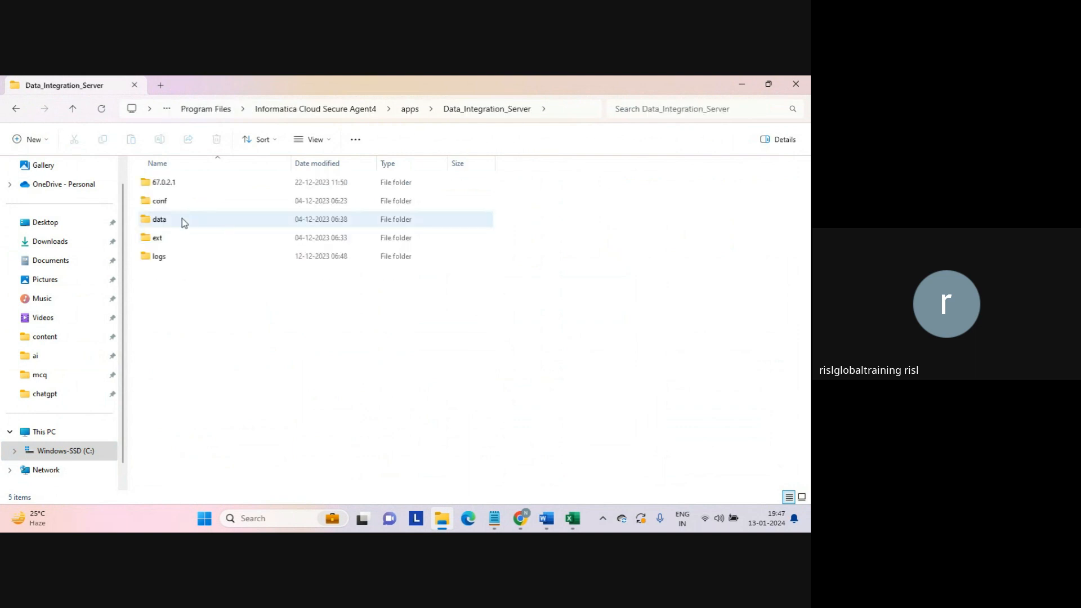
{"action": "double_click", "coordinate": [157, 237]}
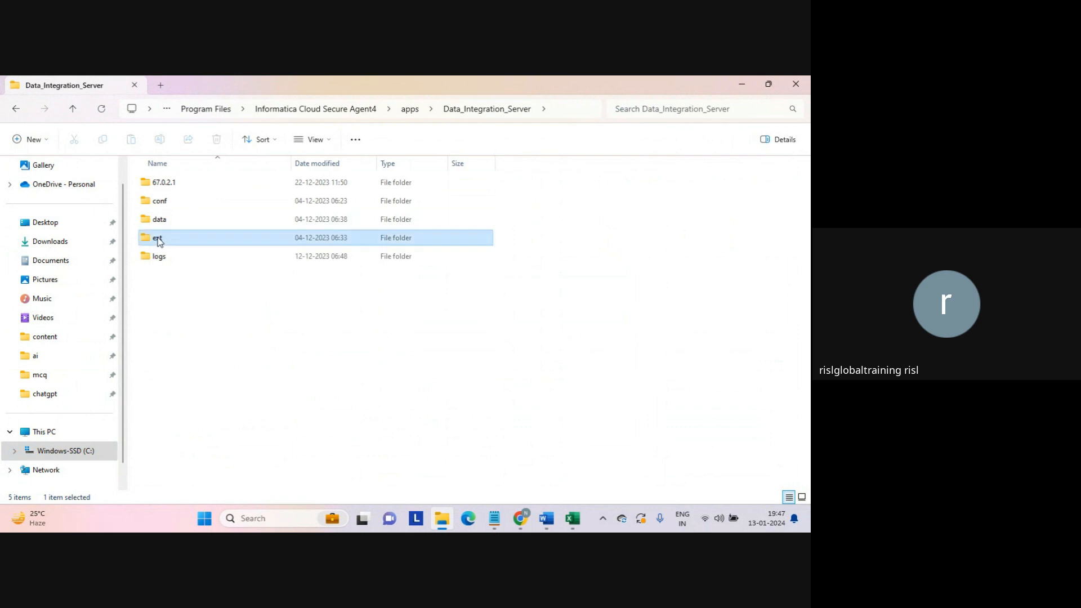
{"action": "double_click", "coordinate": [164, 184]}
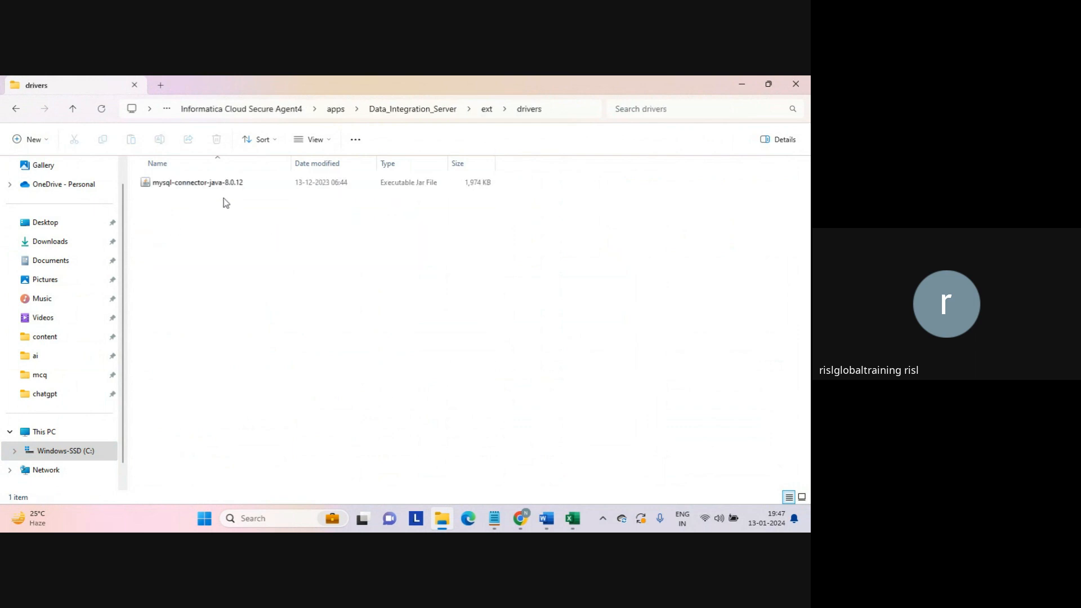
{"action": "double_click", "coordinate": [204, 184]}
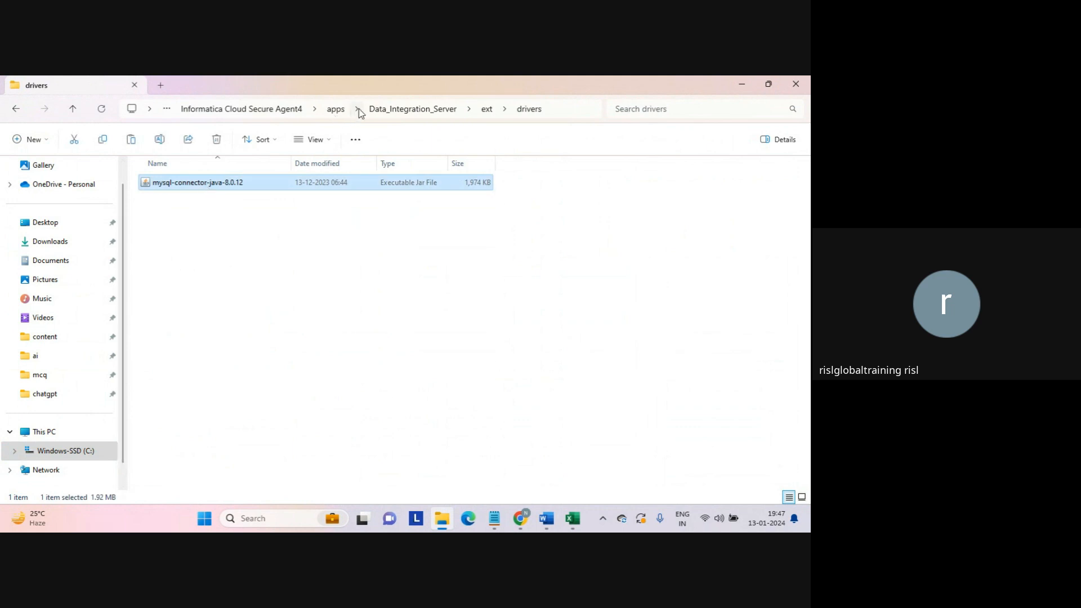
- Paste the jar into Secure Agent14's Data_Integration_Server\ext\drivers folder
{"action": "left_click", "coordinate": [208, 116]}
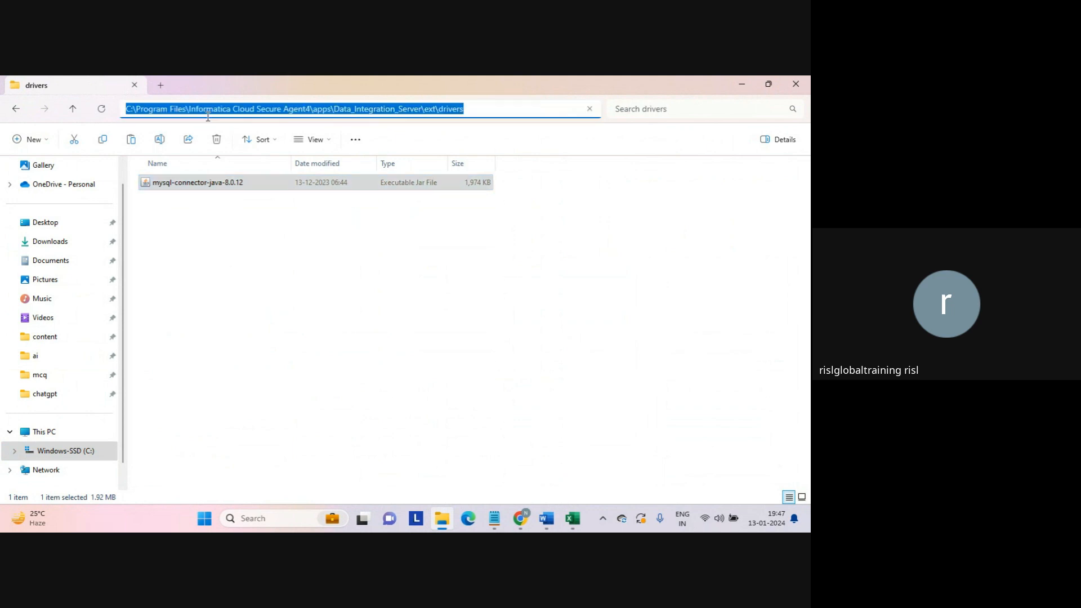
{"action": "left_click", "coordinate": [169, 109]}
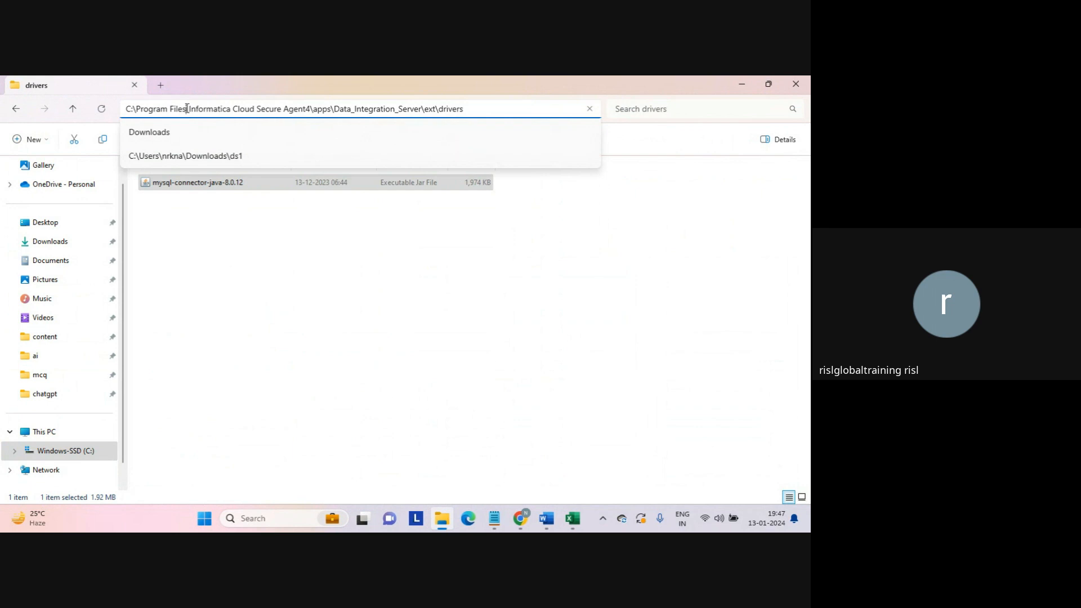
{"action": "left_click_drag", "start_coordinate": [187, 109], "coordinate": [495, 109]}
{"action": "key", "text": "BackSpace"}
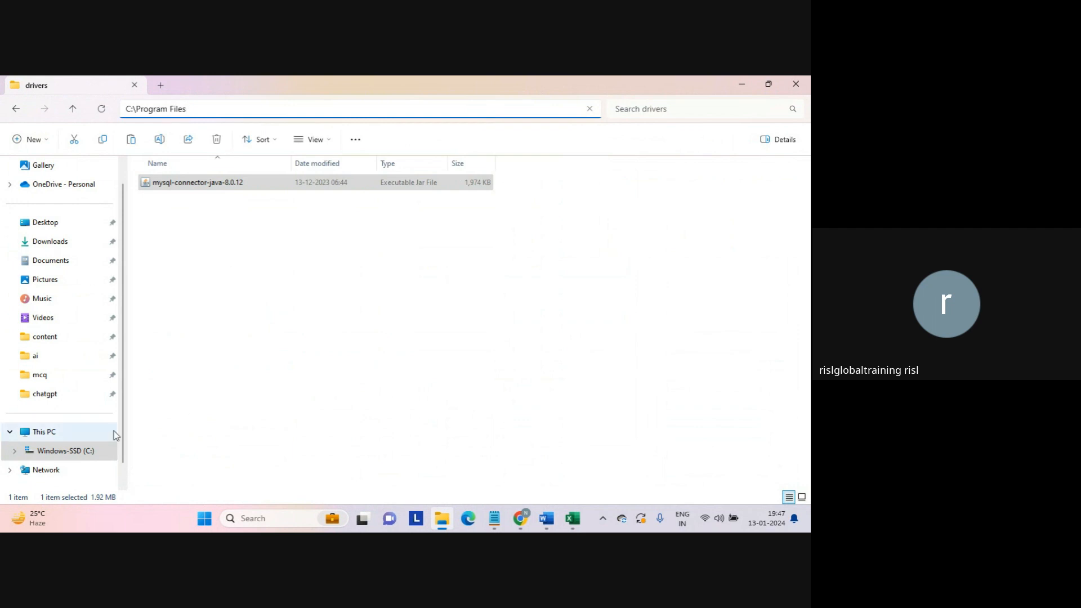
{"action": "left_click", "coordinate": [78, 452]}
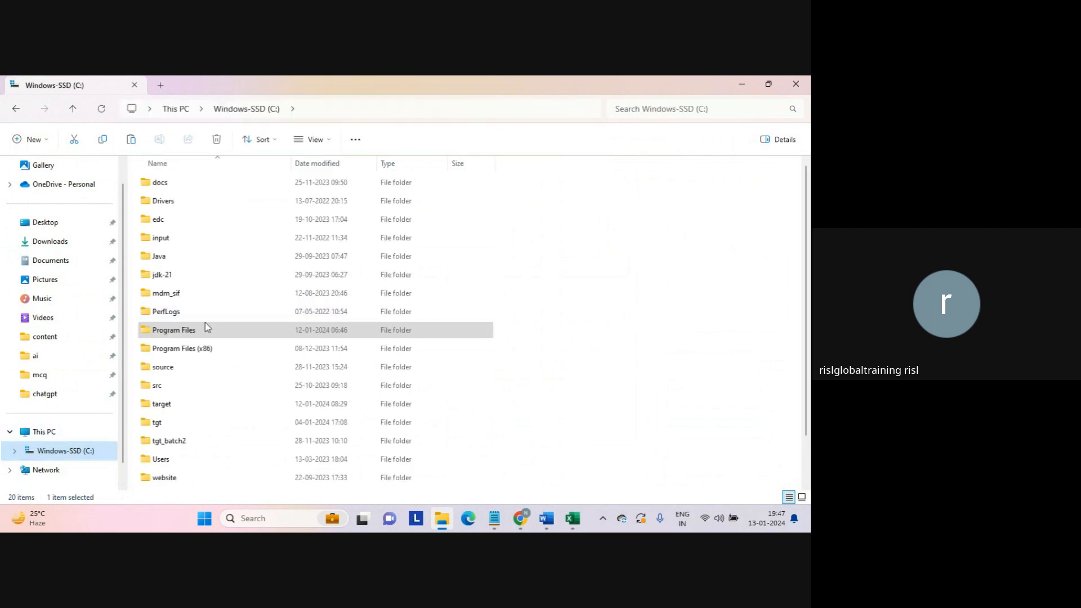
{"action": "double_click", "coordinate": [186, 332]}
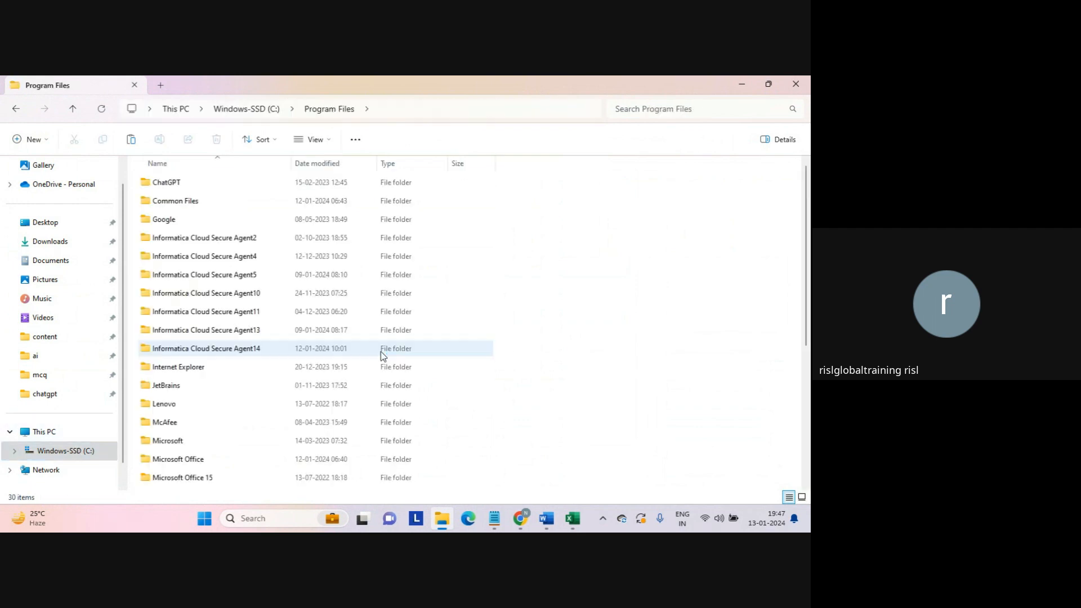
{"action": "left_click", "coordinate": [240, 351]}
{"action": "double_click", "coordinate": [240, 351]}
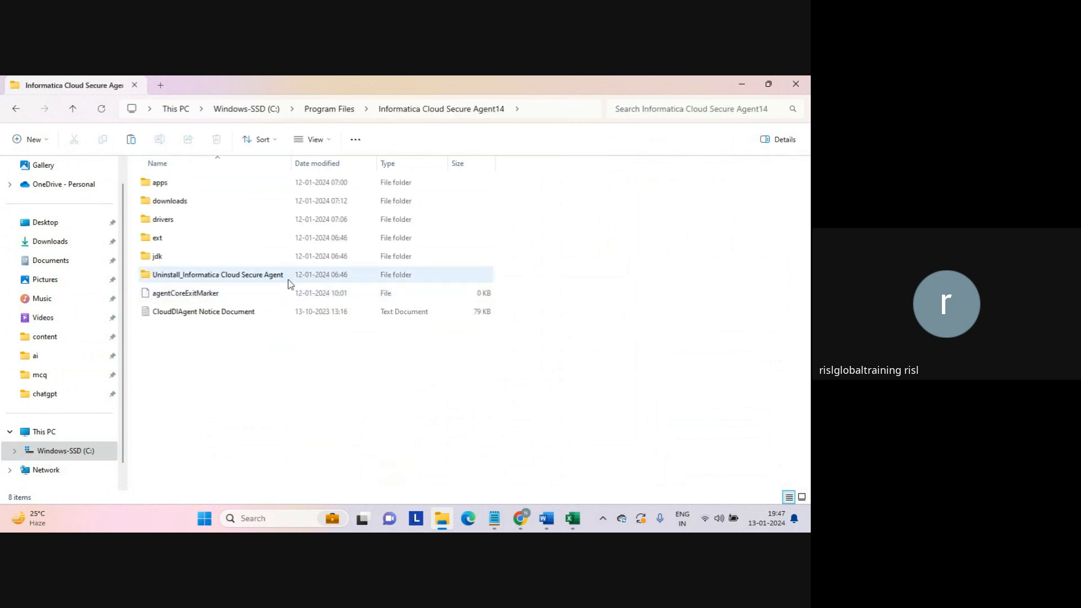
{"action": "double_click", "coordinate": [164, 183]}
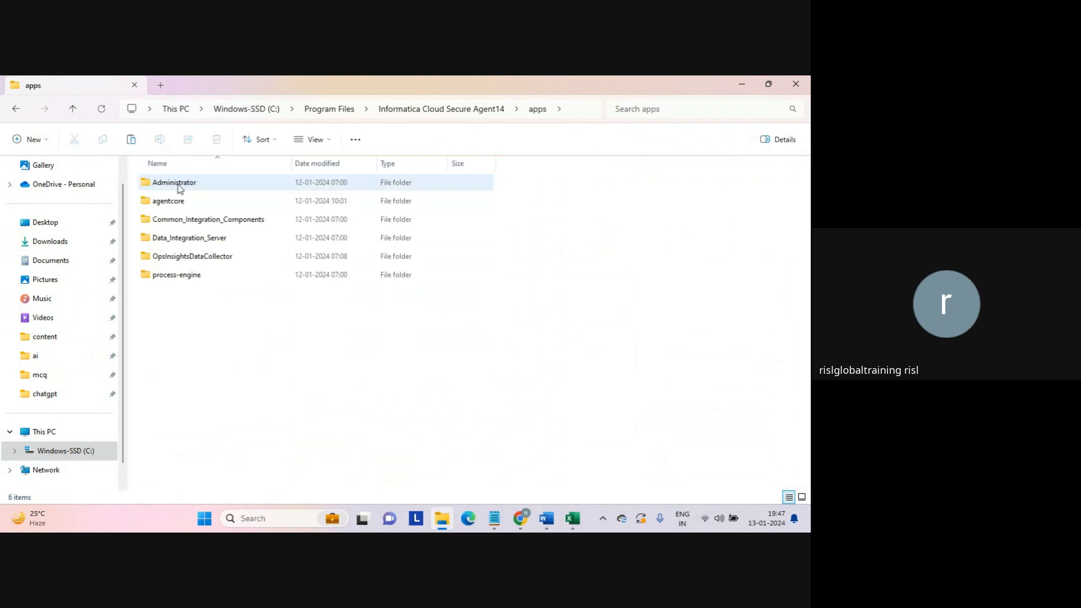
{"action": "double_click", "coordinate": [173, 238]}
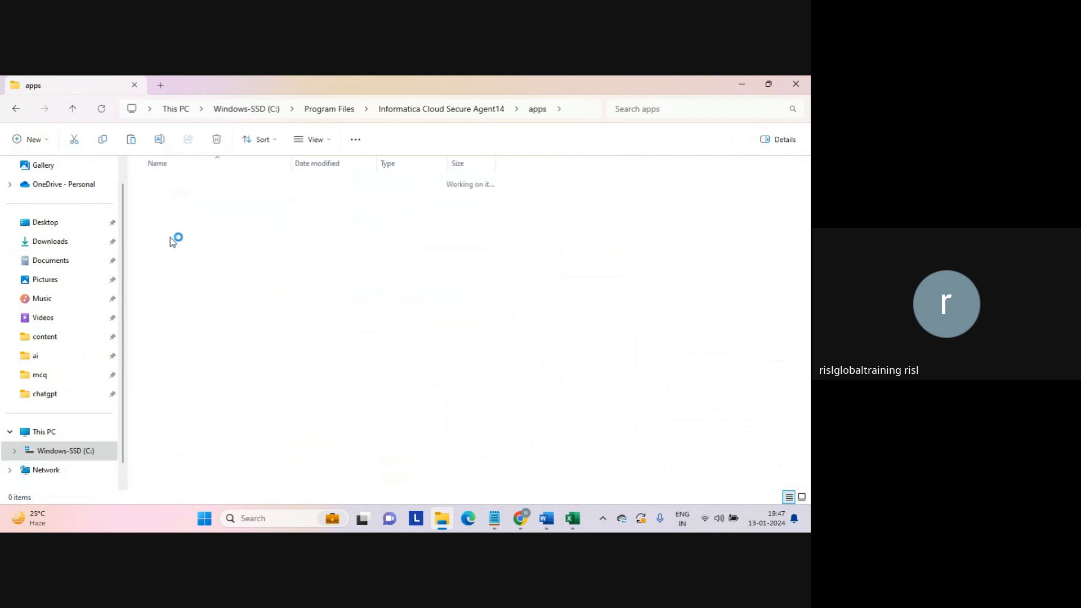
{"action": "double_click", "coordinate": [159, 240]}
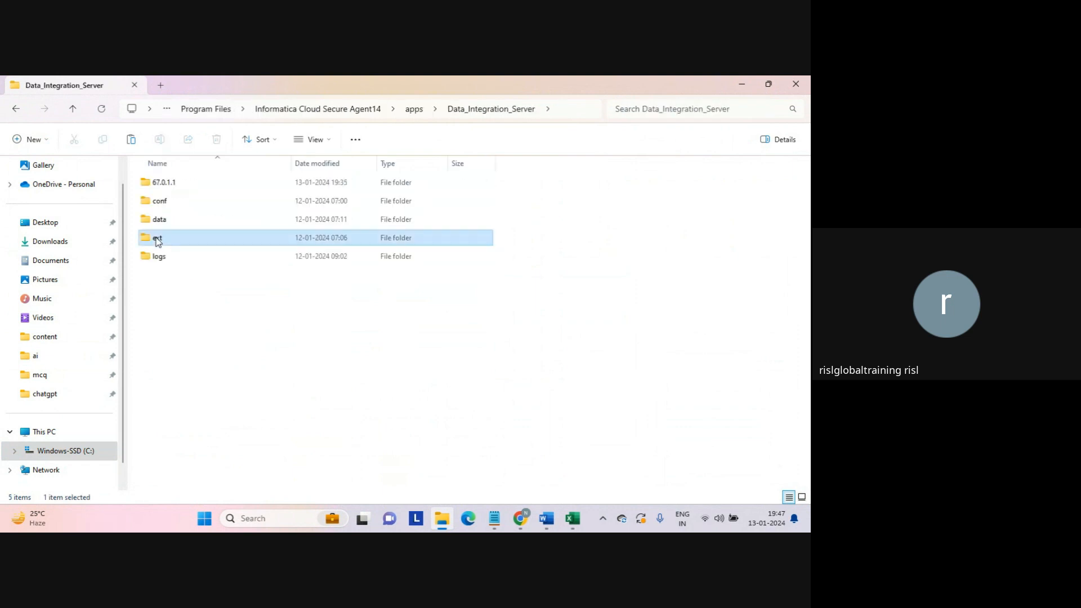
{"action": "double_click", "coordinate": [167, 188]}
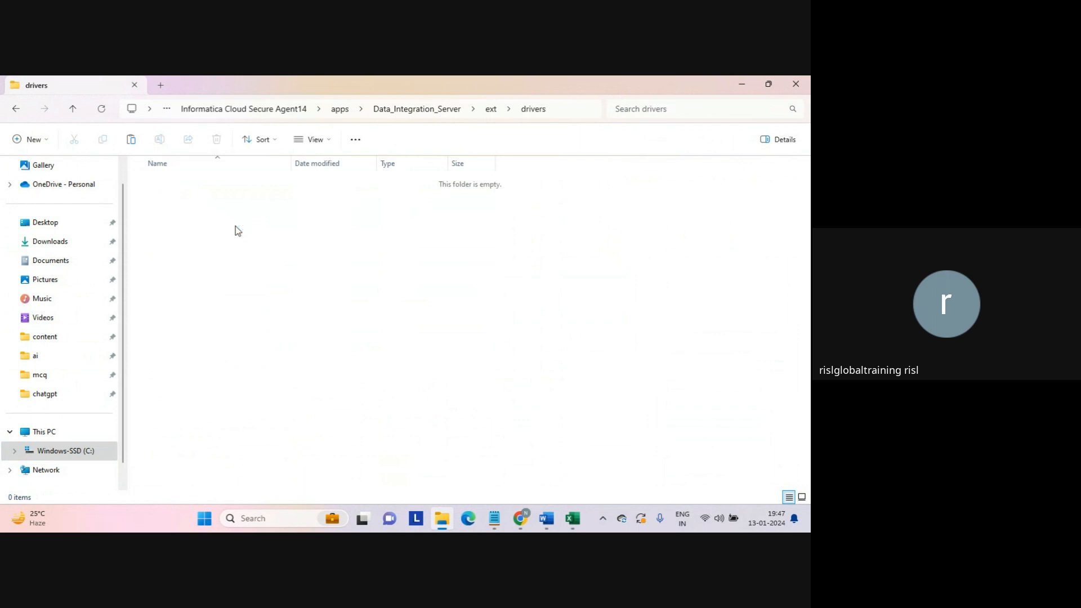
{"action": "key", "text": "ctrl+v"}
{"action": "left_click", "coordinate": [238, 231]}
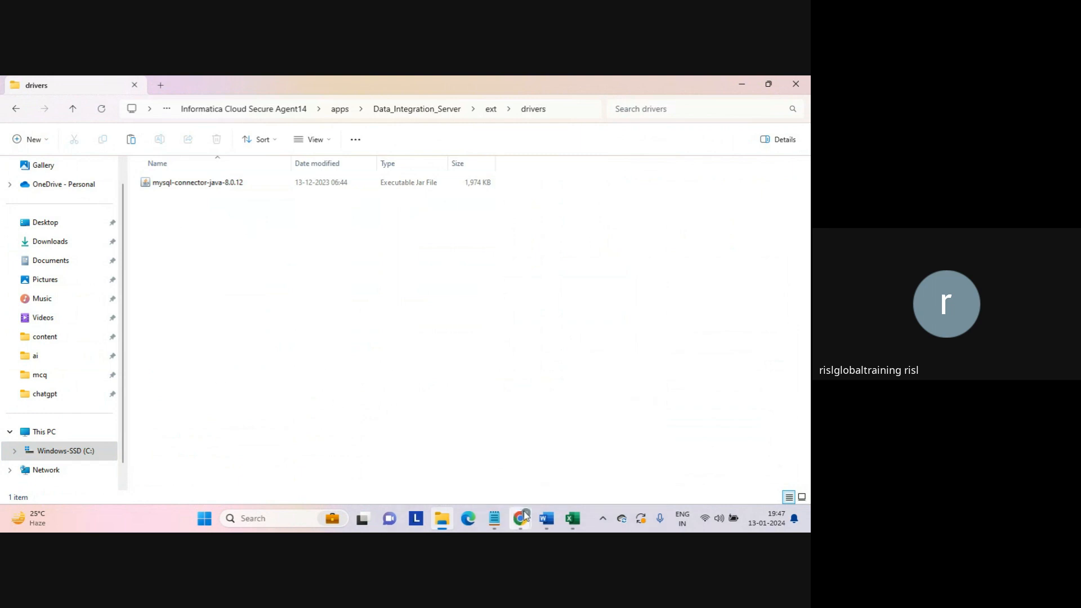
- Cancel the New Asset dialog and switch from Data Integration to the Administrator service
{"action": "mouse_move", "coordinate": [525, 514]}
{"action": "left_click", "coordinate": [473, 451]}
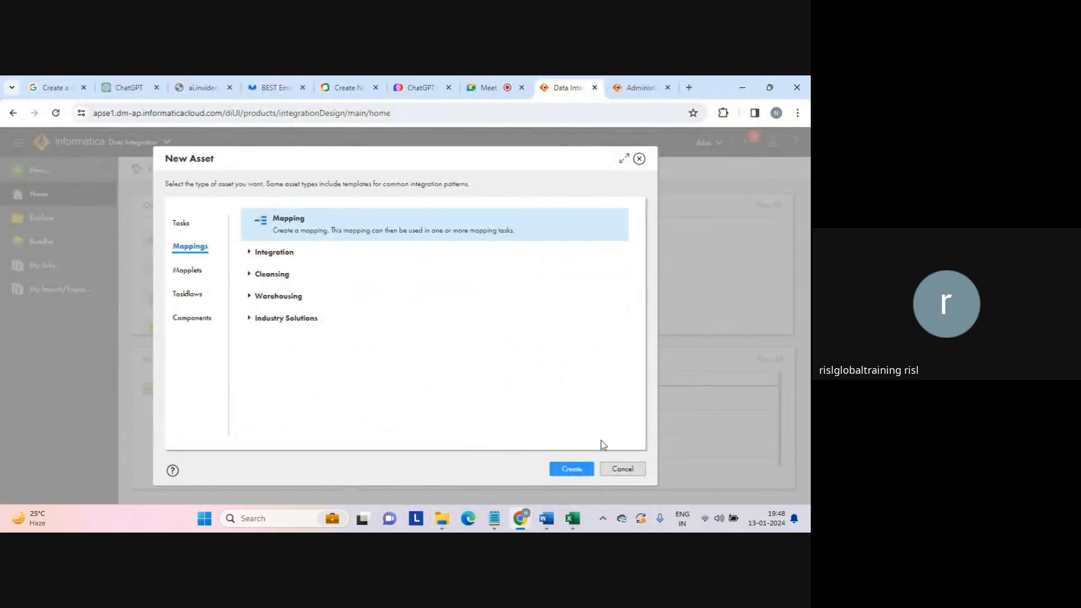
{"action": "left_click", "coordinate": [621, 469]}
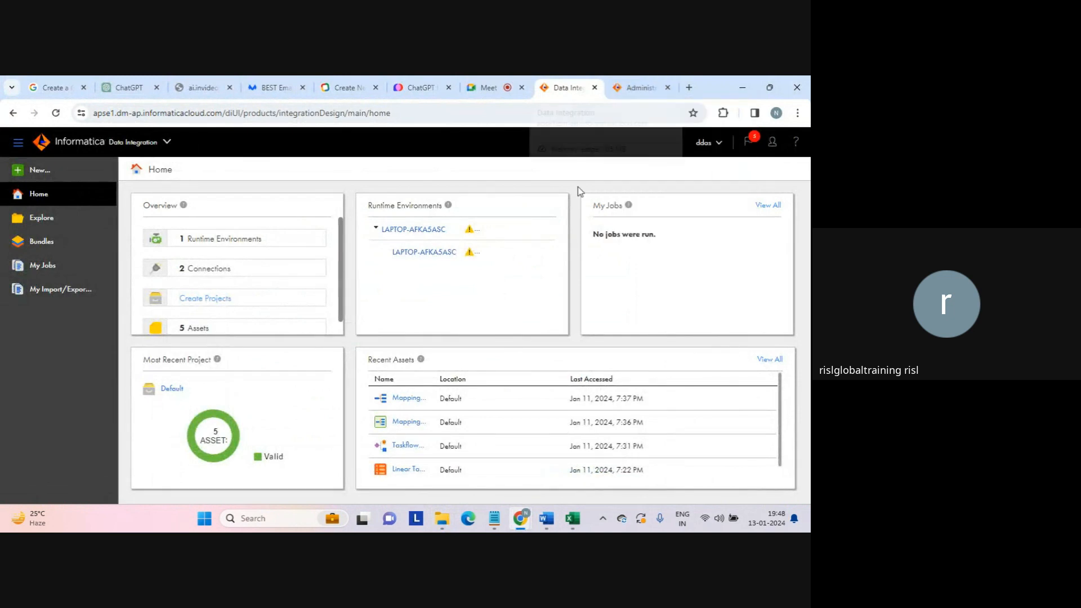
{"action": "left_click", "coordinate": [167, 144]}
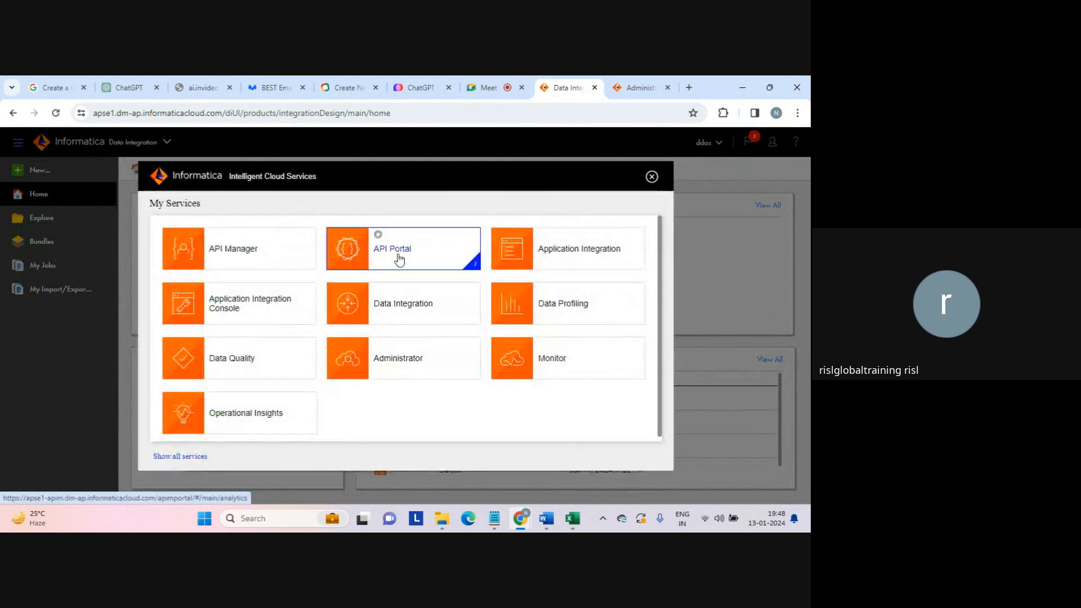
{"action": "left_click", "coordinate": [390, 366]}
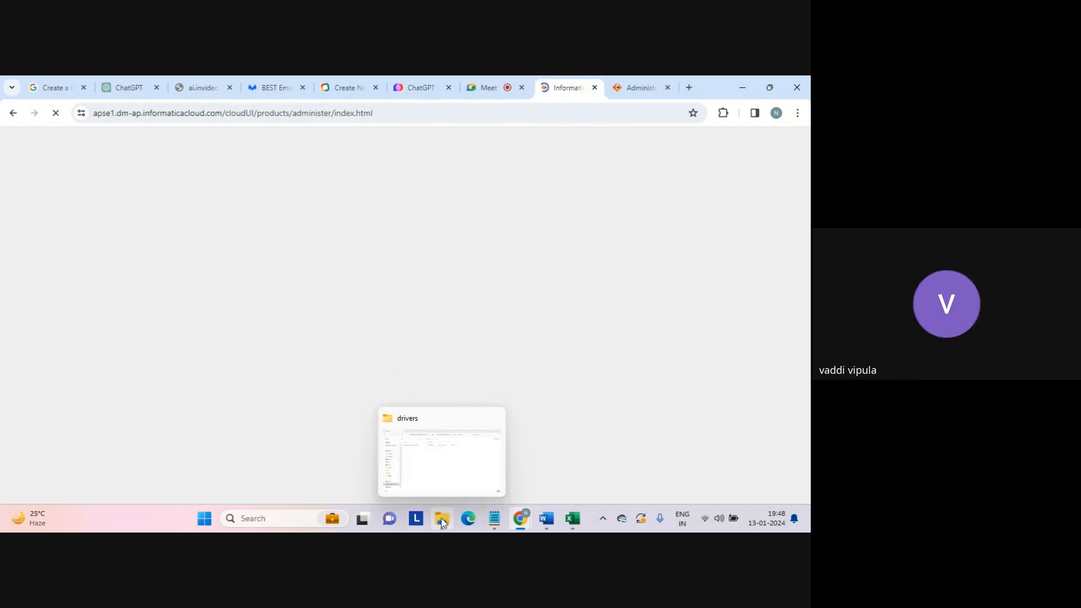
- Bring back the Agent14 drivers folder, select the mysql-connector-java-8.0.12 jar, and open Windows Search
{"action": "left_click", "coordinate": [442, 521]}
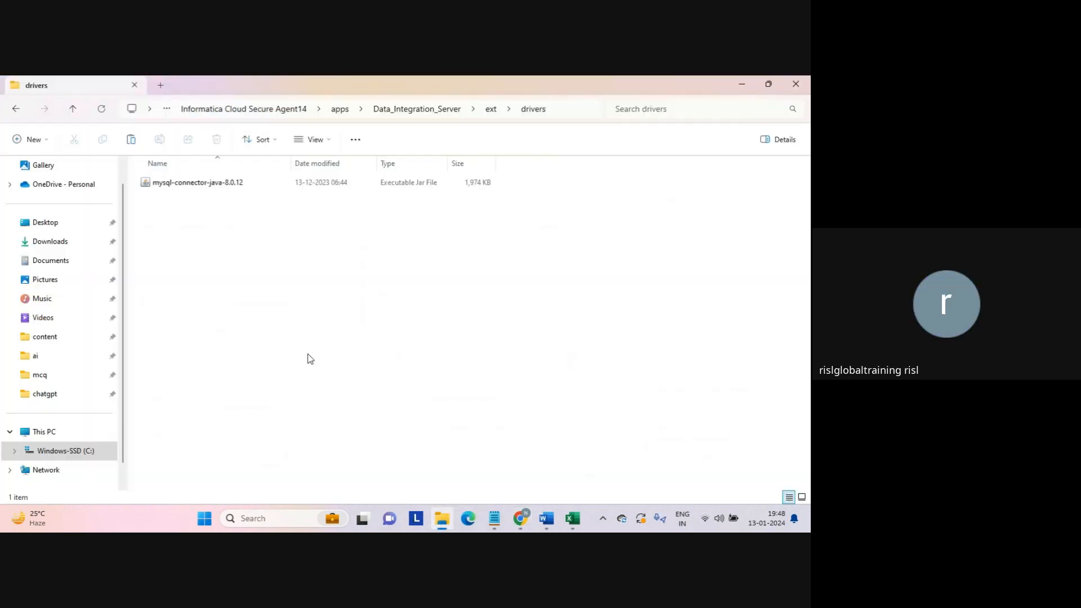
{"action": "left_click", "coordinate": [178, 184]}
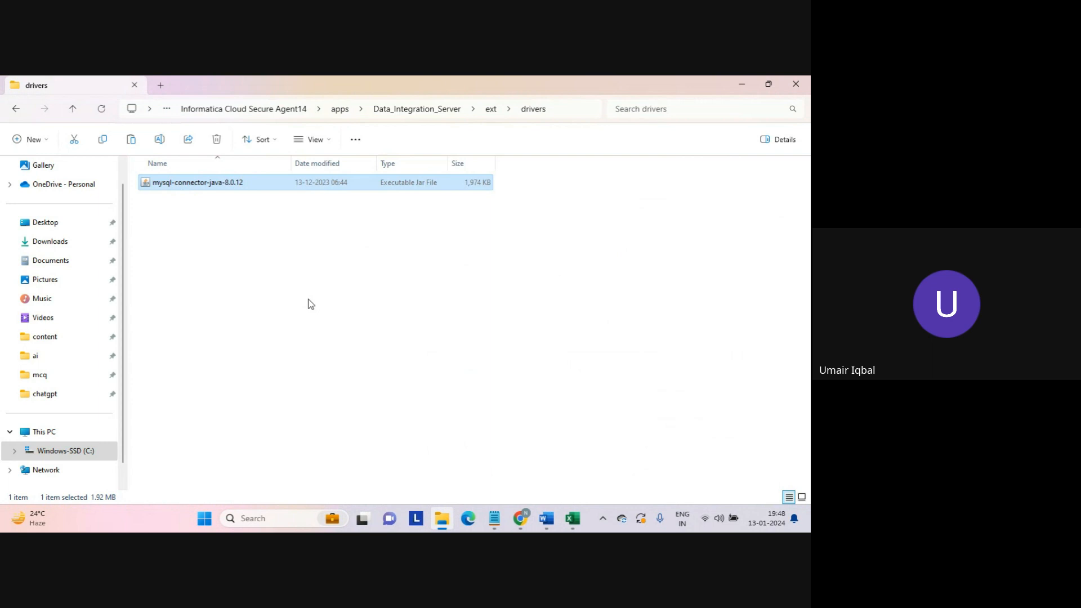
{"action": "left_click", "coordinate": [255, 516]}
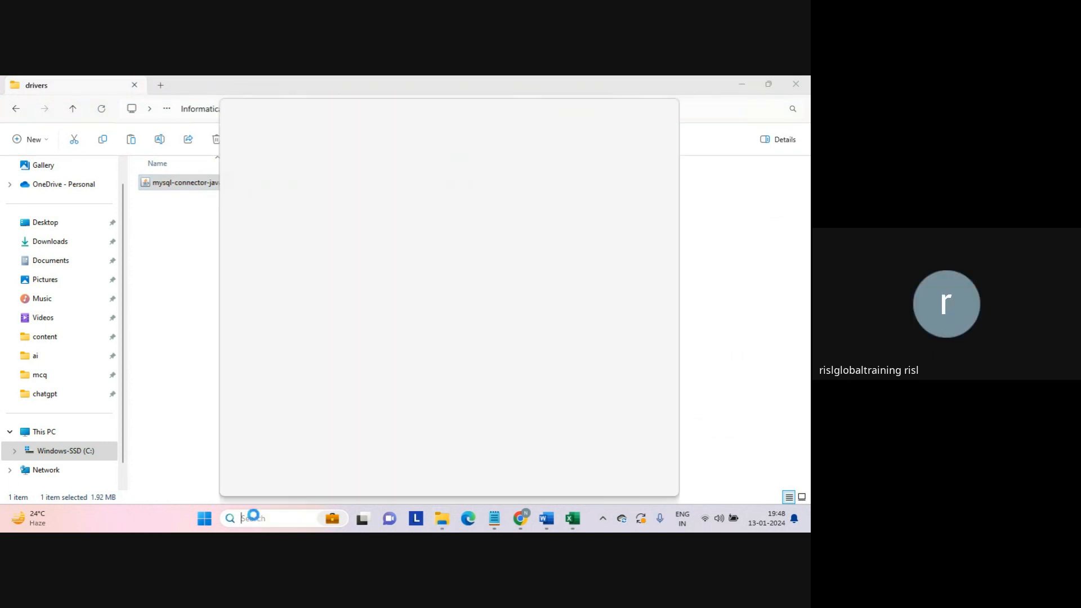
{"action": "type", "text": "ser"}
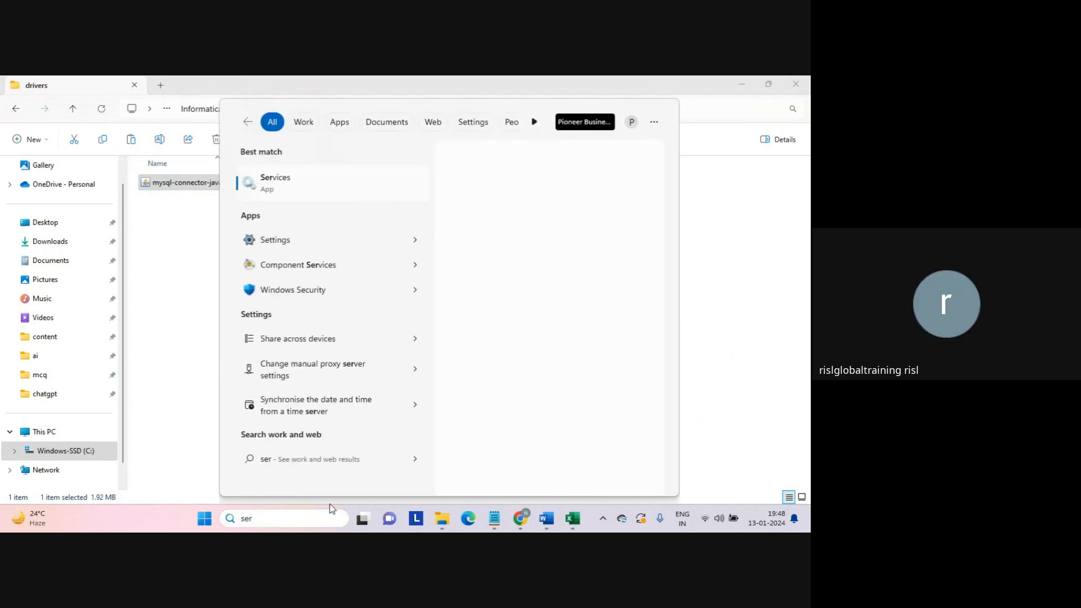
{"action": "left_click", "coordinate": [281, 184]}
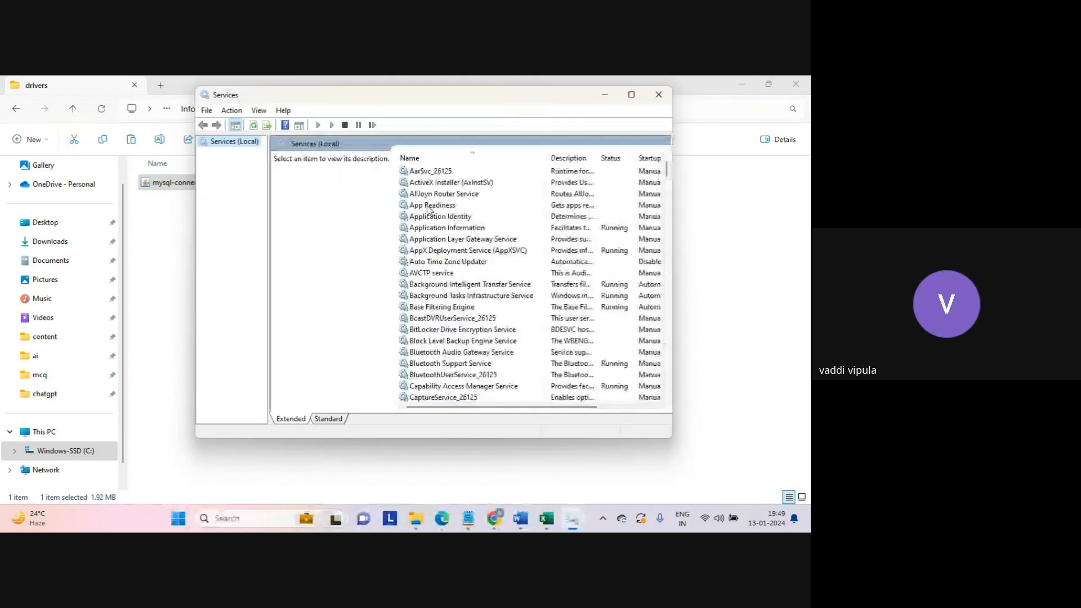
{"action": "left_click", "coordinate": [436, 196]}
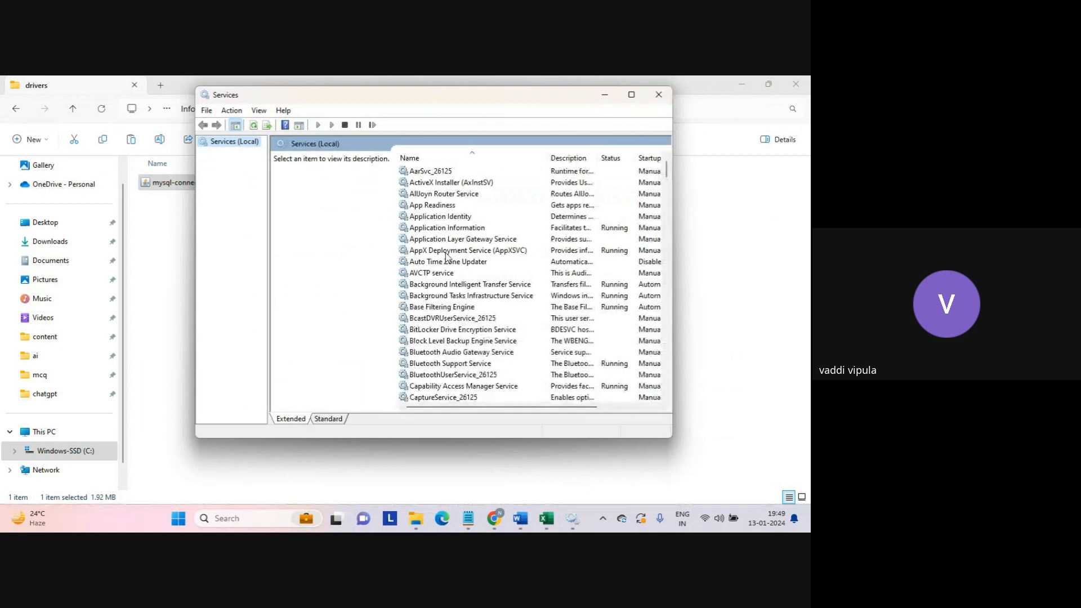
{"action": "left_click", "coordinate": [446, 254]}
{"action": "key", "text": "m"}
{"action": "key", "text": "m"}
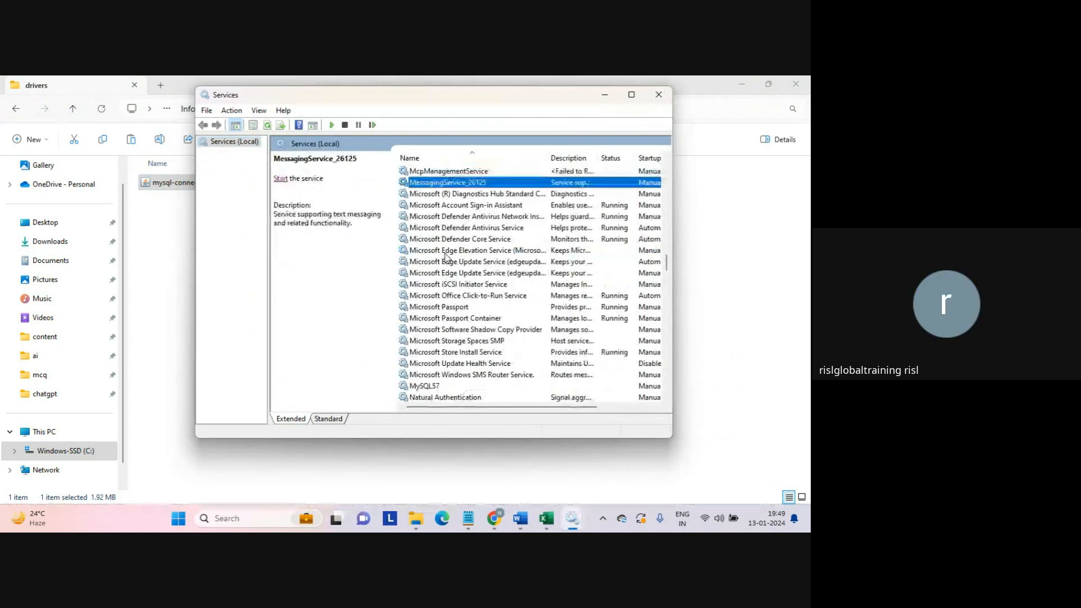
{"action": "key", "text": "m"}
{"action": "key", "text": "m"}
{"action": "key", "text": "m"}
{"action": "left_click", "coordinate": [446, 252]}
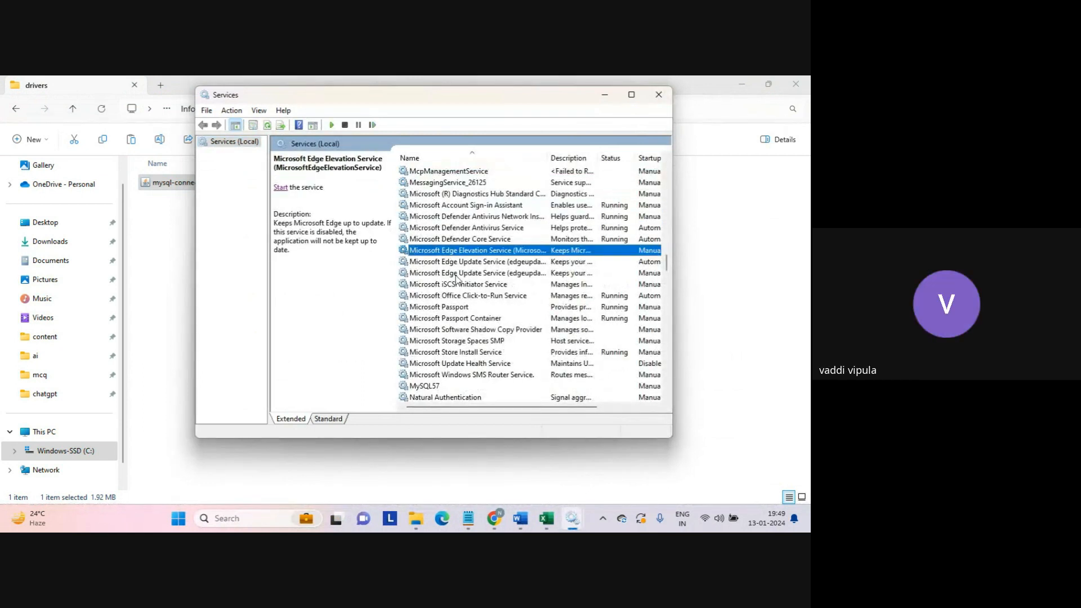
{"action": "left_click", "coordinate": [430, 387]}
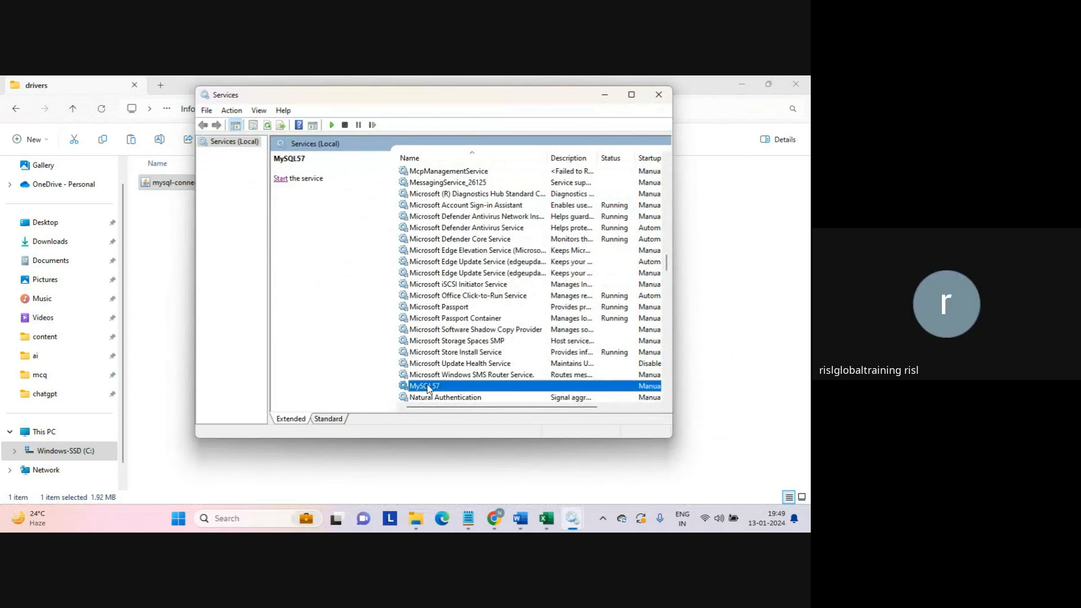
{"action": "left_click", "coordinate": [280, 179]}
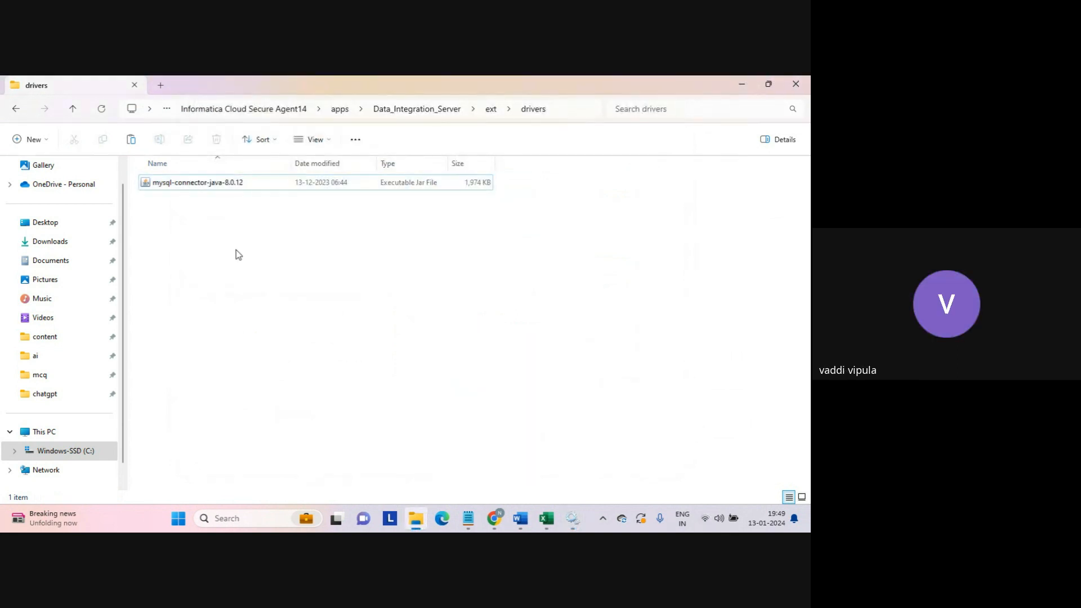
{"action": "left_click", "coordinate": [201, 183]}
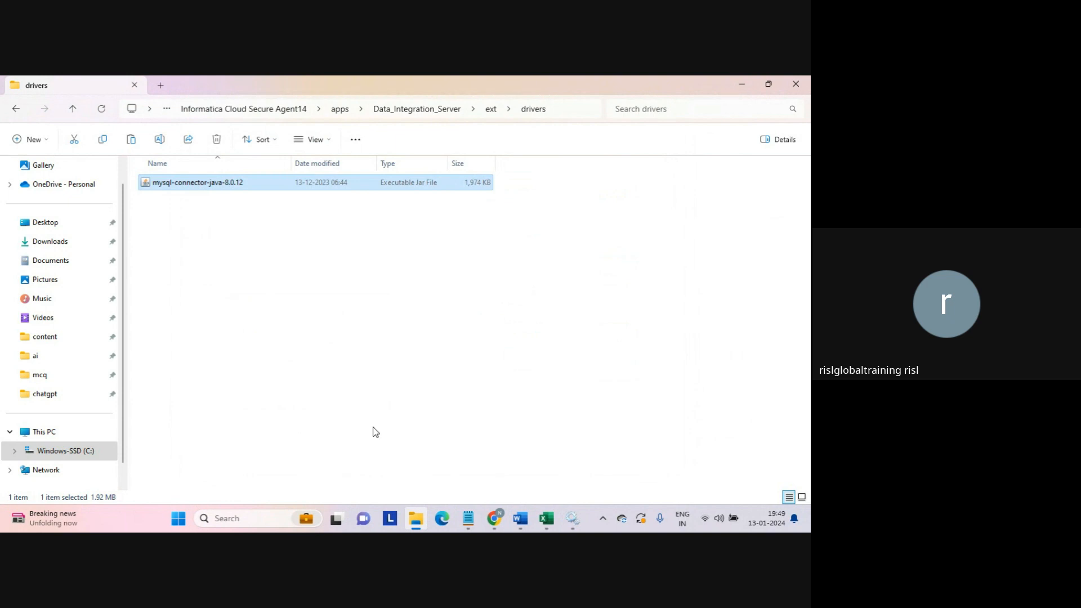
{"action": "left_click", "coordinate": [569, 516]}
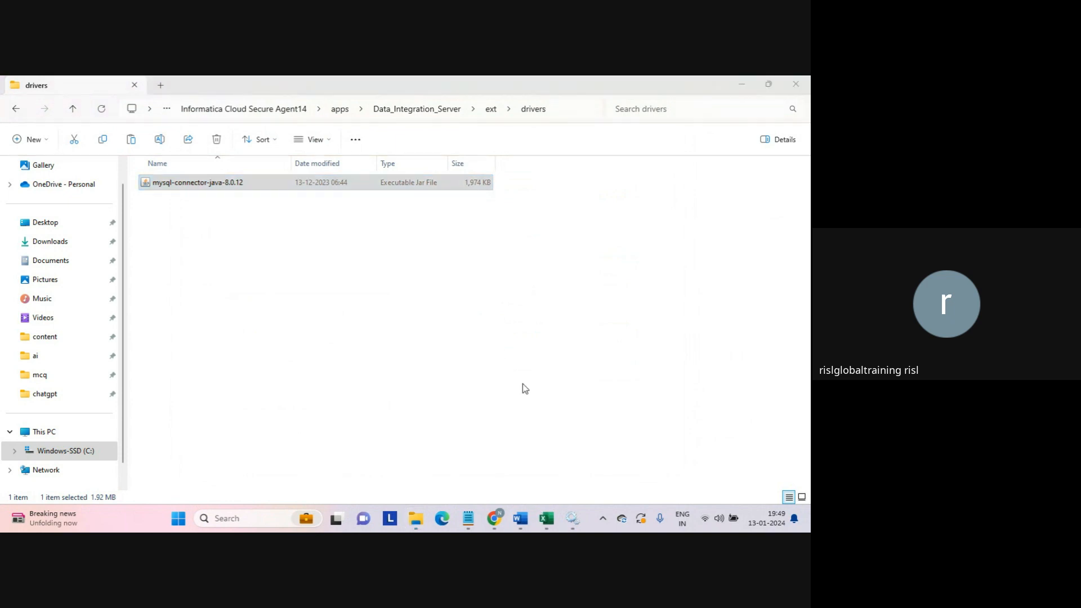
{"action": "mouse_move", "coordinate": [574, 526]}
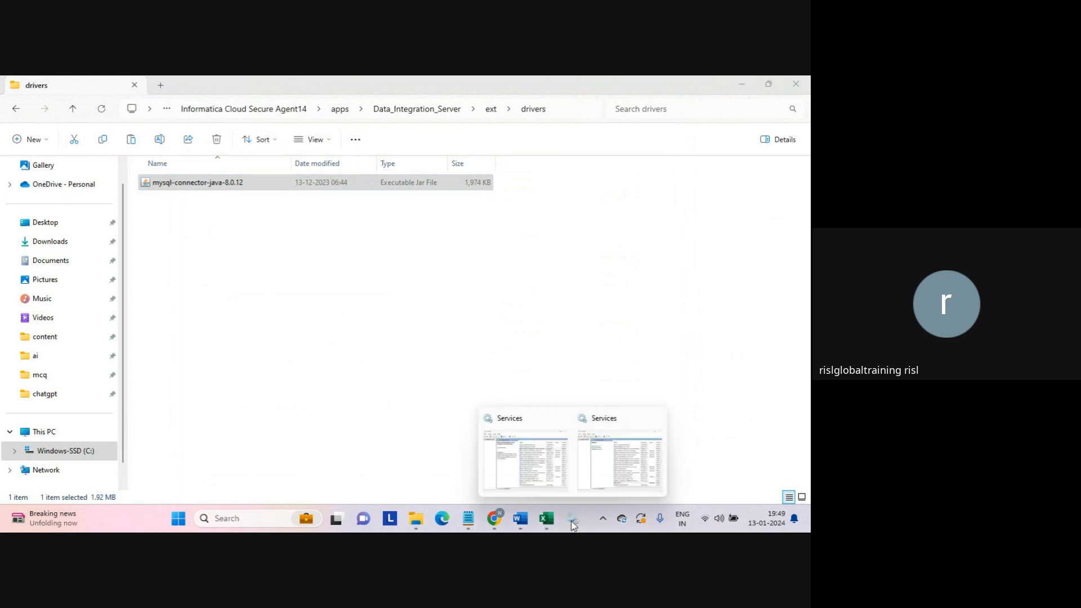
{"action": "left_click", "coordinate": [613, 471]}
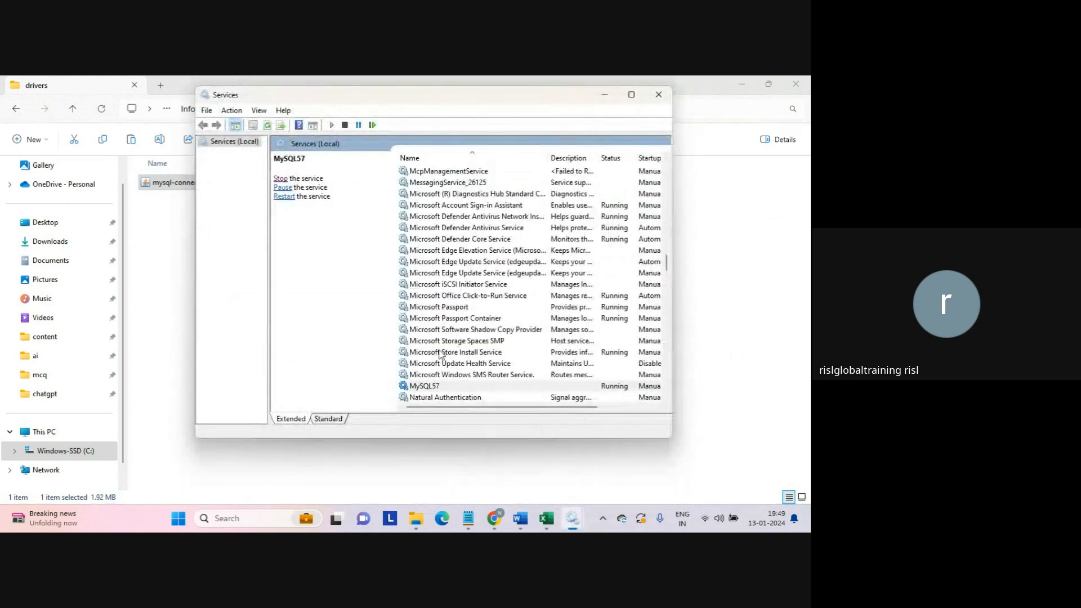
{"action": "left_click", "coordinate": [440, 388]}
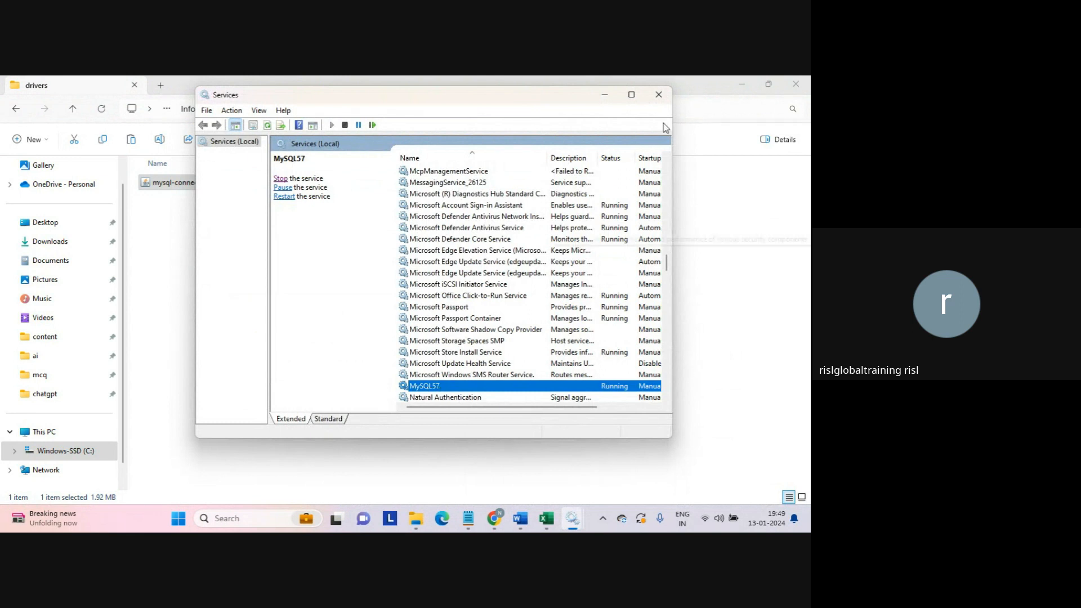
{"action": "left_click", "coordinate": [659, 95]}
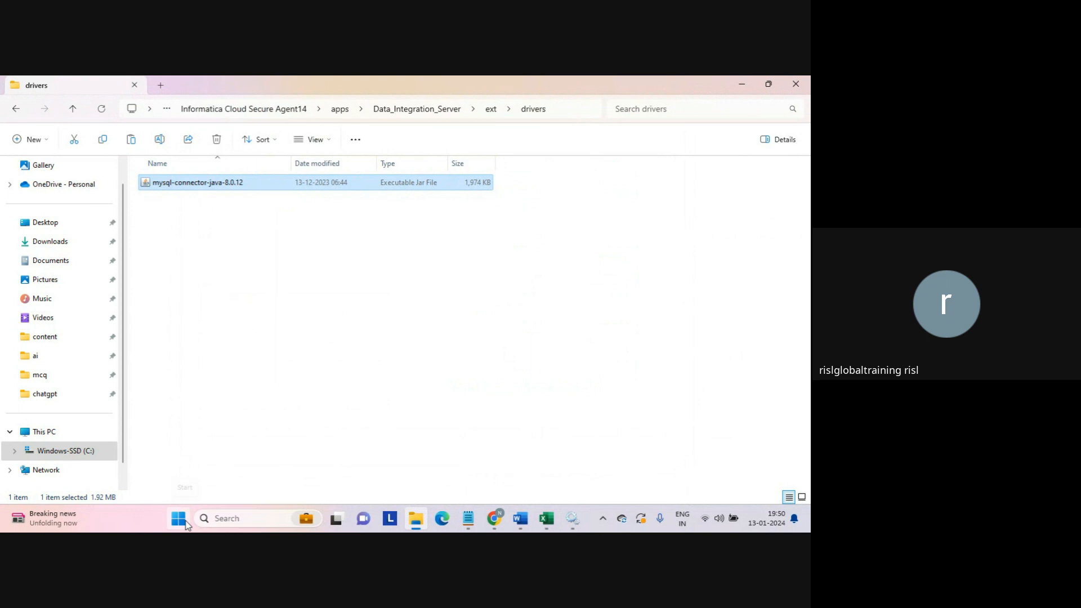
- Launch the MySQL 5.7 Command Line Client, close the duplicate window, and log in with the password
{"action": "left_click", "coordinate": [227, 527]}
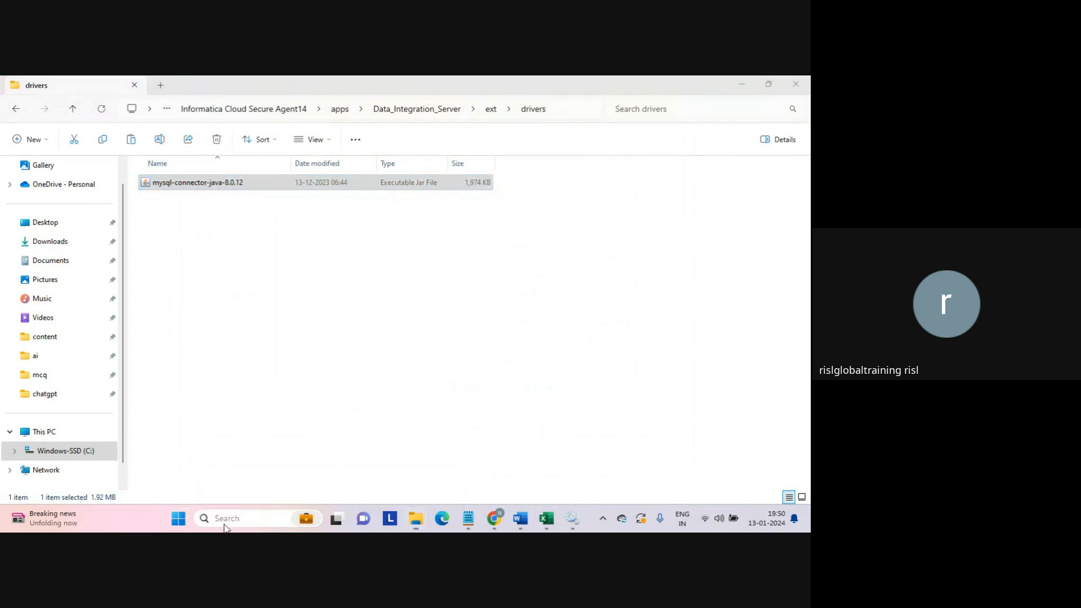
{"action": "type", "text": "mysql"}
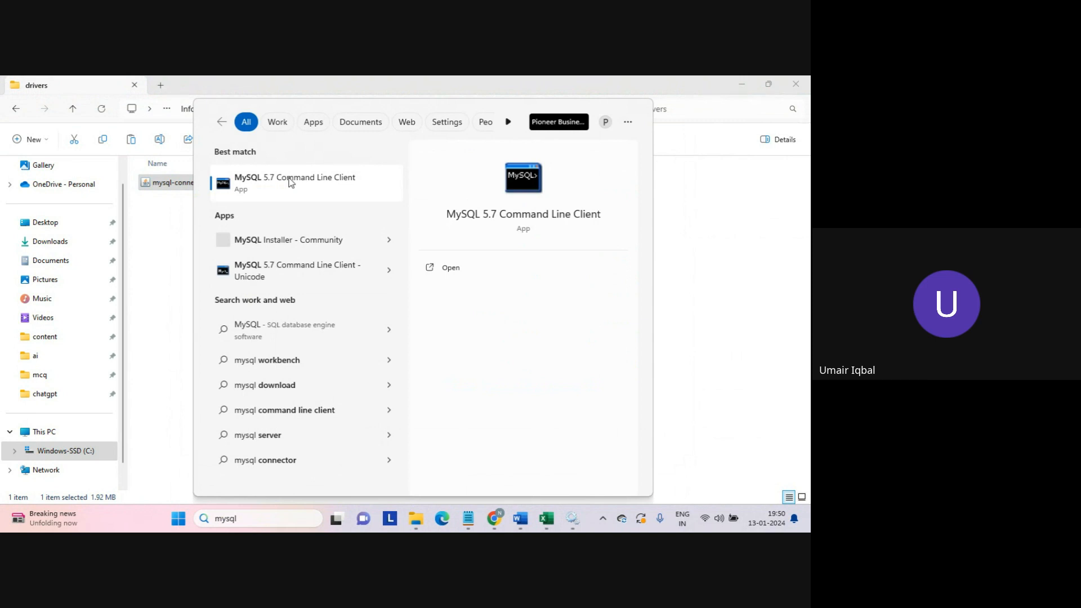
{"action": "left_click", "coordinate": [158, 195]}
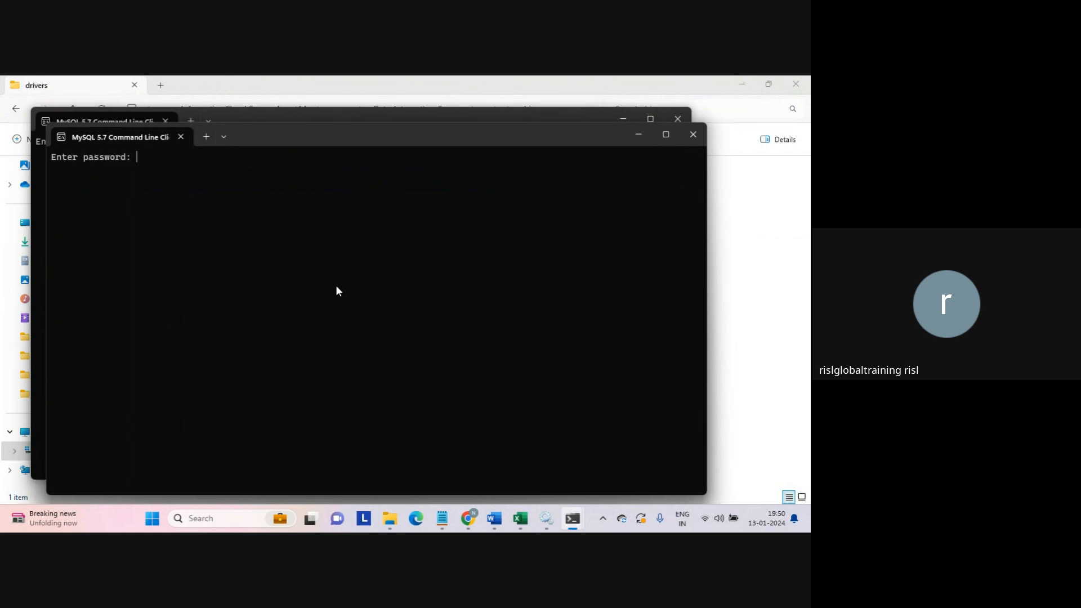
{"action": "type", "text": "********"}
{"action": "left_click_drag", "start_coordinate": [411, 139], "coordinate": [535, 204]}
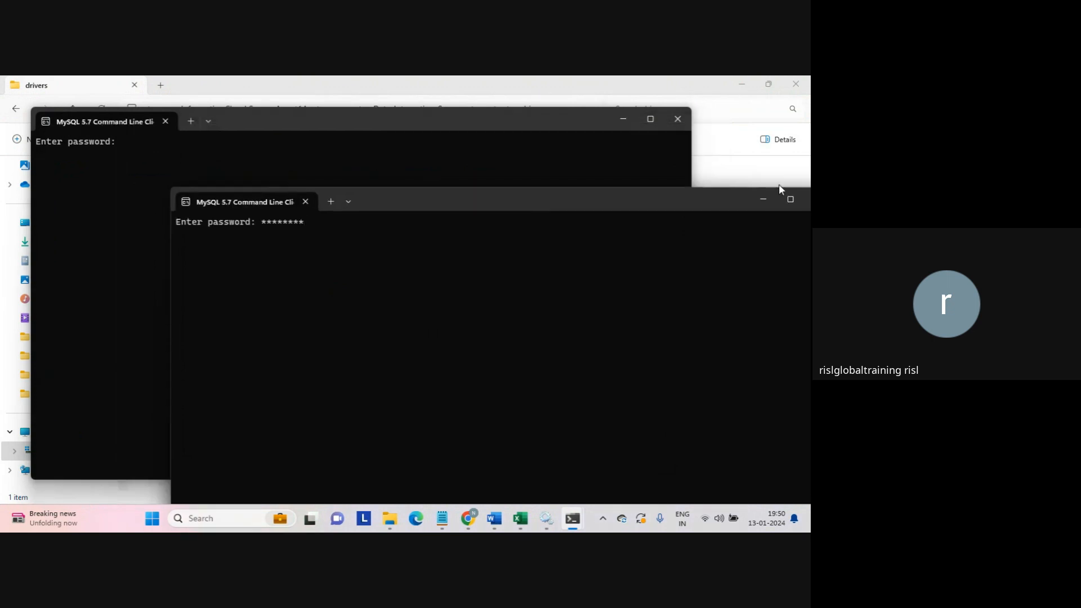
{"action": "left_click_drag", "start_coordinate": [730, 210], "coordinate": [627, 196]}
{"action": "left_click", "coordinate": [715, 188]}
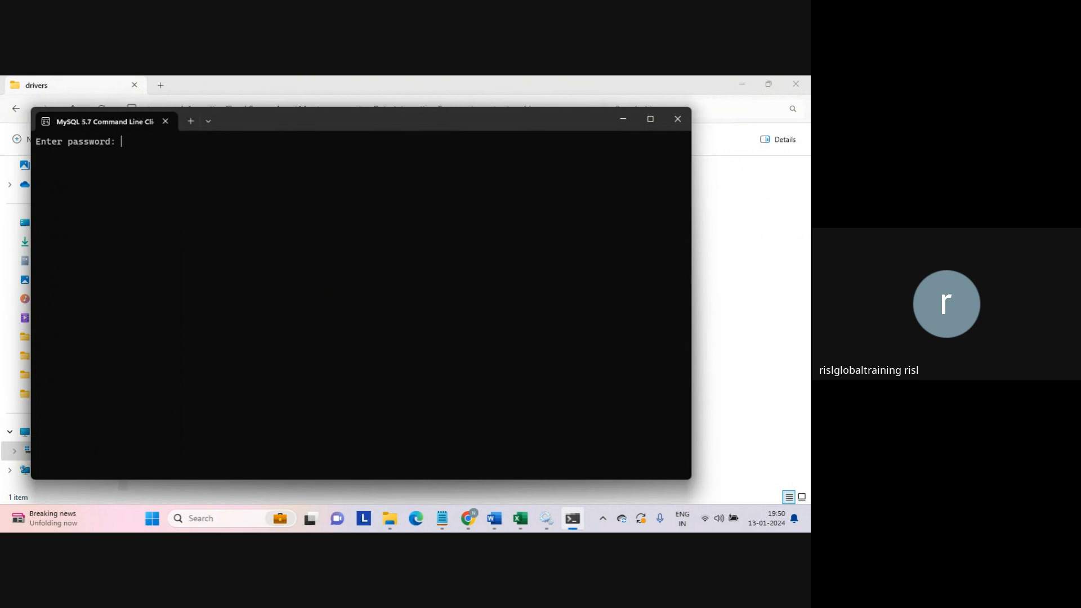
{"action": "type", "text": "****"}
{"action": "key", "text": "Return"}
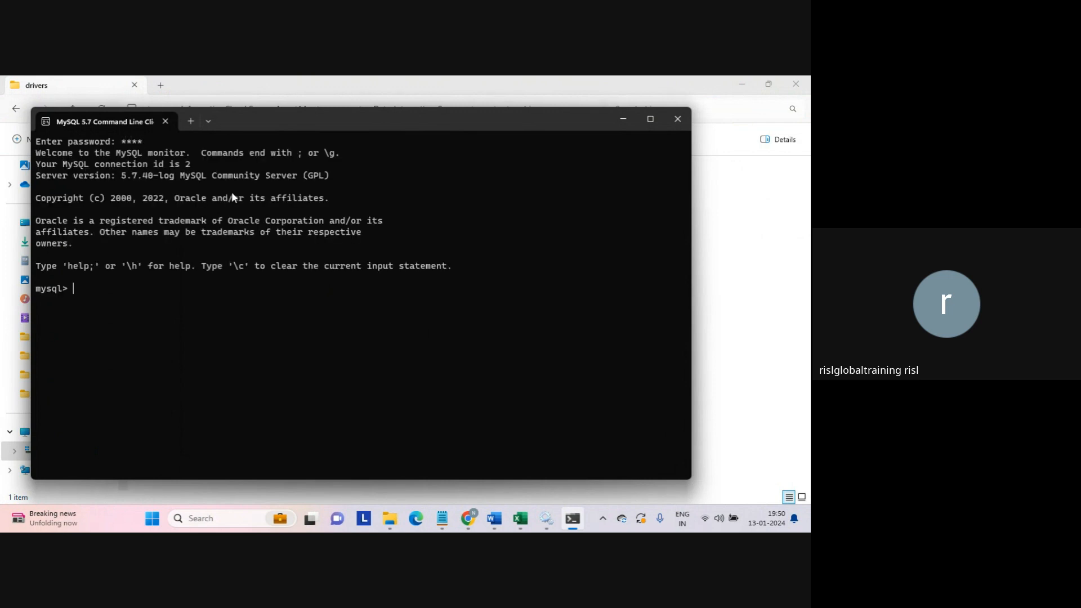
- List the server's databases with show databases; and begin typing a create database statement
{"action": "type", "text": "show databases;"}
{"action": "key", "text": "Return"}
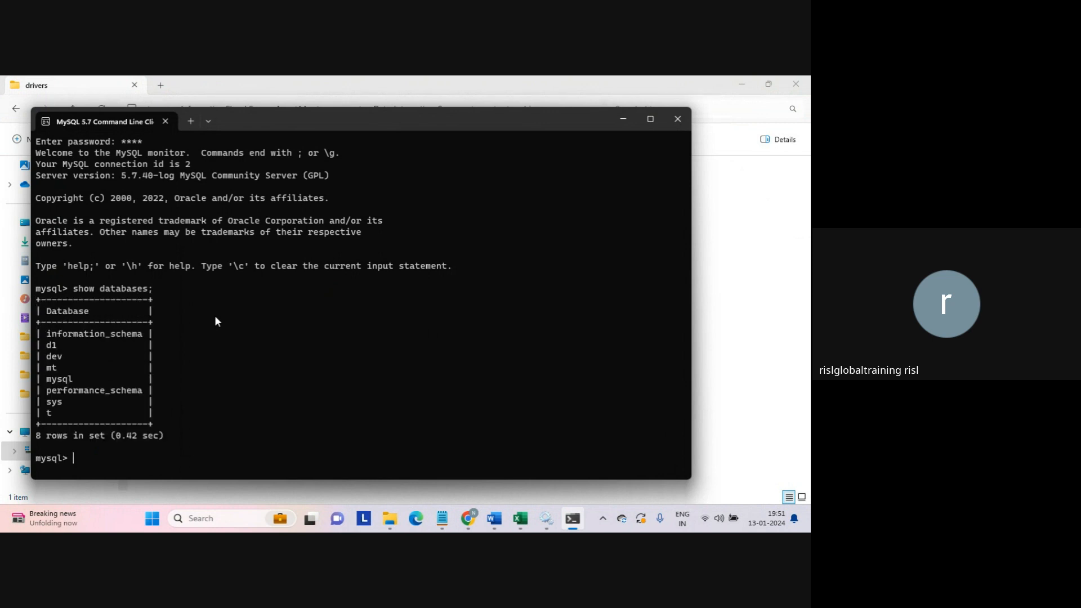
{"action": "type", "text": "create data"}
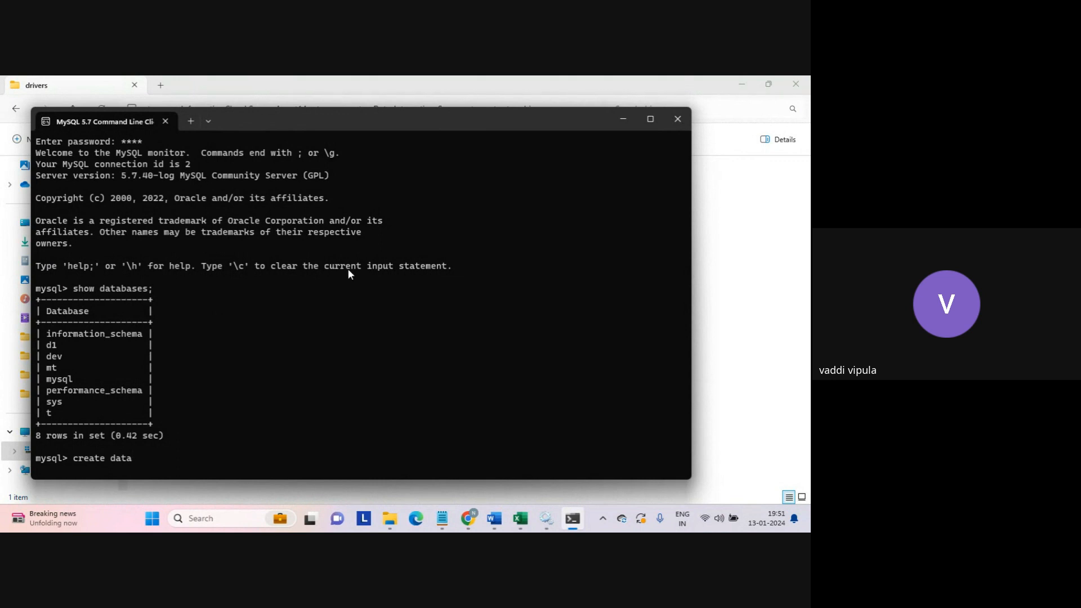
{"action": "mouse_move", "coordinate": [466, 521]}
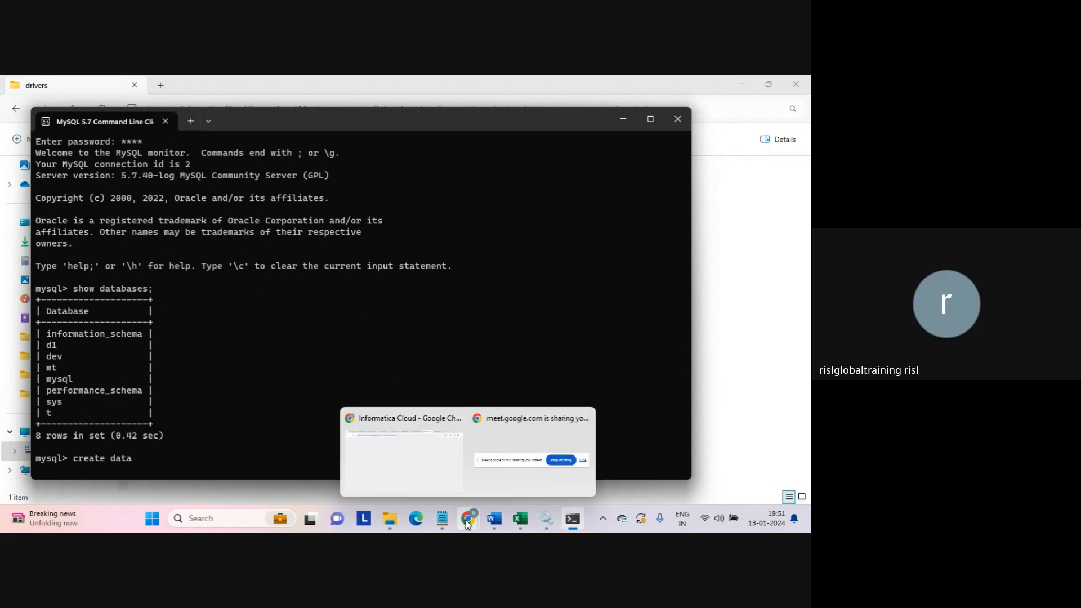
- Check the MySQL57 service in Windows Services, then bring the Informatica Administrator Chrome window forward
{"action": "left_click", "coordinate": [546, 518]}
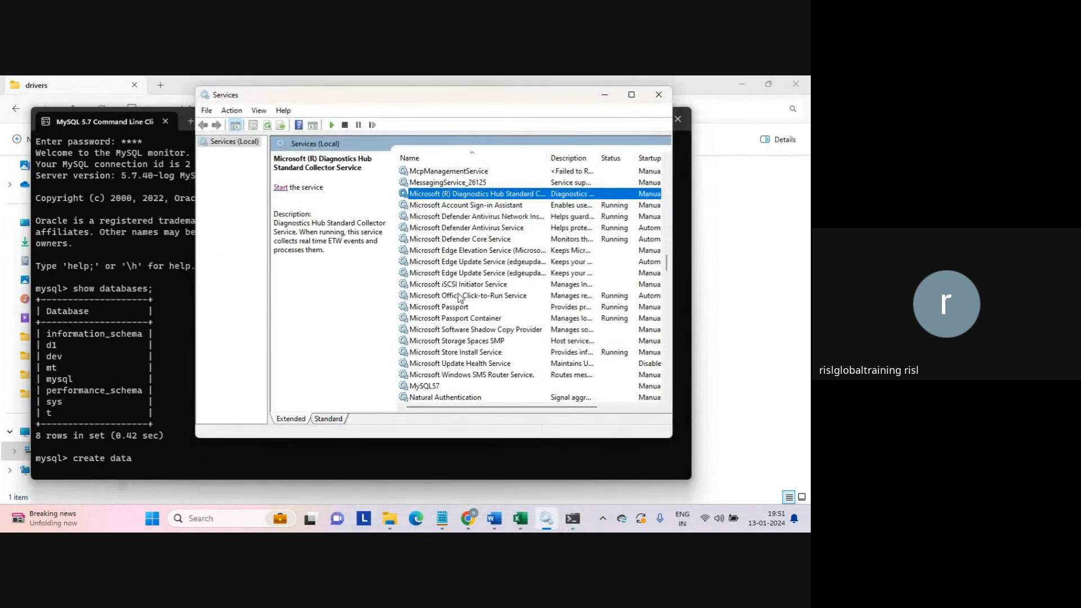
{"action": "left_click", "coordinate": [425, 387]}
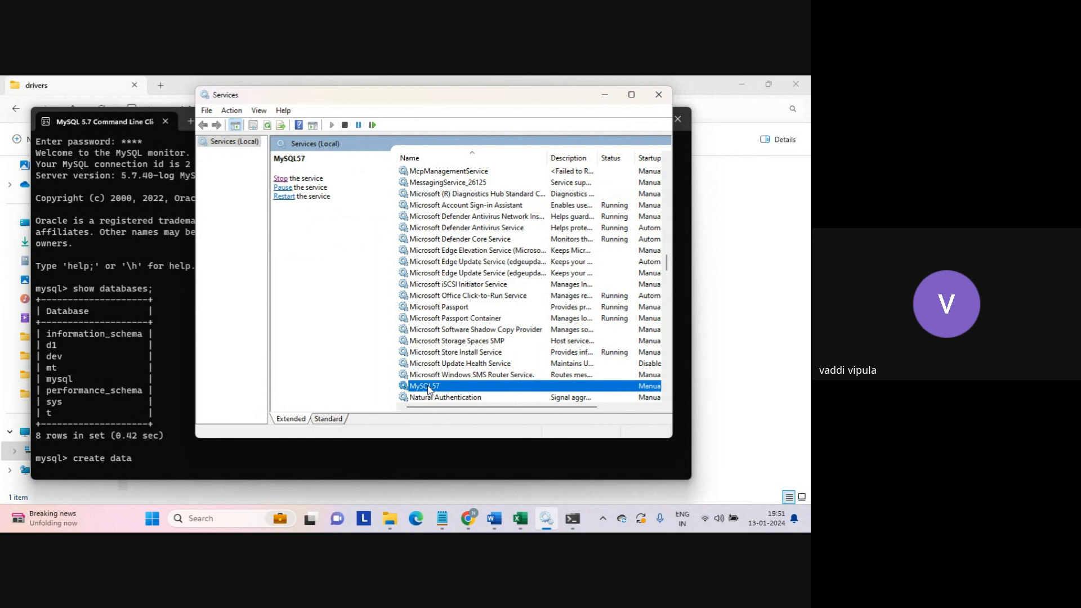
{"action": "left_click", "coordinate": [468, 517]}
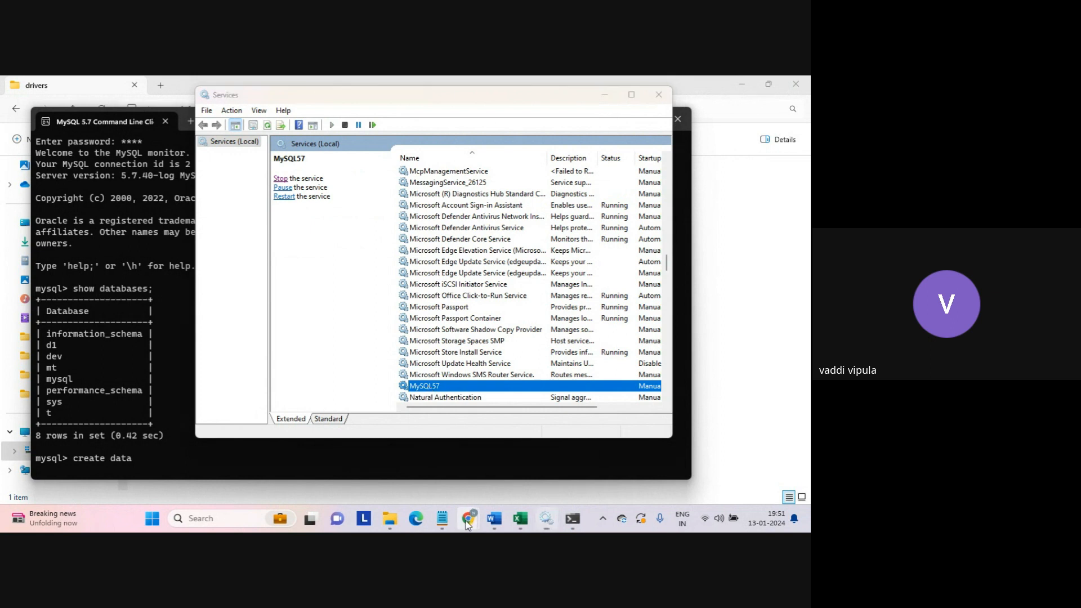
{"action": "left_click", "coordinate": [422, 445]}
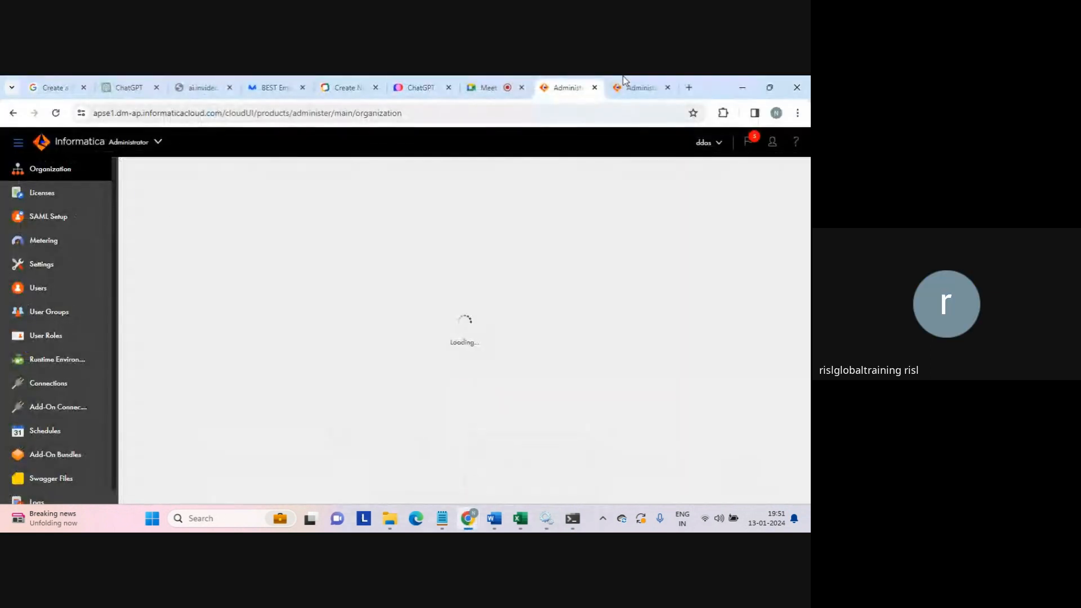
- Search Google in a new tab for 'download mysql server 5.4.7'
{"action": "left_click", "coordinate": [689, 88]}
{"action": "type", "text": "dwonlaod"}
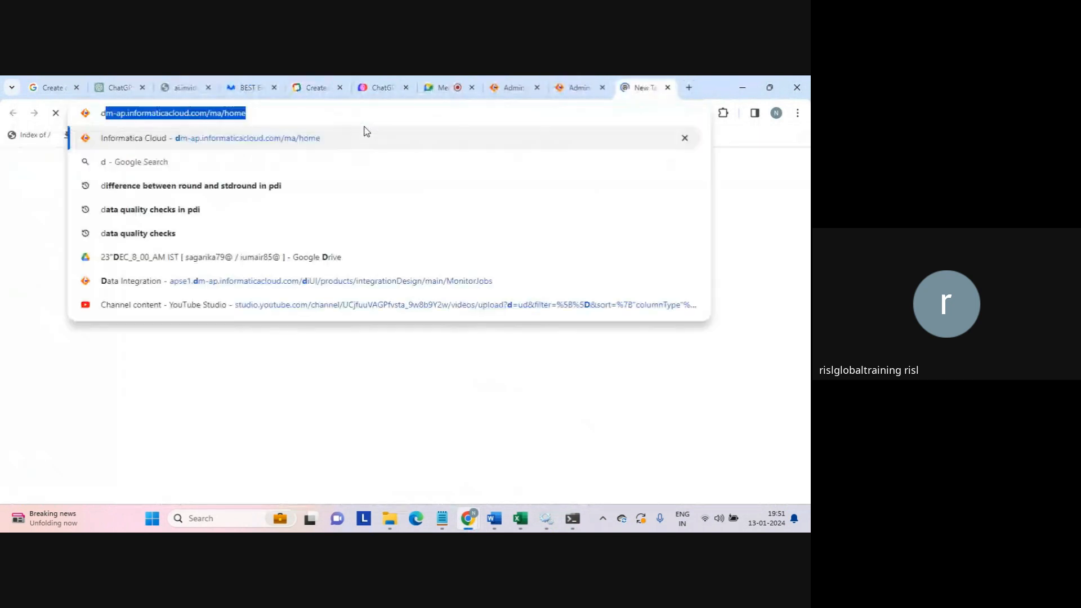
{"action": "key", "text": "BackSpace"}
{"action": "key", "text": "BackSpace"}
{"action": "key", "text": "BackSpace"}
{"action": "key", "text": "BackSpace"}
{"action": "key", "text": "BackSpace"}
{"action": "key", "text": "BackSpace"}
{"action": "key", "text": "BackSpace"}
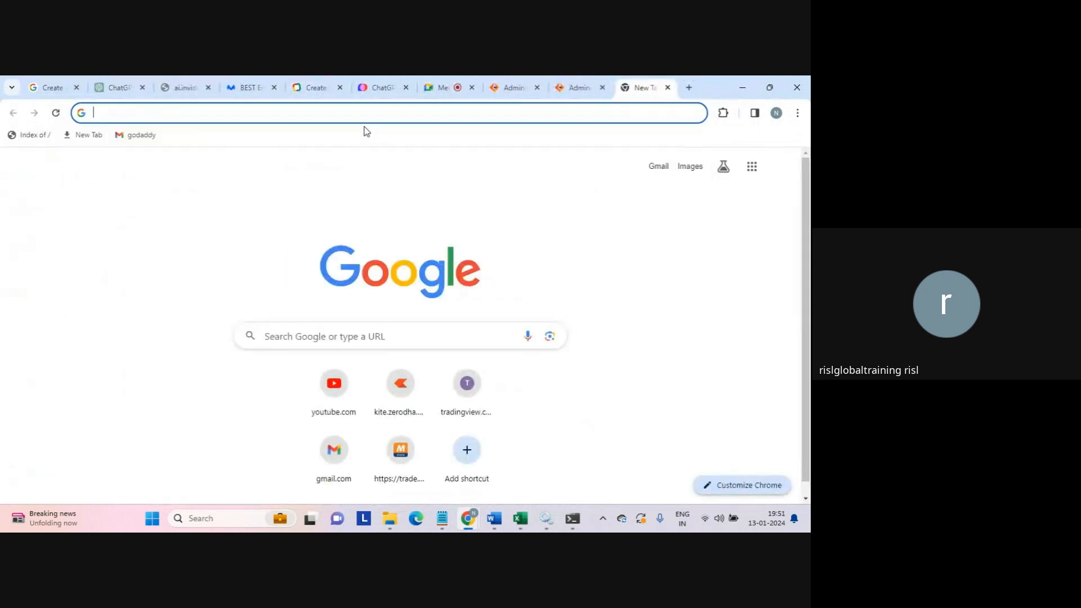
{"action": "type", "text": "download "}
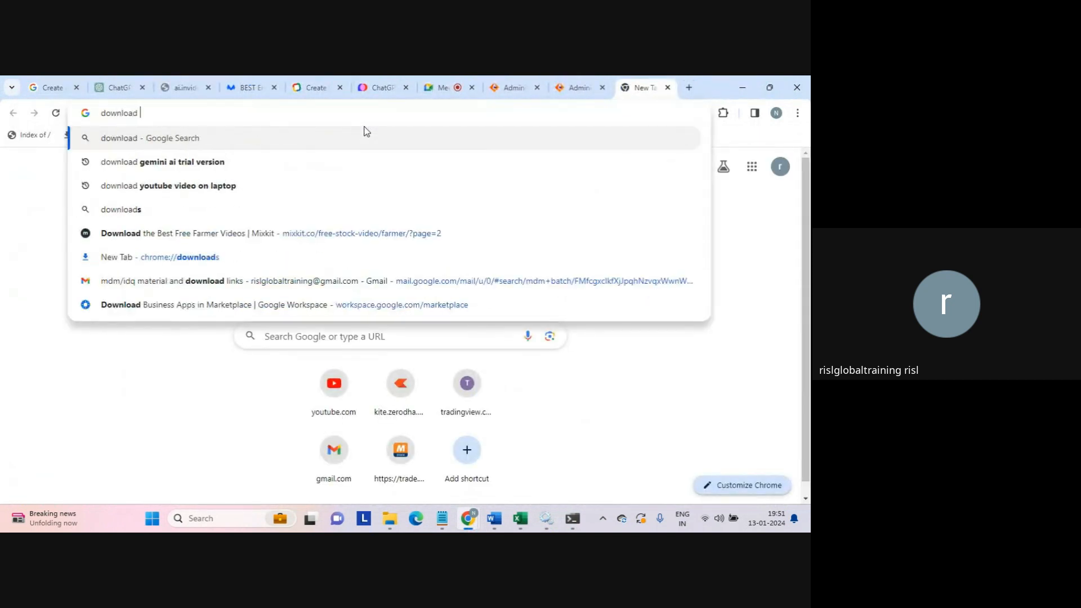
{"action": "type", "text": "mysqk"}
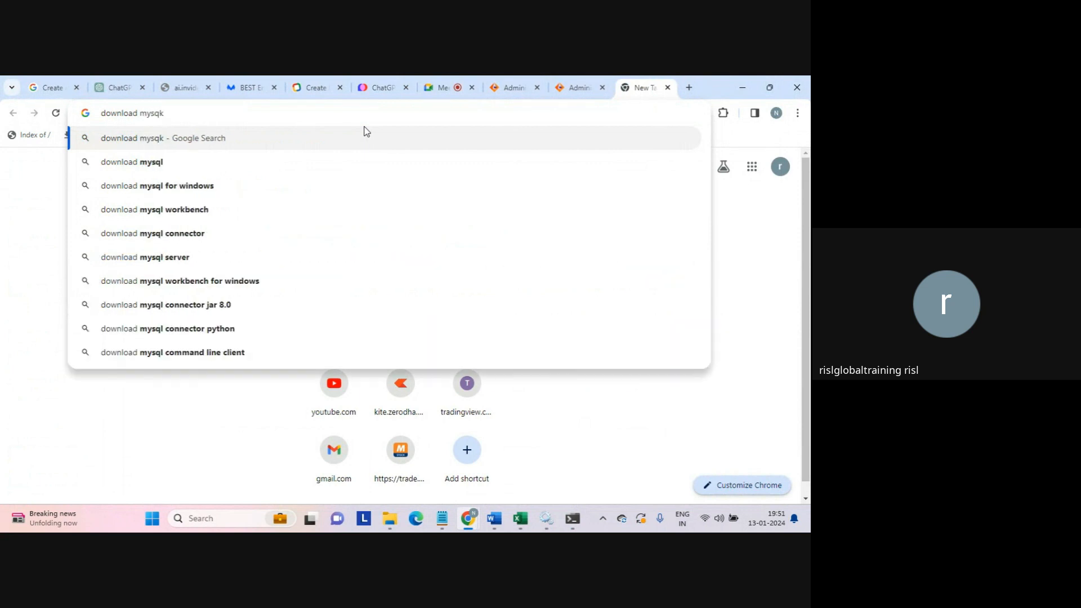
{"action": "key", "text": "BackSpace"}
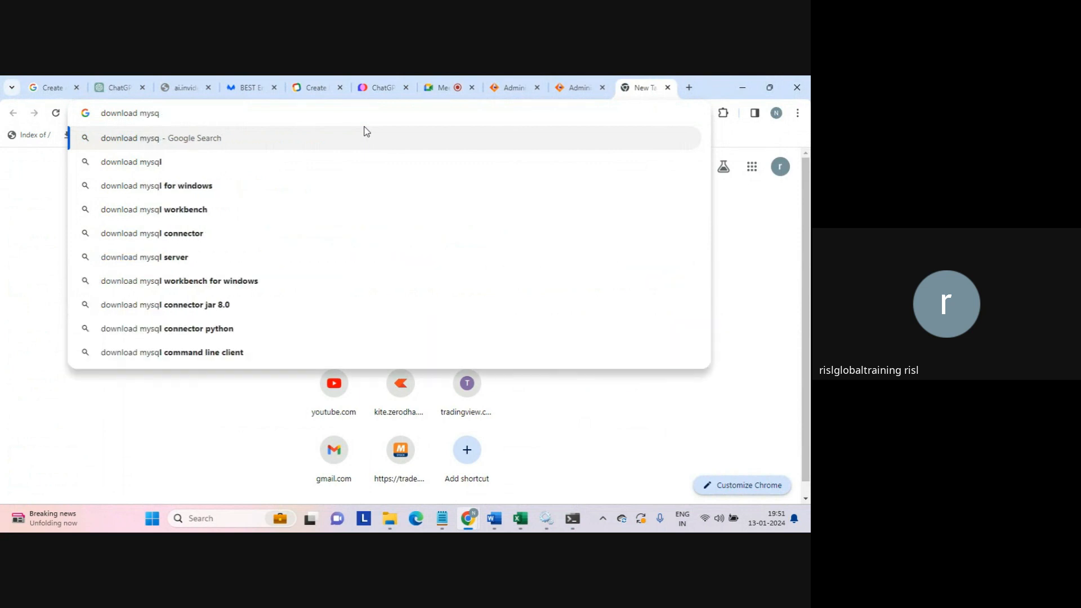
{"action": "type", "text": "l server"}
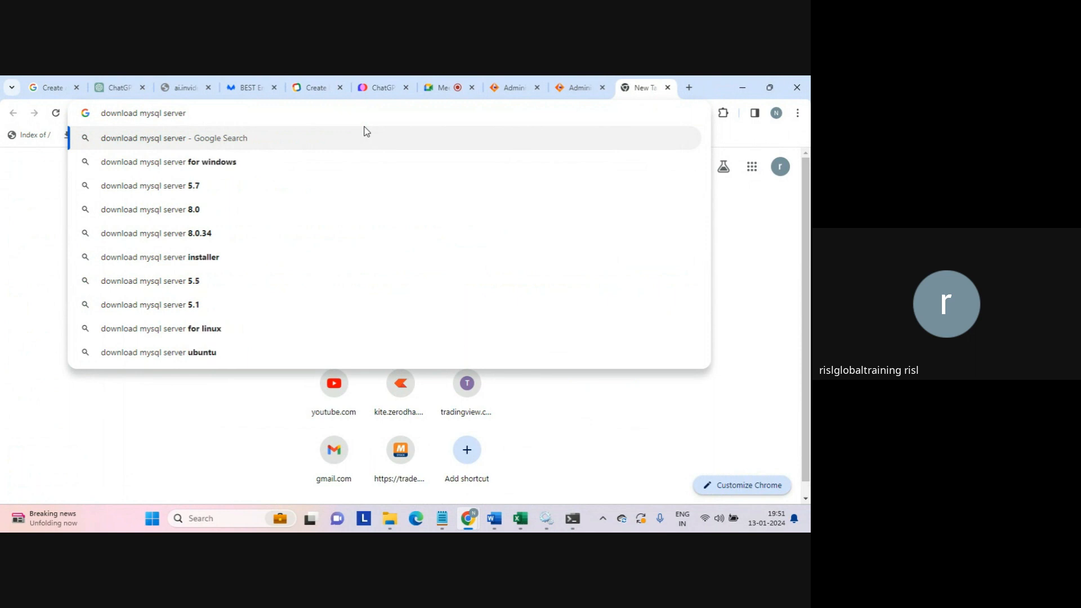
{"action": "type", "text": " 5"}
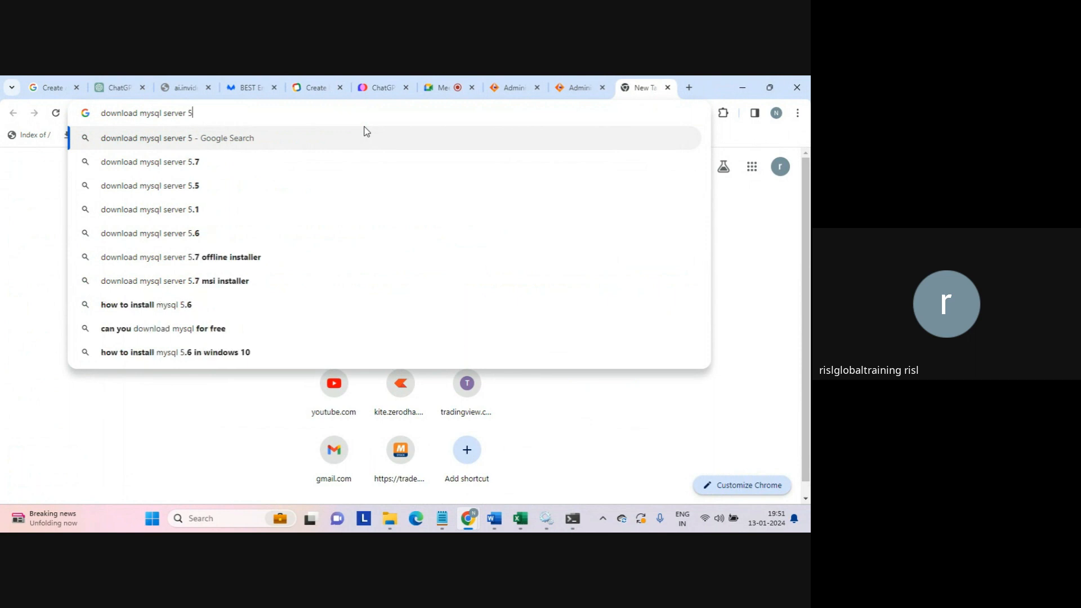
{"action": "type", "text": ".4.7"}
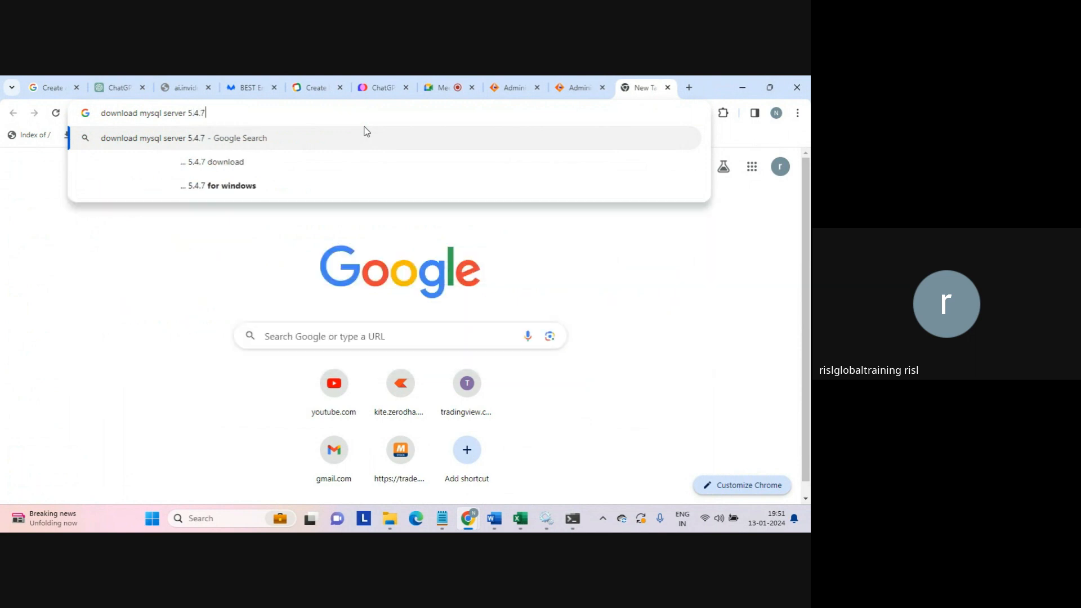
{"action": "key", "text": "Return"}
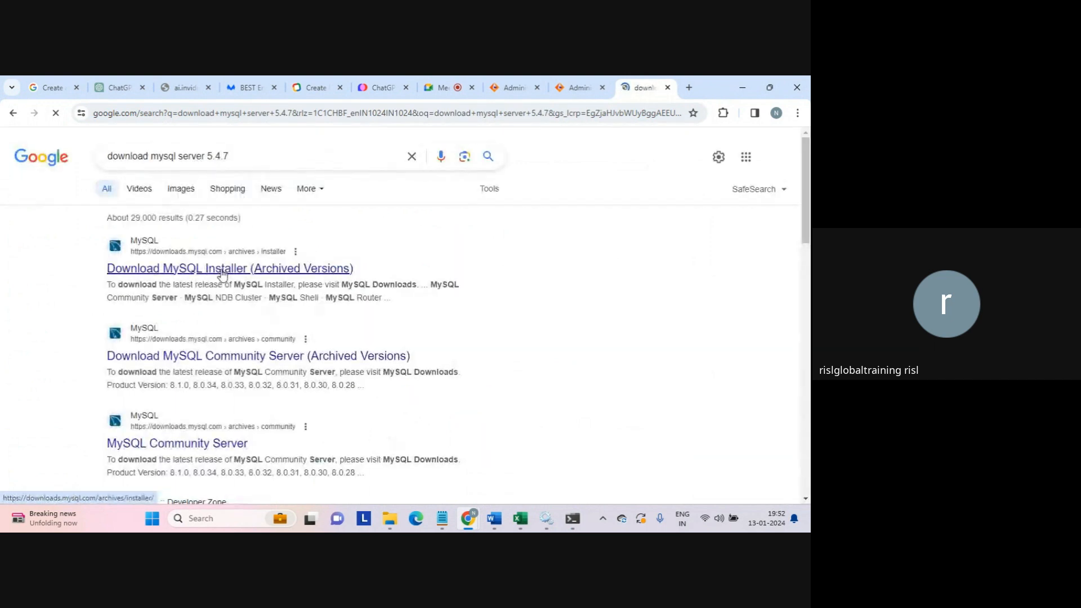
- Browse the MySQL Installer archives, pick product version 5.5.52, then return to the search results
{"action": "left_click", "coordinate": [222, 269]}
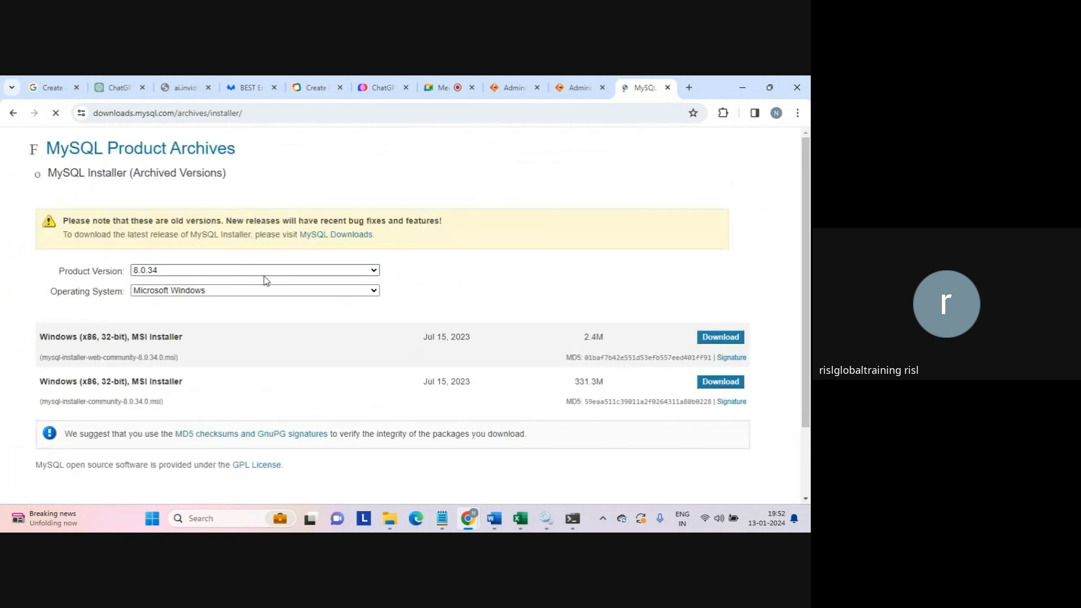
{"action": "left_click", "coordinate": [280, 273]}
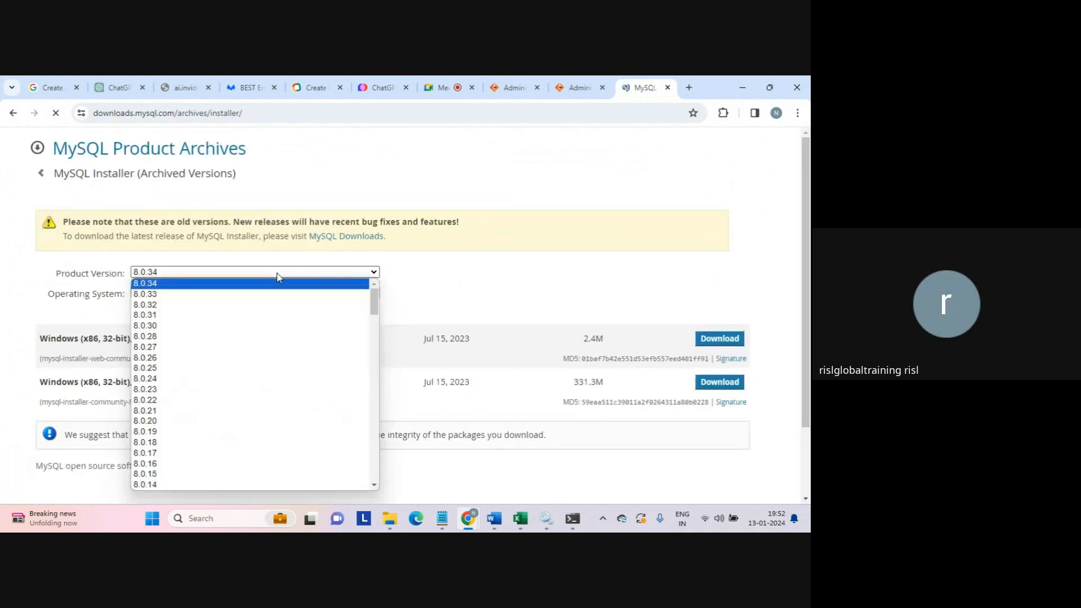
{"action": "left_click_drag", "start_coordinate": [375, 298], "coordinate": [368, 445]}
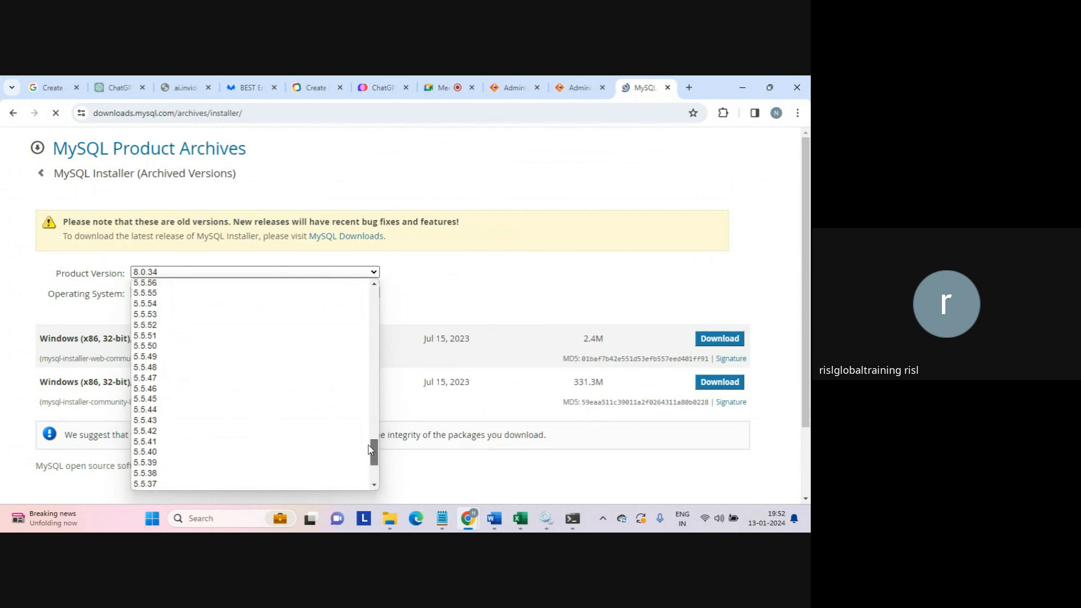
{"action": "left_click", "coordinate": [151, 325]}
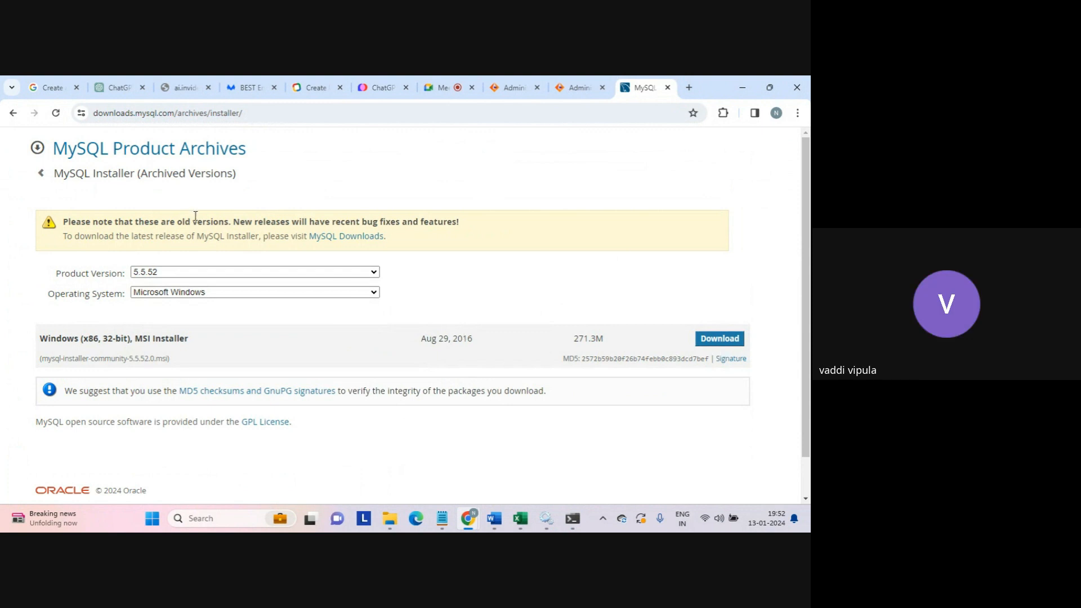
{"action": "left_click", "coordinate": [13, 114]}
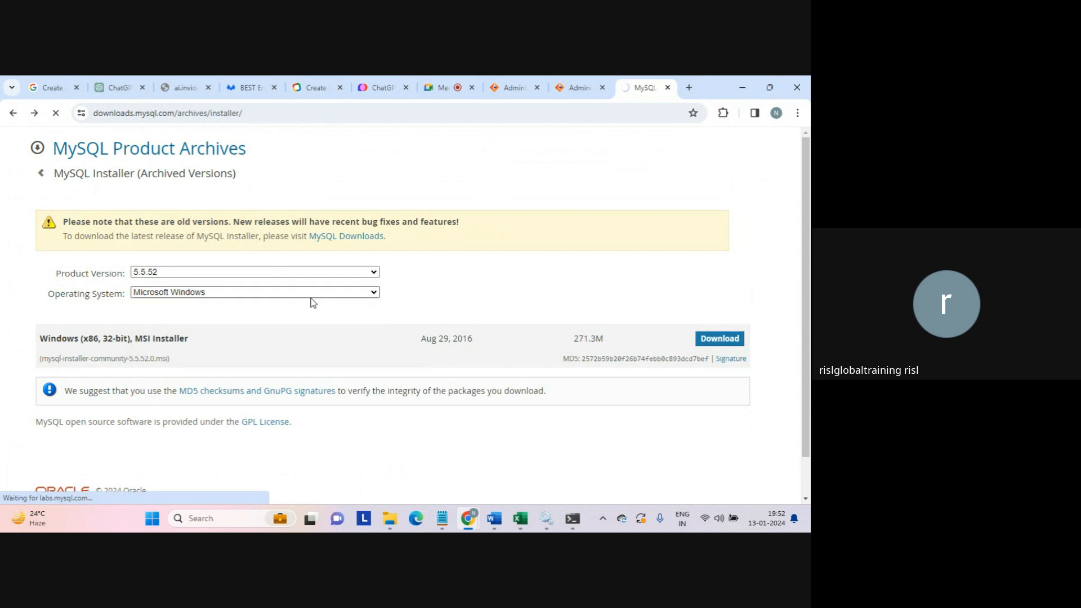
{"action": "left_click", "coordinate": [15, 114]}
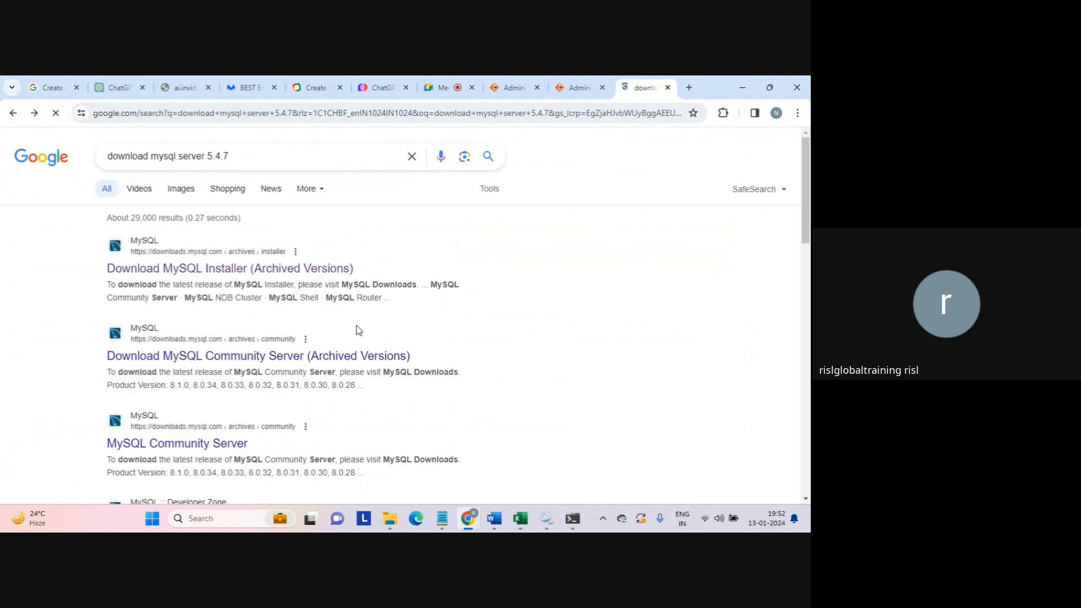
{"action": "left_click", "coordinate": [255, 361]}
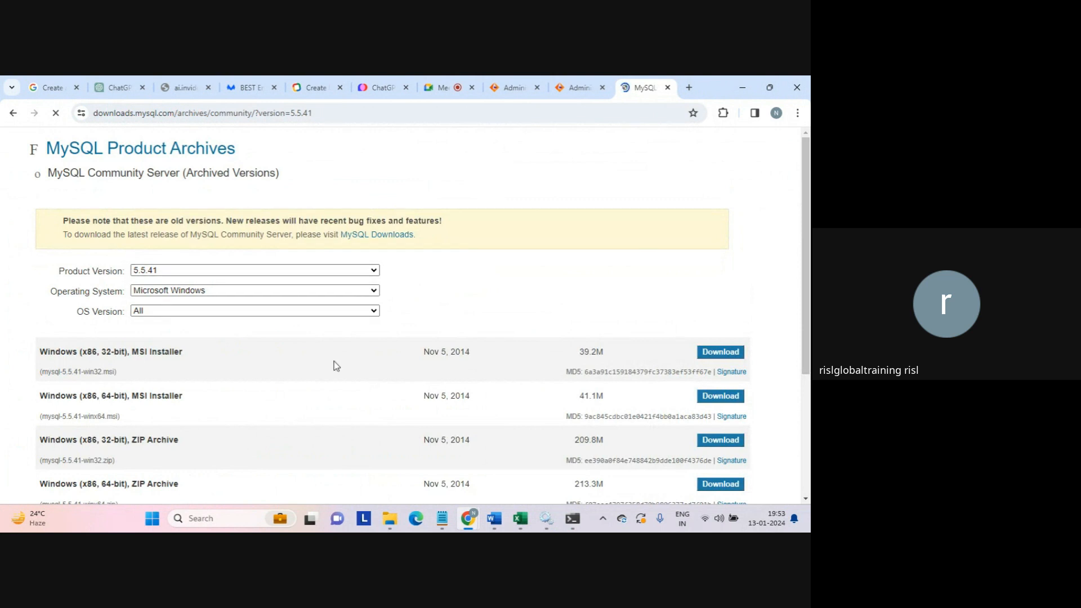
{"action": "left_click", "coordinate": [209, 310]}
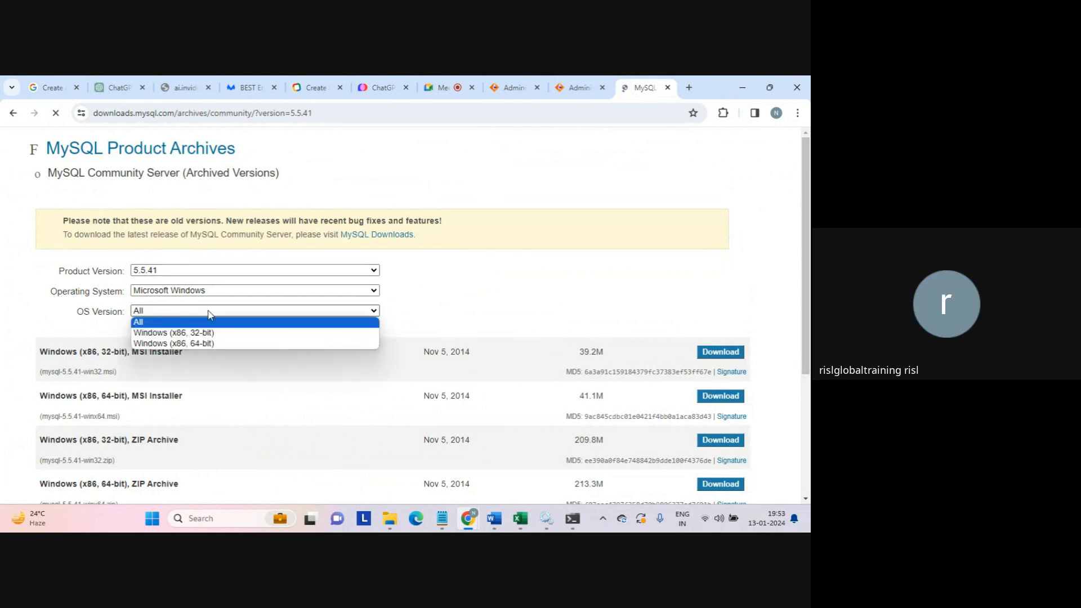
{"action": "left_click", "coordinate": [200, 332]}
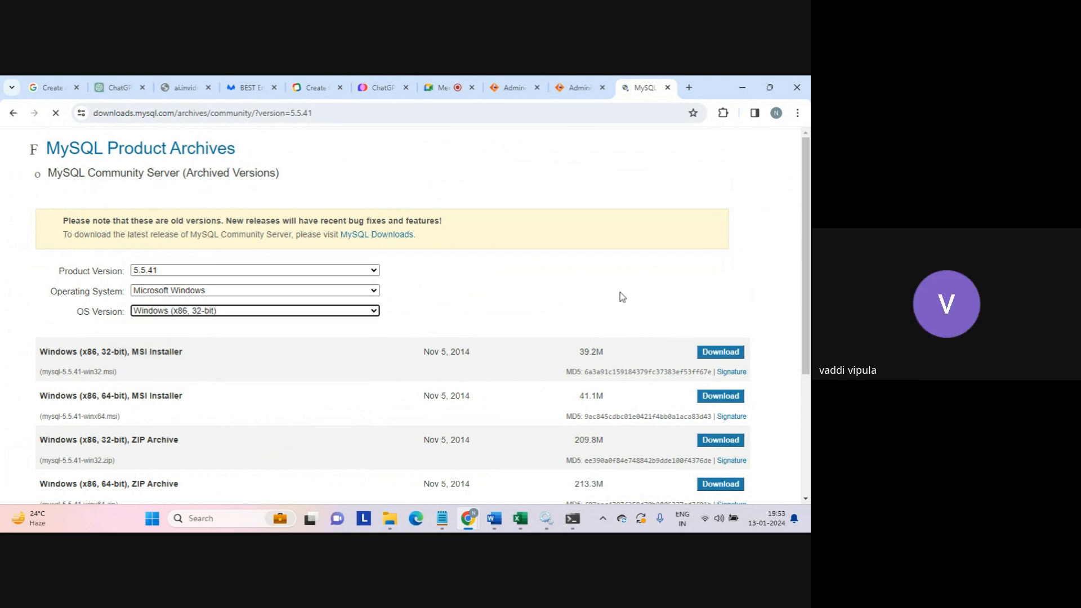
{"action": "left_click_drag", "start_coordinate": [806, 274], "coordinate": [806, 343]}
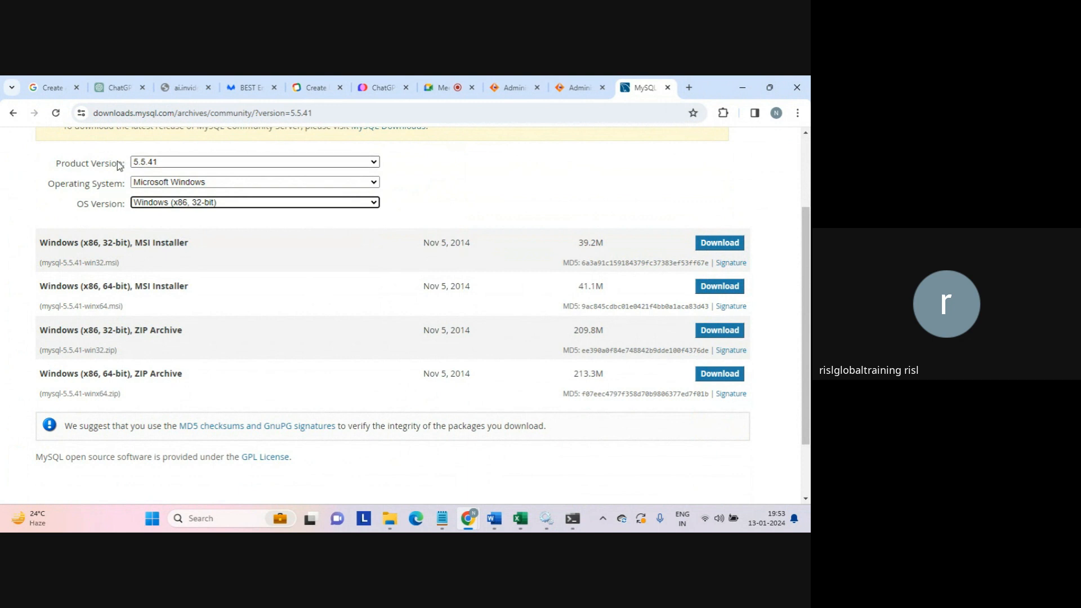
{"action": "left_click", "coordinate": [138, 163]}
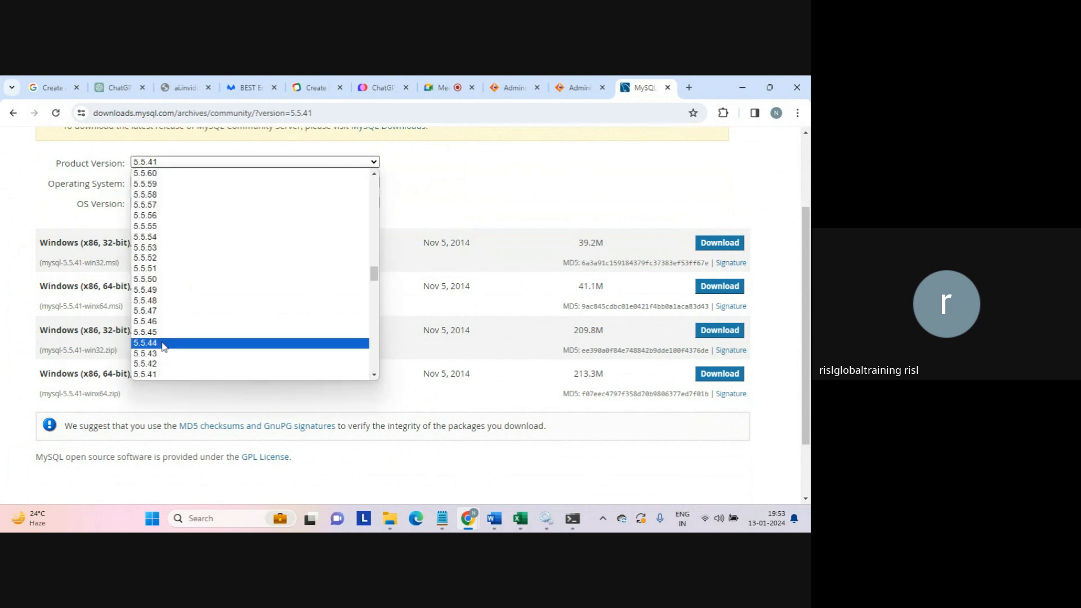
{"action": "left_click", "coordinate": [152, 364]}
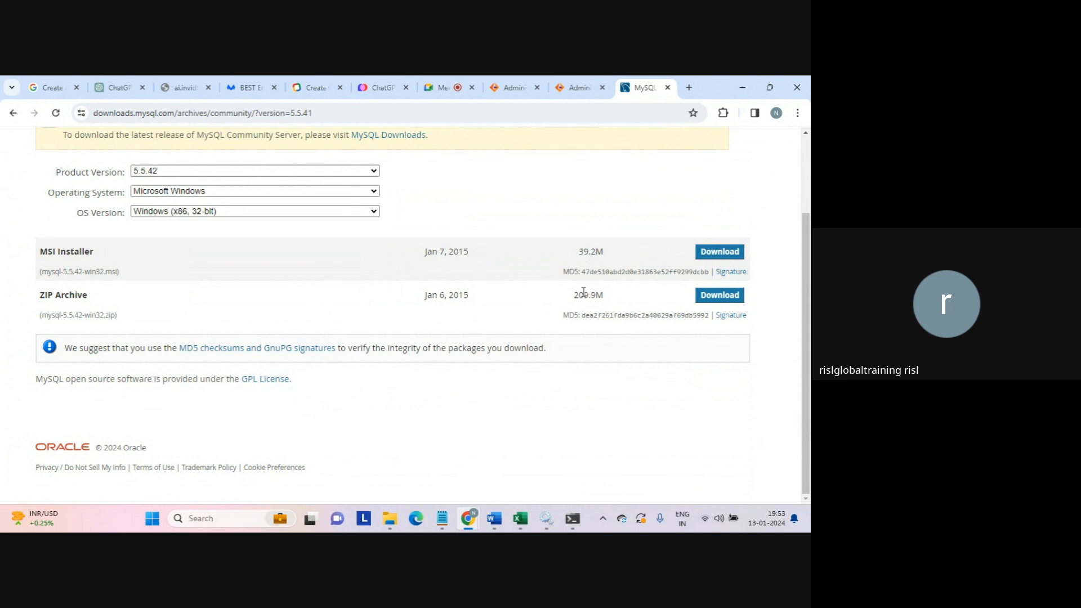
{"action": "left_click_drag", "start_coordinate": [574, 294], "coordinate": [608, 302]}
{"action": "left_click", "coordinate": [576, 254]}
{"action": "left_click_drag", "start_coordinate": [593, 252], "coordinate": [614, 256]}
{"action": "left_click", "coordinate": [615, 257]}
{"action": "left_click", "coordinate": [15, 115]}
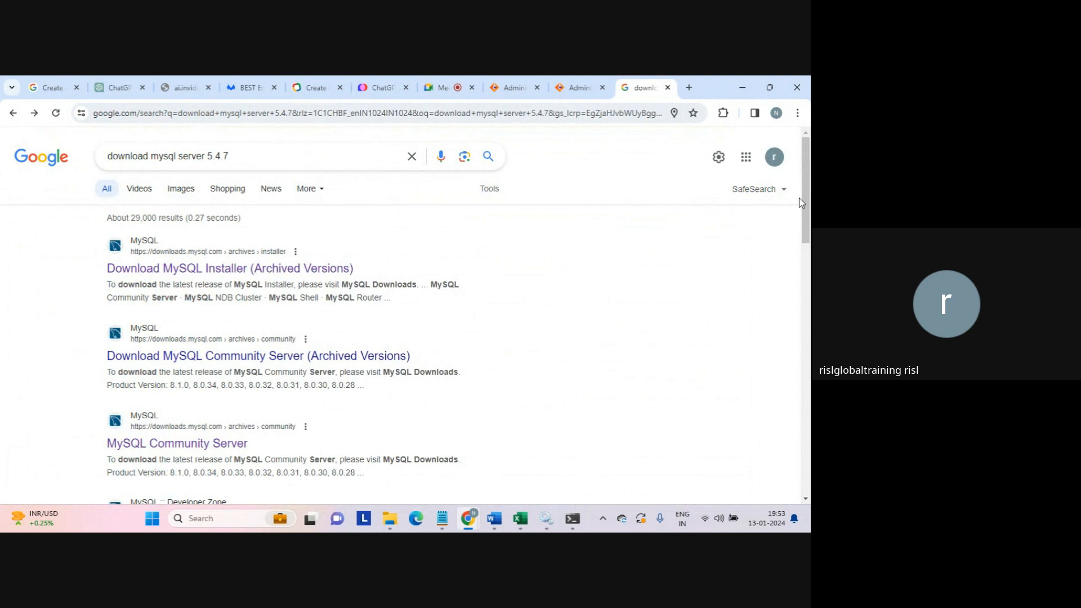
- Open the MySQL Community Server 5.7.44 page and filter downloads to Windows (x86, 32-bit)
{"action": "scroll", "coordinate": [732, 248], "scroll_direction": "down", "scroll_amount": 5}
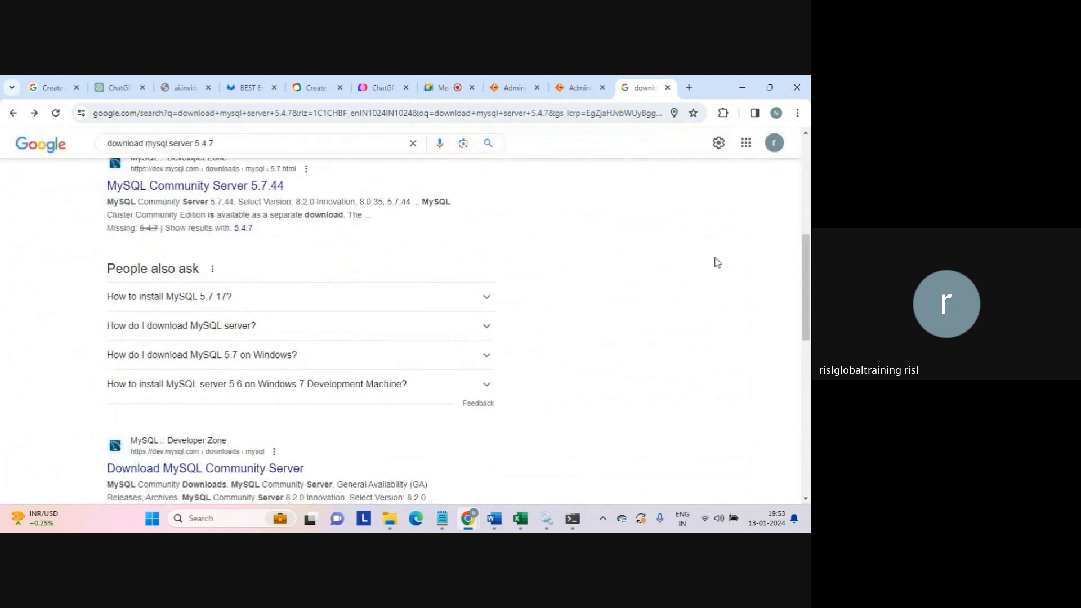
{"action": "left_click", "coordinate": [262, 186]}
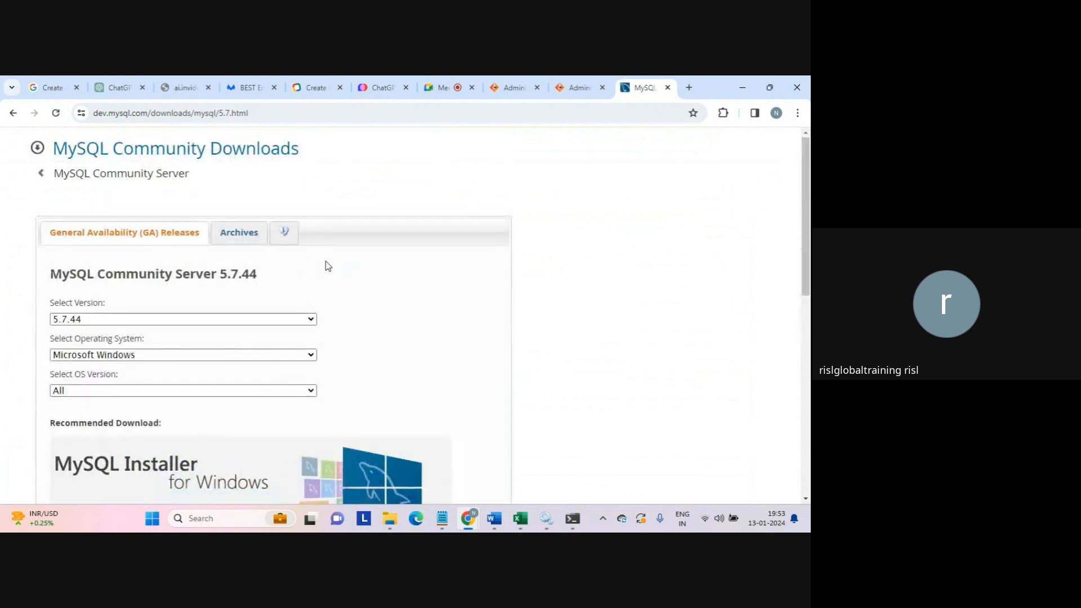
{"action": "scroll", "coordinate": [796, 305], "scroll_direction": "down", "scroll_amount": 5}
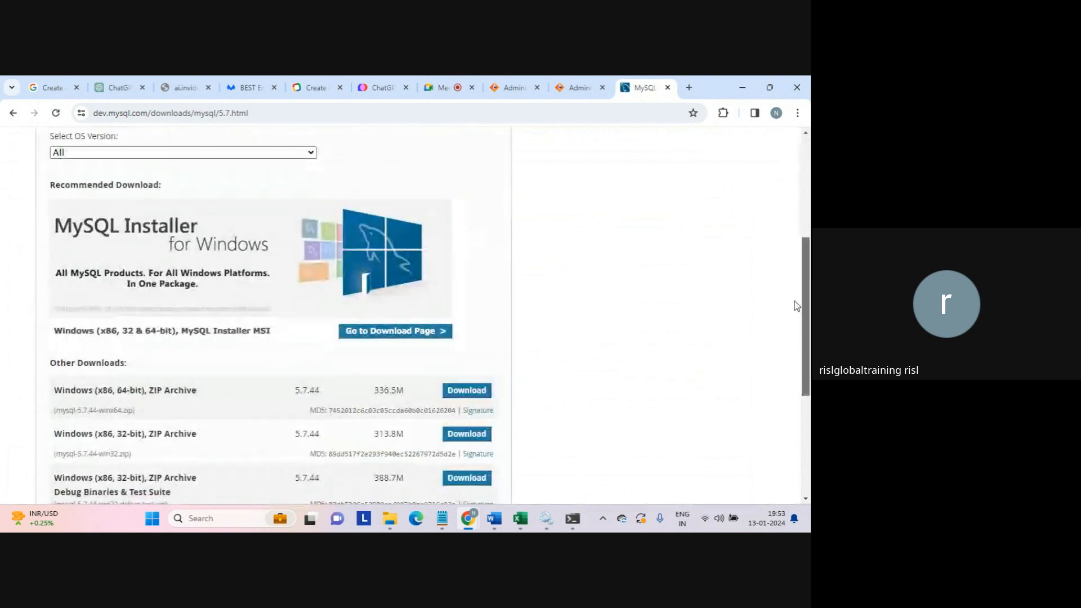
{"action": "scroll", "coordinate": [794, 315], "scroll_direction": "down", "scroll_amount": 2}
{"action": "scroll", "coordinate": [786, 340], "scroll_direction": "up", "scroll_amount": 3}
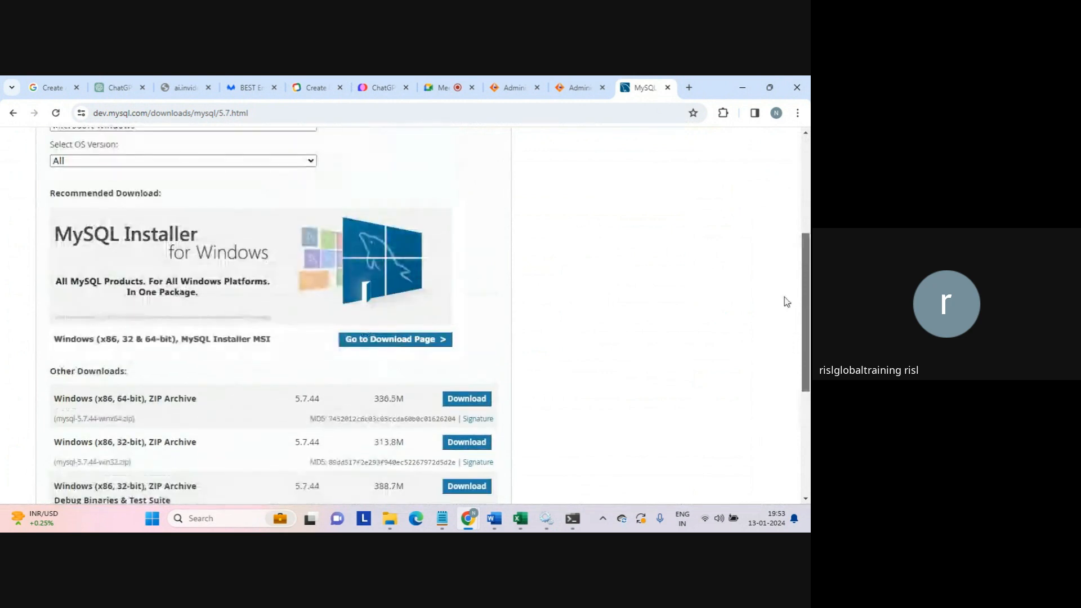
{"action": "scroll", "coordinate": [782, 281], "scroll_direction": "up", "scroll_amount": 2}
{"action": "left_click", "coordinate": [250, 262]}
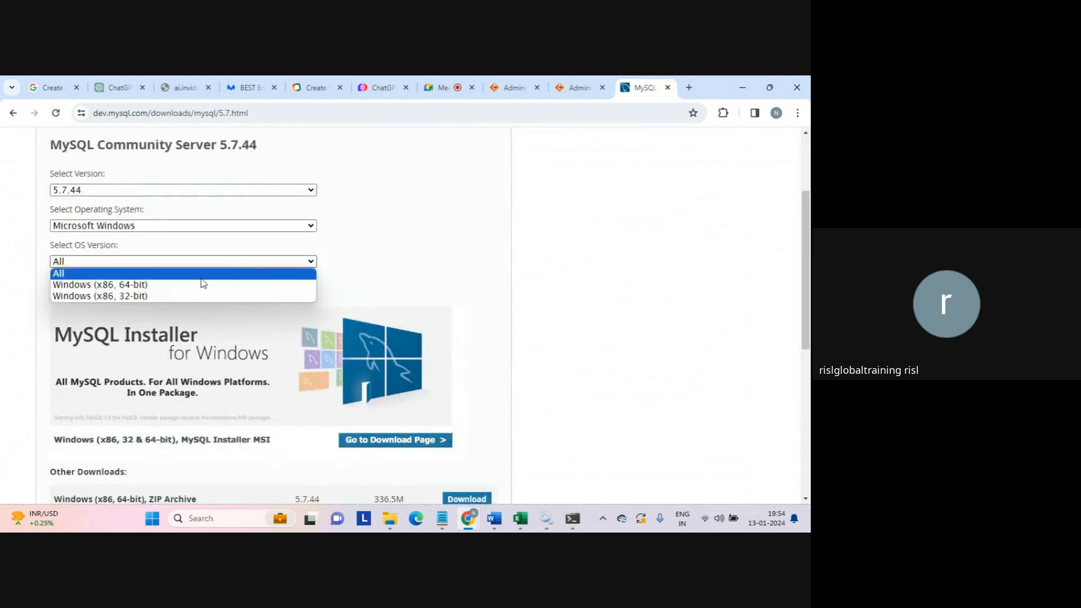
{"action": "left_click", "coordinate": [181, 297]}
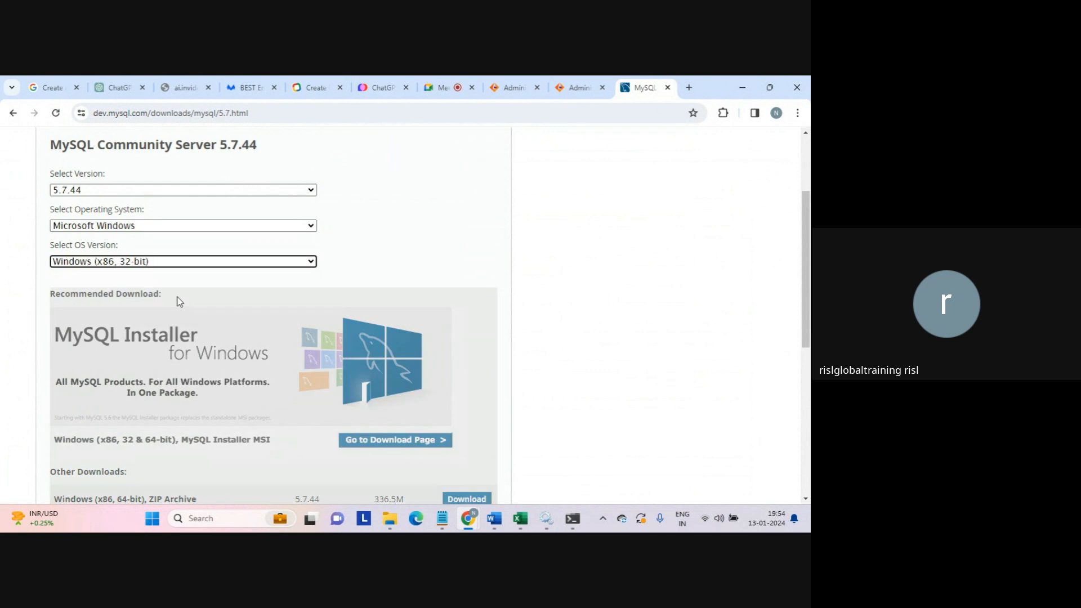
{"action": "scroll", "coordinate": [808, 244], "scroll_direction": "down", "scroll_amount": 4}
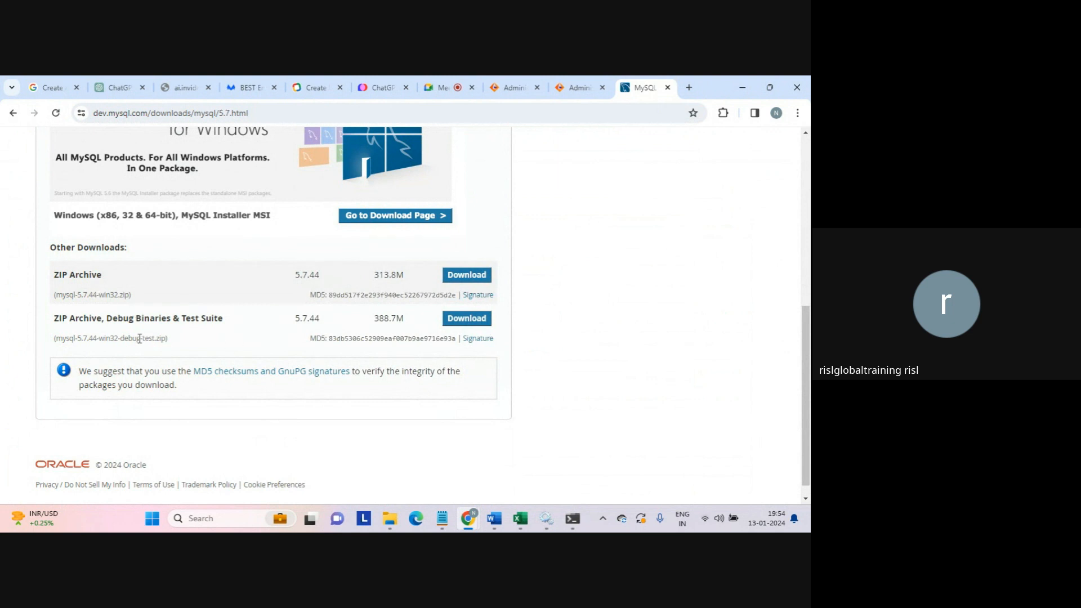
{"action": "left_click_drag", "start_coordinate": [105, 295], "coordinate": [163, 304]}
{"action": "left_click", "coordinate": [175, 298]}
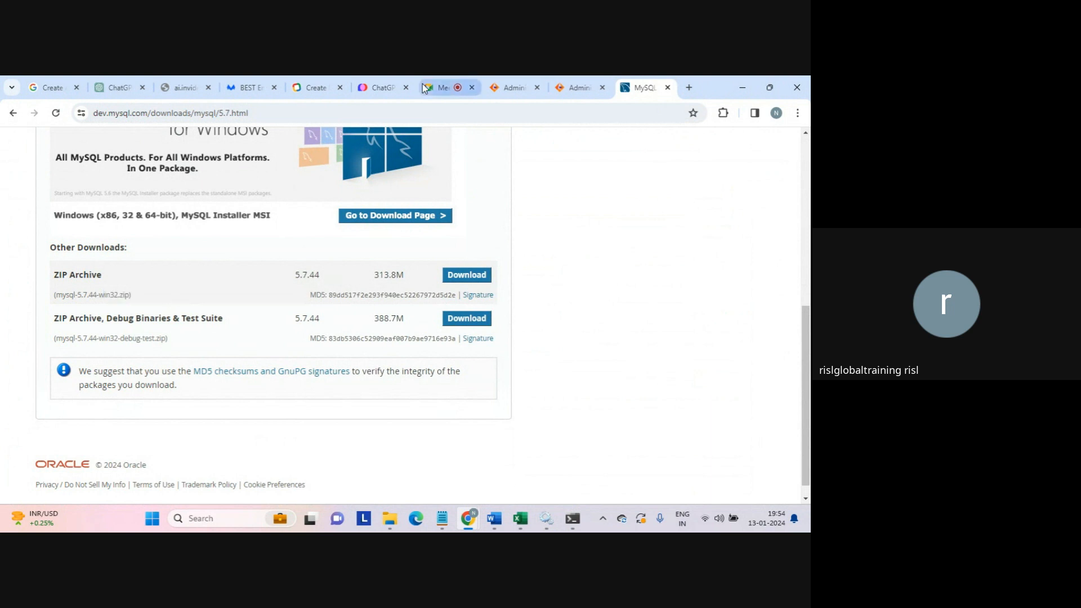
- Close the MySQL tab, search 'mysql connector 8.0.12', and download the mysql-connector-java 8.0.12 jar from jar-download.com
{"action": "left_click", "coordinate": [668, 88]}
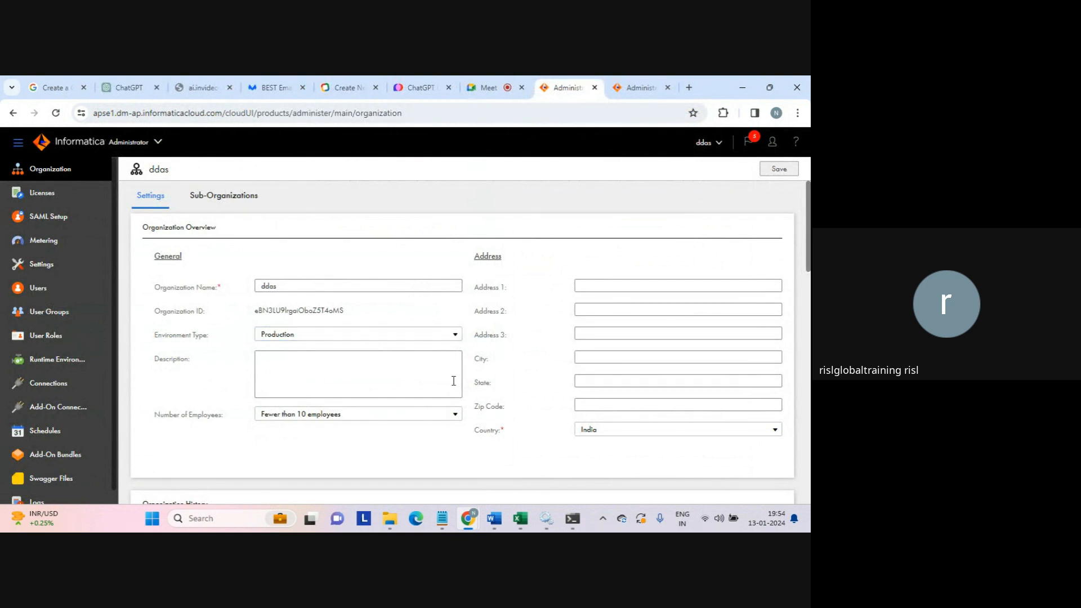
{"action": "left_click", "coordinate": [689, 87]}
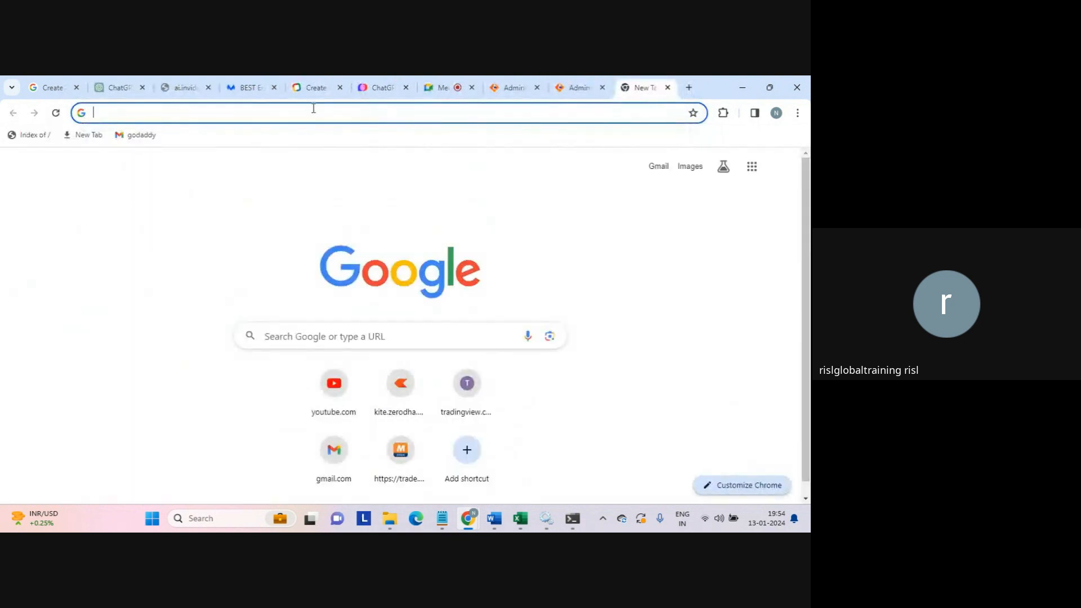
{"action": "type", "text": "mysql conn"}
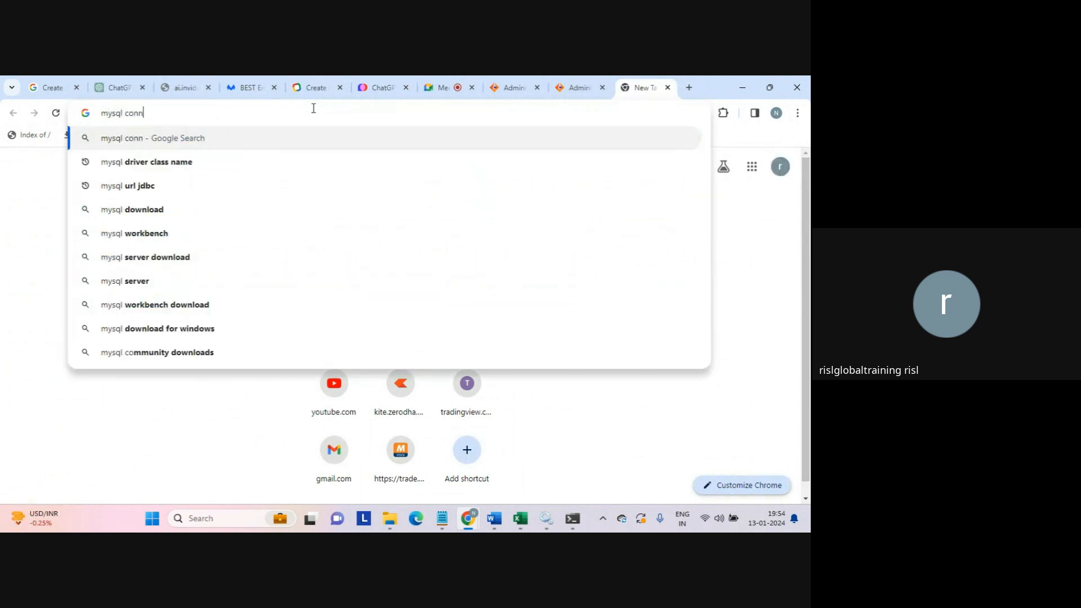
{"action": "type", "text": "ector 8"}
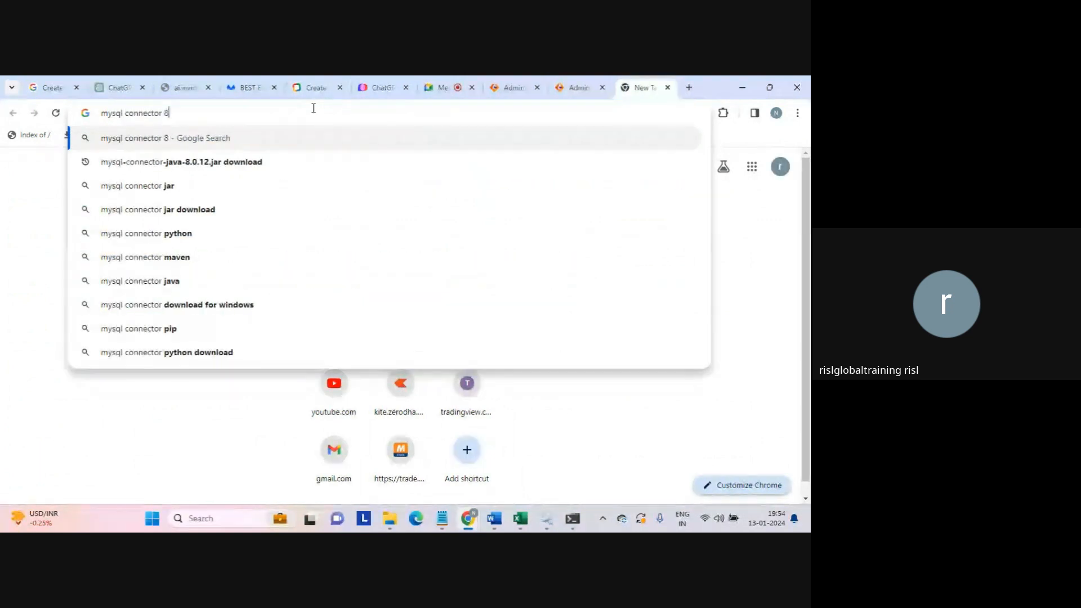
{"action": "type", "text": ".0.12"}
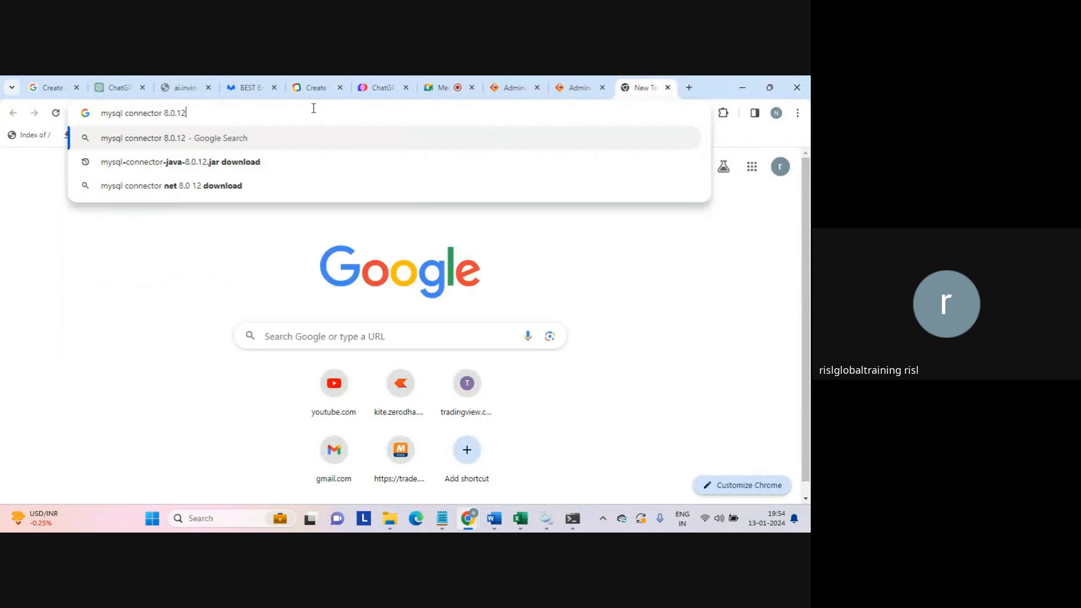
{"action": "left_click", "coordinate": [183, 167]}
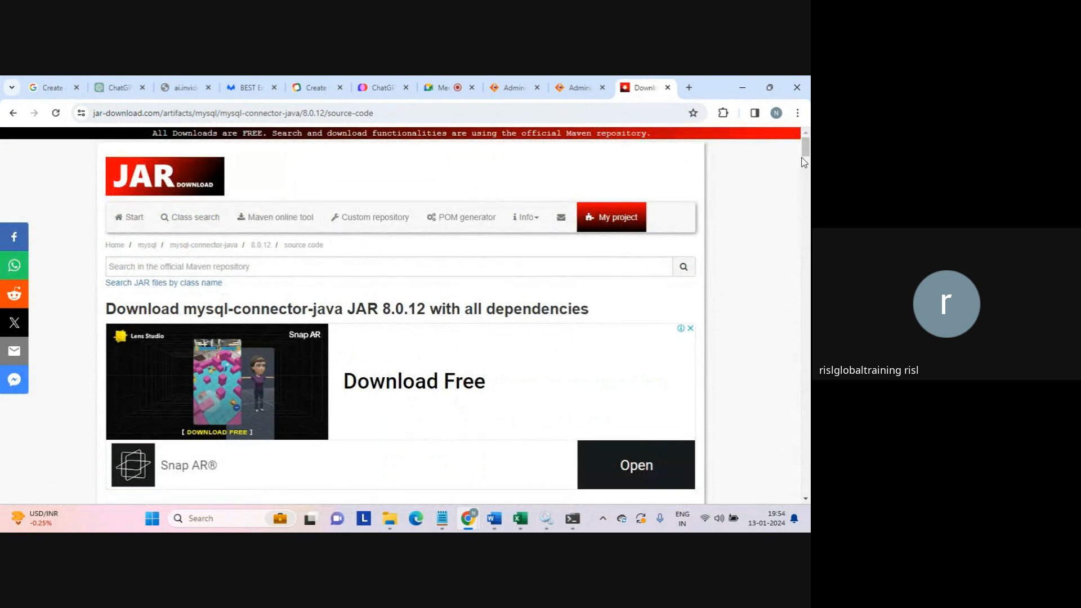
{"action": "scroll", "coordinate": [806, 152], "scroll_direction": "down", "scroll_amount": 4}
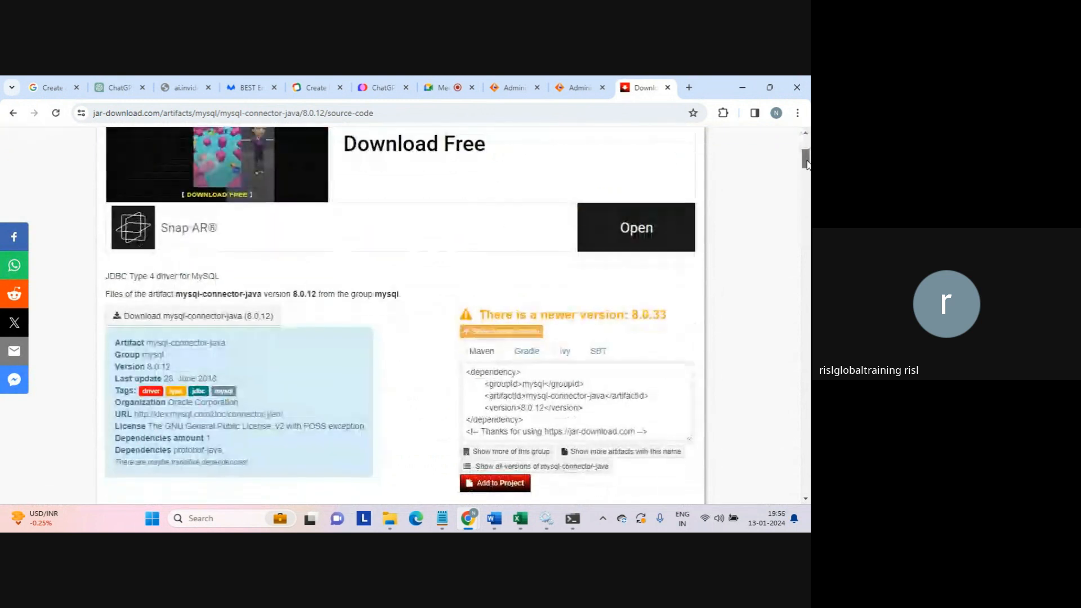
{"action": "left_click", "coordinate": [137, 319]}
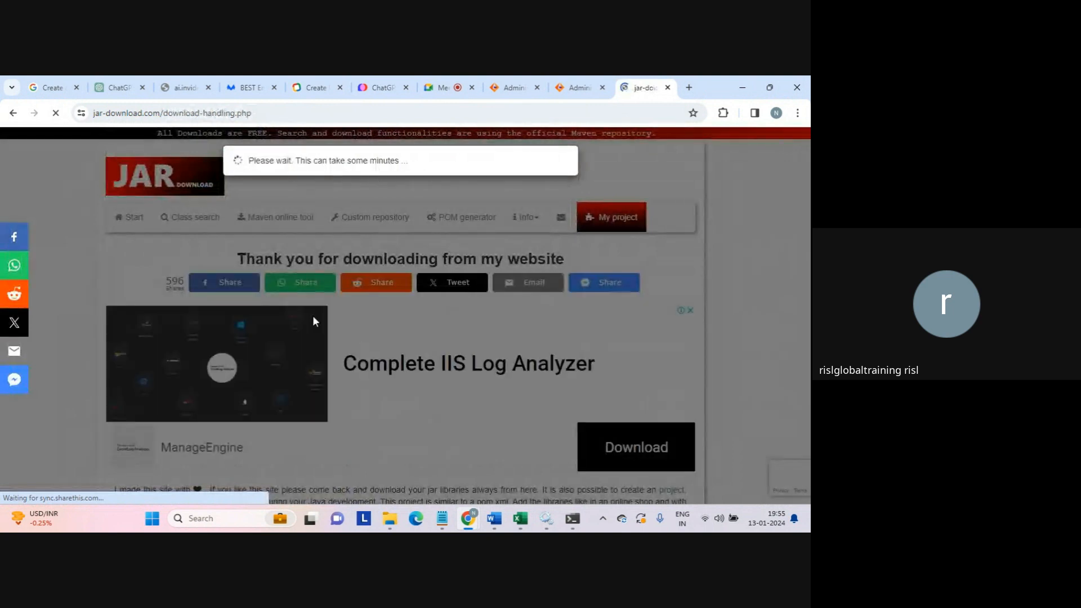
- Check the drivers folder and Chrome's recent downloads for the connector jar
{"action": "left_click", "coordinate": [390, 518]}
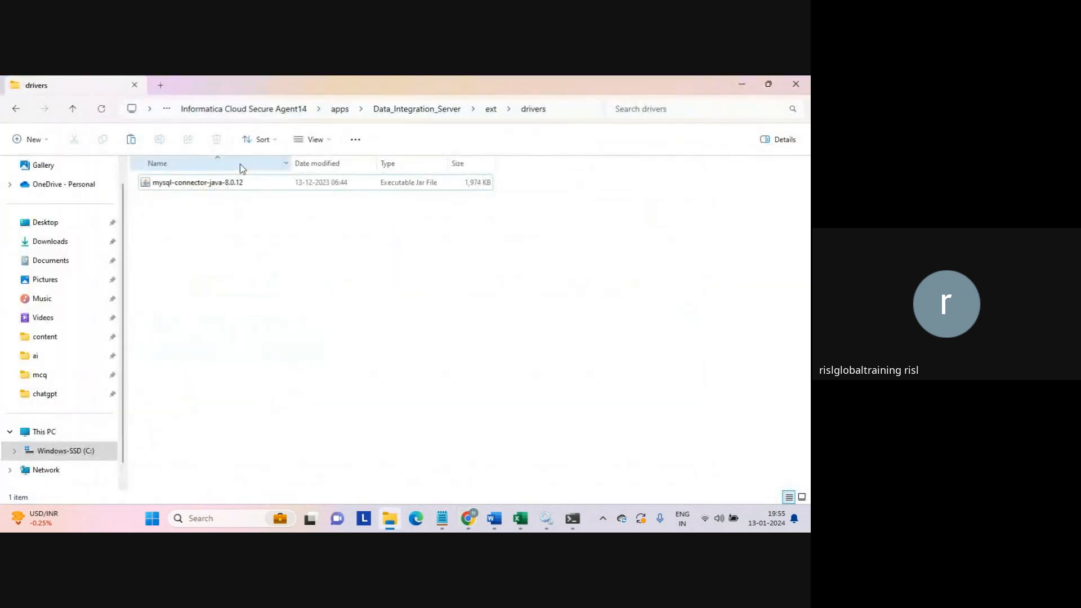
{"action": "left_click", "coordinate": [198, 183]}
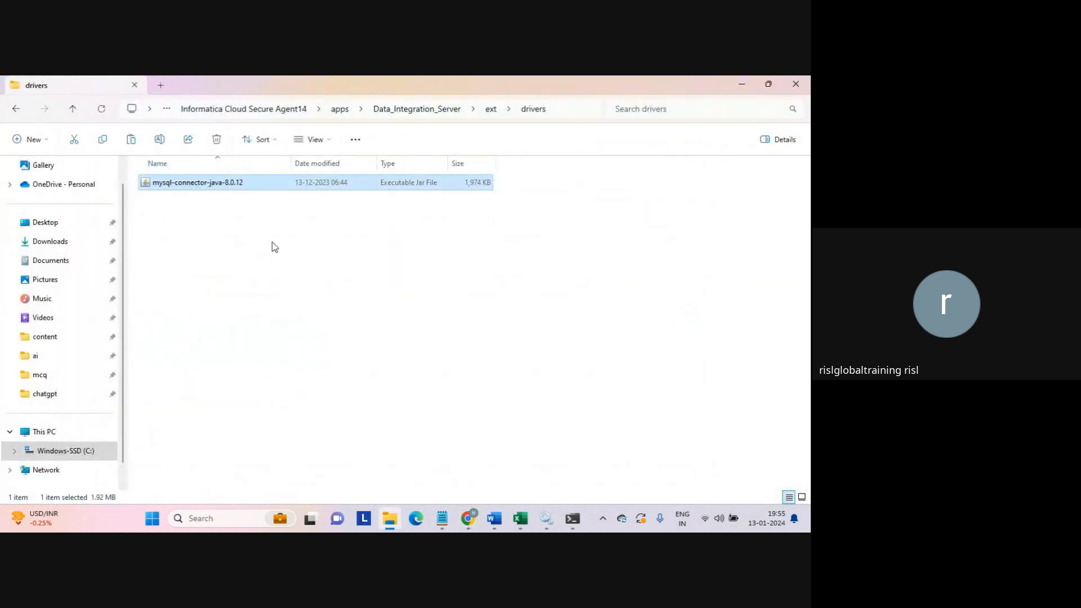
{"action": "left_click", "coordinate": [424, 435]}
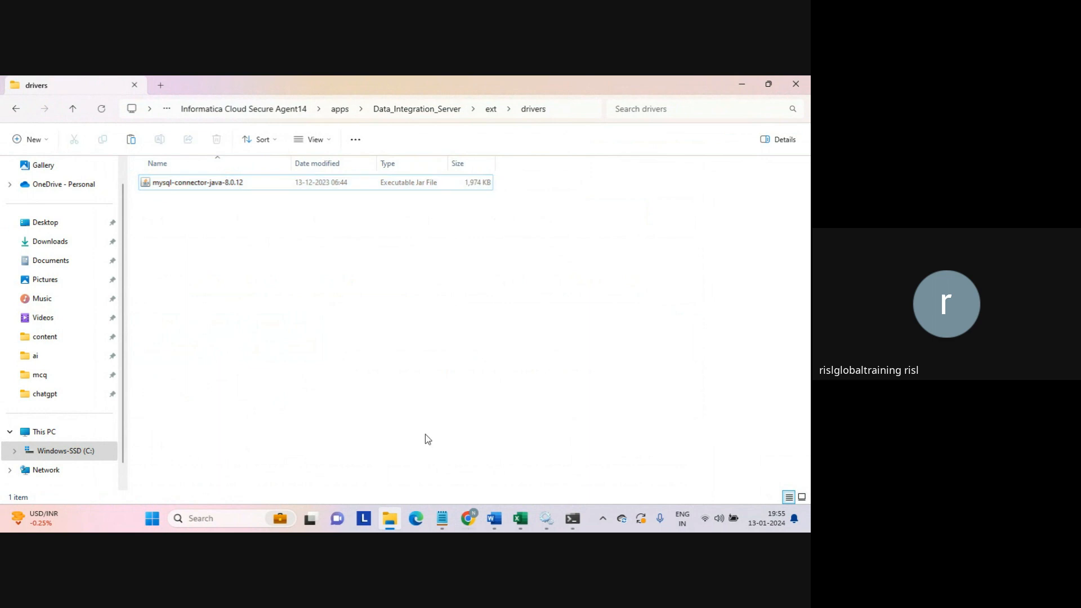
{"action": "left_click", "coordinate": [467, 516]}
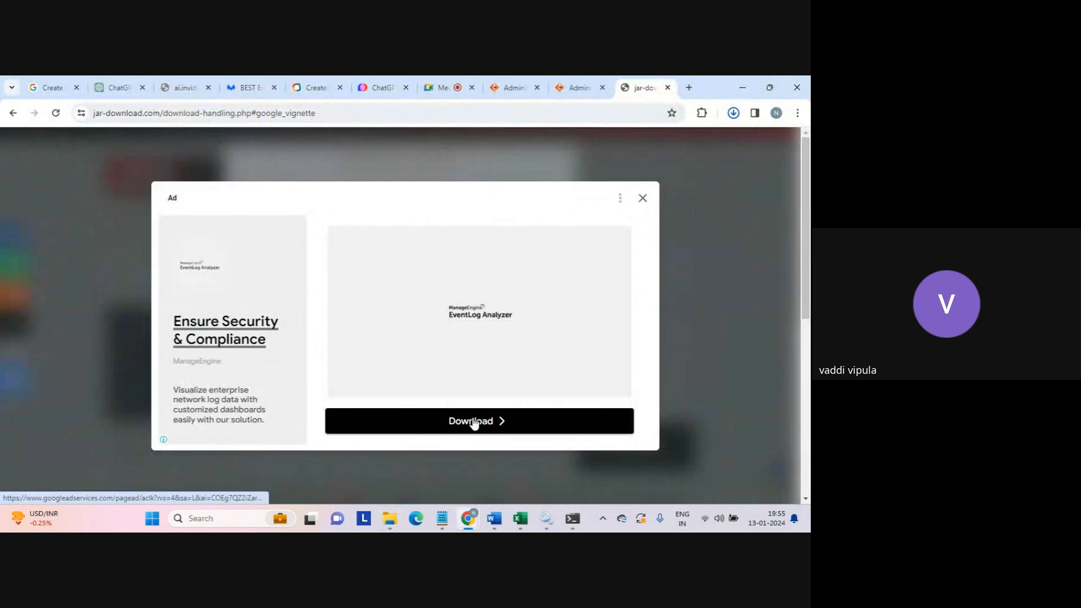
{"action": "left_click", "coordinate": [733, 113]}
{"action": "mouse_move", "coordinate": [619, 170]}
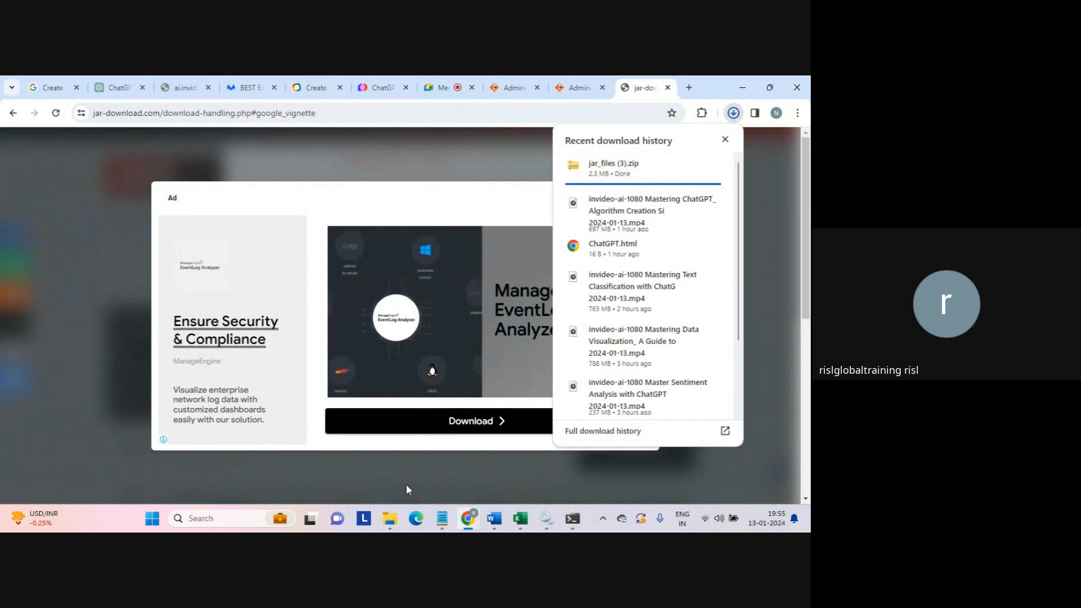
{"action": "left_click", "coordinate": [390, 518]}
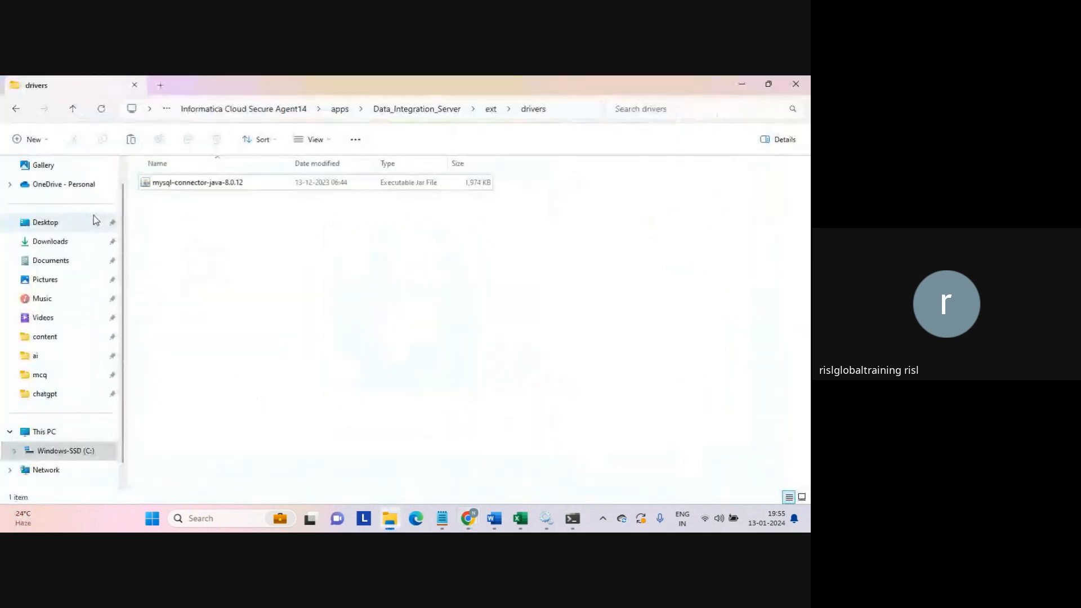
- Select the jar_files (3) zip in Downloads and go to the C: drive root to add a folder
{"action": "left_click", "coordinate": [50, 242]}
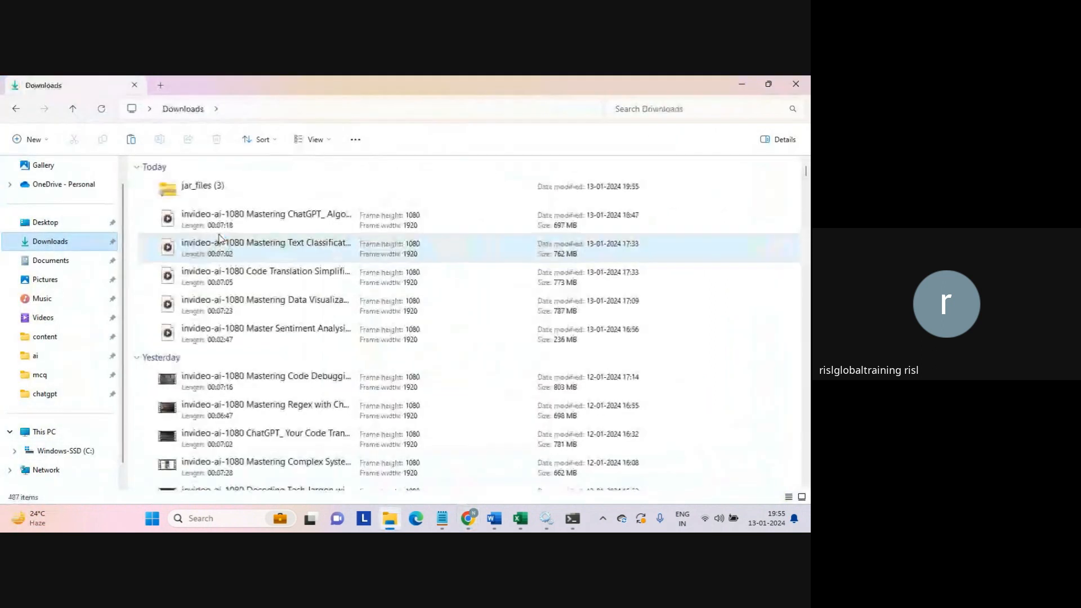
{"action": "left_click", "coordinate": [215, 191]}
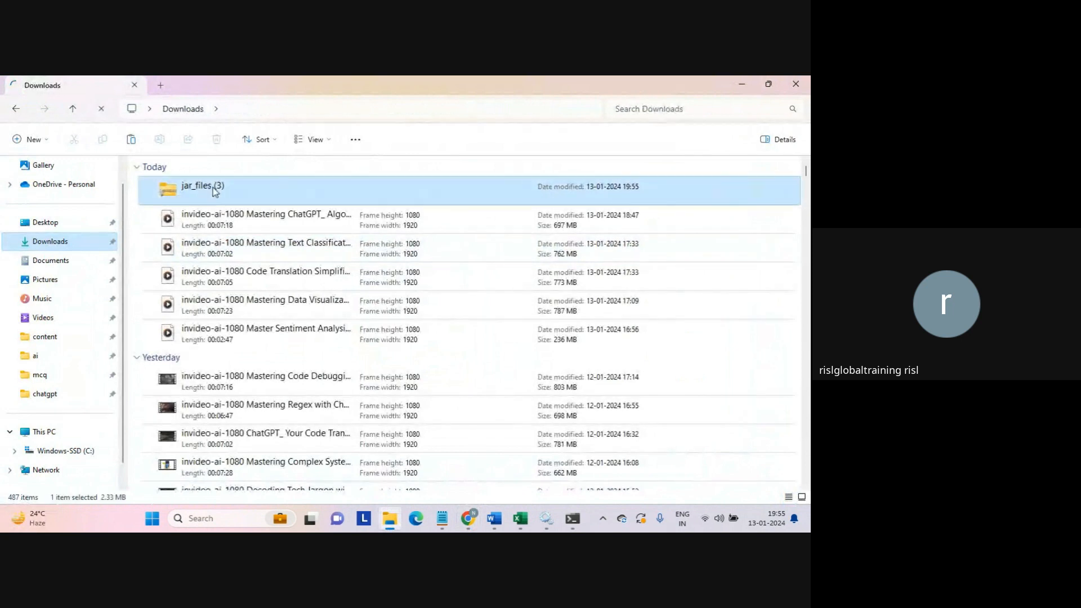
{"action": "left_click", "coordinate": [65, 451]}
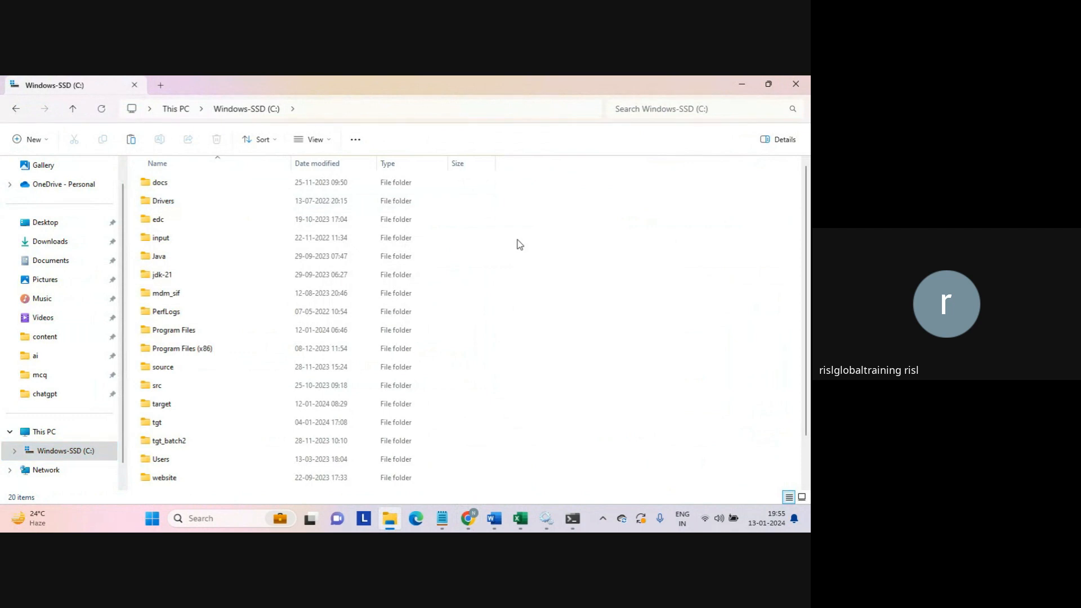
{"action": "right_click", "coordinate": [520, 245]}
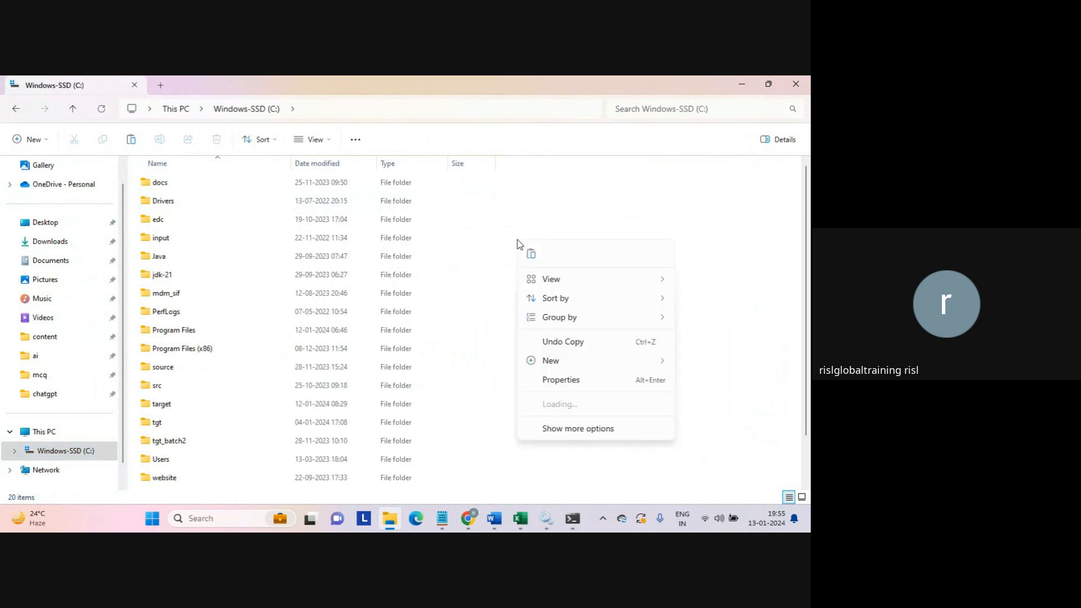
- Create a folder named tmp on C: and paste the jar_files (3) zip into it
{"action": "mouse_move", "coordinate": [613, 368]}
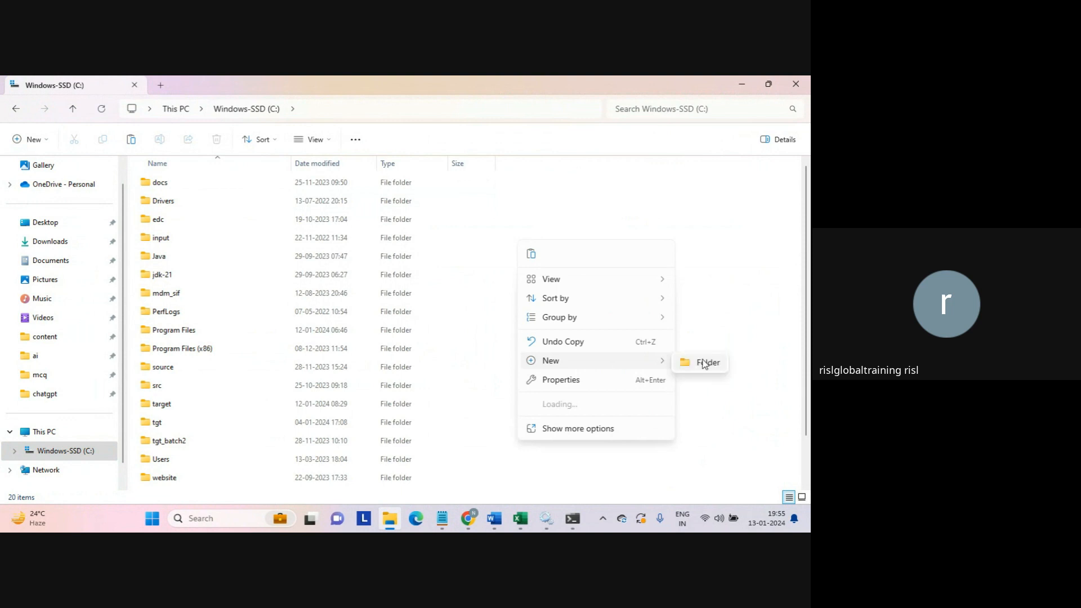
{"action": "left_click", "coordinate": [705, 363]}
{"action": "type", "text": "tm"}
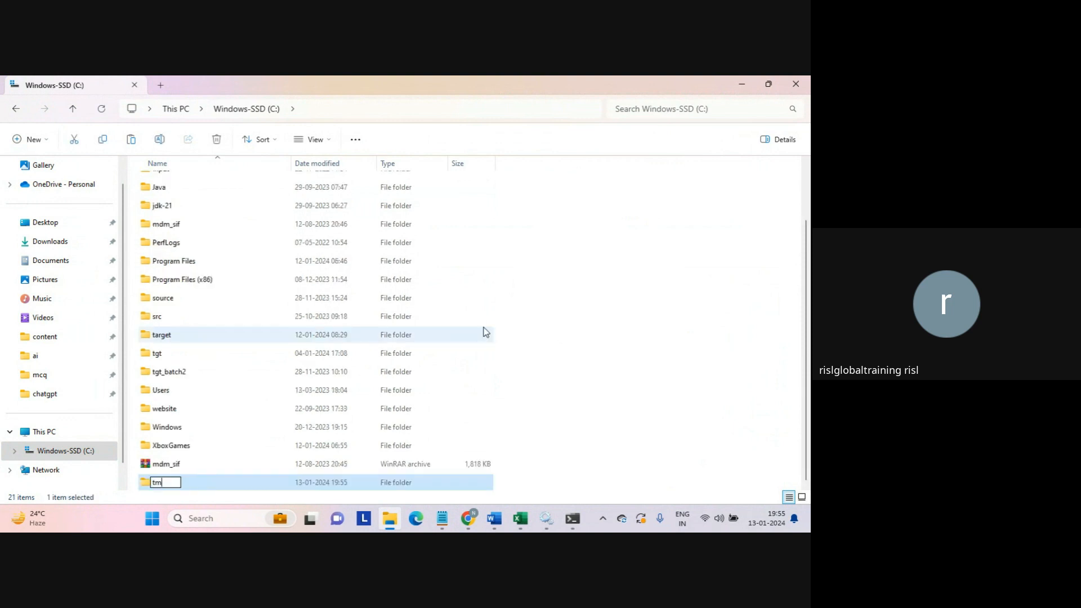
{"action": "type", "text": "p"}
{"action": "key", "text": "Return"}
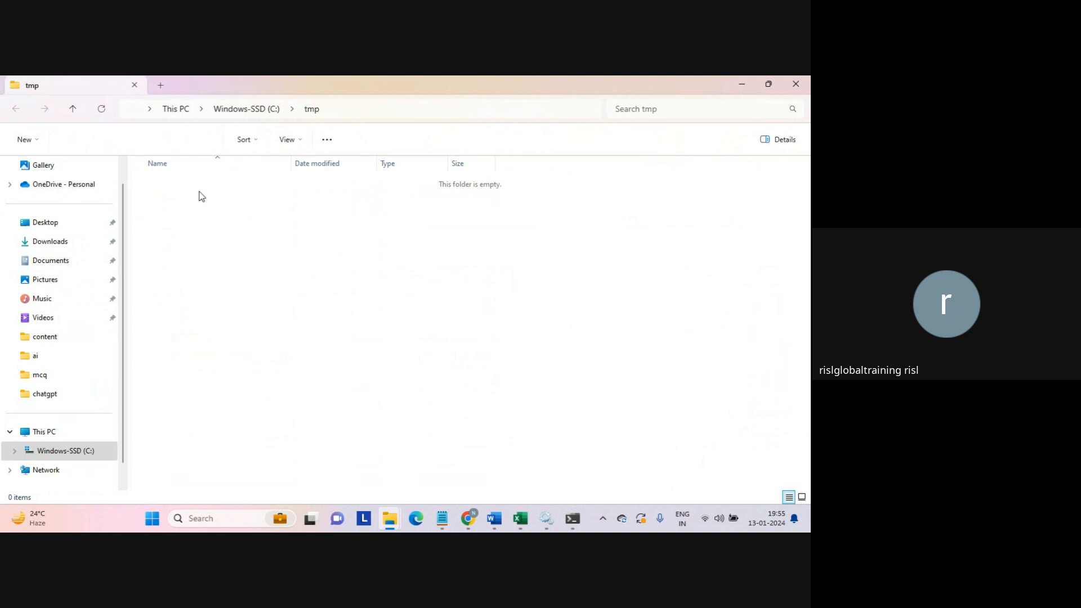
{"action": "key", "text": "ctrl+v"}
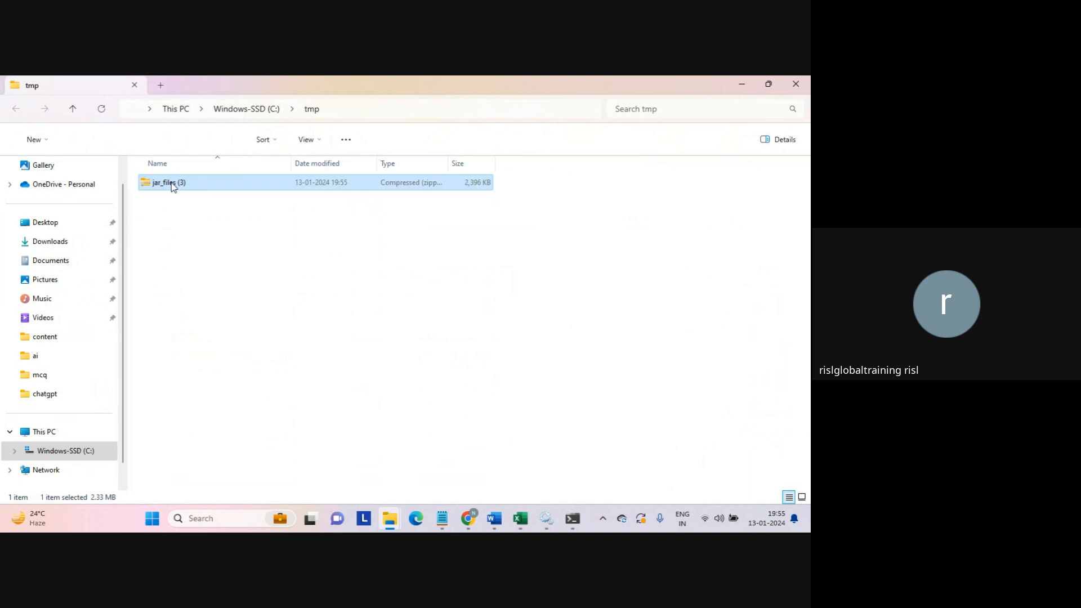
- Extract all of the jar_files (3) zip to its suggested destination
{"action": "right_click", "coordinate": [172, 187]}
{"action": "mouse_move", "coordinate": [272, 177]}
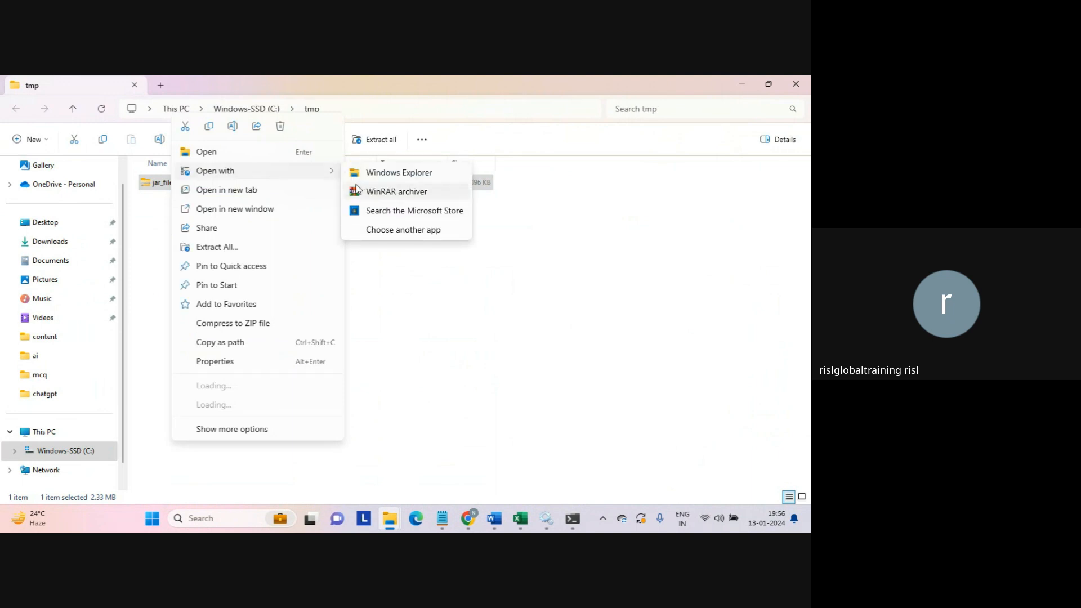
{"action": "left_click", "coordinate": [242, 246]}
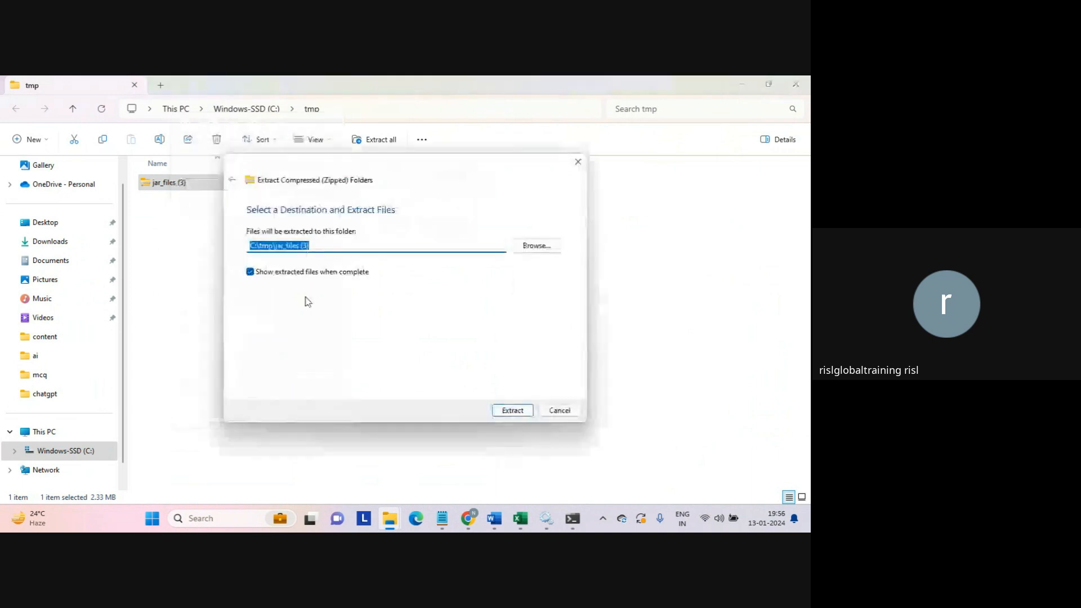
{"action": "left_click", "coordinate": [511, 414]}
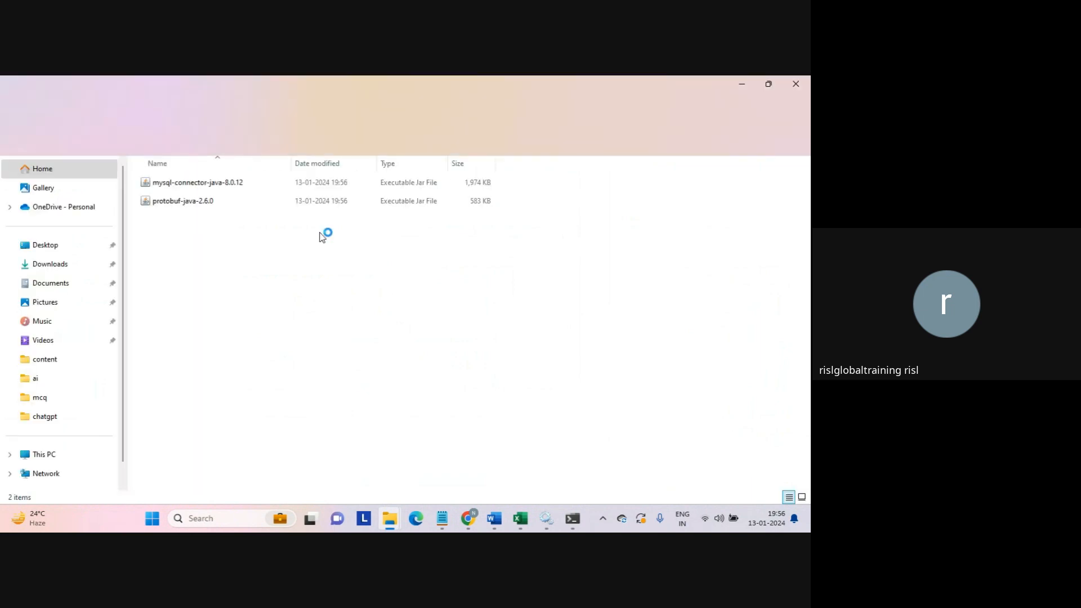
- Copy the mysql-connector-java-8.0.12 jar and open the Informatica Cloud Secure Agent14 folder on C:
{"action": "left_click", "coordinate": [203, 185]}
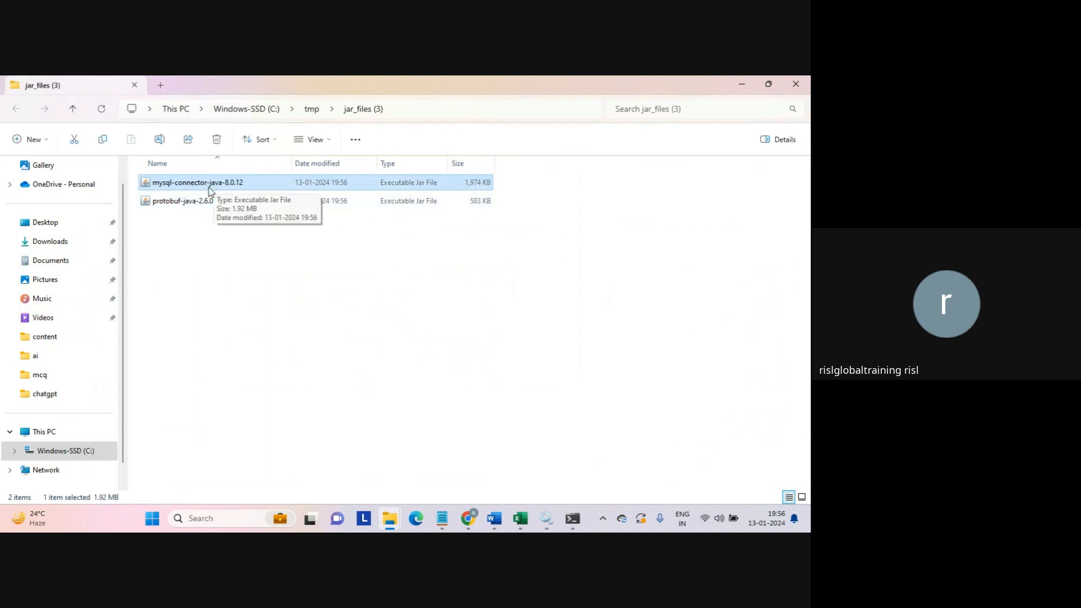
{"action": "key", "text": "ctrl+c"}
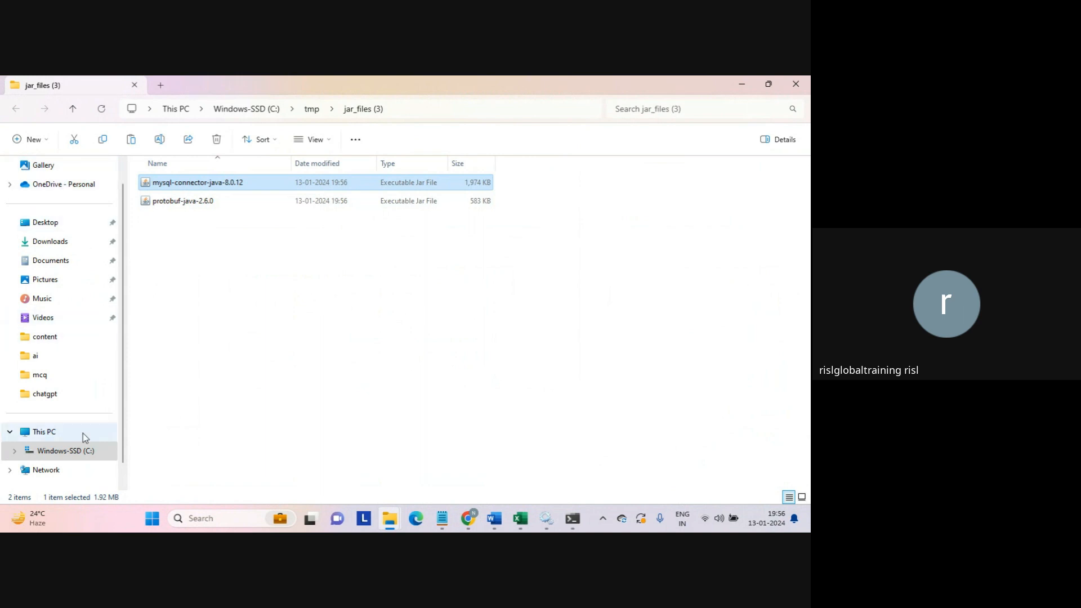
{"action": "left_click", "coordinate": [73, 449]}
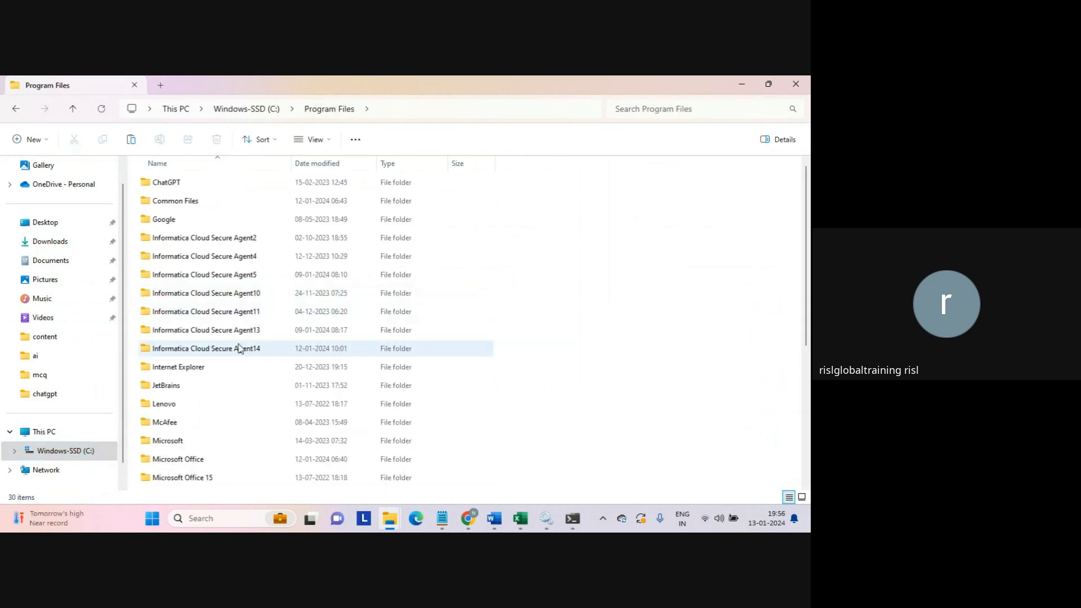
{"action": "left_click", "coordinate": [237, 351]}
{"action": "double_click", "coordinate": [237, 351]}
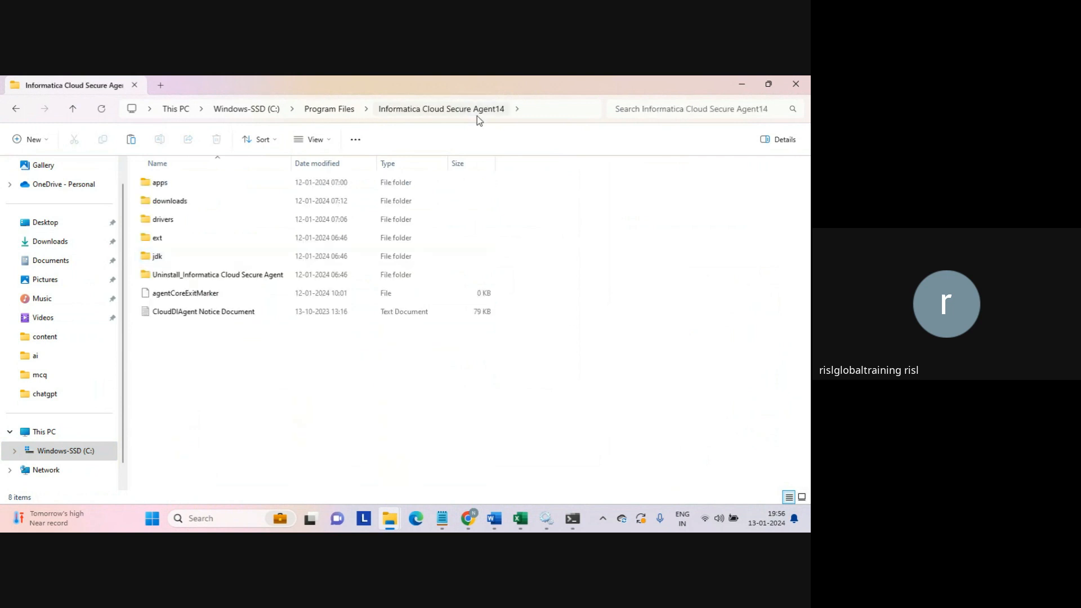
- Navigate into apps\Data_Integration_Server\ext\drivers inside the Secure Agent folder
{"action": "double_click", "coordinate": [160, 188]}
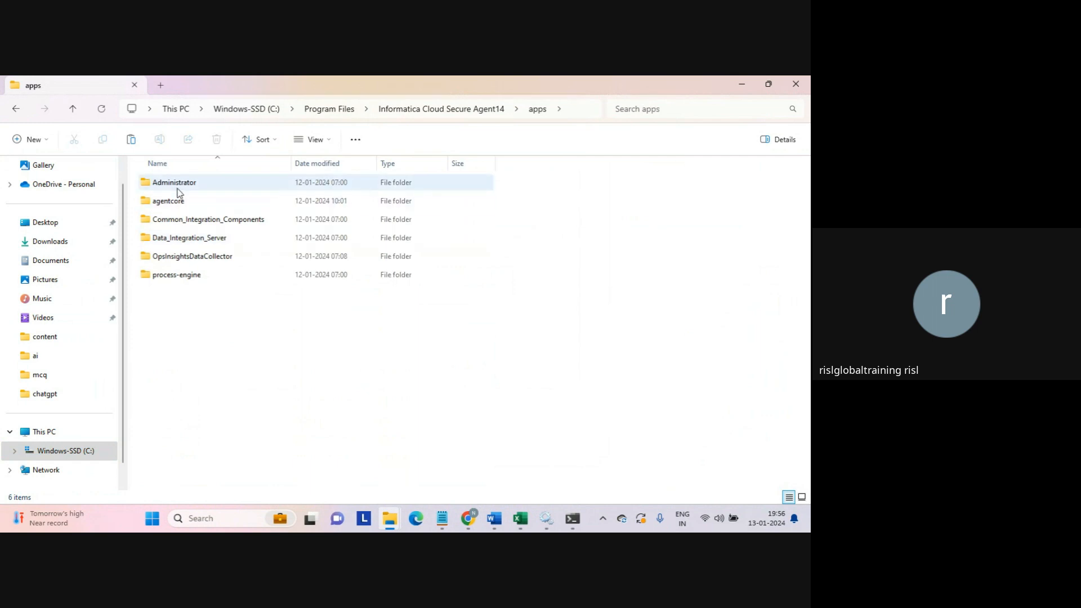
{"action": "double_click", "coordinate": [176, 238]}
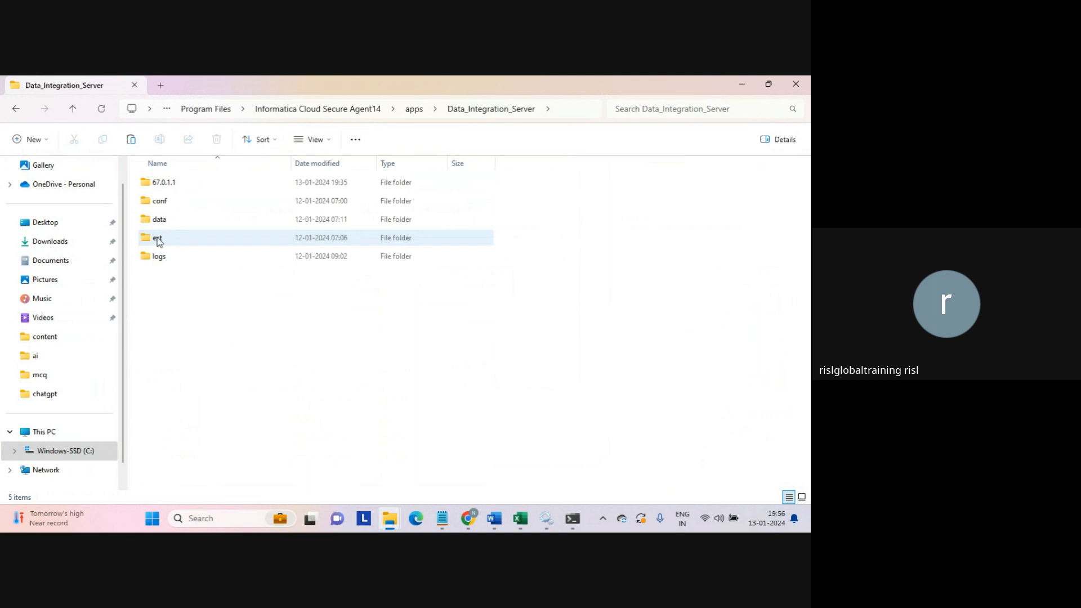
{"action": "double_click", "coordinate": [158, 239]}
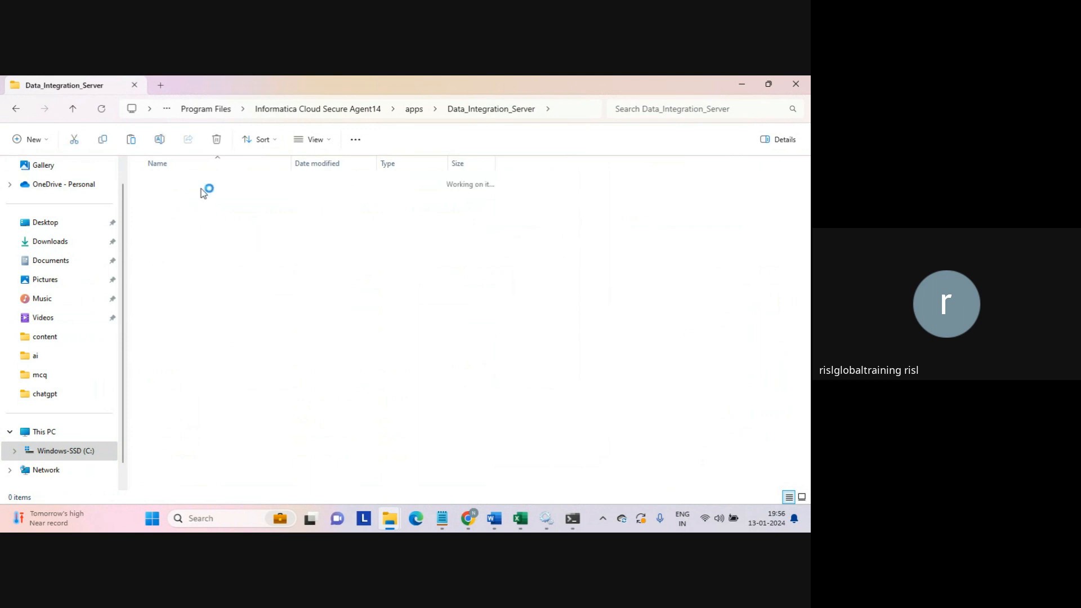
{"action": "left_click", "coordinate": [192, 189]}
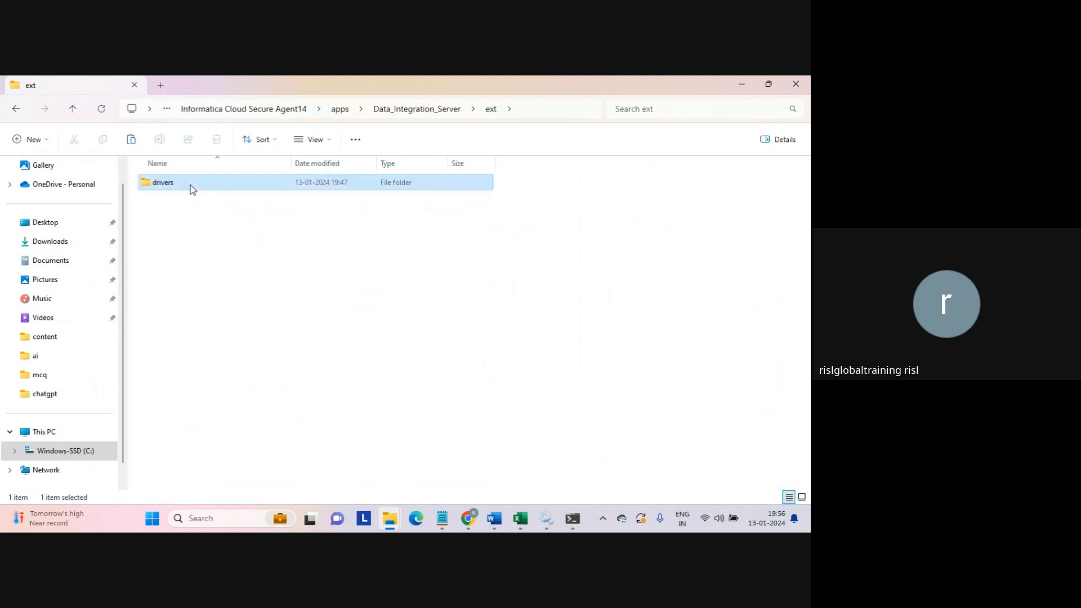
{"action": "double_click", "coordinate": [192, 189]}
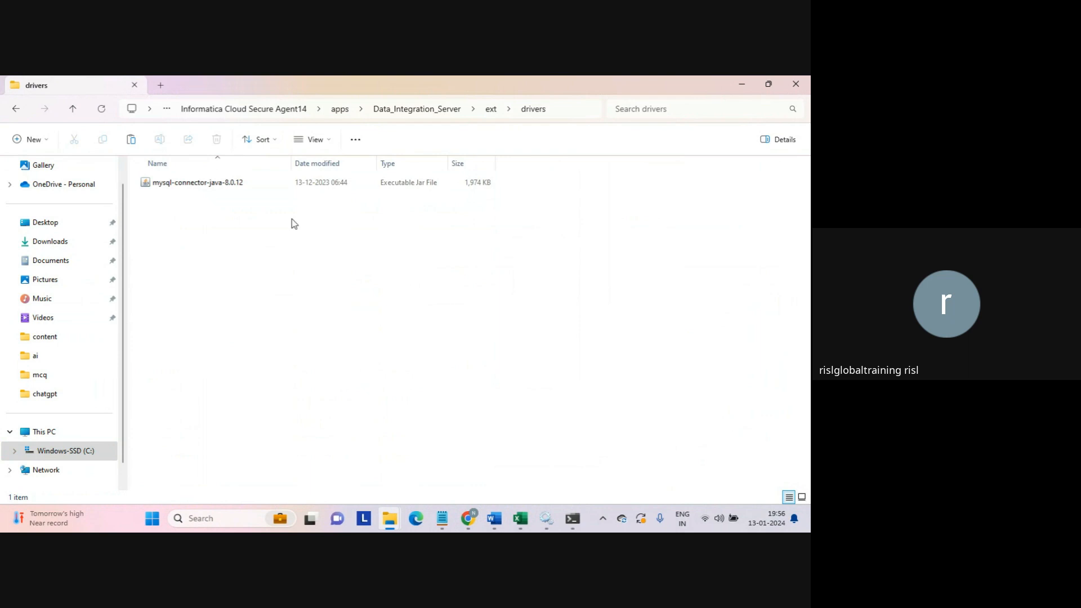
{"action": "left_click", "coordinate": [471, 518]}
- Close the jar-download tab and open the Edit Secure Agent page for LAPTOP-AFKA5ASC from Runtime Environments
{"action": "left_click", "coordinate": [403, 453]}
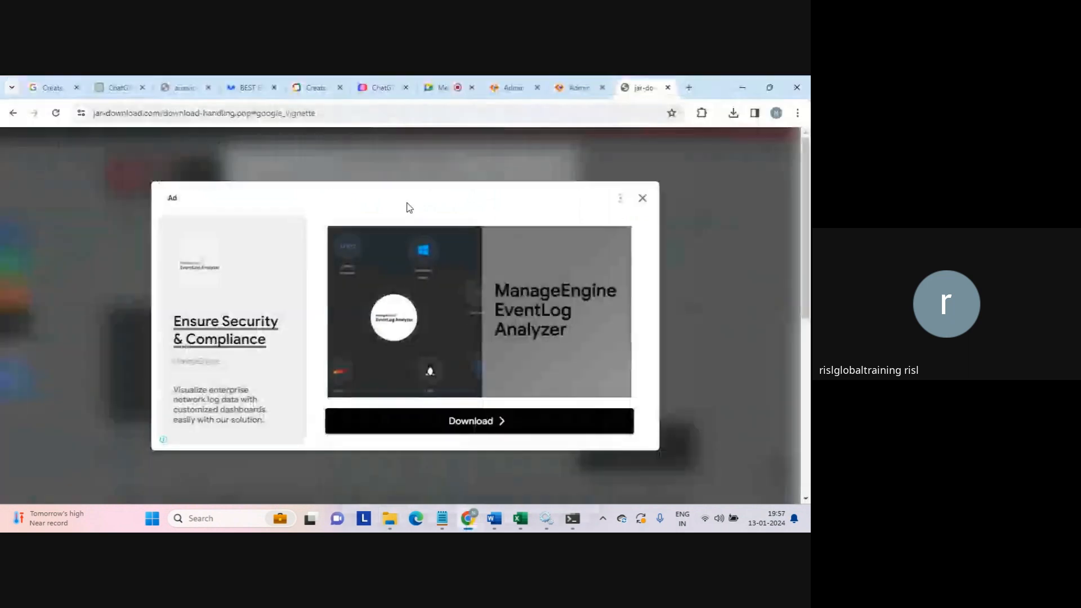
{"action": "left_click", "coordinate": [668, 88]}
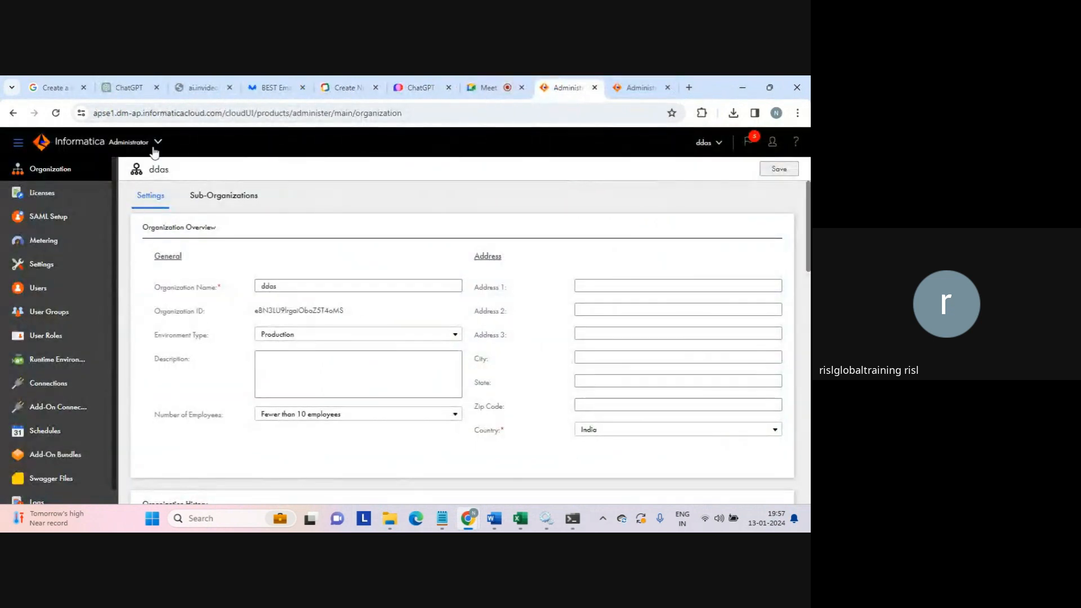
{"action": "left_click", "coordinate": [52, 362]}
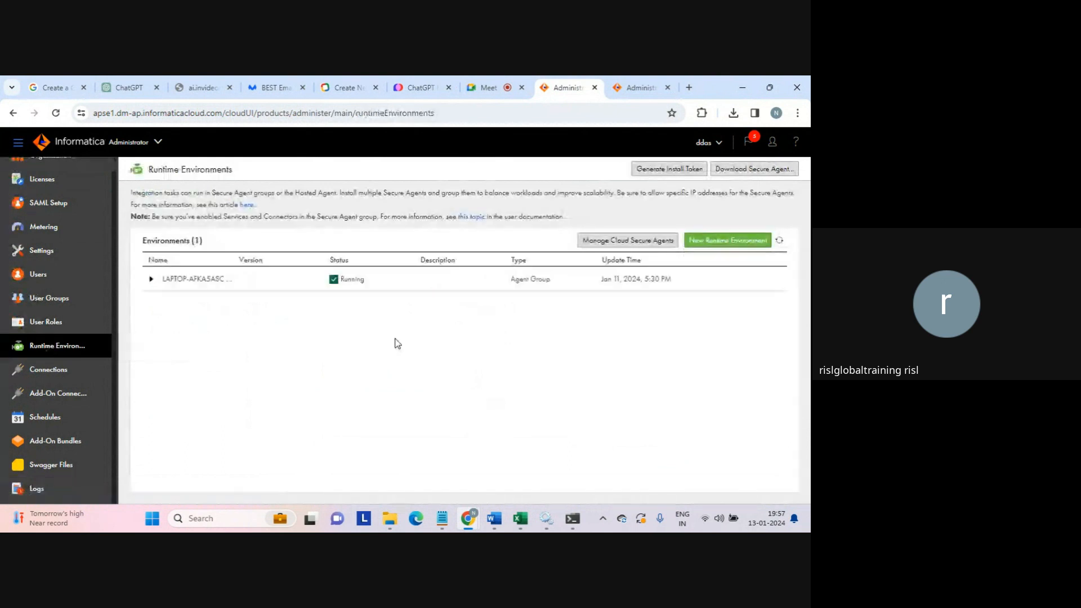
{"action": "left_click", "coordinate": [151, 280]}
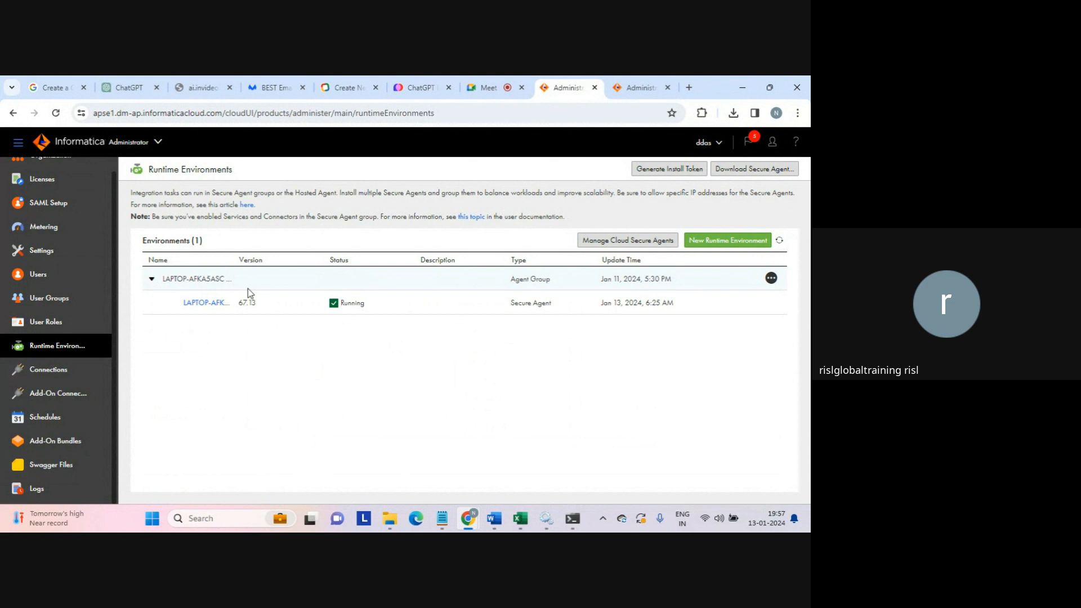
{"action": "left_click", "coordinate": [771, 278]}
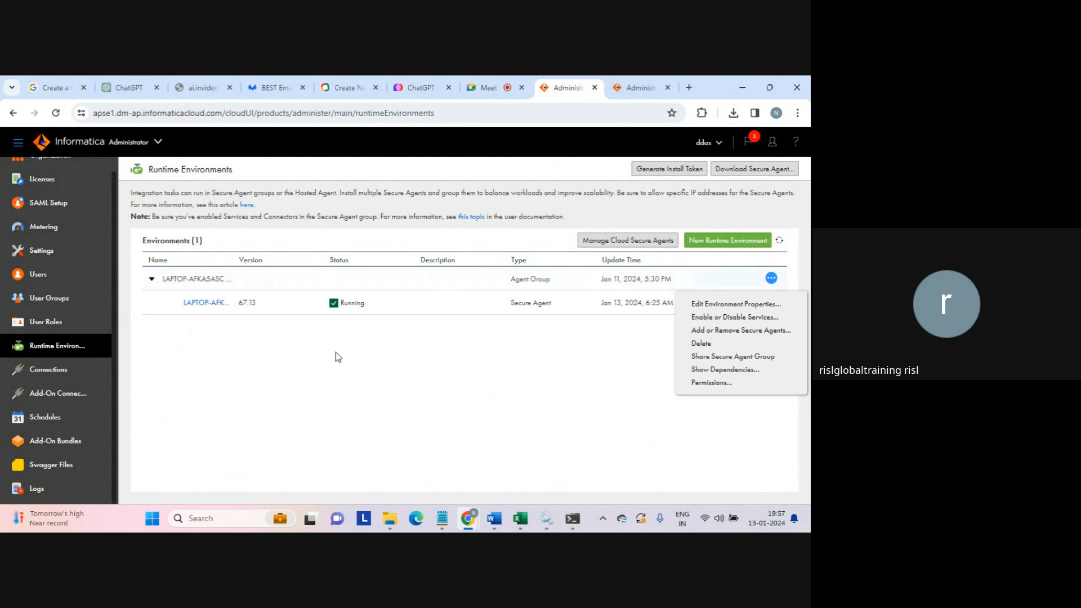
{"action": "left_click", "coordinate": [370, 306]}
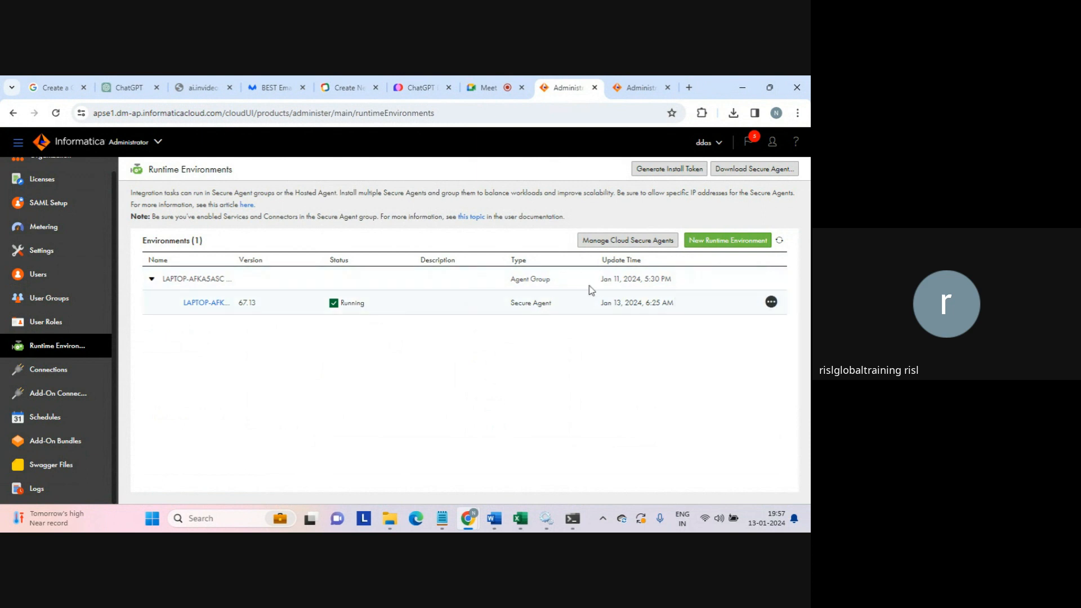
{"action": "left_click", "coordinate": [771, 303]}
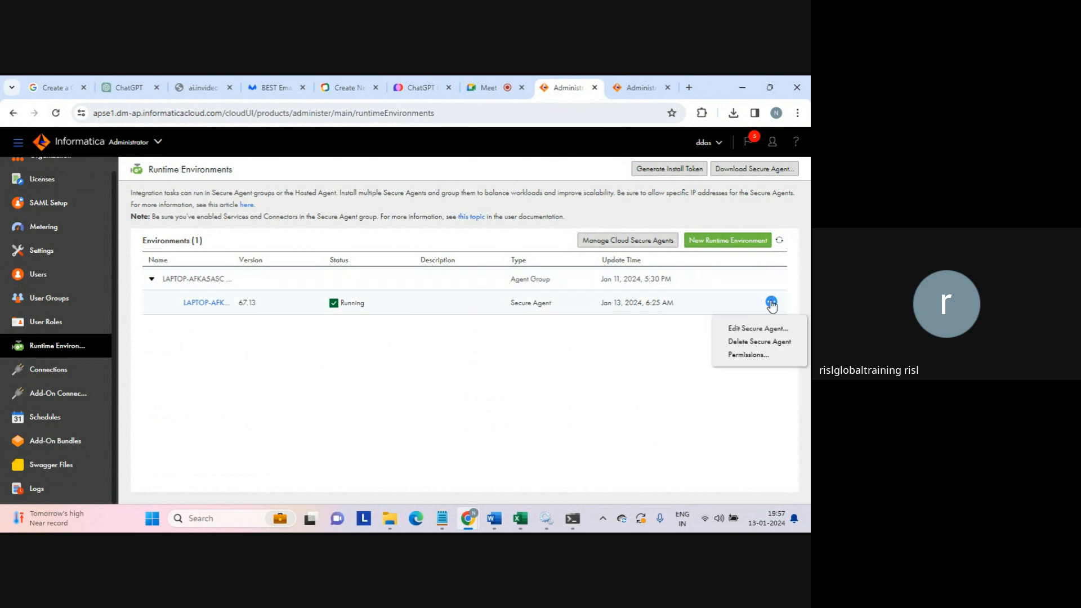
{"action": "left_click", "coordinate": [749, 331]}
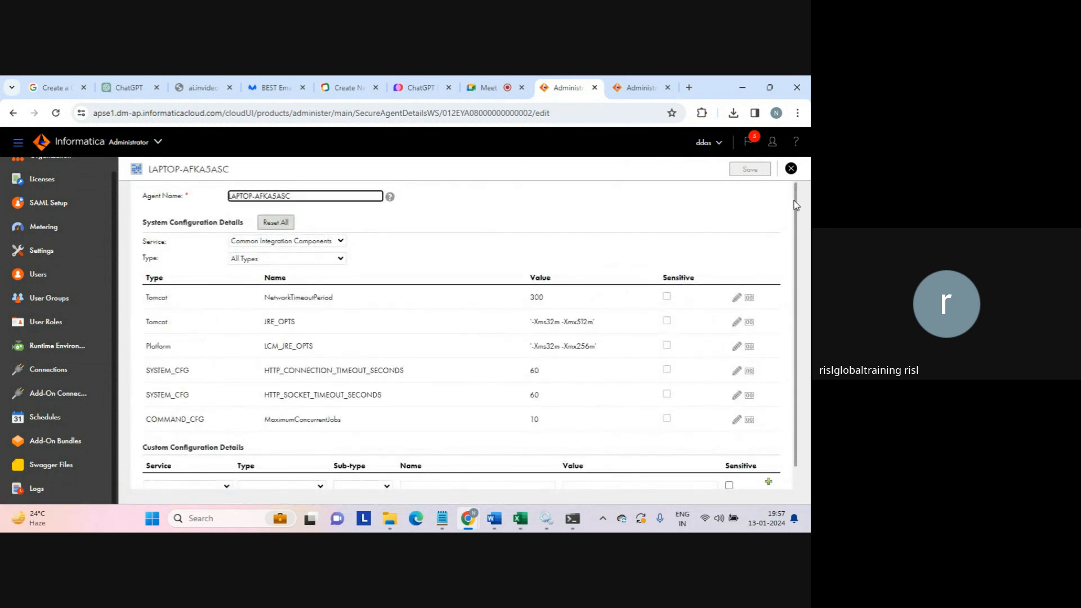
{"action": "left_click_drag", "start_coordinate": [795, 206], "coordinate": [796, 228]}
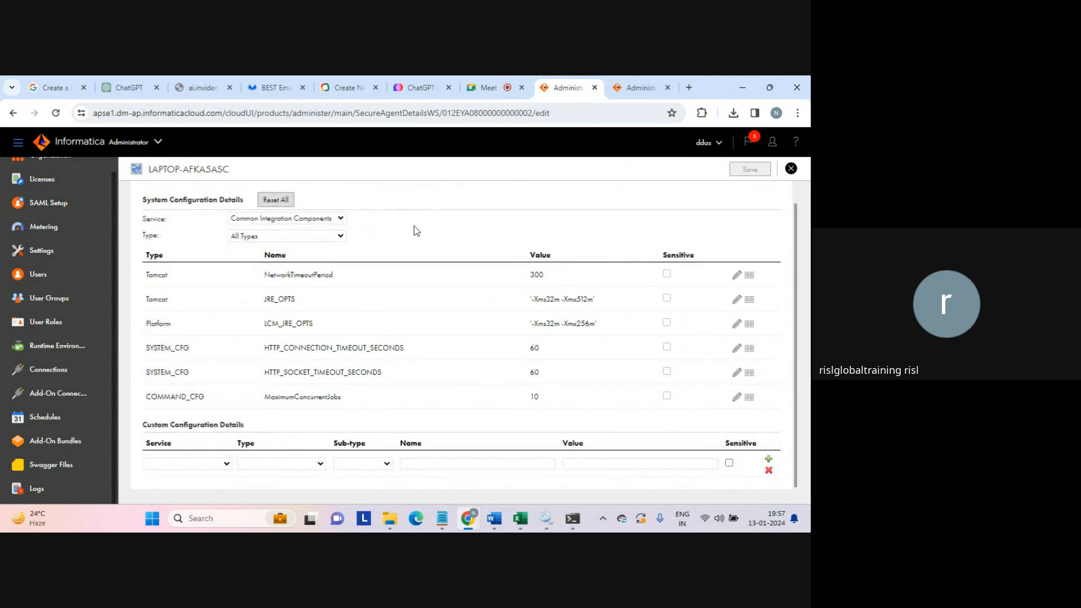
{"action": "left_click", "coordinate": [275, 219]}
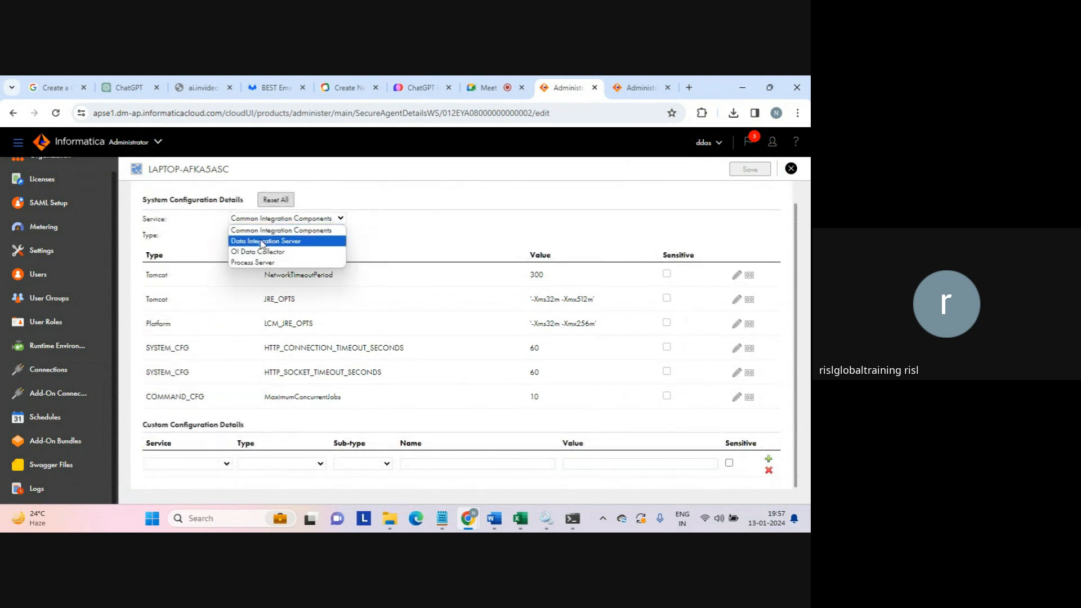
{"action": "left_click", "coordinate": [266, 241]}
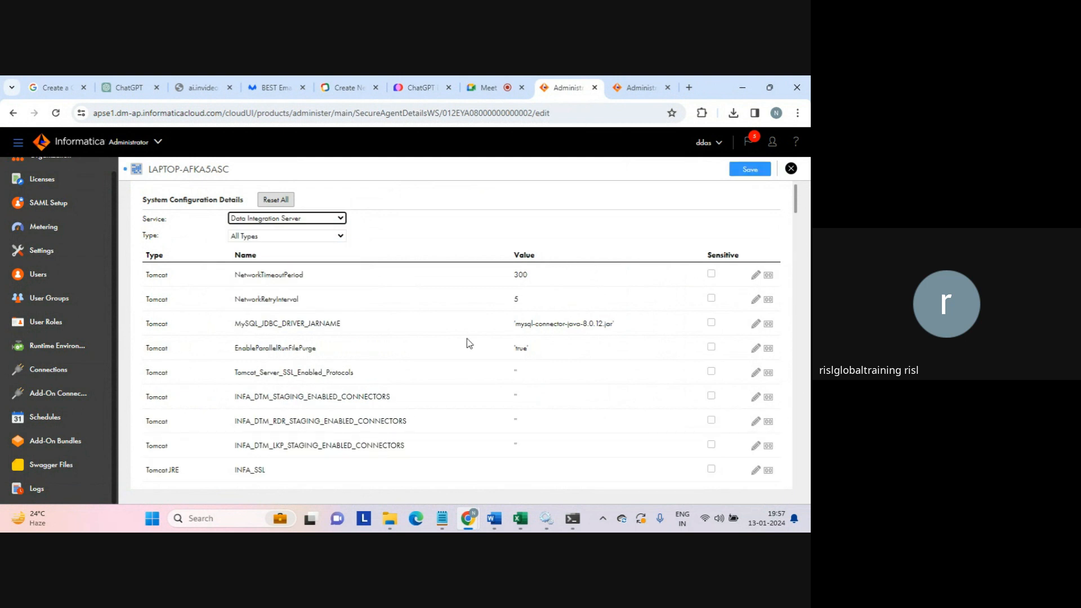
{"action": "left_click_drag", "start_coordinate": [237, 322], "coordinate": [348, 326]}
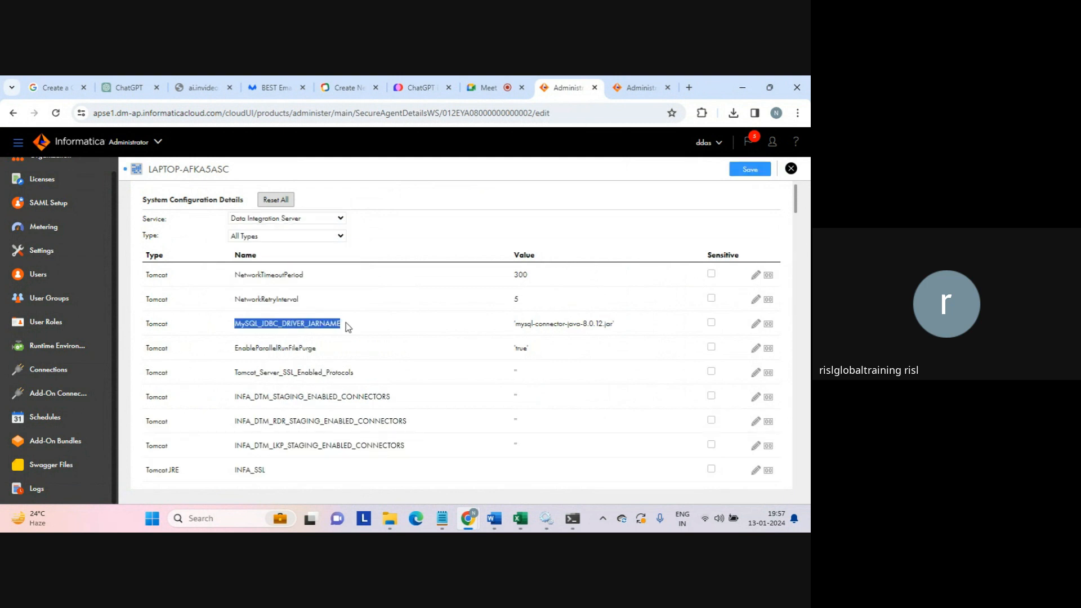
{"action": "left_click", "coordinate": [518, 327]}
{"action": "left_click_drag", "start_coordinate": [518, 325], "coordinate": [610, 324]}
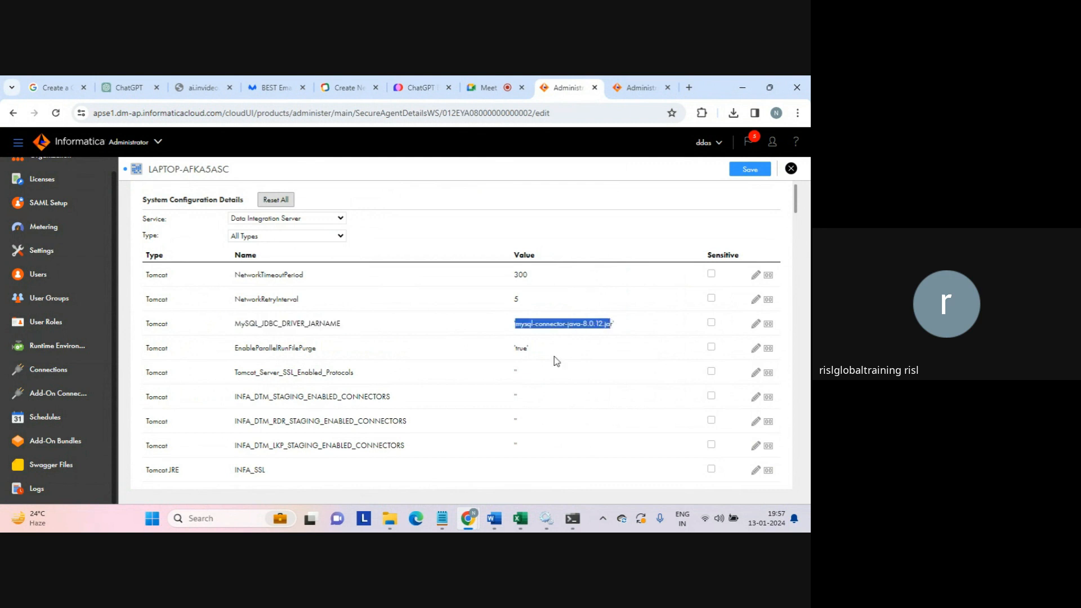
{"action": "left_click", "coordinate": [393, 517]}
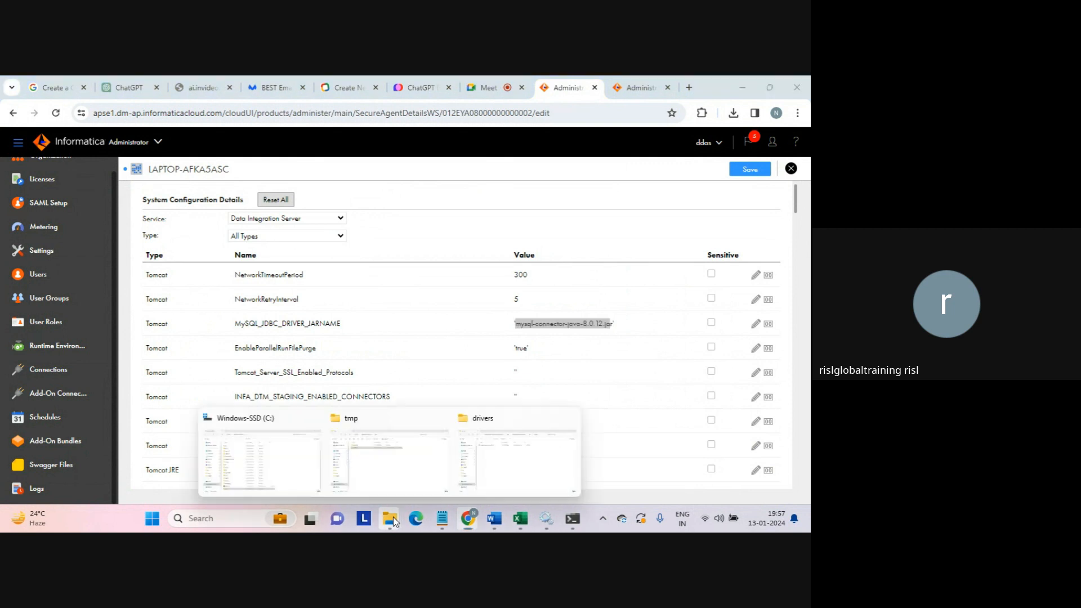
{"action": "left_click", "coordinate": [470, 478]}
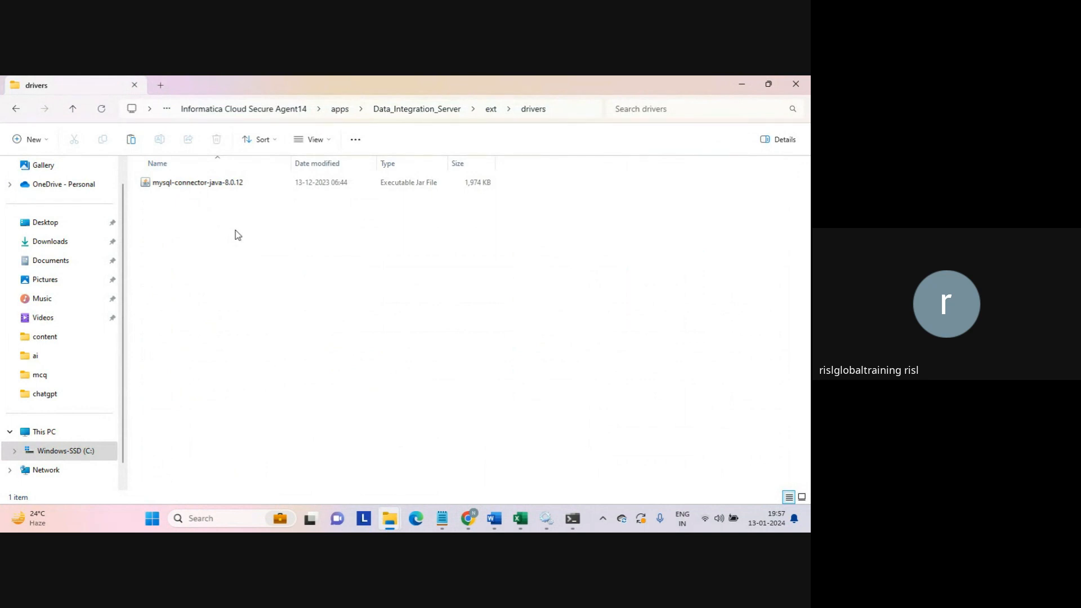
{"action": "key", "text": "alt+Tab"}
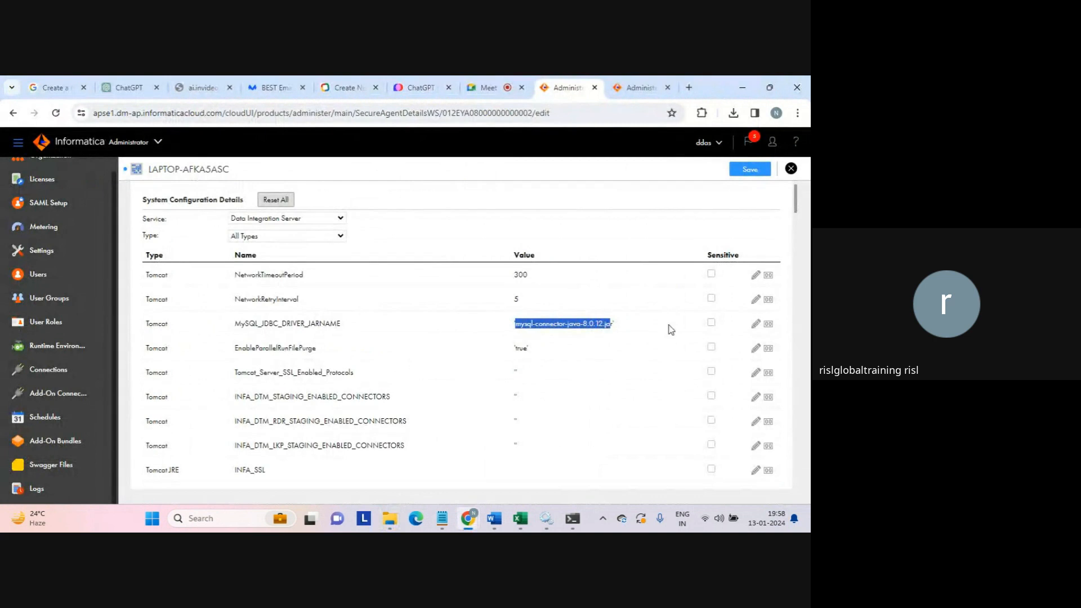
- Edit the MySQL_JDBC_DRIVER_JARNAME value, retyping its version as 12 in mysql-connector-java-8.0.12.jar
{"action": "left_click", "coordinate": [756, 326]}
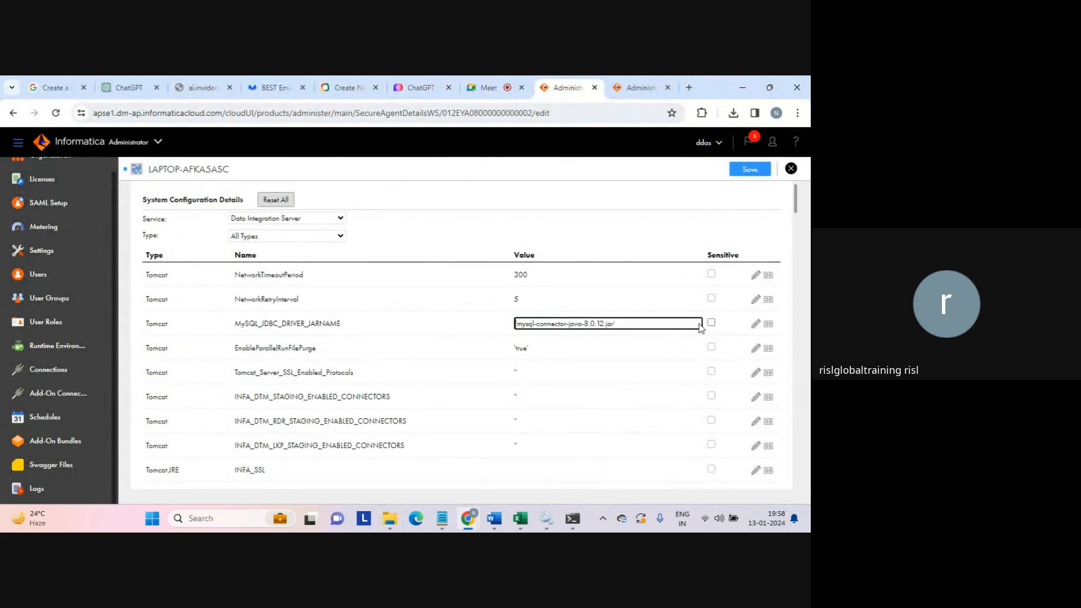
{"action": "left_click_drag", "start_coordinate": [603, 325], "coordinate": [599, 324]}
{"action": "left_click", "coordinate": [622, 229]}
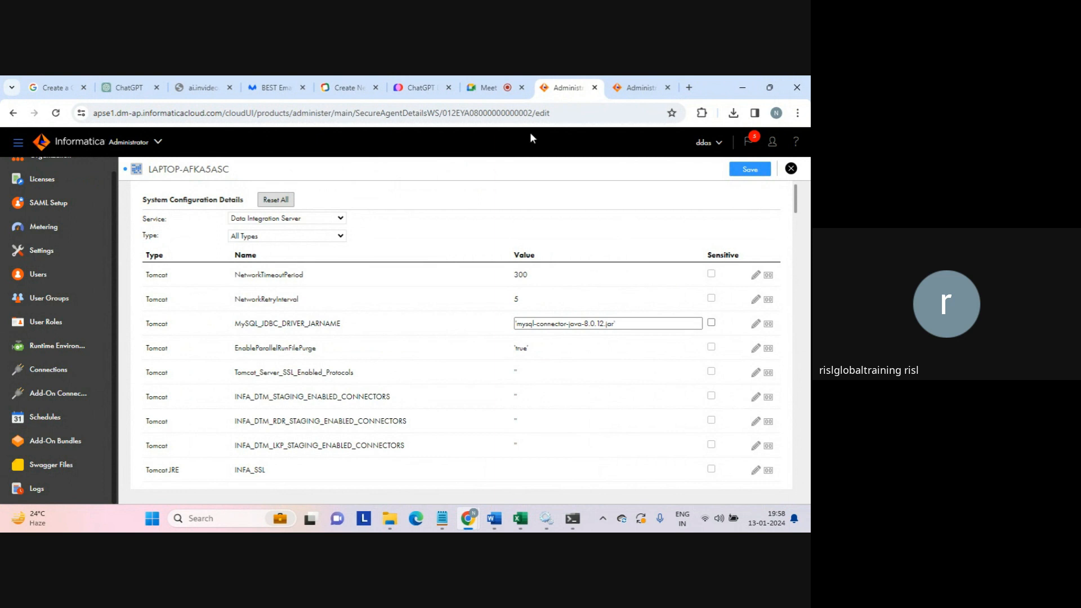
{"action": "left_click", "coordinate": [494, 89]}
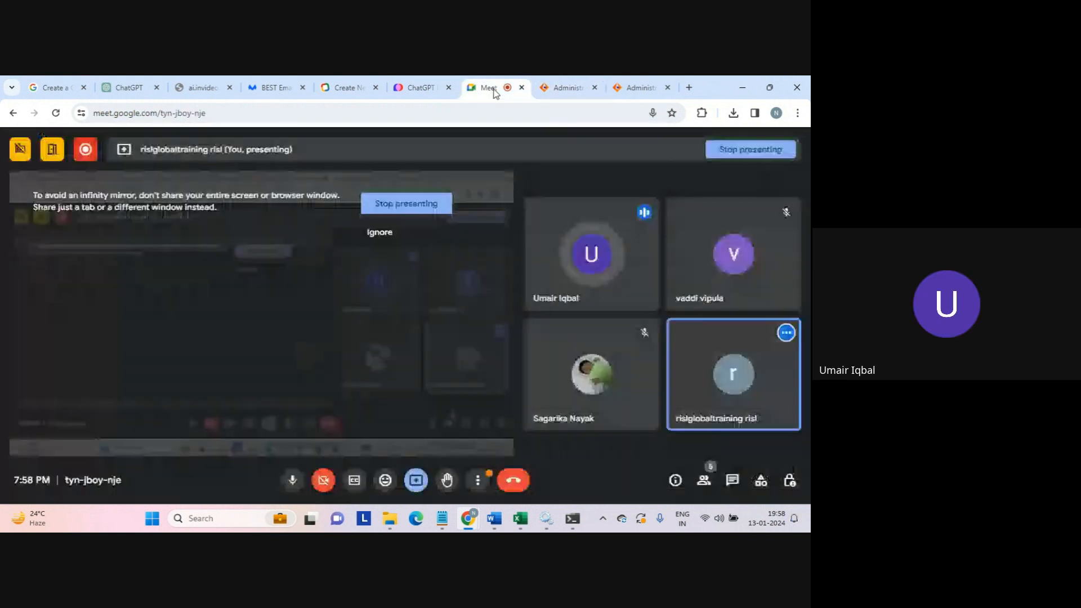
{"action": "left_click", "coordinate": [562, 89]}
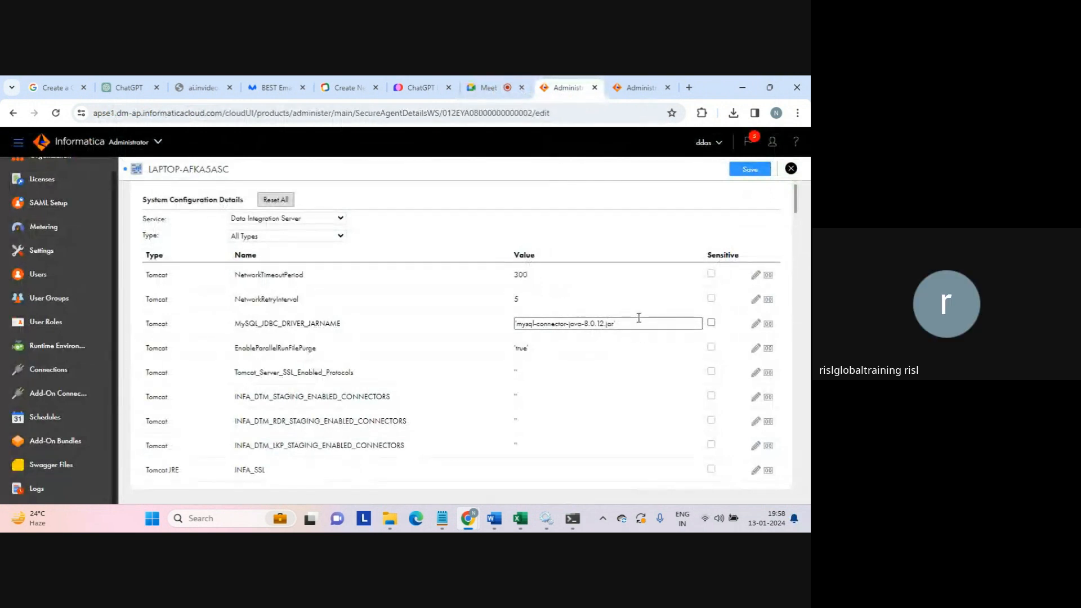
{"action": "left_click", "coordinate": [604, 324]}
{"action": "mouse_move", "coordinate": [605, 323]}
{"action": "left_mouse_down"}
{"action": "mouse_move", "coordinate": [553, 320]}
{"action": "mouse_move", "coordinate": [585, 324]}
{"action": "left_mouse_up"}
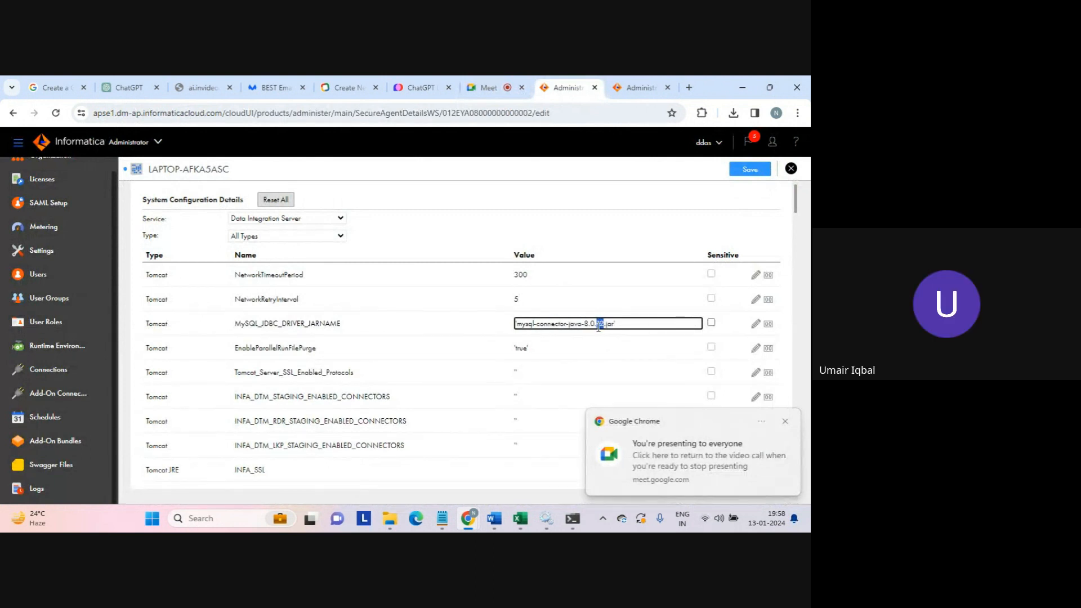
{"action": "type", "text": "12"}
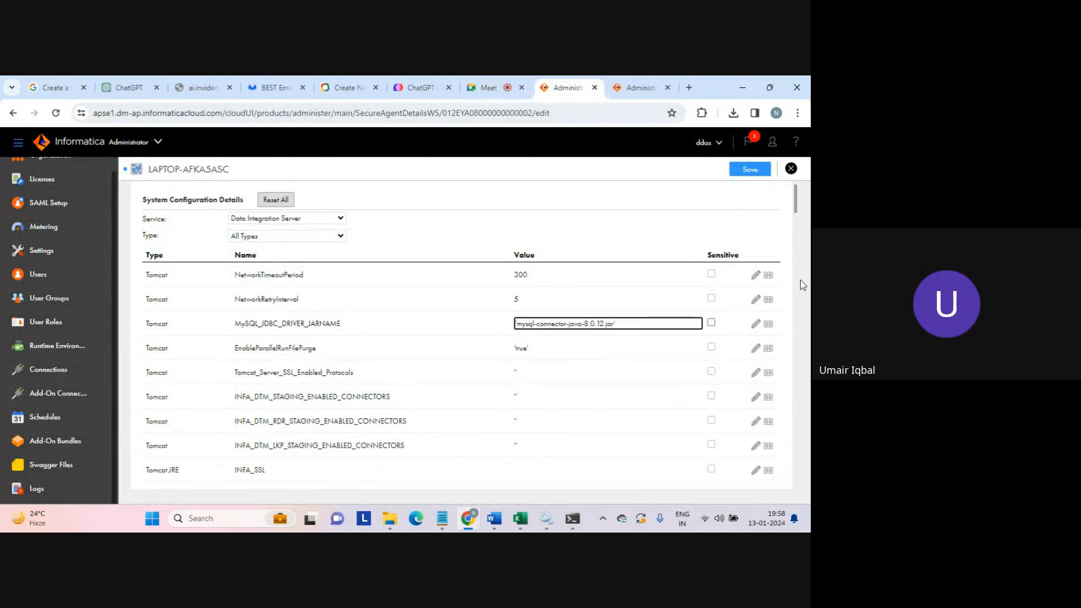
- Close the agent configuration, discard its unsaved changes, and close the second Administrator tab
{"action": "left_click", "coordinate": [791, 169]}
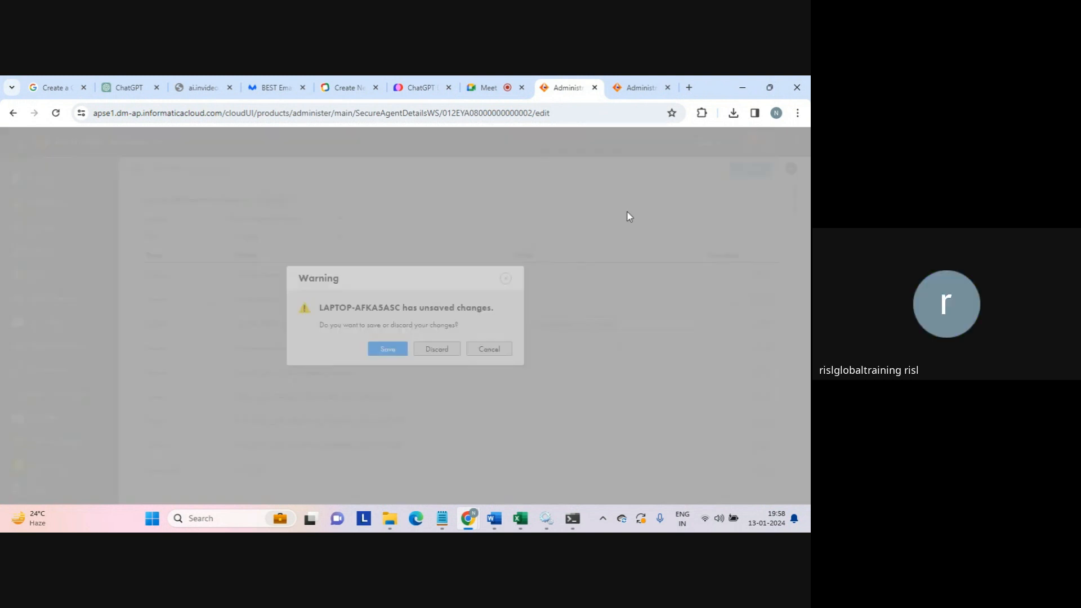
{"action": "left_click", "coordinate": [435, 351]}
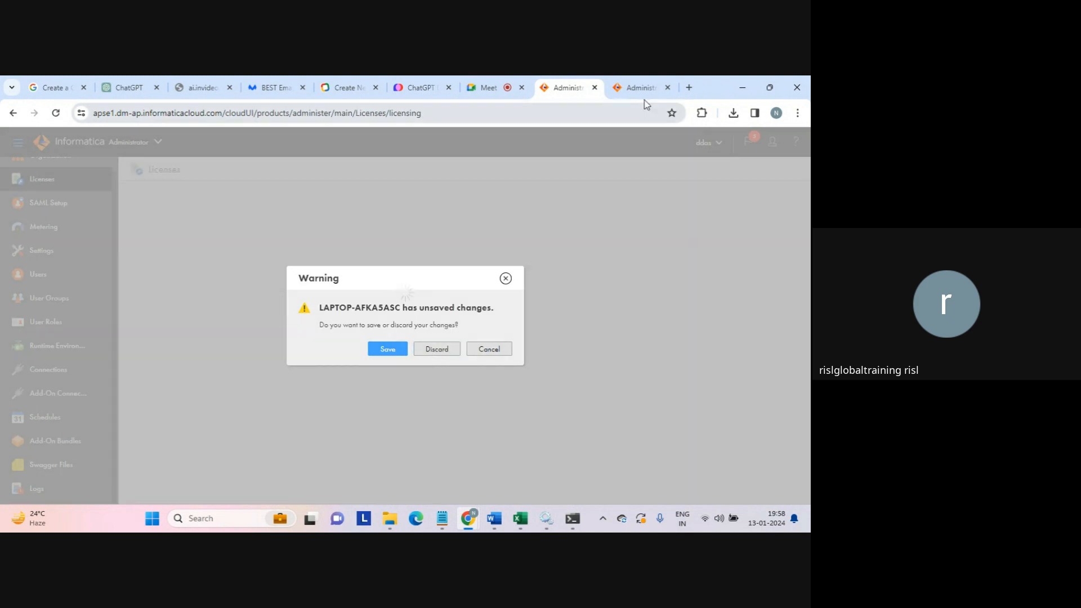
{"action": "left_click", "coordinate": [668, 87]}
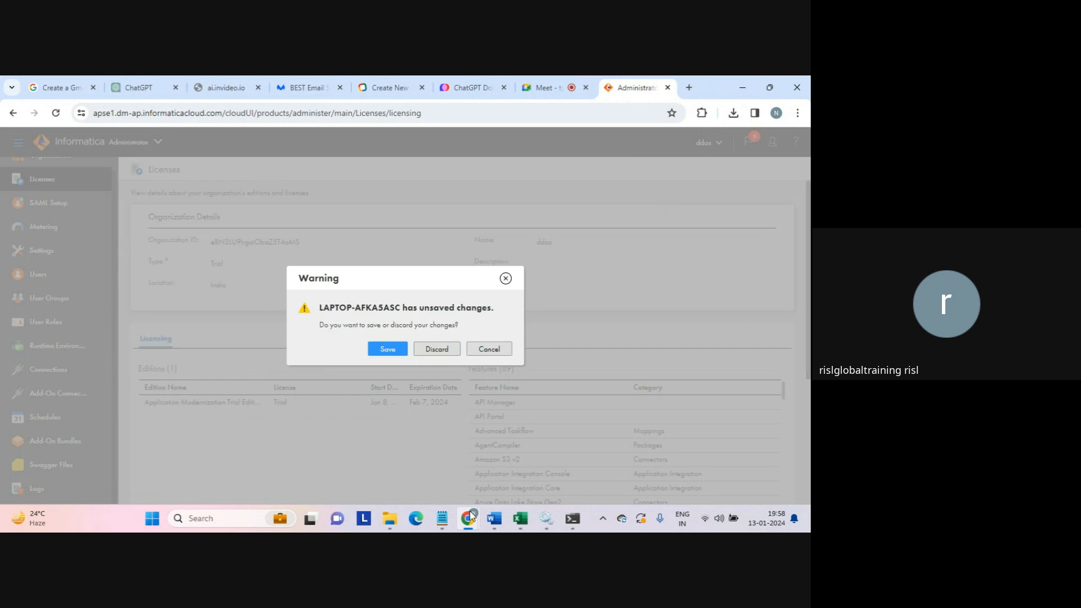
- In Windows Services, locate the Informatica Cloud Secure Agent service
{"action": "left_click", "coordinate": [550, 519]}
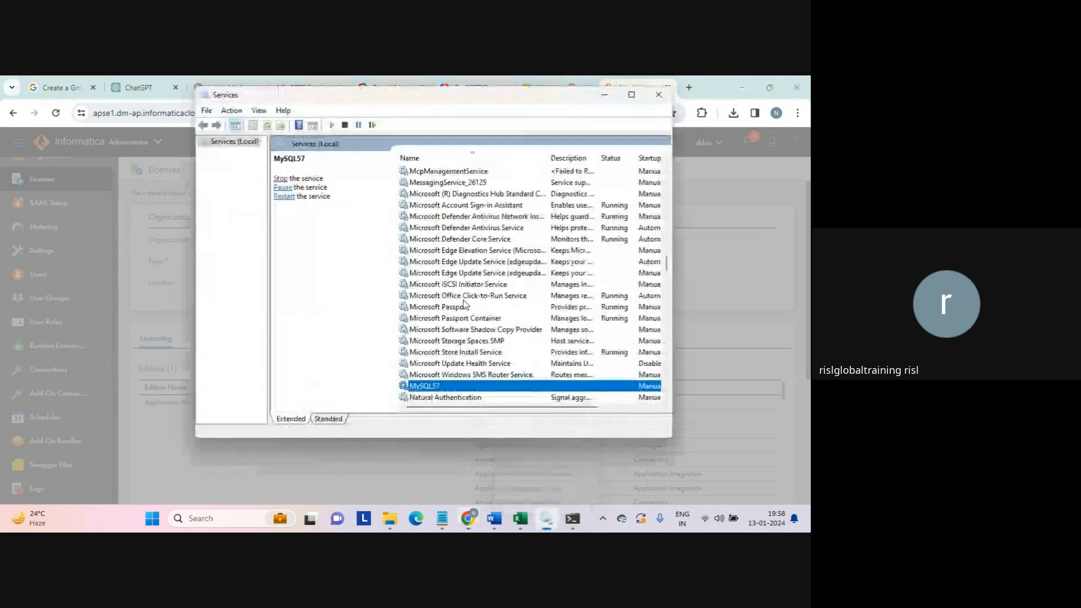
{"action": "left_click", "coordinate": [435, 206]}
{"action": "key", "text": "i"}
{"action": "key", "text": "n"}
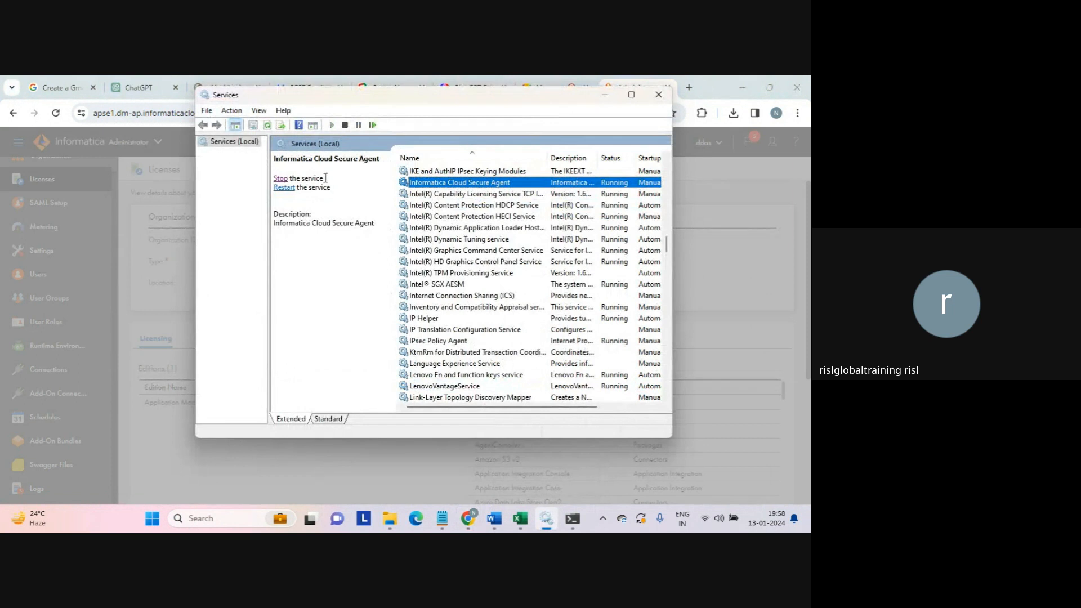
- Discard the unsaved agent changes in the browser and switch to the Data Integration service
{"action": "left_click", "coordinate": [186, 410]}
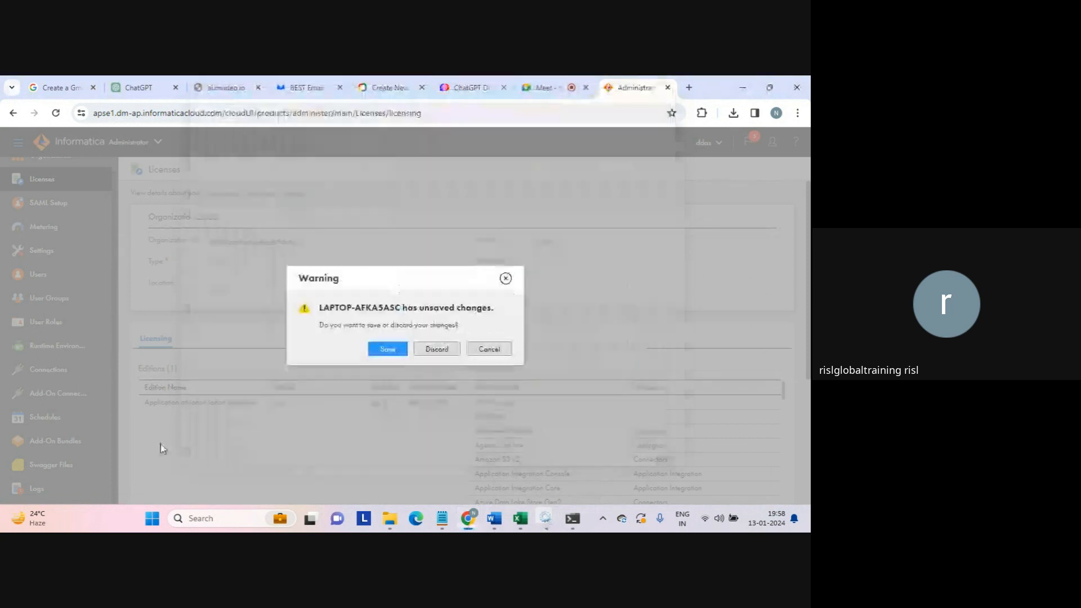
{"action": "left_click", "coordinate": [435, 347]}
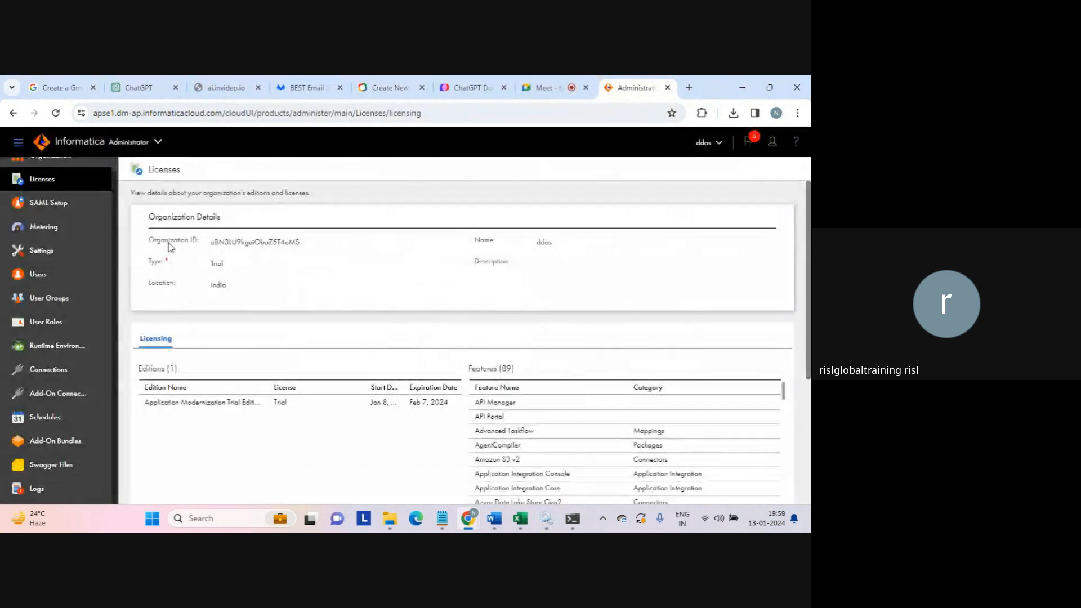
{"action": "left_click", "coordinate": [158, 144]}
{"action": "left_click", "coordinate": [398, 313]}
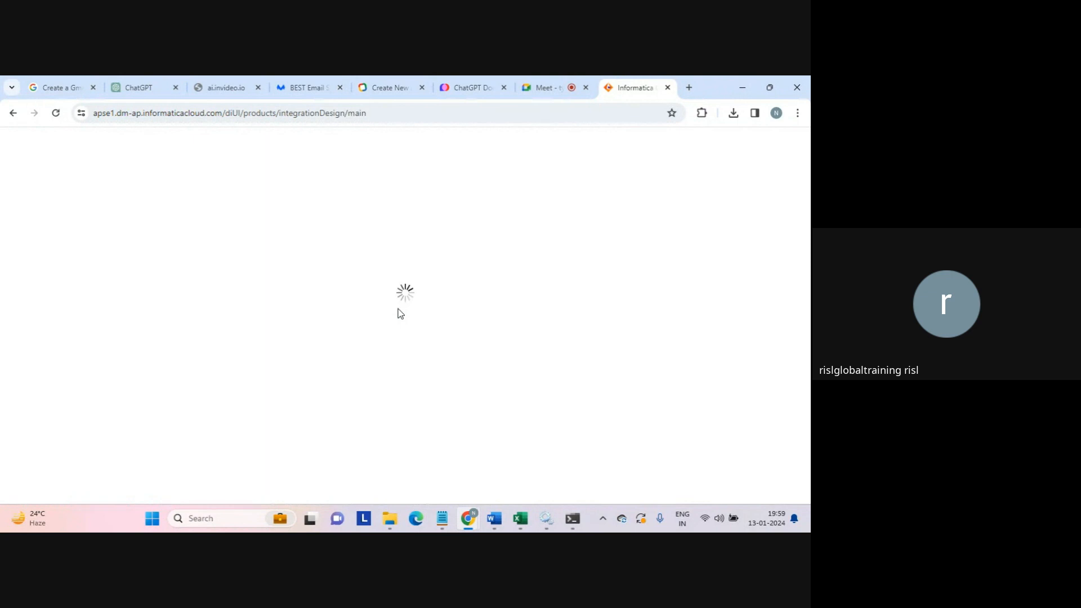
- Load the Data Integration home page by editing the browser's web address
{"action": "left_click", "coordinate": [472, 111]}
{"action": "left_click", "coordinate": [471, 112]}
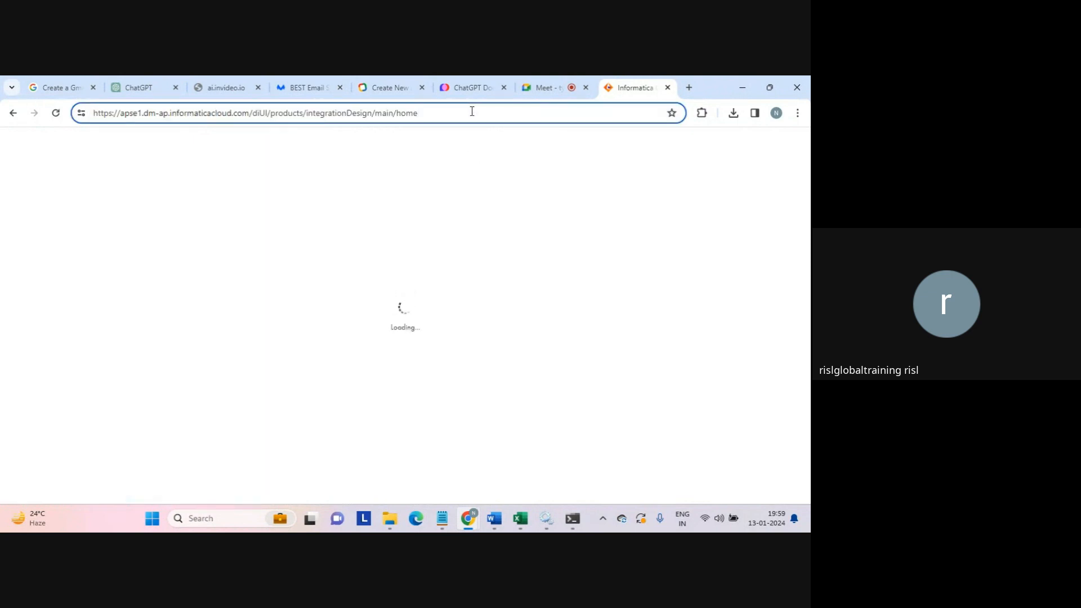
{"action": "double_click", "coordinate": [472, 112]}
{"action": "left_click", "coordinate": [472, 111]}
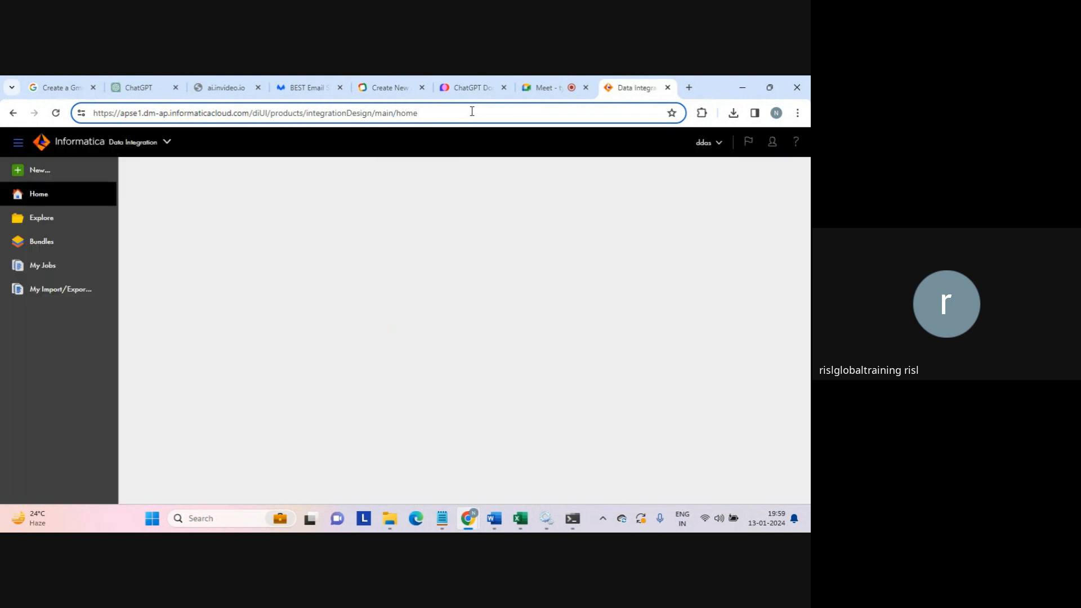
{"action": "triple_click", "coordinate": [471, 112]}
{"action": "left_click", "coordinate": [472, 111]}
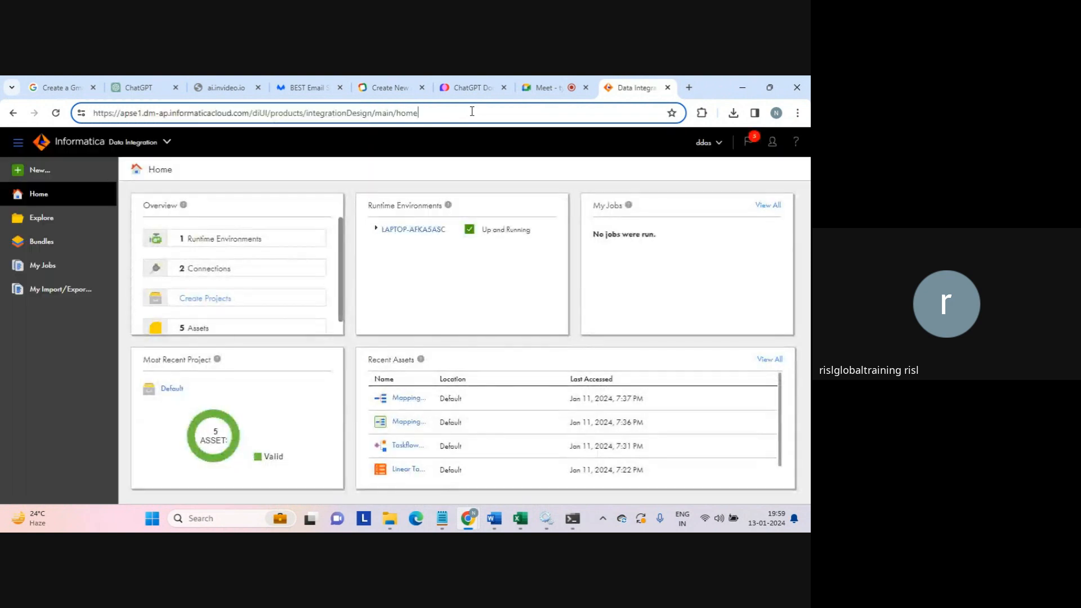
- Create a new mapping, Mapping1, with the default Source and Target
{"action": "left_click", "coordinate": [52, 187]}
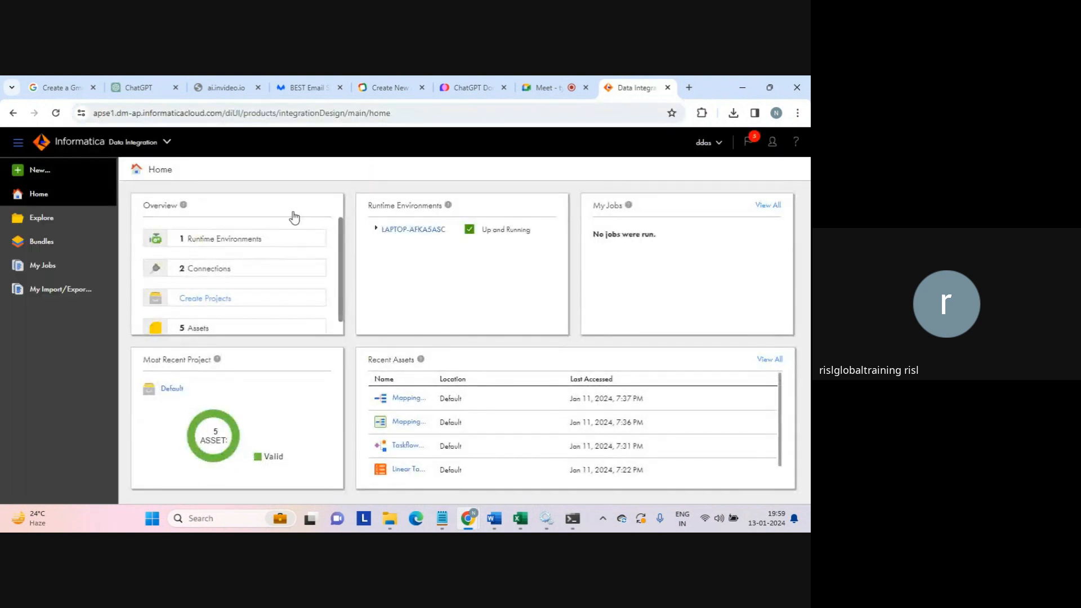
{"action": "left_click", "coordinate": [194, 246]}
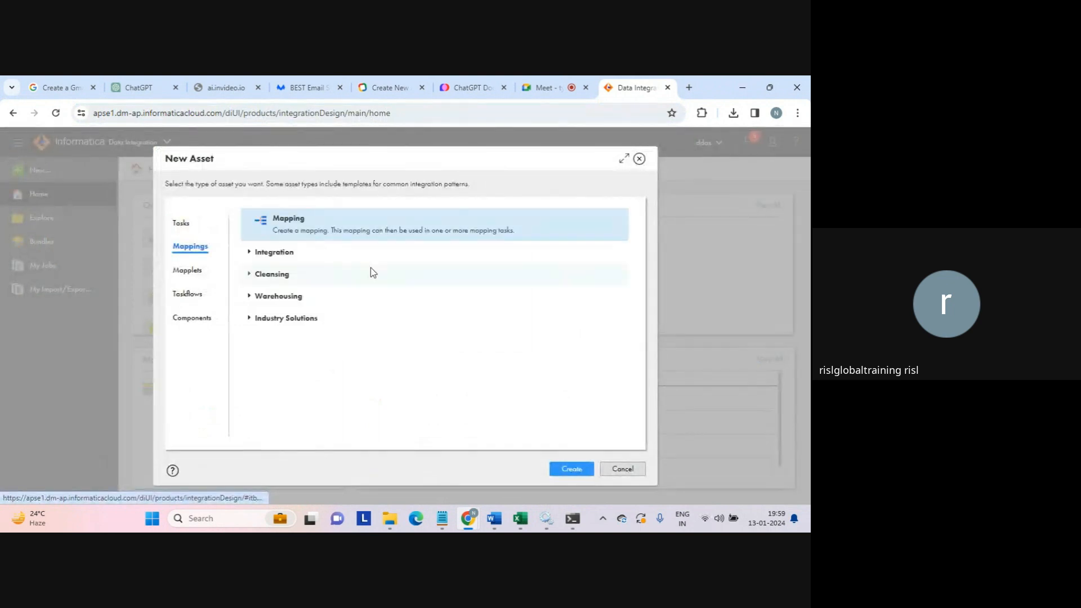
{"action": "left_click", "coordinate": [567, 471]}
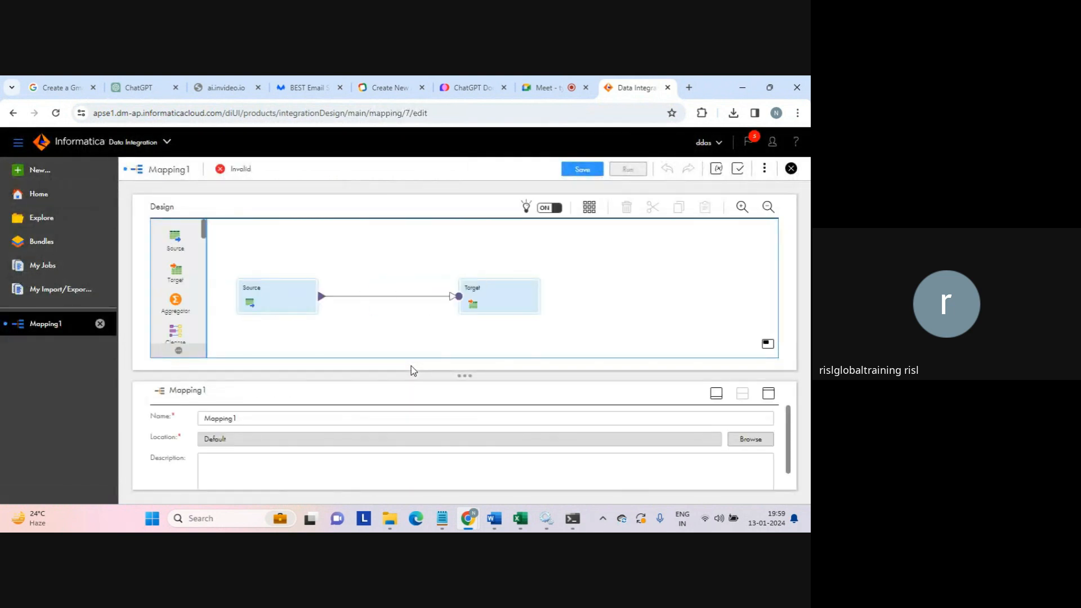
- From Mapping1's Source connection settings, start a new connection instead of picking an existing one
{"action": "left_click", "coordinate": [287, 295]}
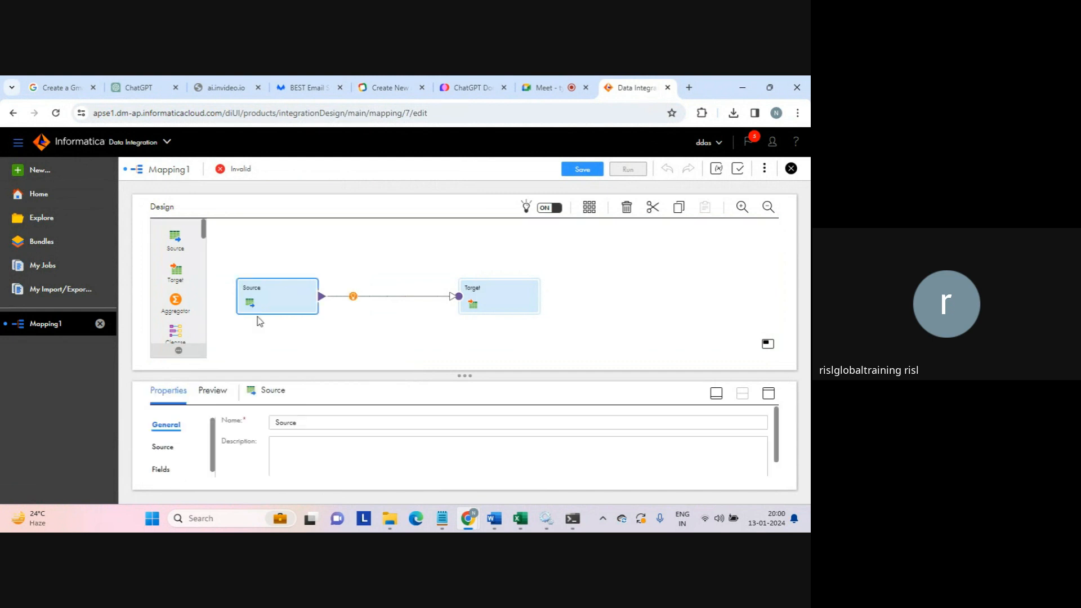
{"action": "left_click", "coordinate": [164, 448]}
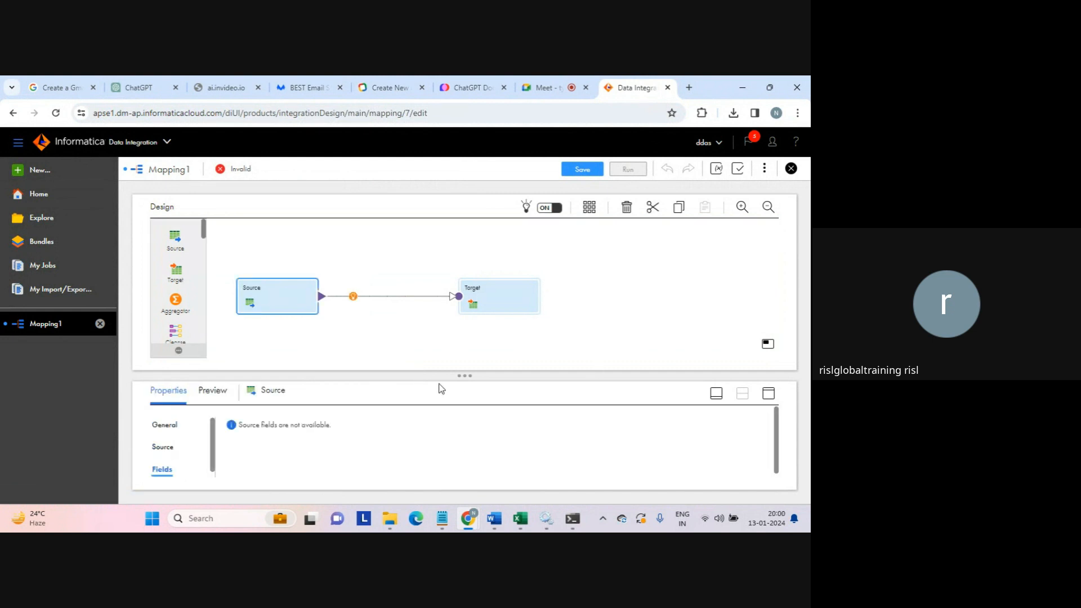
{"action": "left_click", "coordinate": [158, 449]}
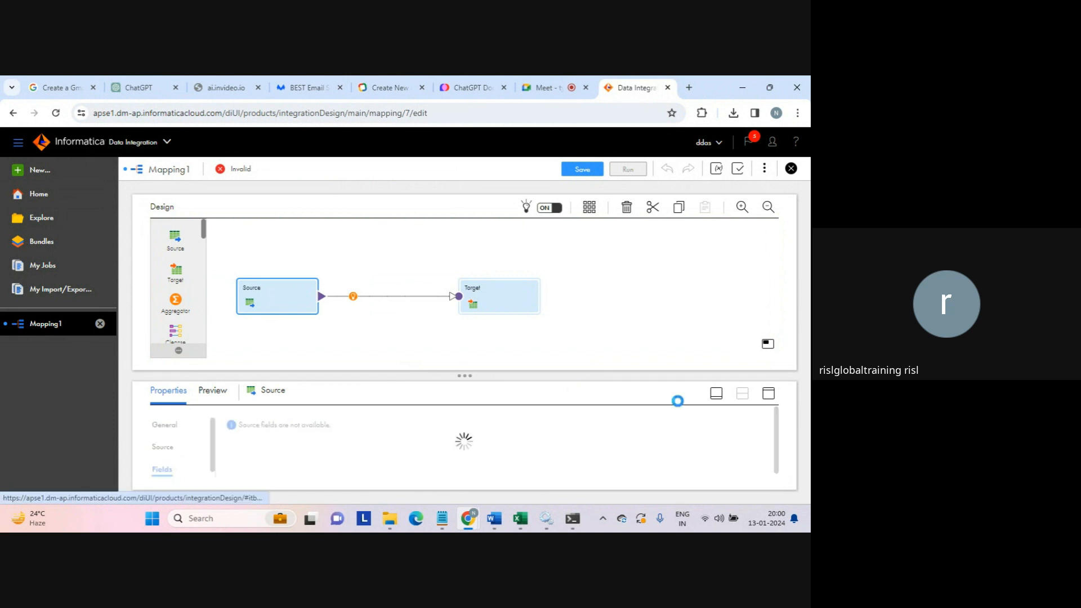
{"action": "left_click", "coordinate": [768, 393]}
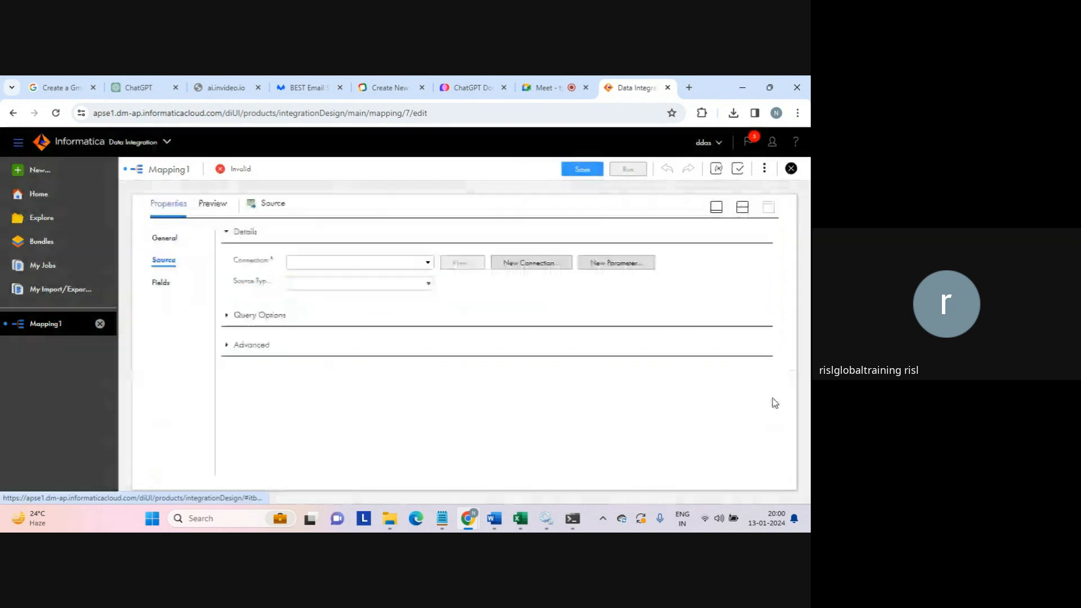
{"action": "left_click", "coordinate": [430, 263]}
{"action": "left_click", "coordinate": [509, 289]}
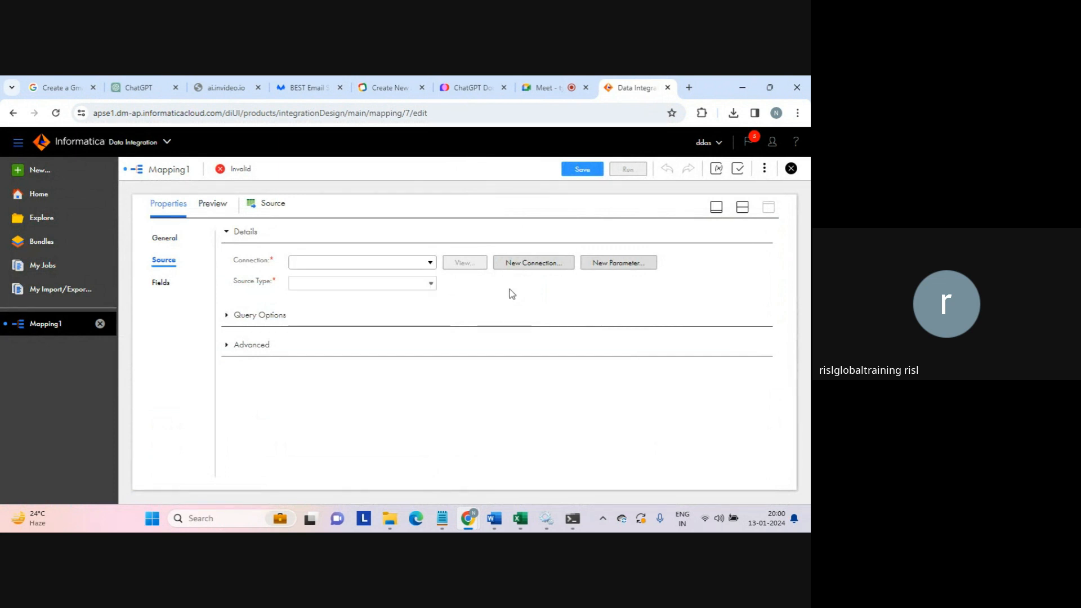
{"action": "left_click", "coordinate": [530, 266]}
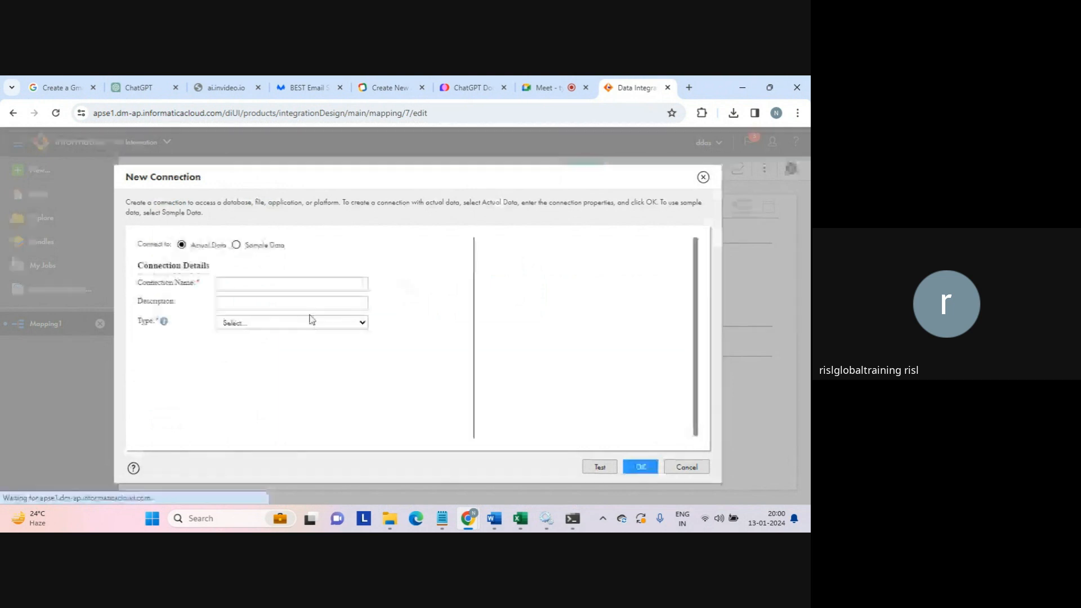
- Name the connection mysql_conn, make it MySQL type, and use the laptop's runtime environment
{"action": "left_click", "coordinate": [285, 289]}
{"action": "type", "text": "mysql"}
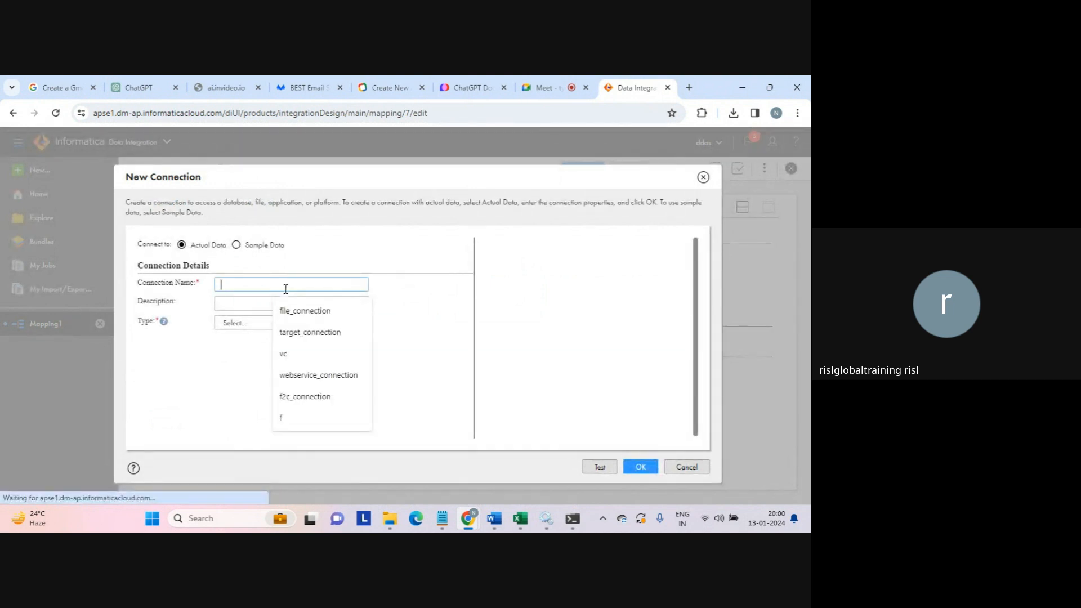
{"action": "type", "text": "_conn"}
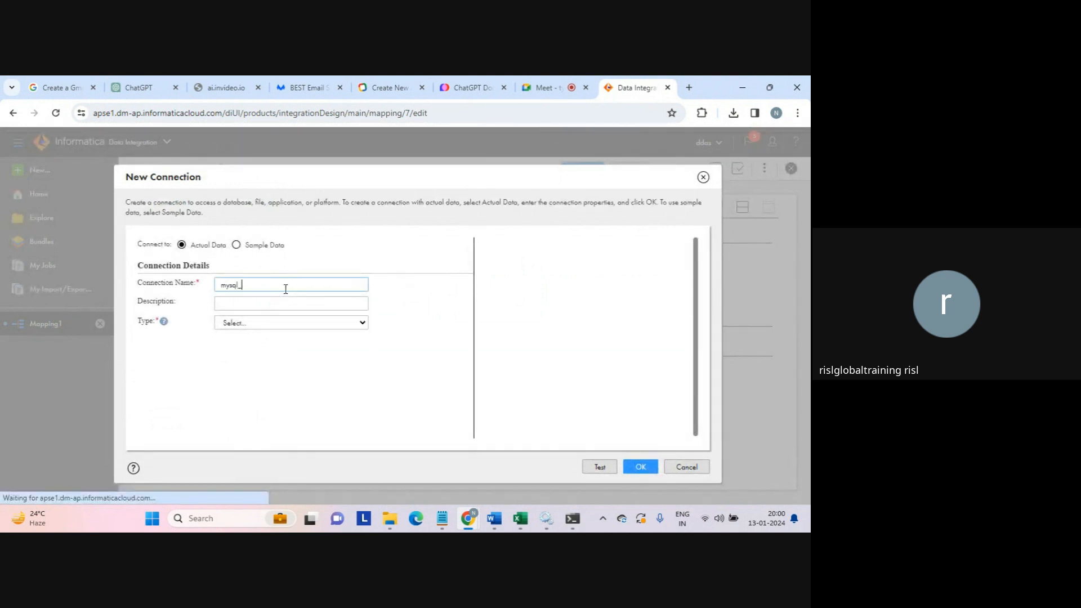
{"action": "left_click", "coordinate": [254, 323]}
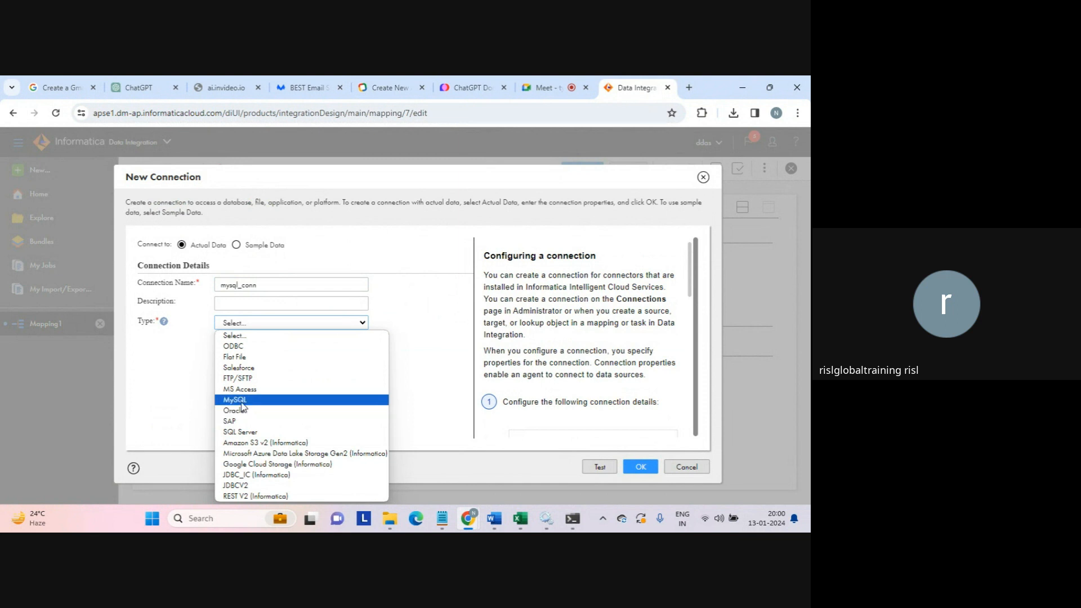
{"action": "left_click", "coordinate": [243, 401]}
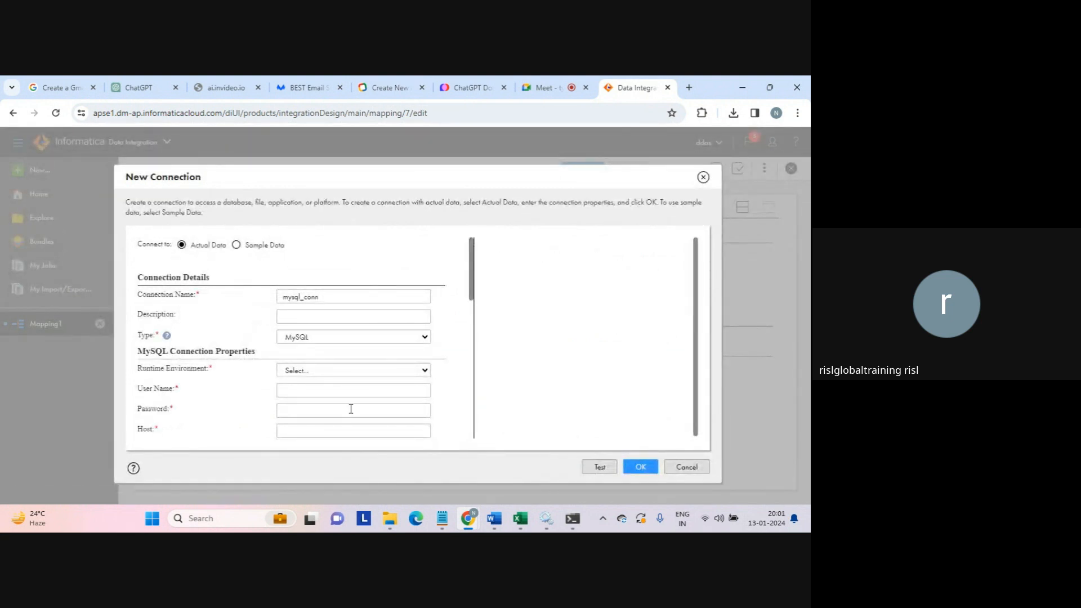
{"action": "left_click", "coordinate": [407, 372]}
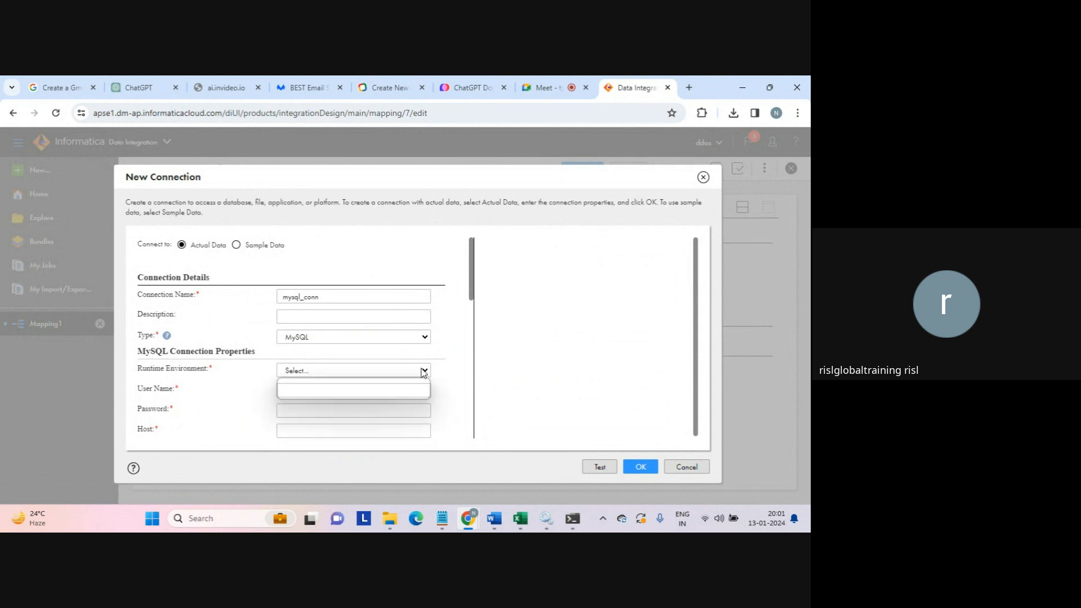
{"action": "left_click", "coordinate": [331, 394]}
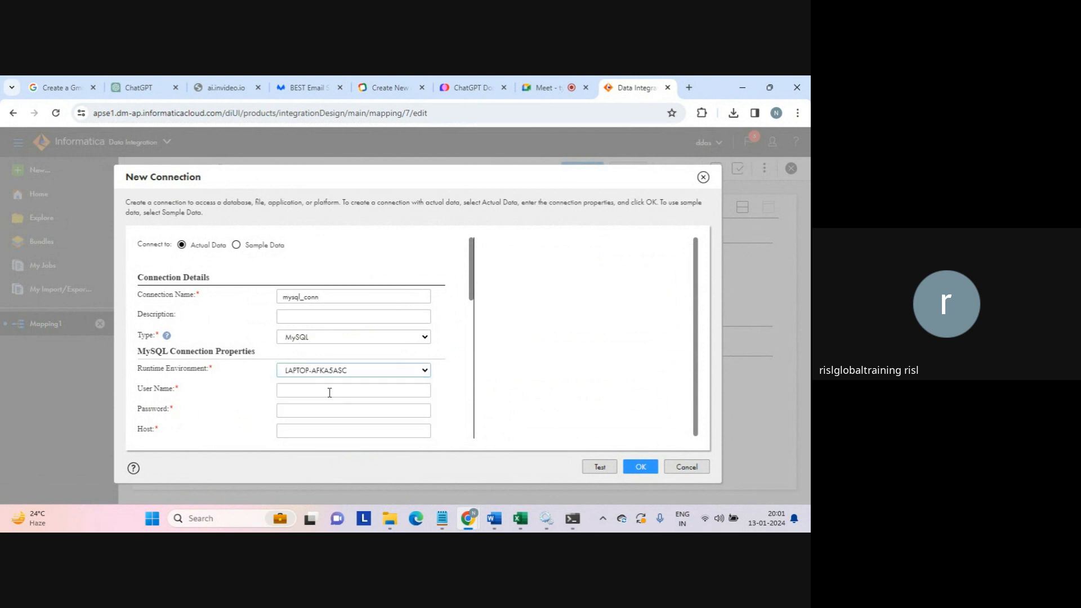
- Enter user root, the database password, and host localhost
{"action": "left_click", "coordinate": [329, 392]}
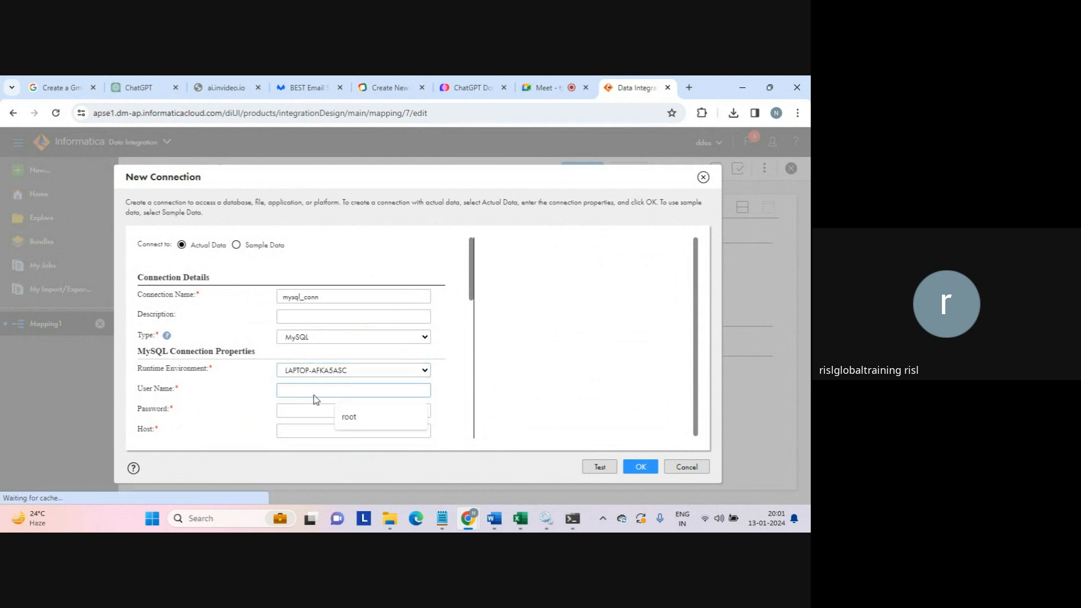
{"action": "type", "text": "ro"}
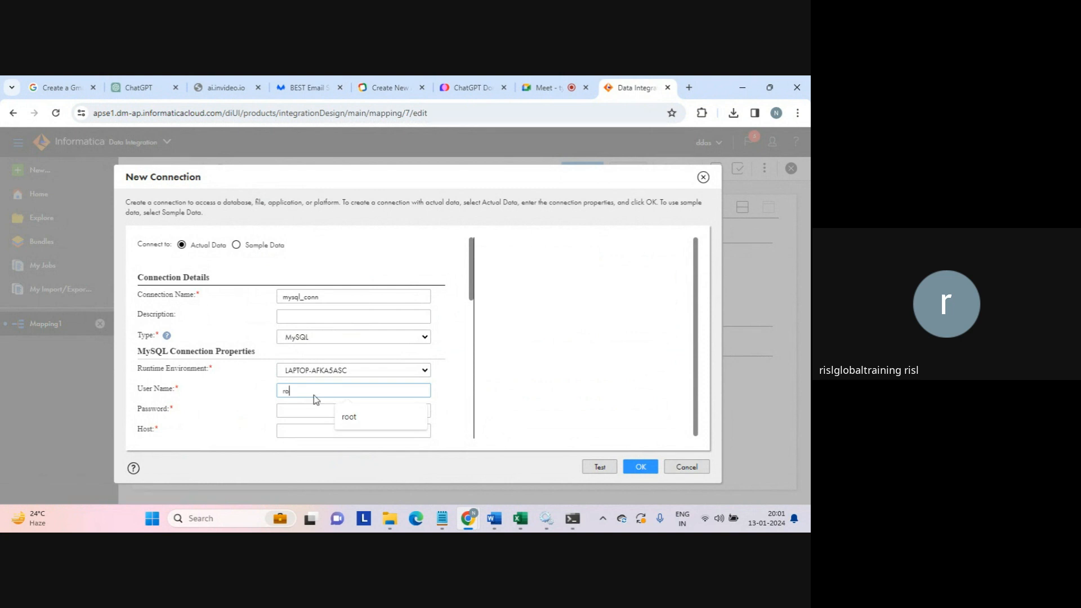
{"action": "type", "text": "ot"}
{"action": "key", "text": "Tab"}
{"action": "type", "text": "••••"}
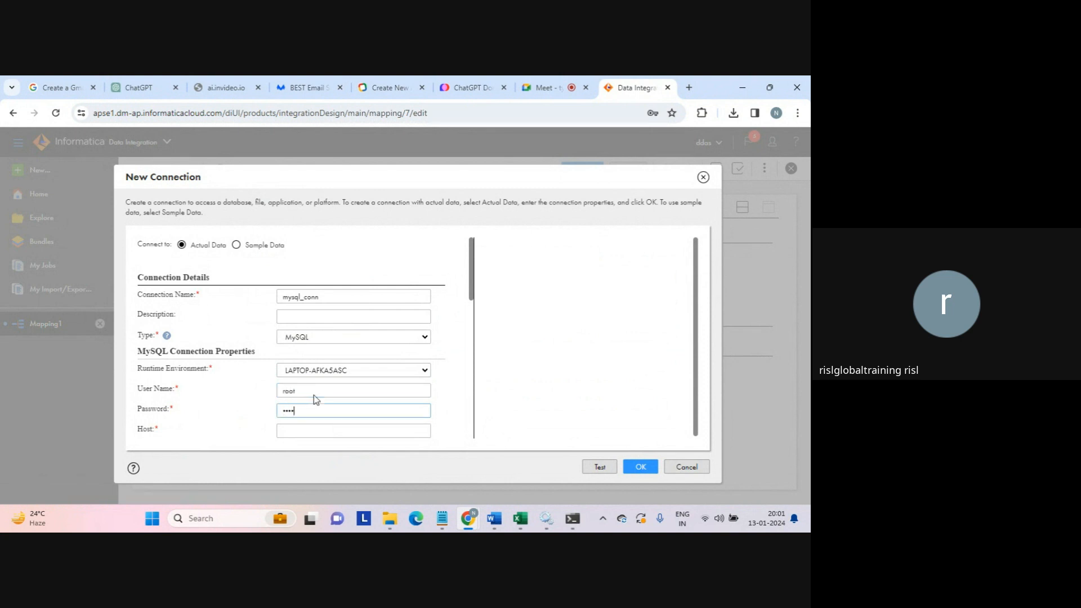
{"action": "key", "text": "Tab"}
{"action": "type", "text": "localhost"}
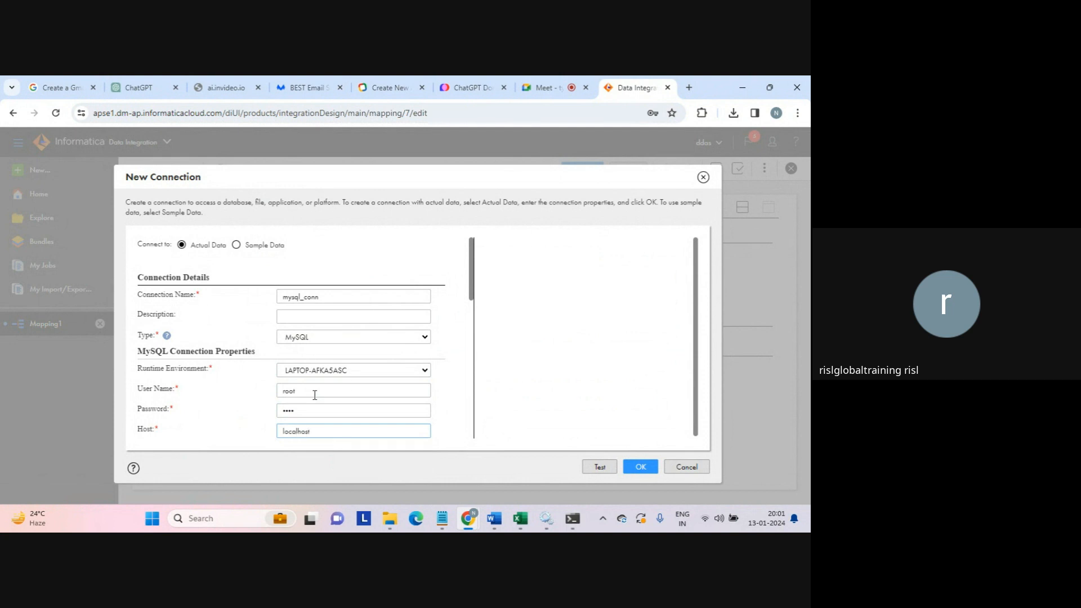
- Test the connection, which fails on the missing database name, and go to Database Name
{"action": "left_click", "coordinate": [598, 468]}
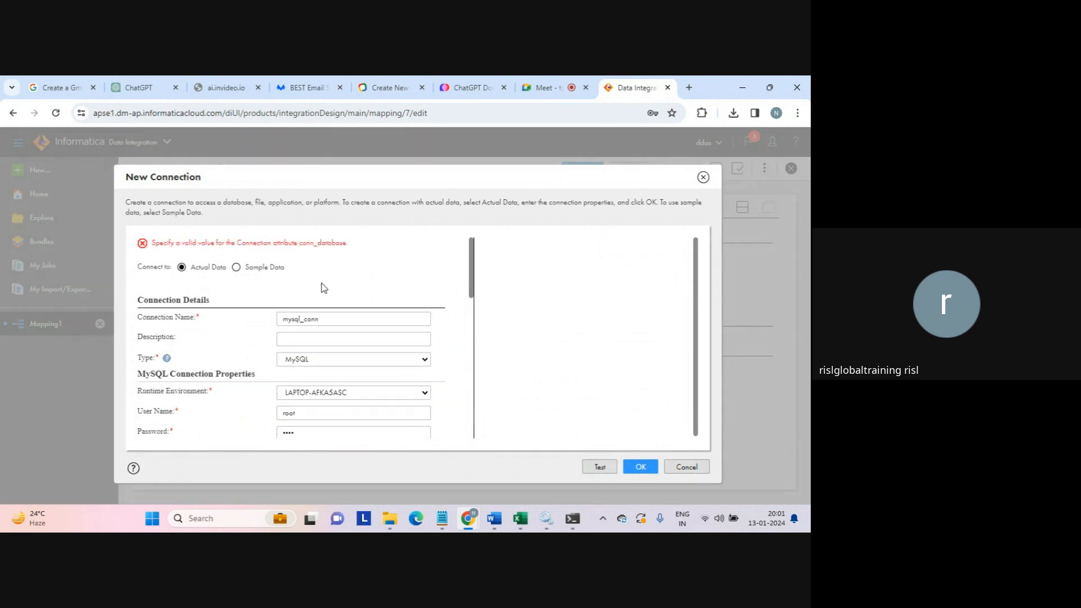
{"action": "left_click_drag", "start_coordinate": [225, 240], "coordinate": [348, 244]}
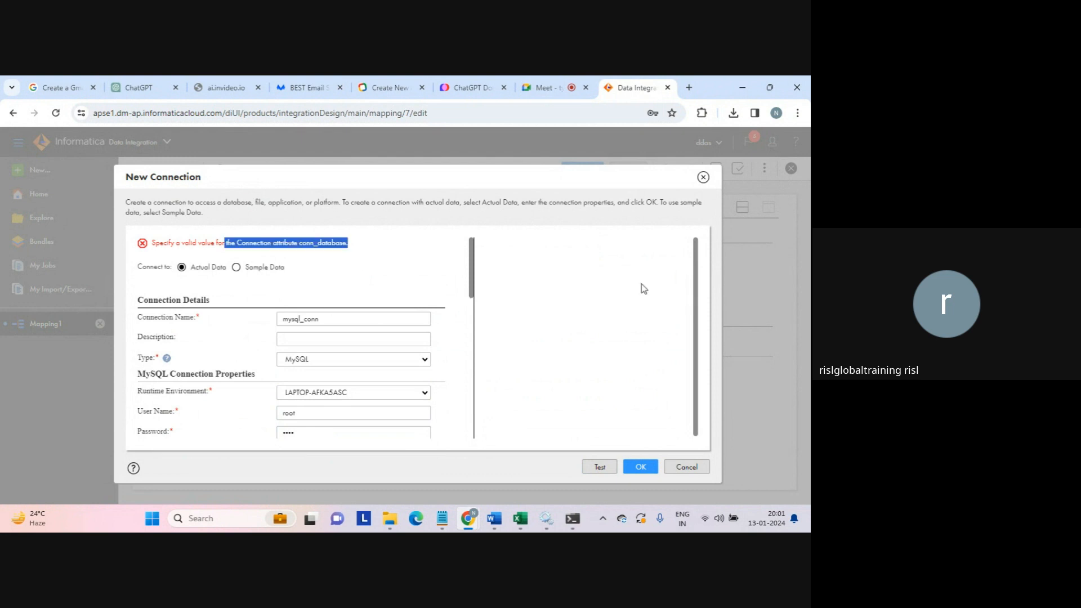
{"action": "left_click_drag", "start_coordinate": [473, 271], "coordinate": [464, 322]}
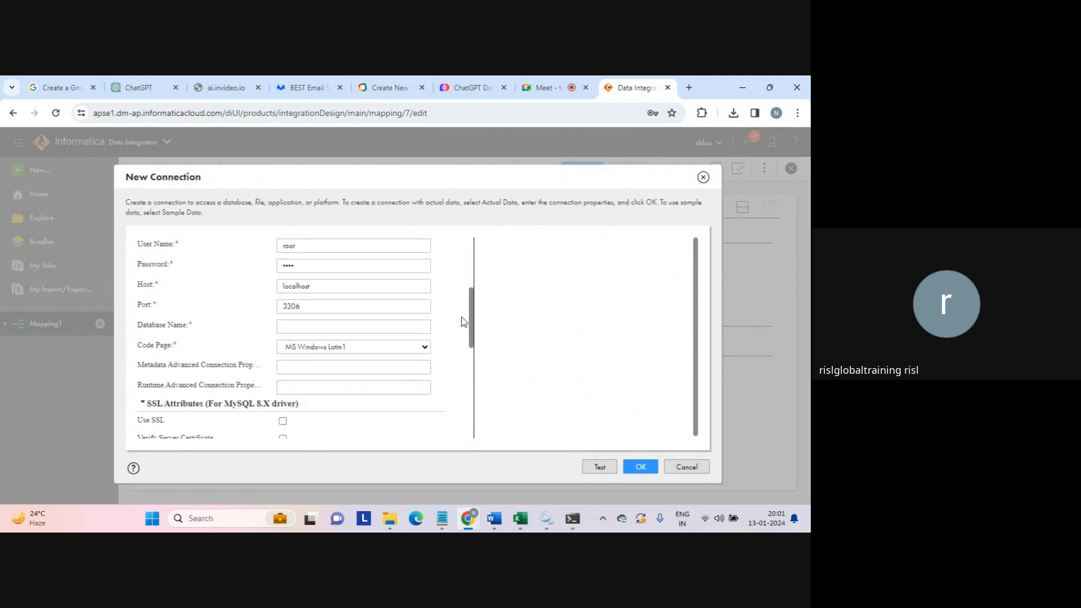
{"action": "left_click", "coordinate": [296, 327]}
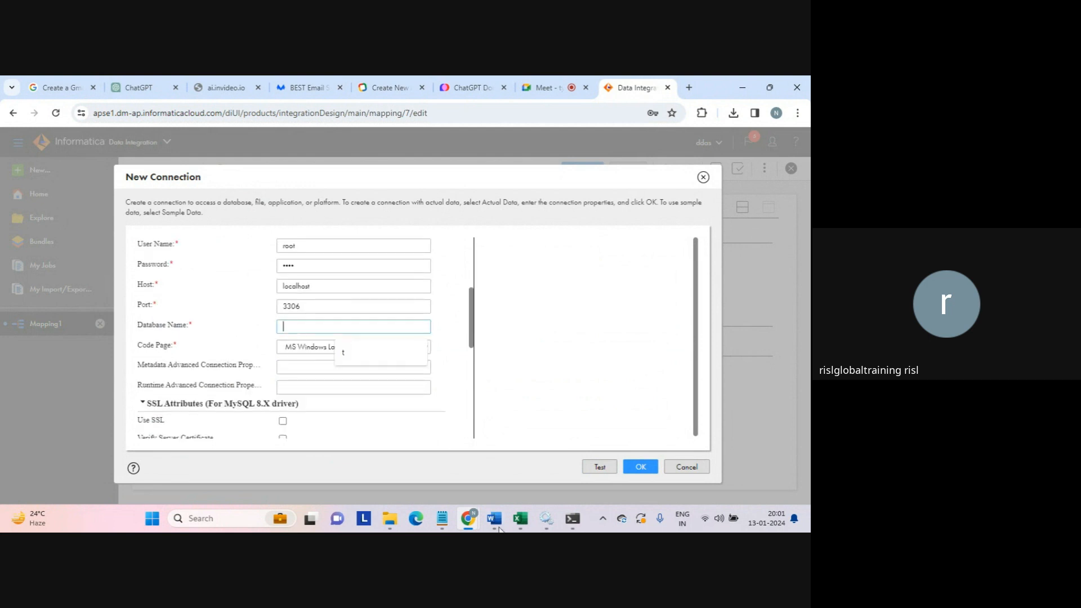
- In the MySQL client, create database t1, switch to it, and list its tables
{"action": "left_click", "coordinate": [572, 518]}
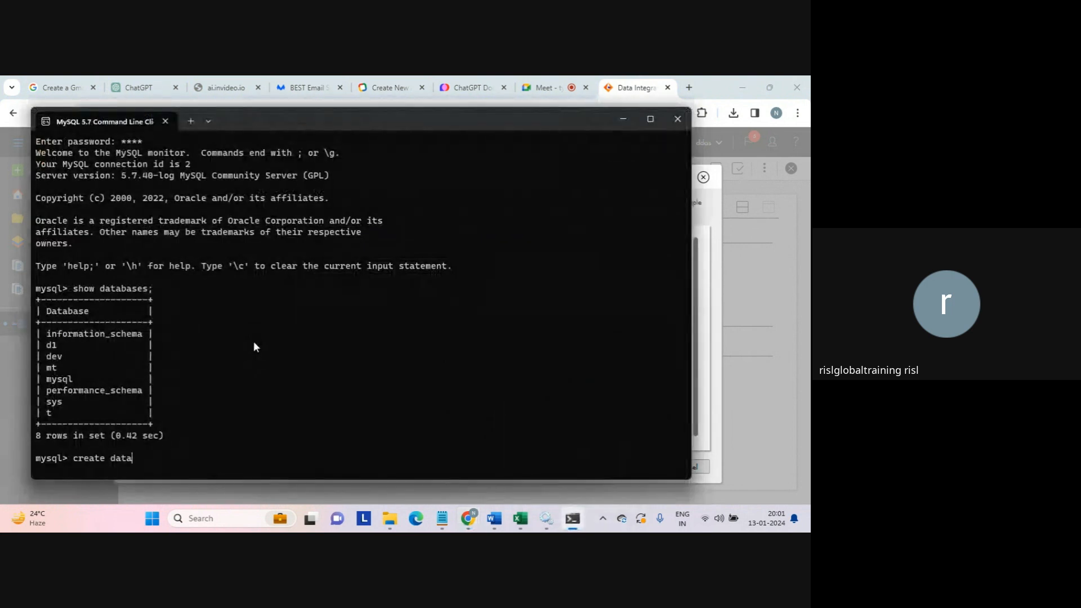
{"action": "type", "text": "base t1;"}
{"action": "key", "text": "Return"}
{"action": "type", "text": "se t"}
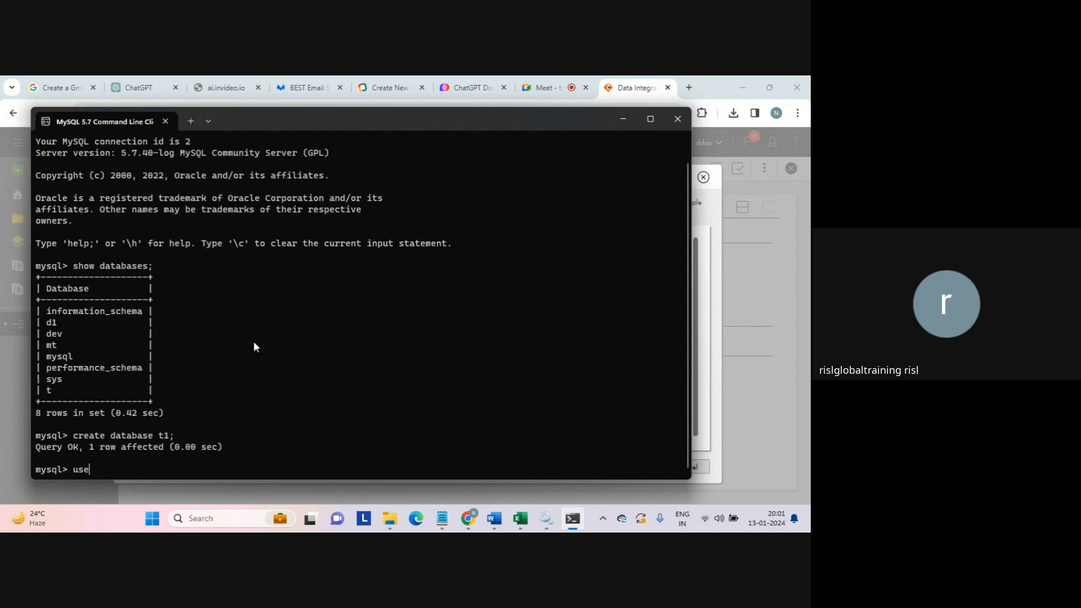
{"action": "type", "text": "1;"}
{"action": "key", "text": "Return"}
{"action": "type", "text": "sh"}
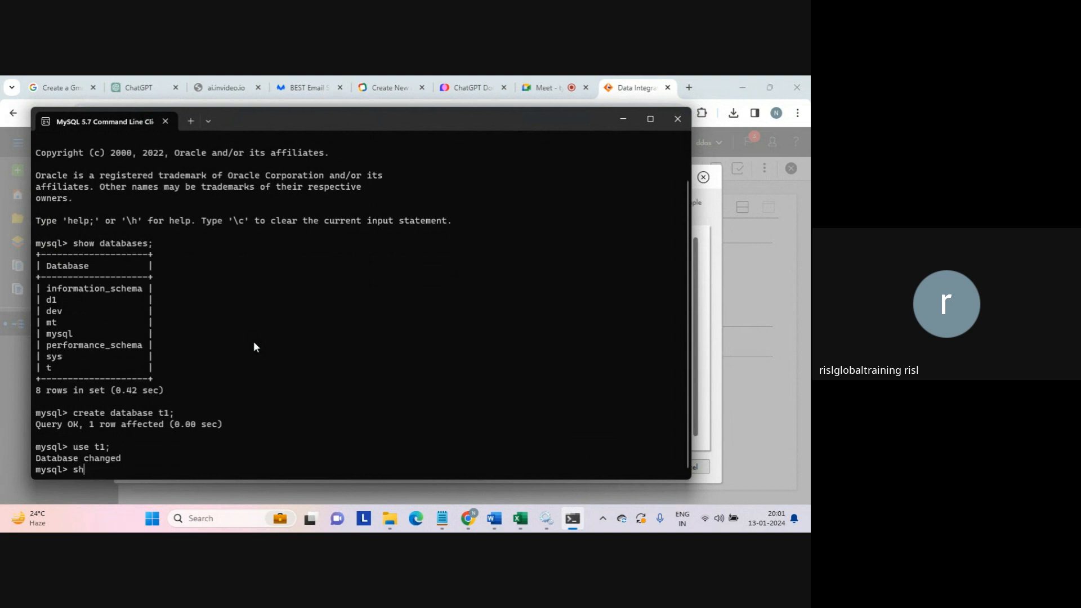
{"action": "type", "text": "ow tables;"}
{"action": "key", "text": "Return"}
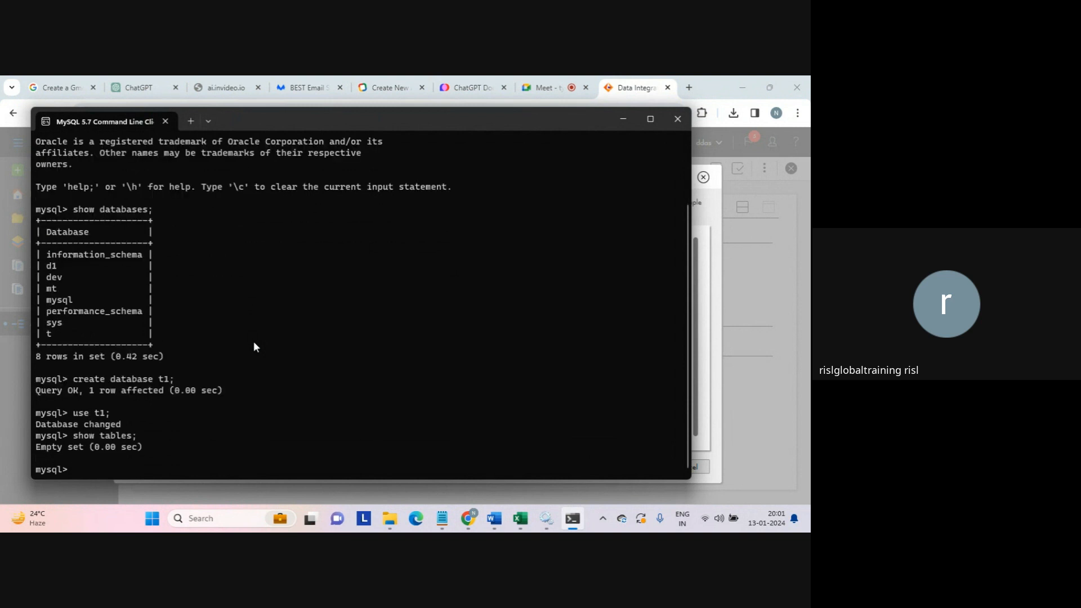
- Create table test with integer column a and confirm it exists
{"action": "type", "text": "create table test(a int);"}
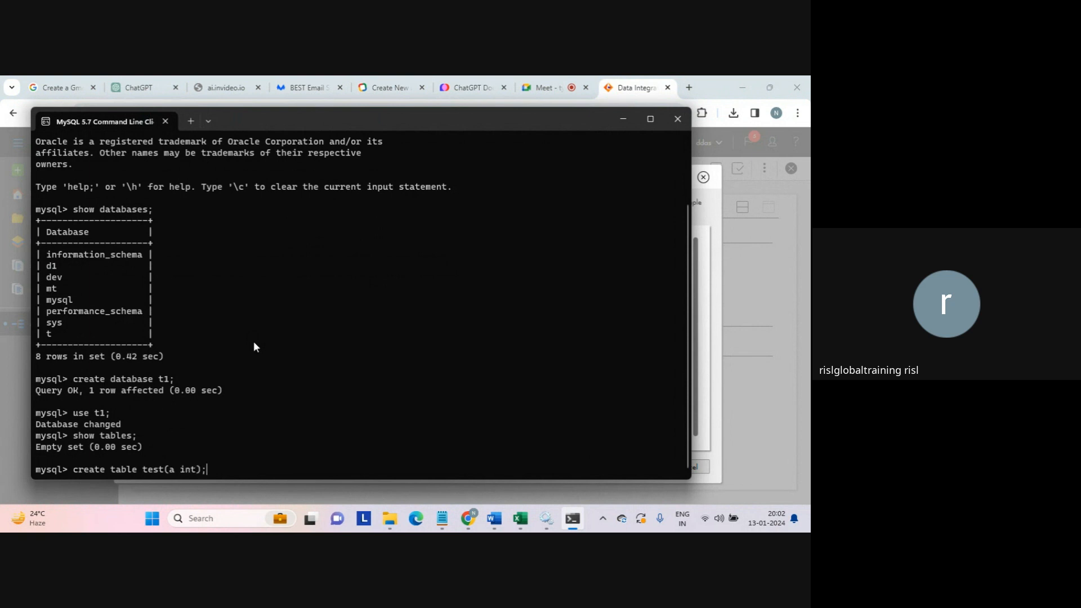
{"action": "key", "text": "Return"}
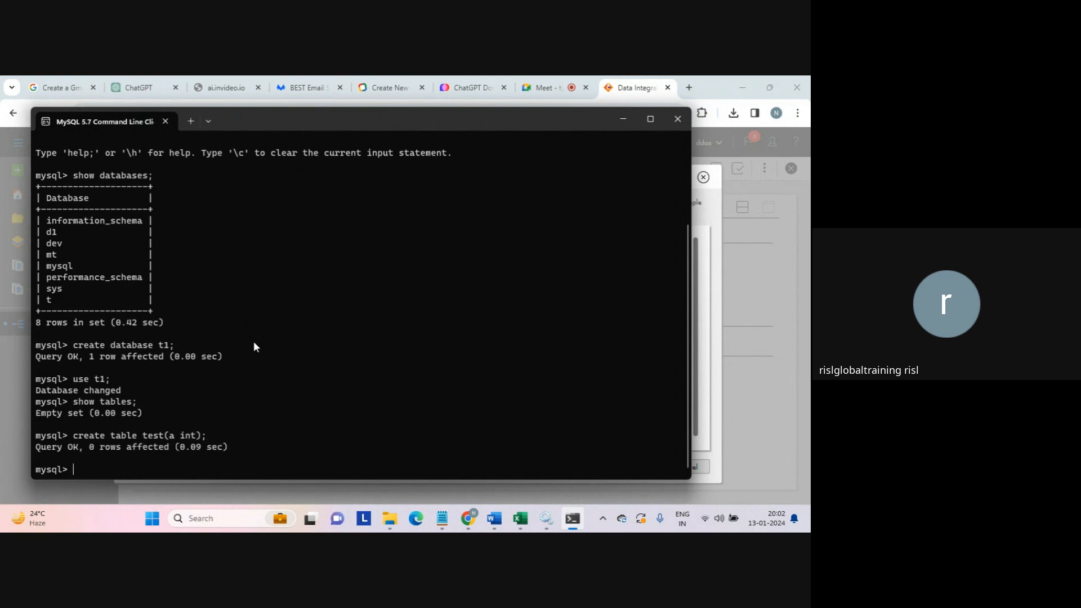
{"action": "type", "text": "show tables;"}
{"action": "key", "text": "Return"}
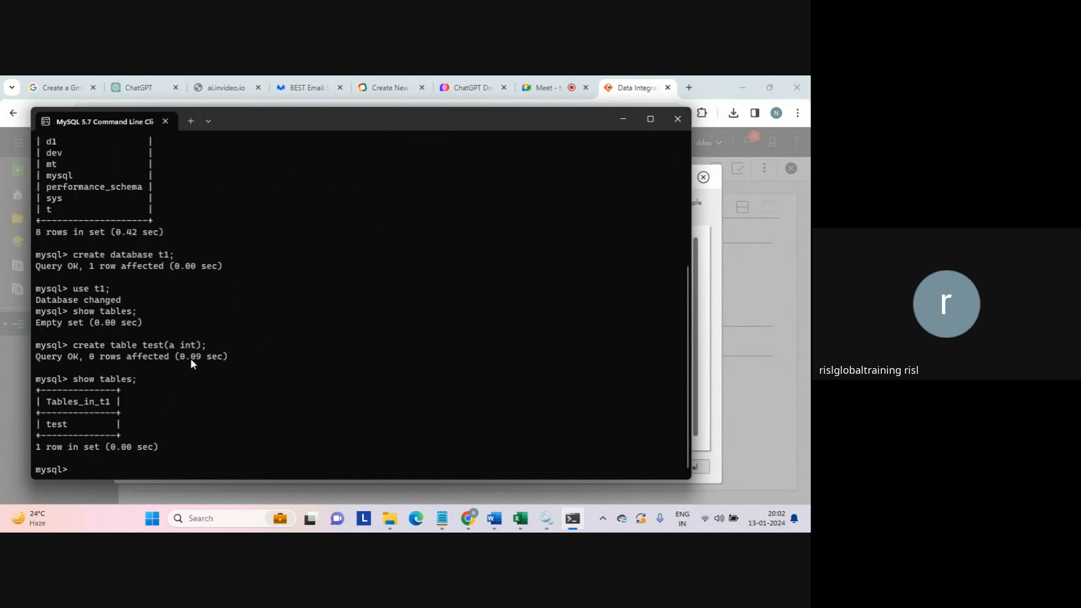
{"action": "key", "text": "Return"}
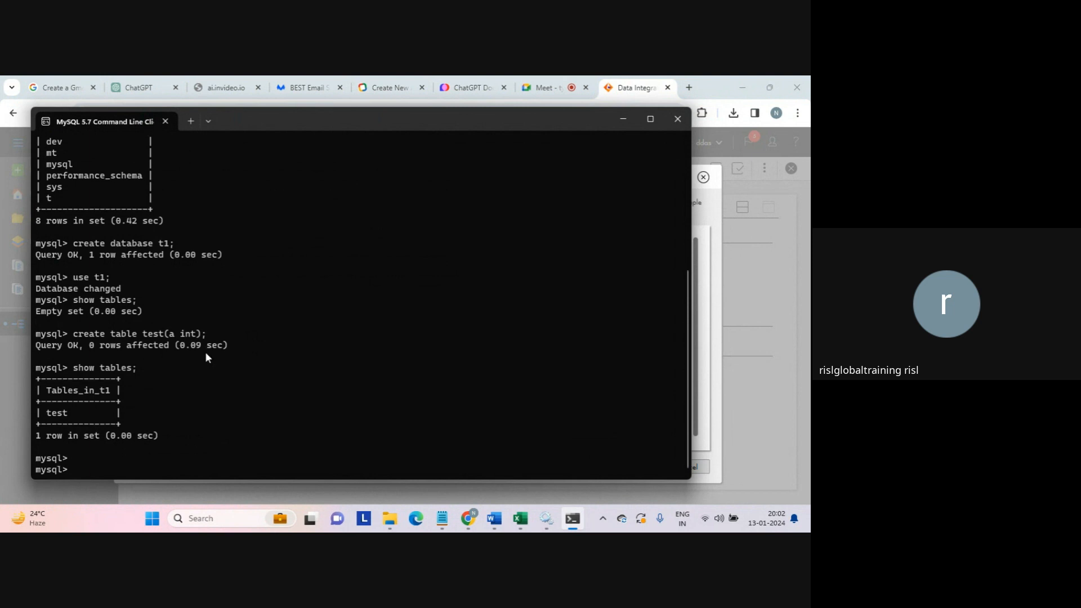
- Insert value 123 into test, commit, and select all rows to verify
{"action": "type", "text": "insert into test(a) values(123);"}
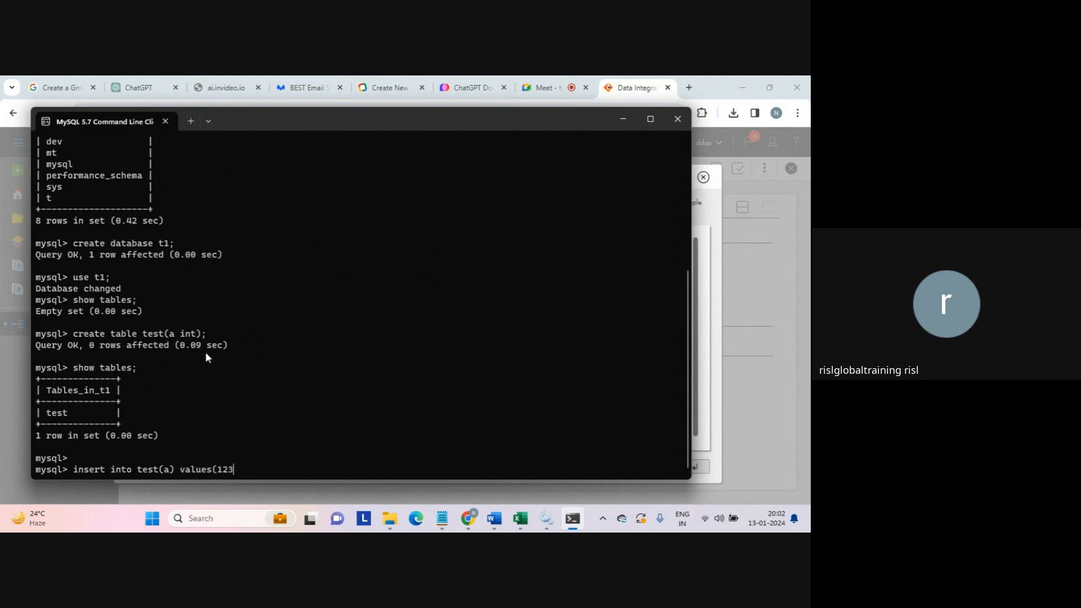
{"action": "key", "text": "Return"}
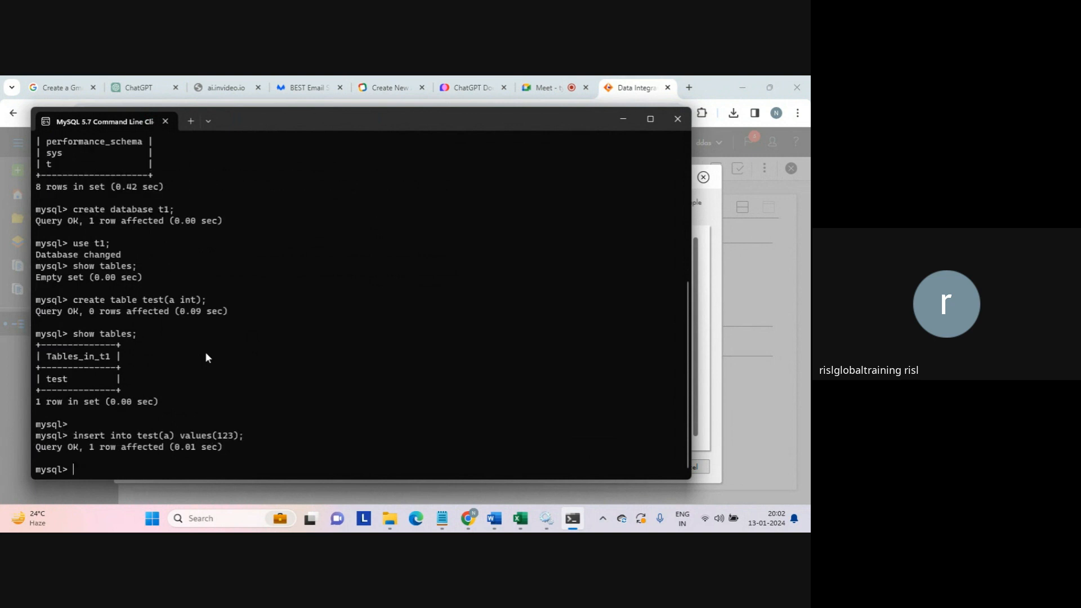
{"action": "type", "text": "commit;"}
{"action": "key", "text": "Return"}
{"action": "type", "text": "select"}
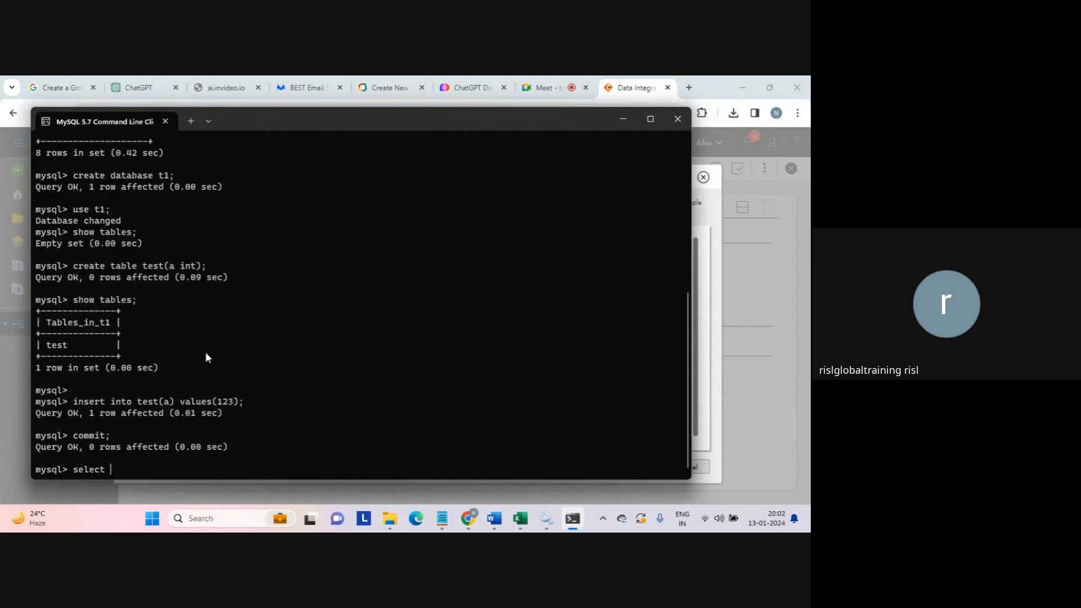
{"action": "type", "text": " * from test;"}
{"action": "key", "text": "Return"}
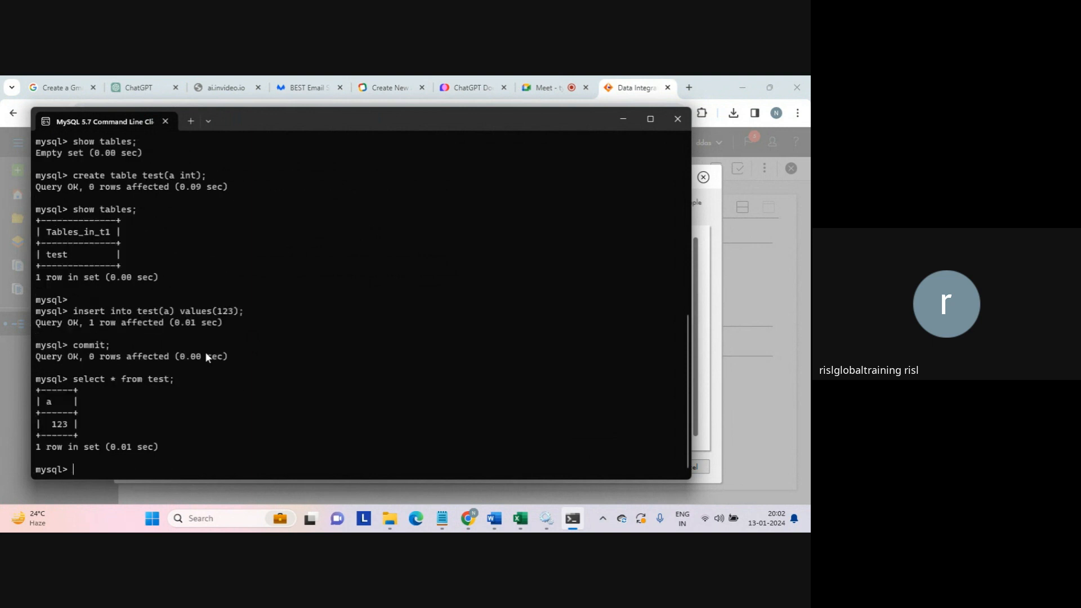
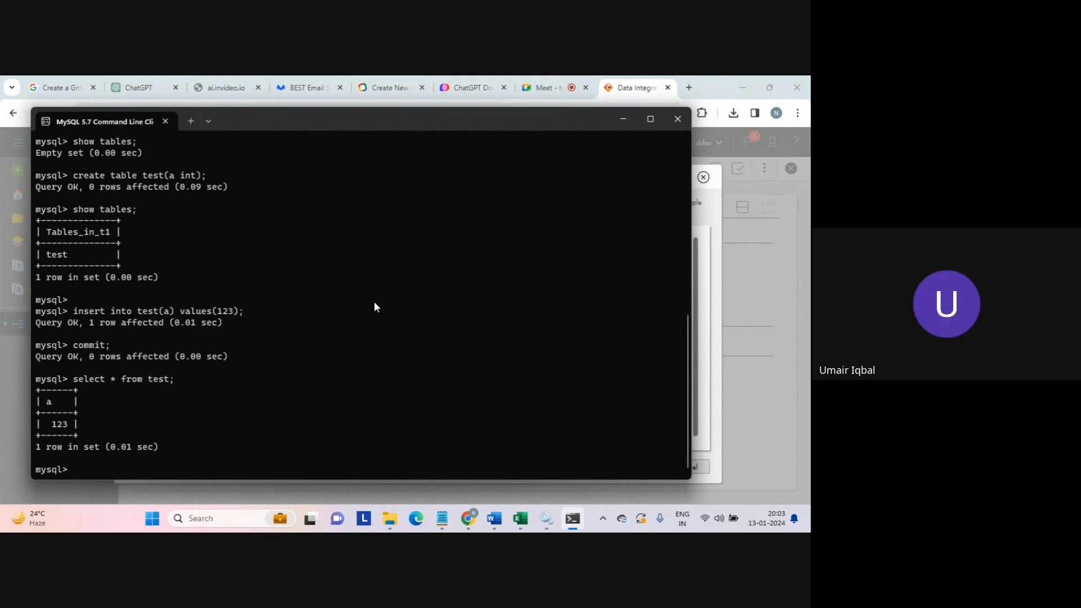
- Enter t1 as the Database Name in the new MySQL connection form
{"action": "left_click", "coordinate": [732, 375]}
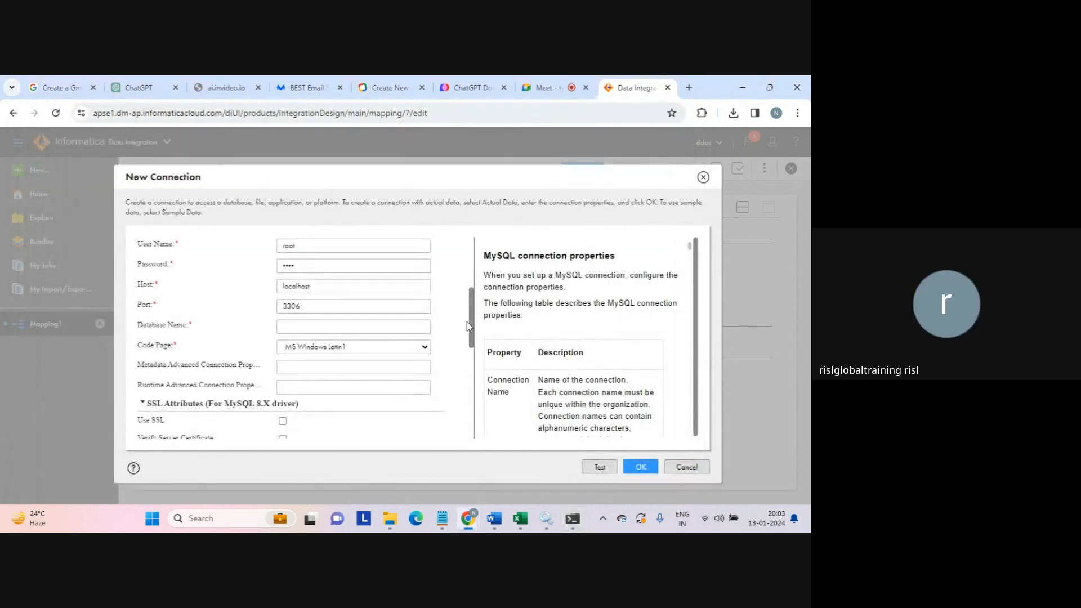
{"action": "mouse_move", "coordinate": [467, 322]}
{"action": "left_mouse_down"}
{"action": "mouse_move", "coordinate": [467, 389]}
{"action": "mouse_move", "coordinate": [462, 336]}
{"action": "left_mouse_up"}
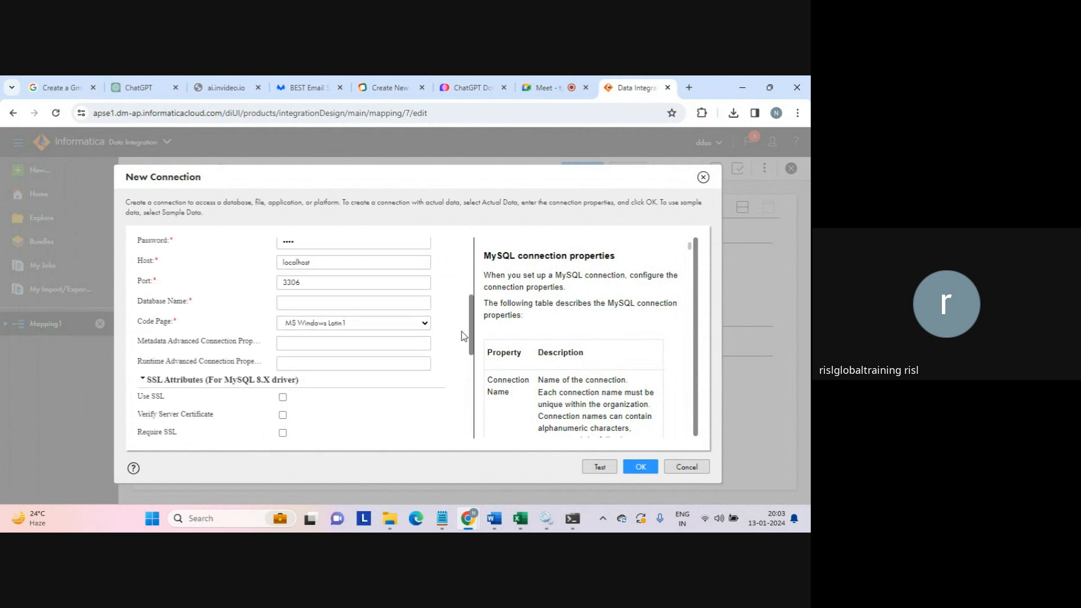
{"action": "left_click", "coordinate": [351, 305]}
{"action": "type", "text": "t"}
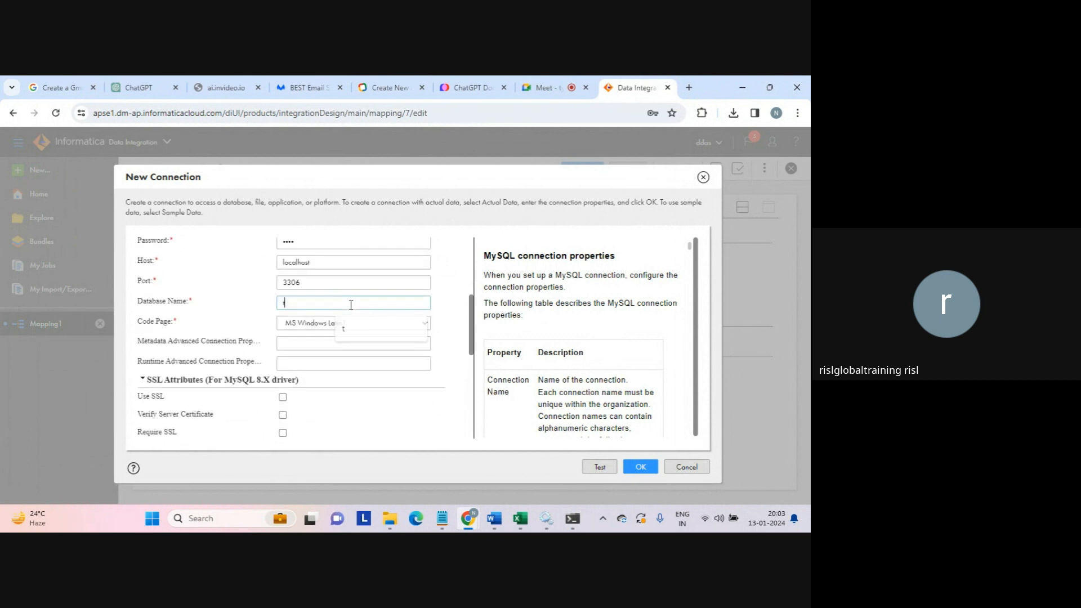
{"action": "type", "text": "1"}
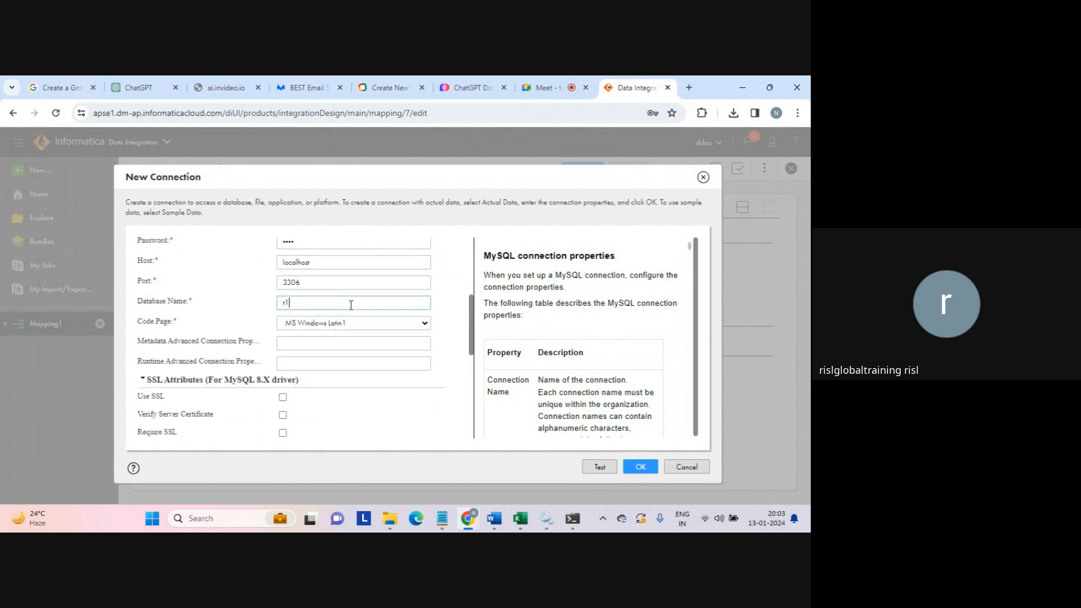
- Confirm the t1 database name in the MySQL terminal, then return to the top of the form
{"action": "left_click", "coordinate": [571, 521]}
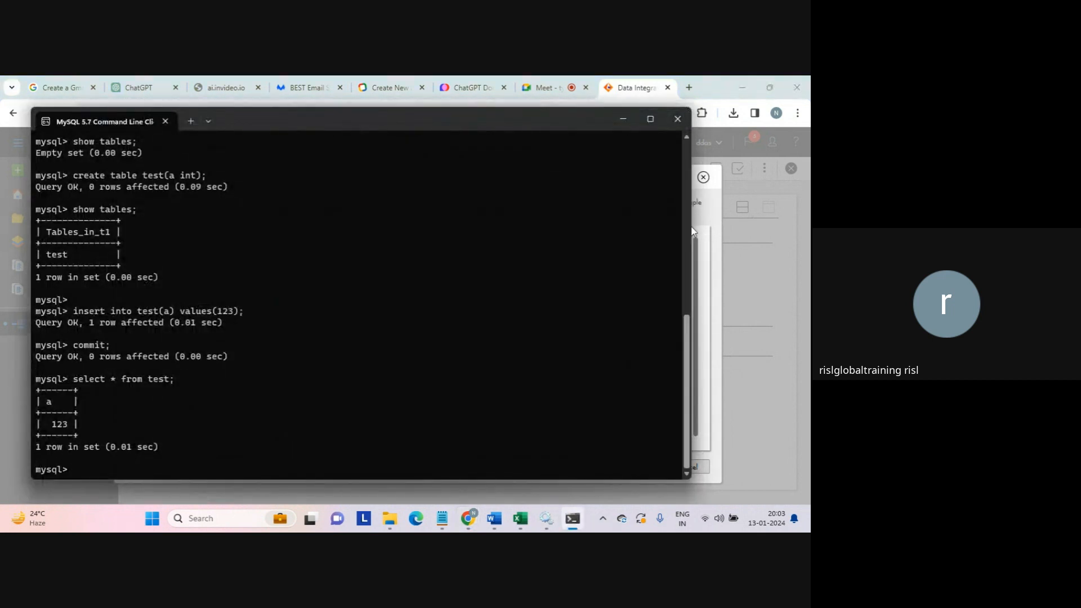
{"action": "scroll", "coordinate": [687, 136], "scroll_direction": "up", "scroll_amount": 7}
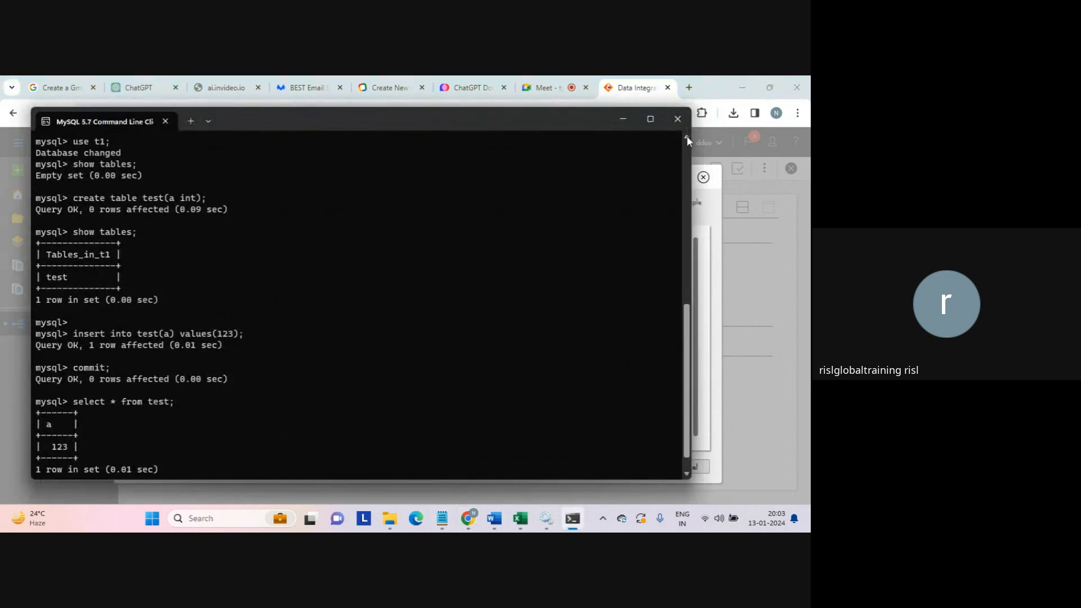
{"action": "left_click", "coordinate": [688, 138]}
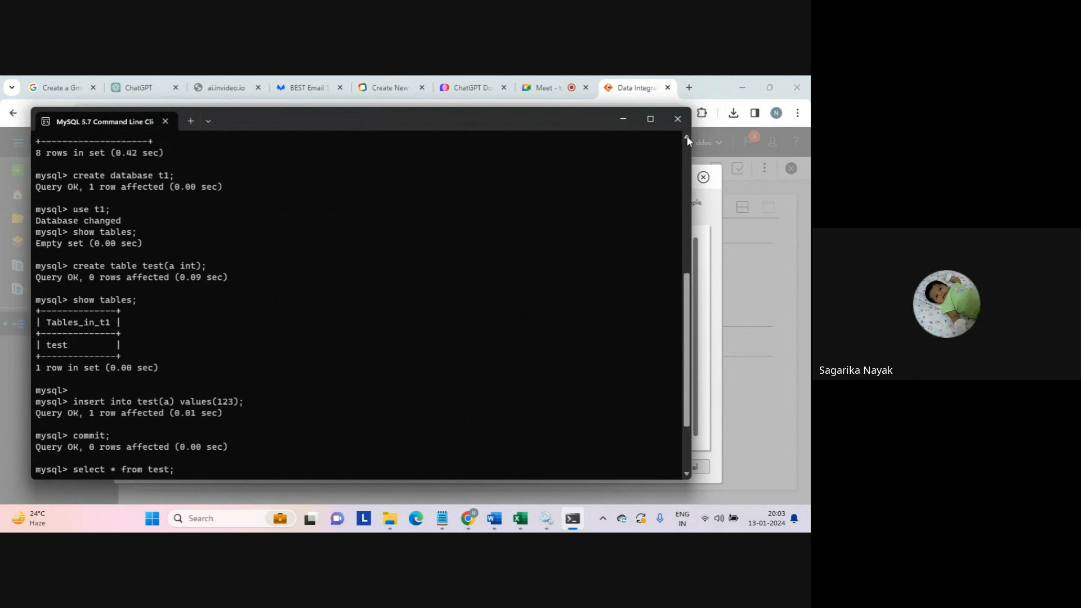
{"action": "left_click", "coordinate": [687, 139]}
{"action": "left_click_drag", "start_coordinate": [154, 186], "coordinate": [178, 186]}
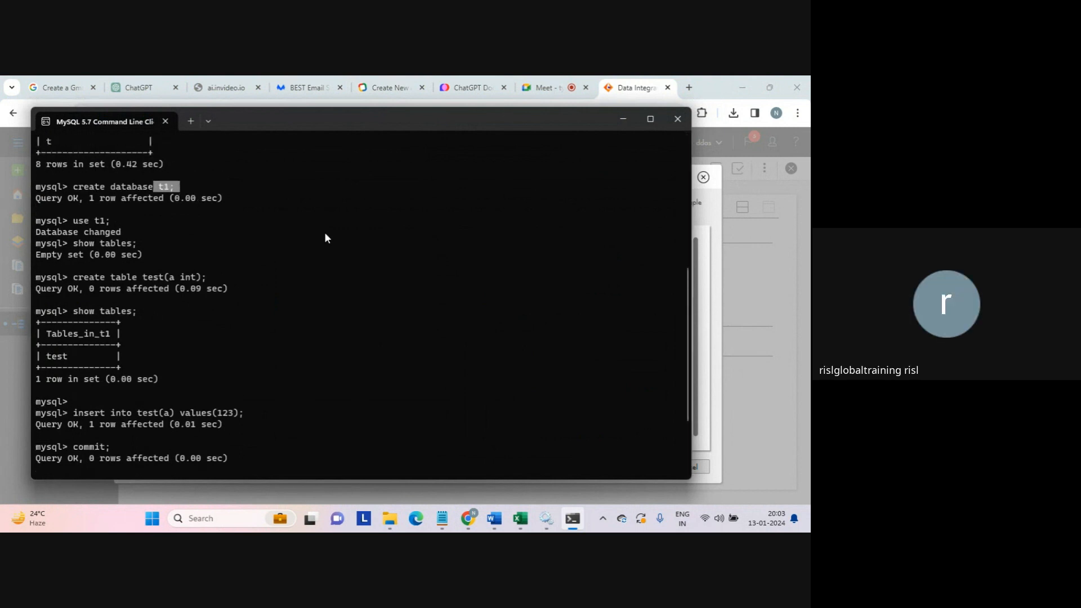
{"action": "left_click", "coordinate": [716, 407]}
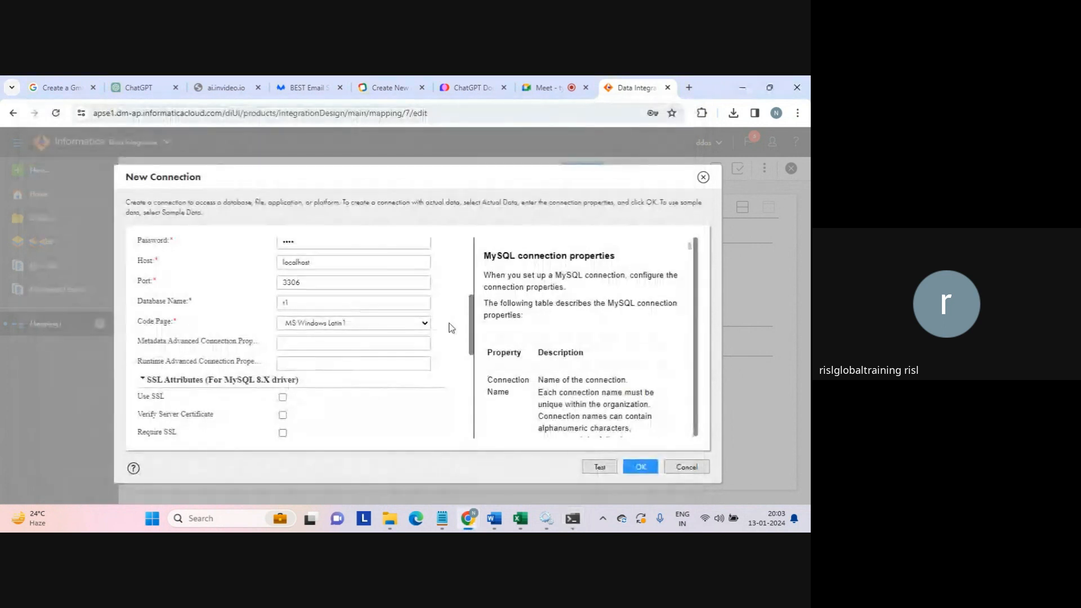
{"action": "mouse_move", "coordinate": [472, 332]}
{"action": "left_mouse_down"}
{"action": "mouse_move", "coordinate": [463, 415]}
{"action": "mouse_move", "coordinate": [456, 329]}
{"action": "left_mouse_up"}
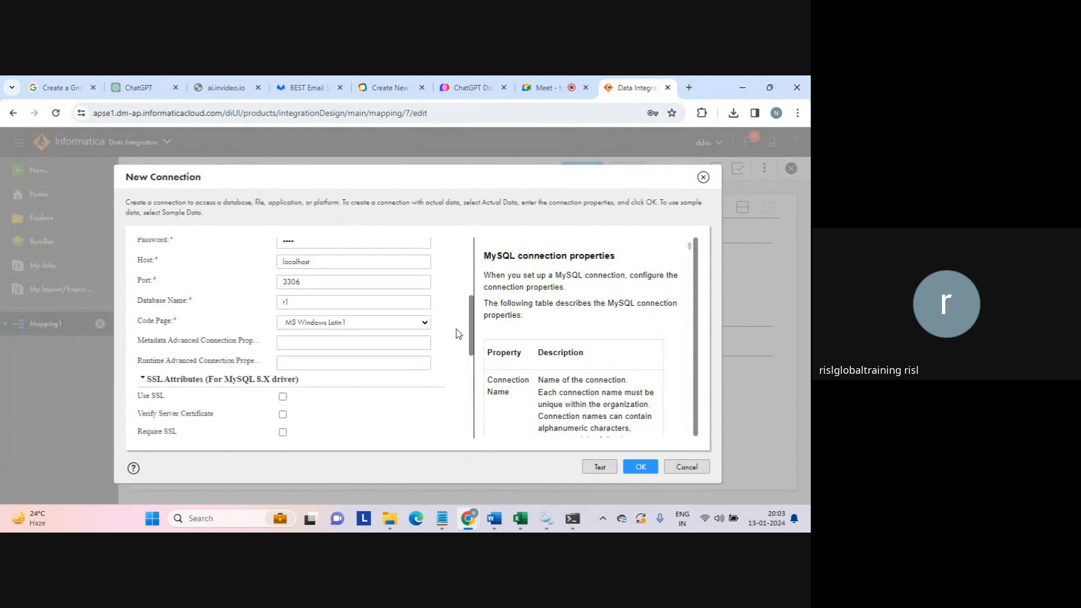
{"action": "scroll", "coordinate": [450, 254], "scroll_direction": "up", "scroll_amount": 4}
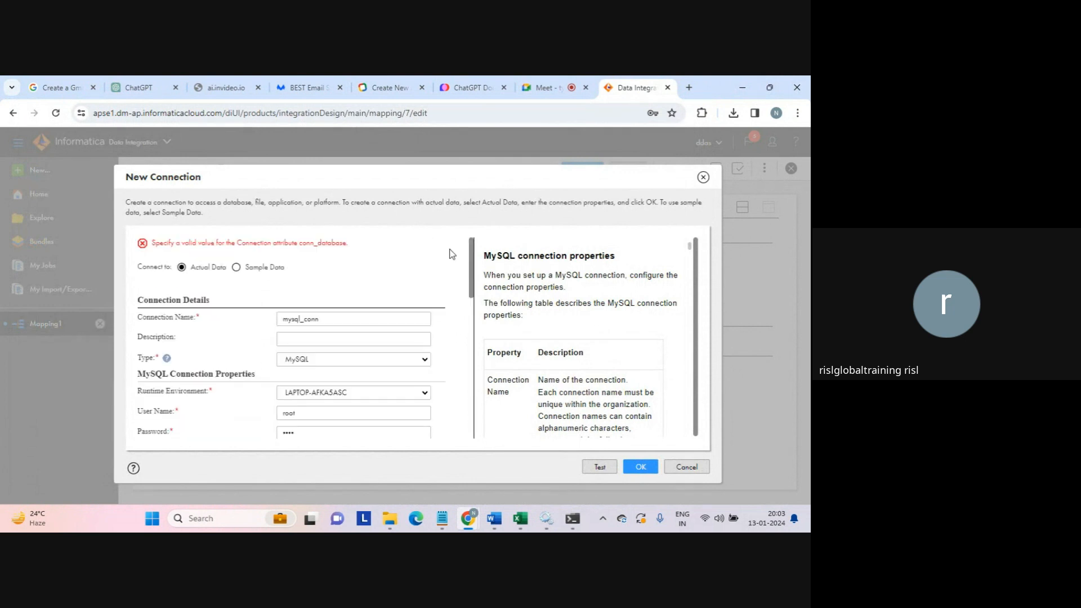
- Test the mysql_conn connection and confirm the success message
{"action": "left_click", "coordinate": [599, 467]}
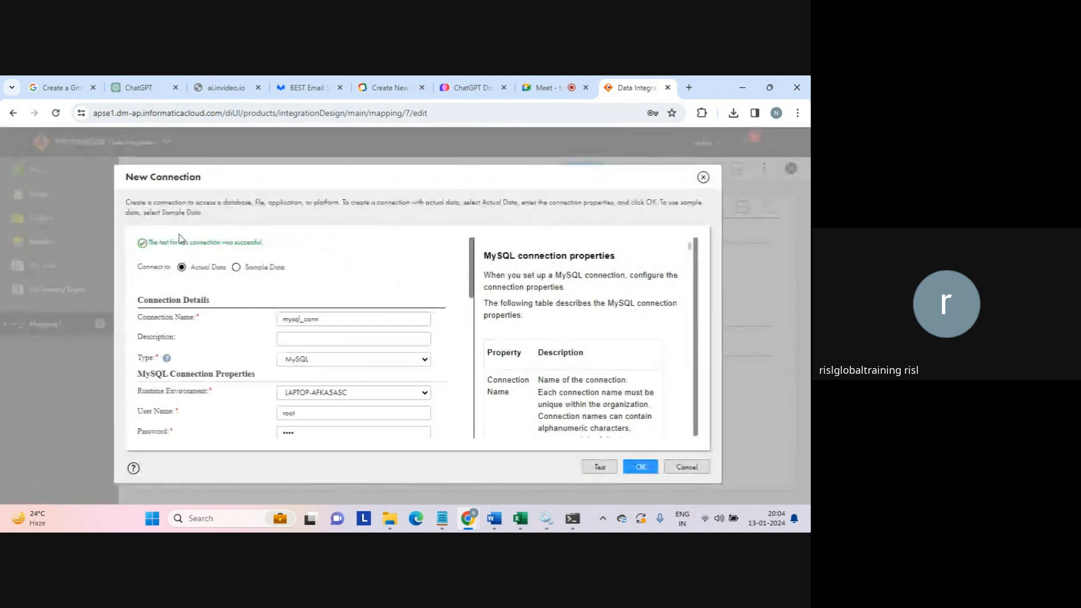
{"action": "left_click_drag", "start_coordinate": [161, 243], "coordinate": [282, 242]}
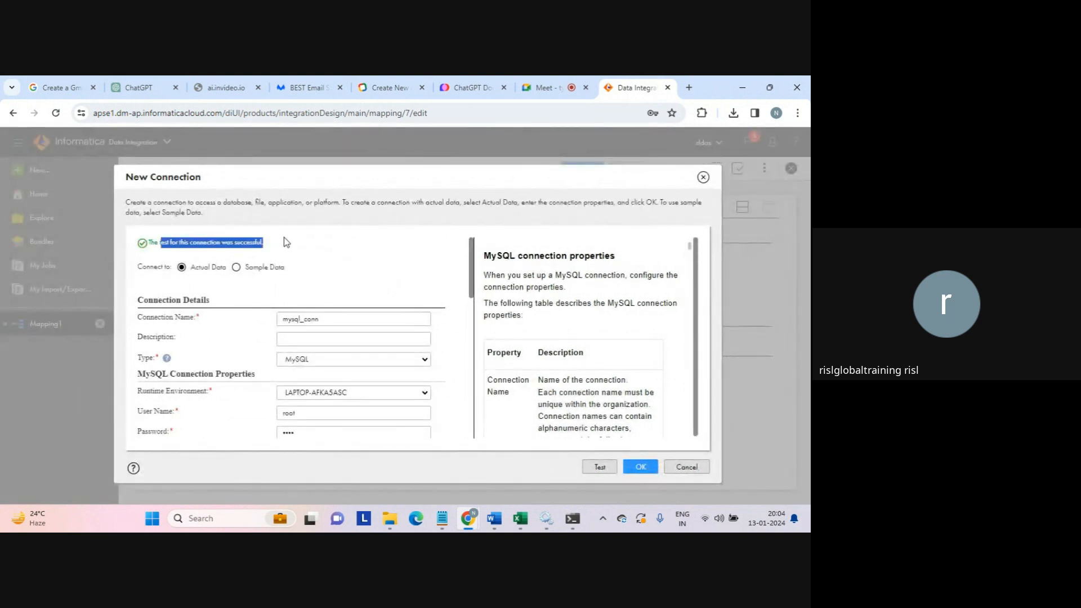
{"action": "left_click", "coordinate": [286, 243]}
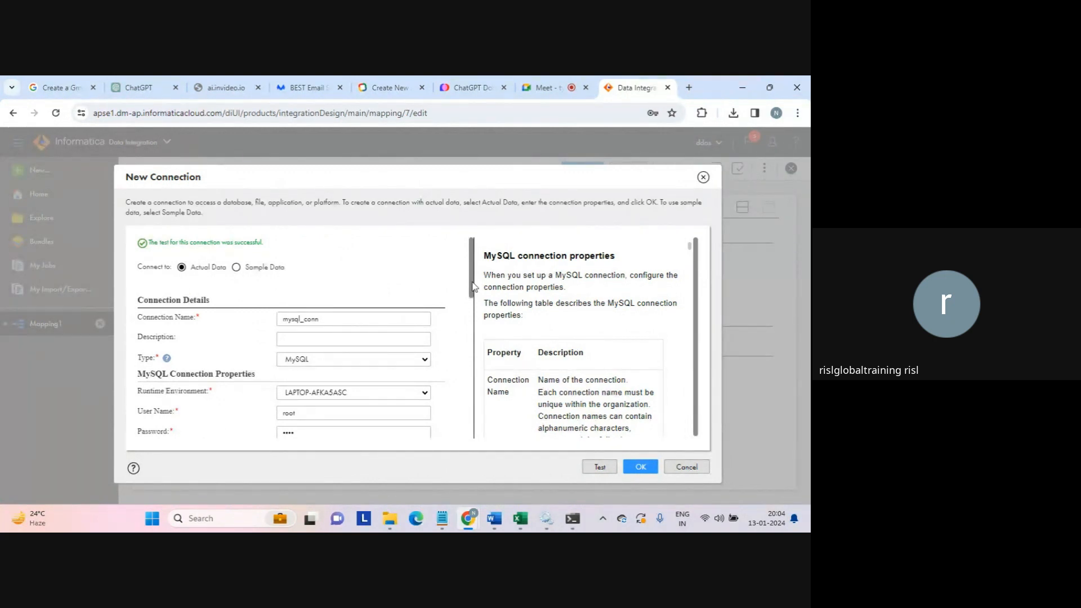
- Save mysql_conn, dismiss Chrome's password warning and decline saving the password
{"action": "left_click", "coordinate": [640, 467]}
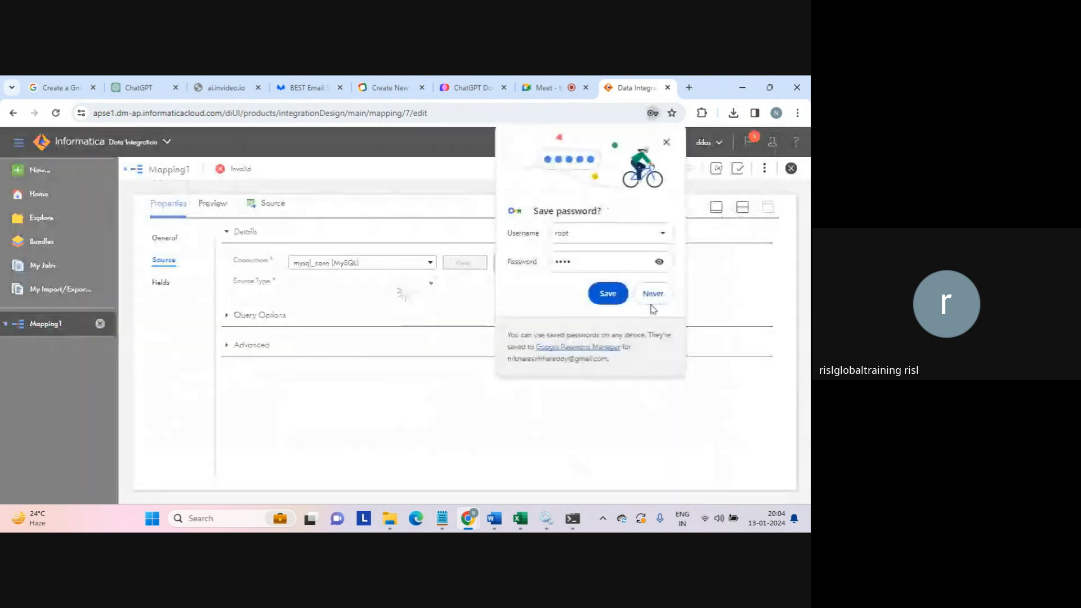
{"action": "left_click", "coordinate": [610, 292]}
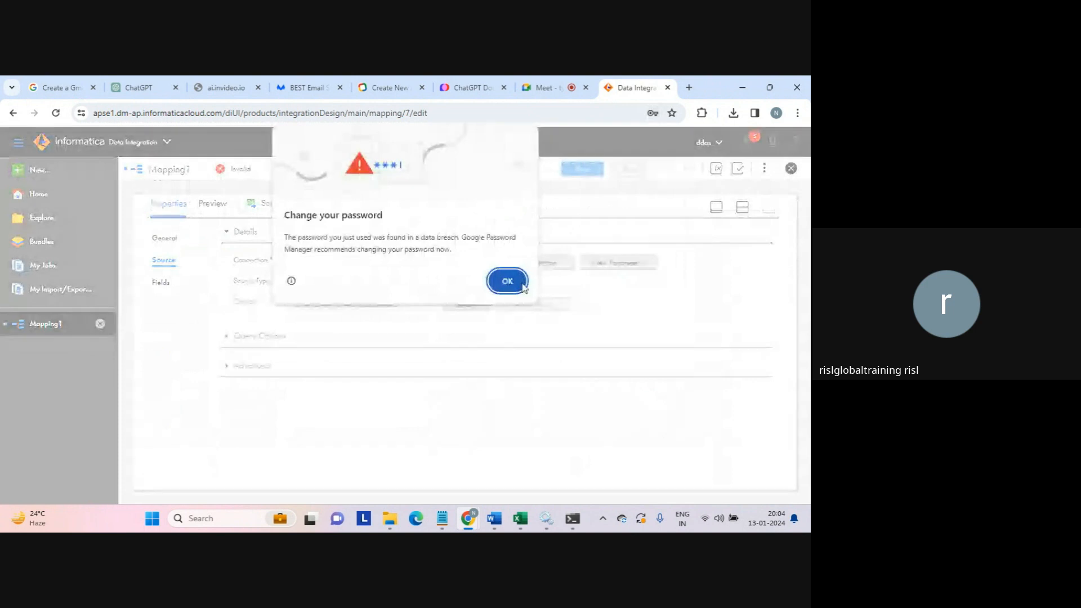
{"action": "left_click", "coordinate": [507, 280]}
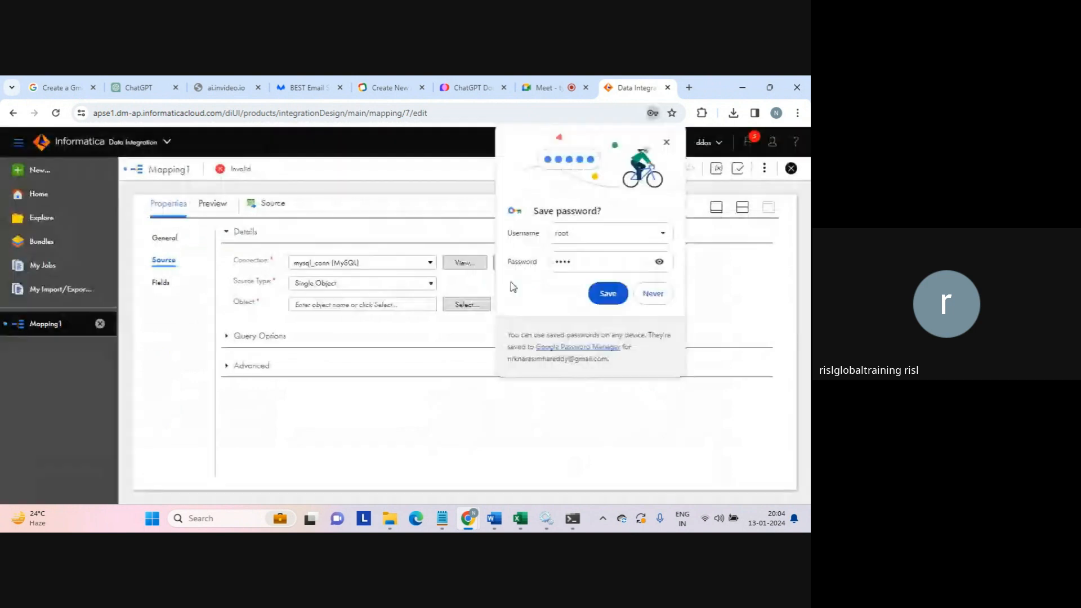
{"action": "left_click", "coordinate": [654, 294]}
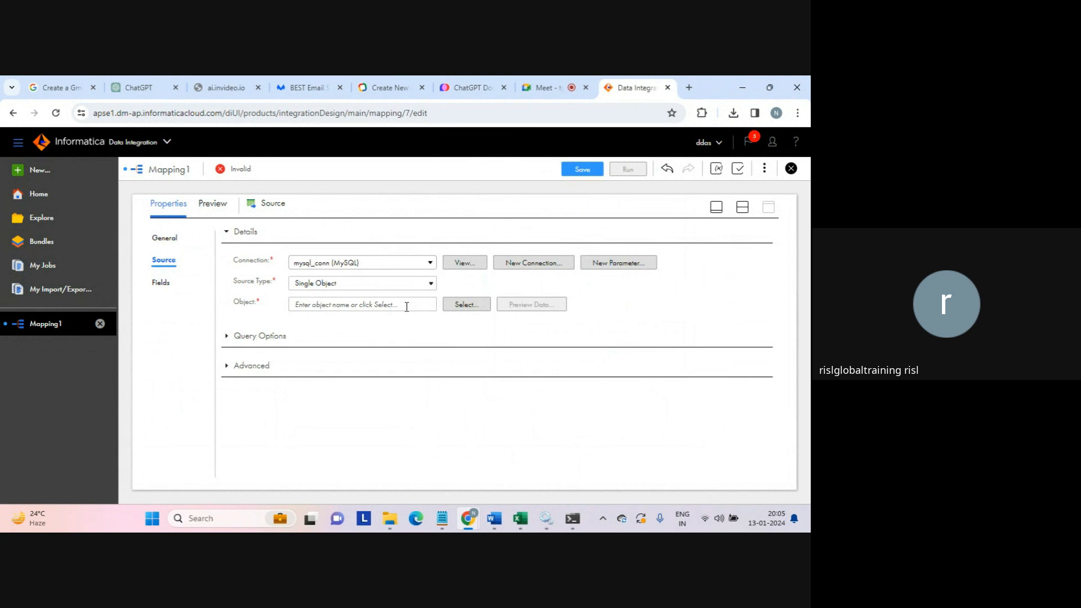
{"action": "left_click", "coordinate": [458, 304]}
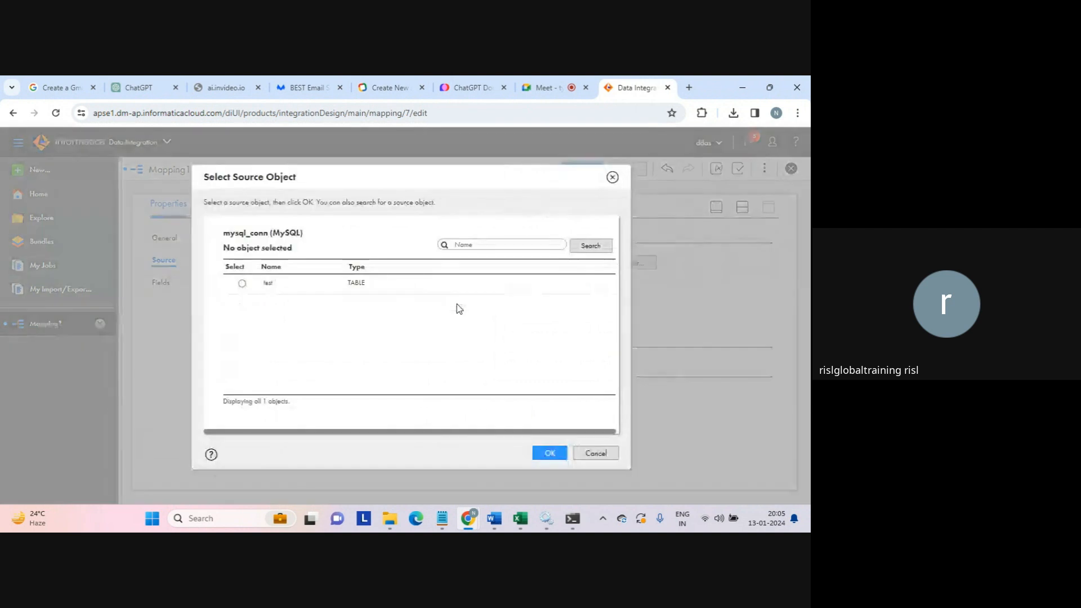
- Choose the test table as the Source object after checking its name in the MySQL terminal
{"action": "left_click", "coordinate": [244, 284]}
{"action": "left_click", "coordinate": [572, 518]}
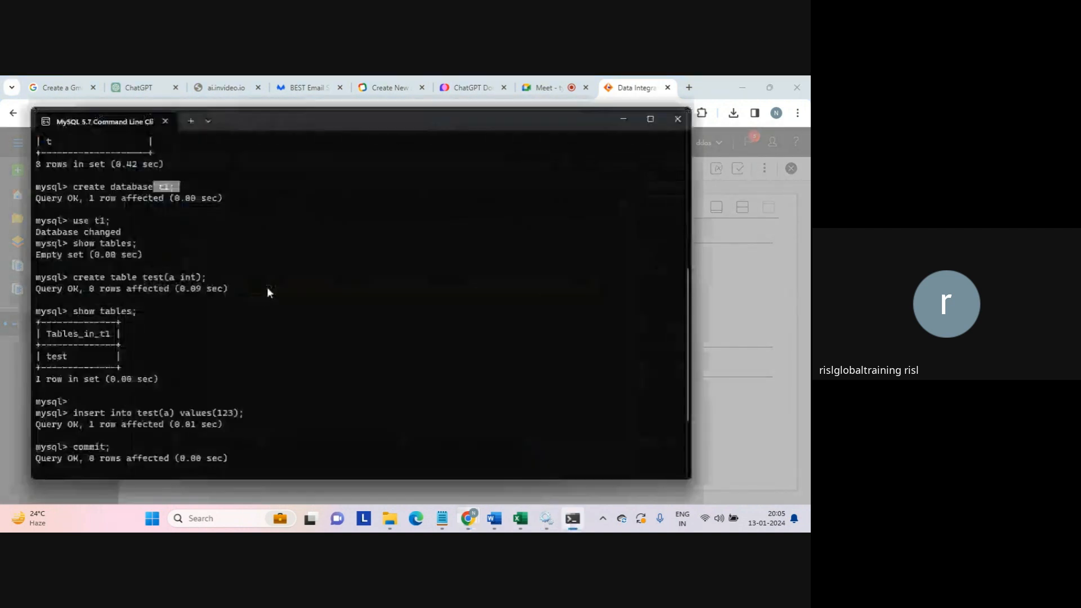
{"action": "left_click", "coordinate": [47, 358]}
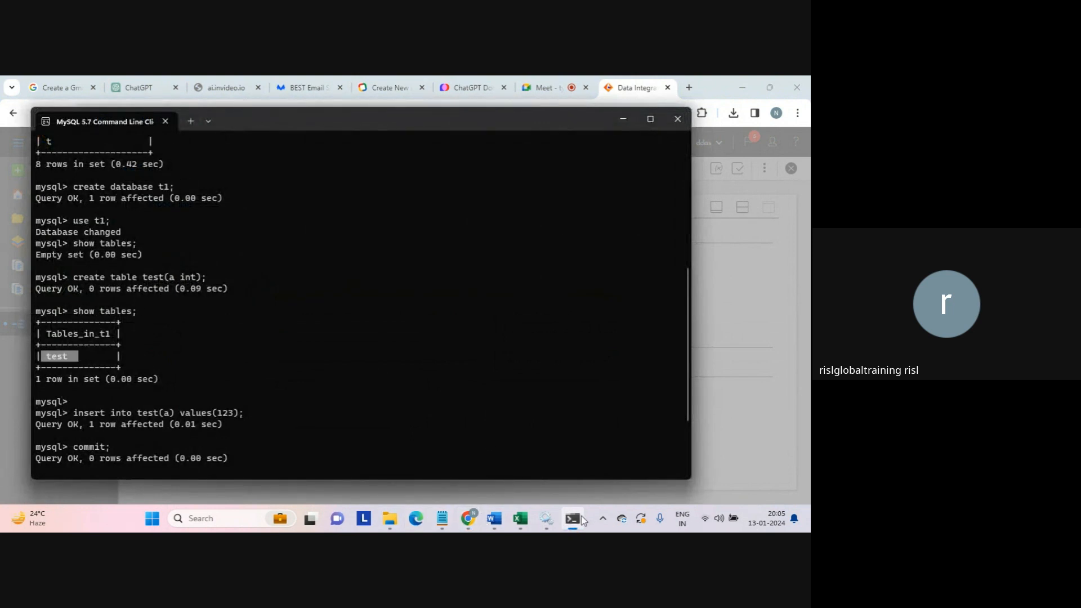
{"action": "mouse_move", "coordinate": [471, 520]}
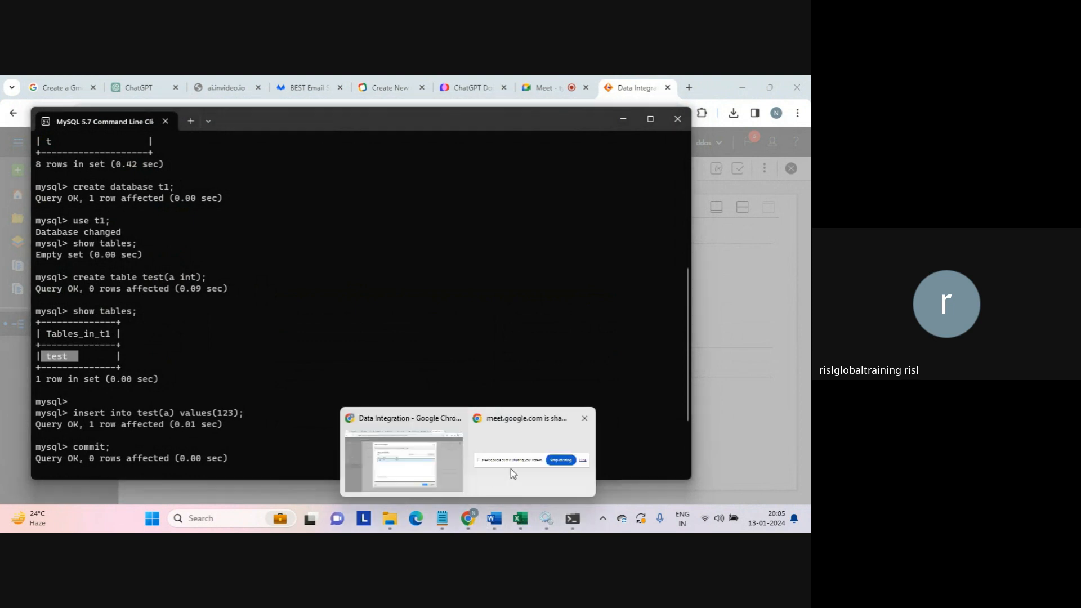
{"action": "left_click", "coordinate": [417, 463]}
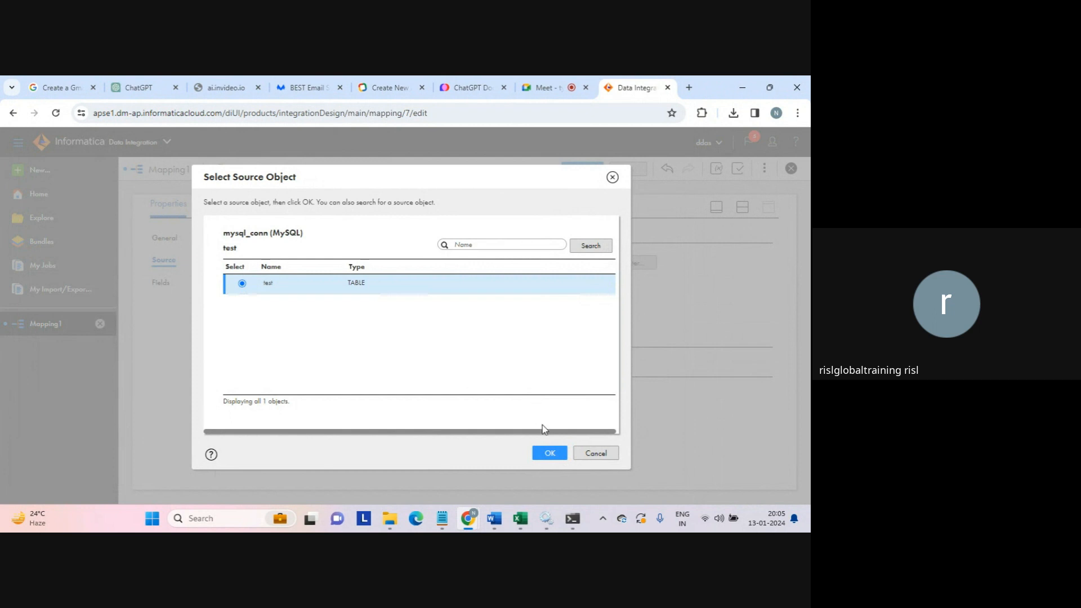
{"action": "left_click", "coordinate": [550, 454]}
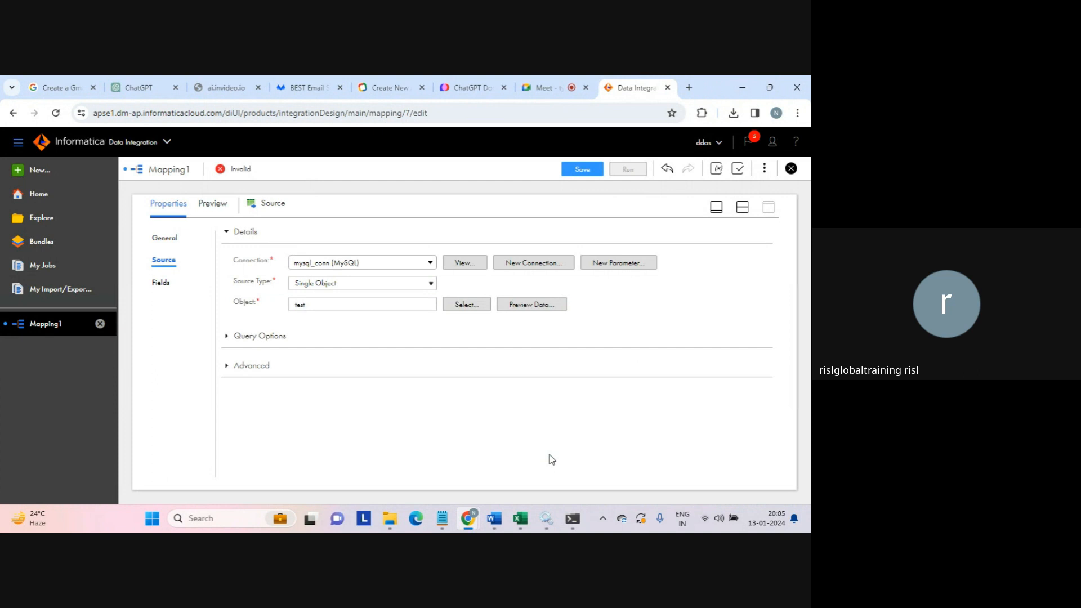
- Preview the test table, match its value 123 against the MySQL select result, and close the preview
{"action": "left_click", "coordinate": [530, 304]}
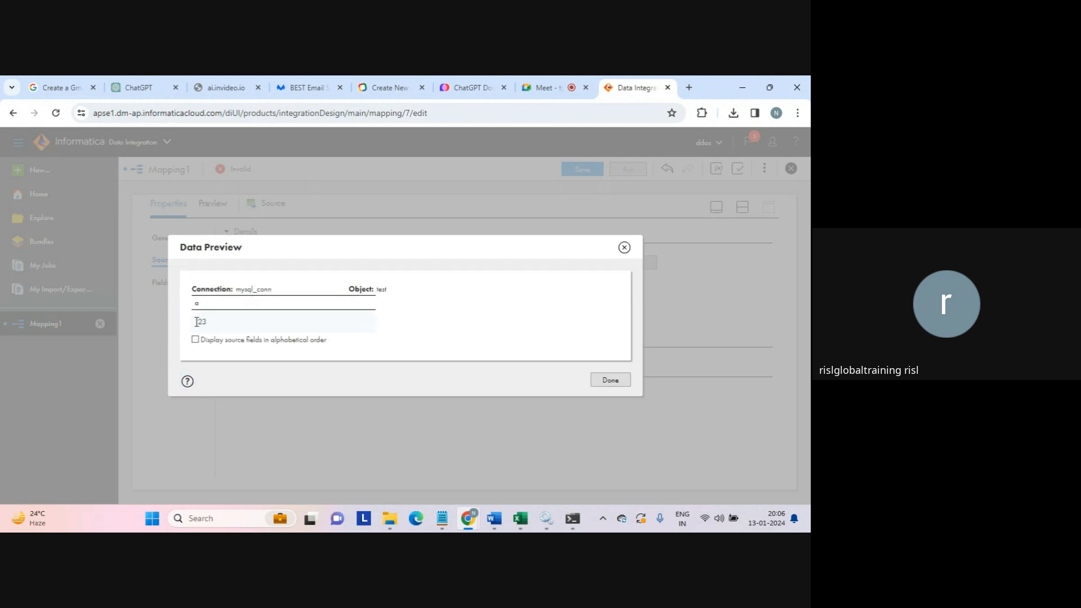
{"action": "left_click_drag", "start_coordinate": [196, 321], "coordinate": [236, 327]}
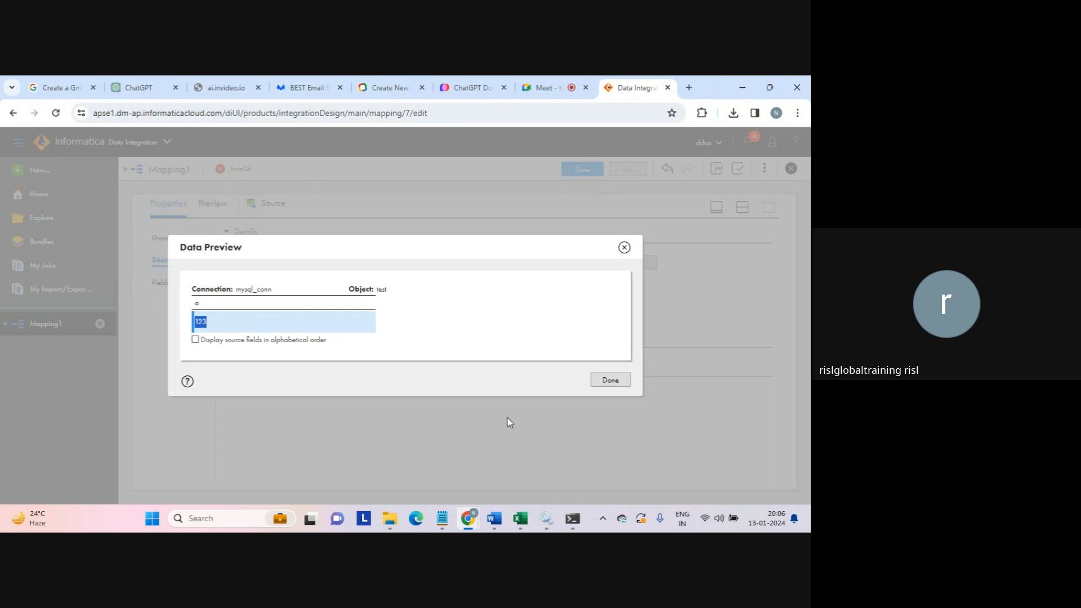
{"action": "mouse_move", "coordinate": [577, 523]}
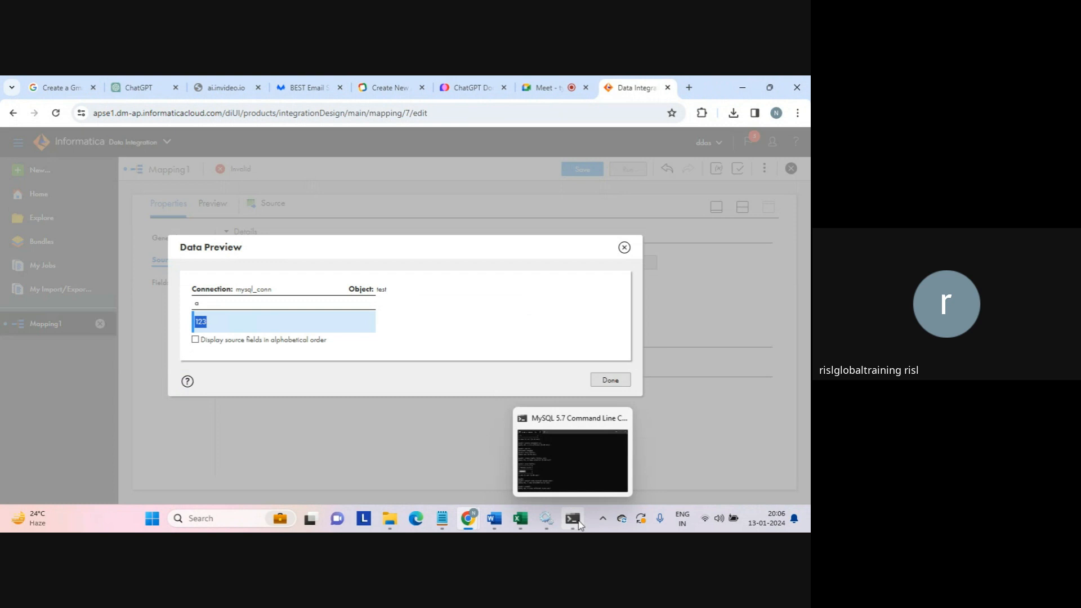
{"action": "left_click", "coordinate": [569, 477]}
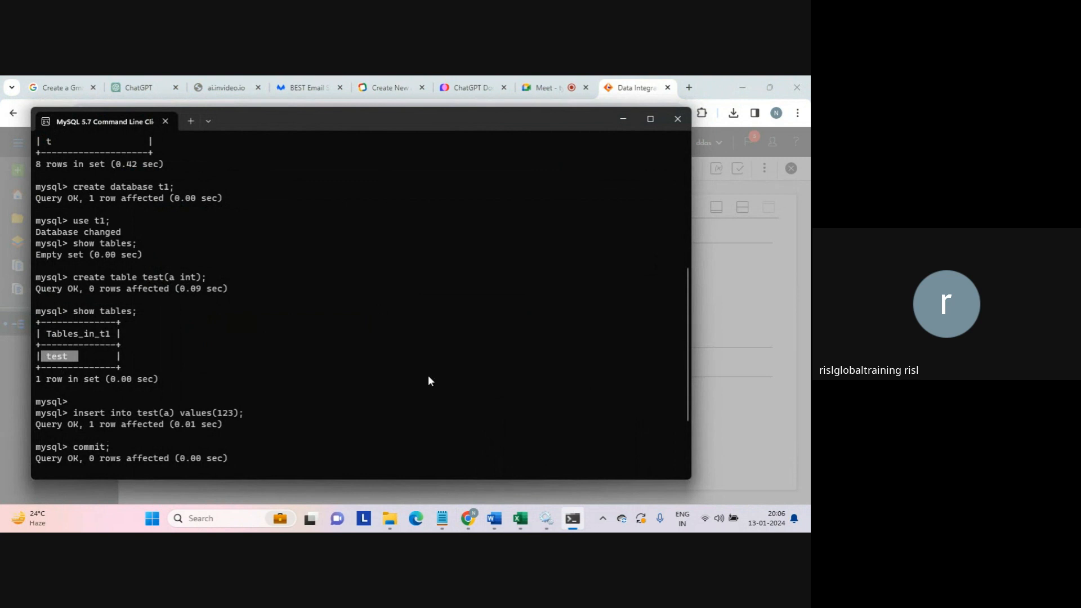
{"action": "key", "text": "Return"}
{"action": "key", "text": "Return"}
{"action": "key", "text": "Return"}
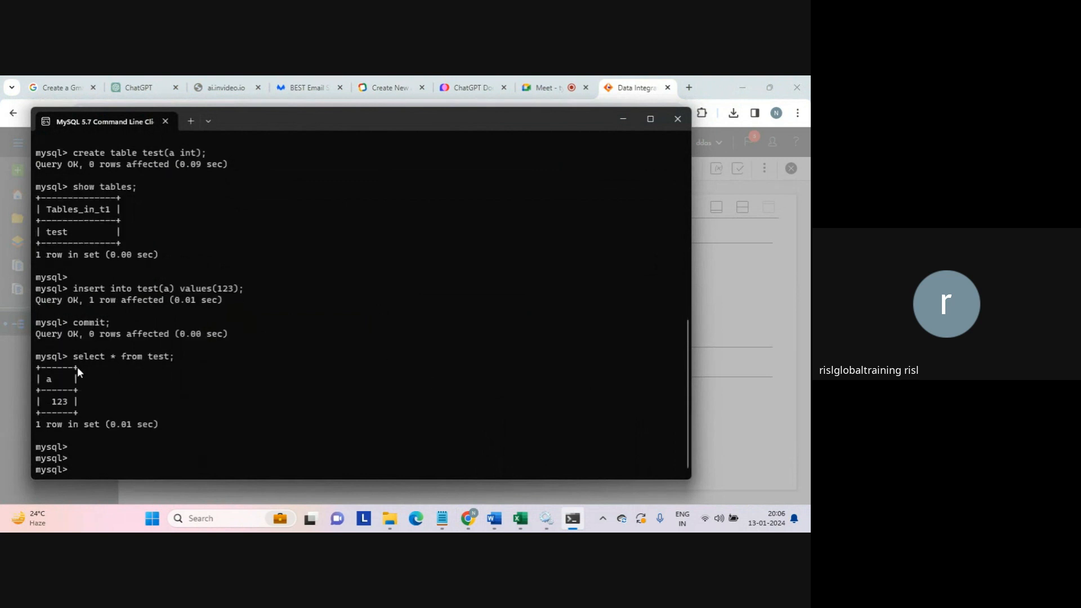
{"action": "left_click_drag", "start_coordinate": [73, 357], "coordinate": [154, 358]}
{"action": "left_click_drag", "start_coordinate": [49, 403], "coordinate": [72, 403]}
{"action": "mouse_move", "coordinate": [474, 518]}
{"action": "left_click", "coordinate": [447, 482]}
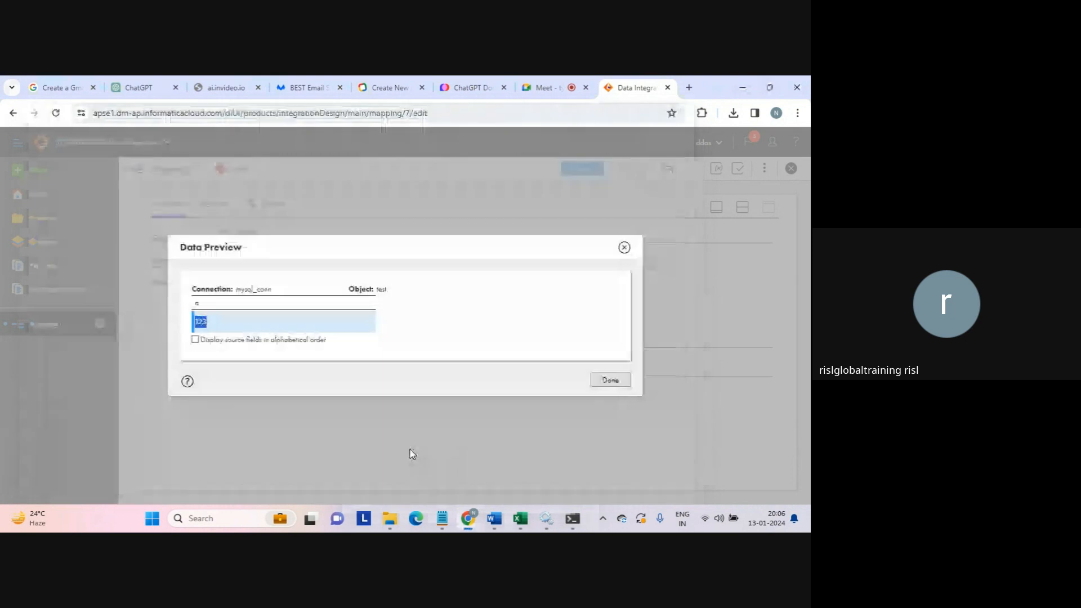
{"action": "left_click", "coordinate": [506, 331]}
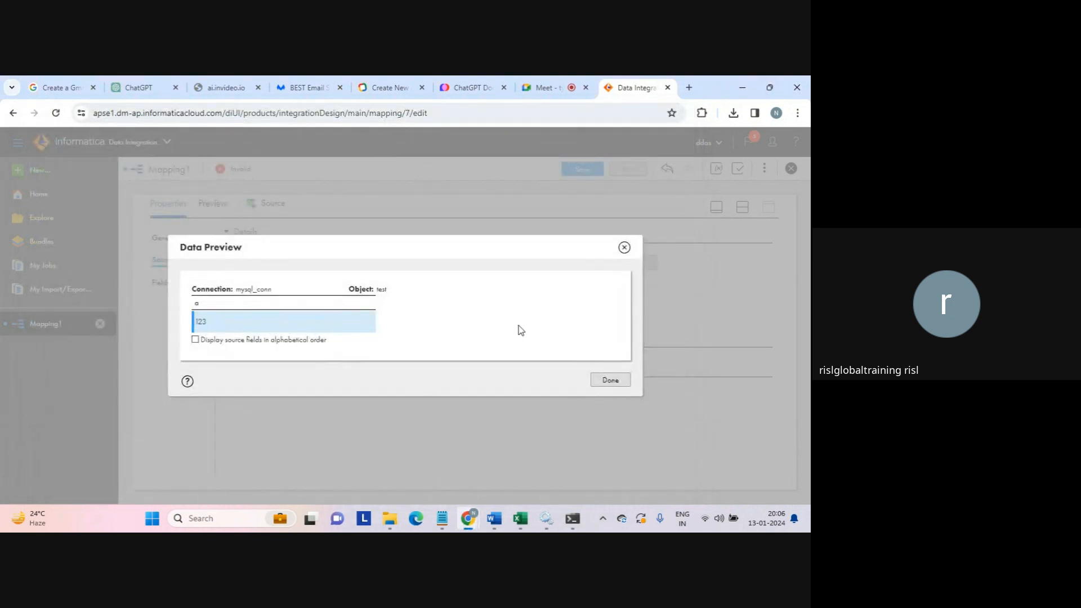
{"action": "left_click", "coordinate": [610, 380]}
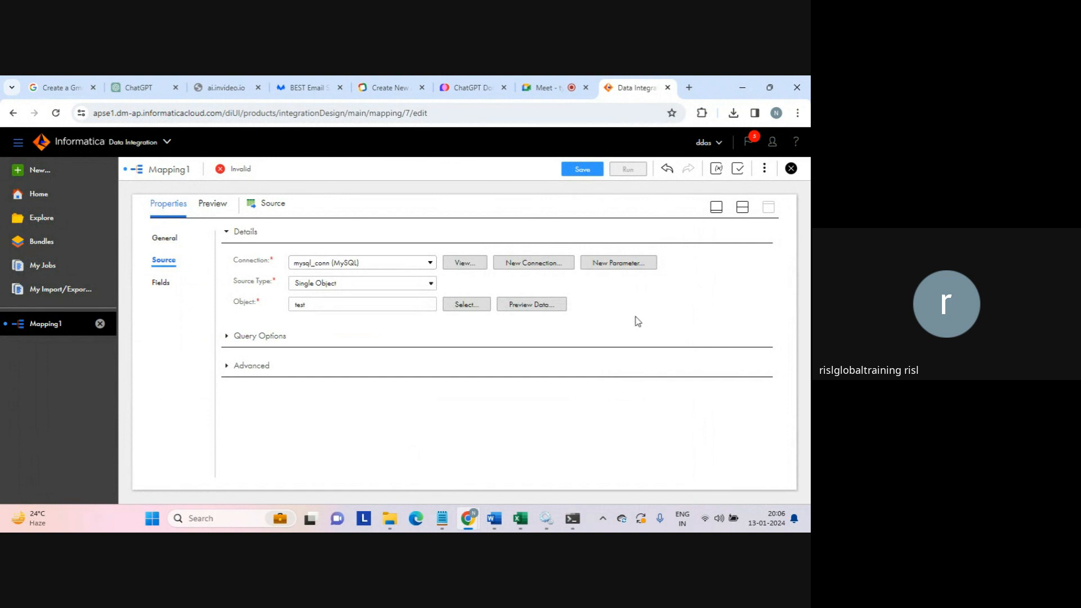
- Set the Target's connection to target_connection (Flat File)
{"action": "left_click", "coordinate": [742, 207]}
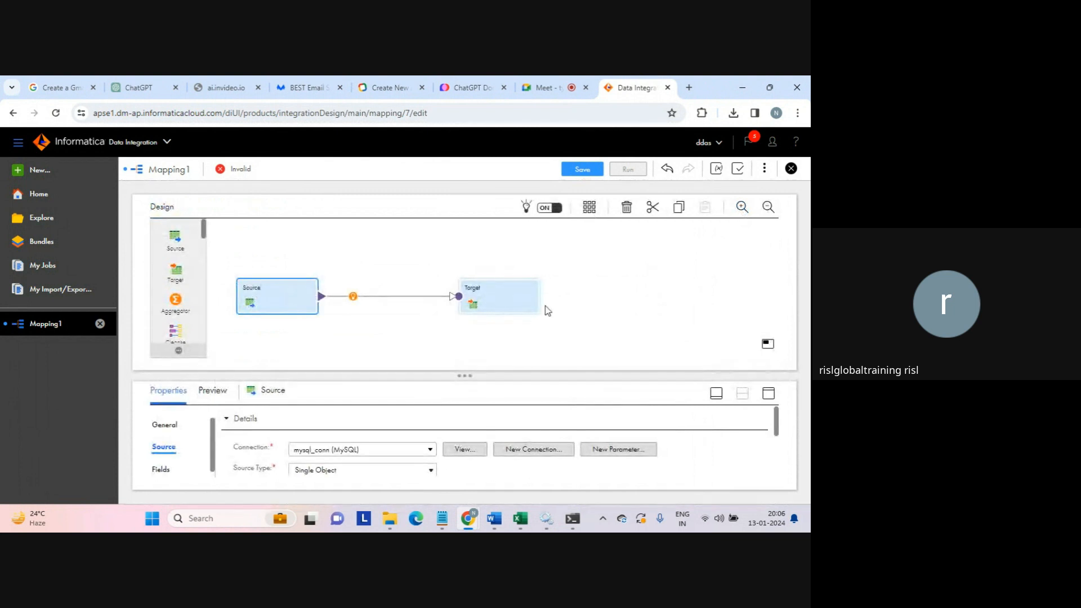
{"action": "left_click", "coordinate": [497, 301]}
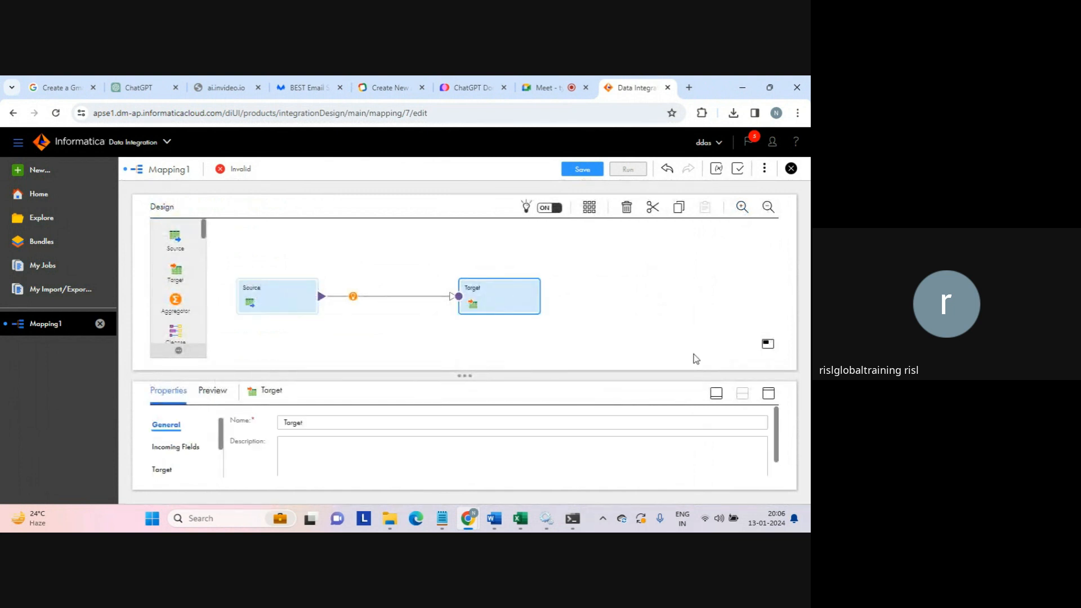
{"action": "left_click", "coordinate": [768, 393]}
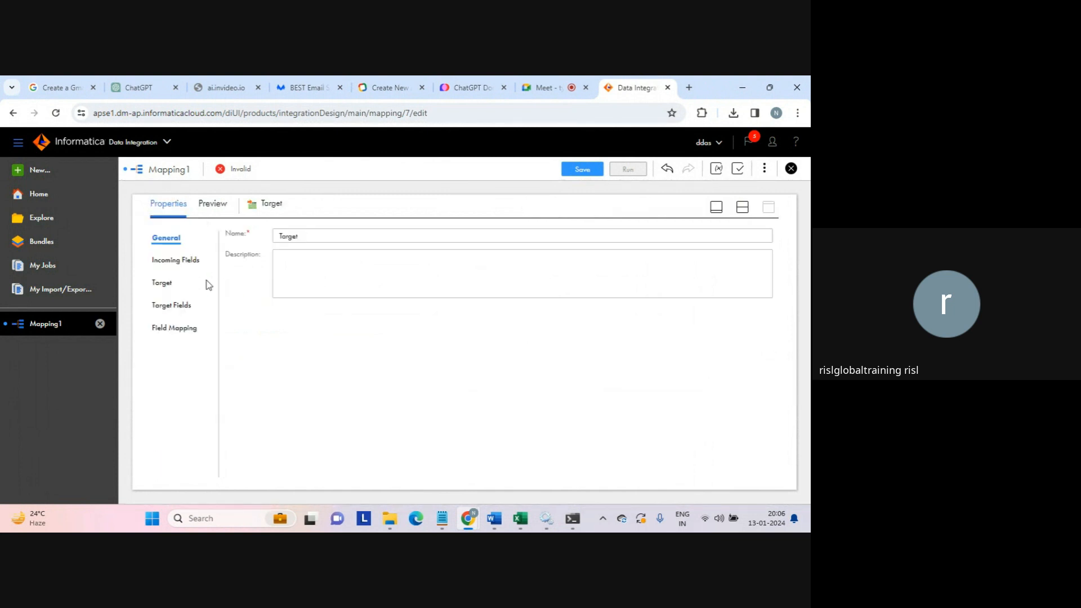
{"action": "left_click", "coordinate": [163, 283]}
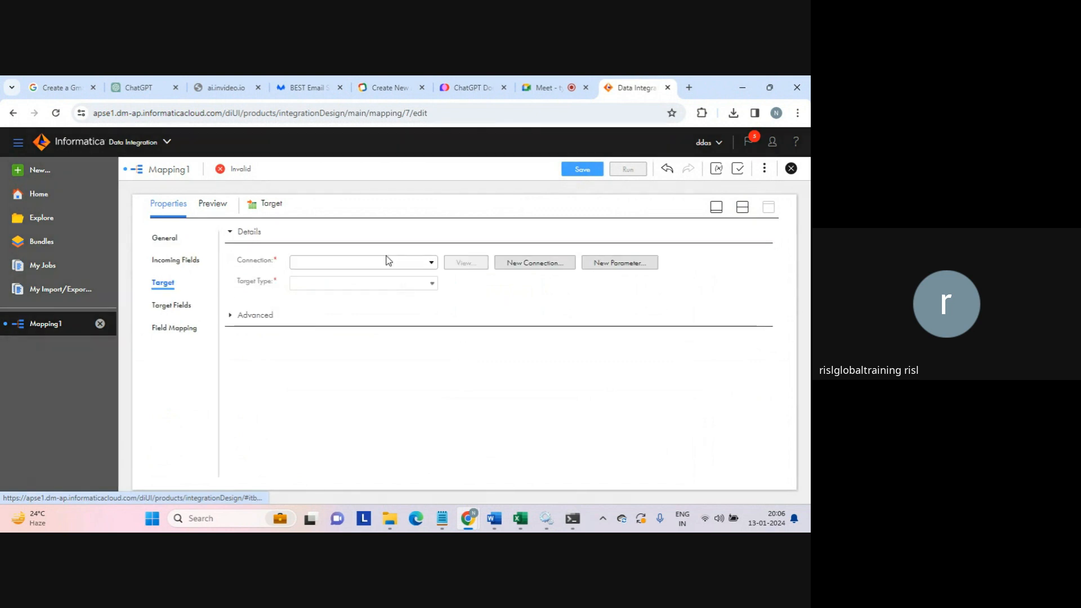
{"action": "left_click", "coordinate": [432, 265]}
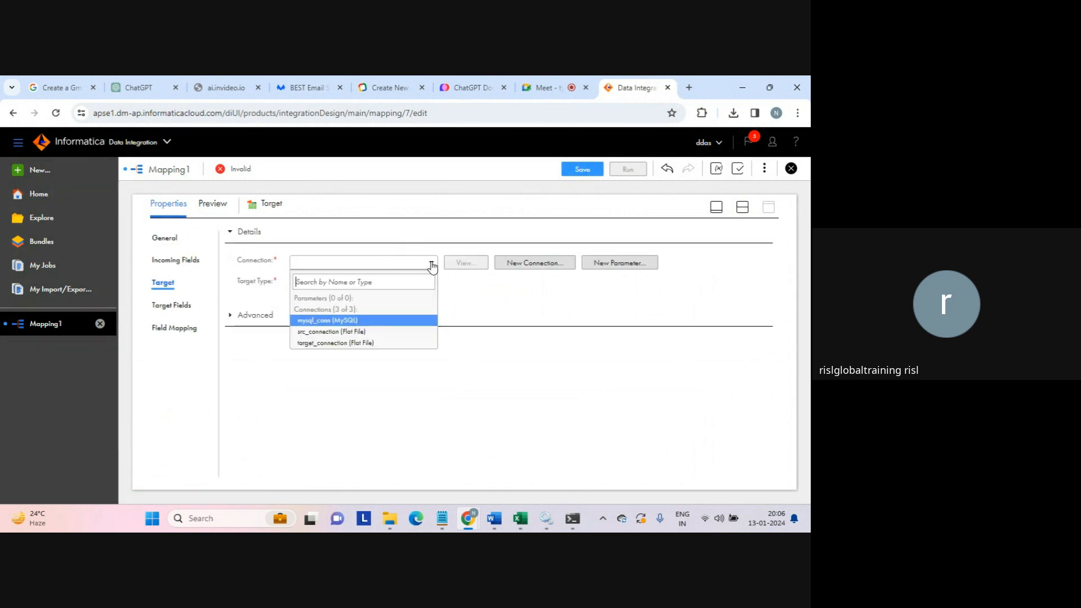
{"action": "left_click", "coordinate": [352, 343]}
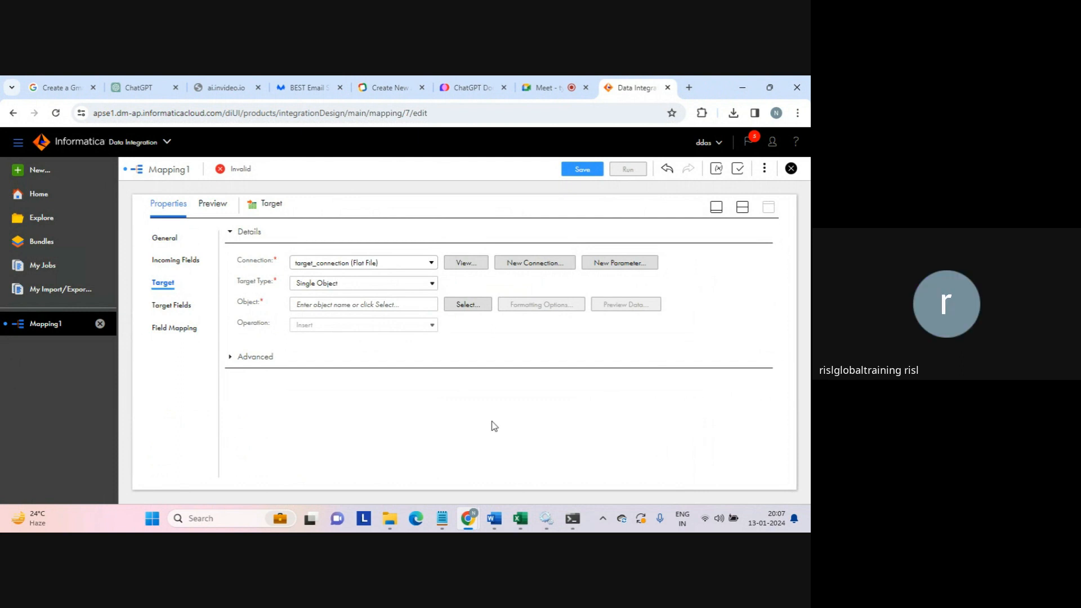
- After checking the MySQL window, return to the Target settings and open the target object chooser
{"action": "left_click", "coordinate": [221, 518]}
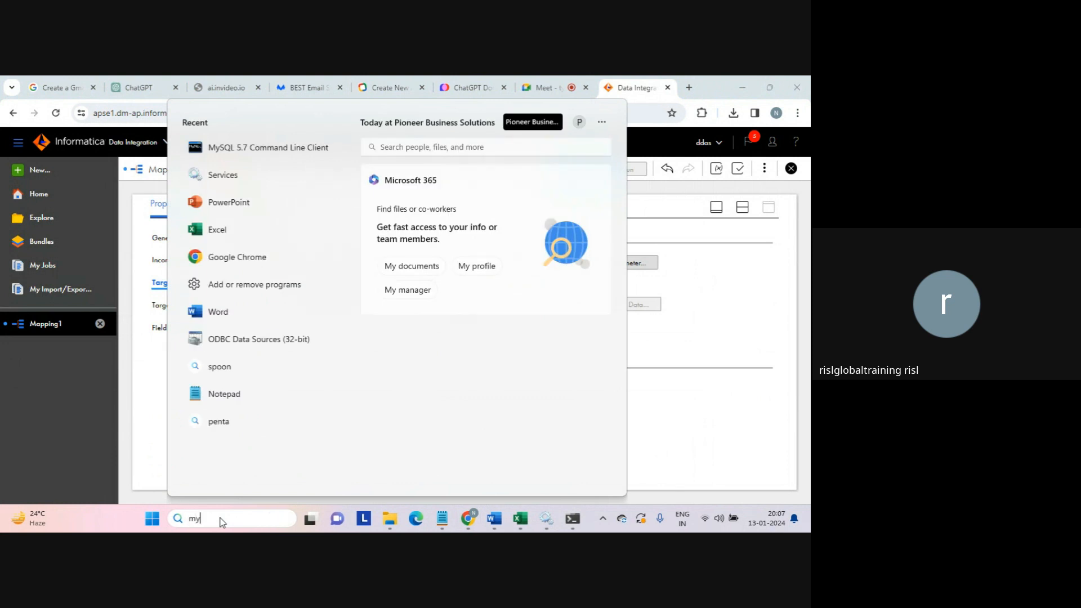
{"action": "type", "text": "mysql wo"}
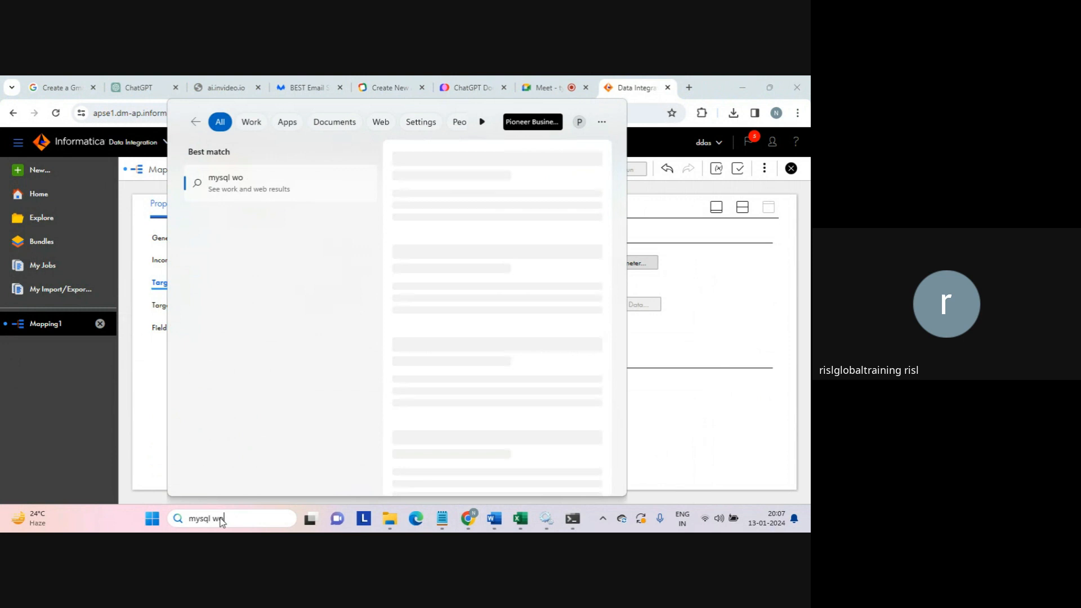
{"action": "key", "text": "Escape"}
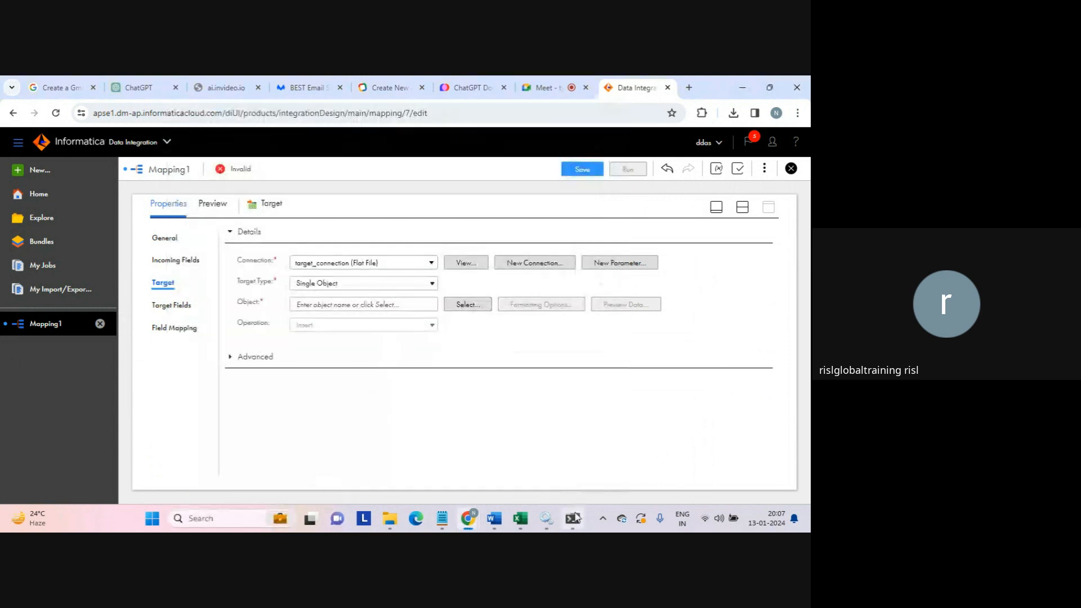
{"action": "left_click", "coordinate": [574, 518]}
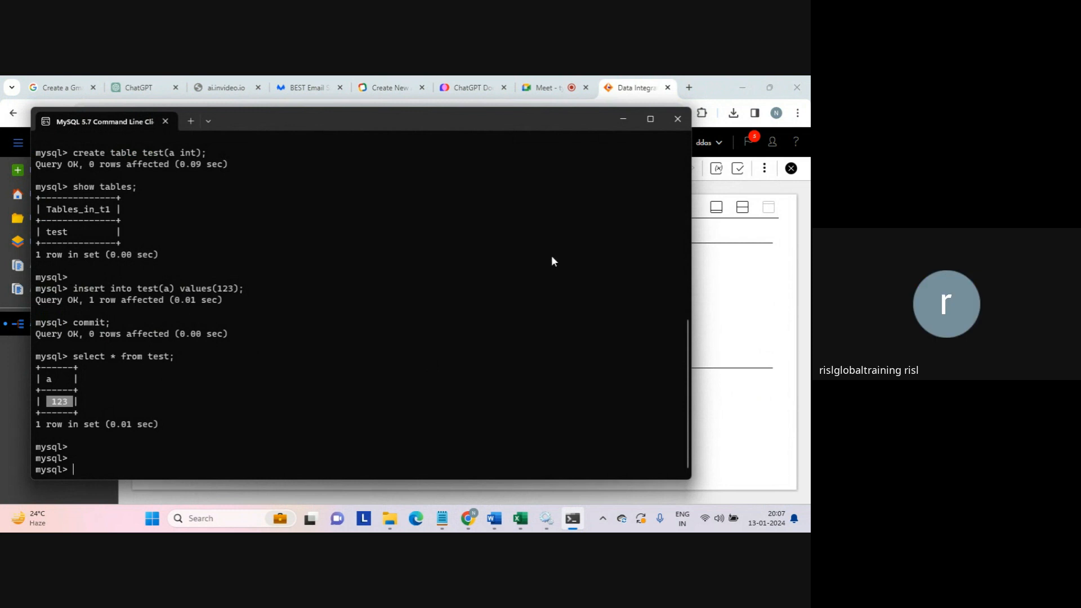
{"action": "left_click", "coordinate": [721, 290]}
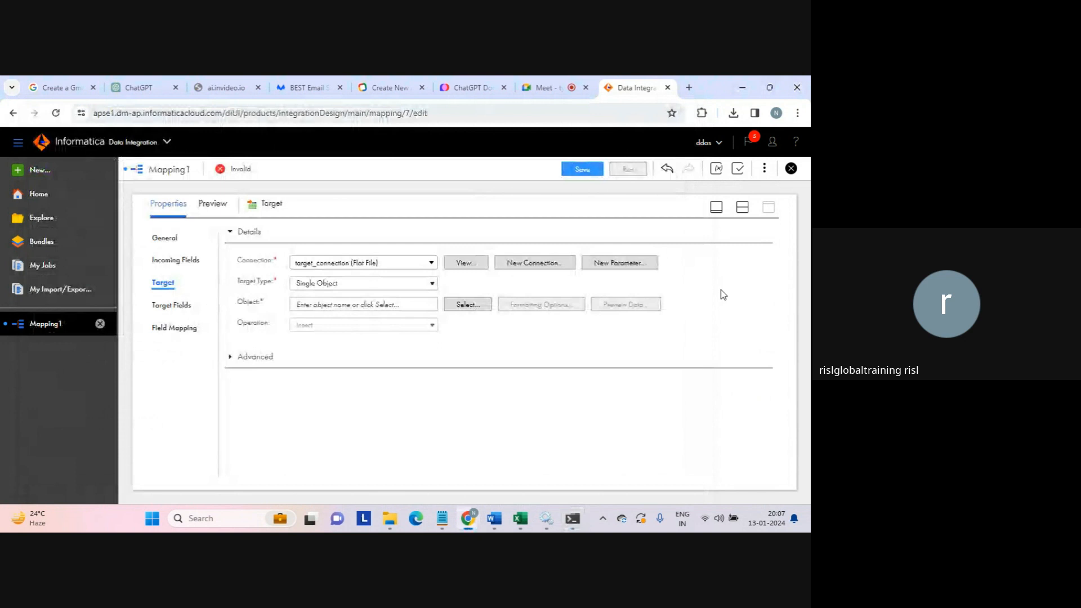
{"action": "left_click", "coordinate": [742, 207]}
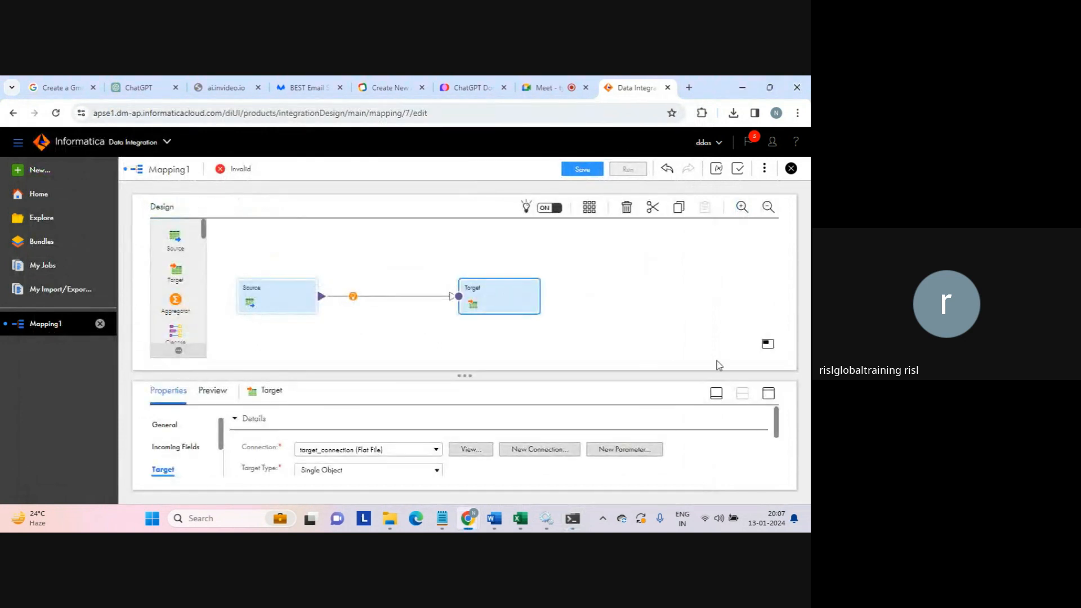
{"action": "left_click", "coordinate": [769, 394]}
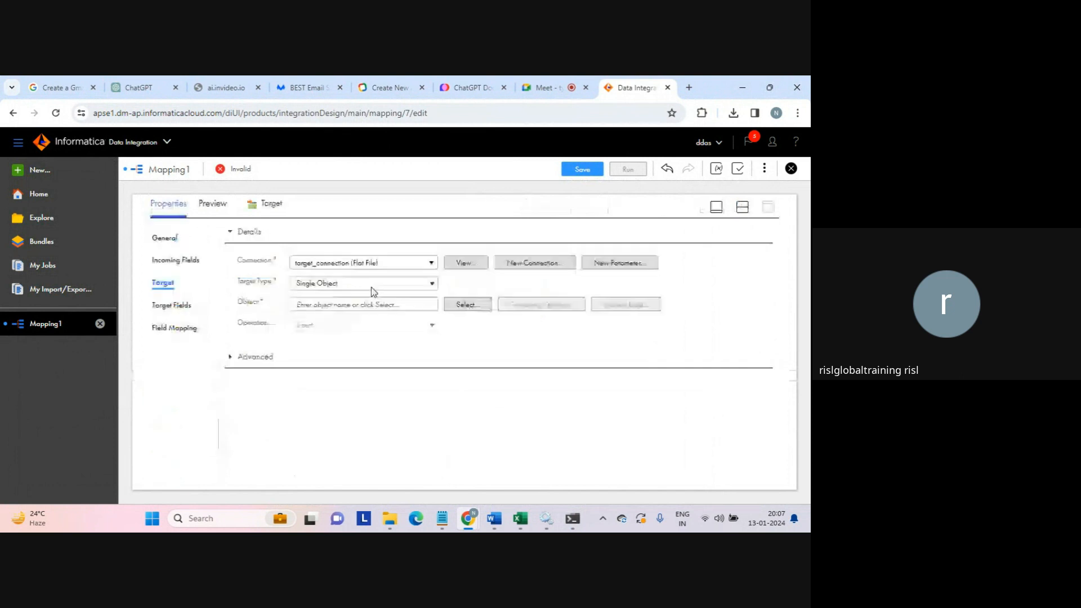
{"action": "left_click", "coordinate": [169, 304]}
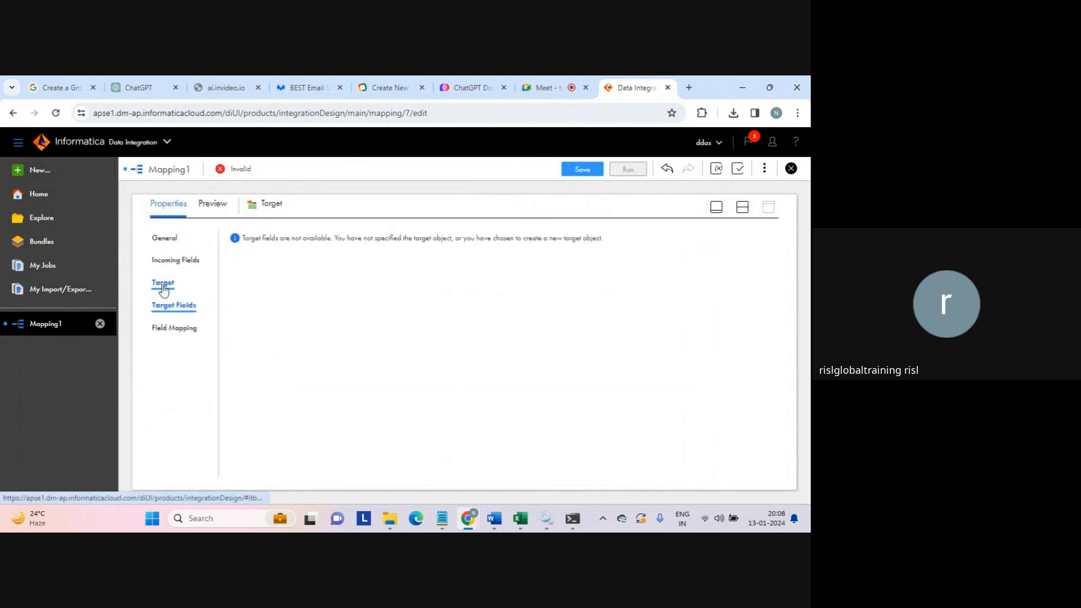
{"action": "left_click", "coordinate": [163, 285]}
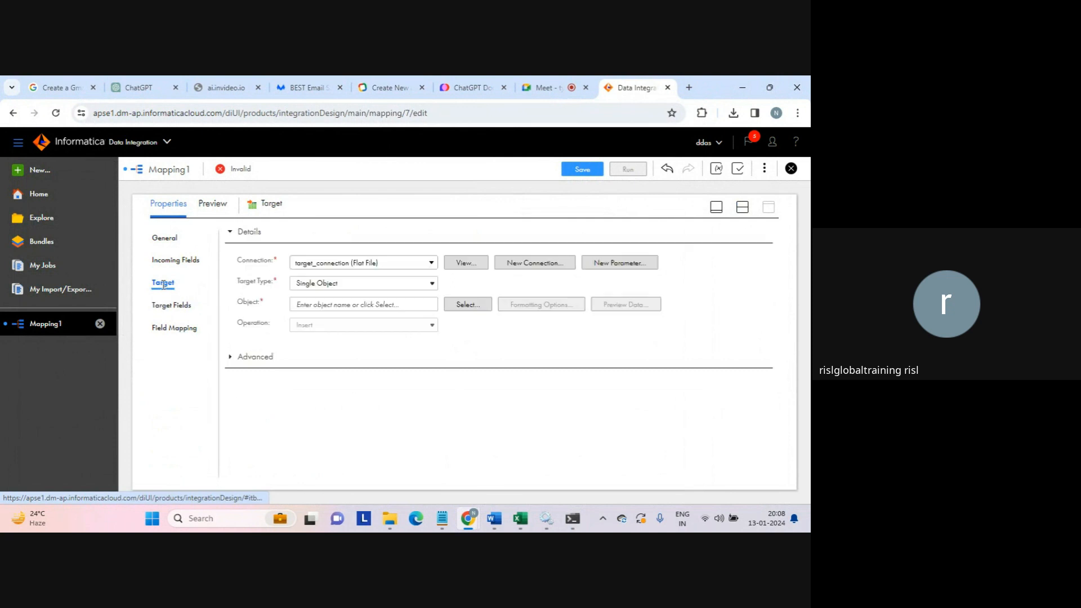
{"action": "left_click", "coordinate": [468, 305]}
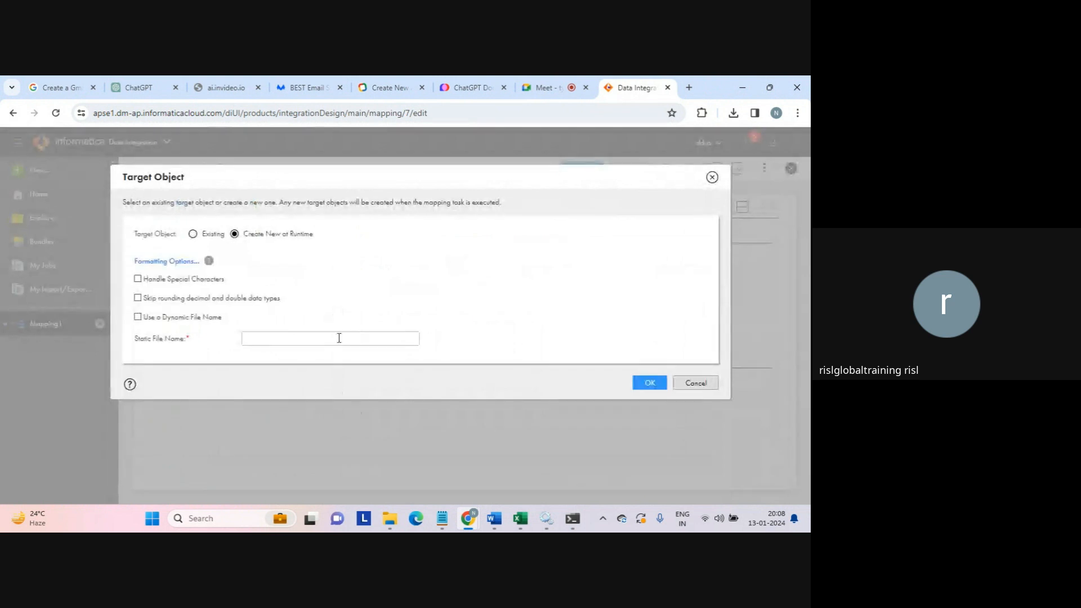
- Have the Target create mysql_tgt.txt at runtime, then select the Source on the canvas
{"action": "left_click", "coordinate": [339, 338]}
{"action": "type", "text": "mysql_tg"}
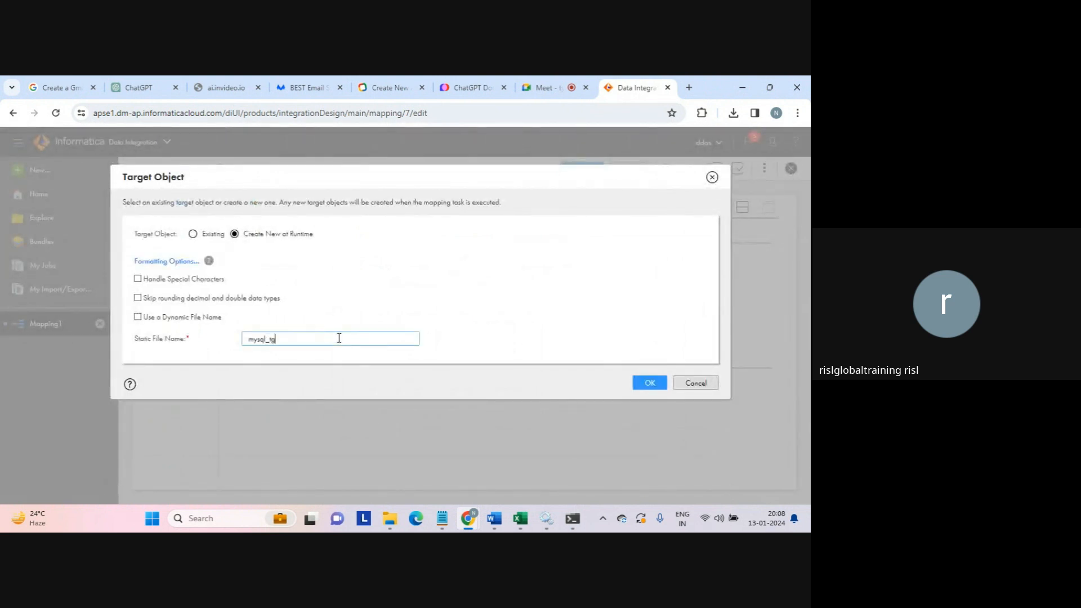
{"action": "type", "text": "t.txt"}
{"action": "left_click", "coordinate": [649, 382]}
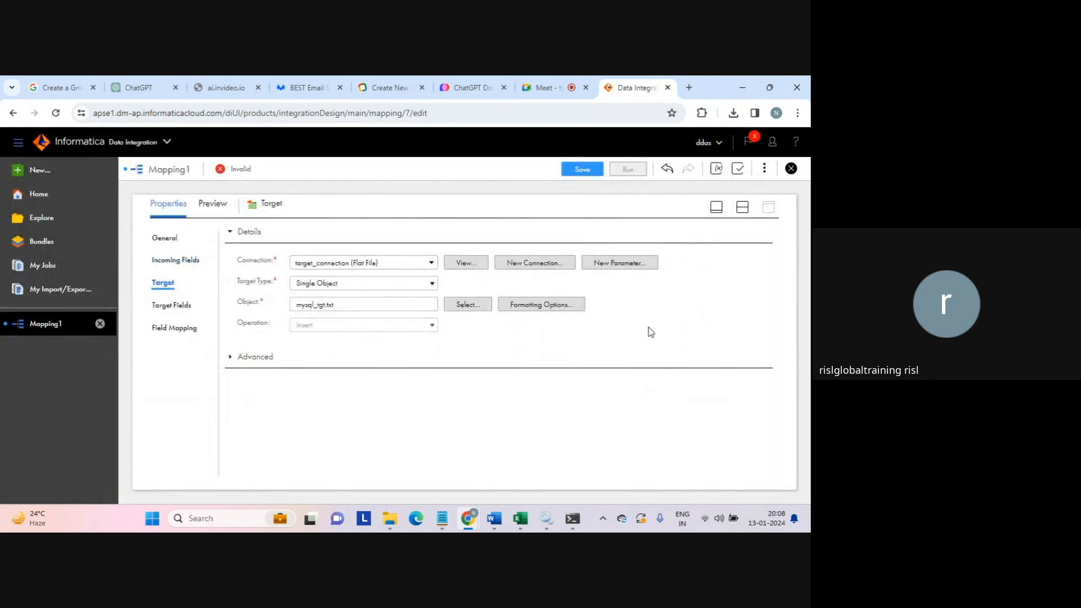
{"action": "left_click", "coordinate": [742, 207]}
{"action": "left_click", "coordinate": [278, 294]}
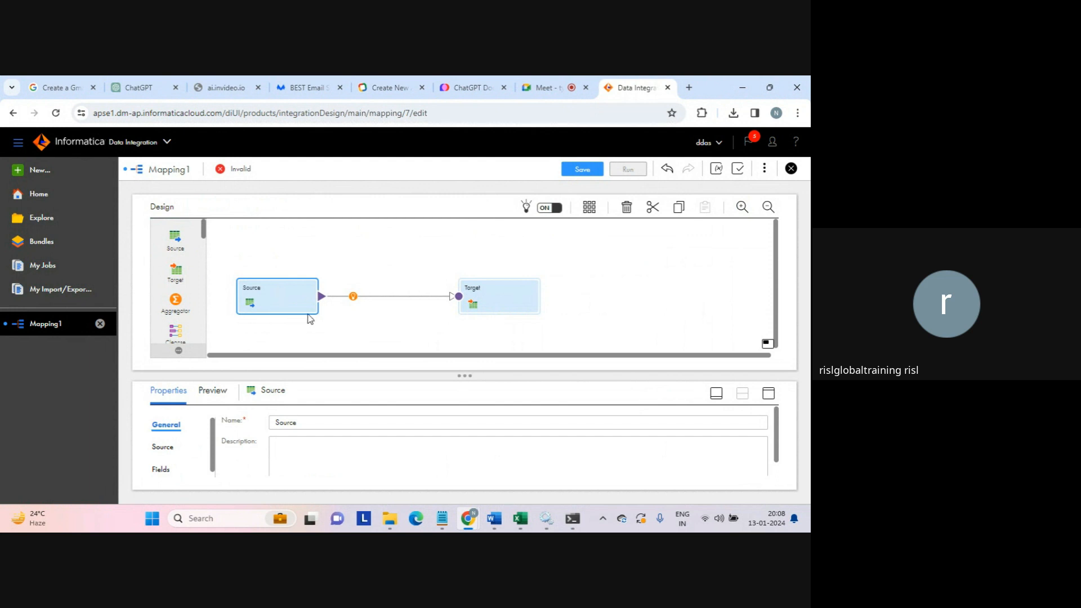
- Rename Mapping1 to Mapping_mysql_to_file
{"action": "left_click", "coordinate": [379, 310]}
{"action": "left_click", "coordinate": [265, 418]}
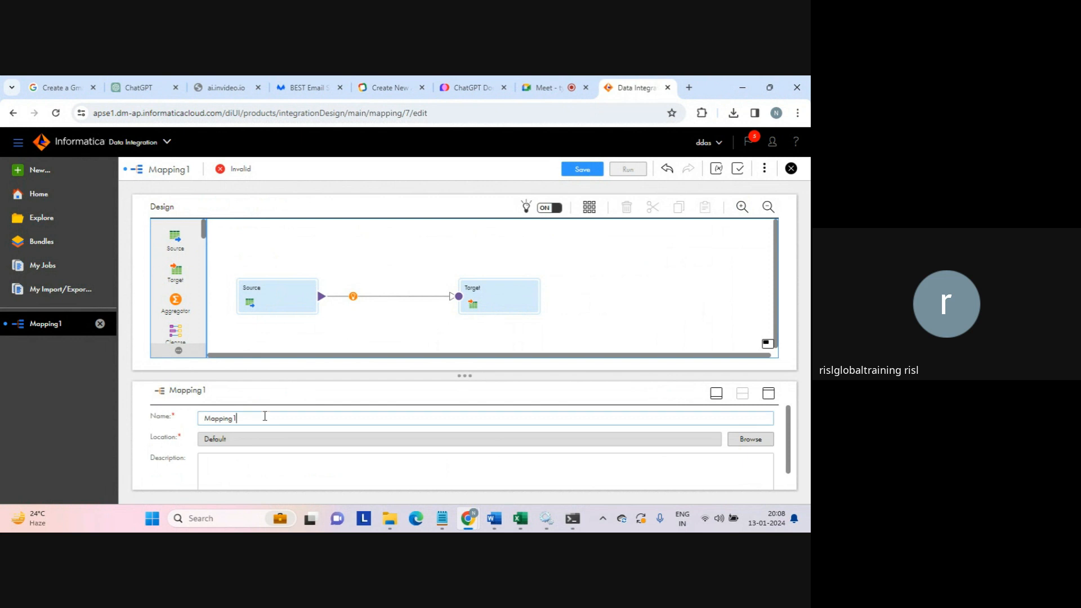
{"action": "key", "text": "BackSpace"}
{"action": "type", "text": "_mysql_to_file"}
{"action": "left_click", "coordinate": [596, 272]}
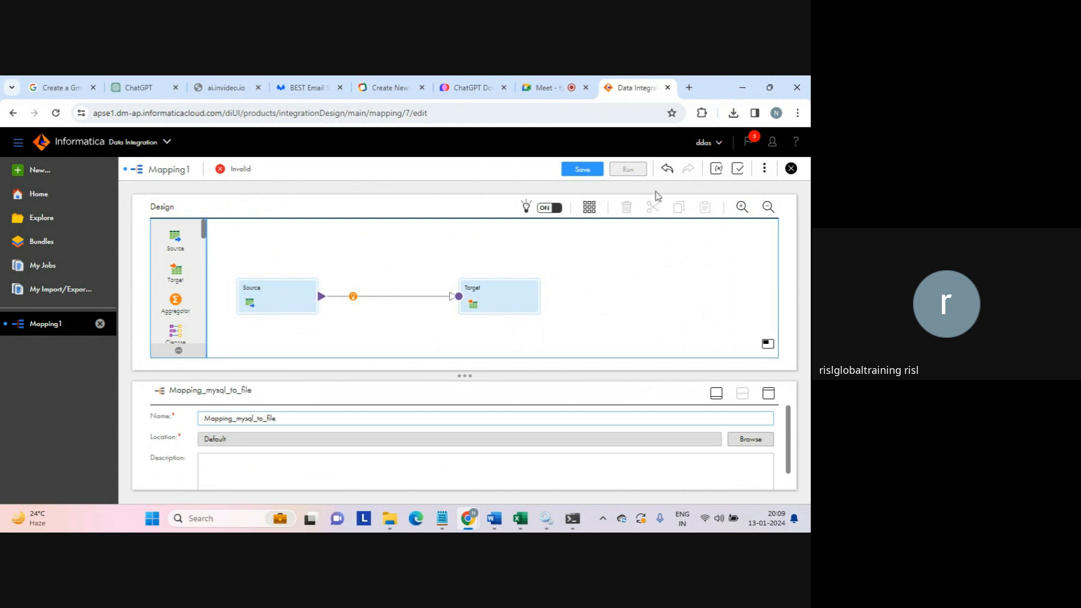
- Save the mapping Mapping_mysql_to_file and run it
{"action": "left_click", "coordinate": [580, 171]}
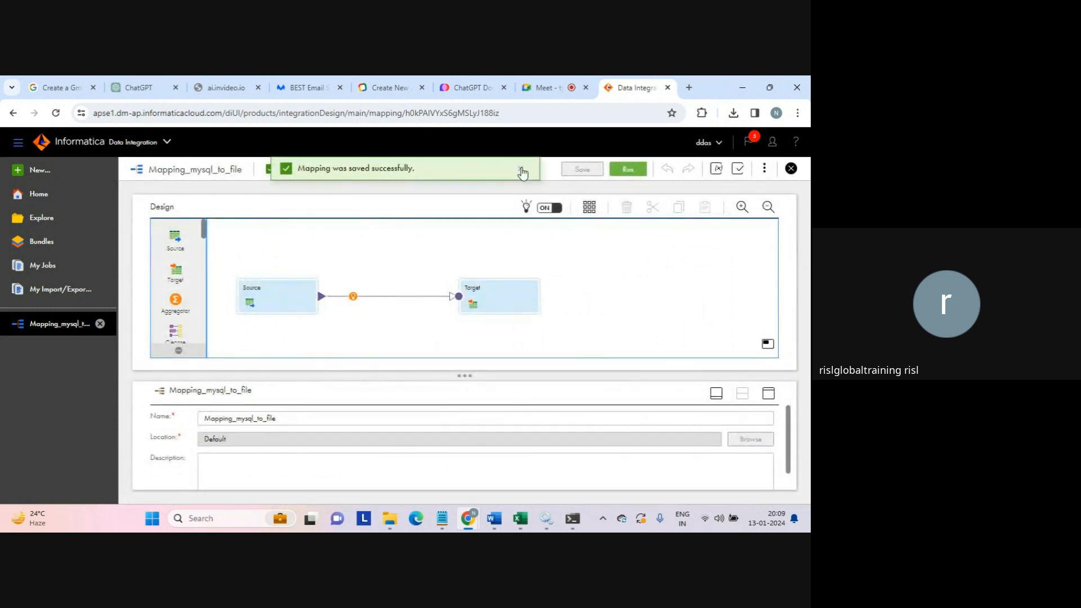
{"action": "left_click", "coordinate": [516, 167]}
{"action": "left_click", "coordinate": [628, 169]}
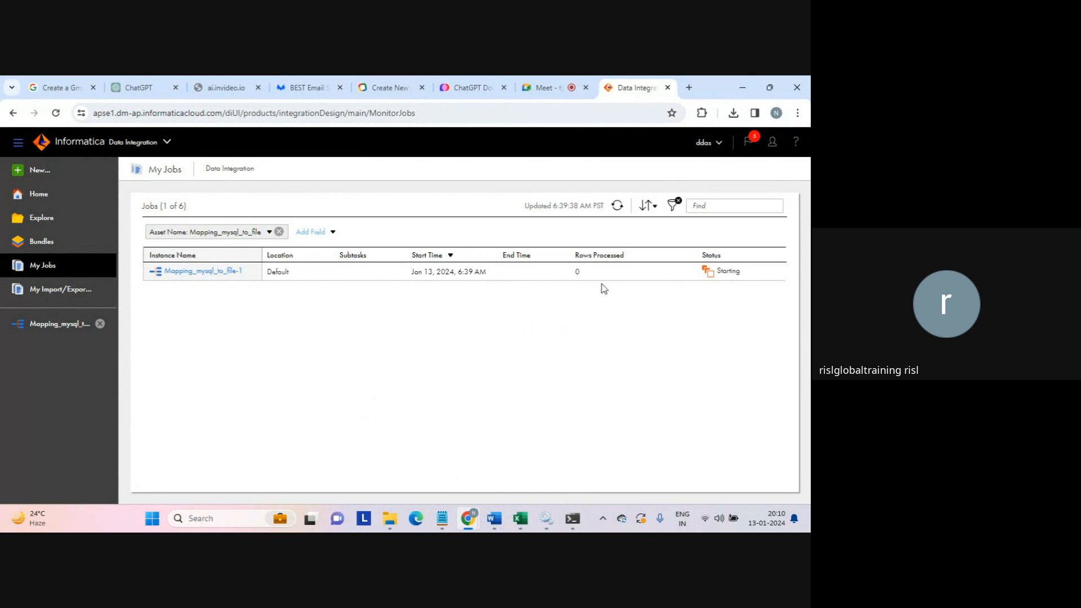
- Refresh My Jobs until Mapping_mysql_to_file-1 shows Success with 1 row processed
{"action": "left_click", "coordinate": [618, 208]}
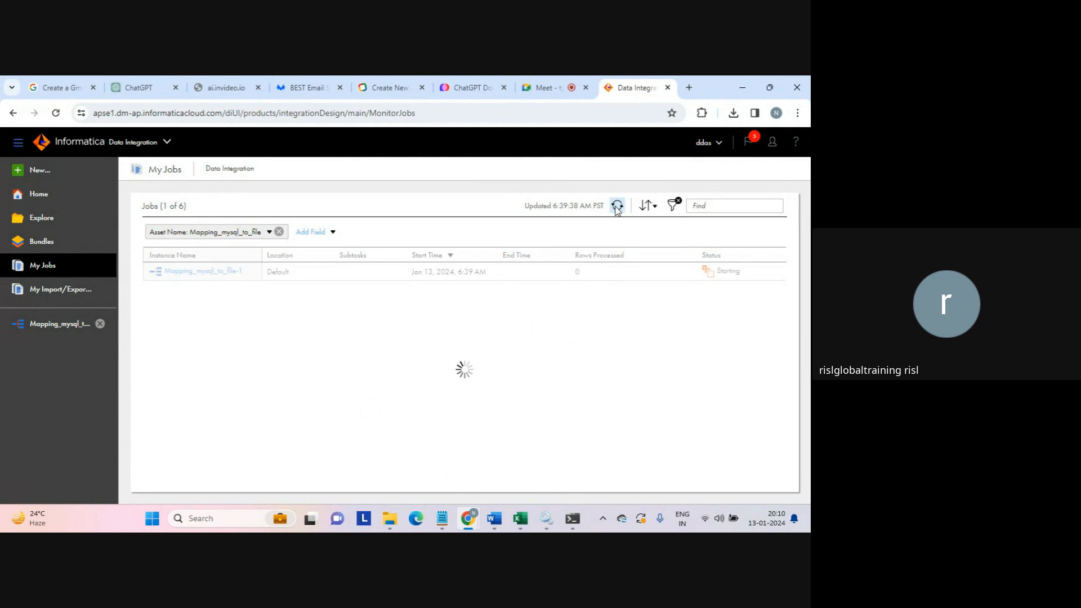
{"action": "left_click", "coordinate": [574, 272]}
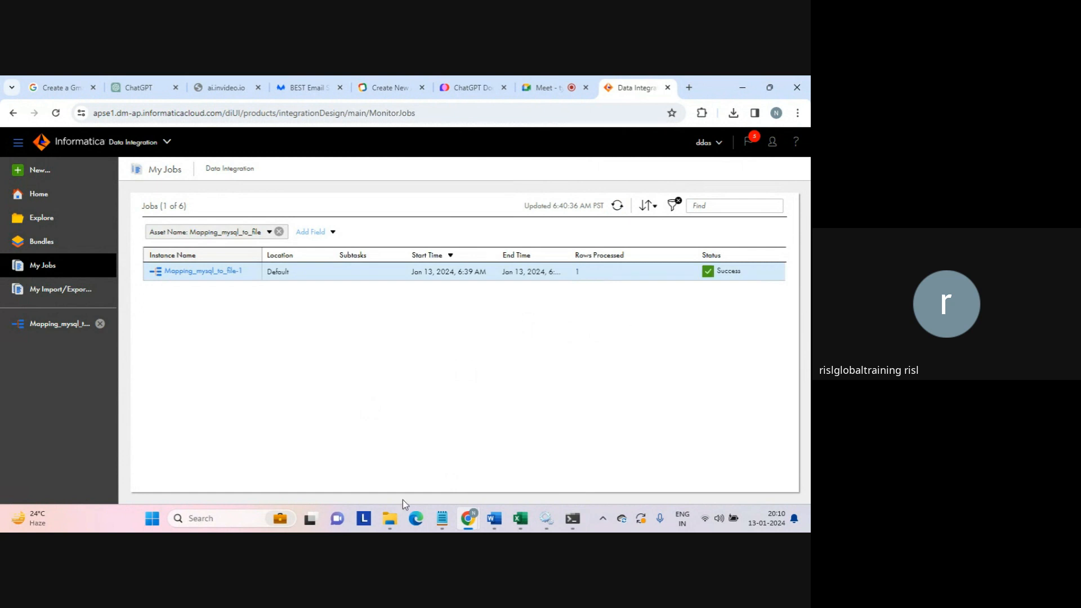
- Open the mysql_tgt output file from C:\target in File Explorer
{"action": "mouse_move", "coordinate": [390, 519]}
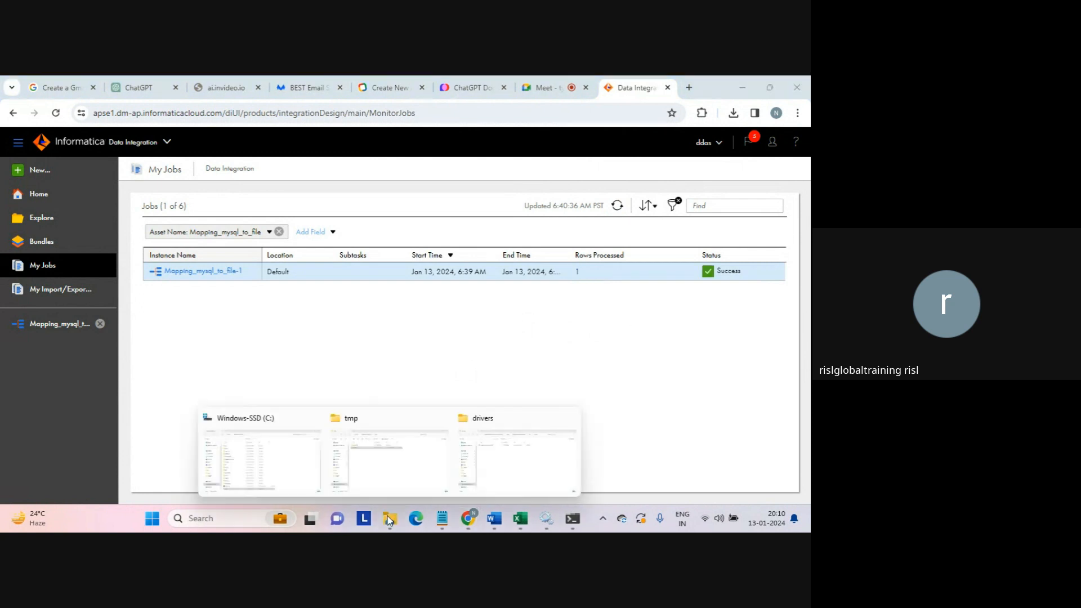
{"action": "left_click", "coordinate": [401, 456]}
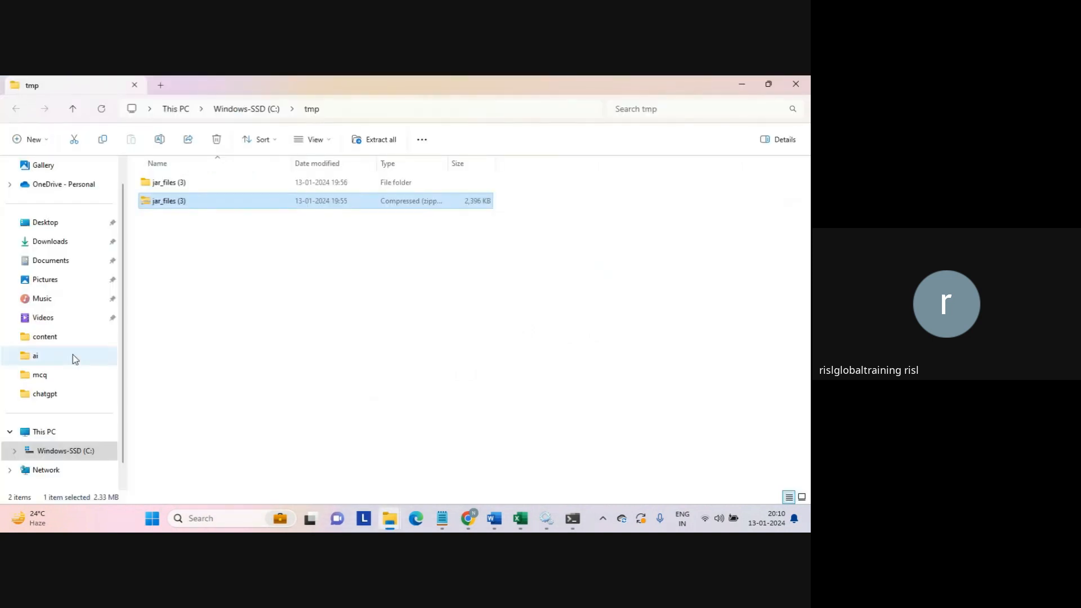
{"action": "left_click", "coordinate": [40, 338]}
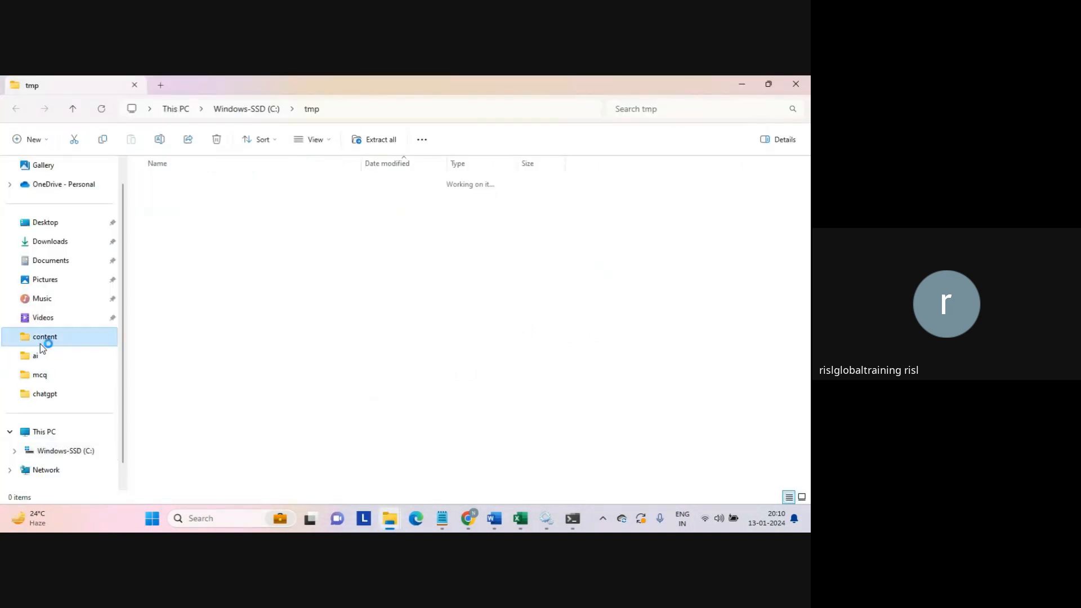
{"action": "left_click", "coordinate": [100, 452]}
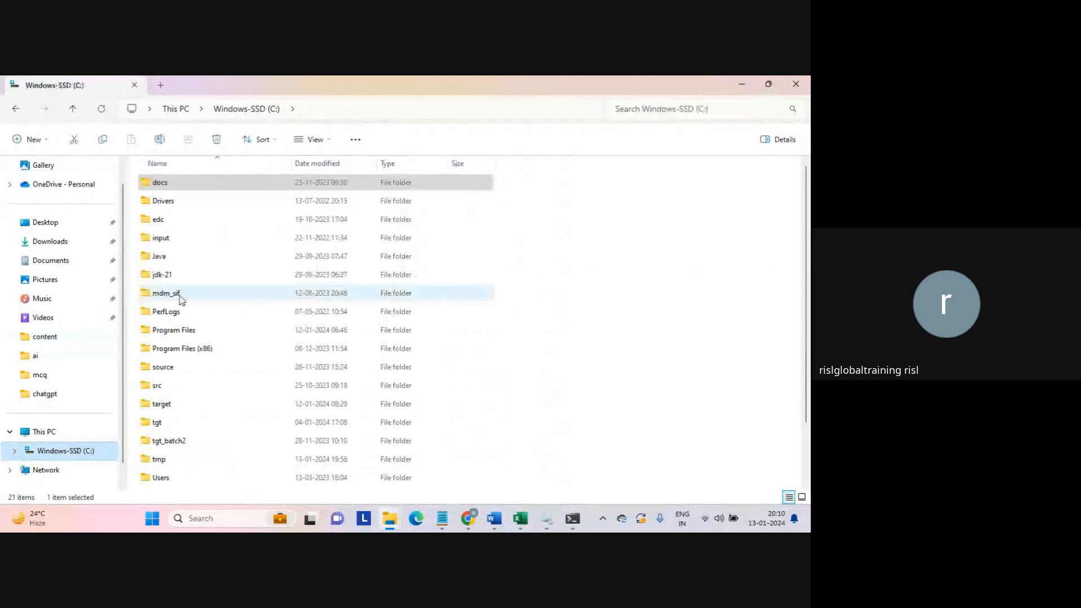
{"action": "left_click", "coordinate": [174, 295]}
{"action": "double_click", "coordinate": [159, 405]}
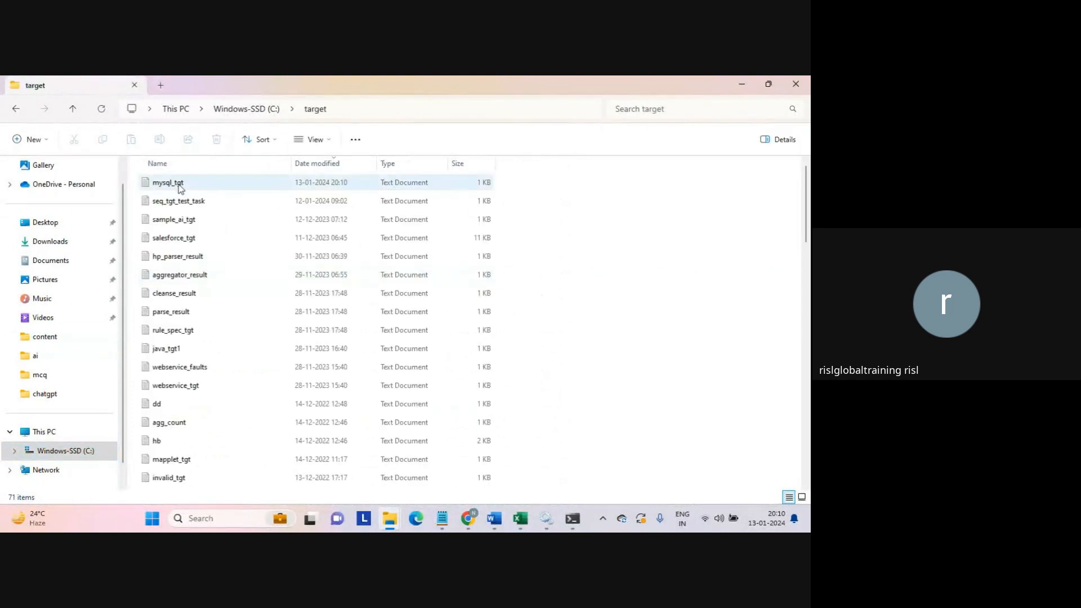
{"action": "double_click", "coordinate": [181, 189]}
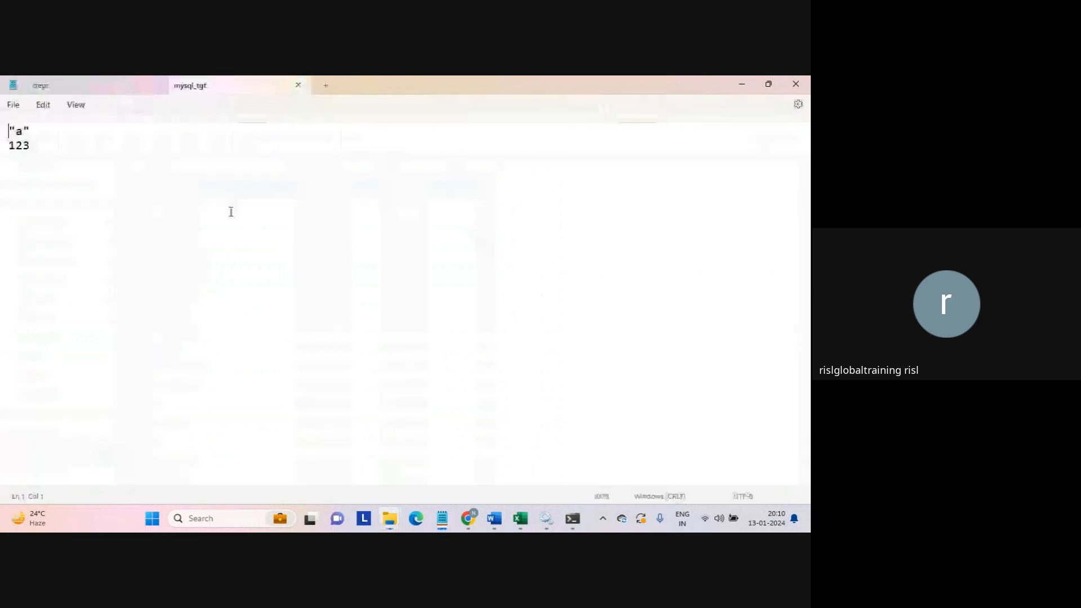
- Review the mysql_tgt contents in Notepad and close both mysql_tgt tabs
{"action": "left_click", "coordinate": [83, 148]}
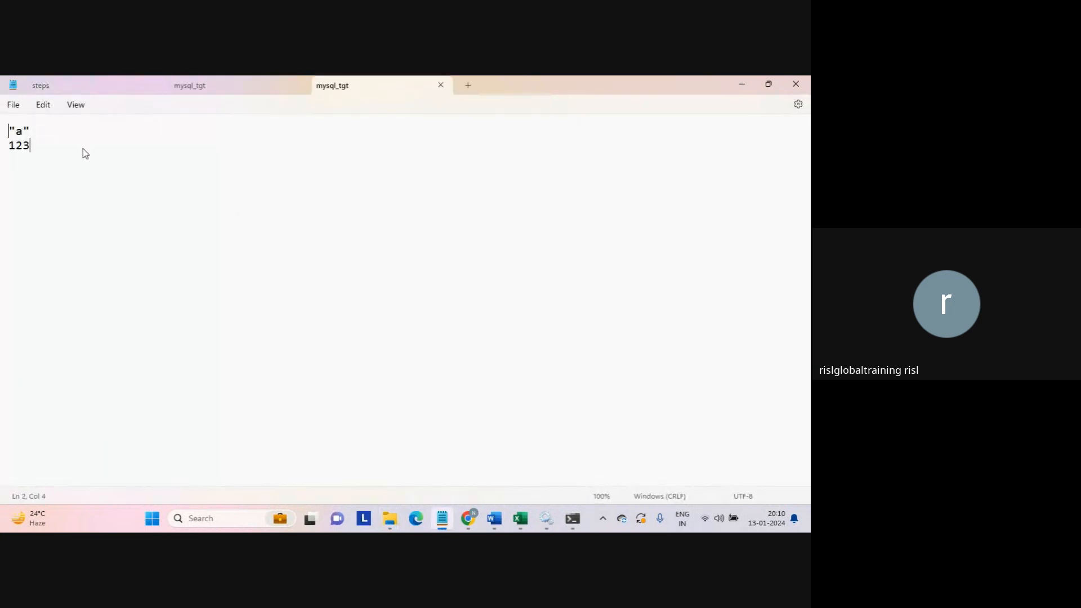
{"action": "key", "text": "ctrl+a"}
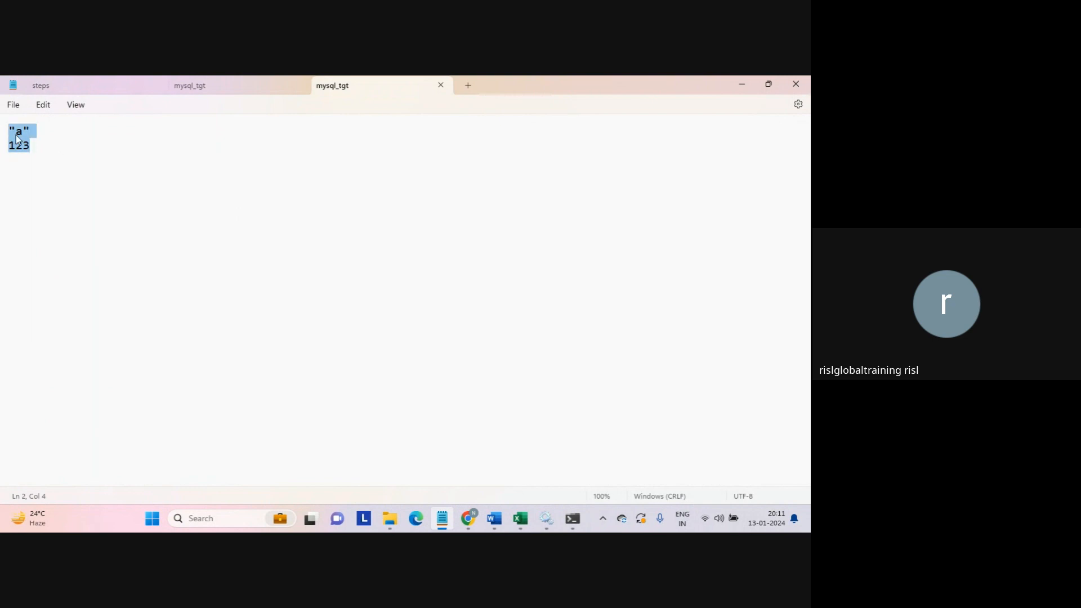
{"action": "left_click", "coordinate": [234, 147]}
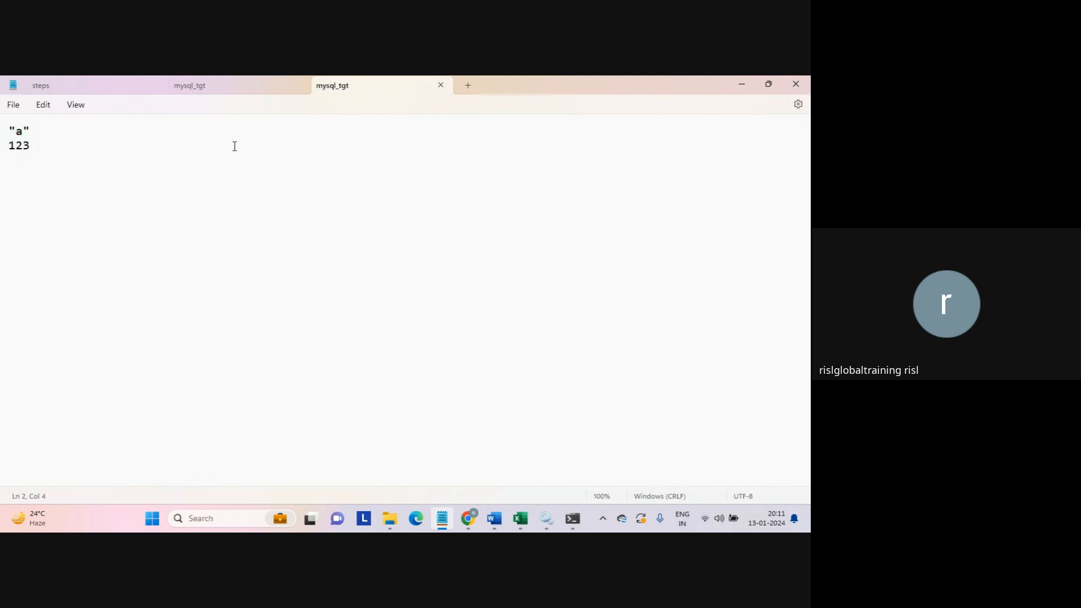
{"action": "left_click", "coordinate": [441, 85]}
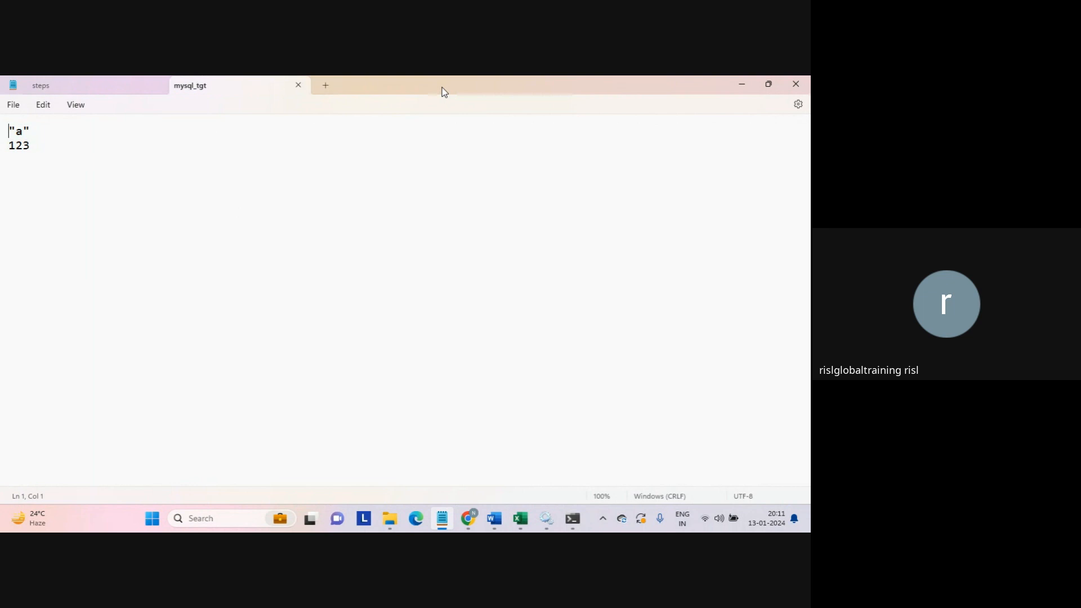
{"action": "left_click", "coordinate": [299, 87]}
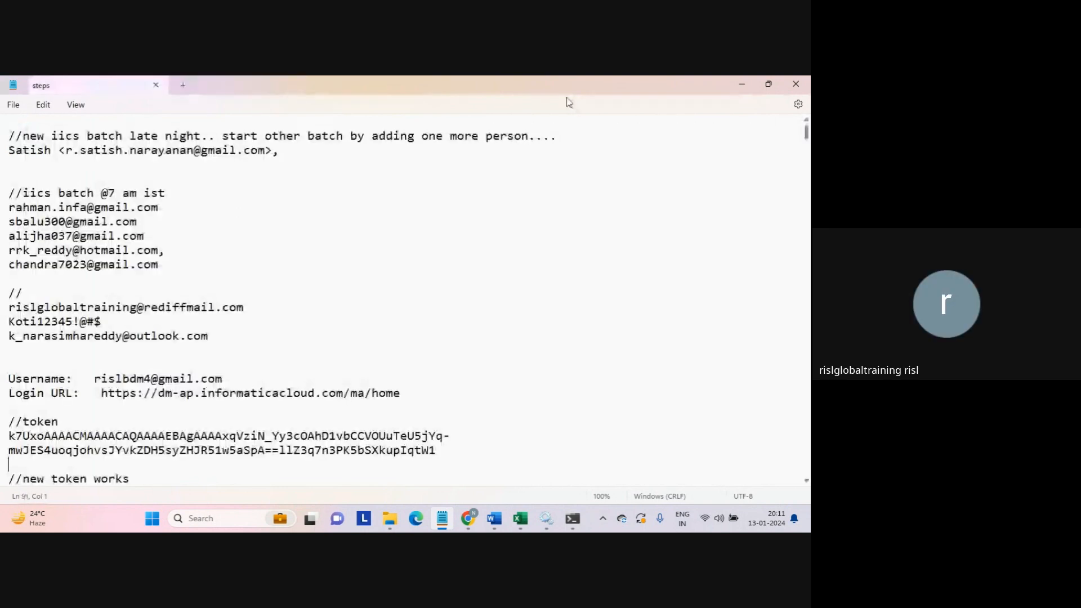
- Minimize Notepad after glancing over the steps notes, leaving the target folder visible
{"action": "left_click", "coordinate": [740, 85]}
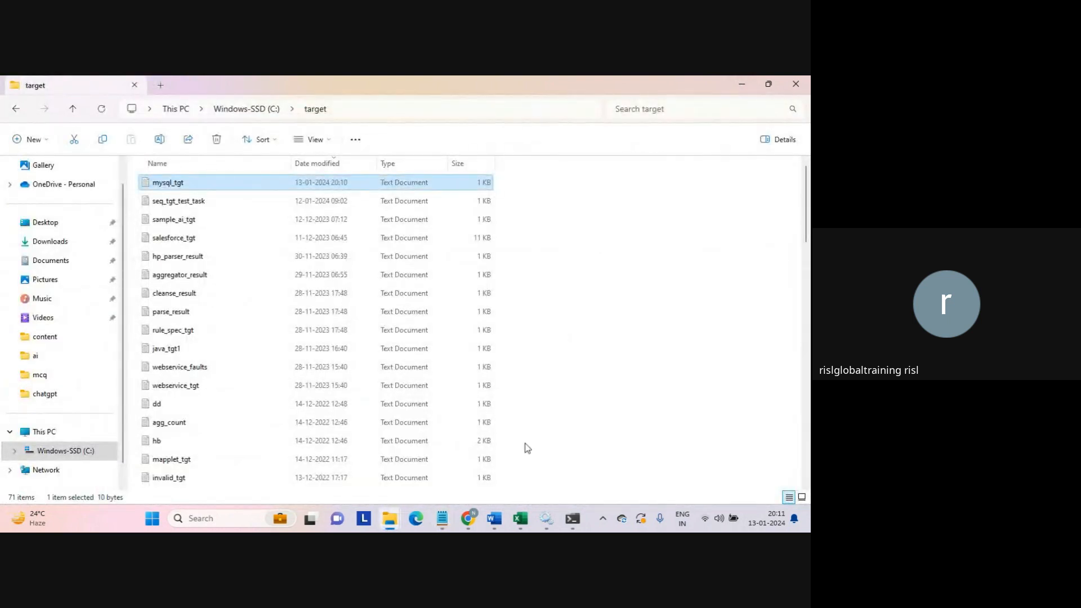
{"action": "left_click", "coordinate": [443, 519]}
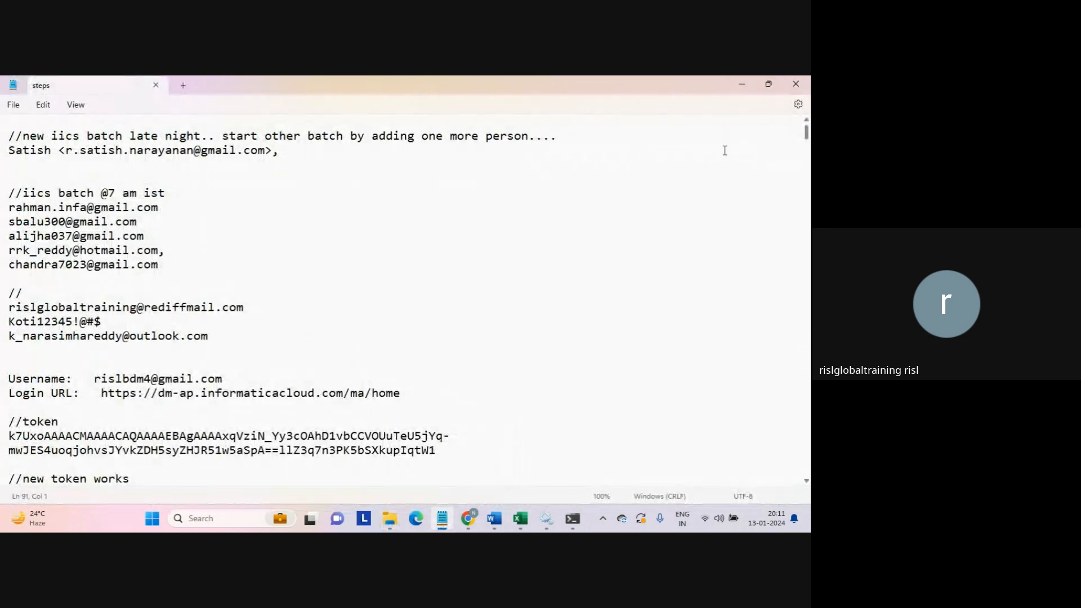
{"action": "key", "text": "Up"}
{"action": "key", "text": "Up"}
{"action": "key", "text": "Up"}
{"action": "key", "text": "Up"}
{"action": "key", "text": "Up"}
{"action": "key", "text": "Up"}
{"action": "key", "text": "Up"}
{"action": "key", "text": "Up"}
{"action": "key", "text": "Up"}
{"action": "key", "text": "Up"}
{"action": "key", "text": "Up"}
{"action": "key", "text": "Up"}
{"action": "key", "text": "Up"}
{"action": "key", "text": "Up"}
{"action": "key", "text": "Up"}
{"action": "key", "text": "Up"}
{"action": "key", "text": "Up"}
{"action": "key", "text": "Up"}
{"action": "key", "text": "Up"}
{"action": "key", "text": "Up"}
{"action": "key", "text": "Up"}
{"action": "key", "text": "Up"}
{"action": "key", "text": "Up"}
{"action": "key", "text": "Up"}
{"action": "key", "text": "Up"}
{"action": "key", "text": "Up"}
{"action": "key", "text": "Up"}
{"action": "key", "text": "Up"}
{"action": "key", "text": "Up"}
{"action": "key", "text": "Up"}
{"action": "key", "text": "Up"}
{"action": "key", "text": "Up"}
{"action": "key", "text": "Up"}
{"action": "key", "text": "Up"}
{"action": "key", "text": "Up"}
{"action": "key", "text": "Up"}
{"action": "key", "text": "Up"}
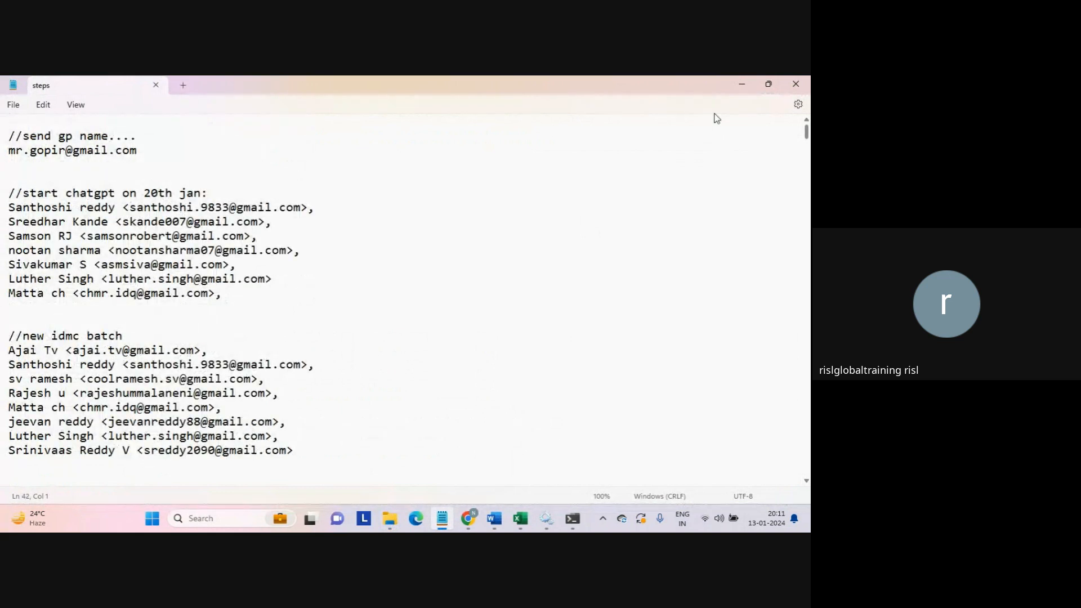
{"action": "left_click", "coordinate": [740, 85]}
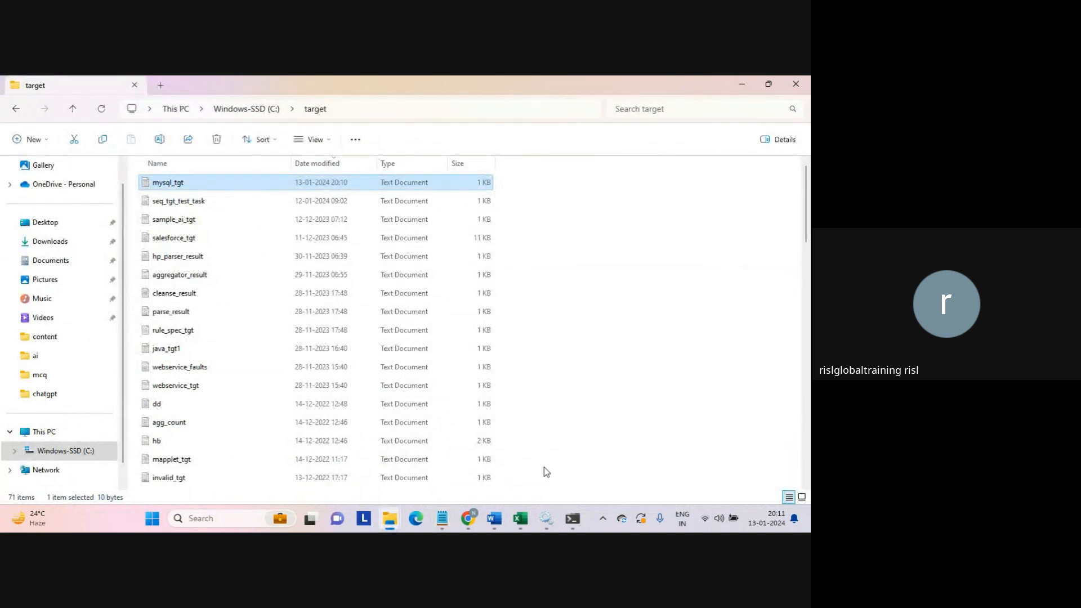
- In the Informatica browser window, create a new Replication Task asset
{"action": "mouse_move", "coordinate": [471, 519]}
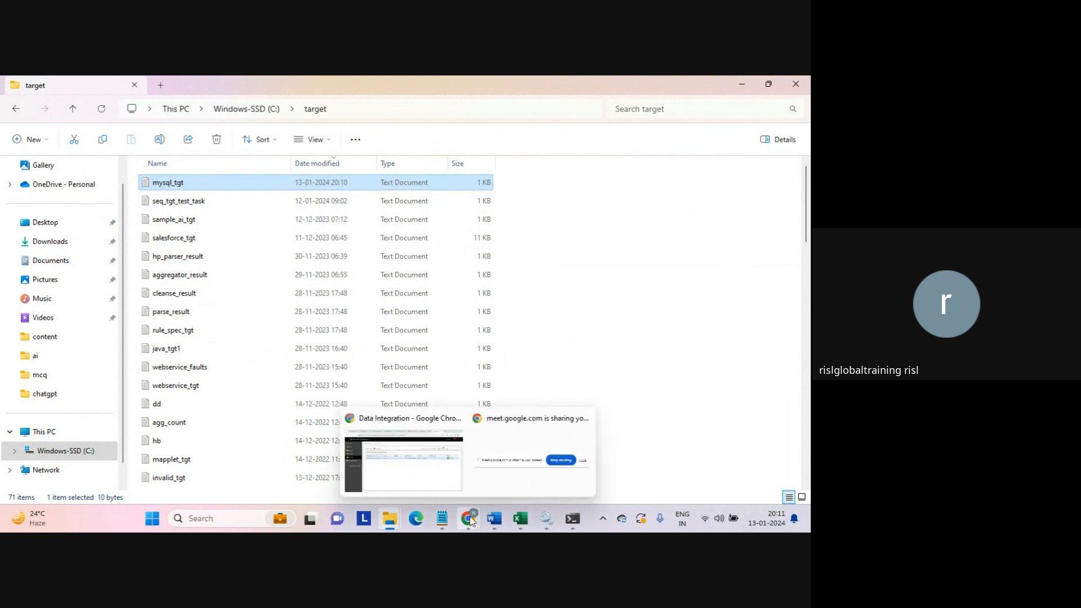
{"action": "left_click", "coordinate": [403, 459]}
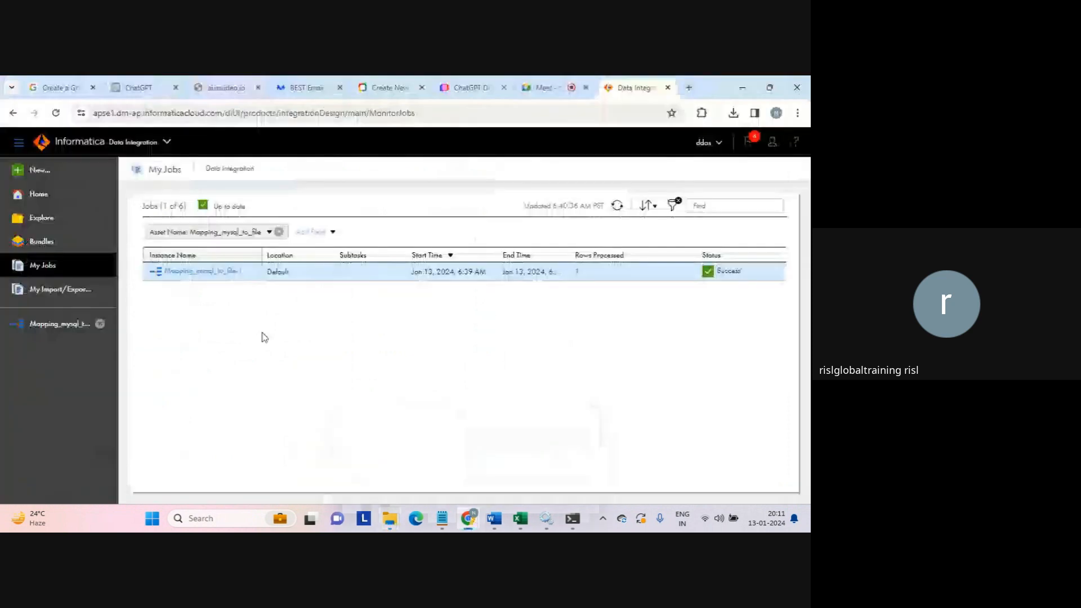
{"action": "left_click", "coordinate": [39, 171]}
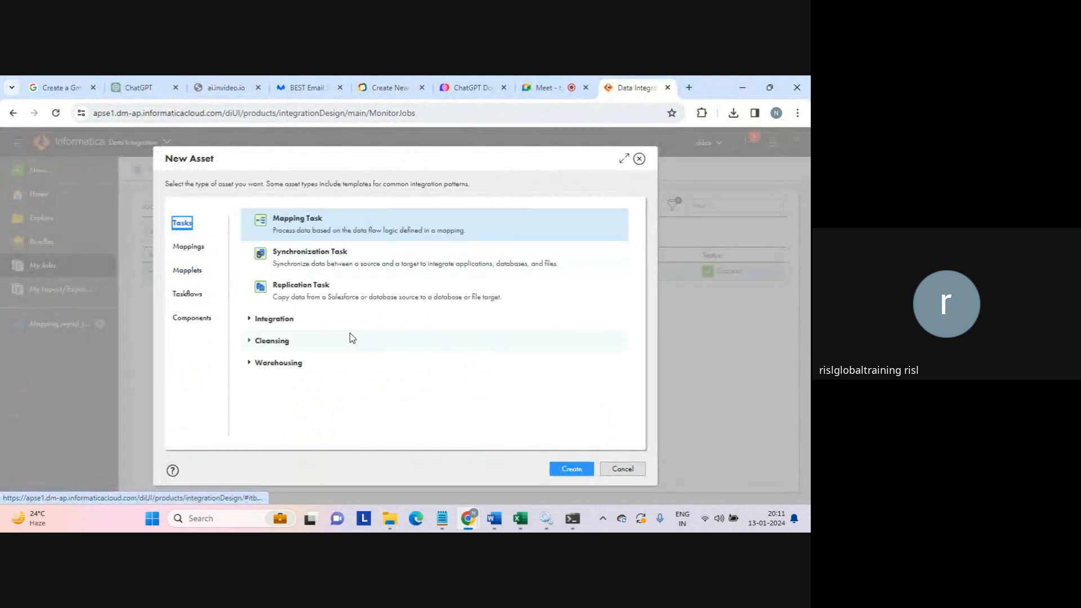
{"action": "left_click", "coordinate": [301, 287]}
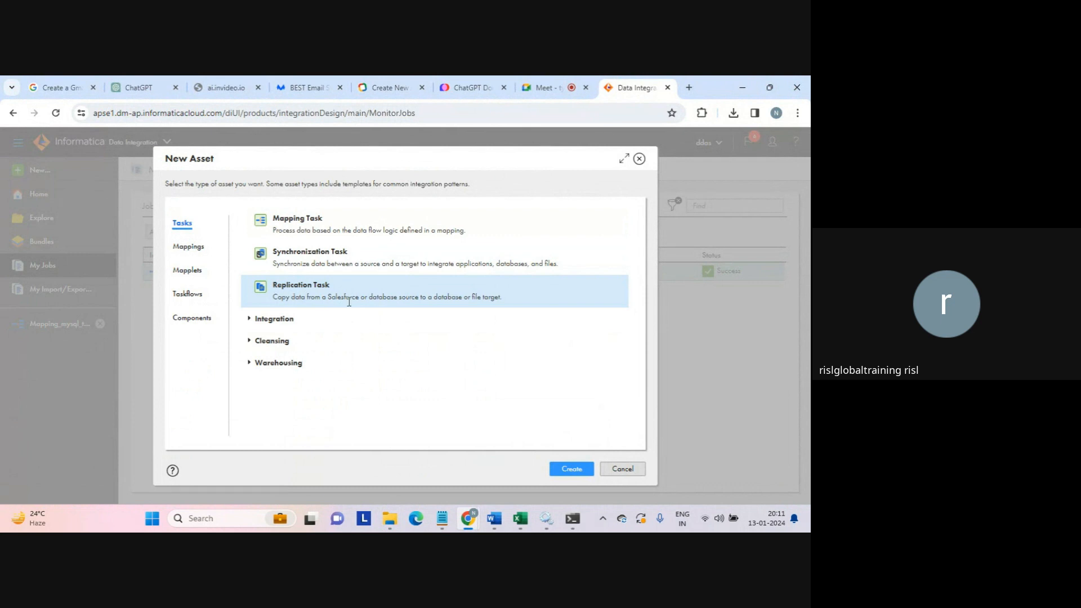
{"action": "left_click_drag", "start_coordinate": [367, 297], "coordinate": [397, 299]}
{"action": "left_click", "coordinate": [330, 295]}
{"action": "left_click", "coordinate": [568, 469]}
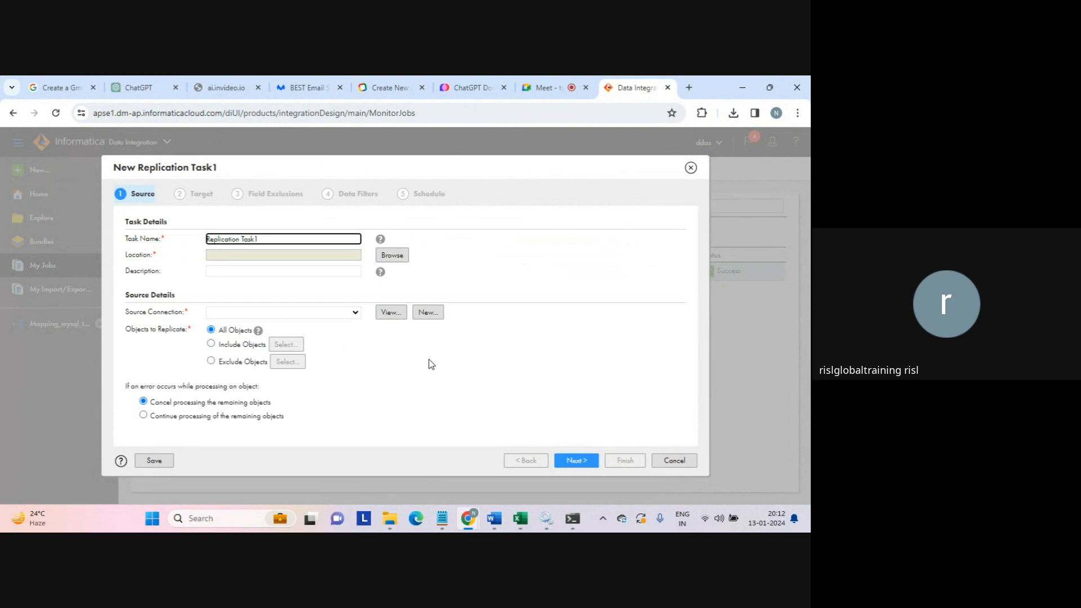
- Name the task Replication Task_db_file and set mysql_conn as its source connection
{"action": "left_click", "coordinate": [278, 242]}
{"action": "key", "text": "BackSpace"}
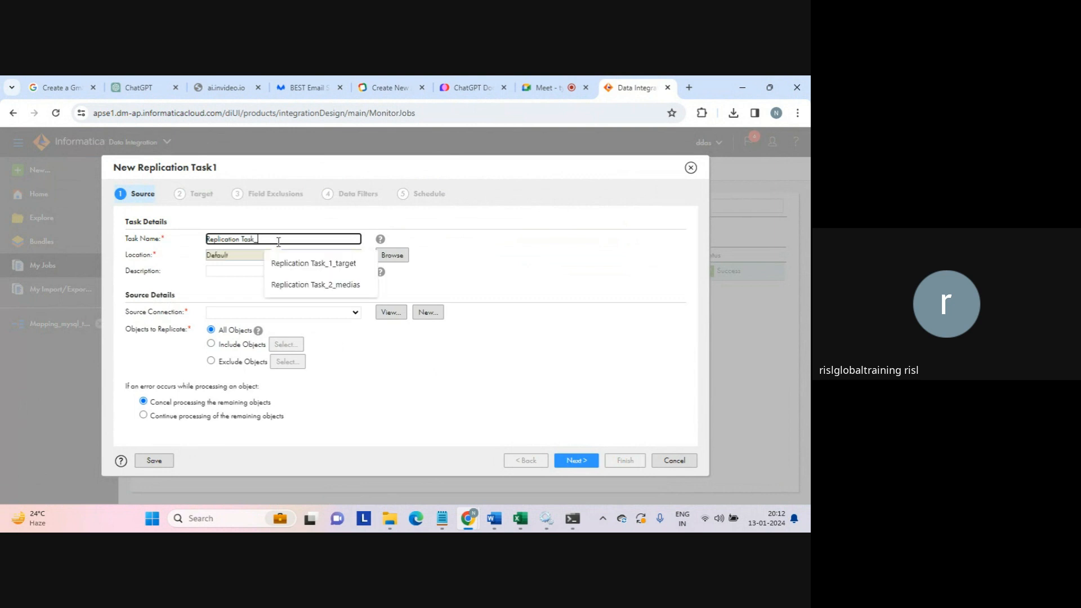
{"action": "type", "text": "_db_file"}
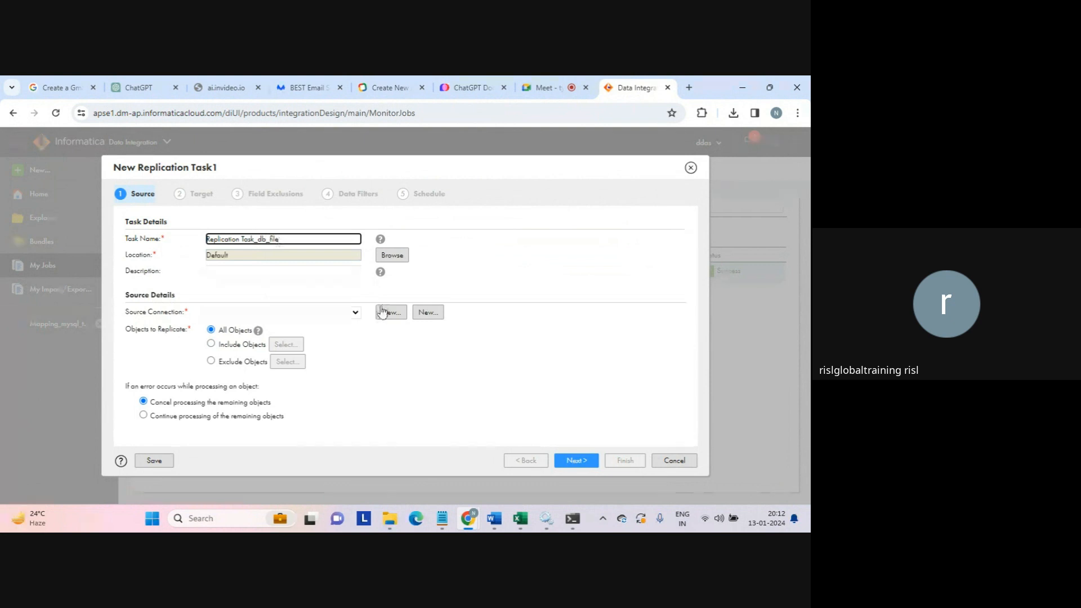
{"action": "left_click", "coordinate": [354, 315]}
{"action": "left_click", "coordinate": [227, 336]}
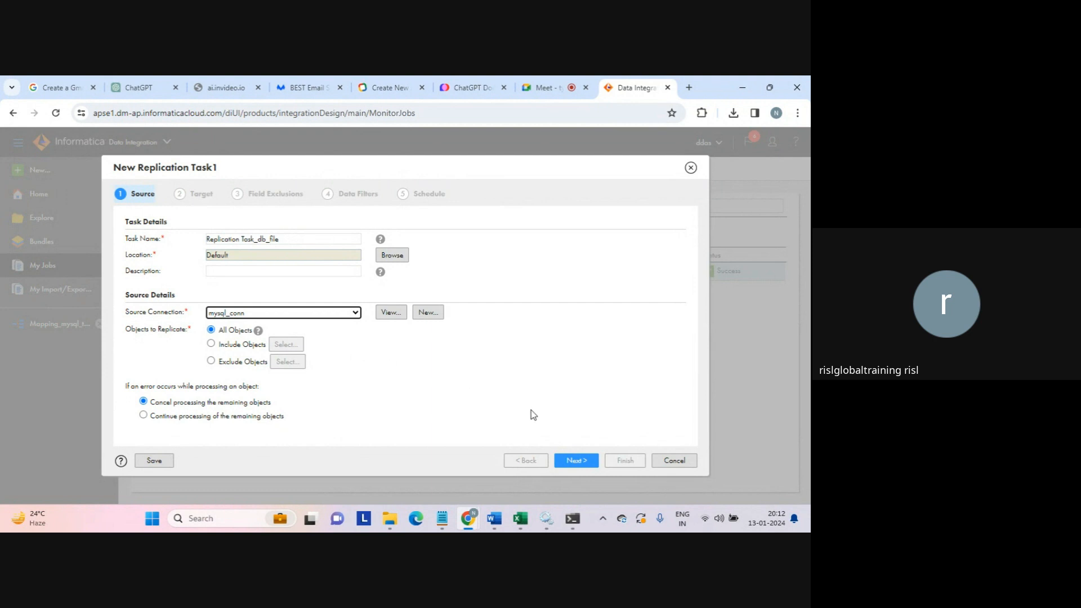
{"action": "left_click", "coordinate": [577, 462]}
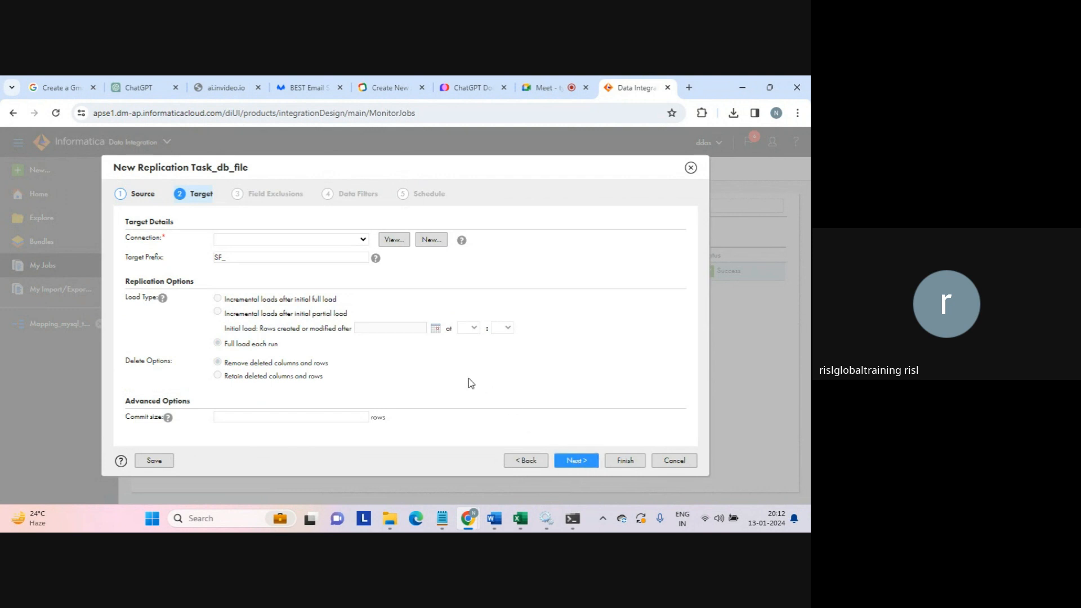
- Target target_connection and change the target prefix from SF_ to DB_
{"action": "left_click", "coordinate": [367, 244]}
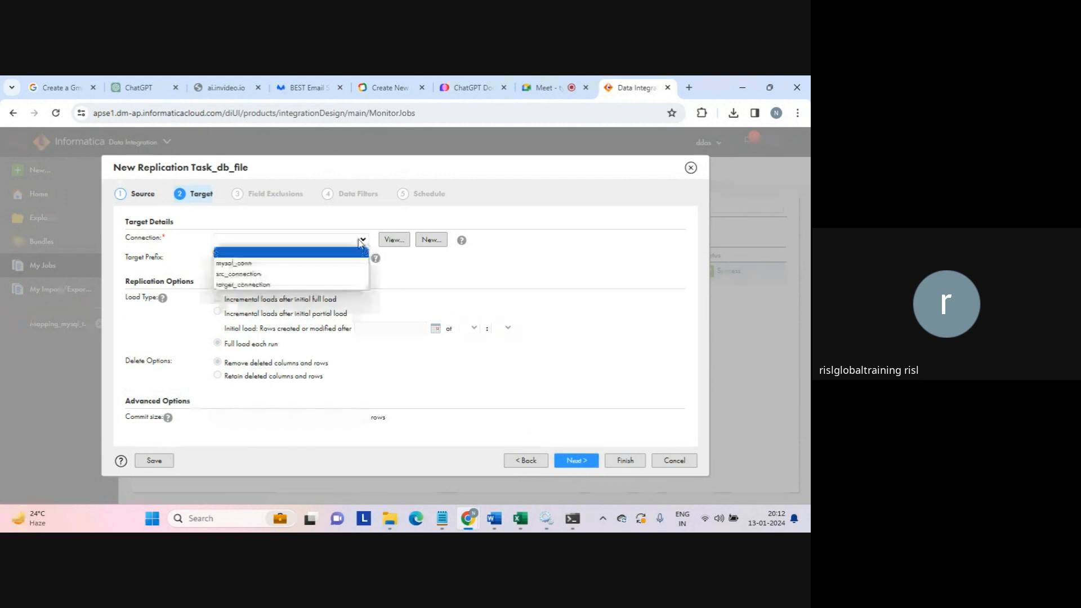
{"action": "left_click", "coordinate": [278, 273]}
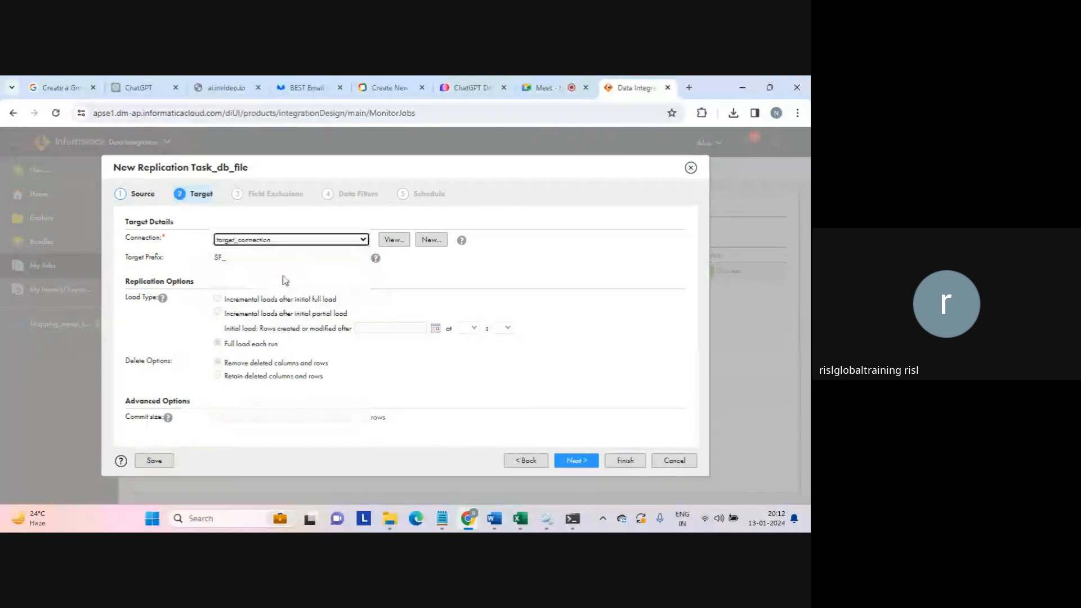
{"action": "left_click", "coordinate": [285, 259]}
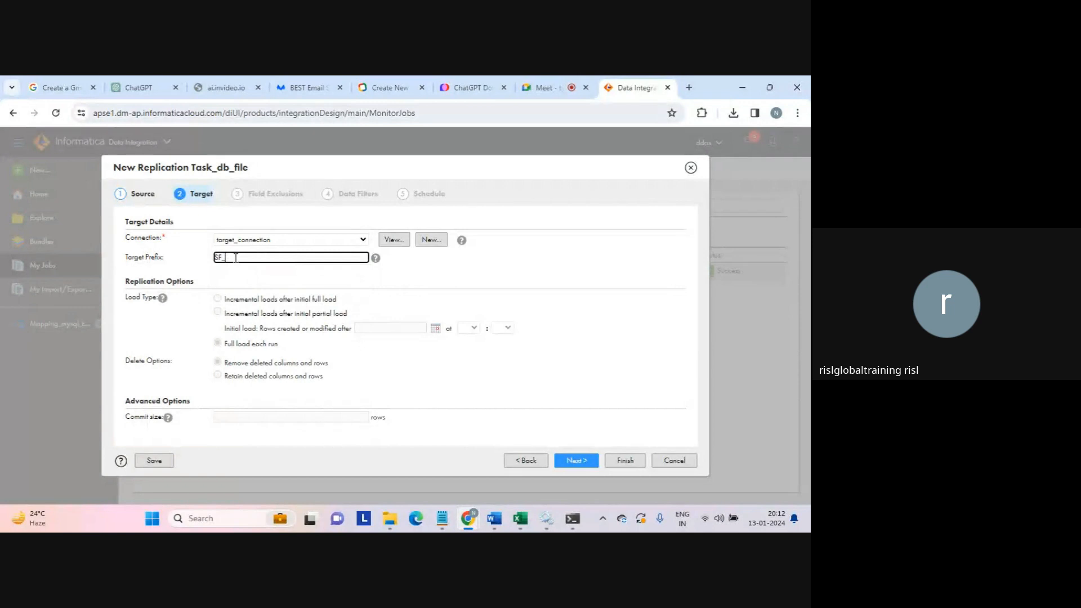
{"action": "left_click_drag", "start_coordinate": [236, 258], "coordinate": [201, 260]}
{"action": "key", "text": "Caps_Lock"}
{"action": "type", "text": "DB_"}
{"action": "key", "text": "Caps_Lock"}
{"action": "left_click", "coordinate": [221, 303]}
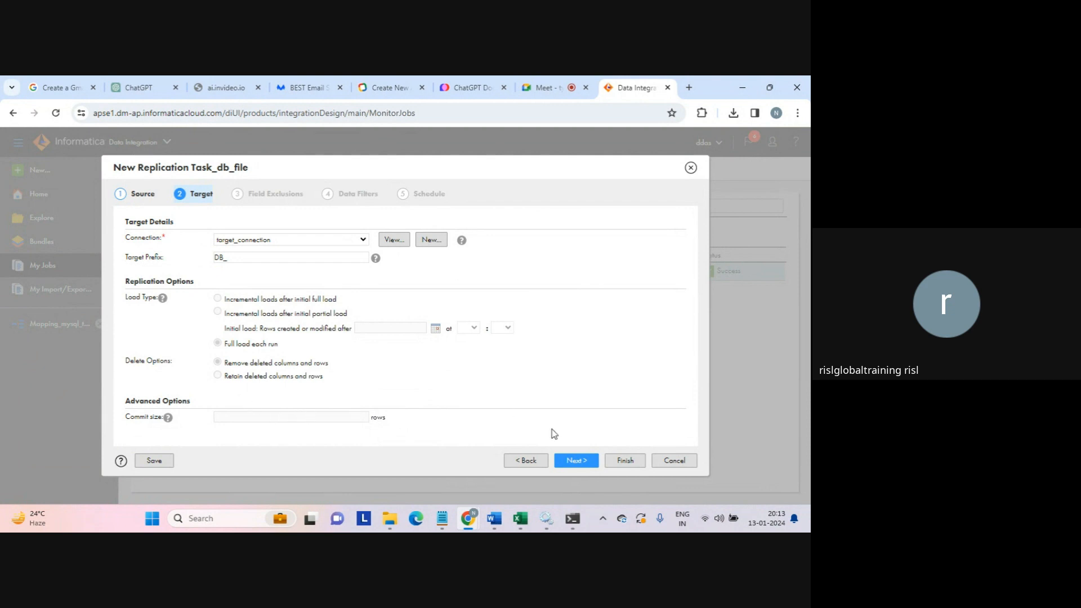
{"action": "left_click", "coordinate": [587, 462]}
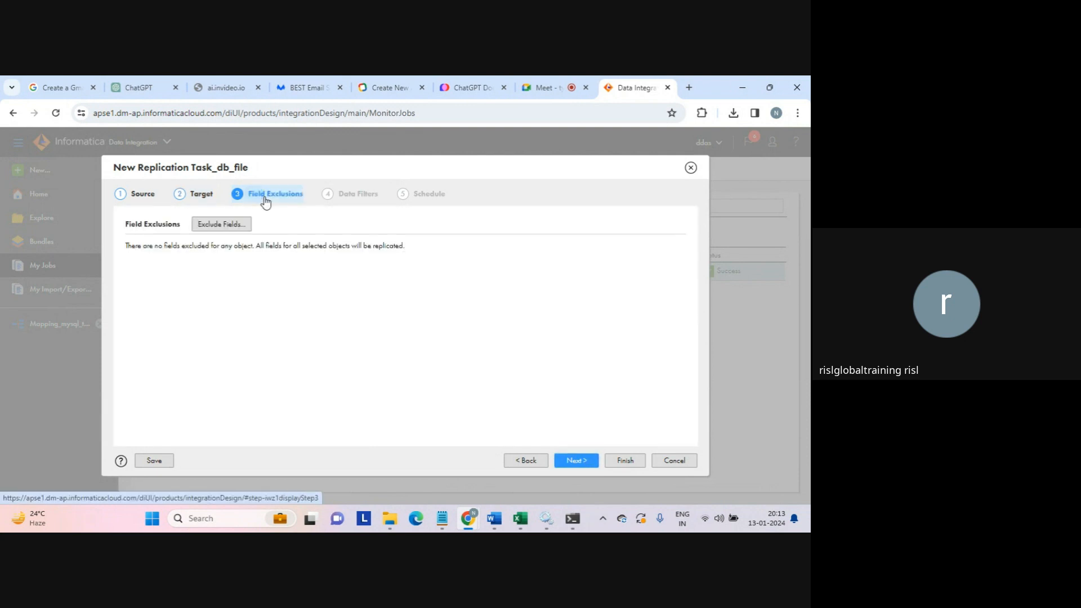
- Leave field exclusions empty by cancelling the dialog, then continue to Data Filters
{"action": "left_click", "coordinate": [220, 226]}
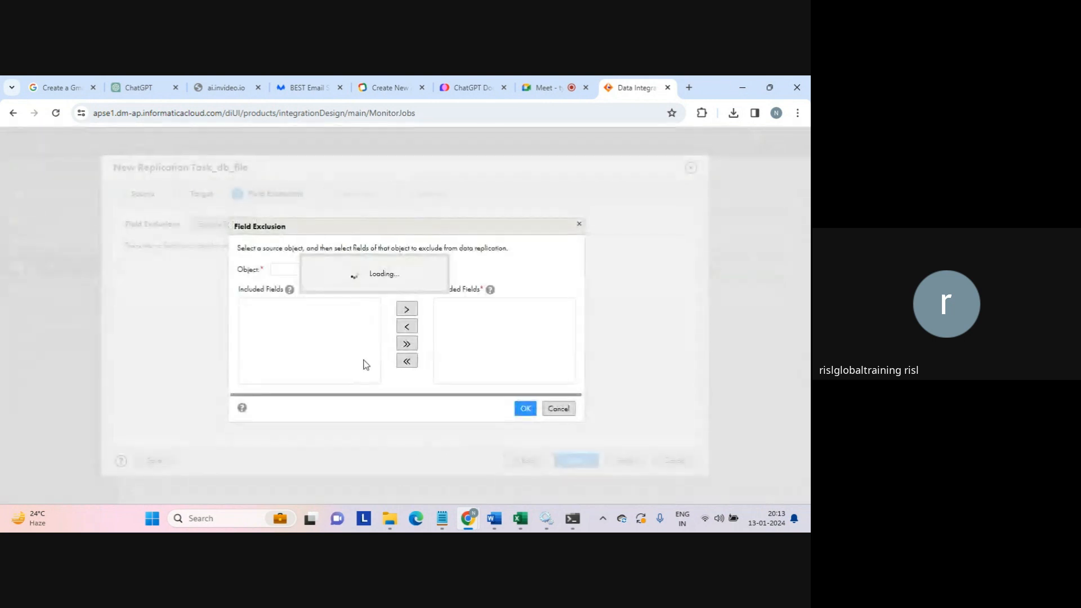
{"action": "left_click", "coordinate": [558, 409]}
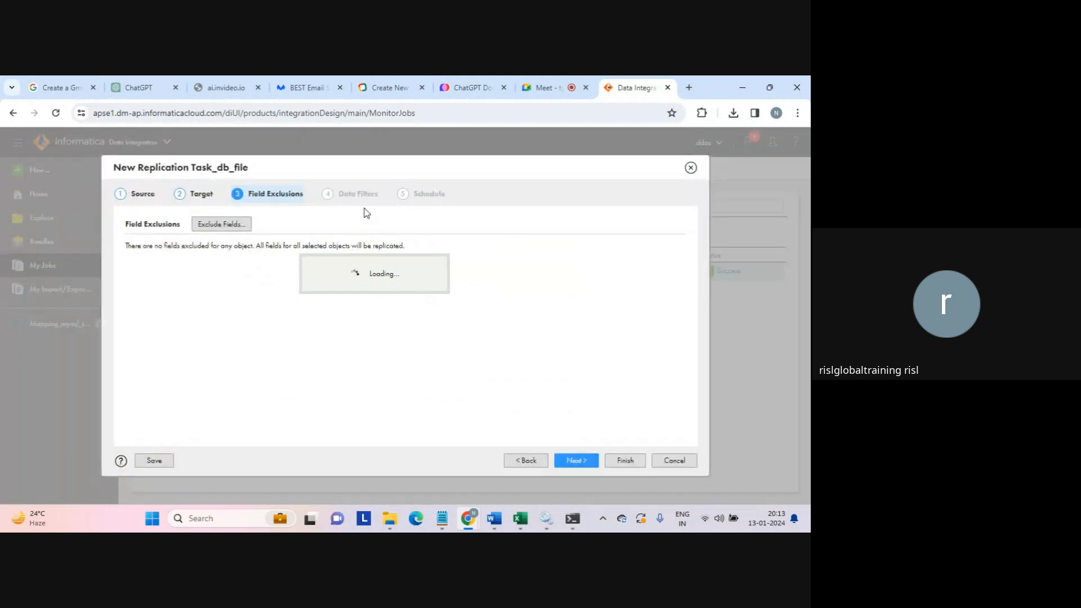
{"action": "left_click", "coordinate": [580, 463]}
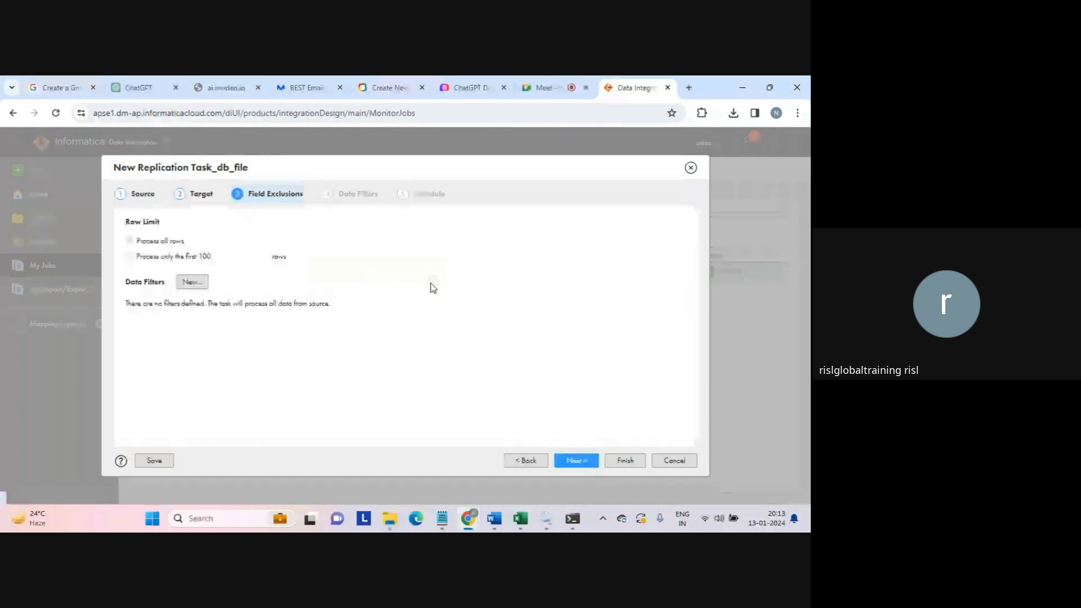
- Start a new data filter on field a of the test table
{"action": "left_click", "coordinate": [192, 282]}
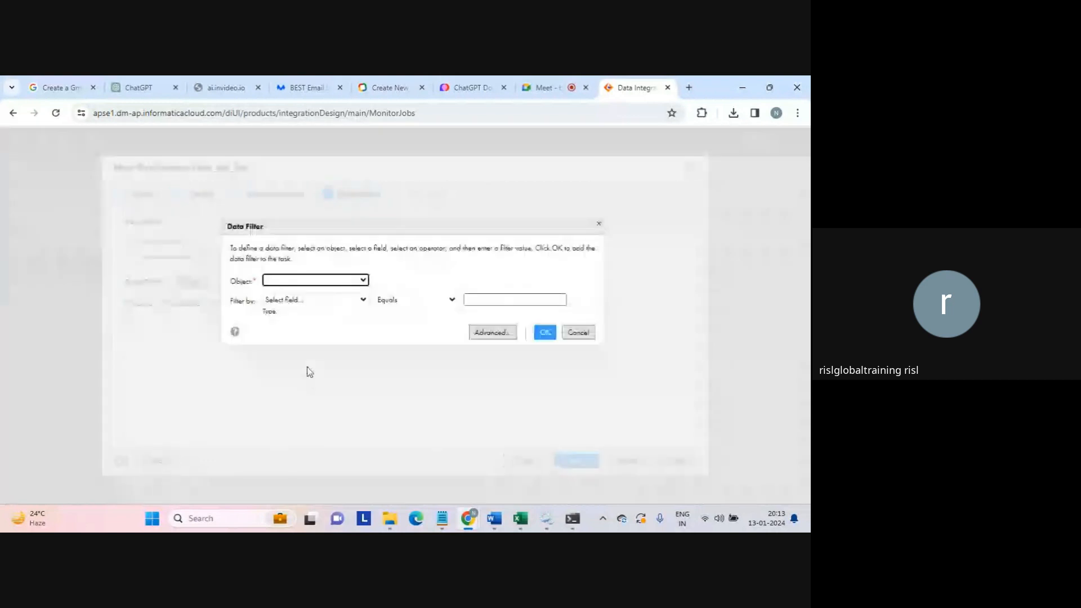
{"action": "left_click", "coordinate": [351, 279]}
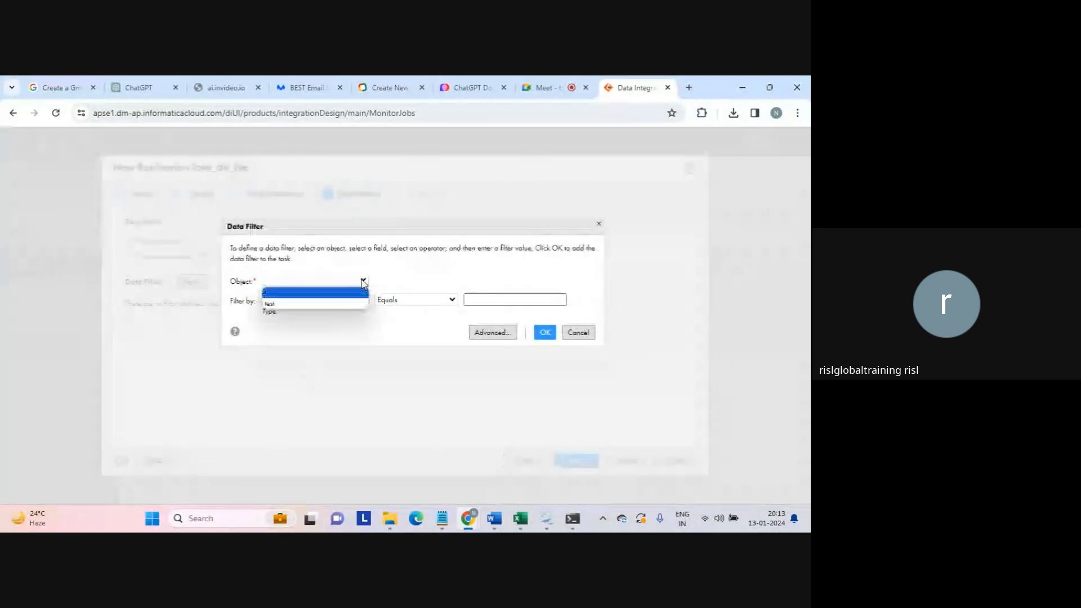
{"action": "left_click", "coordinate": [321, 304]}
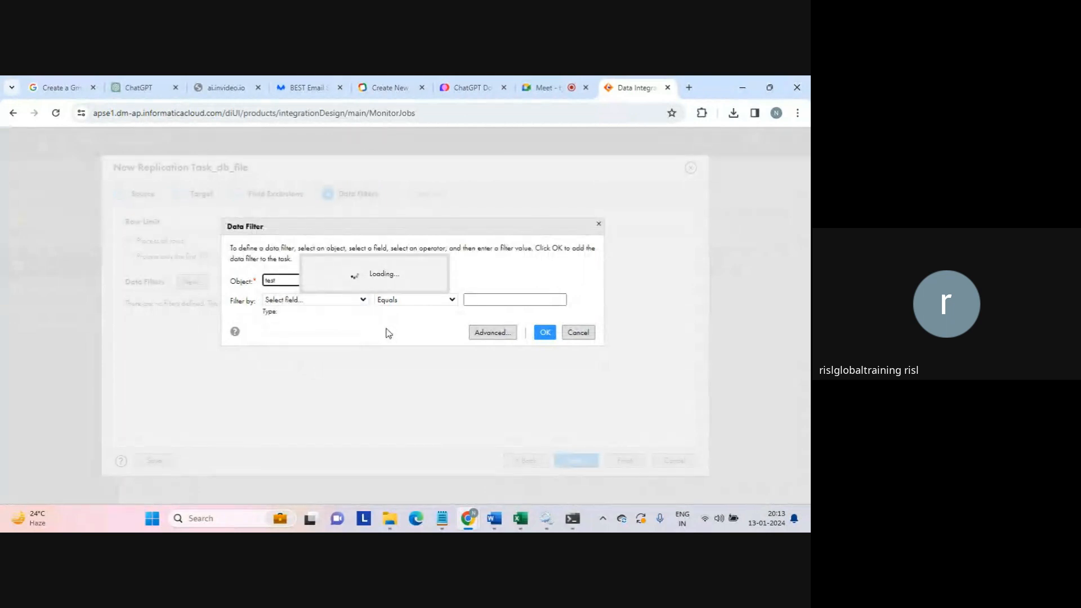
{"action": "left_click", "coordinate": [362, 300]}
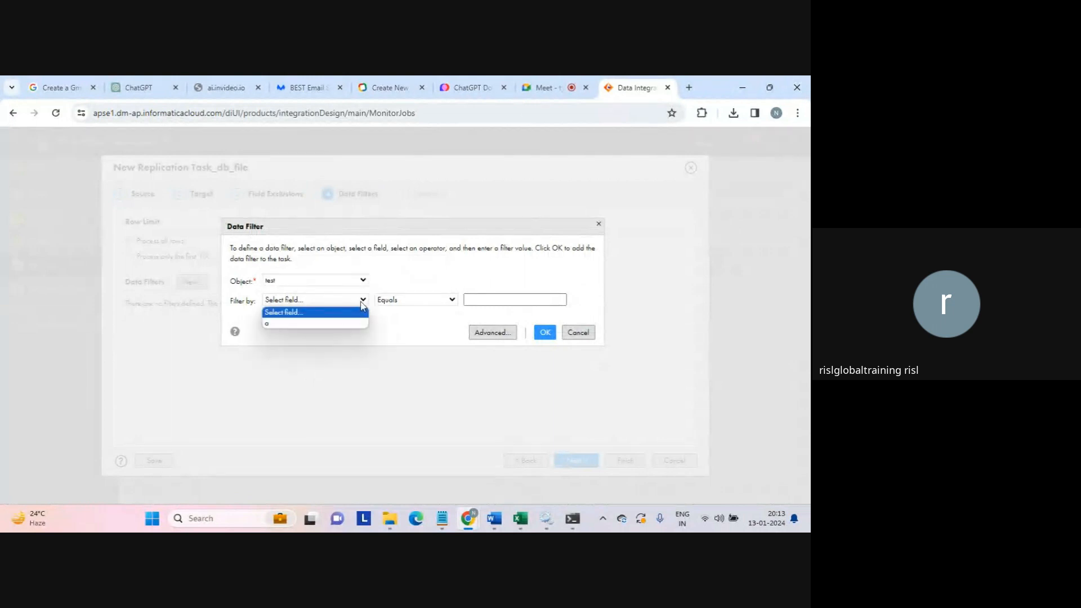
{"action": "left_click", "coordinate": [325, 322]}
{"action": "left_click", "coordinate": [478, 299]}
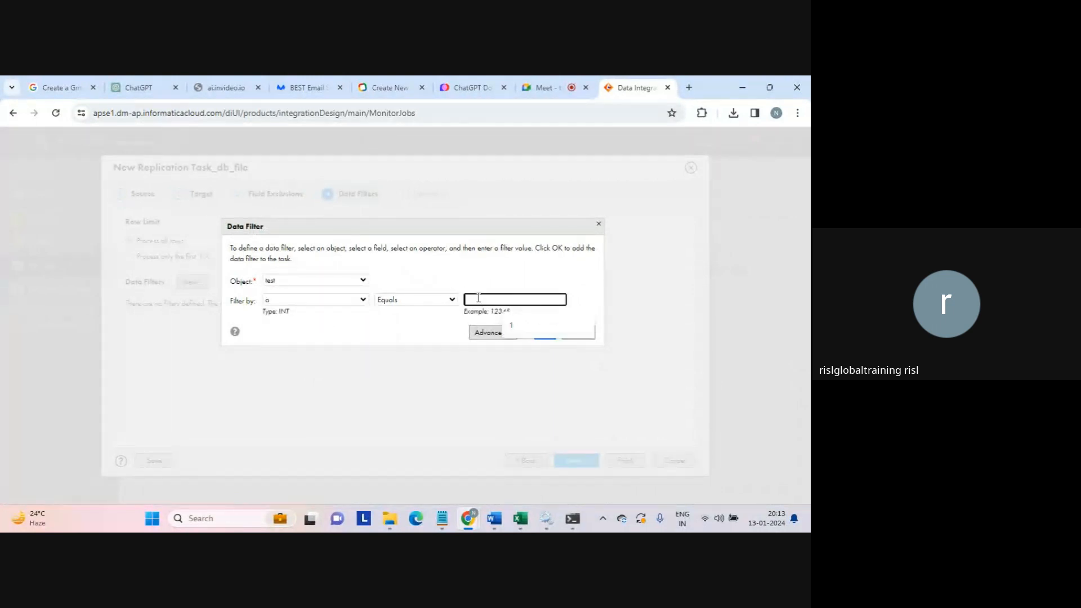
{"action": "type", "text": "123"}
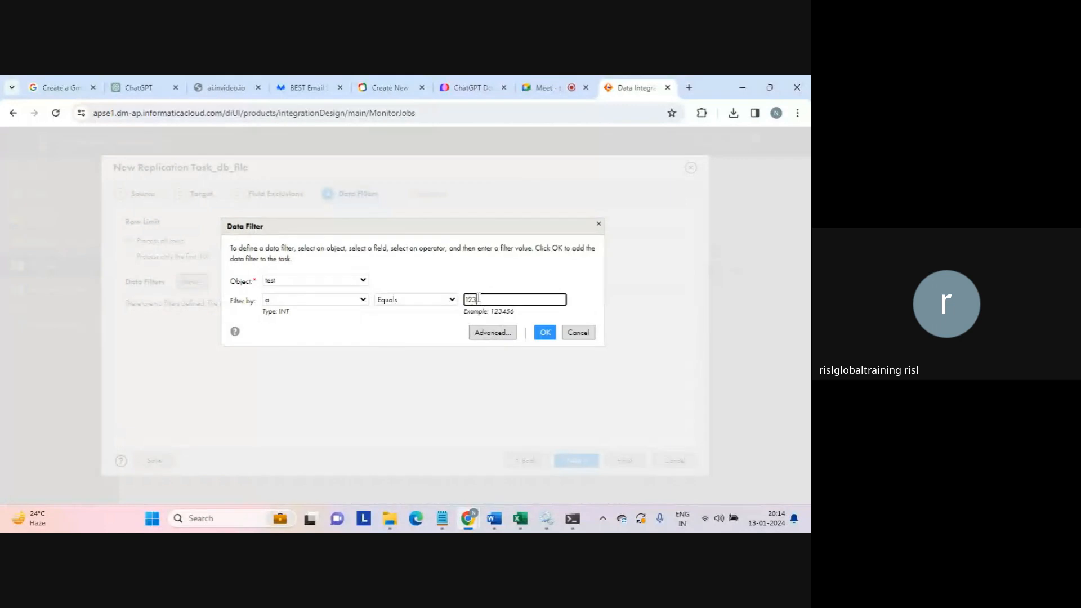
- Make the filter "a" Greater Than 1, confirm it in Advanced mode, and reach Schedule
{"action": "left_click", "coordinate": [450, 301]}
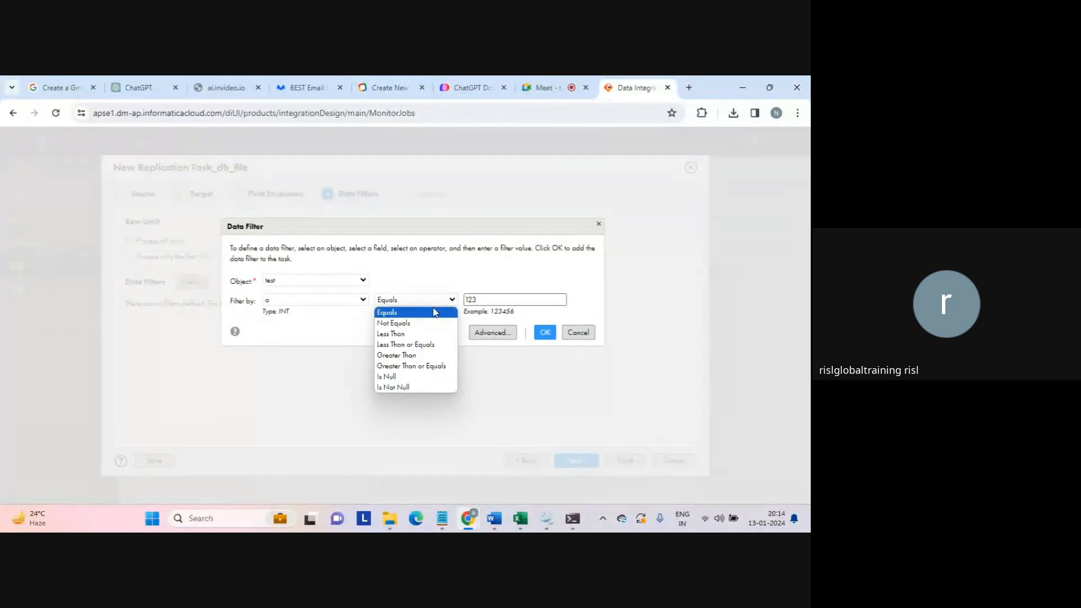
{"action": "left_click", "coordinate": [400, 355]}
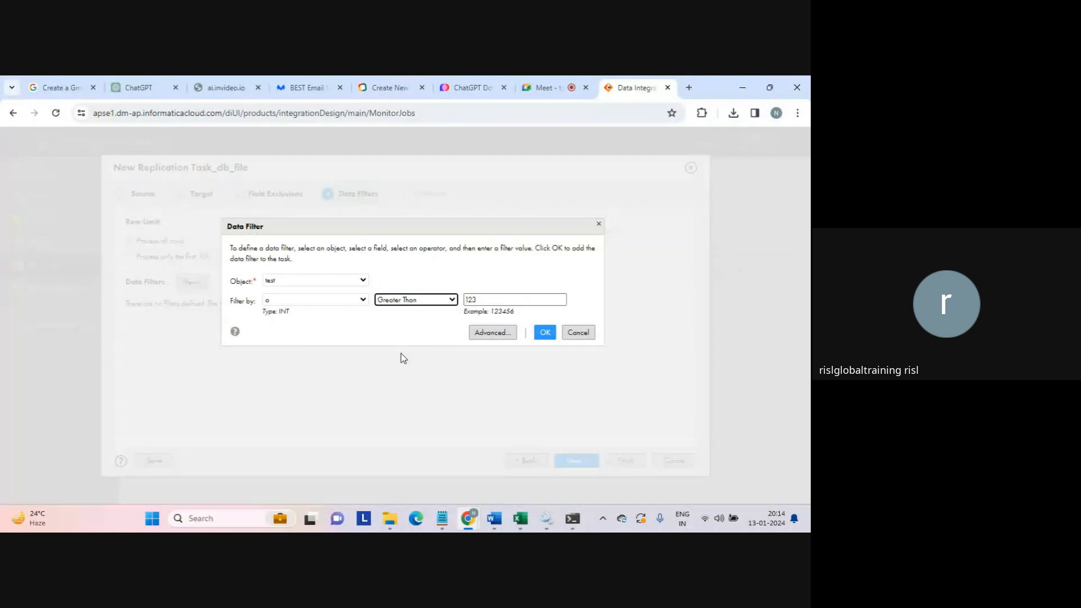
{"action": "key", "text": "Tab"}
{"action": "type", "text": "1"}
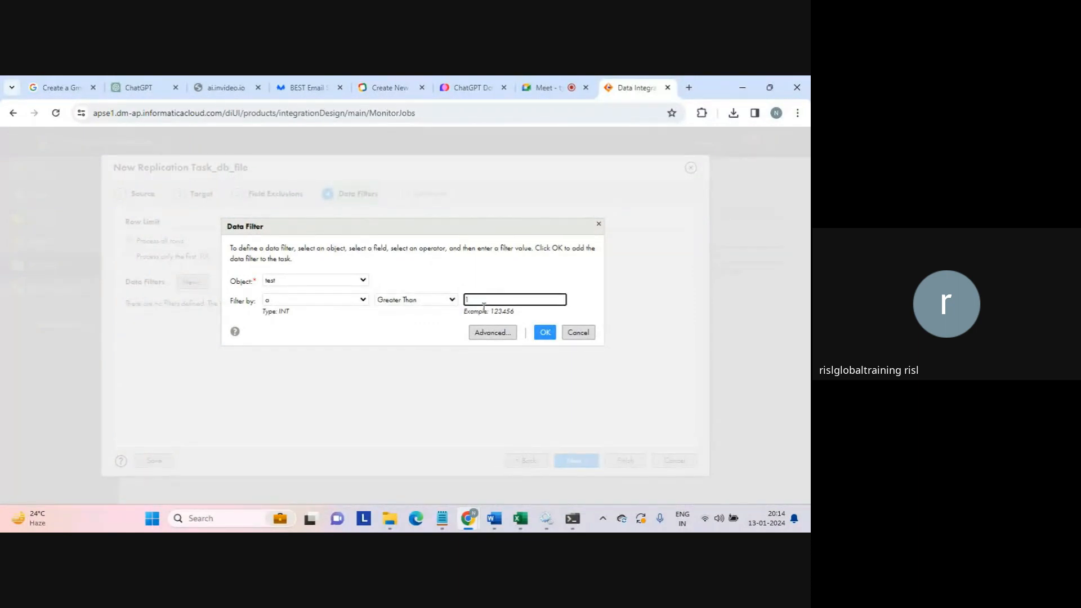
{"action": "left_click", "coordinate": [516, 332]}
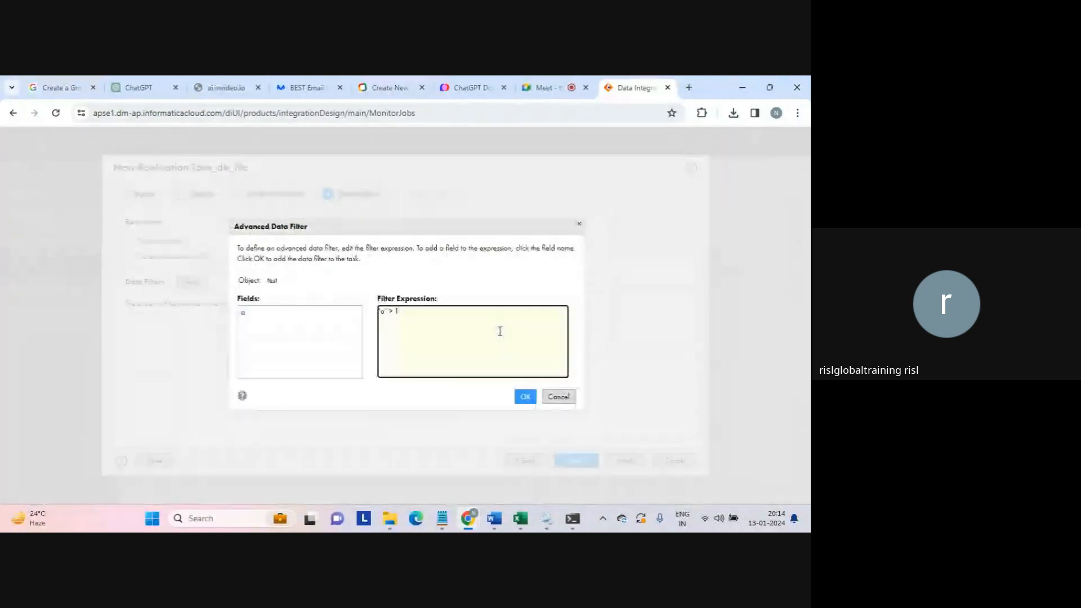
{"action": "left_click", "coordinate": [527, 398]}
{"action": "left_click", "coordinate": [528, 397]}
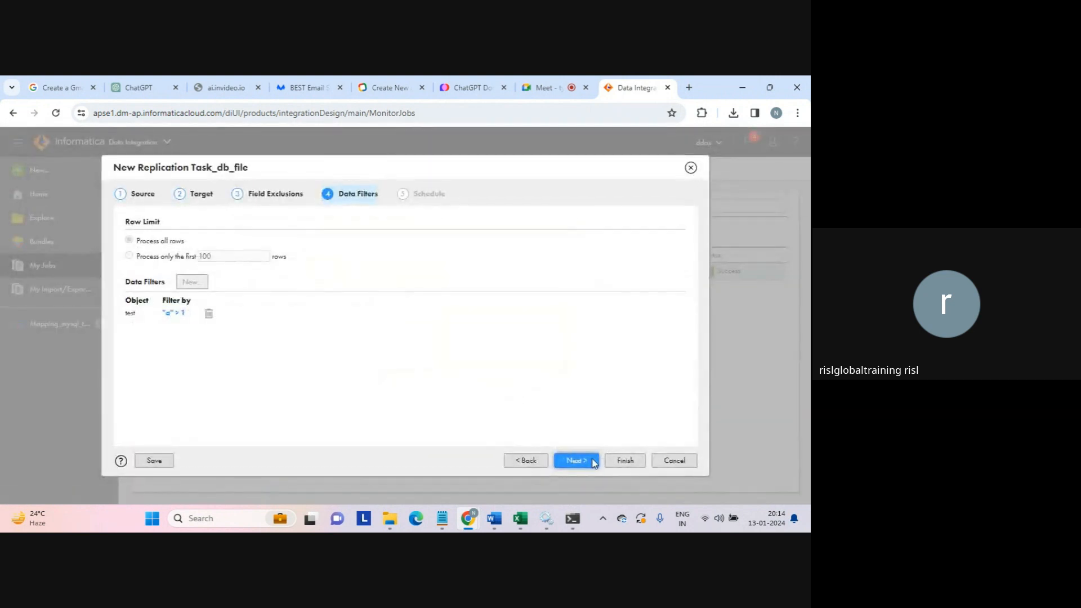
{"action": "left_click", "coordinate": [580, 461]}
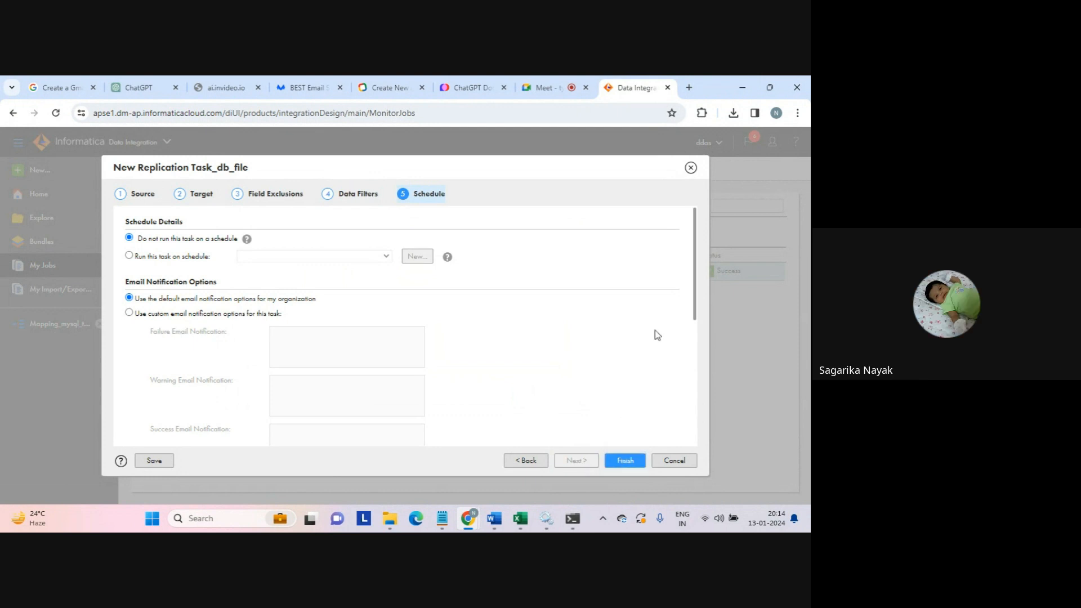
- Keep the default schedule, recheck the data filters, and finish saving Replication Task_db_file
{"action": "left_click_drag", "start_coordinate": [694, 265], "coordinate": [692, 401]}
{"action": "left_click", "coordinate": [688, 234]}
{"action": "left_click", "coordinate": [527, 461]}
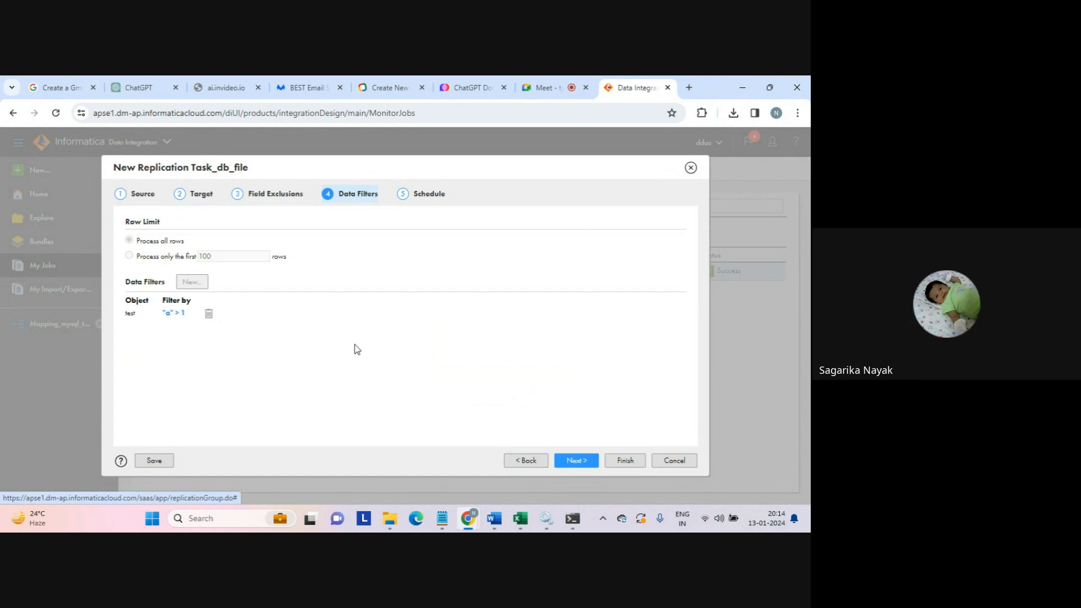
{"action": "left_click", "coordinate": [575, 462]}
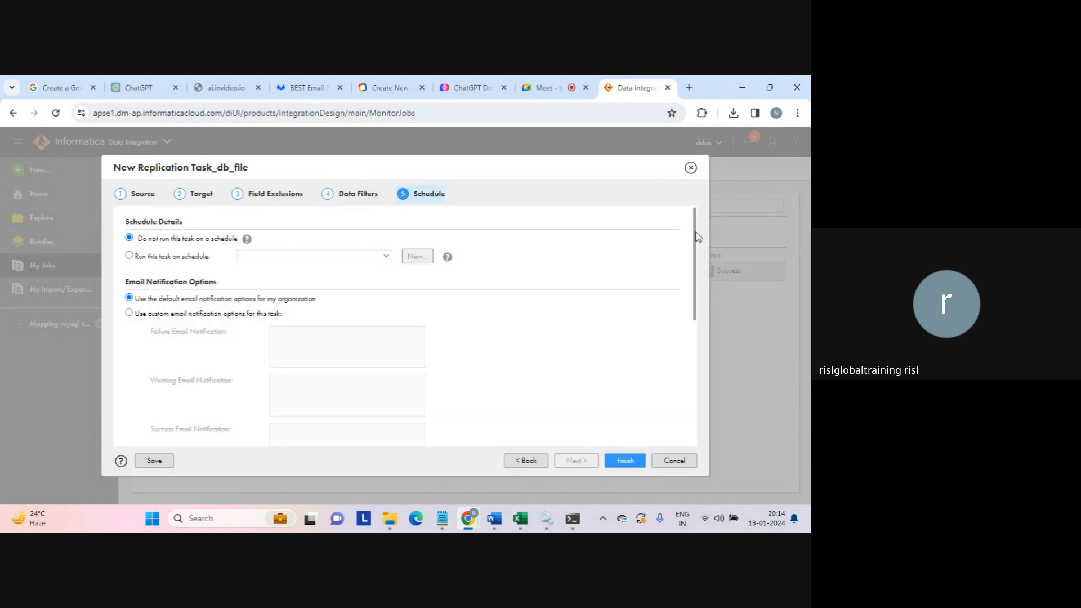
{"action": "left_click_drag", "start_coordinate": [696, 233], "coordinate": [683, 400]}
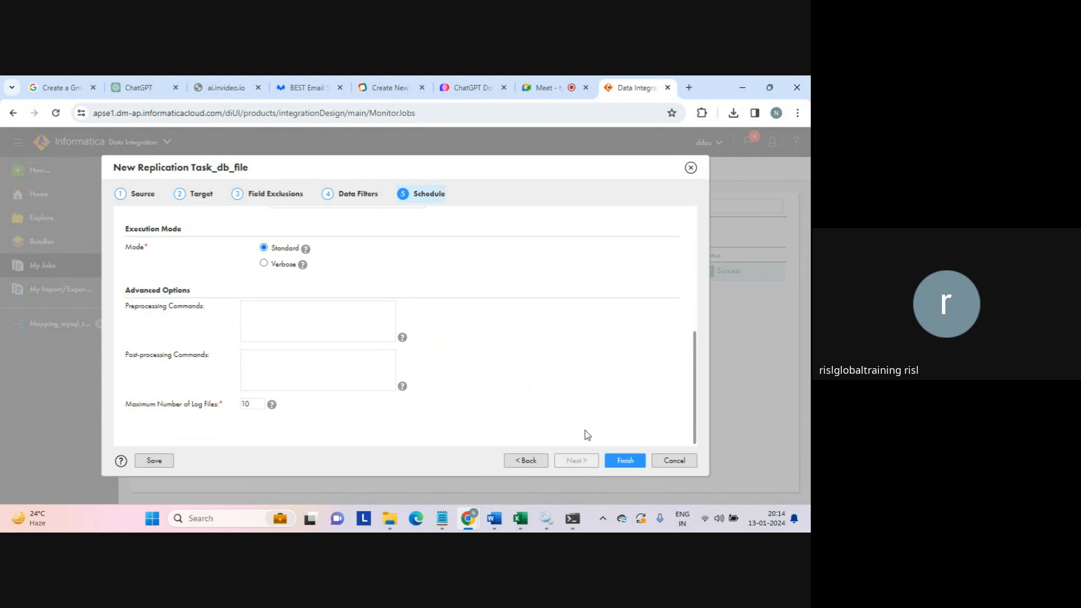
{"action": "left_click", "coordinate": [626, 460]}
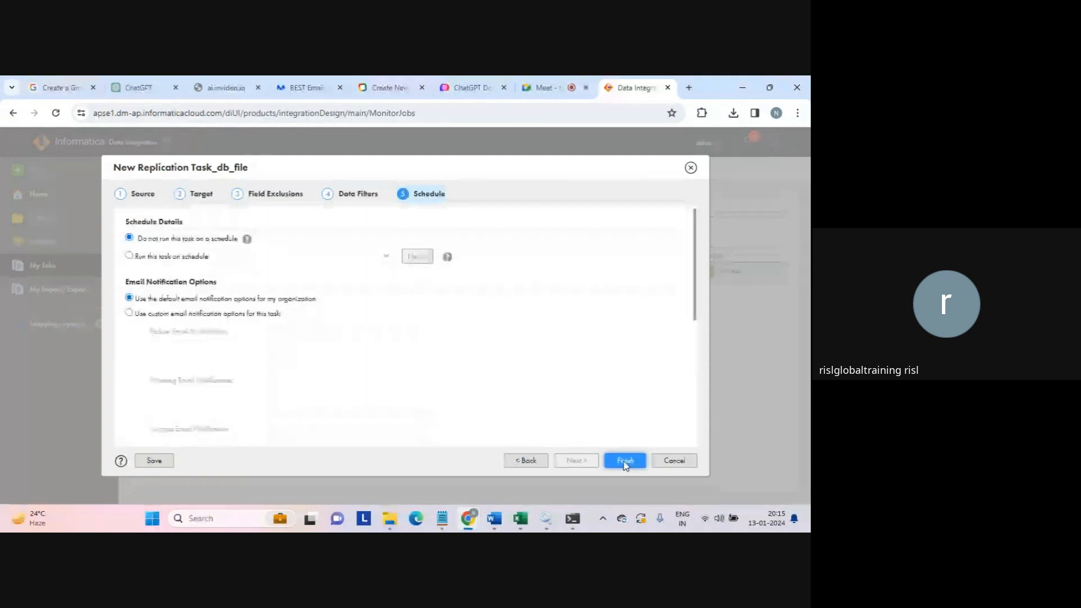
{"action": "left_click", "coordinate": [624, 461]}
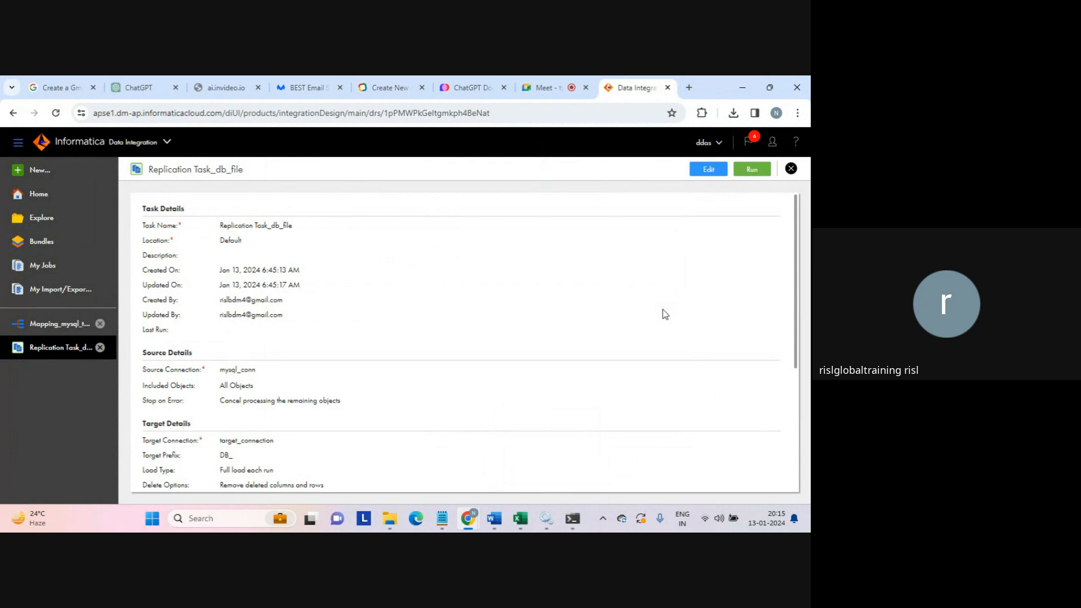
- Run Replication Task_db_file and check My Jobs for its Starting job
{"action": "left_click", "coordinate": [752, 171]}
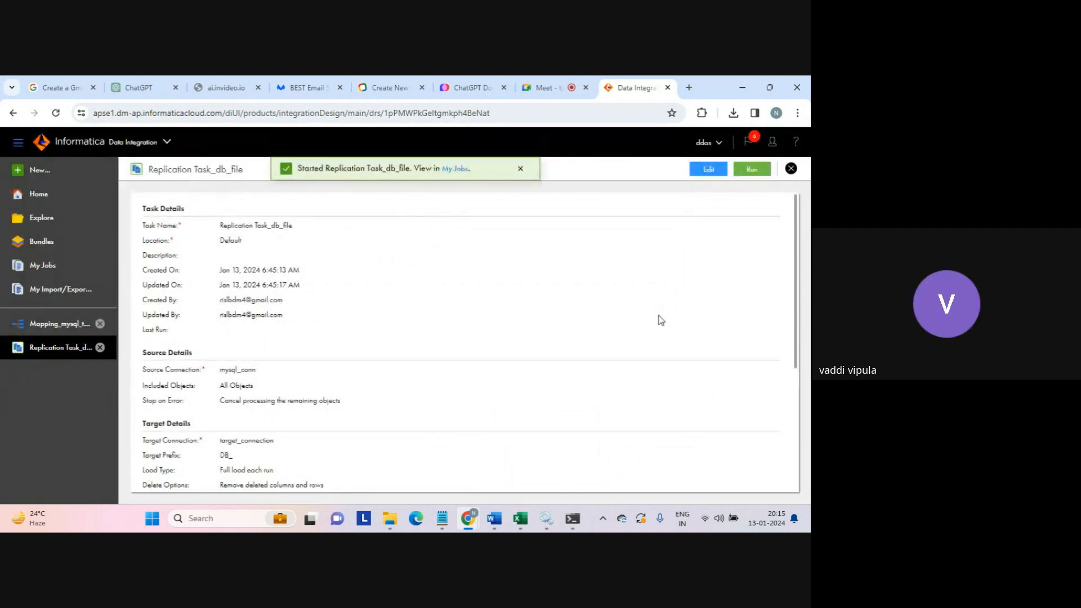
{"action": "left_click", "coordinate": [451, 170]}
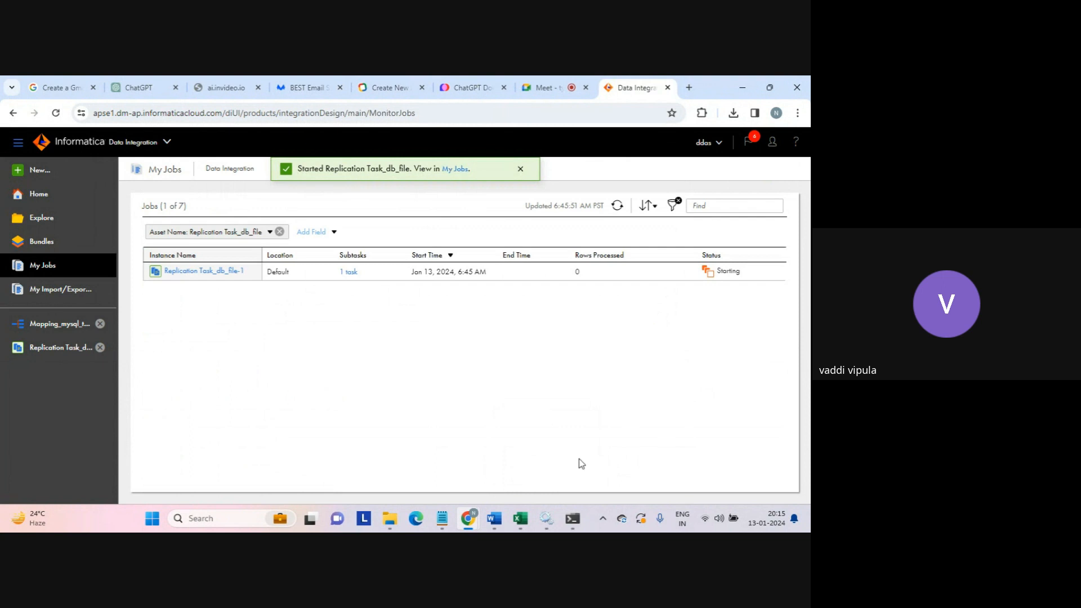
{"action": "left_click", "coordinate": [580, 521]}
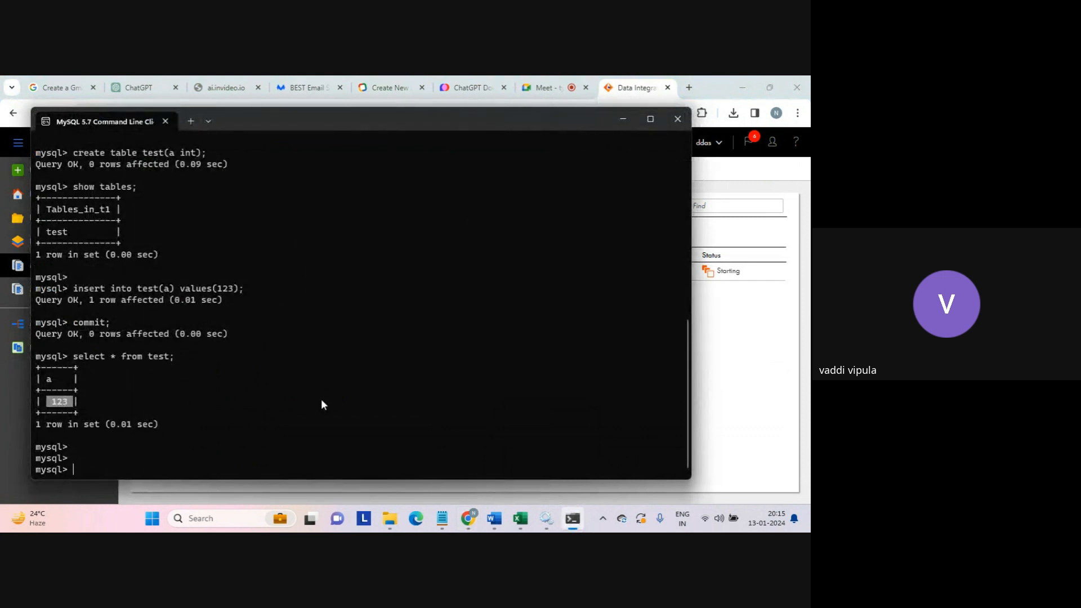
- Close the drivers folder window and bring the MySQL command-line client forward
{"action": "mouse_move", "coordinate": [394, 525]}
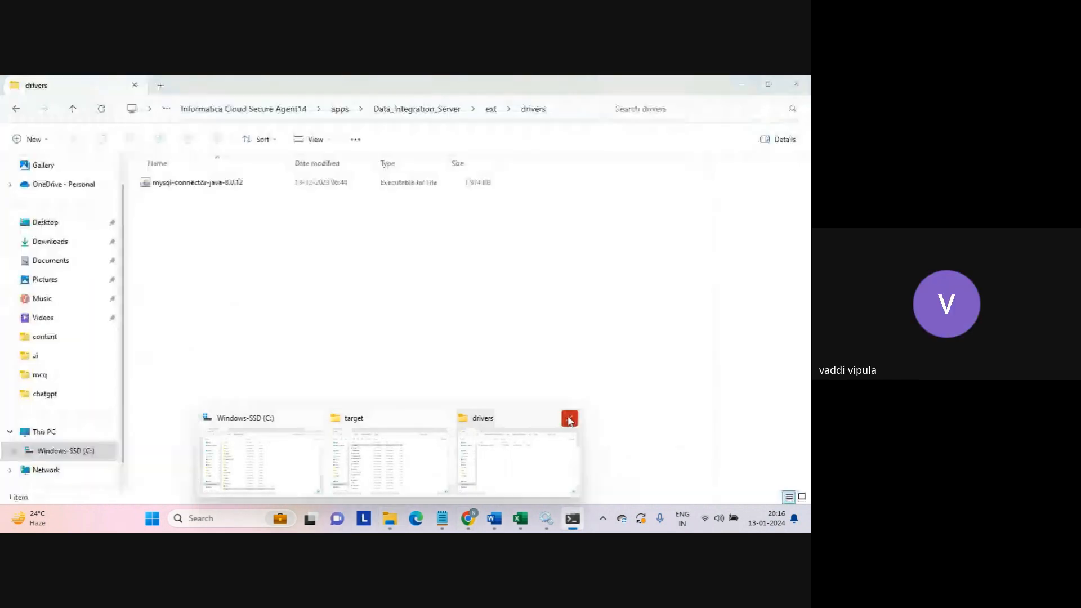
{"action": "left_click", "coordinate": [570, 420]}
{"action": "mouse_move", "coordinate": [393, 518]}
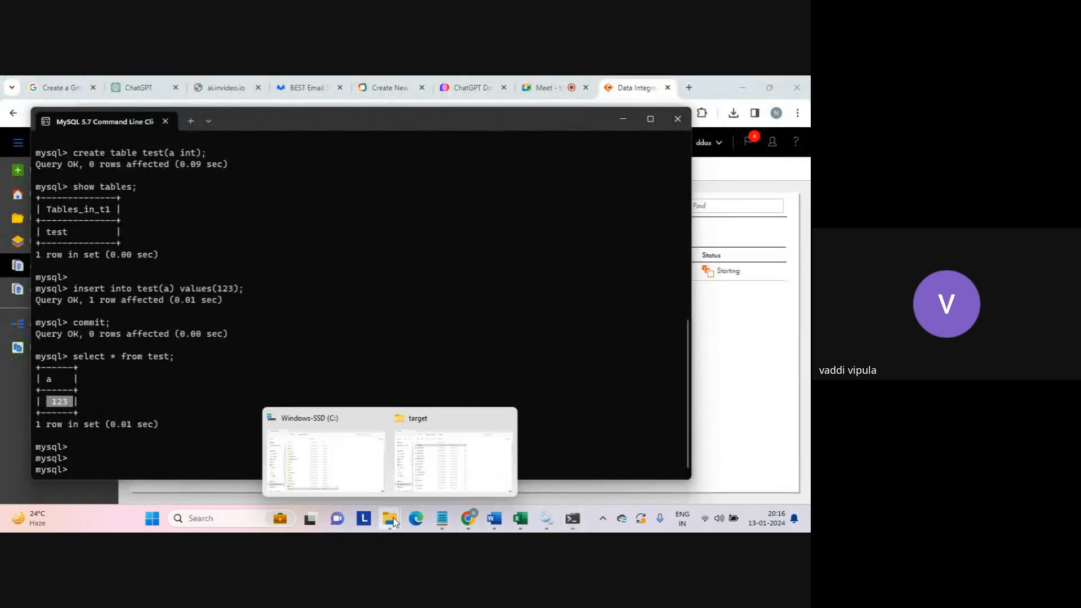
{"action": "mouse_move", "coordinate": [465, 441]}
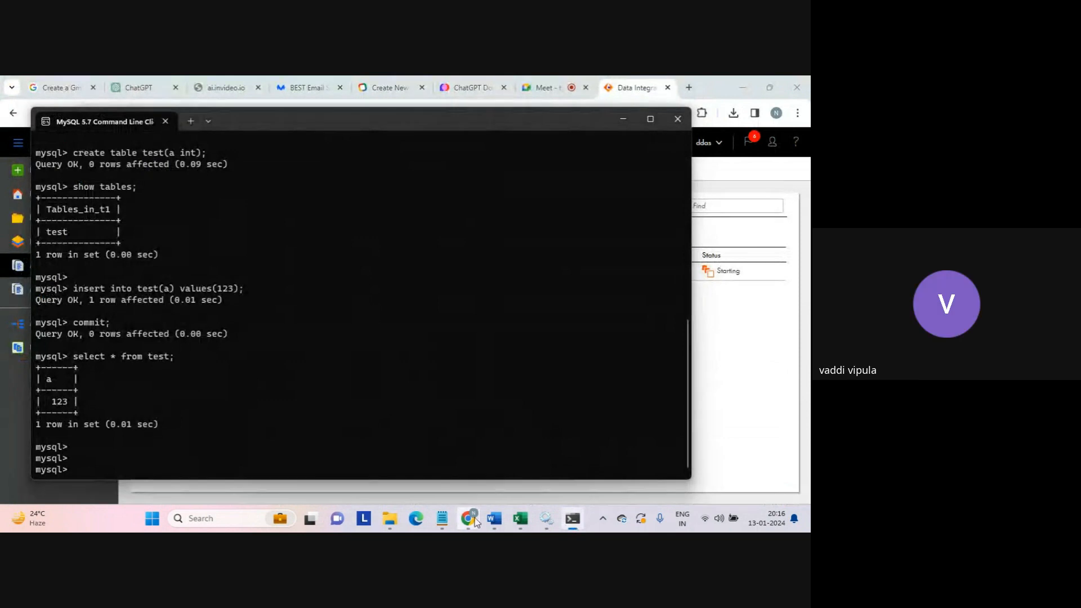
{"action": "mouse_move", "coordinate": [468, 518]}
{"action": "left_click", "coordinate": [422, 460]}
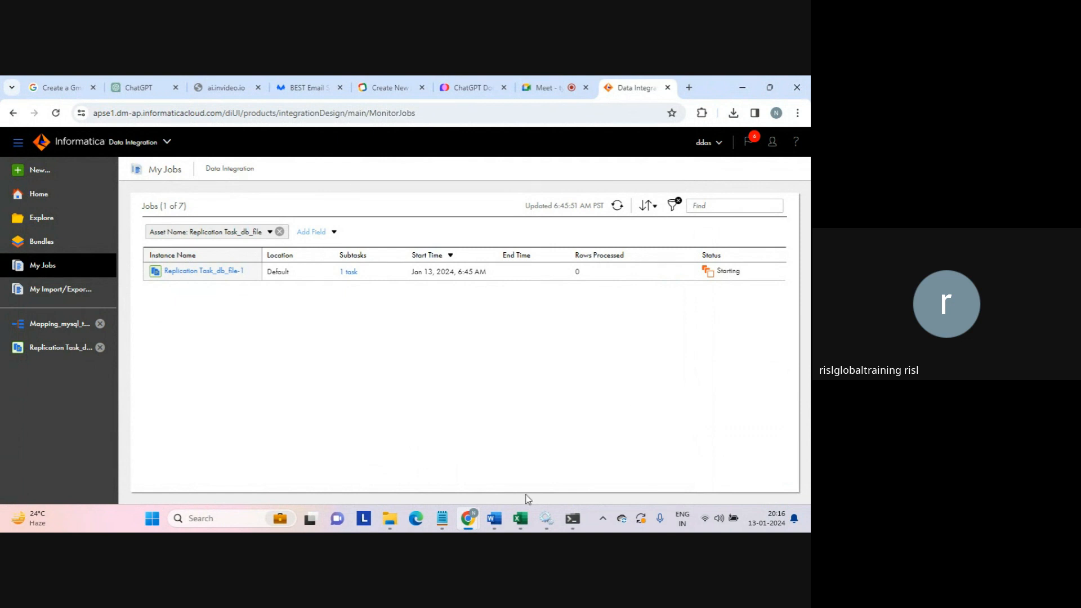
{"action": "mouse_move", "coordinate": [572, 518]}
{"action": "left_click", "coordinate": [545, 451]}
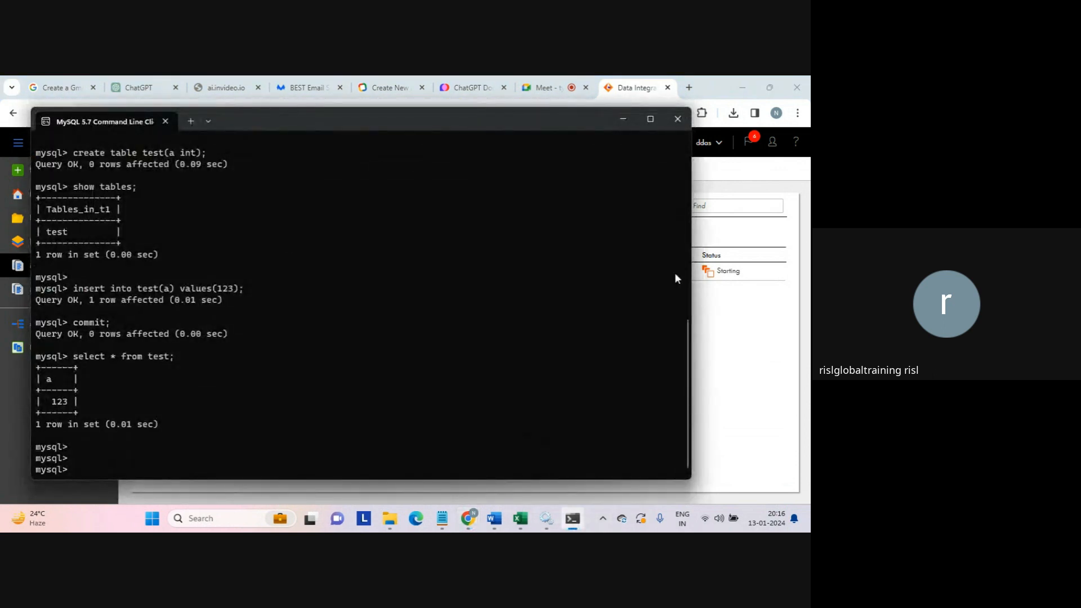
- Review the create database t1 statement and test table output, then return to My Jobs
{"action": "scroll", "coordinate": [684, 309], "scroll_direction": "up", "scroll_amount": 1}
{"action": "left_click_drag", "start_coordinate": [684, 307], "coordinate": [670, 250]}
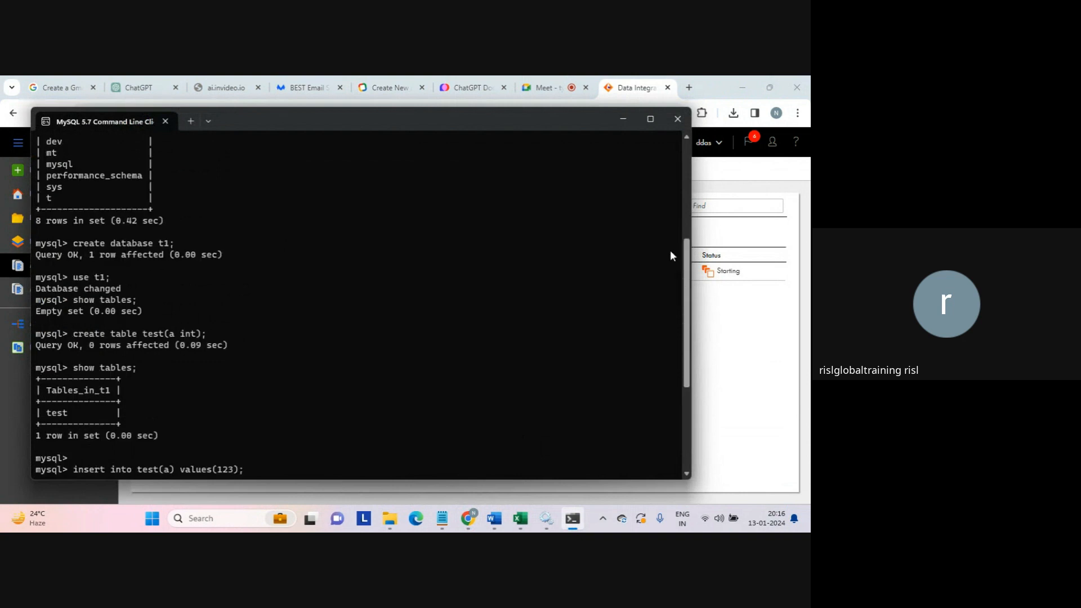
{"action": "left_click_drag", "start_coordinate": [144, 239], "coordinate": [167, 239]}
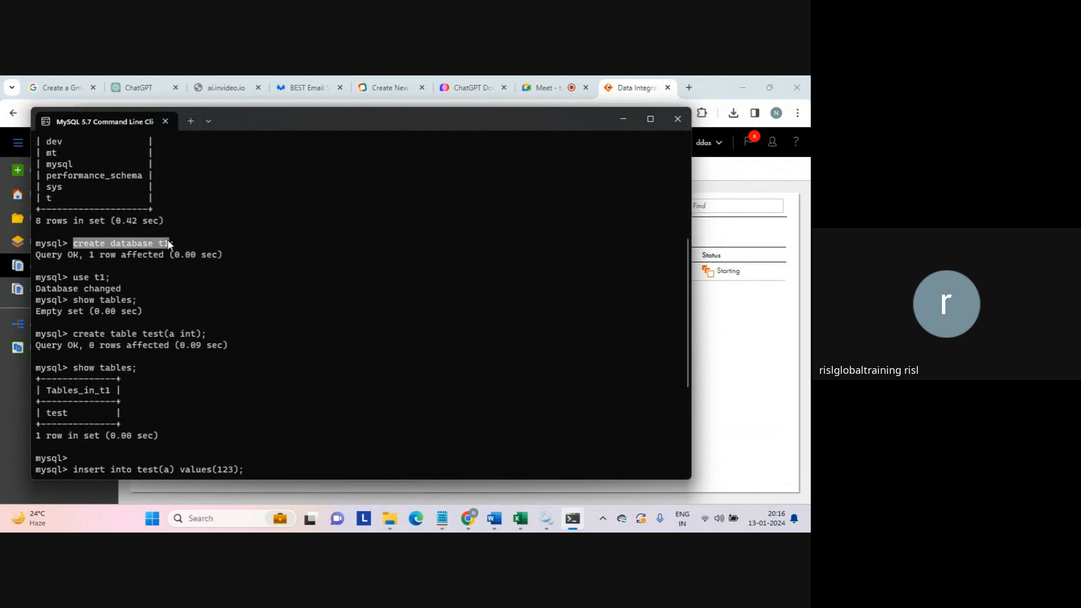
{"action": "left_click", "coordinate": [145, 333]}
{"action": "double_click", "coordinate": [145, 334]}
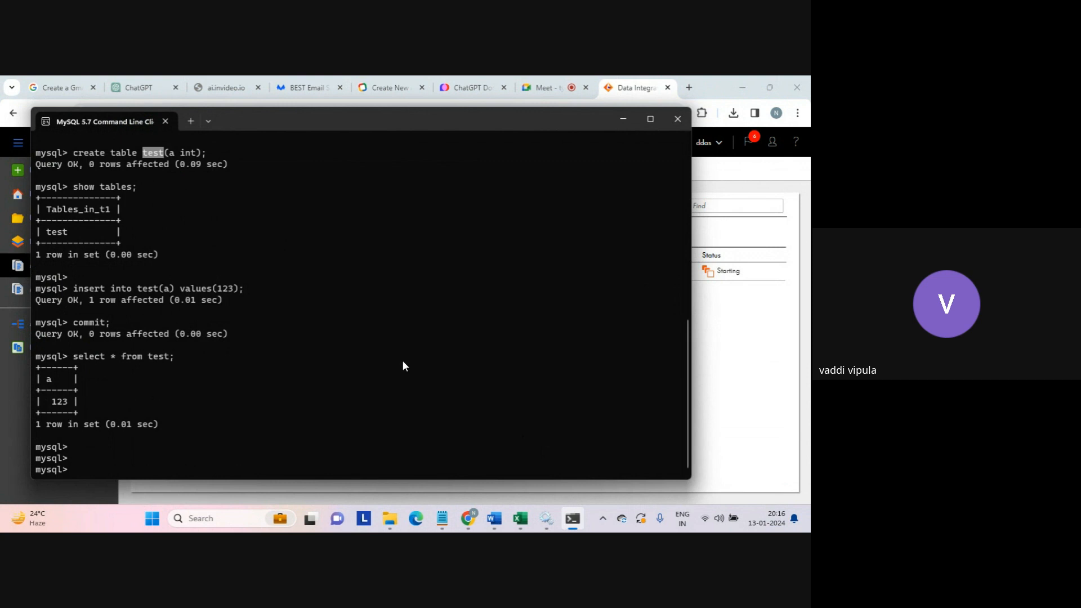
{"action": "left_click", "coordinate": [753, 374]}
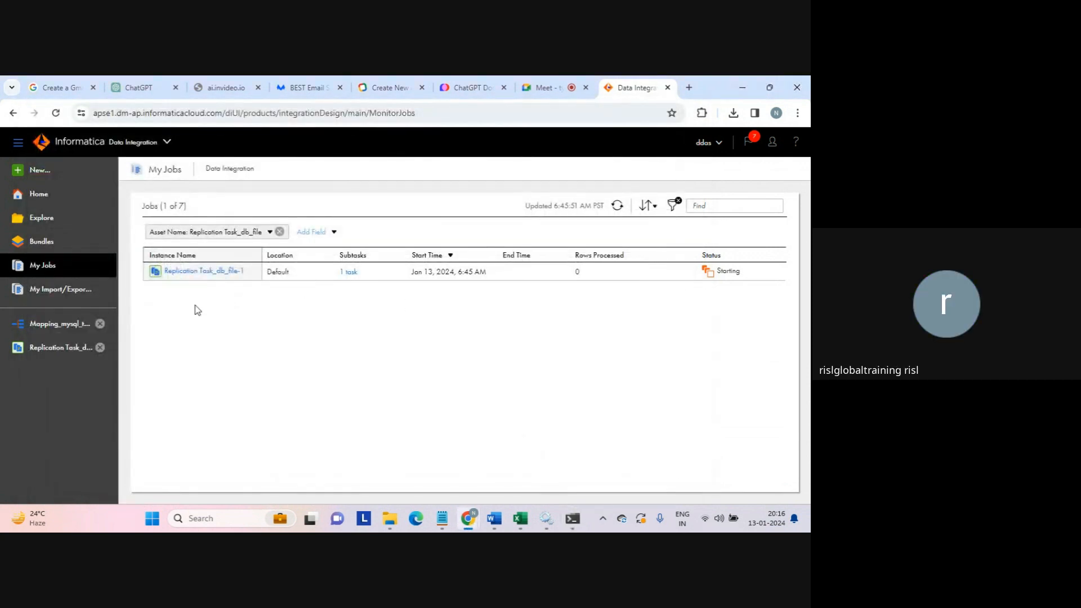
- Edit Replication Task_db_file and view the mysql_conn source connection details
{"action": "left_click", "coordinate": [54, 349]}
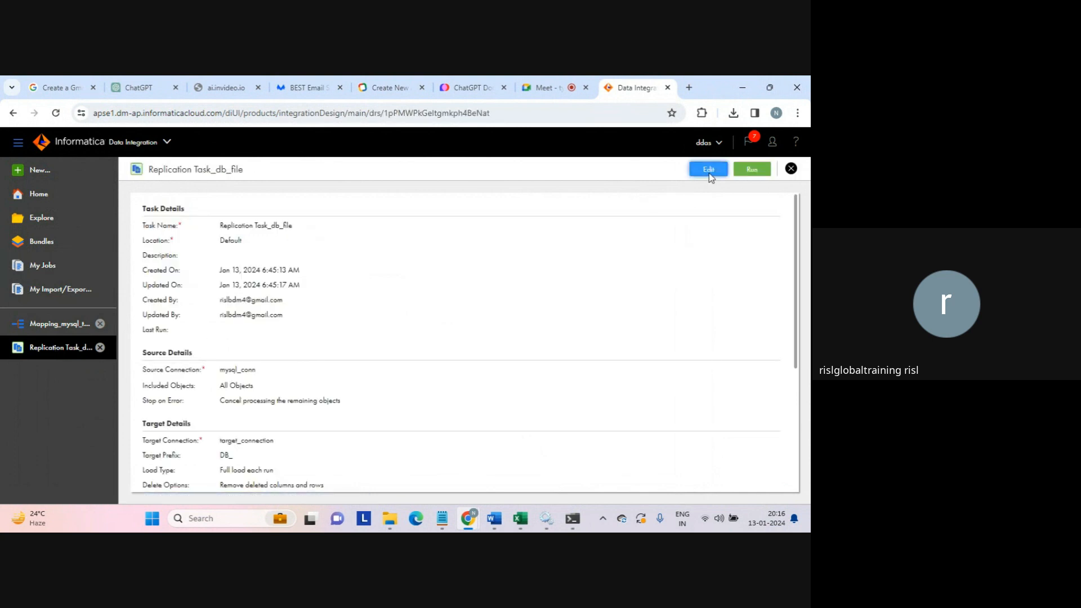
{"action": "left_click", "coordinate": [709, 172]}
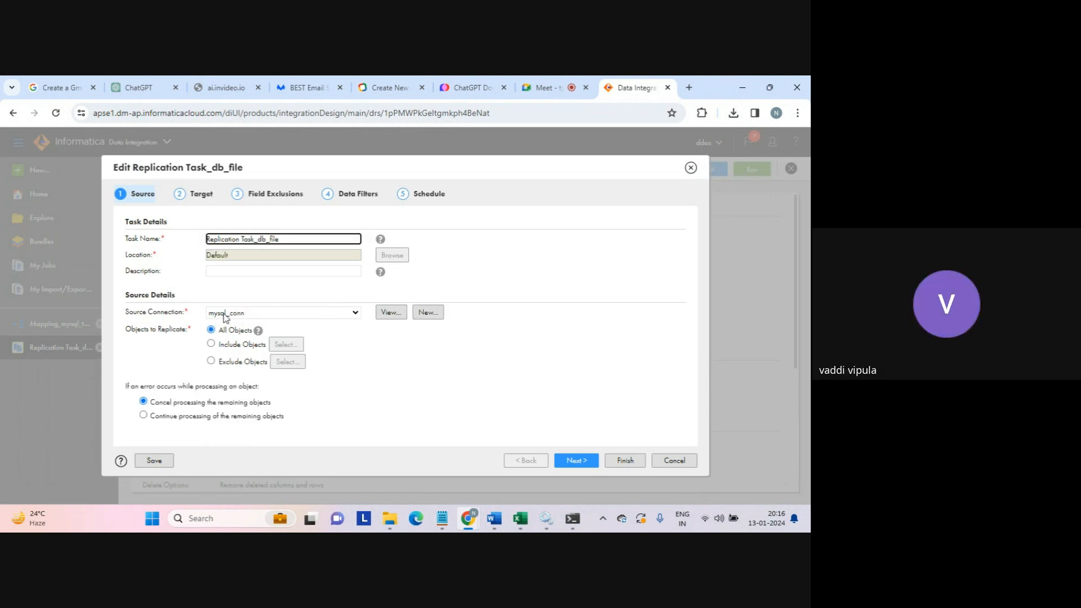
{"action": "left_click", "coordinate": [391, 313]}
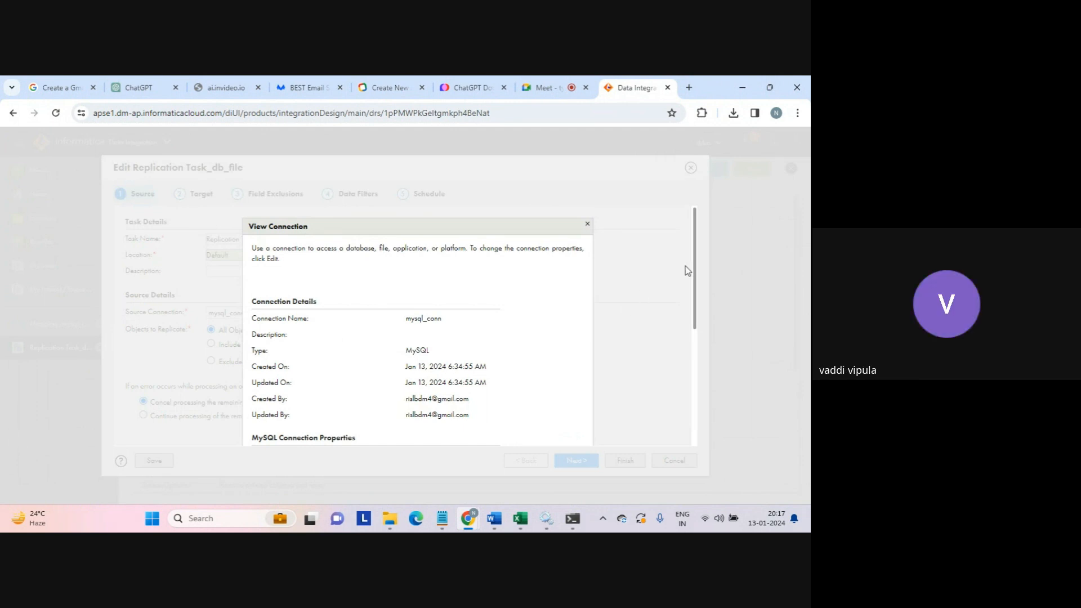
- Confirm mysql_conn points to database t1 on localhost:3306 against the MySQL terminal, then close it
{"action": "left_click_drag", "start_coordinate": [696, 272], "coordinate": [691, 365]}
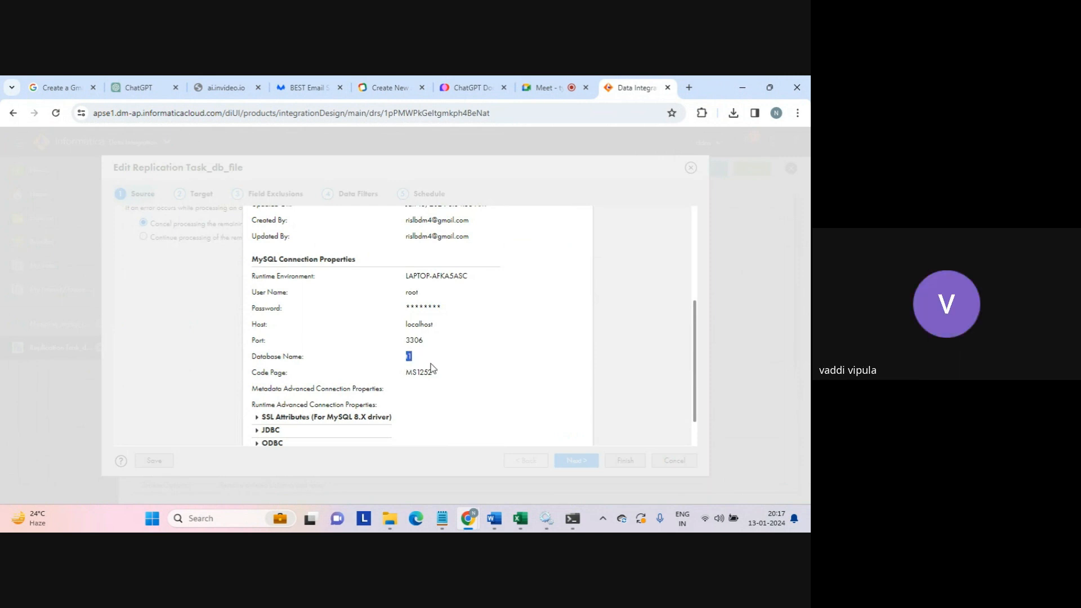
{"action": "left_click", "coordinate": [573, 519]}
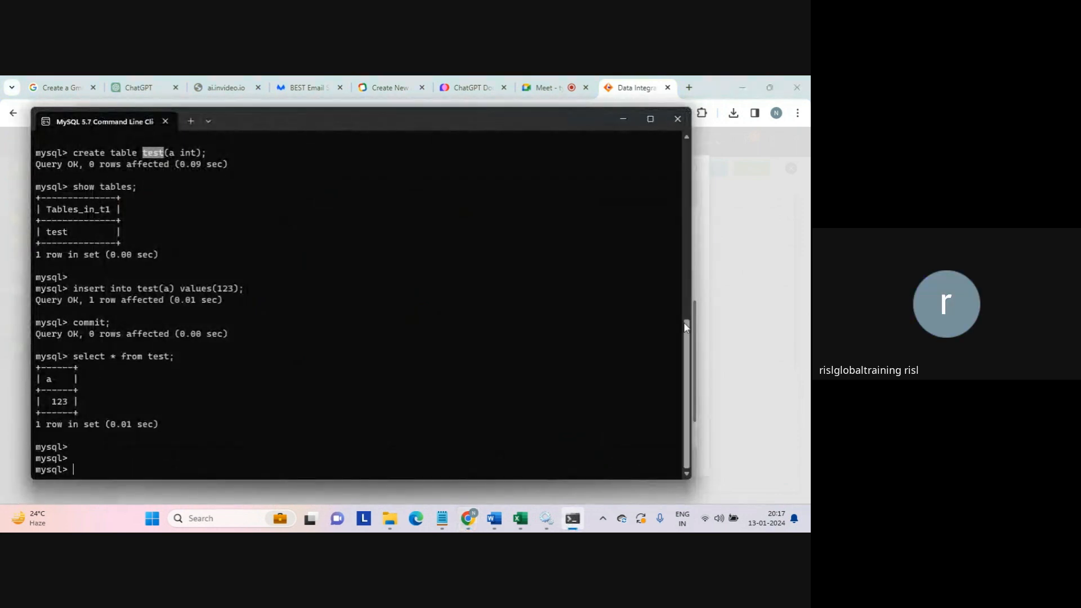
{"action": "left_click_drag", "start_coordinate": [685, 335], "coordinate": [681, 285]}
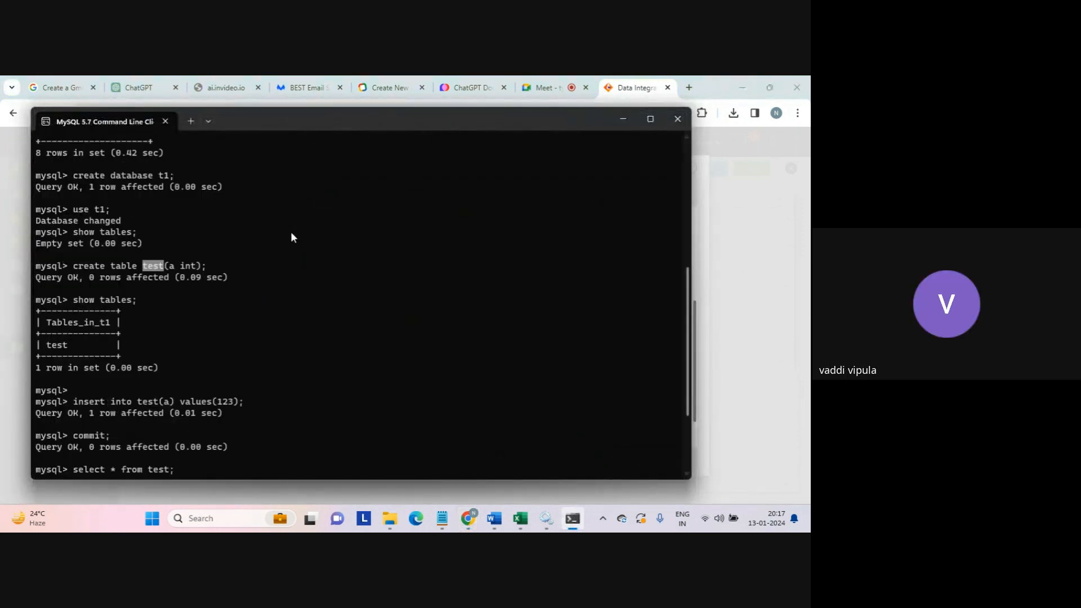
{"action": "left_click_drag", "start_coordinate": [154, 176], "coordinate": [178, 178]}
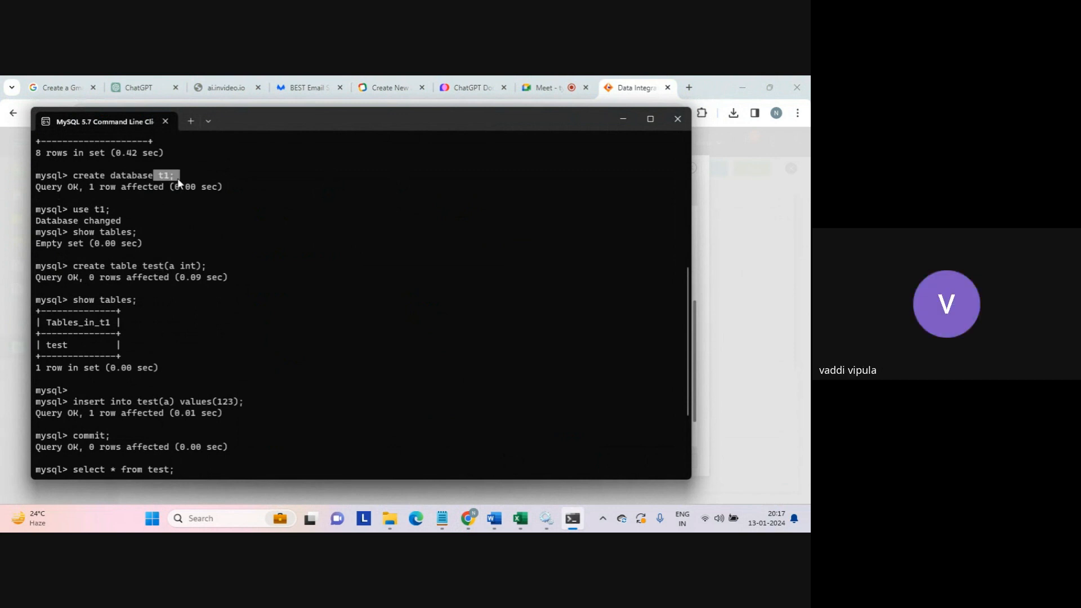
{"action": "left_click_drag", "start_coordinate": [76, 263], "coordinate": [242, 383]}
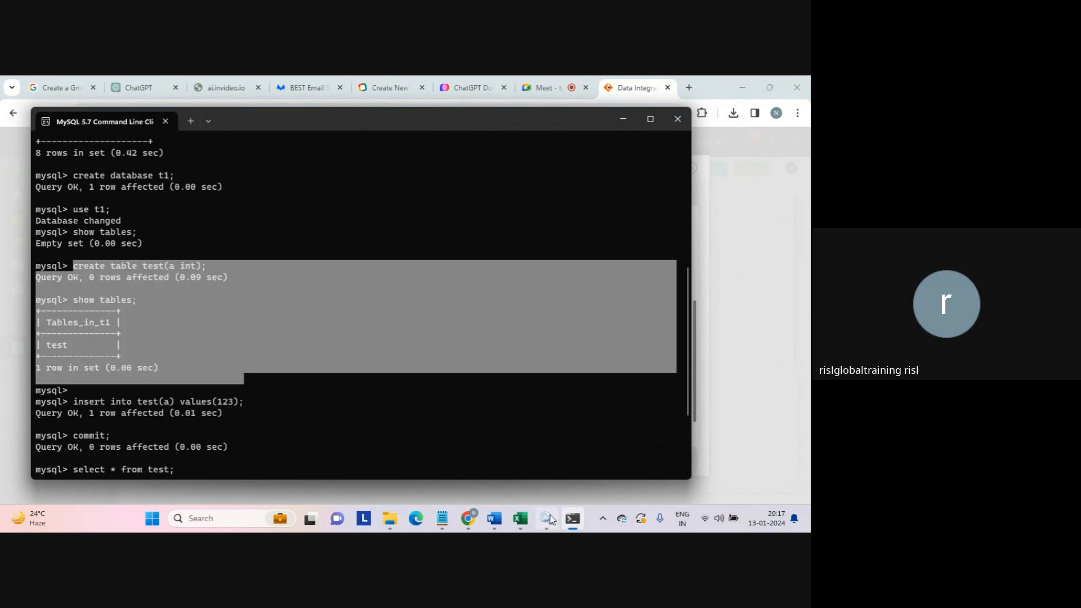
{"action": "mouse_move", "coordinate": [467, 519]}
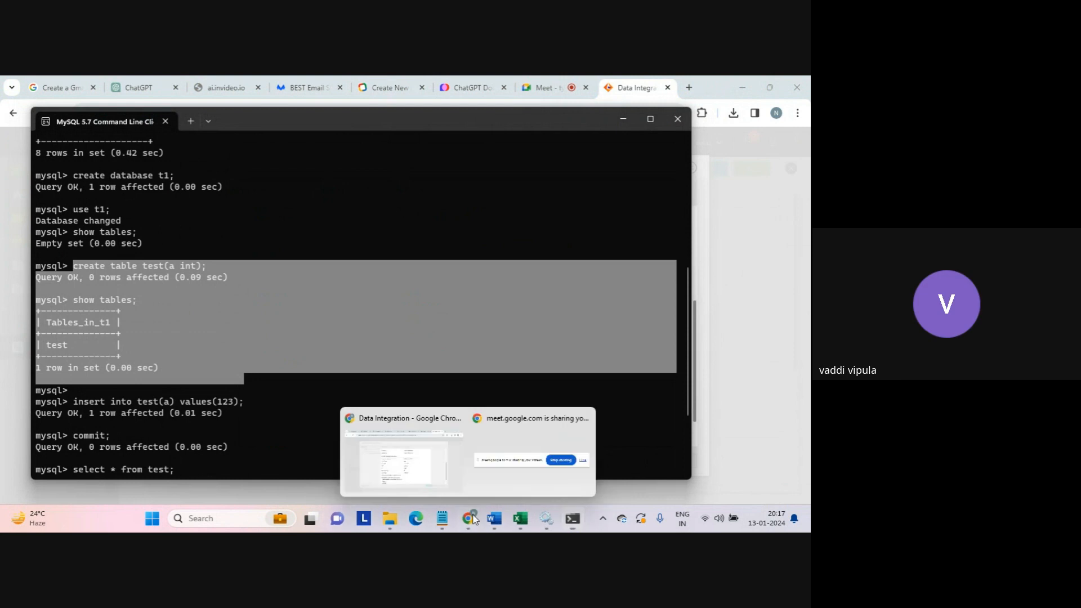
{"action": "left_click", "coordinate": [452, 446]}
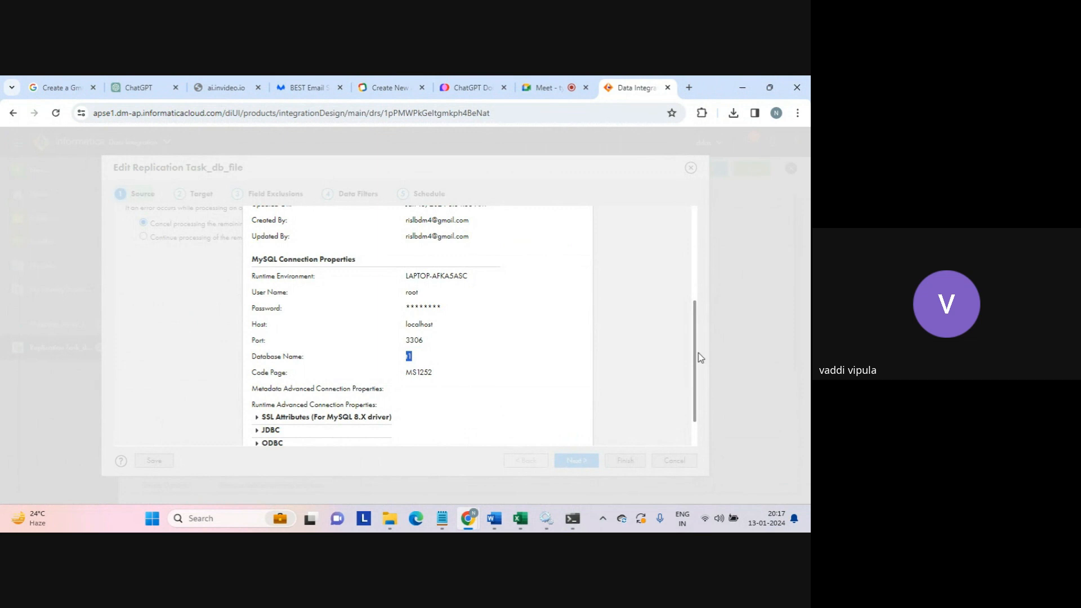
{"action": "left_click_drag", "start_coordinate": [695, 367], "coordinate": [697, 431]}
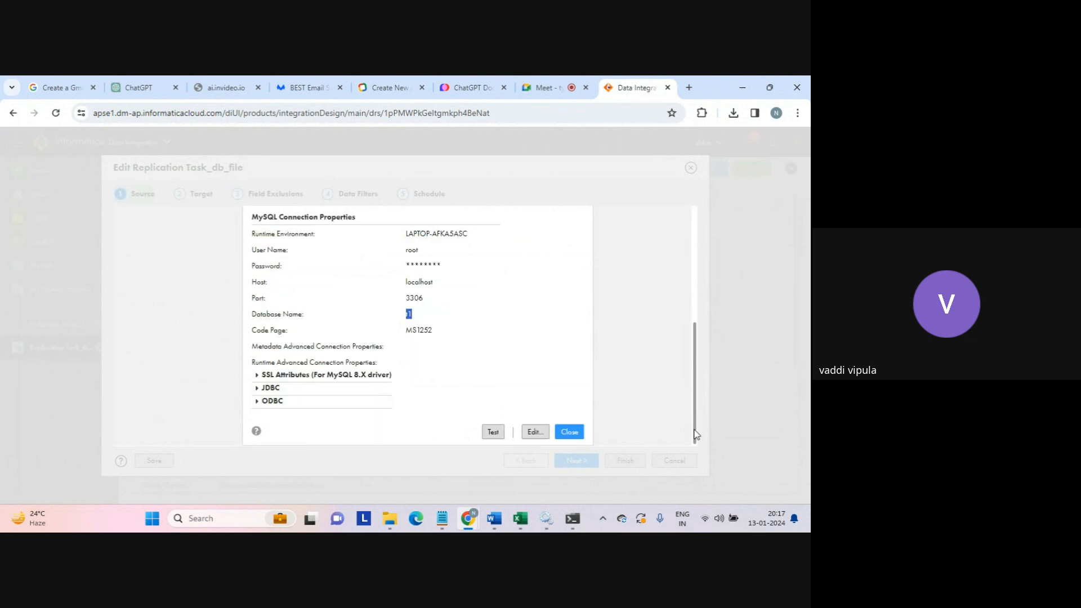
{"action": "left_click", "coordinate": [567, 433]}
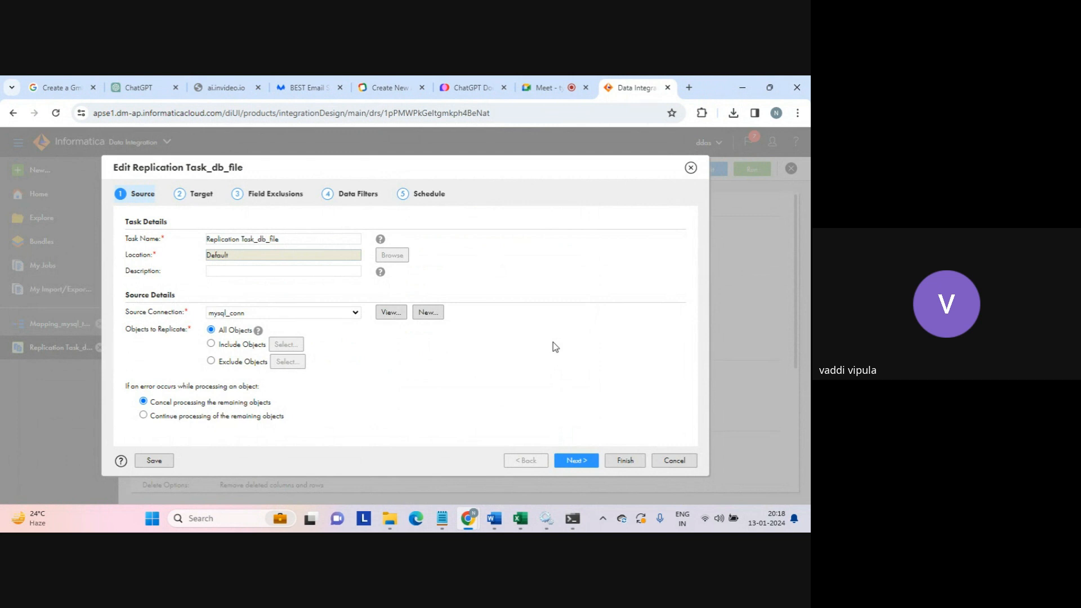
- Open the Data Filters step and inspect the test table's "a" > 1 filter
{"action": "left_click", "coordinate": [358, 193]}
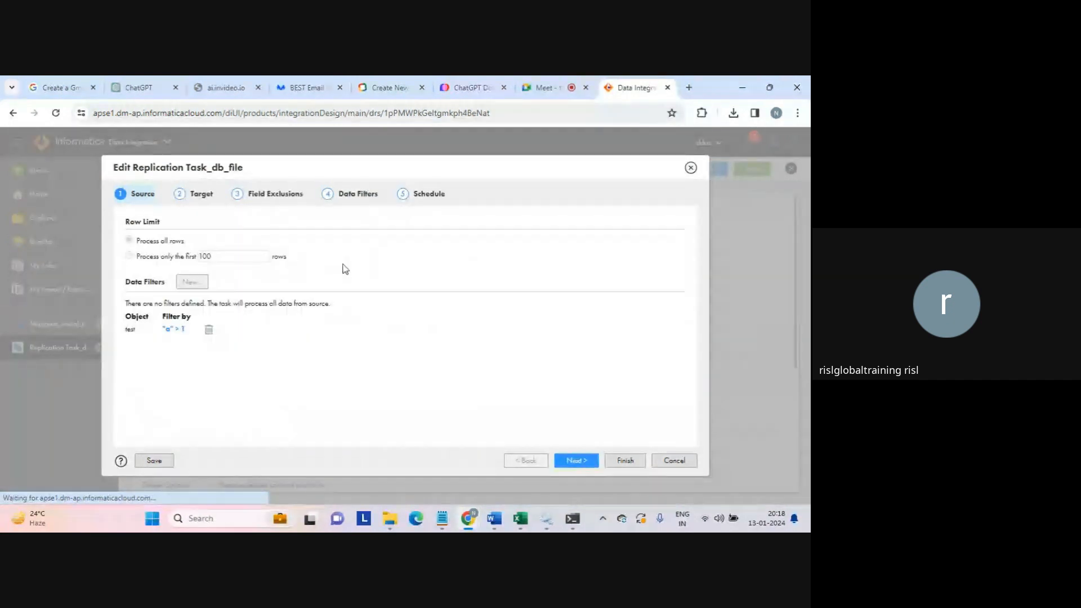
{"action": "left_click", "coordinate": [345, 196]}
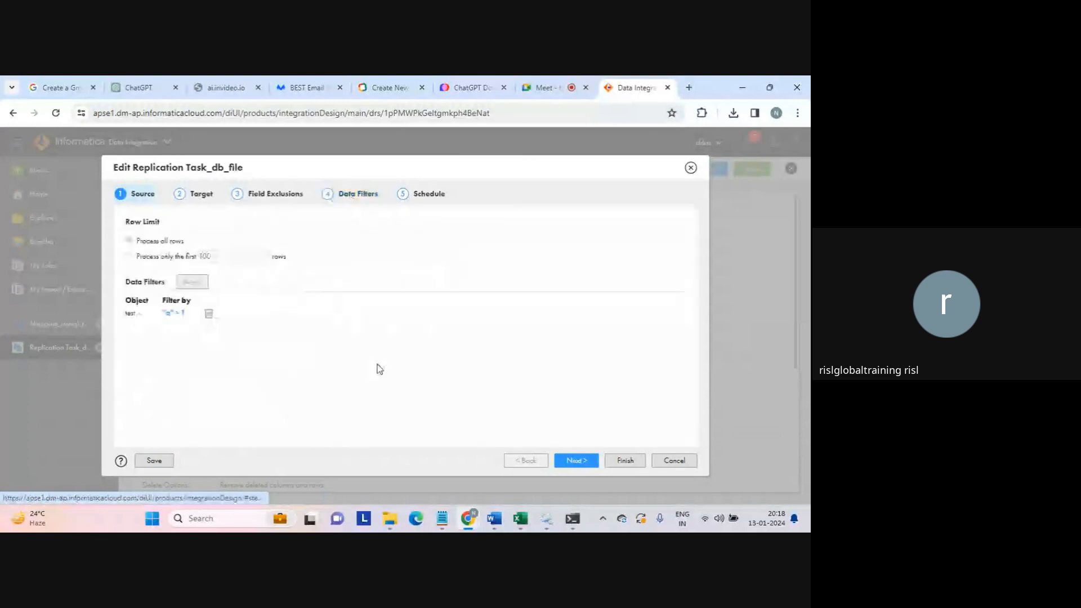
{"action": "left_click", "coordinate": [169, 315]}
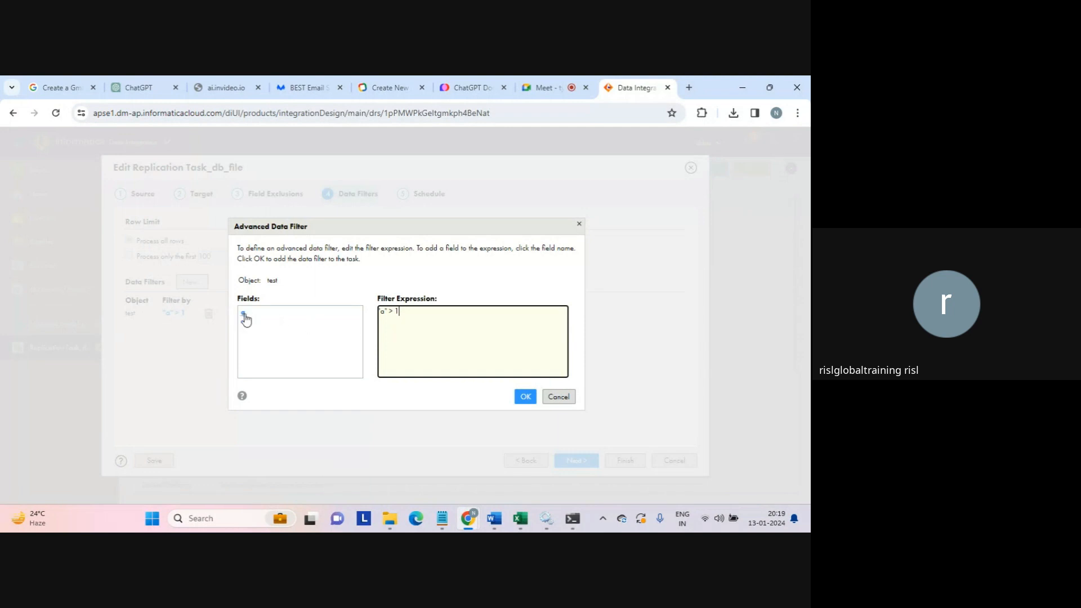
- Review the Advanced Data Filter expression on object test and close it unchanged
{"action": "double_click", "coordinate": [272, 280]}
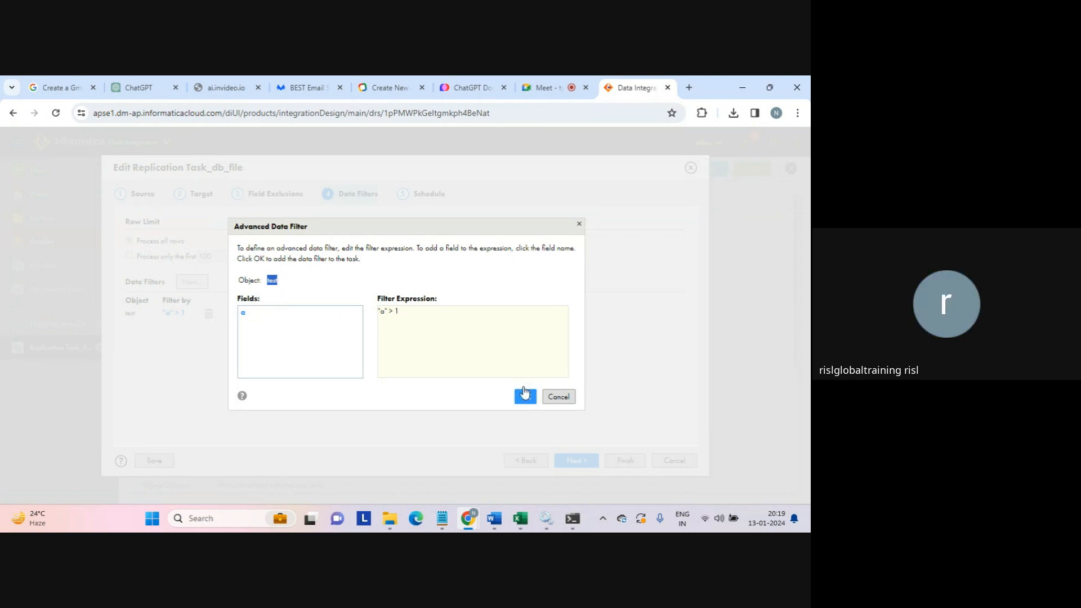
{"action": "left_click_drag", "start_coordinate": [422, 314], "coordinate": [370, 312]}
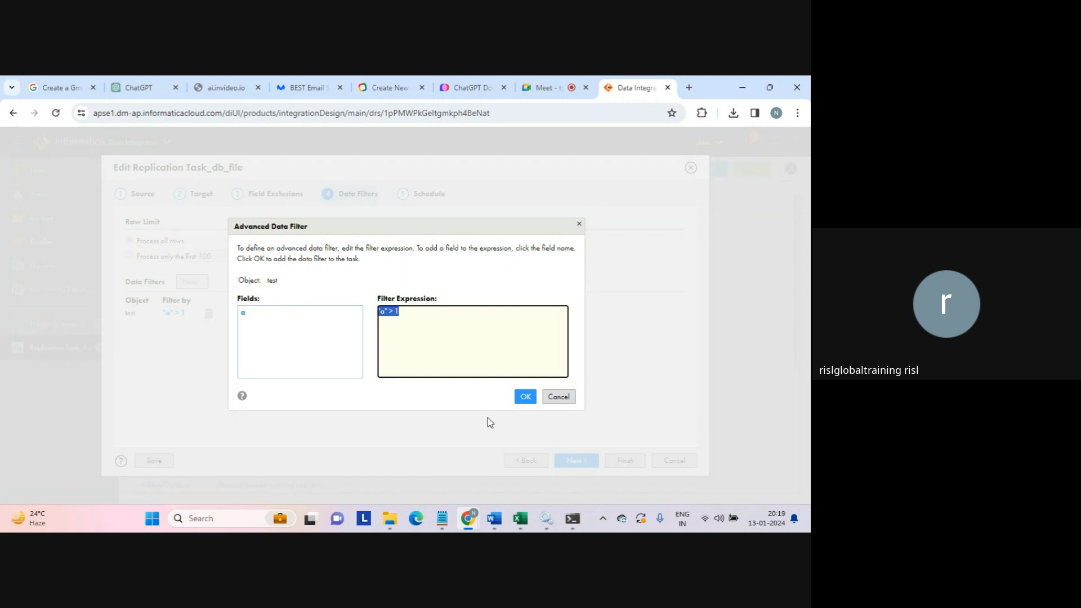
{"action": "left_click", "coordinate": [560, 400]}
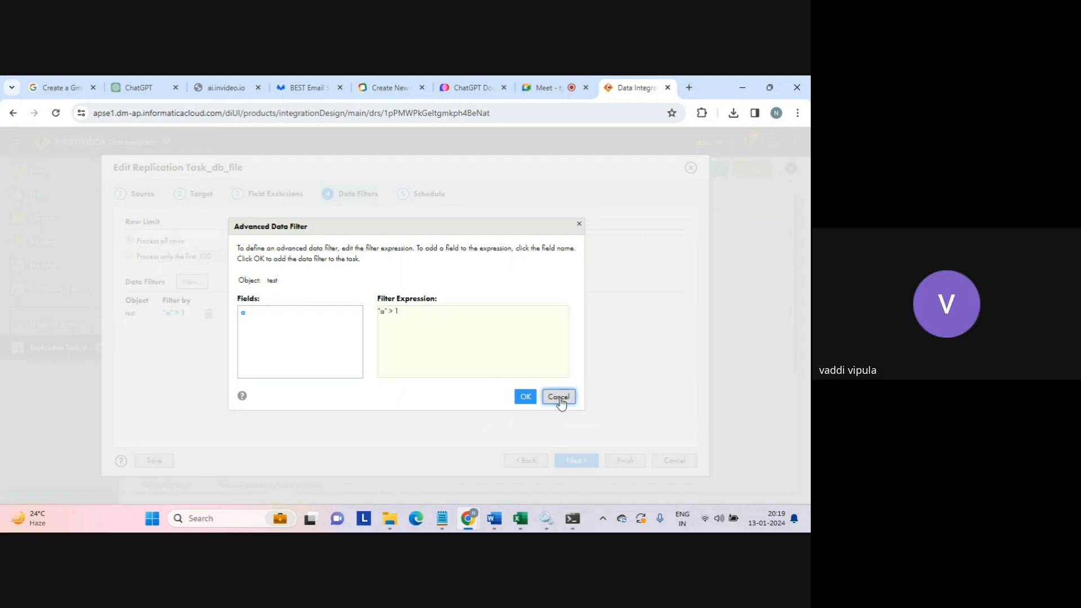
{"action": "left_click", "coordinate": [559, 399]}
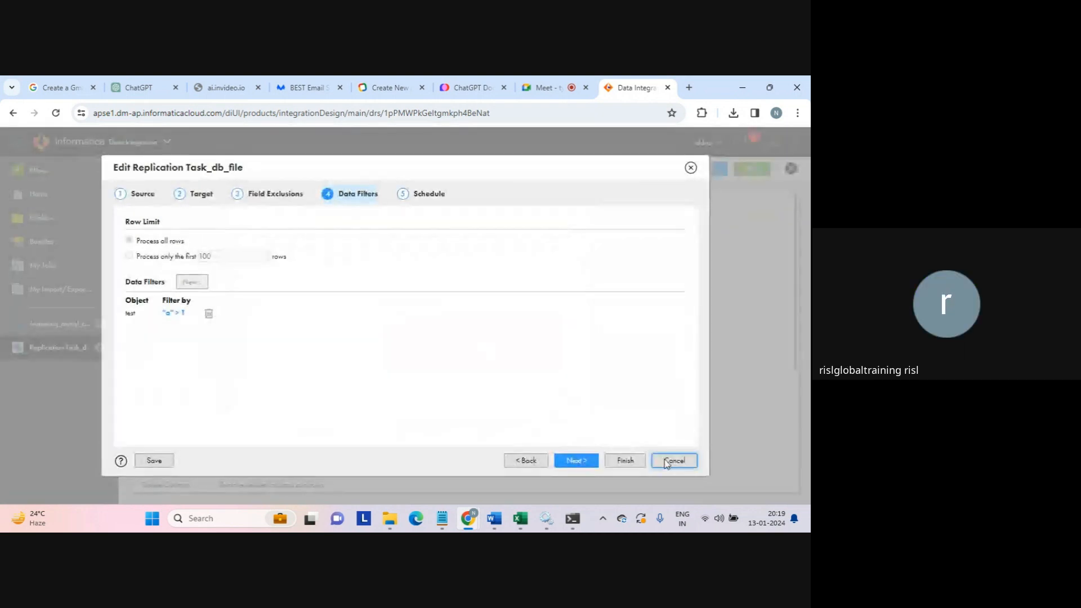
- Cancel the edit wizard and confirm in My Jobs that Replication Task_db_file-1 processed 1 row
{"action": "left_click", "coordinate": [673, 460]}
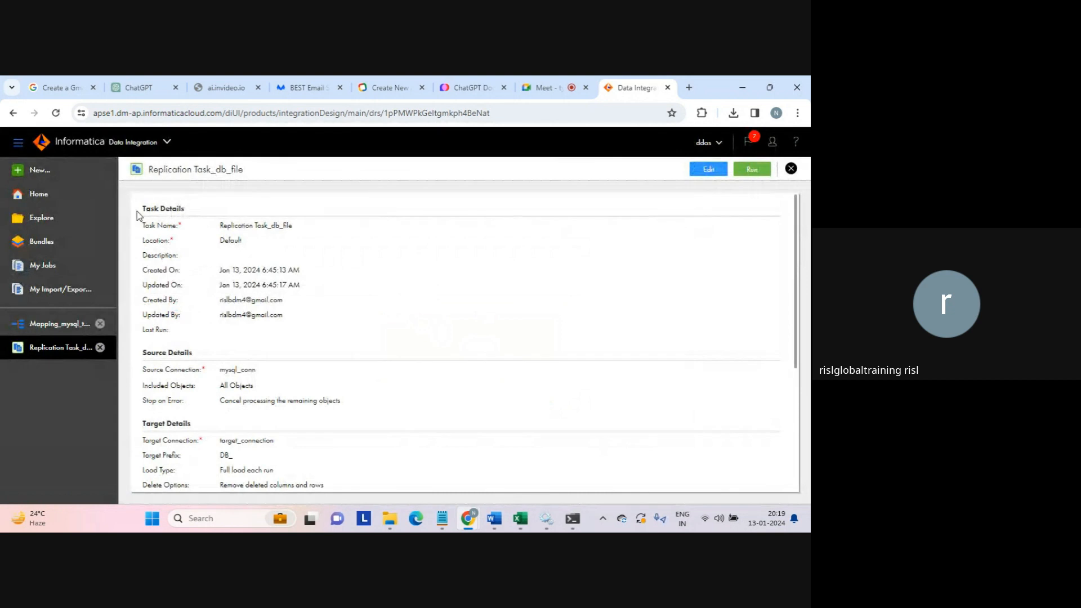
{"action": "left_click", "coordinate": [43, 267]}
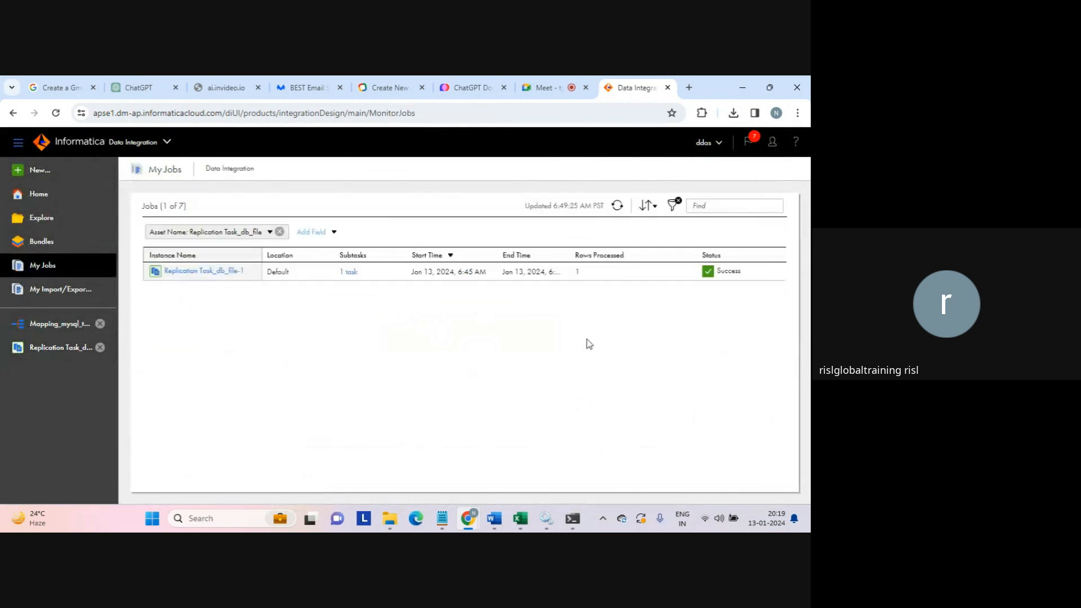
{"action": "double_click", "coordinate": [578, 271]}
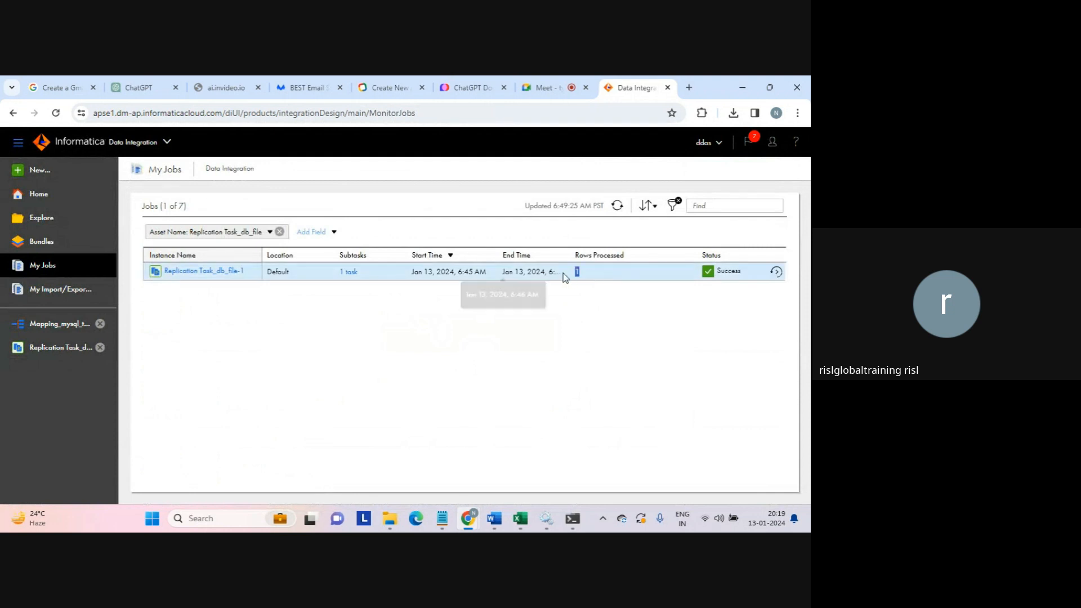
- Open DB_TEST from the target folder in Notepad, check 'a' and 123, then close it
{"action": "mouse_move", "coordinate": [393, 519]}
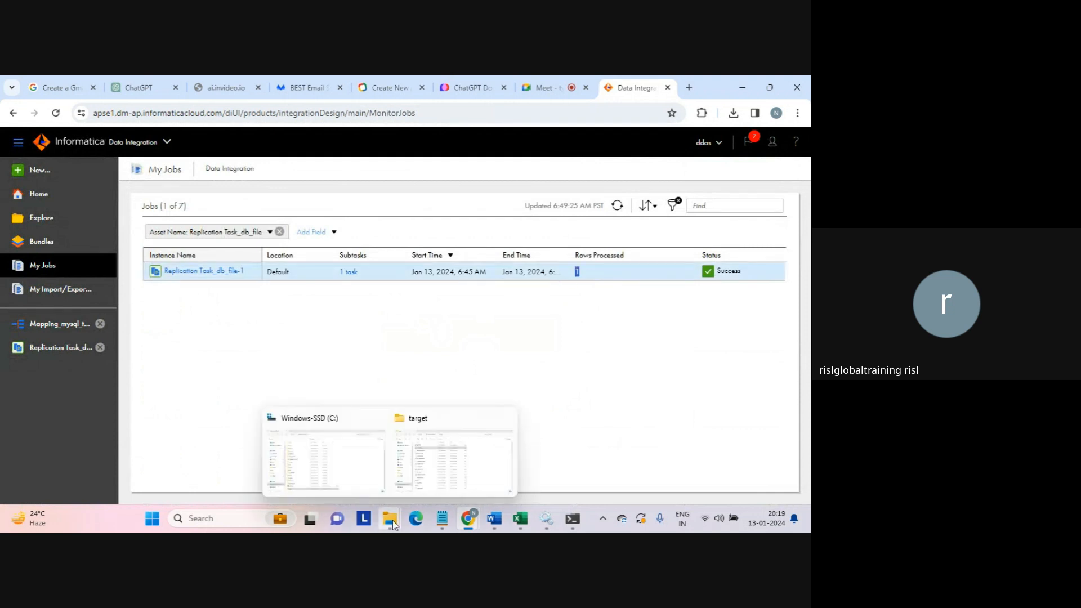
{"action": "left_click", "coordinate": [411, 484]}
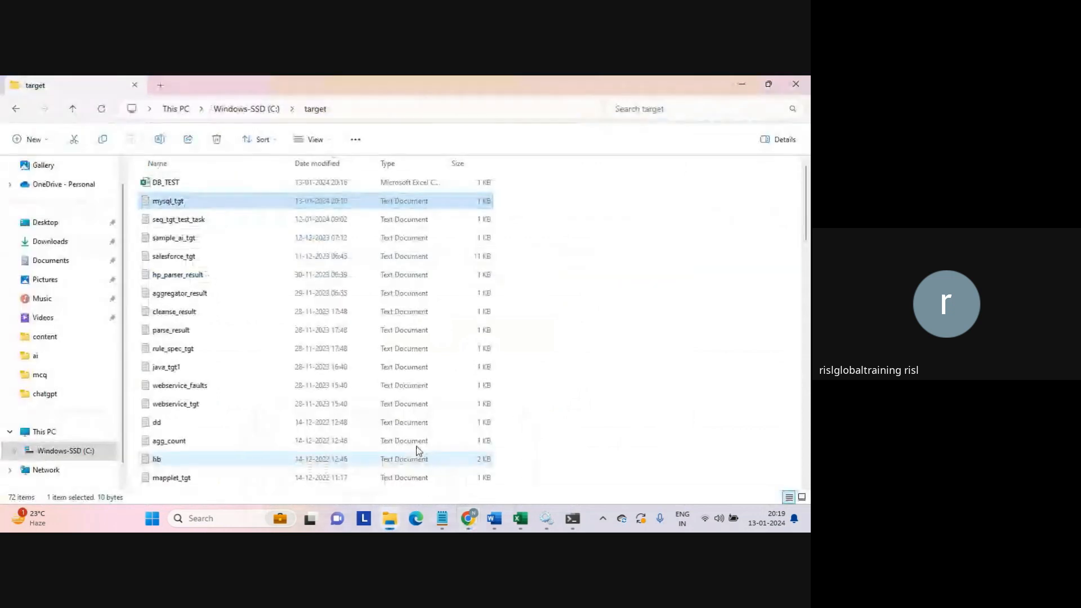
{"action": "left_click", "coordinate": [168, 184]}
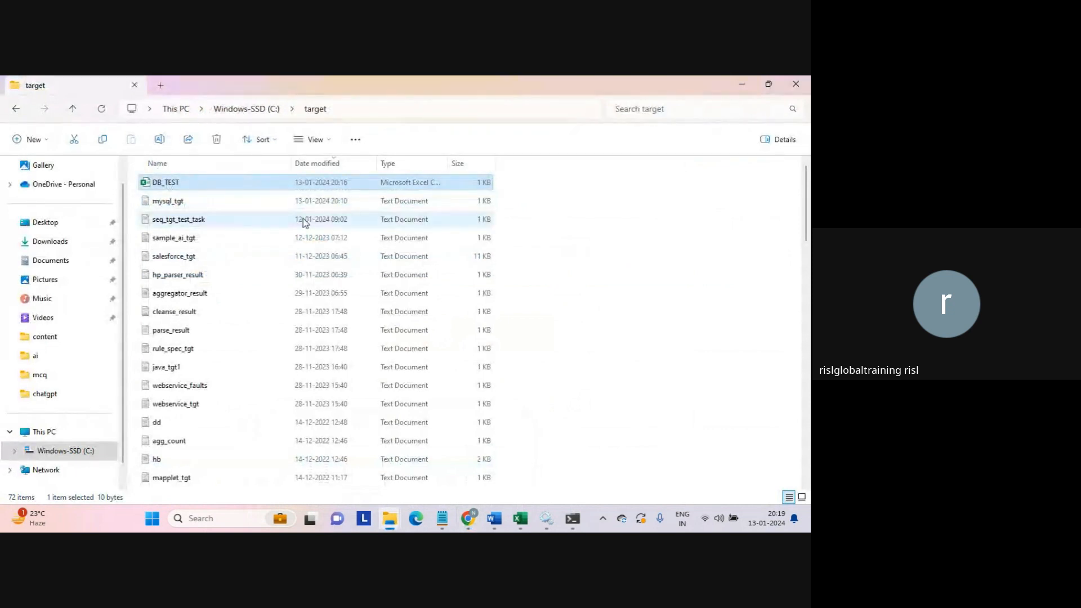
{"action": "right_click", "coordinate": [171, 188]}
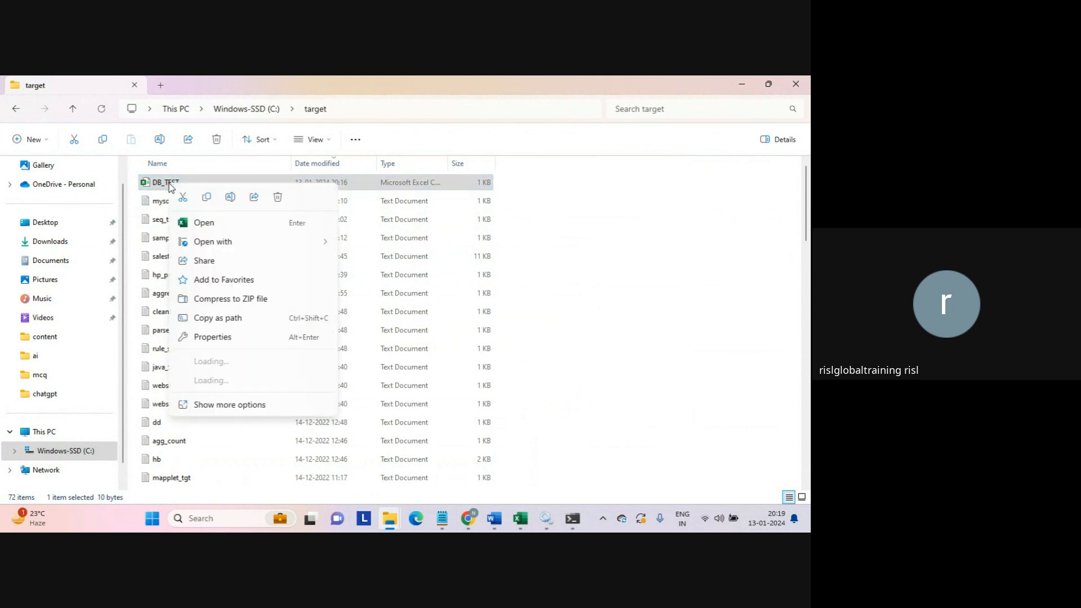
{"action": "mouse_move", "coordinate": [287, 254]}
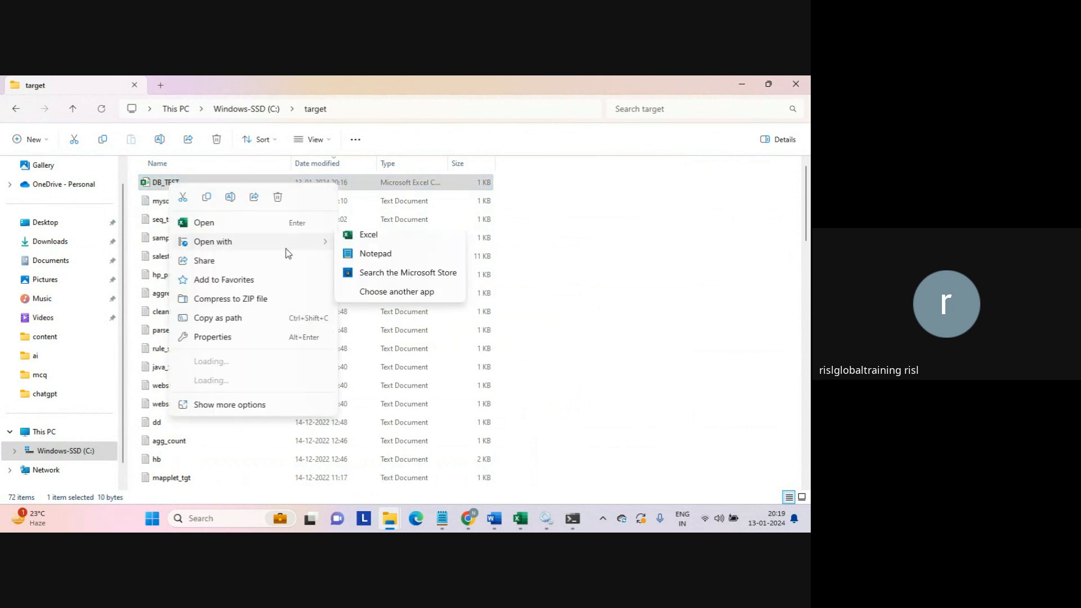
{"action": "left_click", "coordinate": [379, 264]}
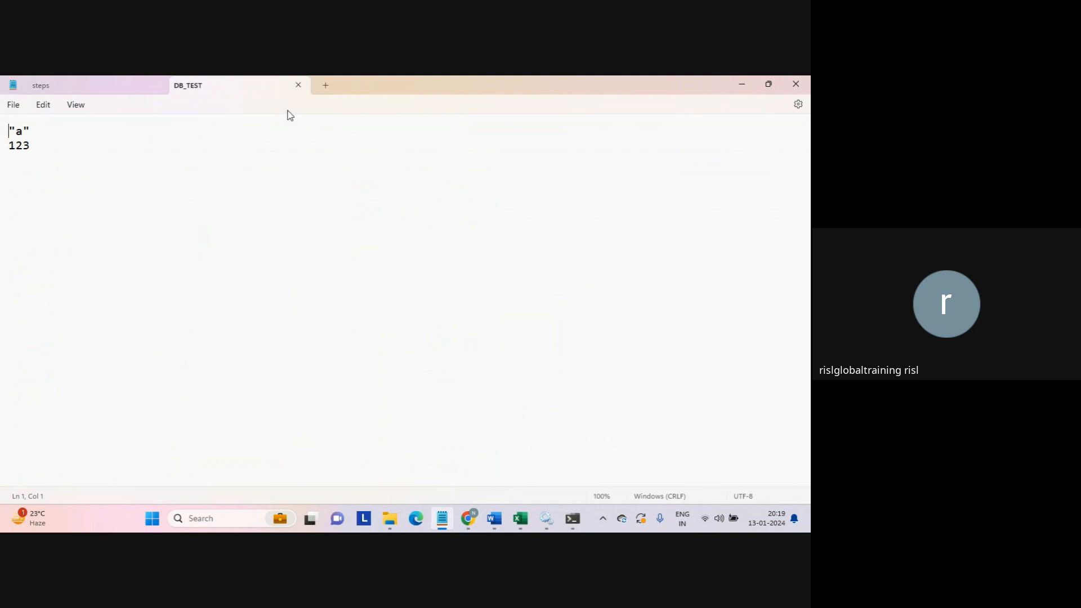
{"action": "left_click", "coordinate": [299, 85]}
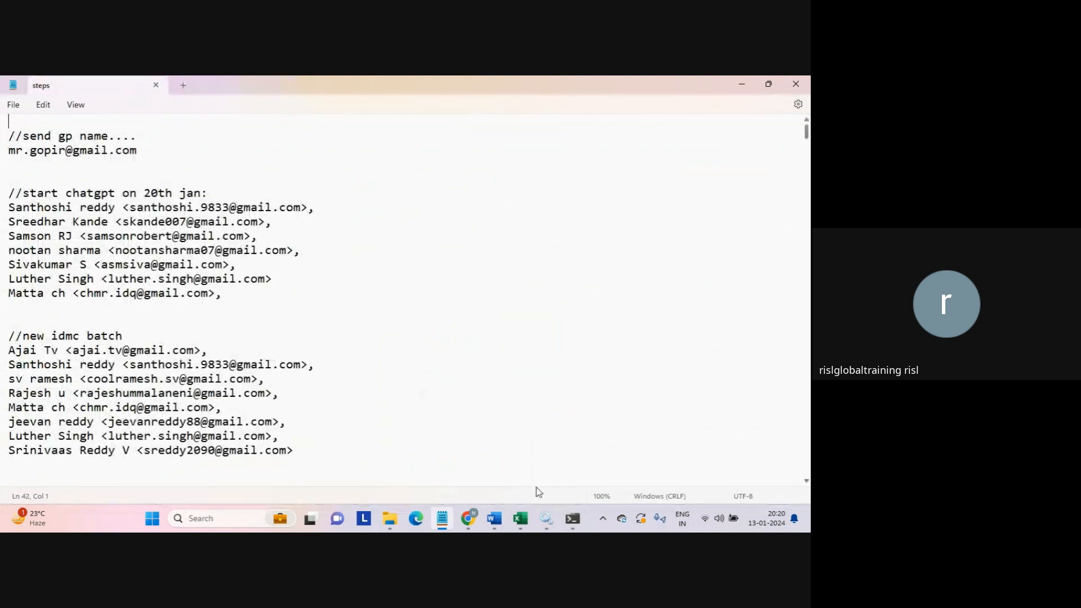
- In MySQL, run the query on table test and create table test1(b int)
{"action": "left_click", "coordinate": [573, 518]}
{"action": "left_click", "coordinate": [381, 395]}
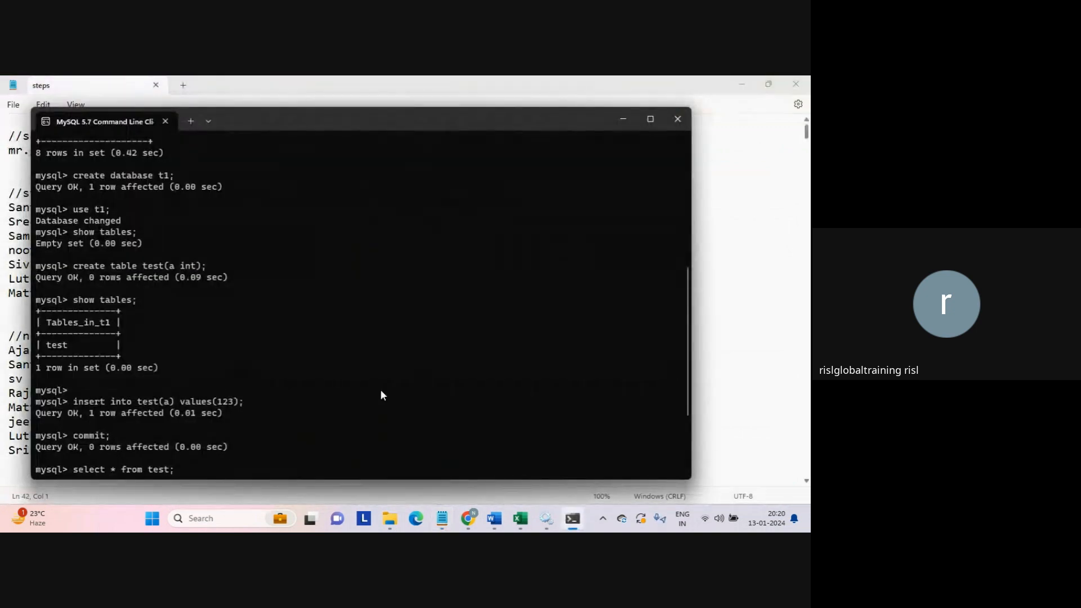
{"action": "key", "text": "Return"}
{"action": "key", "text": "Return"}
{"action": "key", "text": "Return"}
{"action": "key", "text": "Return"}
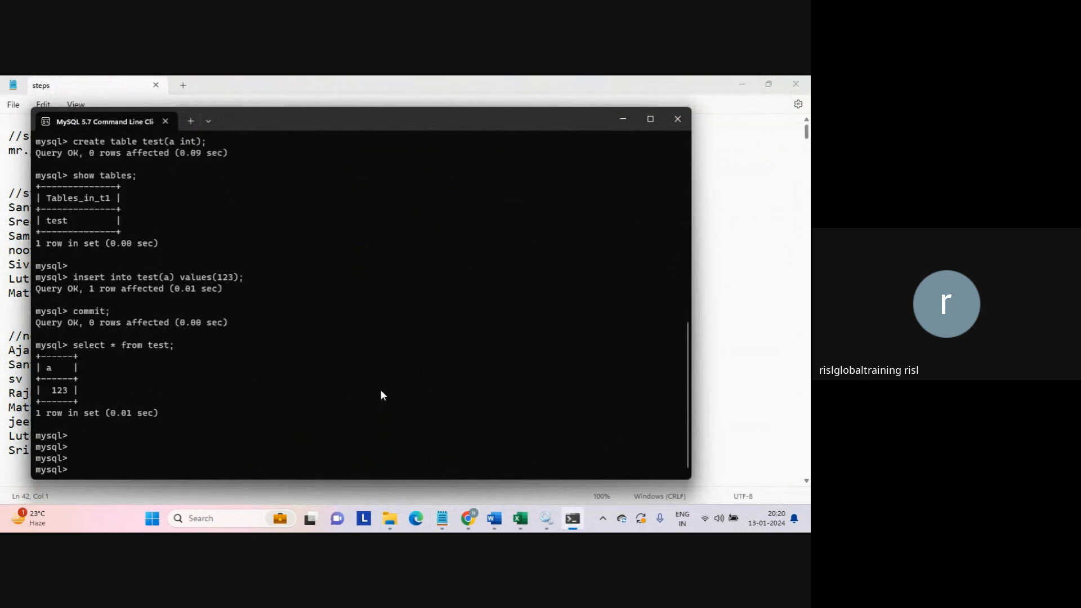
{"action": "type", "text": "create table test1(b int);"}
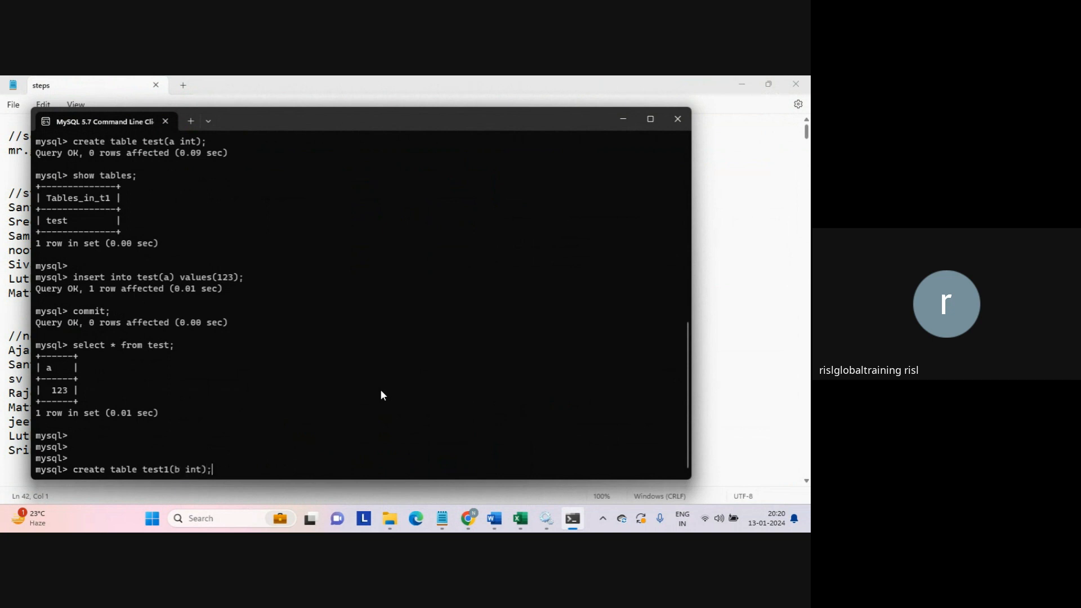
{"action": "key", "text": "Return"}
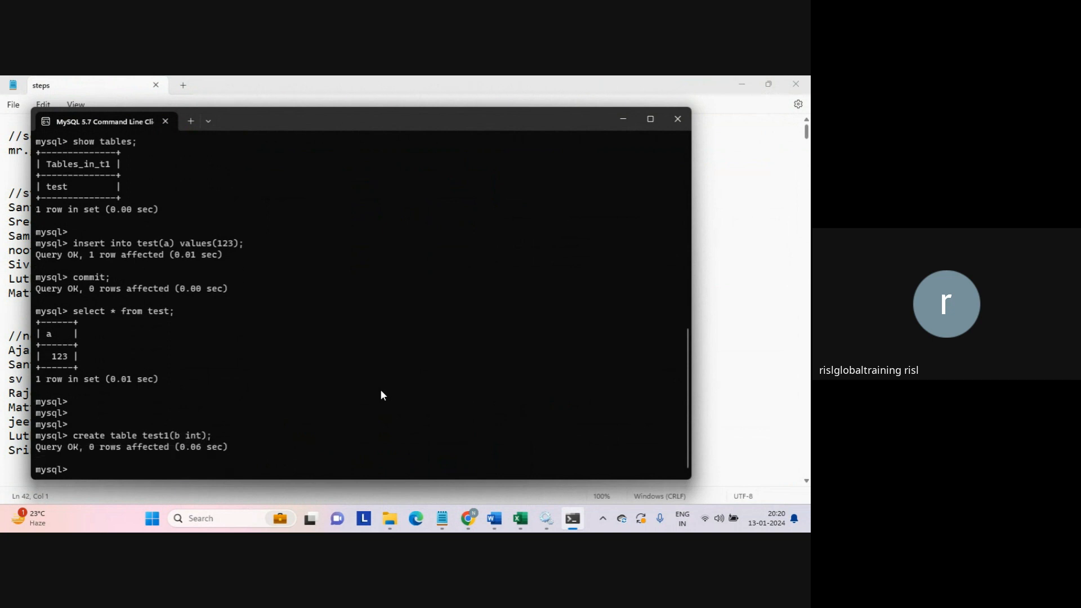
- Insert the value 111 into test1 and commit
{"action": "type", "text": "insert into test1(b) values(11"}
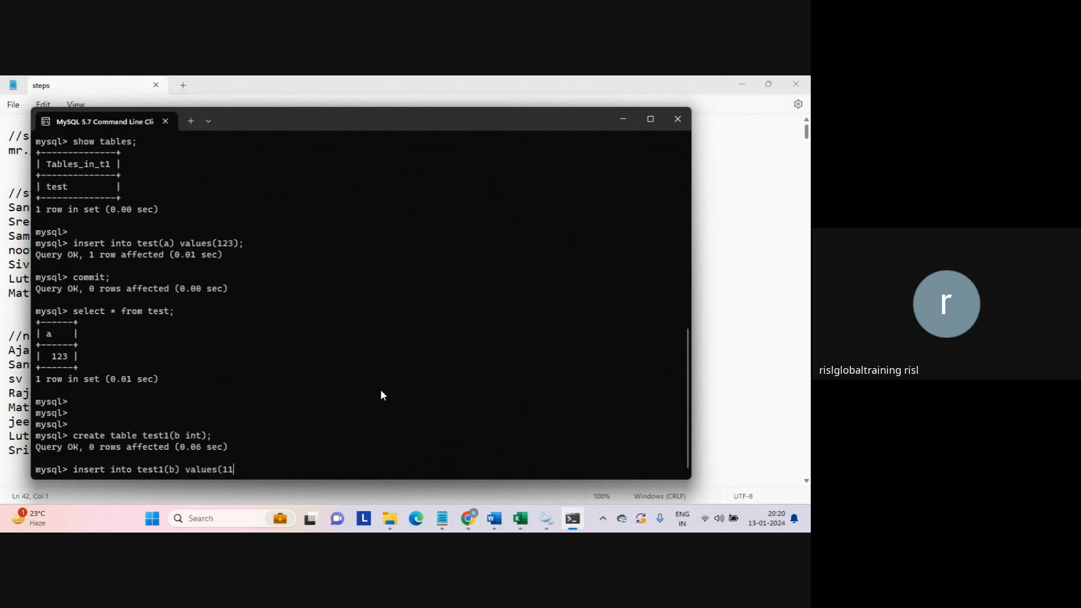
{"action": "type", "text": "1);"}
{"action": "key", "text": "Return"}
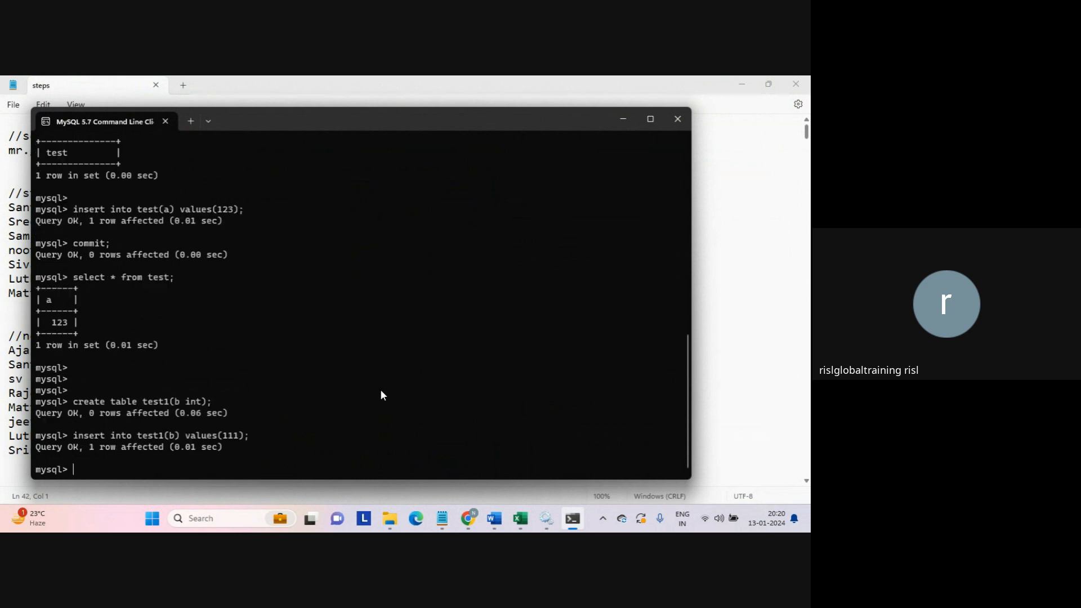
{"action": "type", "text": "commit;"}
{"action": "key", "text": "Return"}
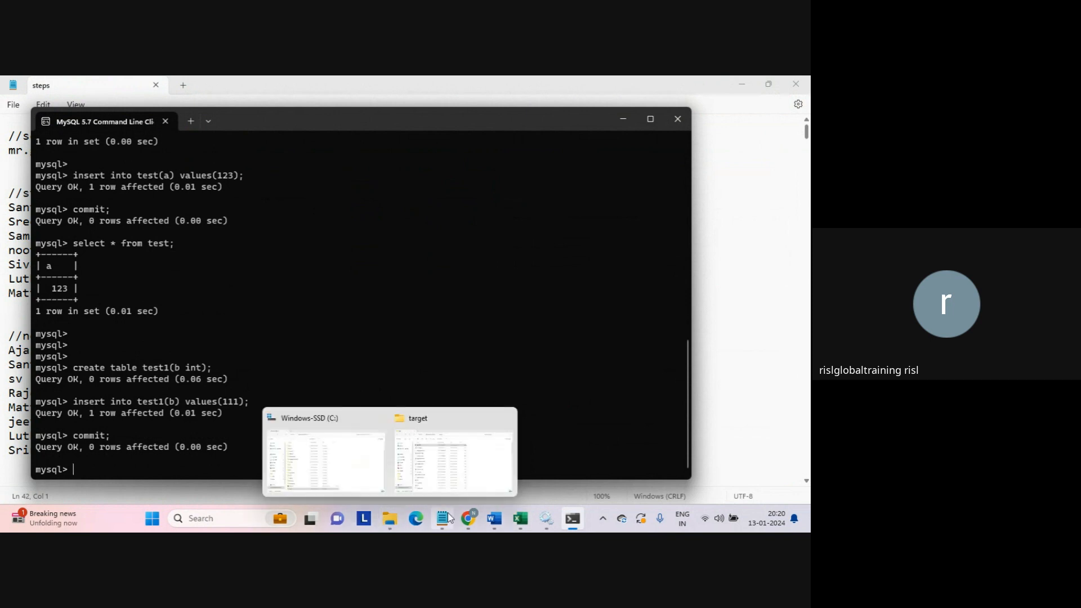
- Restart the Replication Task_db_file job from My Jobs and confirm the warning
{"action": "mouse_move", "coordinate": [467, 516]}
{"action": "left_click", "coordinate": [424, 465]}
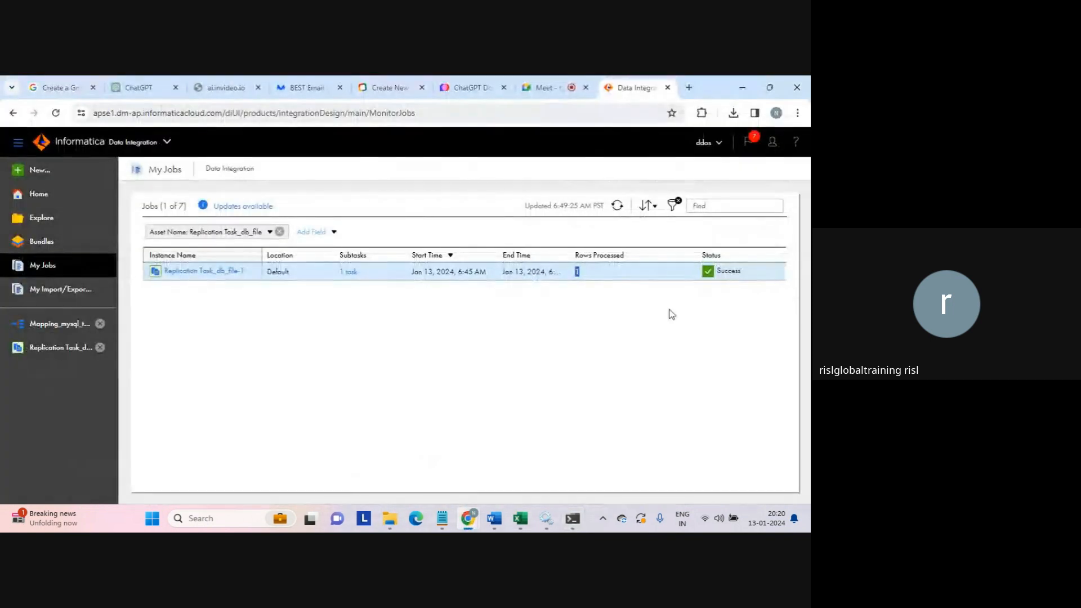
{"action": "mouse_move", "coordinate": [749, 276]}
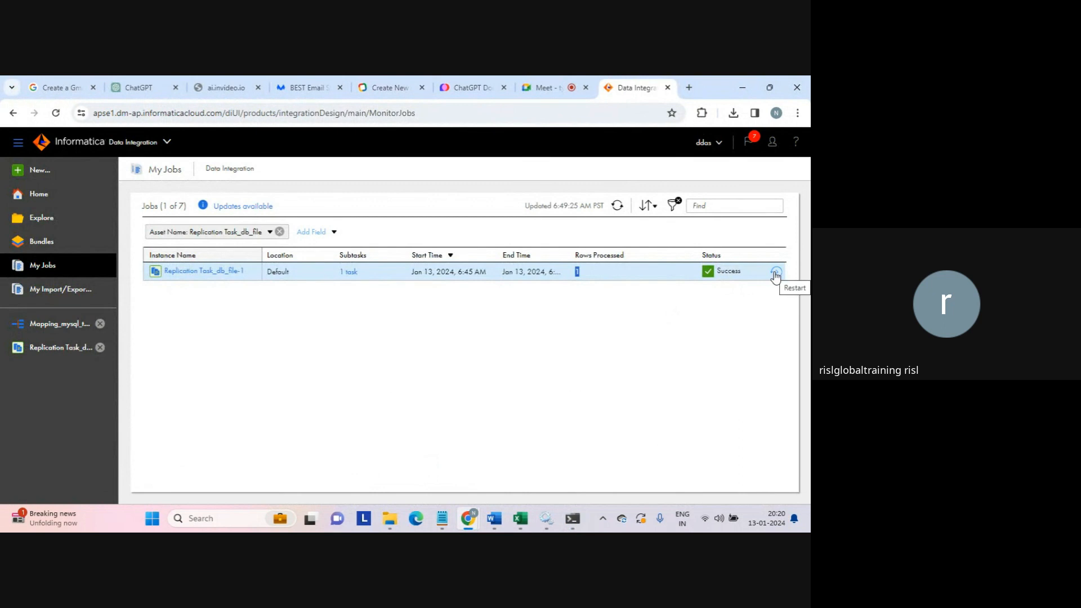
{"action": "left_click", "coordinate": [776, 276]}
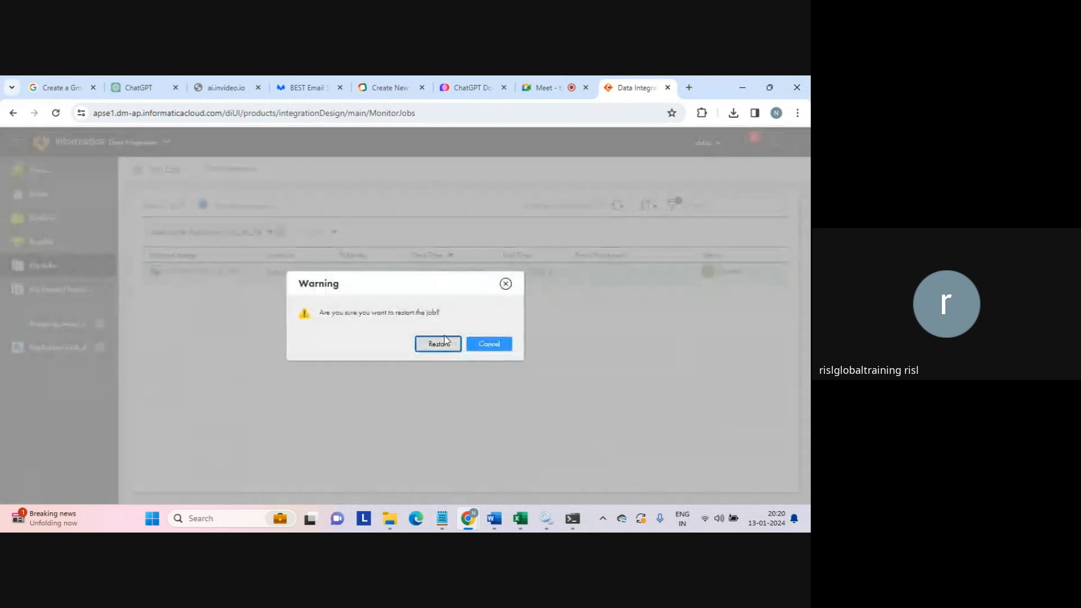
{"action": "left_click", "coordinate": [436, 343]}
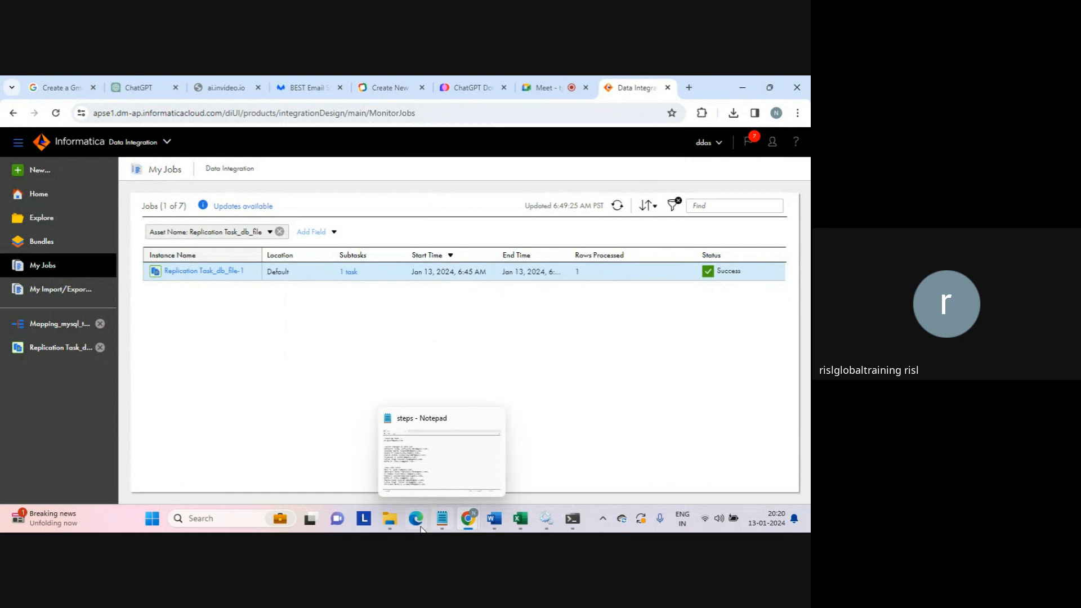
- Delete the old DB_TEST export from C:\target, then return to the My Jobs page
{"action": "mouse_move", "coordinate": [391, 523]}
{"action": "left_click", "coordinate": [445, 456]}
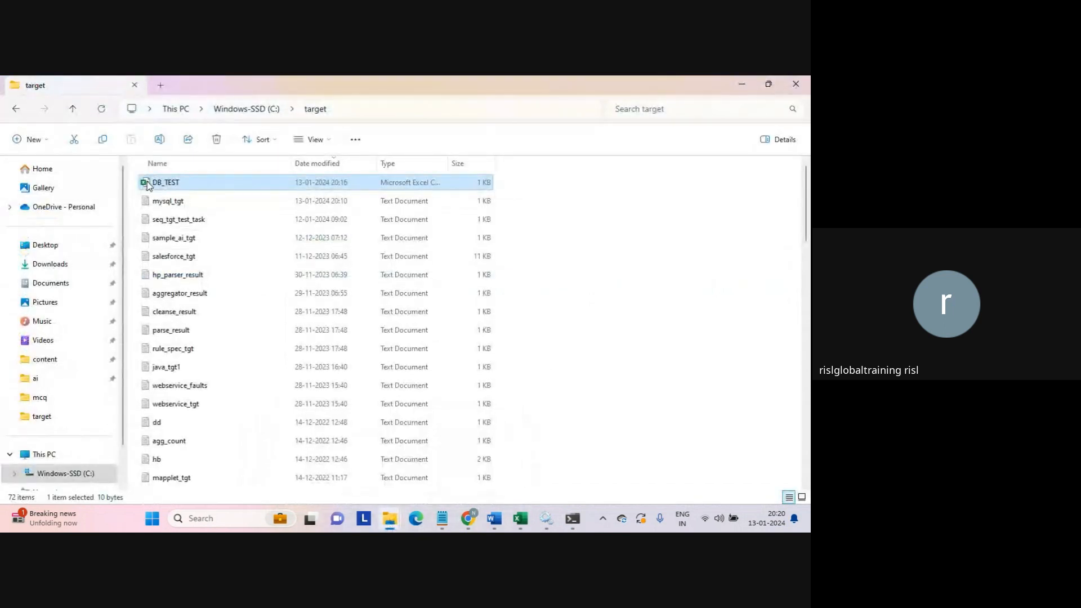
{"action": "key", "text": "Delete"}
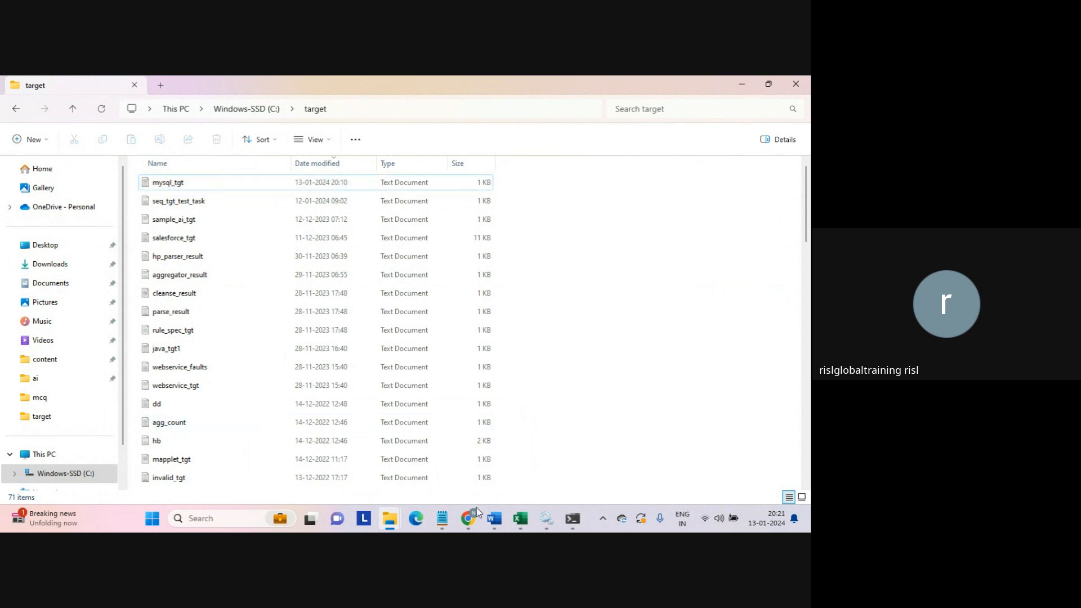
{"action": "mouse_move", "coordinate": [477, 508]}
{"action": "left_click", "coordinate": [445, 487]}
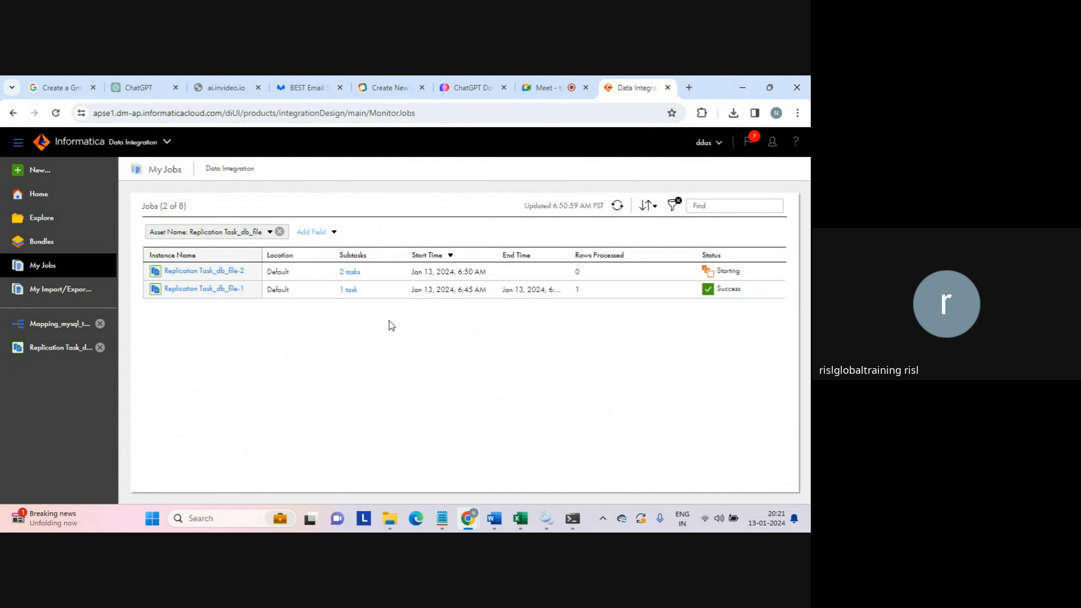
- Open the '2 tasks' link on Replication Task_db_file-2 to list subtasks test-2 and test1-2
{"action": "left_click", "coordinate": [347, 275]}
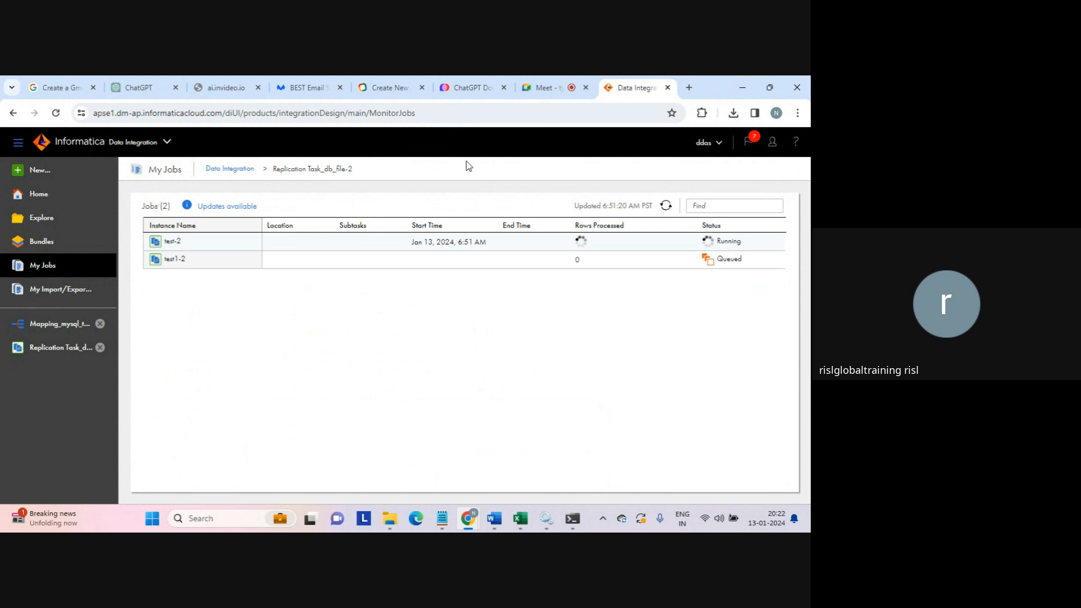
{"action": "left_click", "coordinate": [409, 116]}
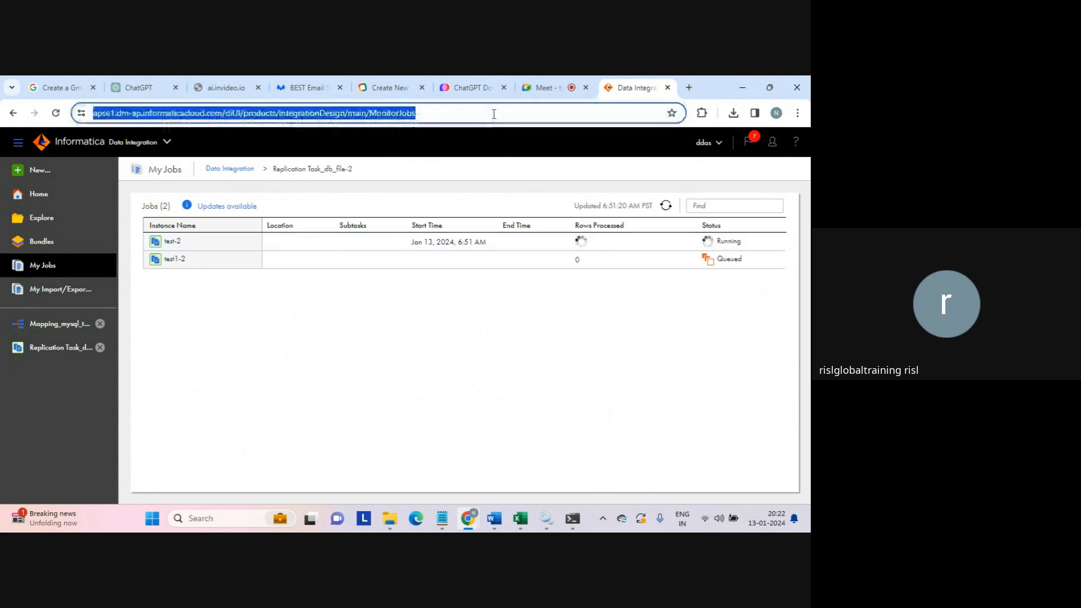
{"action": "right_click", "coordinate": [378, 114]}
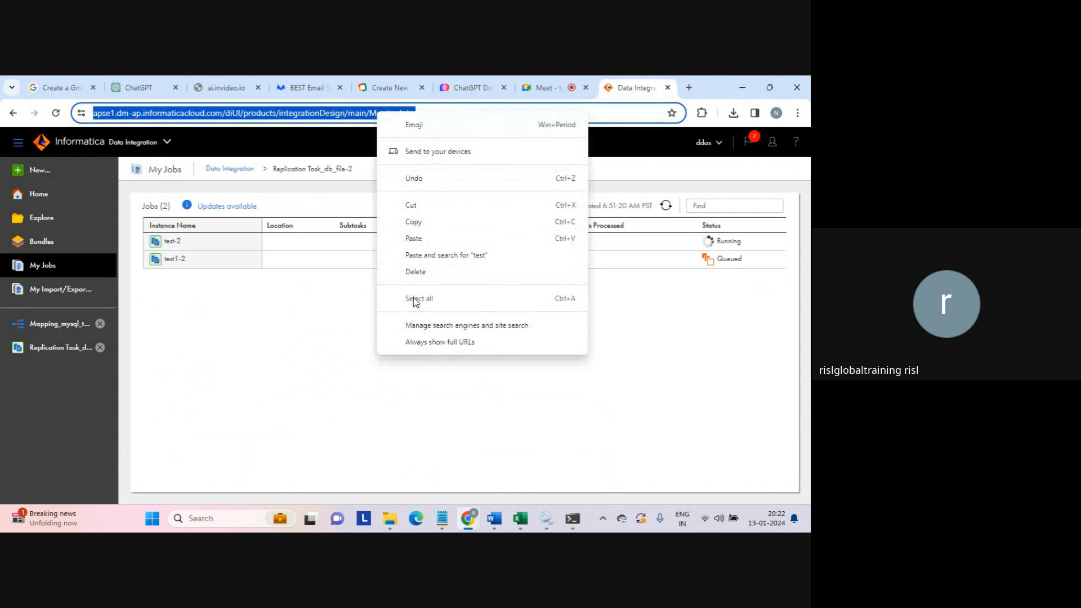
{"action": "left_click", "coordinate": [151, 171]}
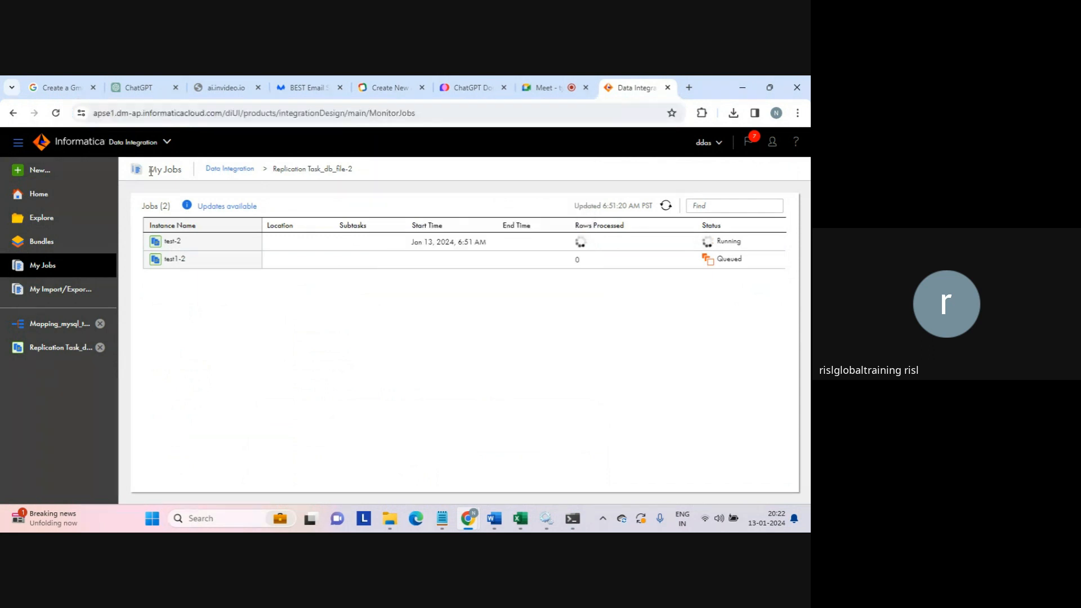
{"action": "left_click_drag", "start_coordinate": [188, 173], "coordinate": [333, 316]}
{"action": "left_click", "coordinate": [345, 349]}
{"action": "mouse_move", "coordinate": [488, 523]}
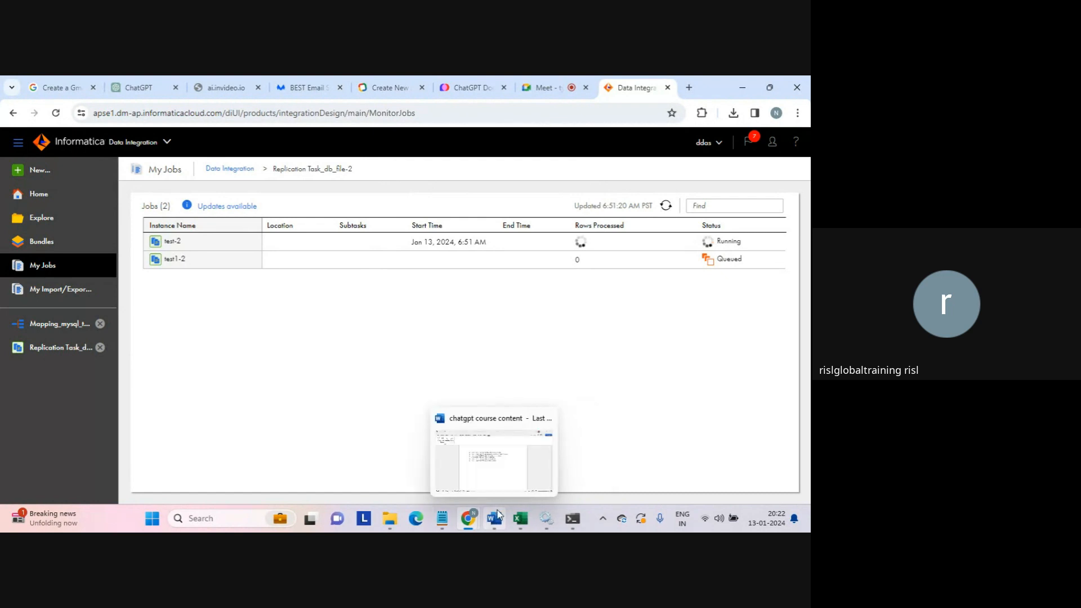
{"action": "left_click", "coordinate": [498, 514]}
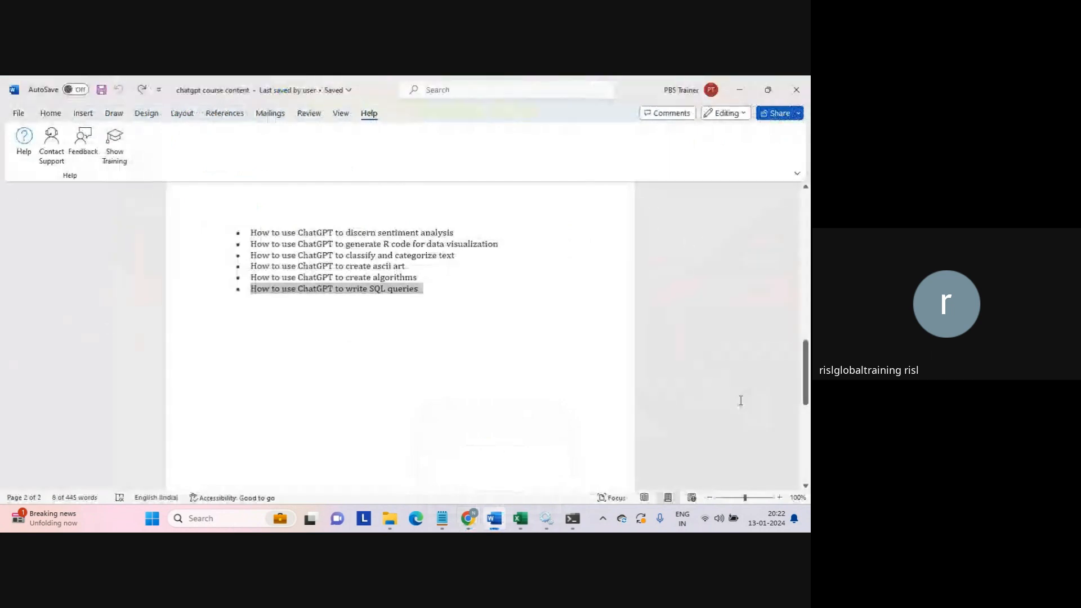
{"action": "left_click_drag", "start_coordinate": [806, 373], "coordinate": [789, 281]}
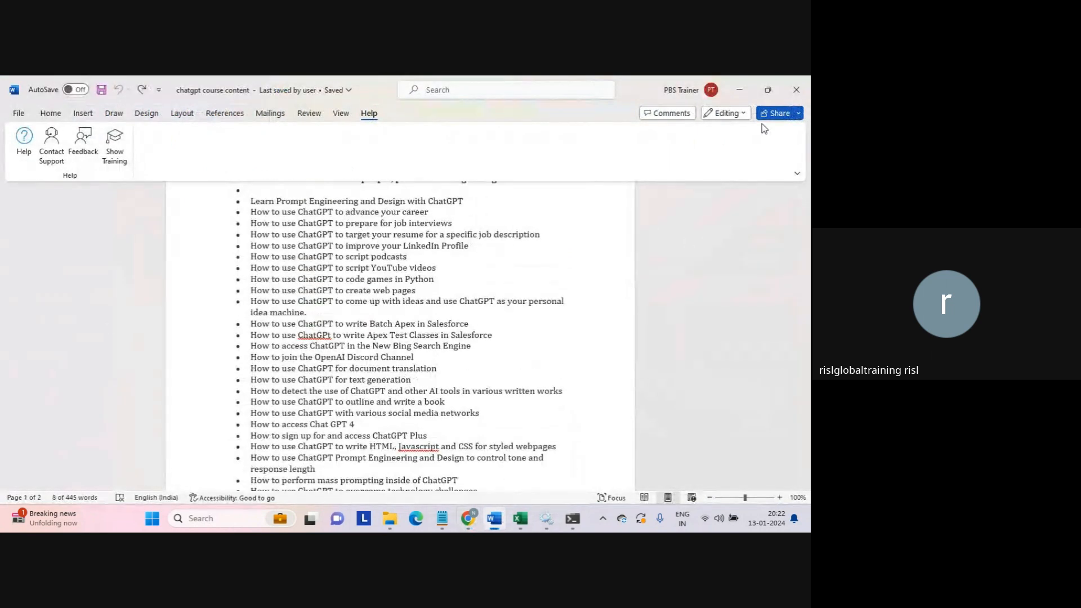
{"action": "left_click", "coordinate": [739, 91]}
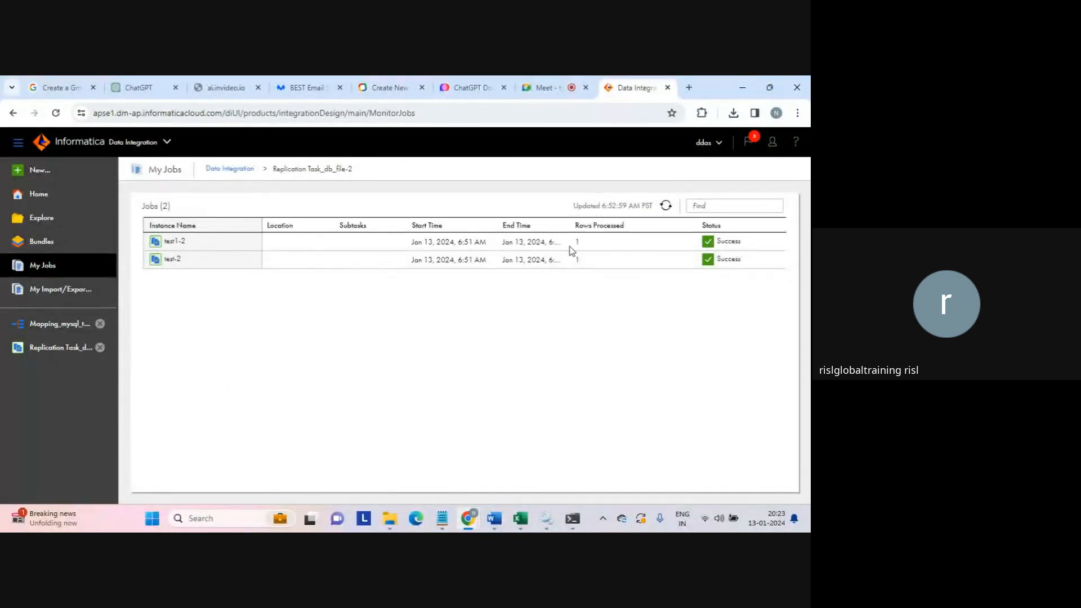
- Open the DB_TEST export from the target folder in Notepad
{"action": "mouse_move", "coordinate": [399, 514]}
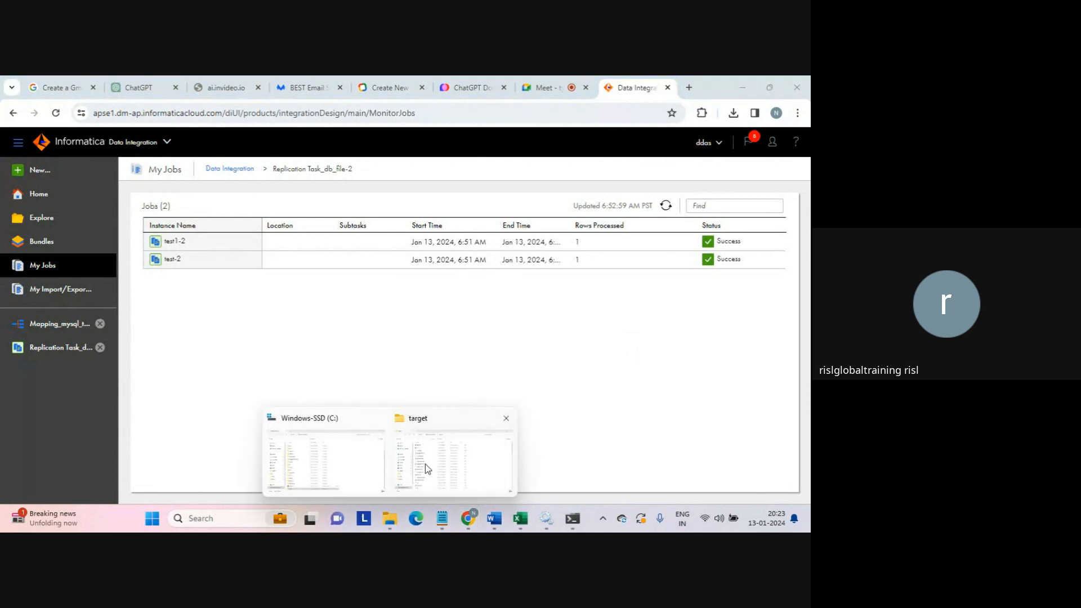
{"action": "left_click", "coordinate": [424, 463]}
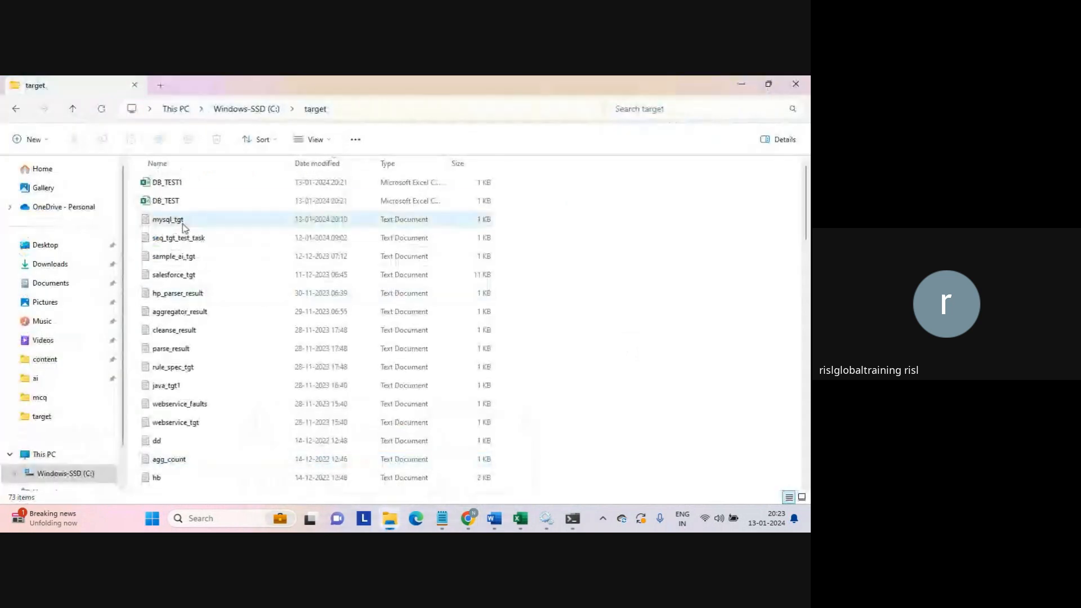
{"action": "left_click", "coordinate": [172, 202]}
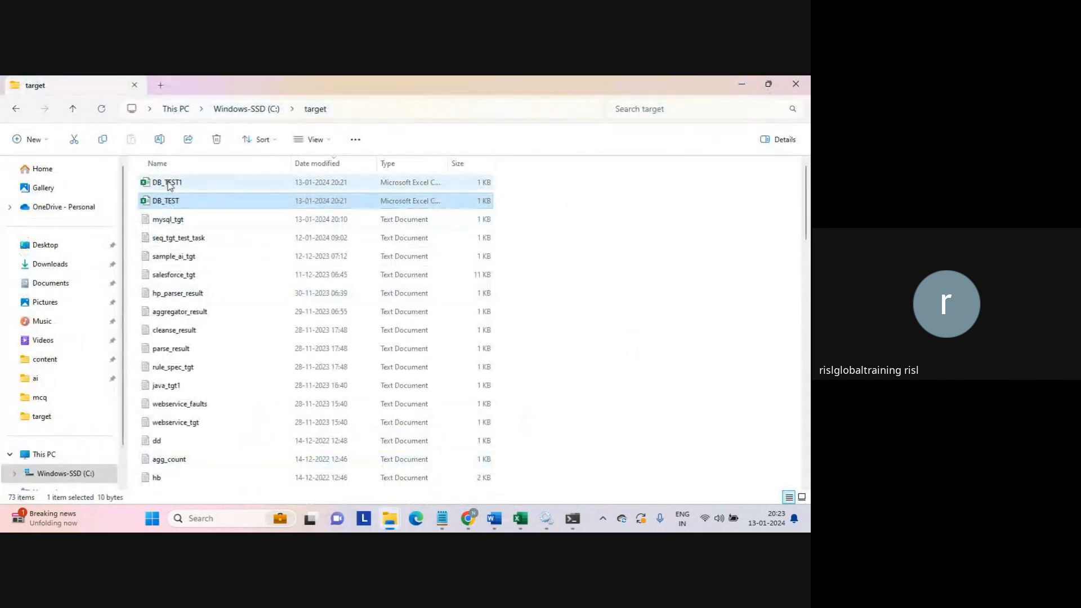
{"action": "right_click", "coordinate": [170, 209]}
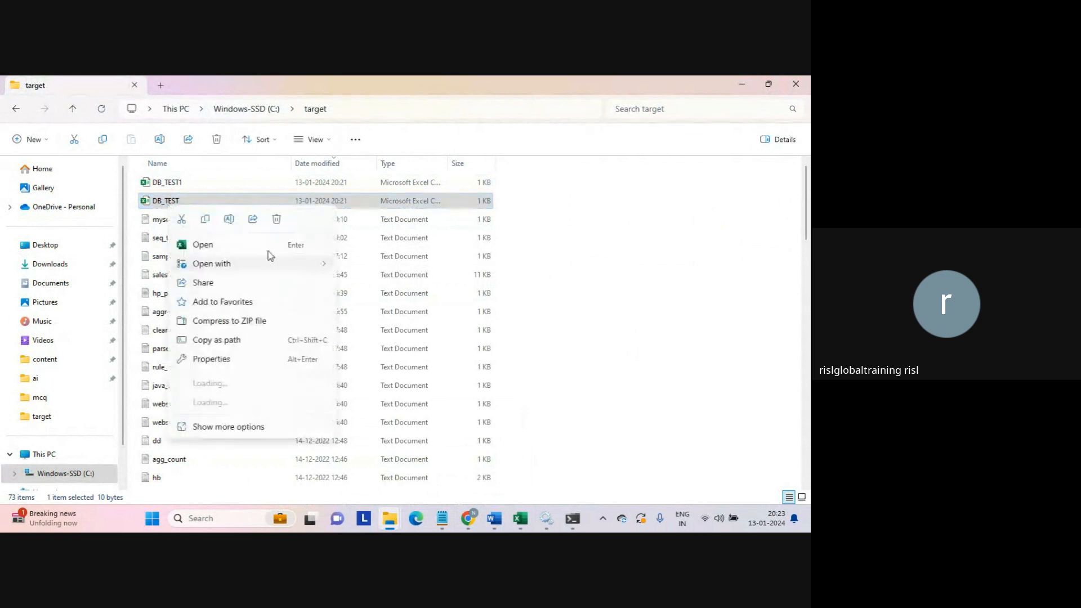
{"action": "mouse_move", "coordinate": [270, 259]}
{"action": "left_click", "coordinate": [370, 285]}
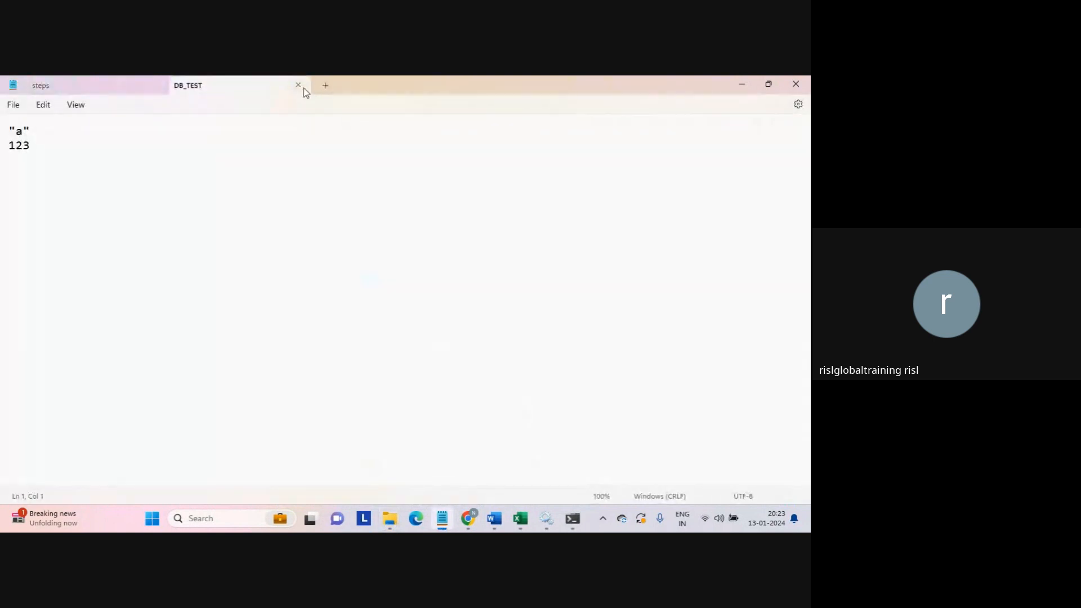
- Open DB_TEST1 in Notepad to check its header 'b' and value 111
{"action": "key", "text": "alt+Tab"}
{"action": "left_click", "coordinate": [180, 185]}
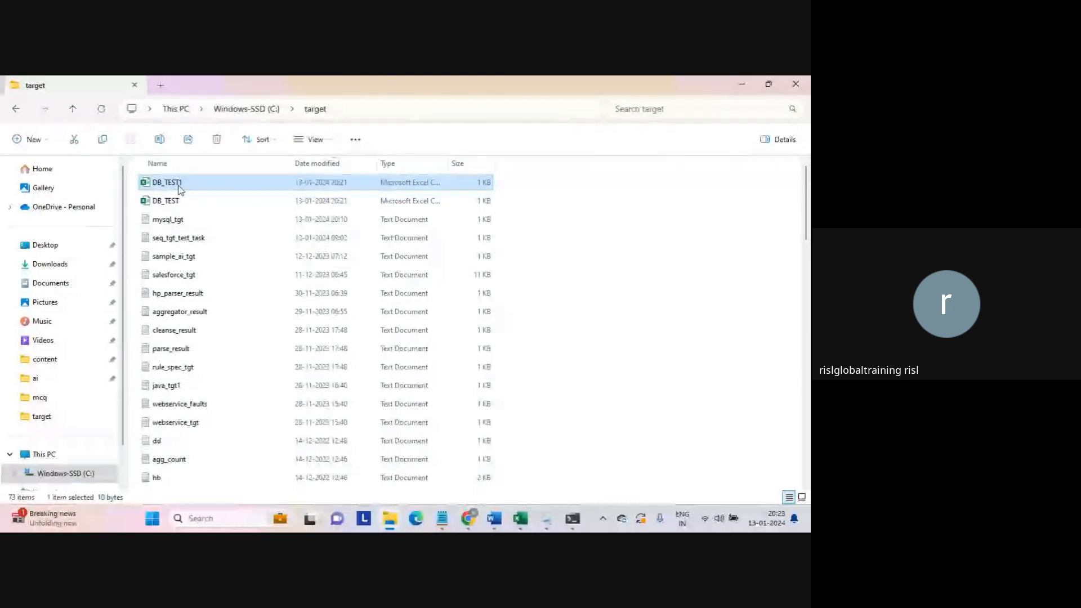
{"action": "right_click", "coordinate": [181, 189]}
{"action": "mouse_move", "coordinate": [306, 247]}
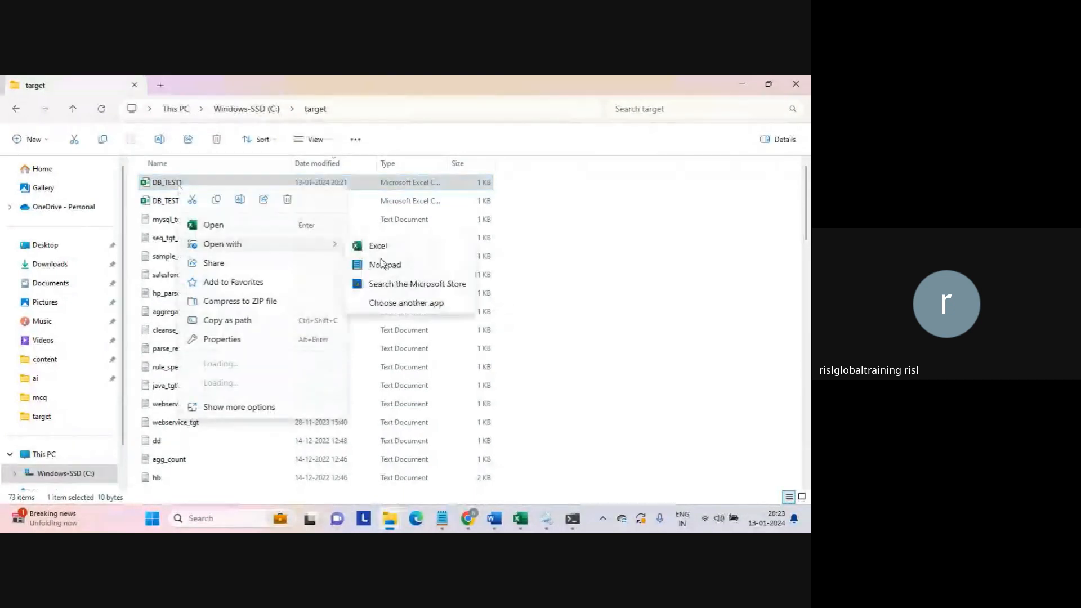
{"action": "left_click", "coordinate": [383, 263]}
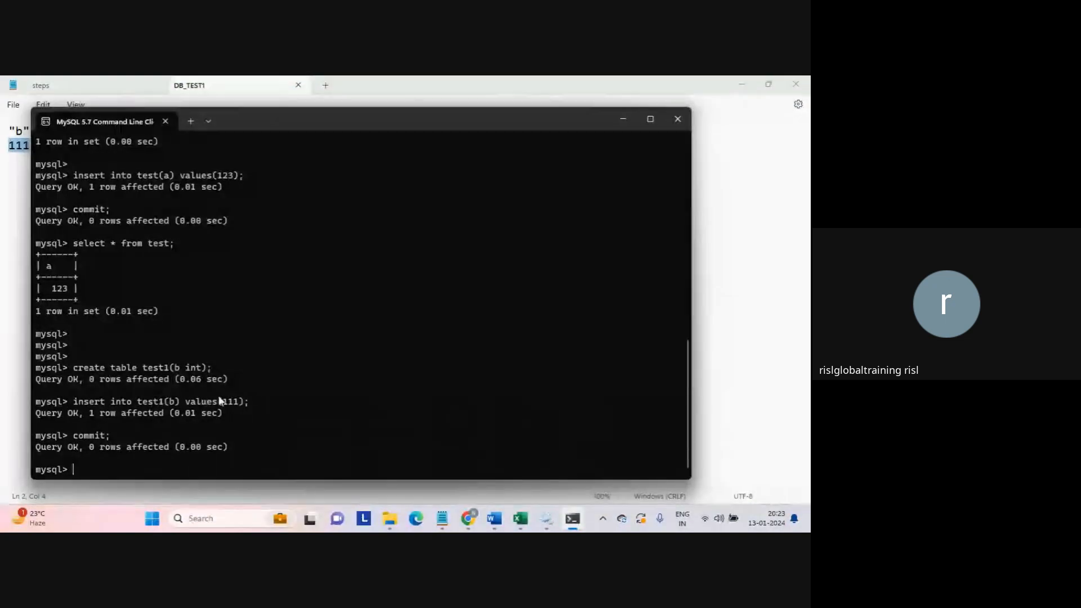
- Compare the inserted value 111 in MySQL with DB_TEST1, then bring the Notepad file back
{"action": "left_click_drag", "start_coordinate": [221, 398], "coordinate": [243, 401]}
{"action": "left_click", "coordinate": [330, 421]}
{"action": "left_click", "coordinate": [755, 340]}
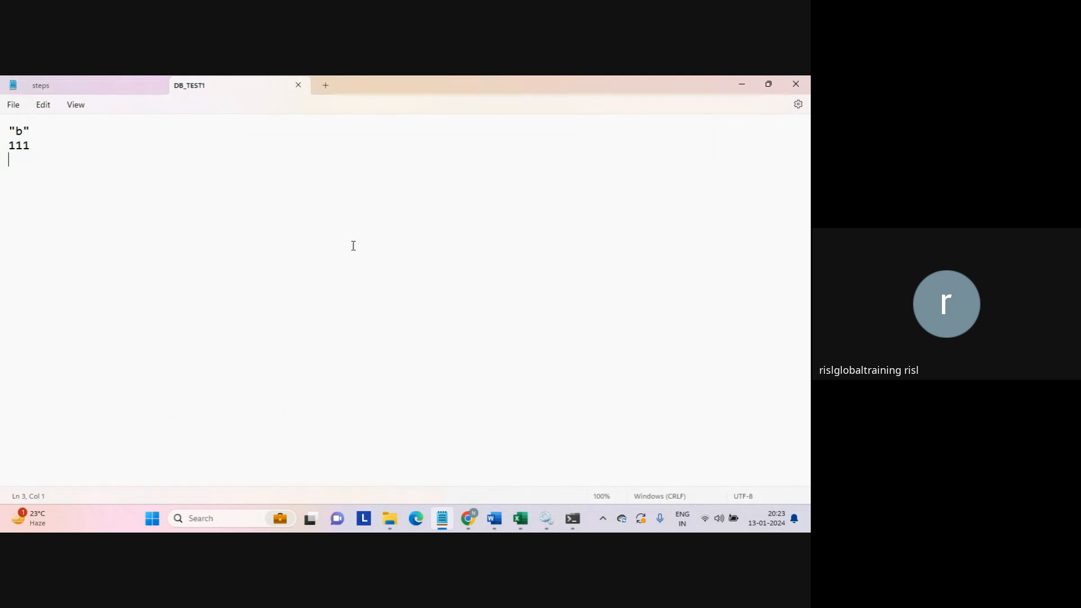
- Close DB_TEST1 in Notepad and return to the Informatica My Jobs page in Chrome
{"action": "left_click", "coordinate": [298, 85]}
{"action": "left_click", "coordinate": [468, 519]}
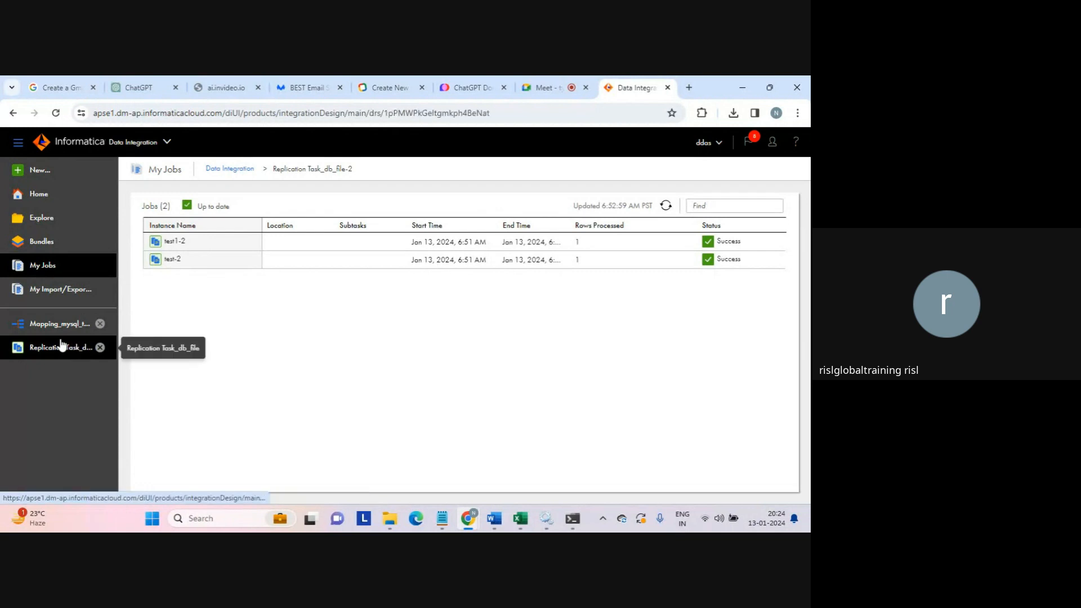
- Open Replication Task_db_file, start editing, and review its All Objects source setting
{"action": "left_click", "coordinate": [62, 346]}
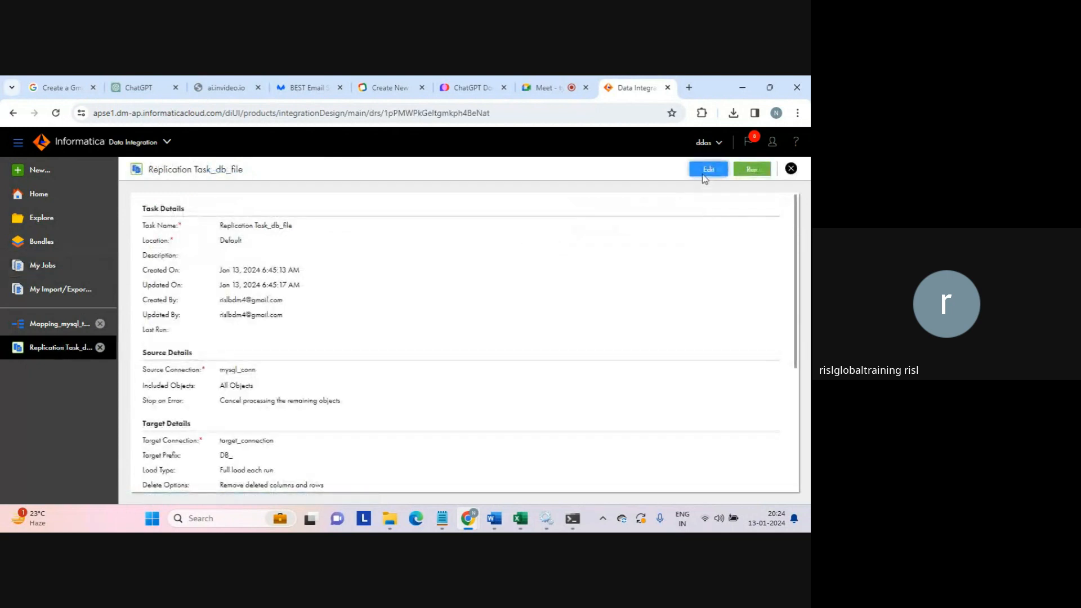
{"action": "left_click", "coordinate": [708, 169]}
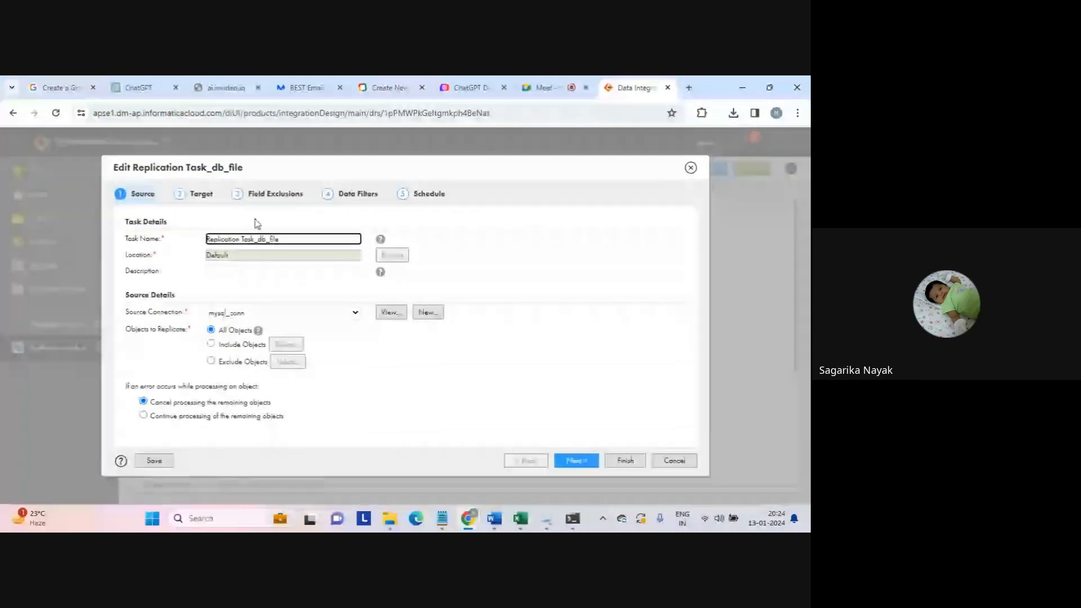
{"action": "left_click_drag", "start_coordinate": [219, 330], "coordinate": [252, 331]}
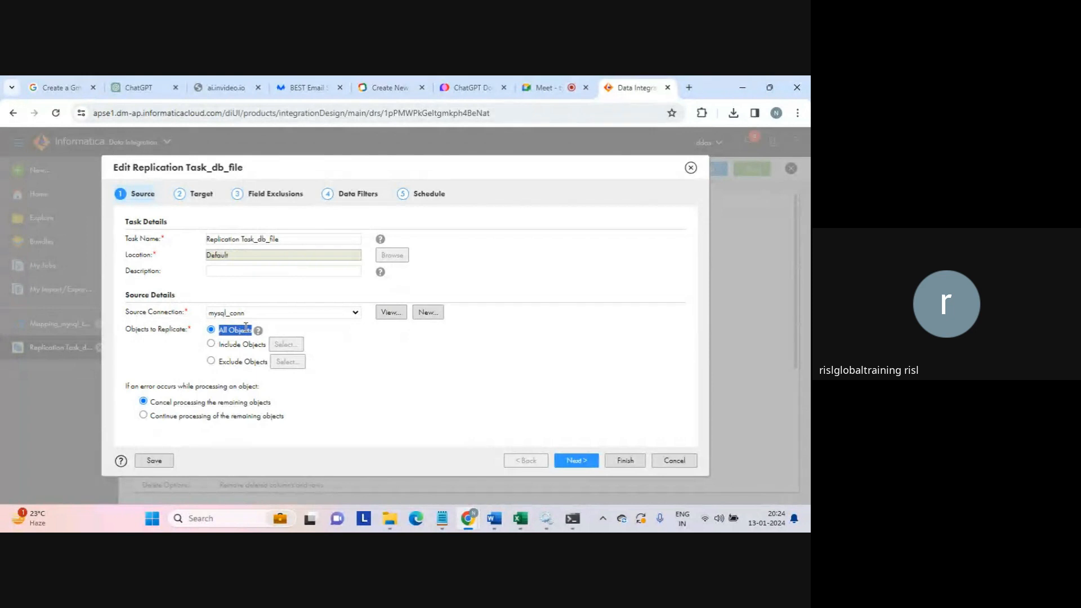
- Review the target settings with prefix DB_, then cancel the edit without changes
{"action": "left_click", "coordinate": [203, 197]}
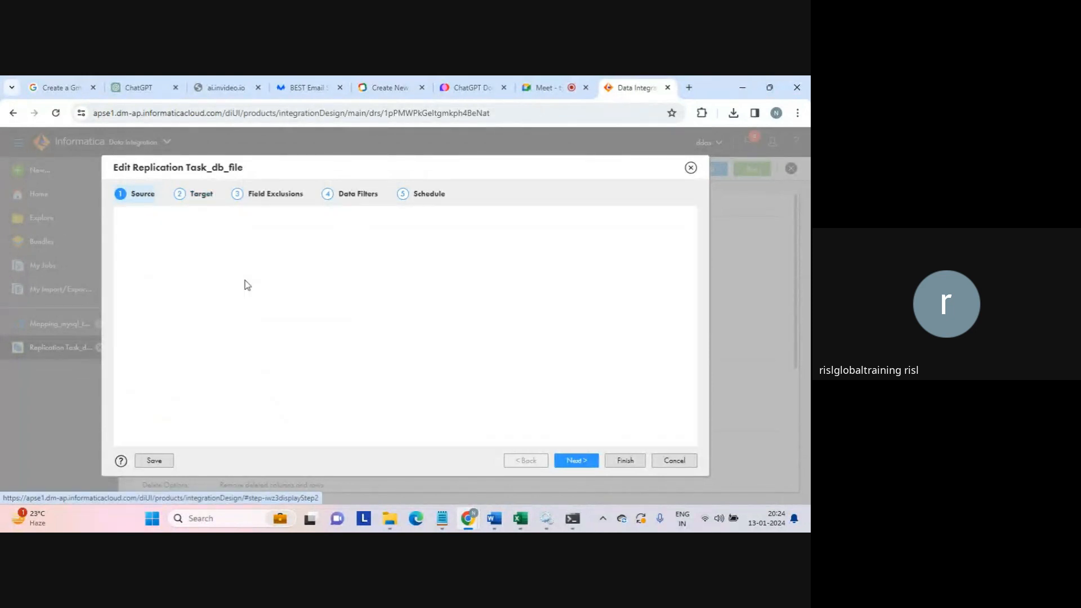
{"action": "left_click_drag", "start_coordinate": [239, 255], "coordinate": [207, 257]}
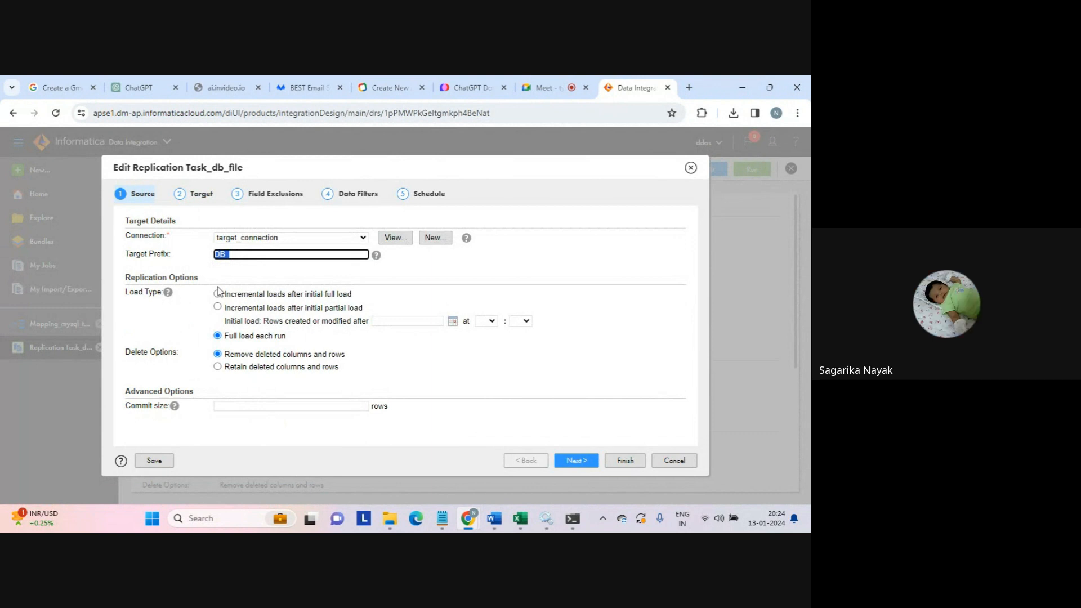
{"action": "left_click", "coordinate": [228, 255]}
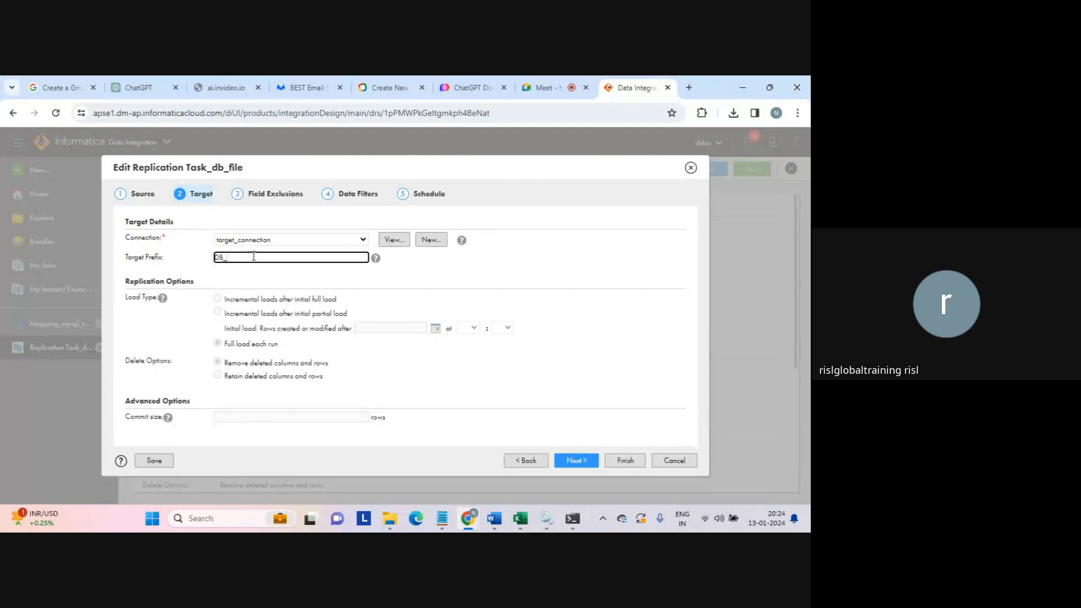
{"action": "left_click", "coordinate": [198, 256]}
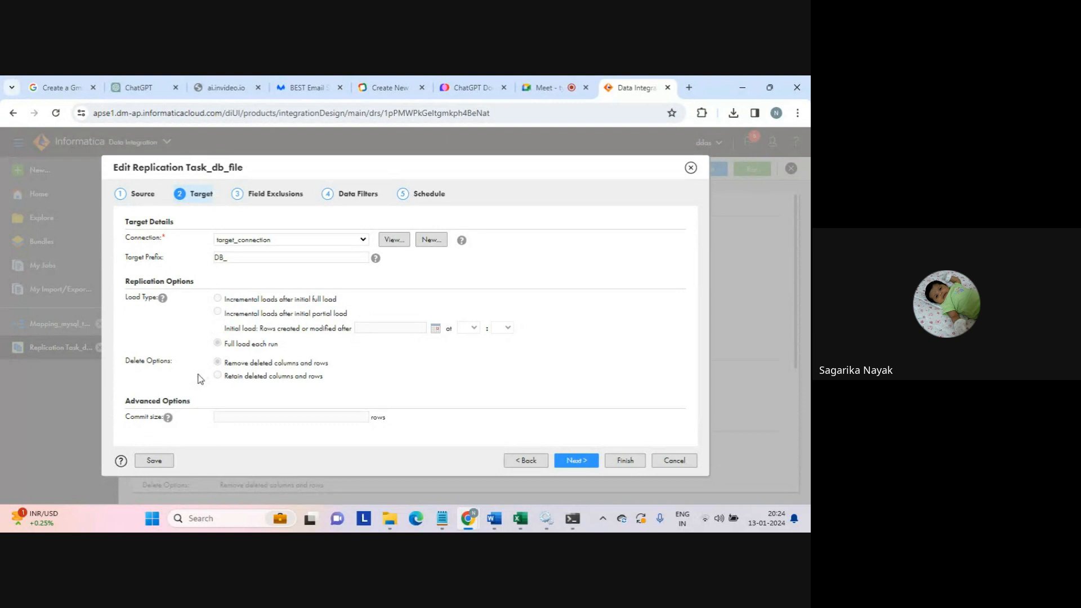
{"action": "left_click", "coordinate": [237, 259]}
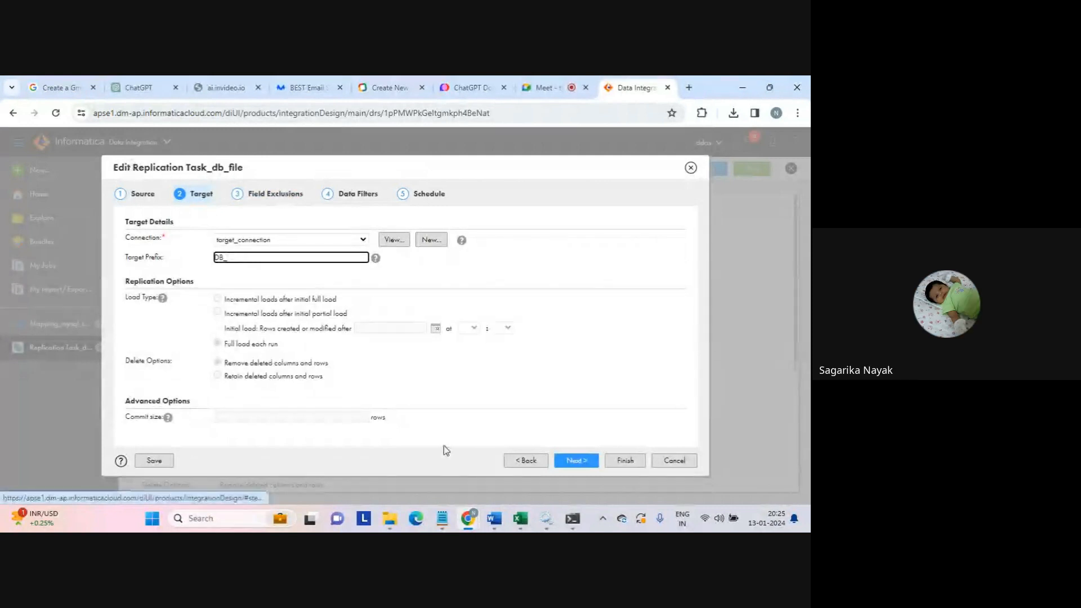
{"action": "left_click", "coordinate": [674, 461]}
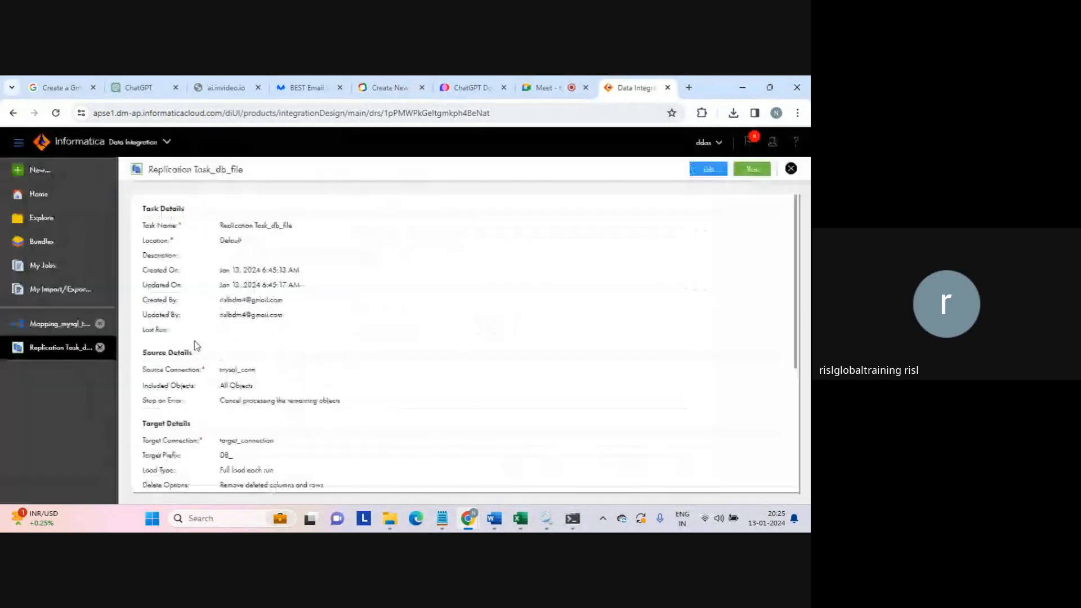
- Reopen Mapping_mysql_to_file and review its Target's mysql_tgt.txt flat-file connection settings
{"action": "left_click", "coordinate": [63, 325]}
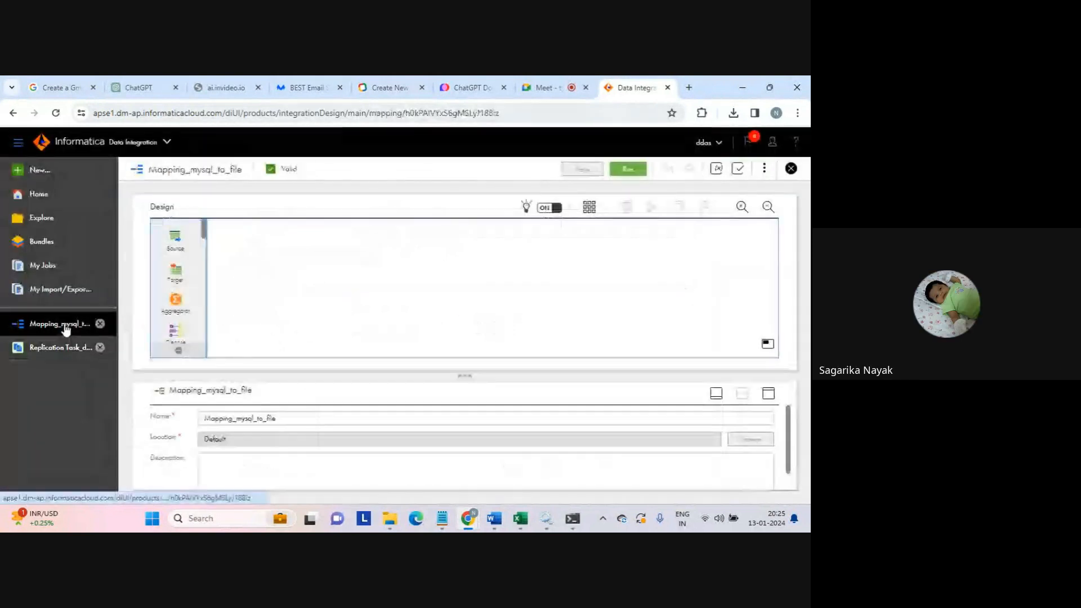
{"action": "left_click", "coordinate": [483, 299]}
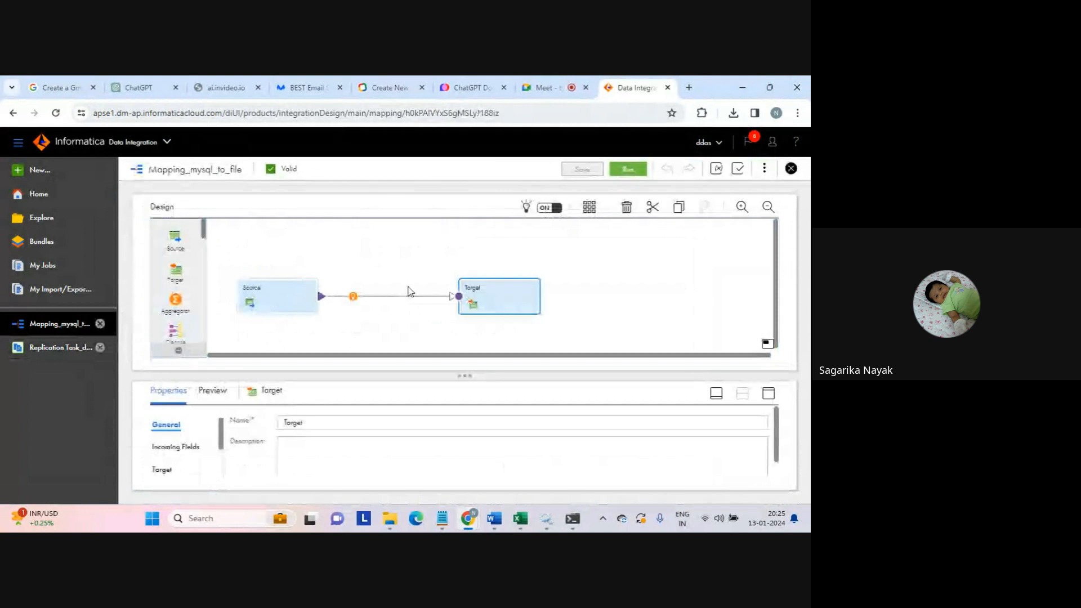
{"action": "left_click", "coordinate": [768, 394]}
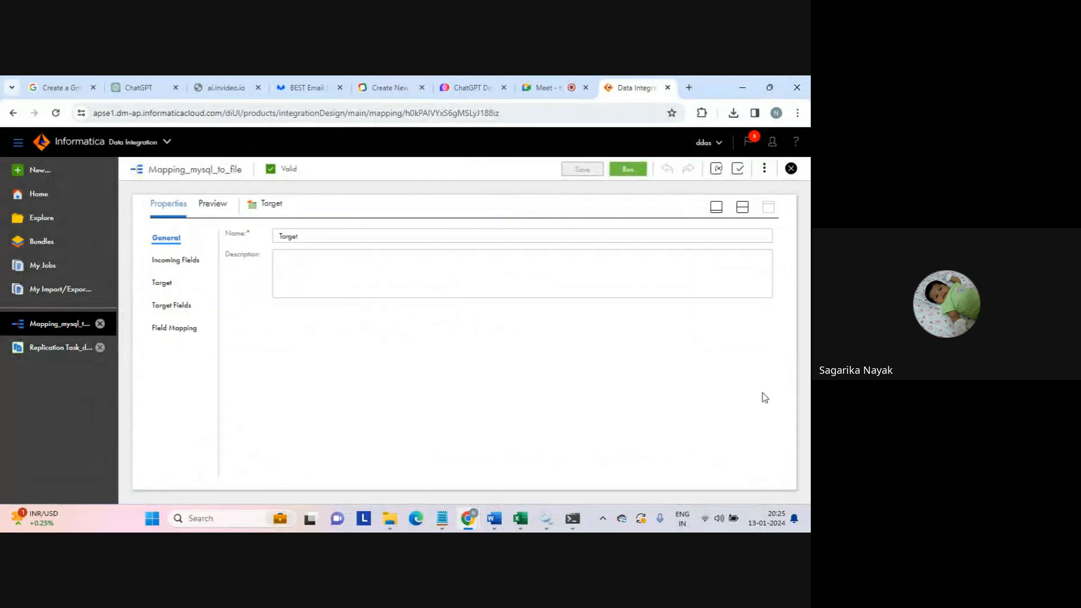
{"action": "left_click", "coordinate": [171, 305]}
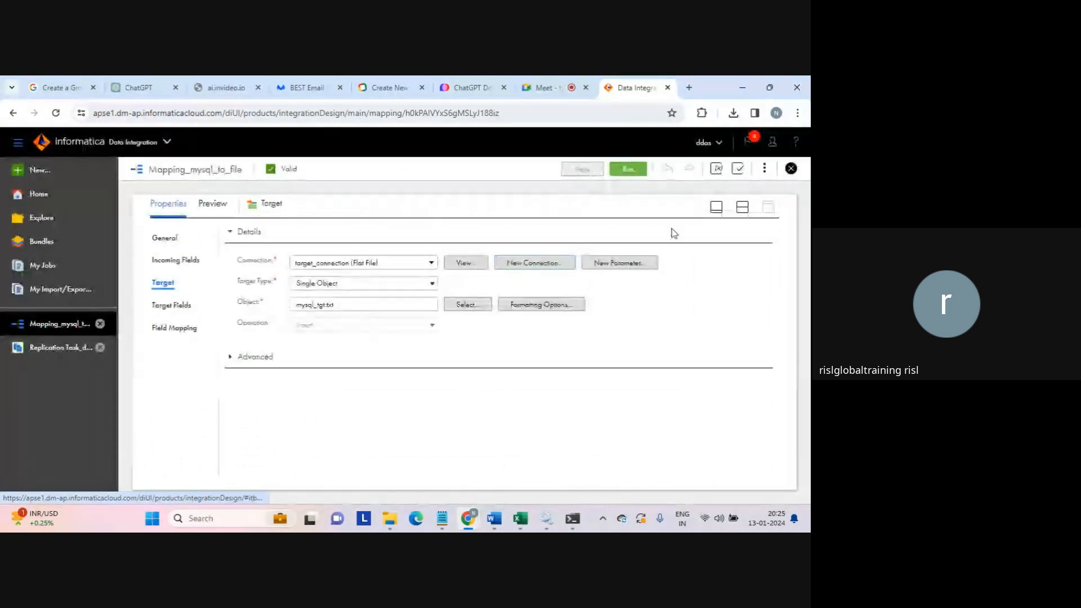
{"action": "left_click", "coordinate": [743, 208]}
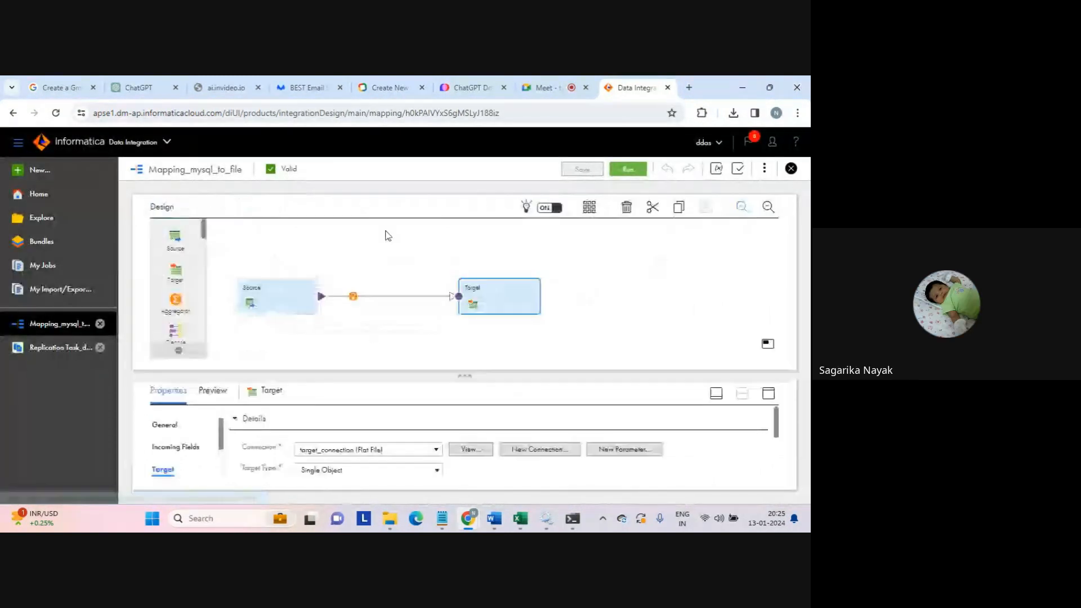
{"action": "left_click", "coordinate": [60, 347]}
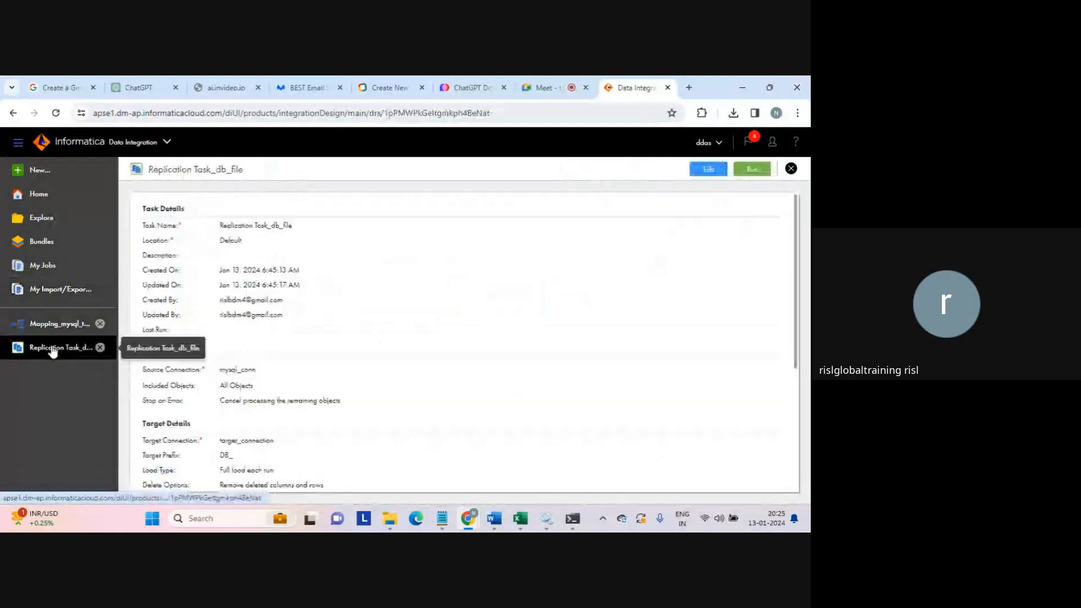
{"action": "left_click", "coordinate": [709, 170]}
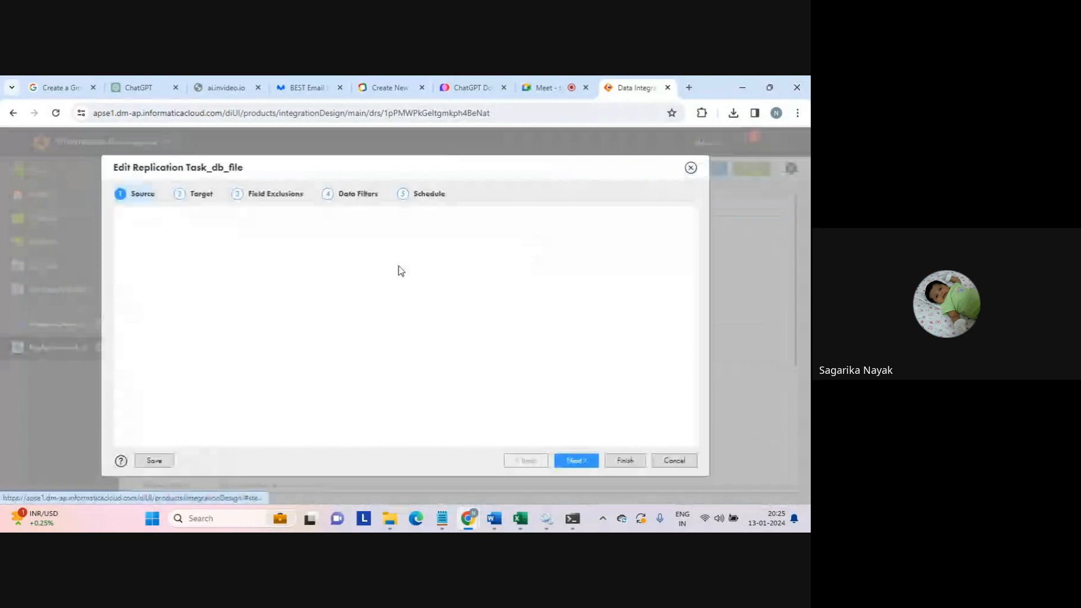
{"action": "left_click", "coordinate": [196, 197]}
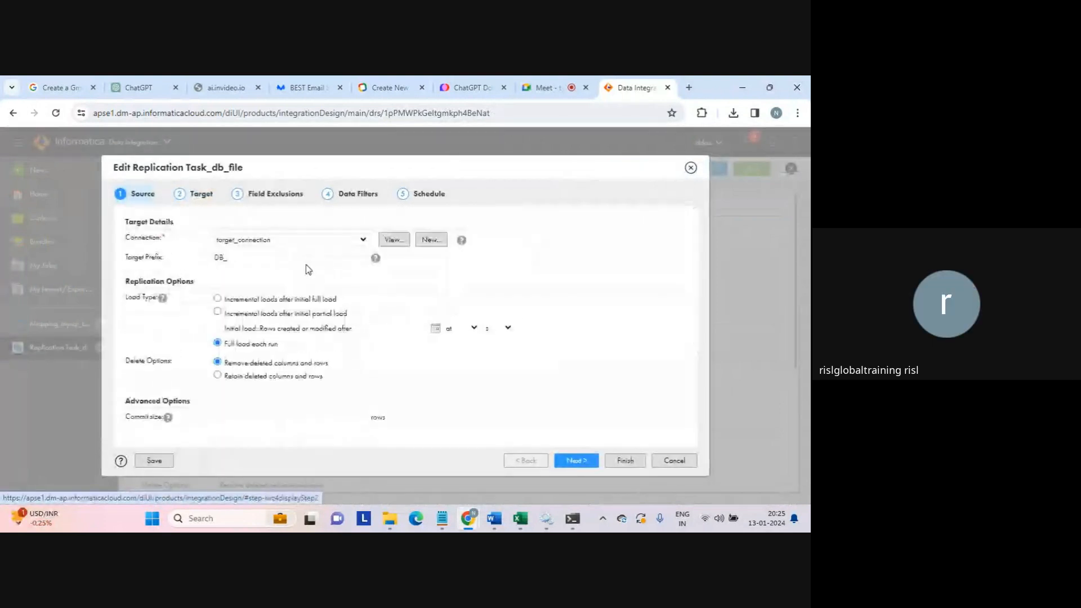
{"action": "left_click", "coordinate": [251, 257]}
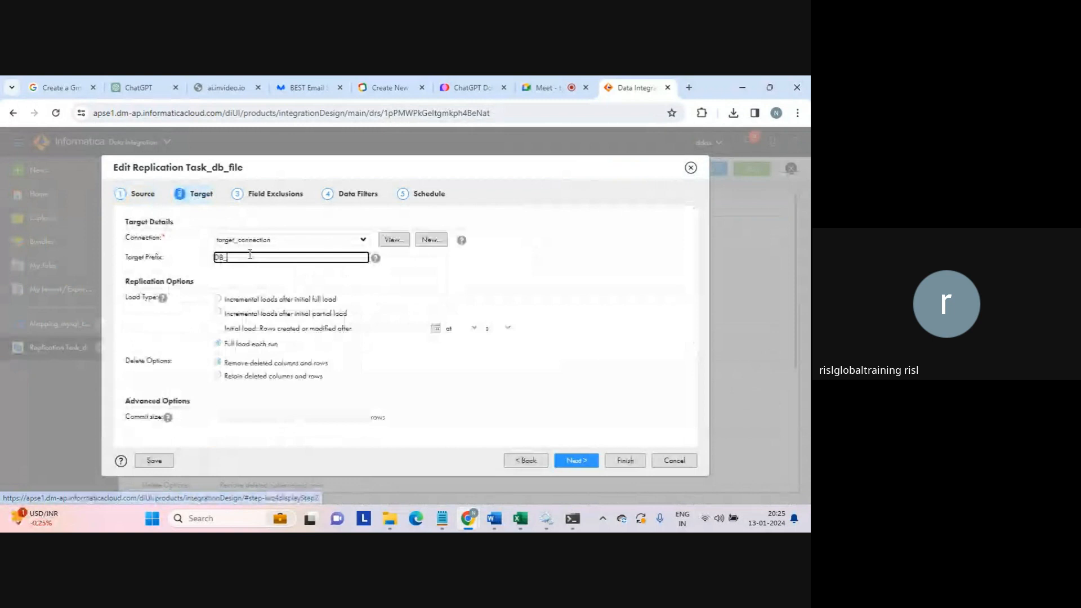
{"action": "left_click", "coordinate": [146, 198]}
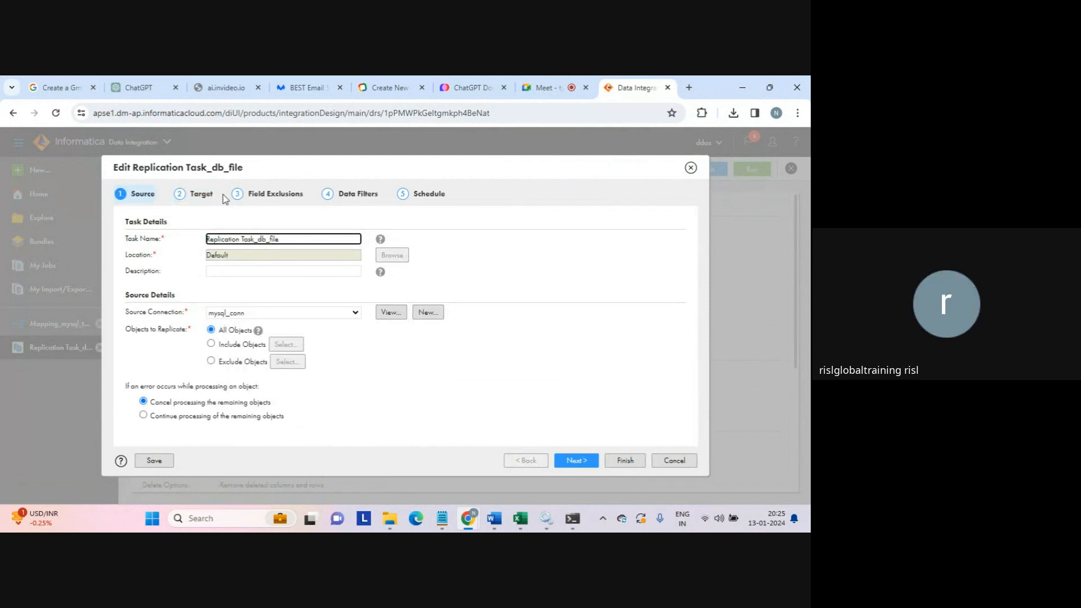
{"action": "left_click", "coordinate": [201, 195]}
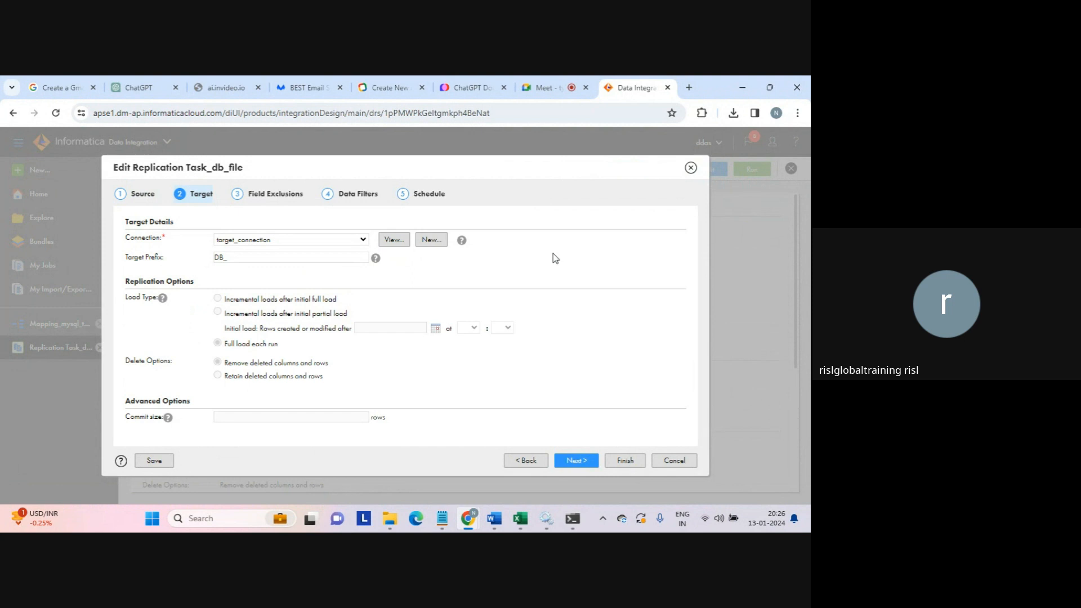
{"action": "left_click", "coordinate": [545, 90]}
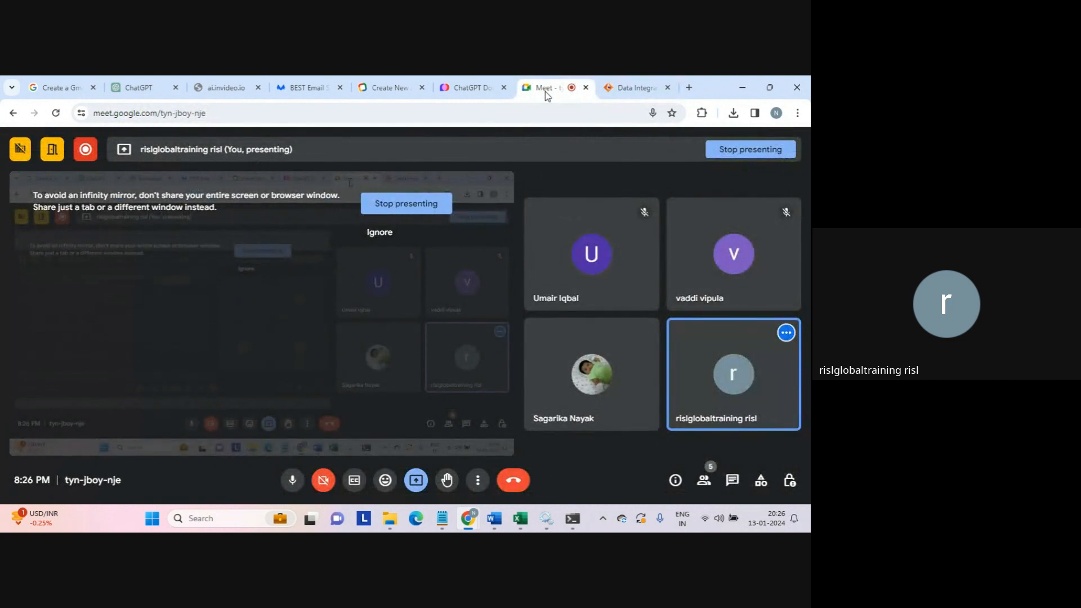
{"action": "left_click", "coordinate": [633, 88]}
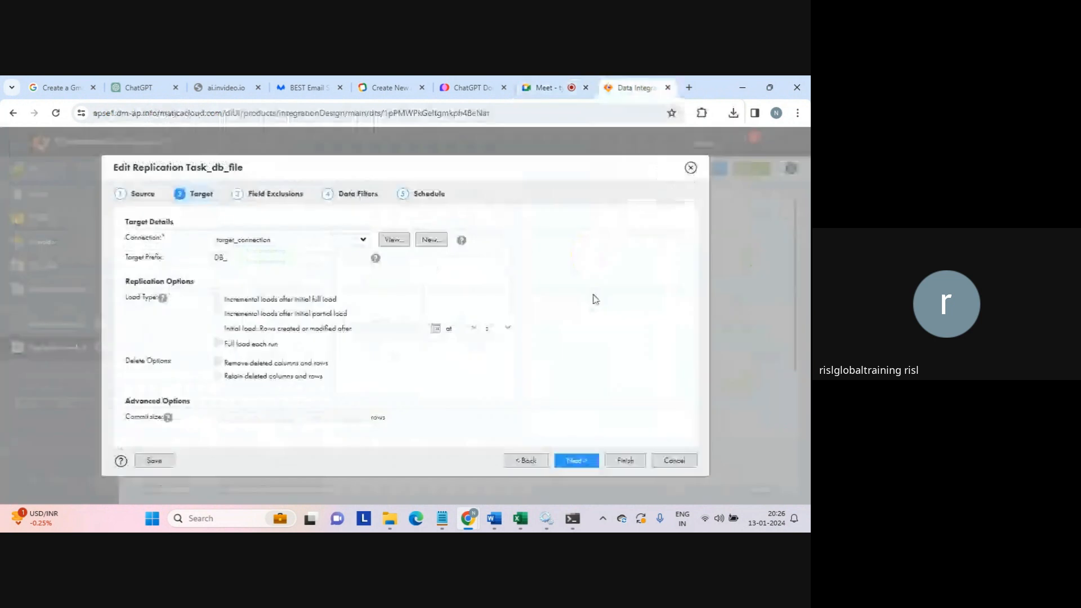
{"action": "left_click", "coordinate": [674, 460]}
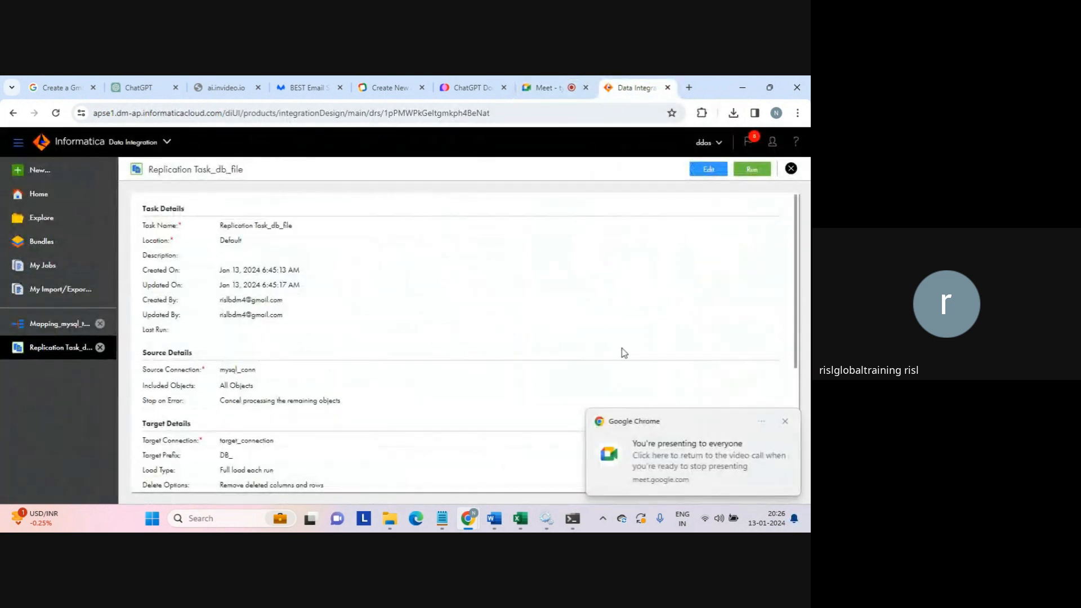
{"action": "left_click", "coordinate": [786, 423]}
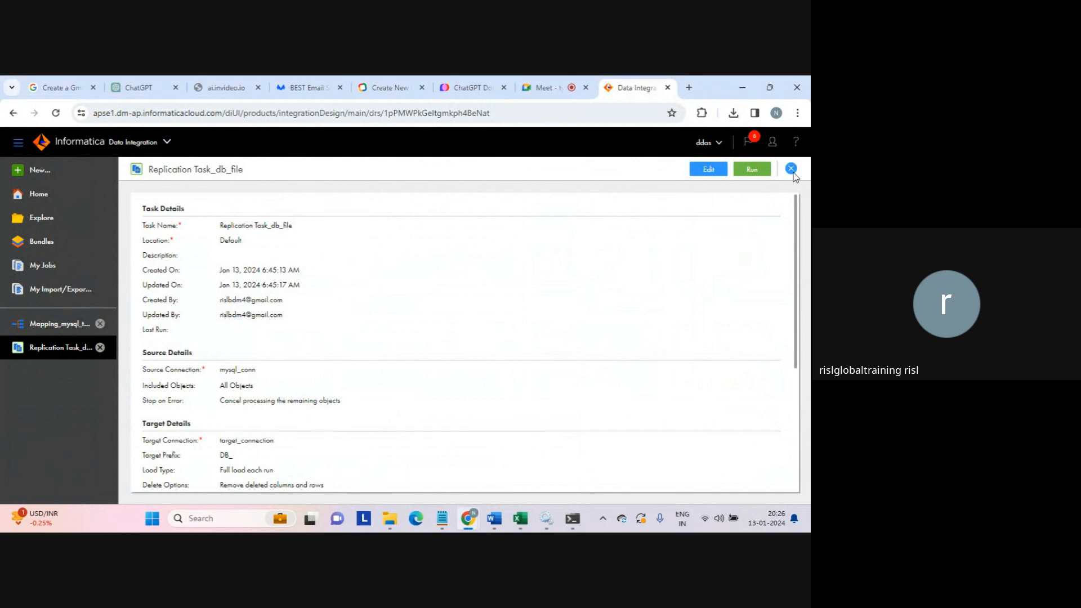
{"action": "left_click", "coordinate": [791, 169]}
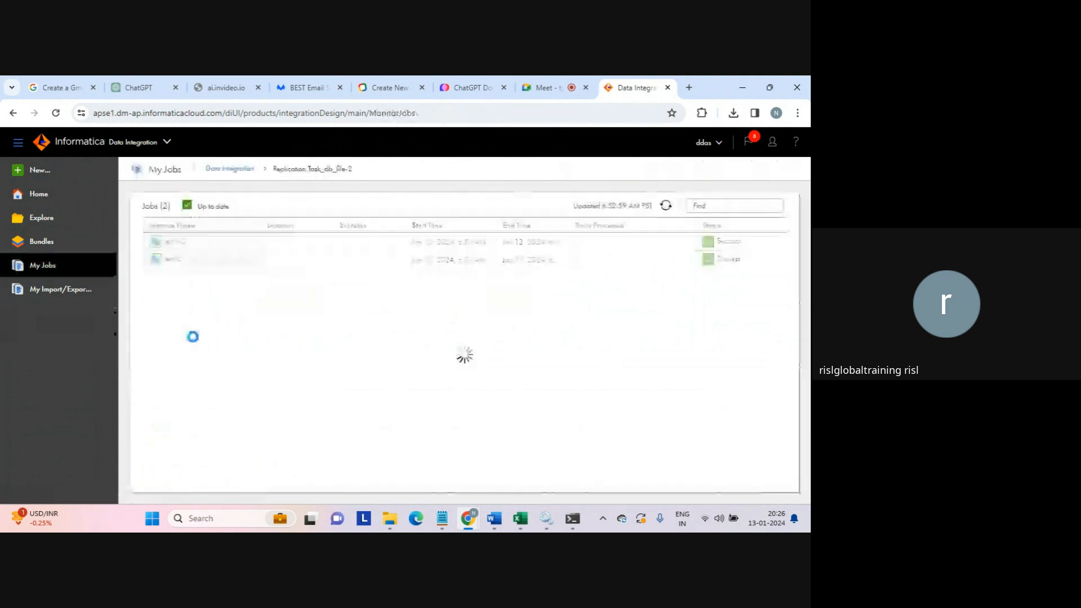
- Start a new asset from the Integration template 'Join two sources with an inner join'
{"action": "left_click", "coordinate": [34, 171]}
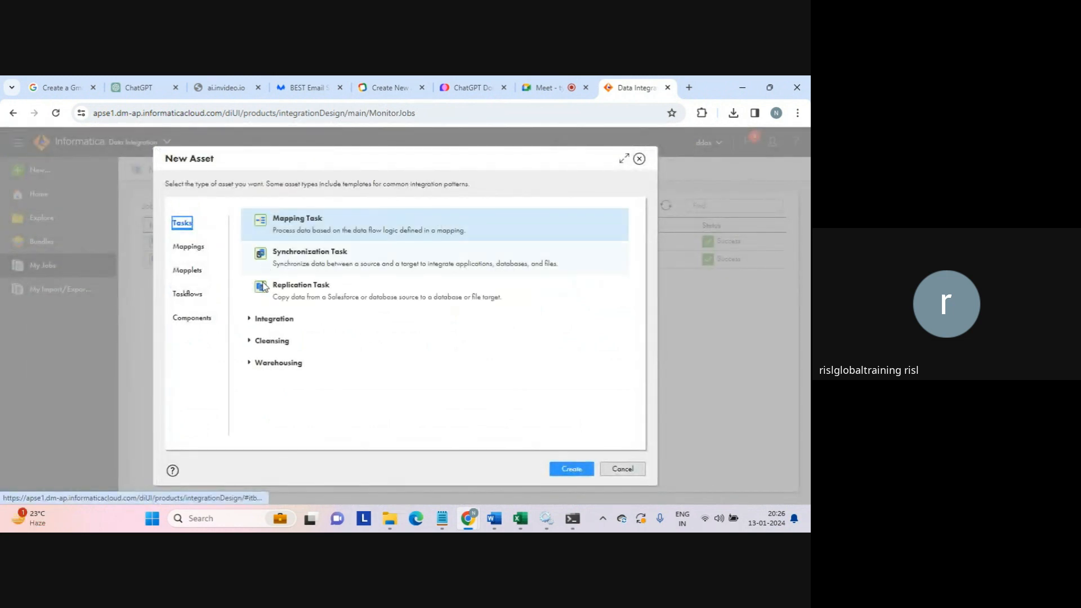
{"action": "left_click", "coordinate": [249, 321]}
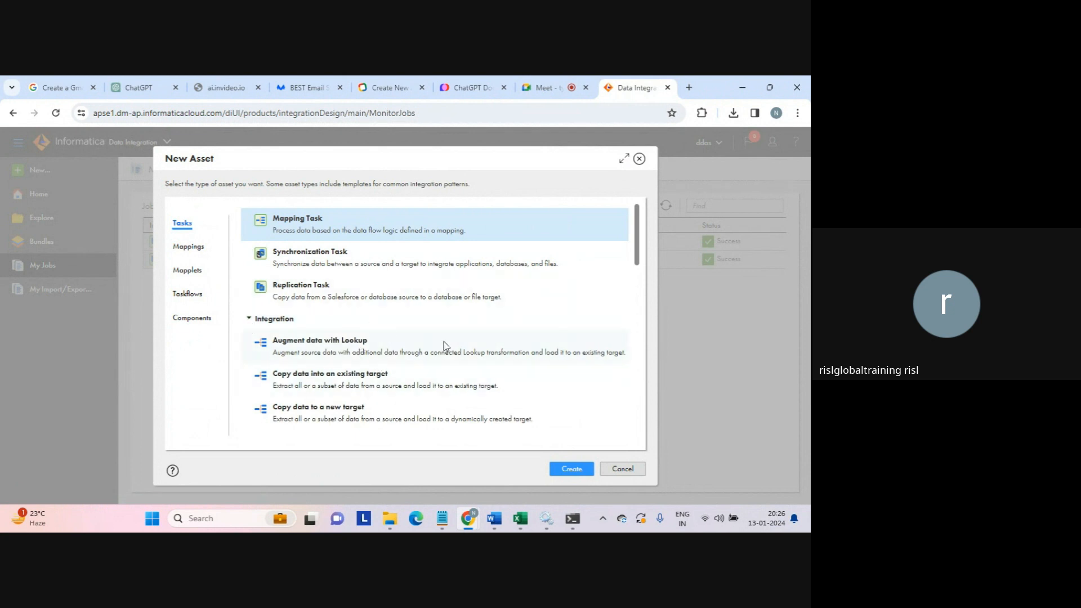
{"action": "left_click_drag", "start_coordinate": [638, 241], "coordinate": [638, 263]}
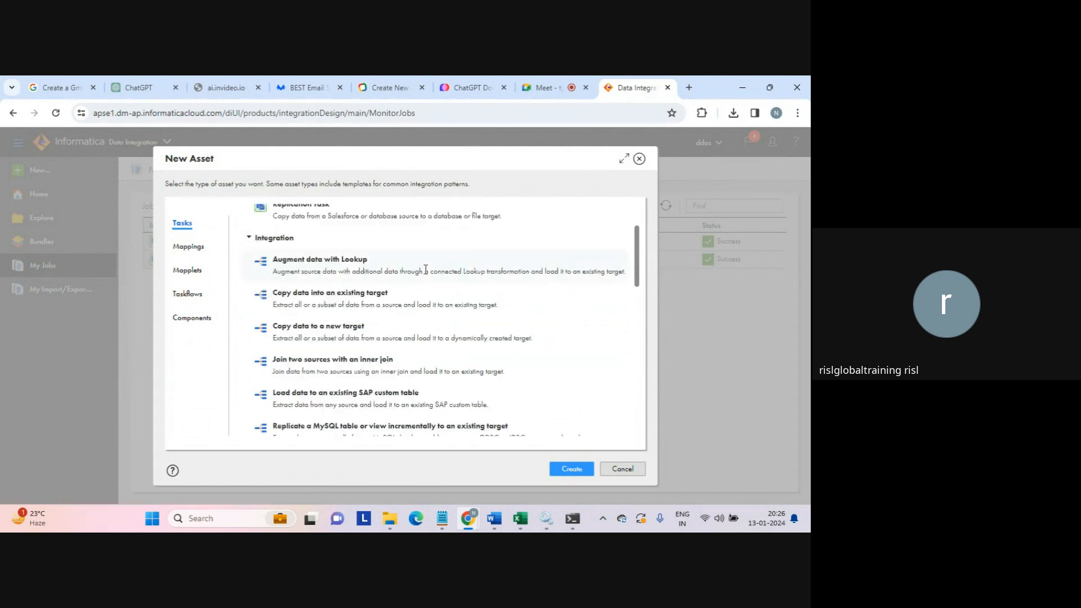
{"action": "left_click", "coordinate": [293, 358]}
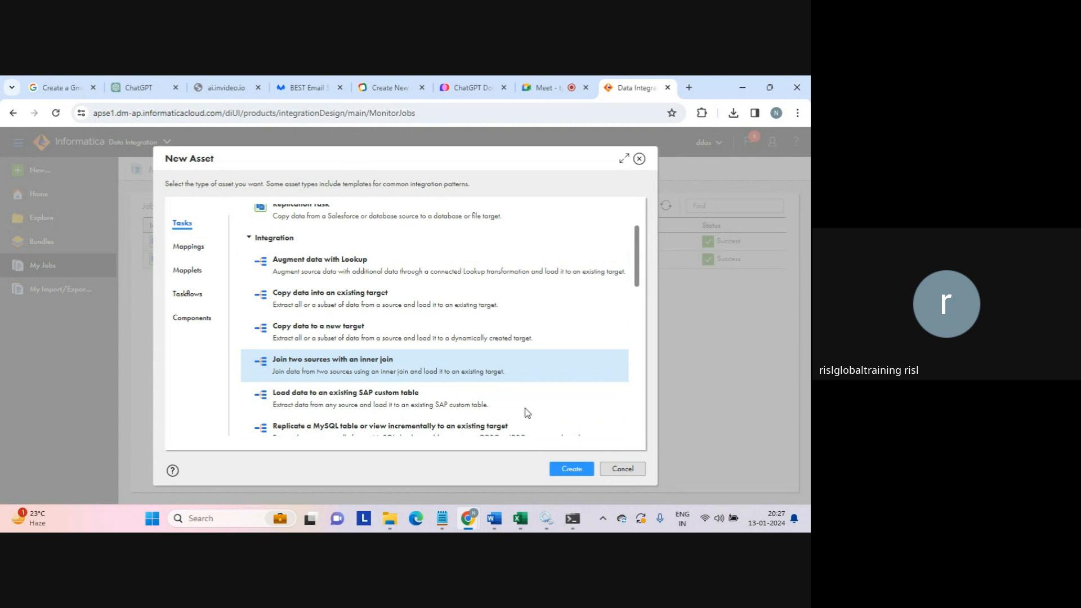
- Create the mapping task from the template and name it MappingTask_join
{"action": "left_click", "coordinate": [572, 470]}
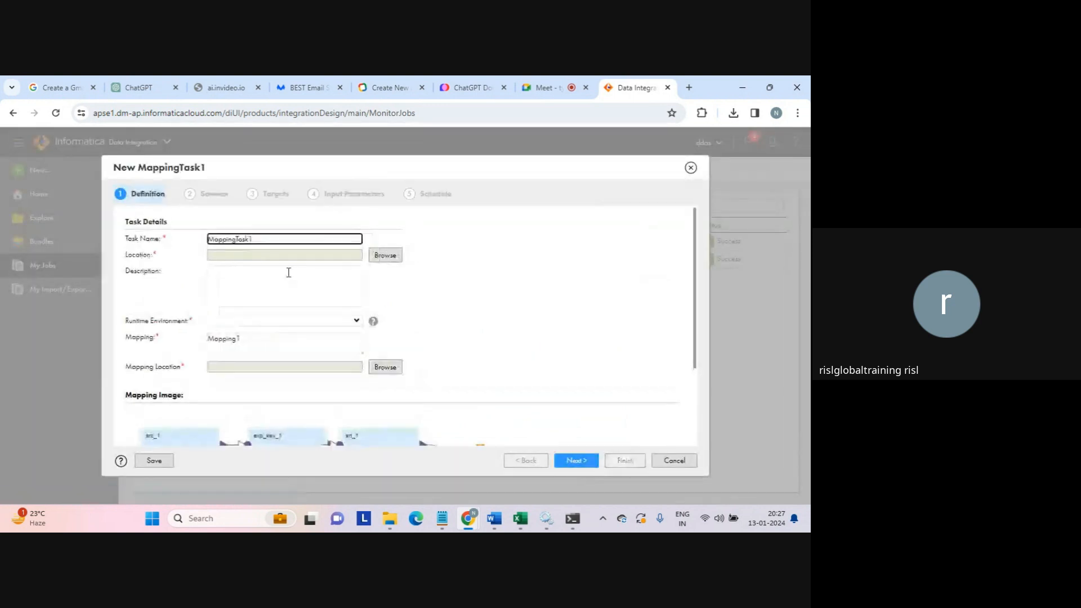
{"action": "left_click", "coordinate": [260, 237]}
{"action": "key", "text": "BackSpace"}
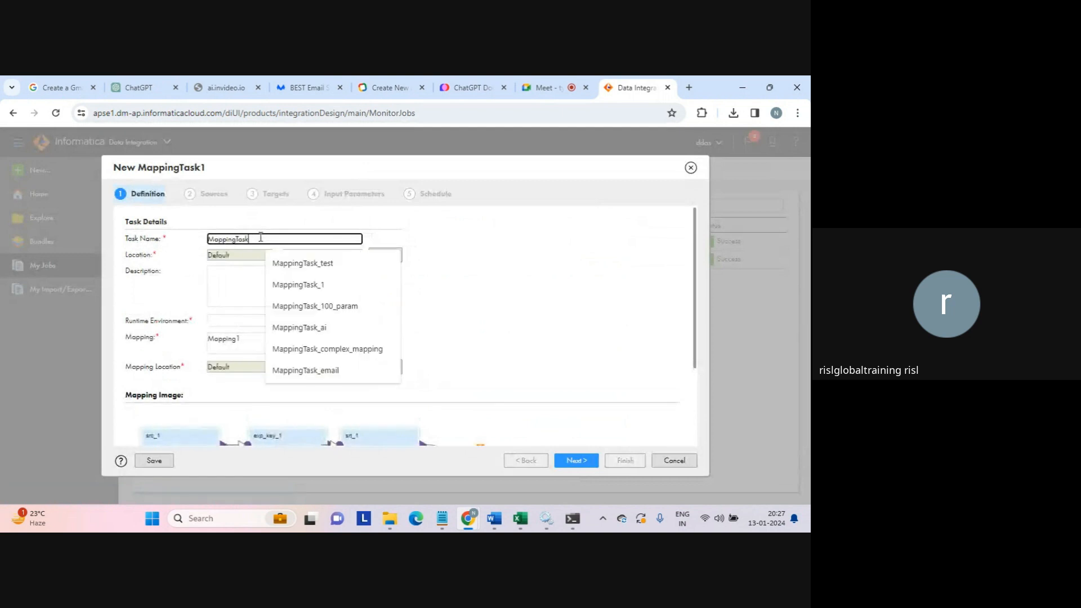
{"action": "type", "text": "_join"}
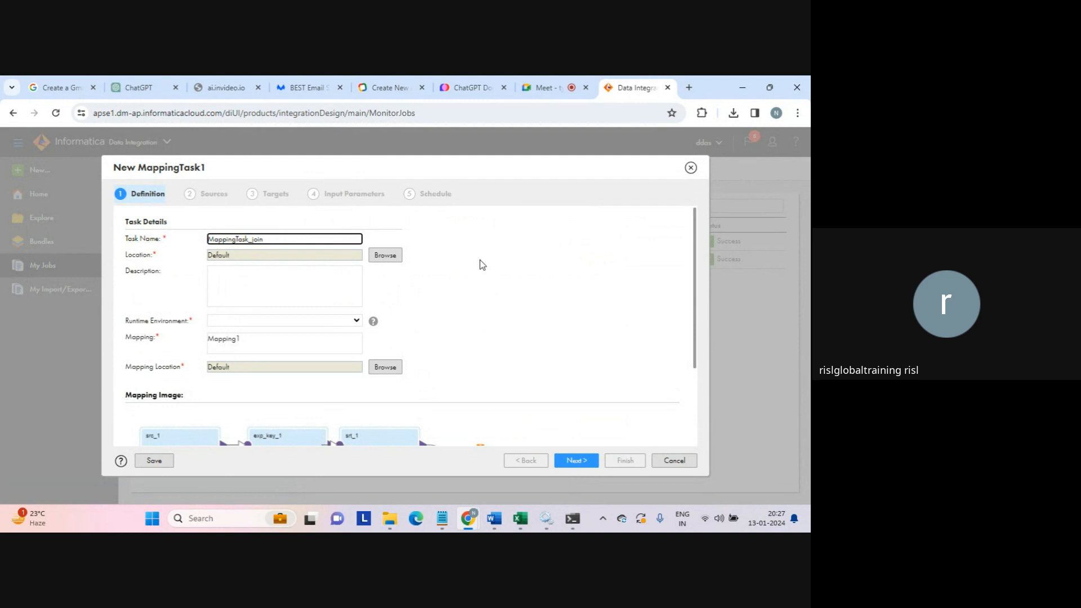
- Set the runtime environment to LAPTOP-AFKA5ASC and continue to the Sources step
{"action": "left_click", "coordinate": [355, 322]}
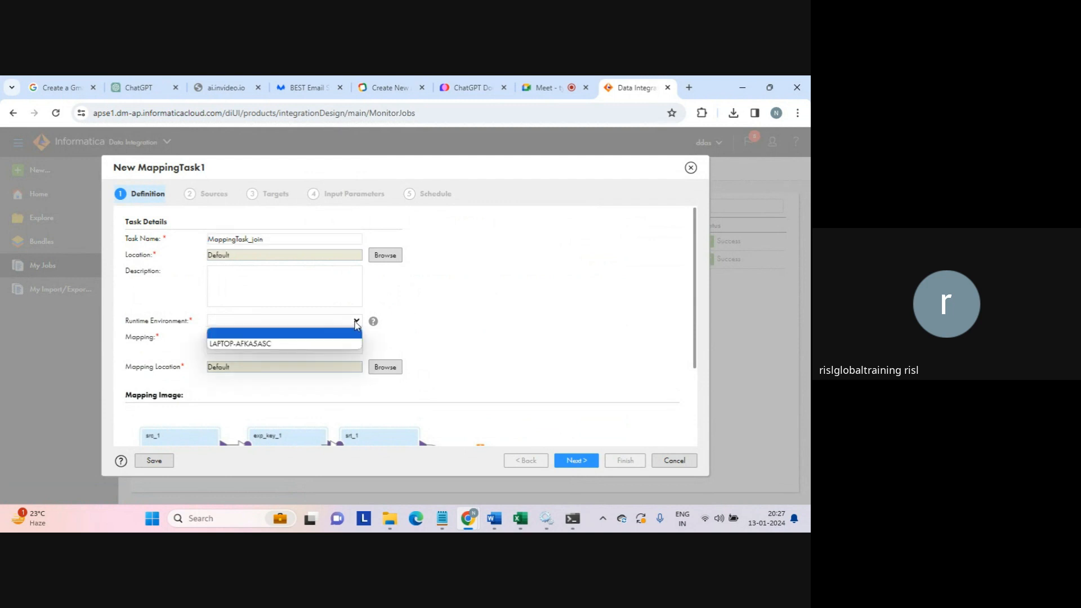
{"action": "left_click", "coordinate": [268, 344]}
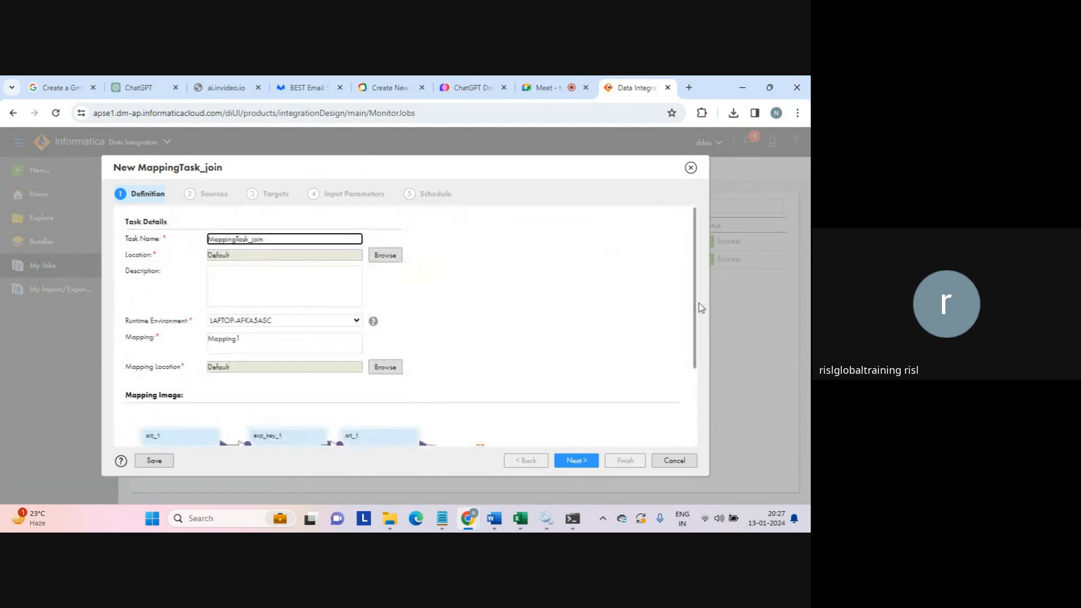
{"action": "left_click_drag", "start_coordinate": [695, 317], "coordinate": [698, 406]}
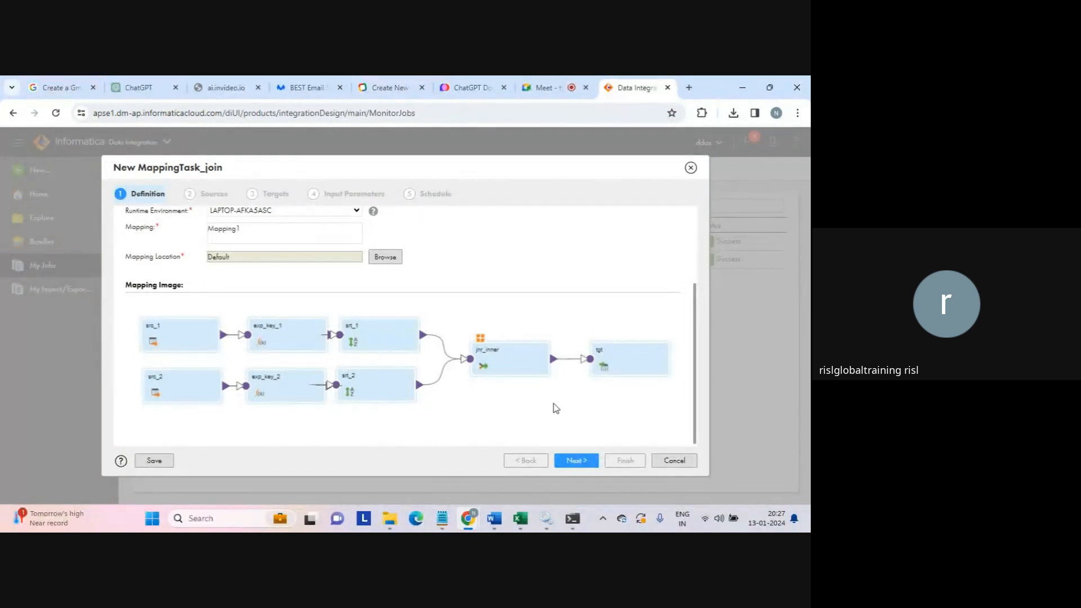
{"action": "left_click", "coordinate": [575, 462]}
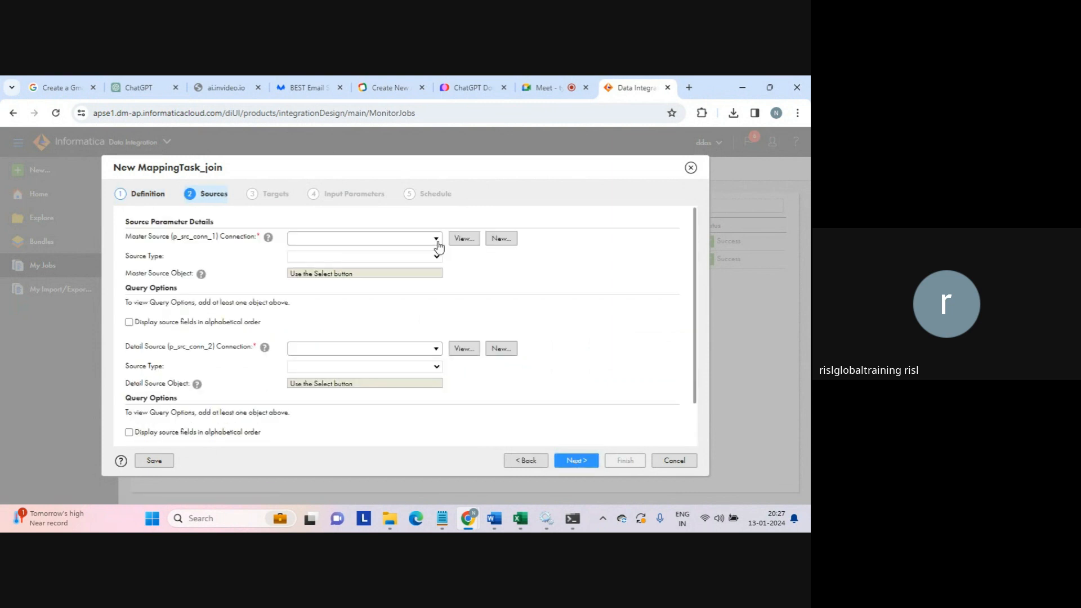
- Set the master source to seq_1.txt over src_connection, found by searching 'seq'
{"action": "left_click", "coordinate": [437, 241]}
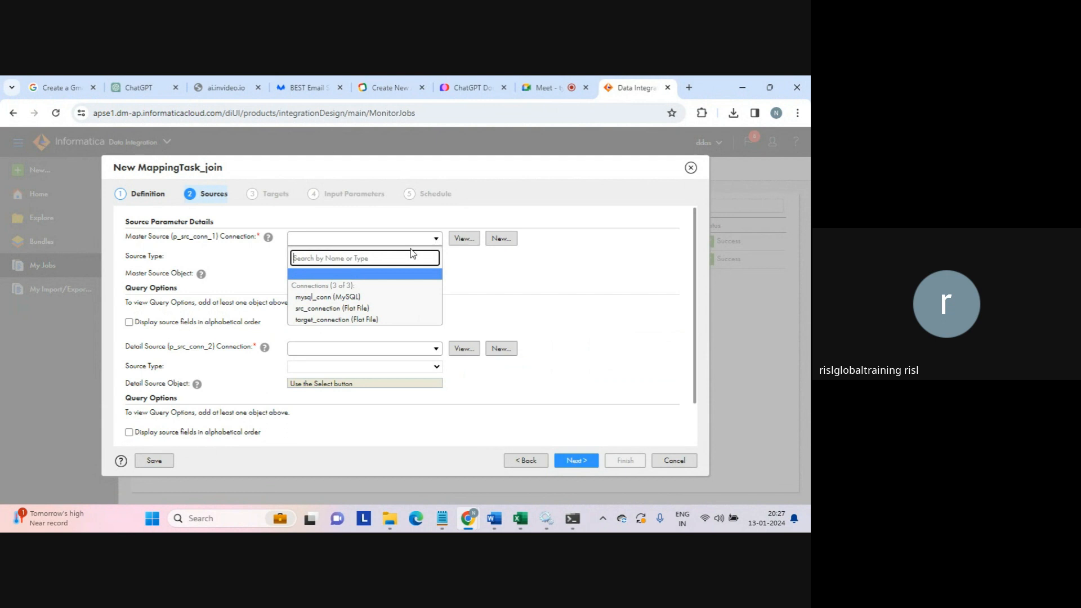
{"action": "left_click", "coordinate": [356, 309]}
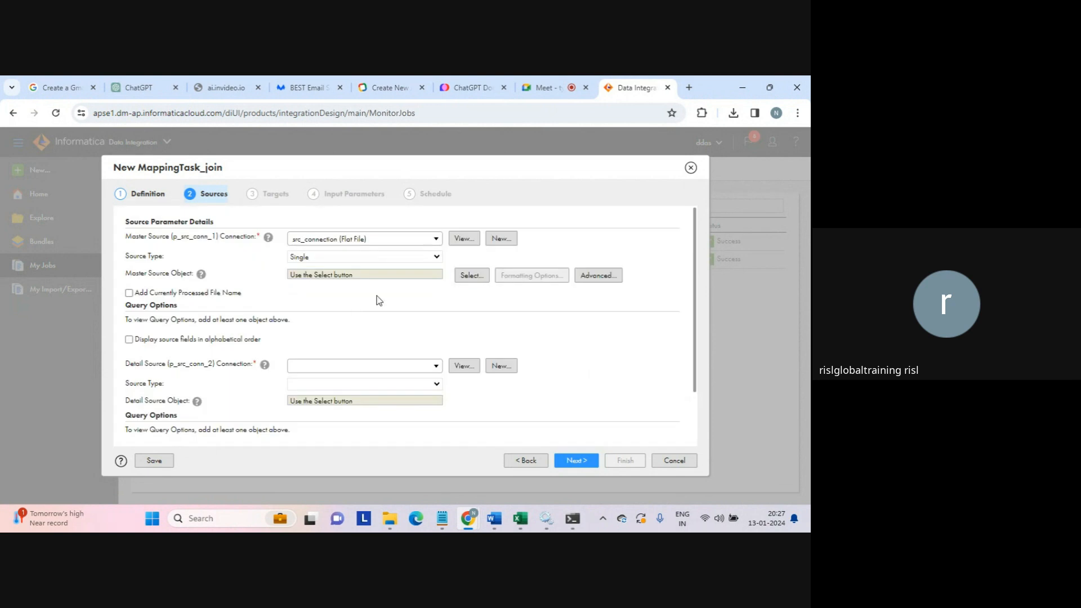
{"action": "left_click", "coordinate": [467, 276]}
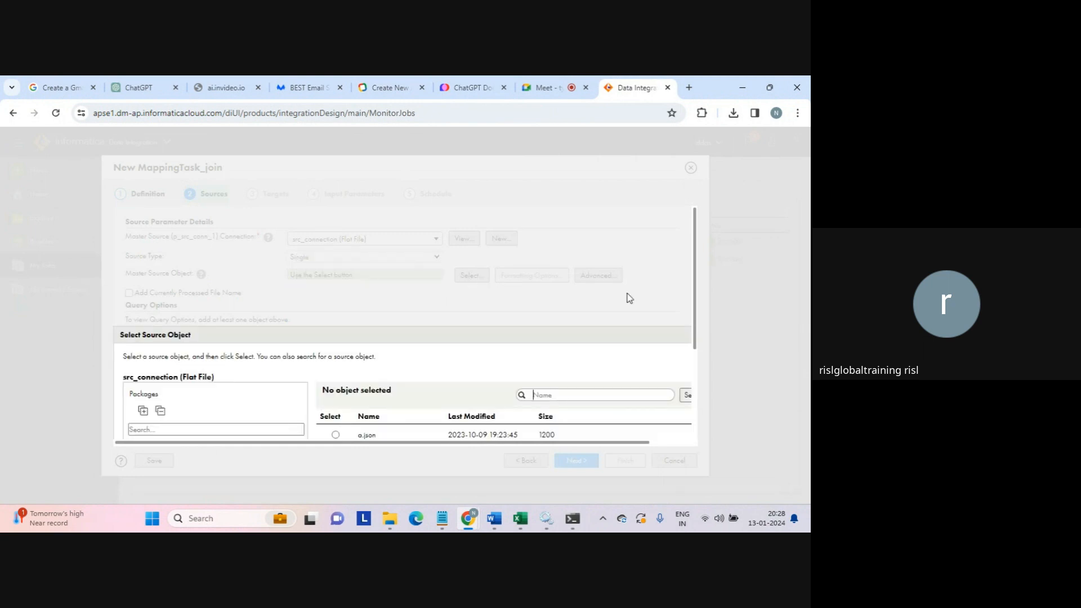
{"action": "scroll", "coordinate": [699, 340], "scroll_direction": "down", "scroll_amount": 1}
{"action": "scroll", "coordinate": [699, 340], "scroll_direction": "down", "scroll_amount": 2}
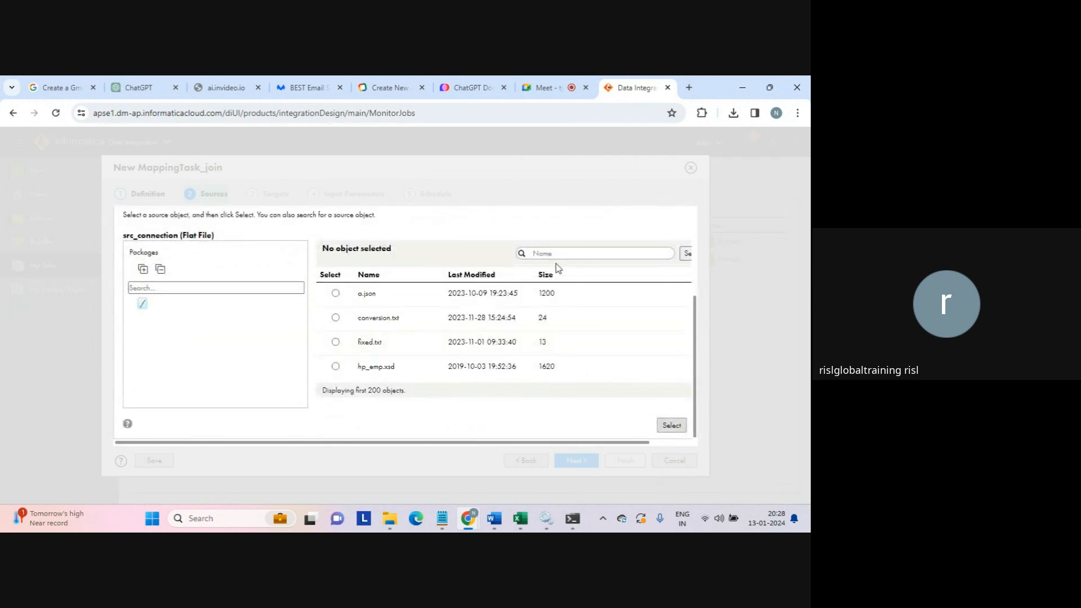
{"action": "type", "text": "seq"}
{"action": "left_click", "coordinate": [687, 256]}
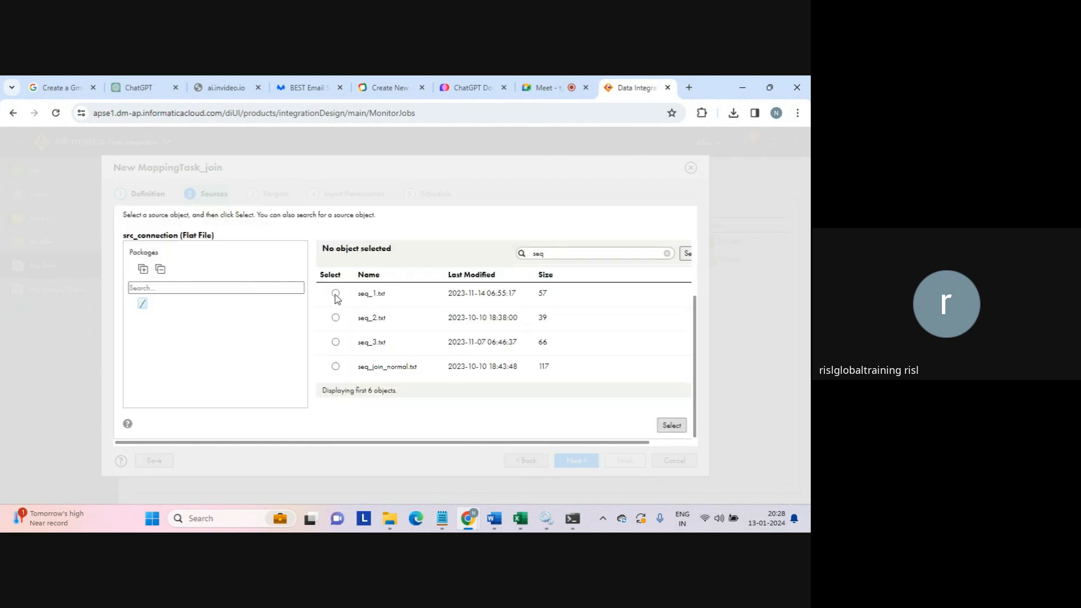
{"action": "left_click", "coordinate": [335, 293]}
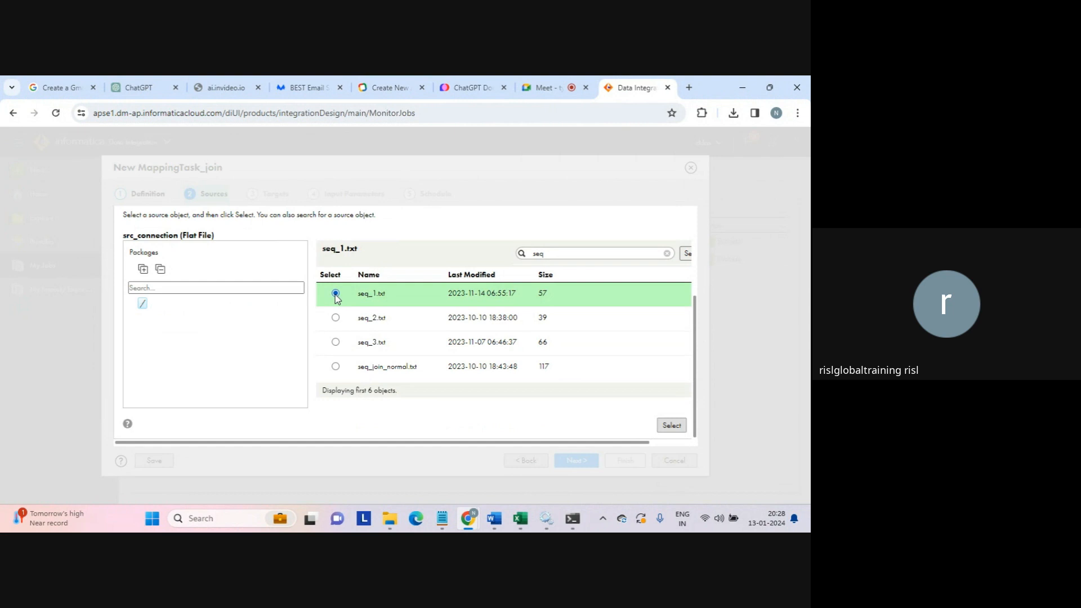
{"action": "left_click", "coordinate": [671, 426]}
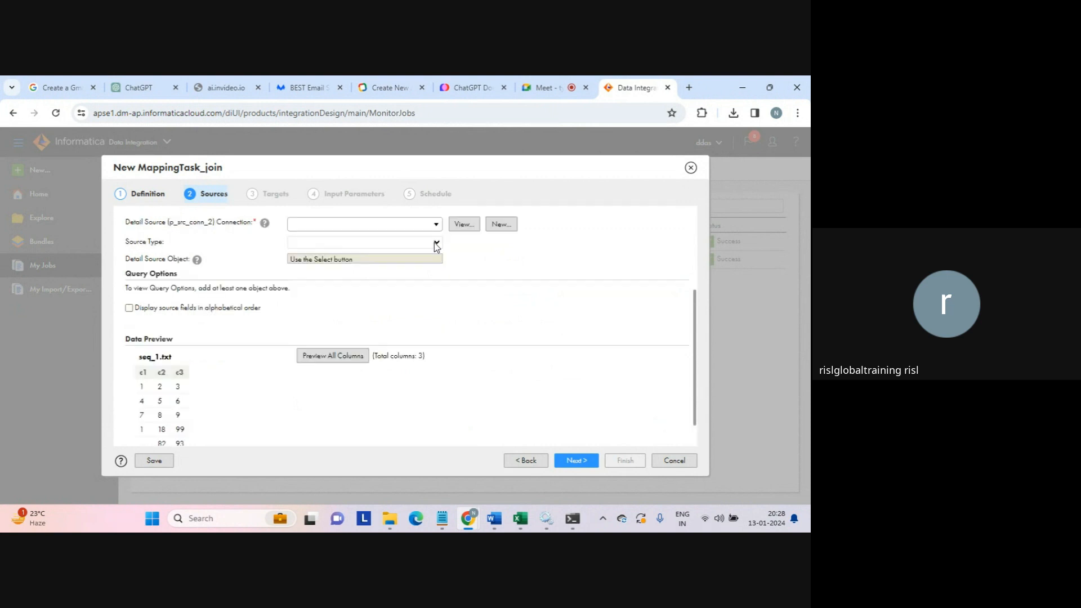
- Set the detail source to seq_2.txt over src_connection, then advance to Targets
{"action": "left_click", "coordinate": [435, 226]}
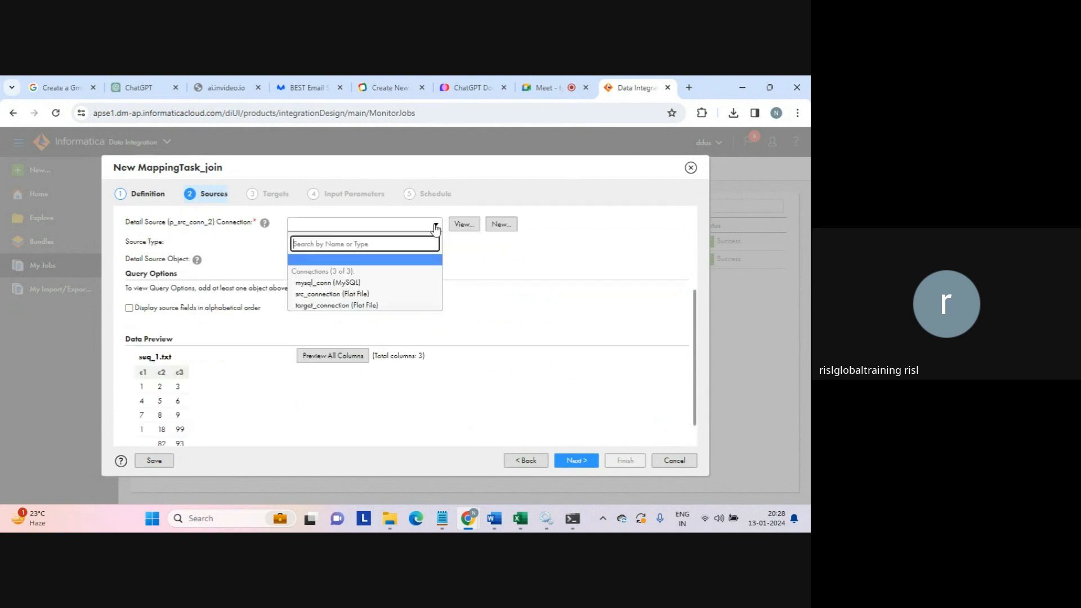
{"action": "left_click", "coordinate": [338, 293]}
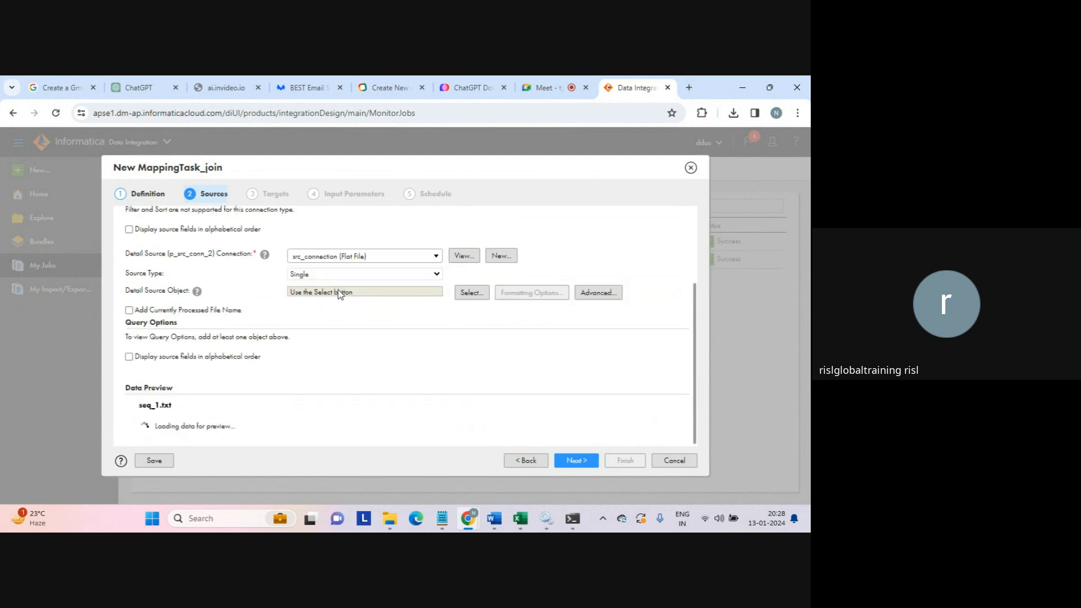
{"action": "left_click", "coordinate": [470, 295]}
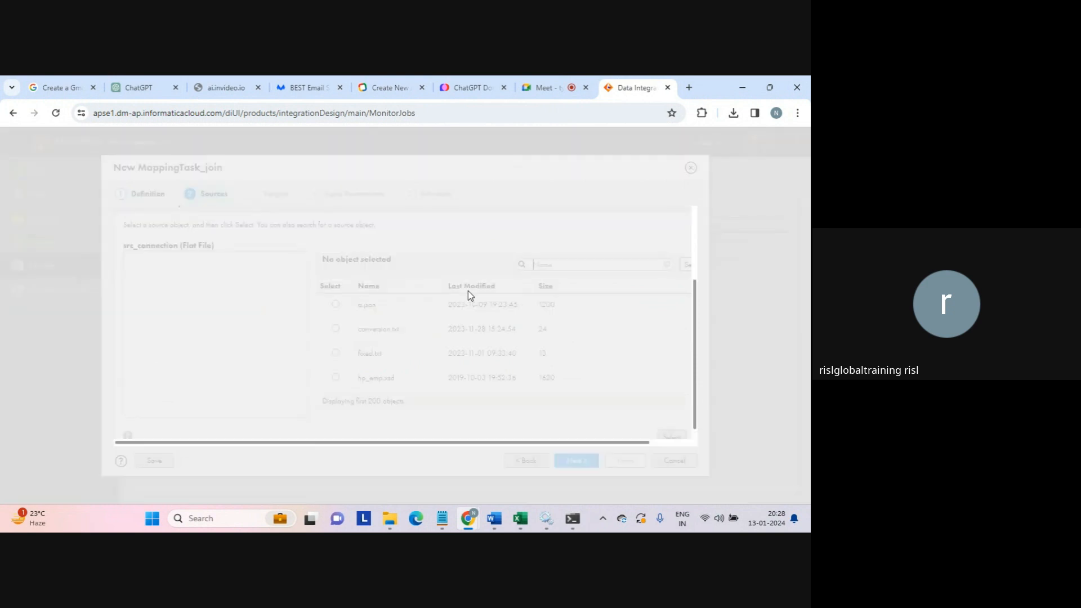
{"action": "left_click", "coordinate": [556, 263]}
{"action": "type", "text": "seq"}
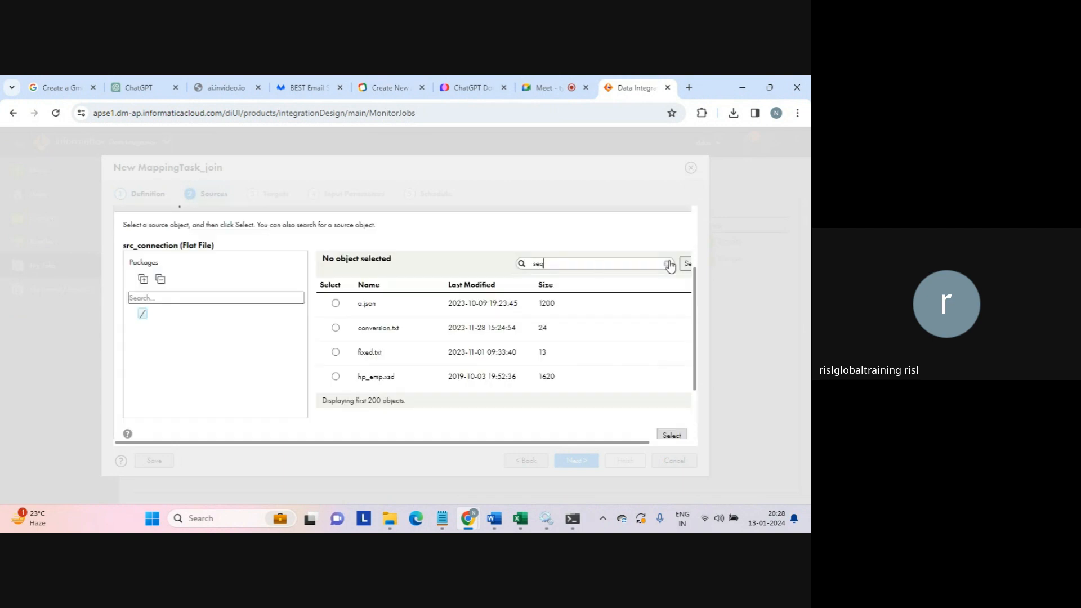
{"action": "left_click", "coordinate": [684, 264]}
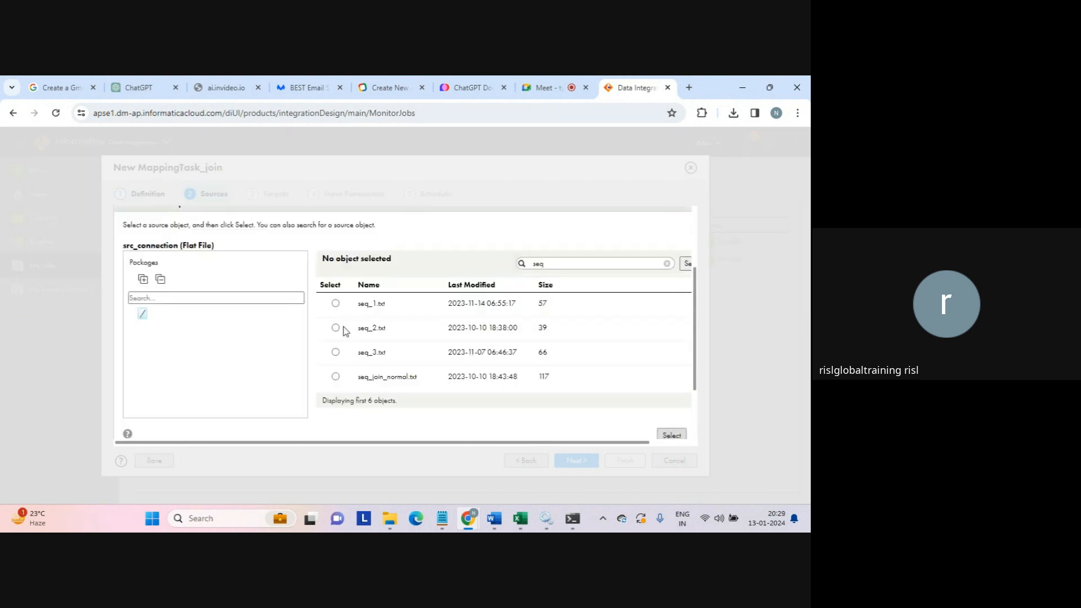
{"action": "left_click", "coordinate": [335, 328]}
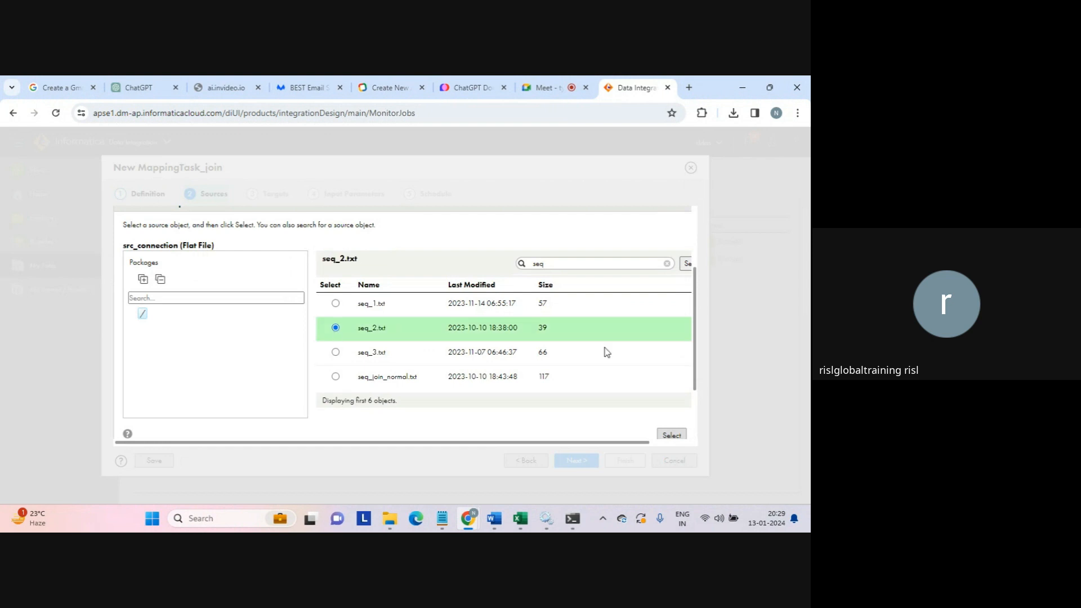
{"action": "left_click", "coordinate": [670, 433]}
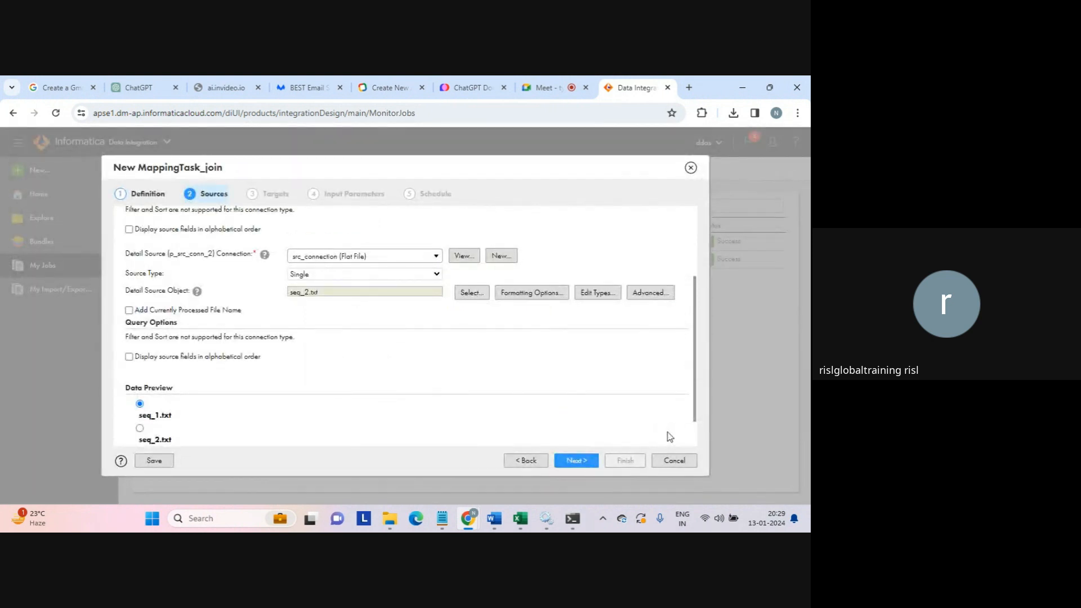
{"action": "scroll", "coordinate": [697, 381], "scroll_direction": "down", "scroll_amount": 1}
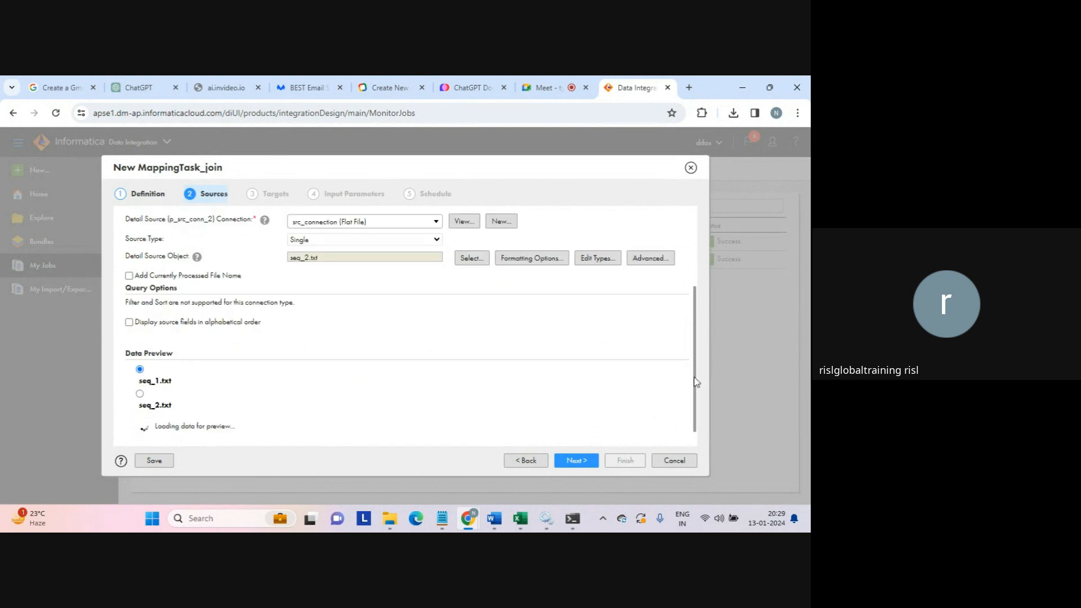
{"action": "left_click_drag", "start_coordinate": [696, 382], "coordinate": [697, 415]}
{"action": "left_click", "coordinate": [577, 463]}
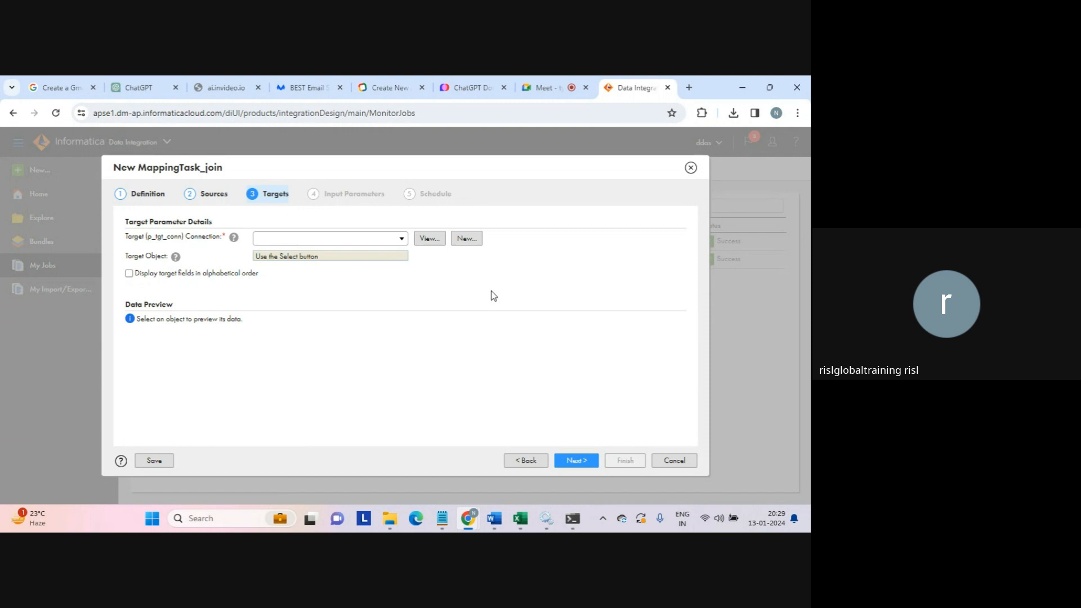
- Target seq_tgt_filter2.txt over target_connection, then move on to Input Parameters
{"action": "left_click", "coordinate": [401, 240]}
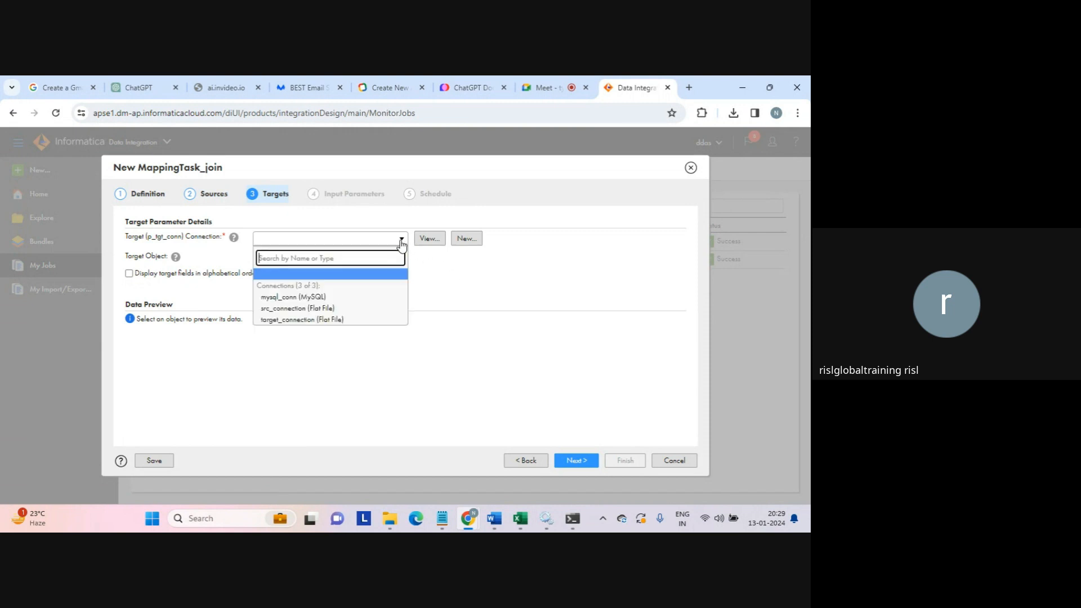
{"action": "left_click", "coordinate": [288, 319]}
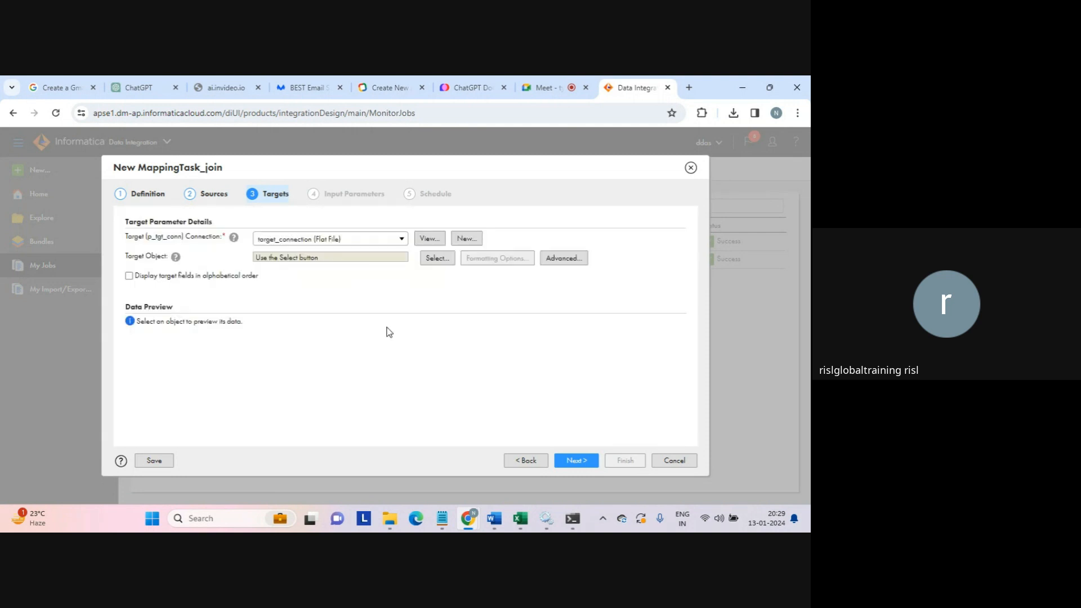
{"action": "left_click", "coordinate": [433, 259]}
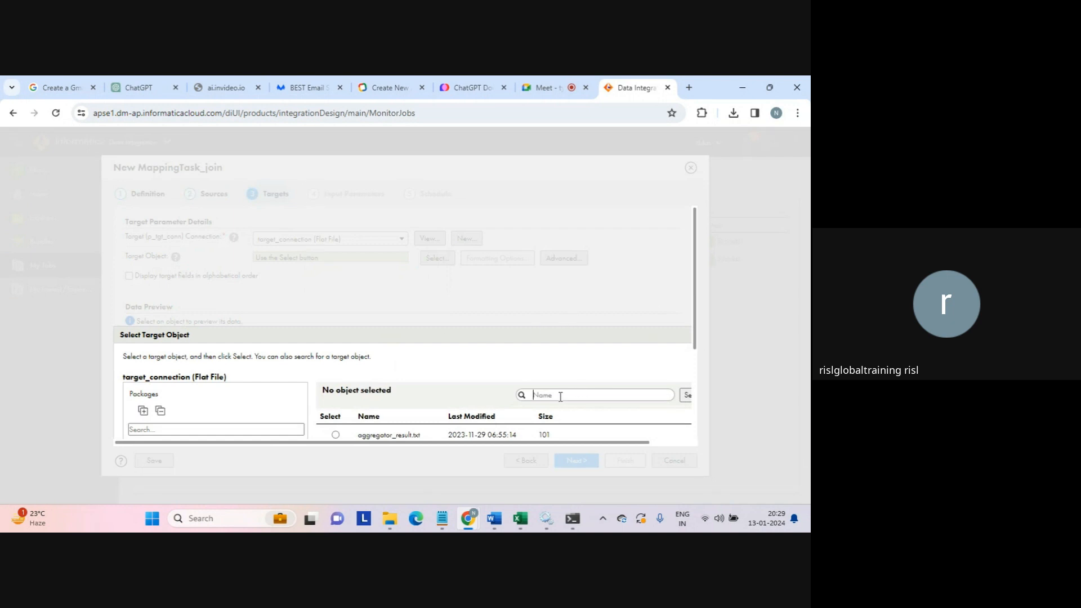
{"action": "type", "text": "seq"}
{"action": "left_click", "coordinate": [687, 396]}
{"action": "scroll", "coordinate": [694, 322], "scroll_direction": "down", "scroll_amount": 3}
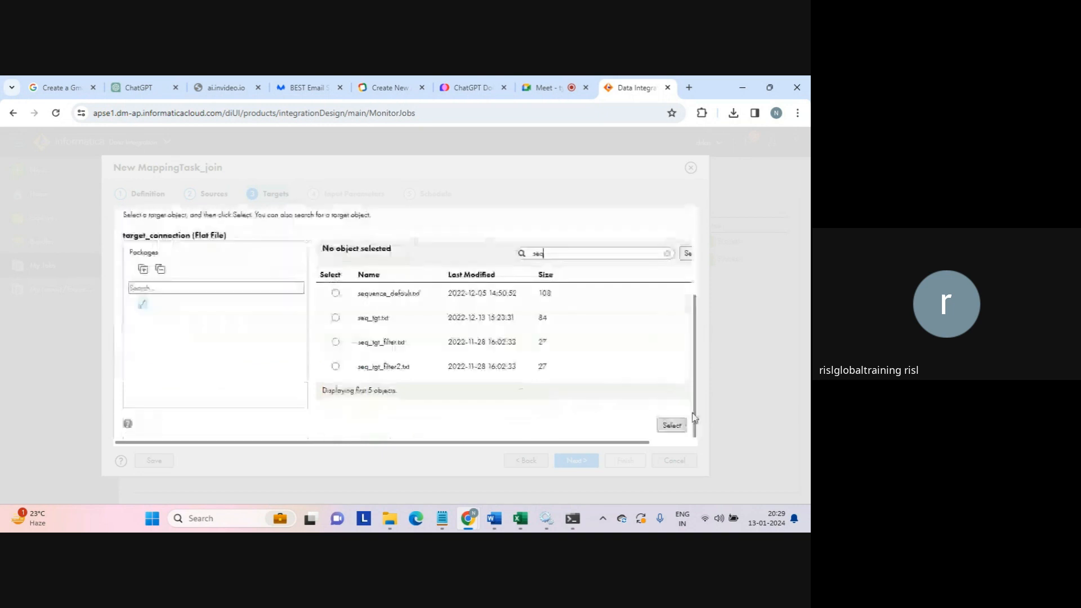
{"action": "left_click", "coordinate": [336, 367]}
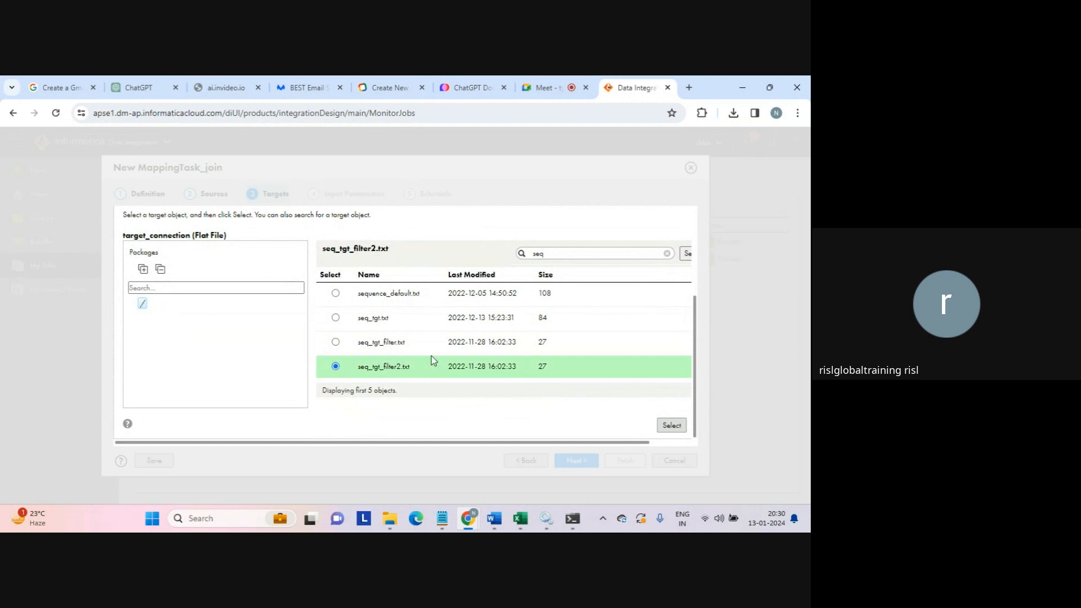
{"action": "left_click", "coordinate": [672, 425]}
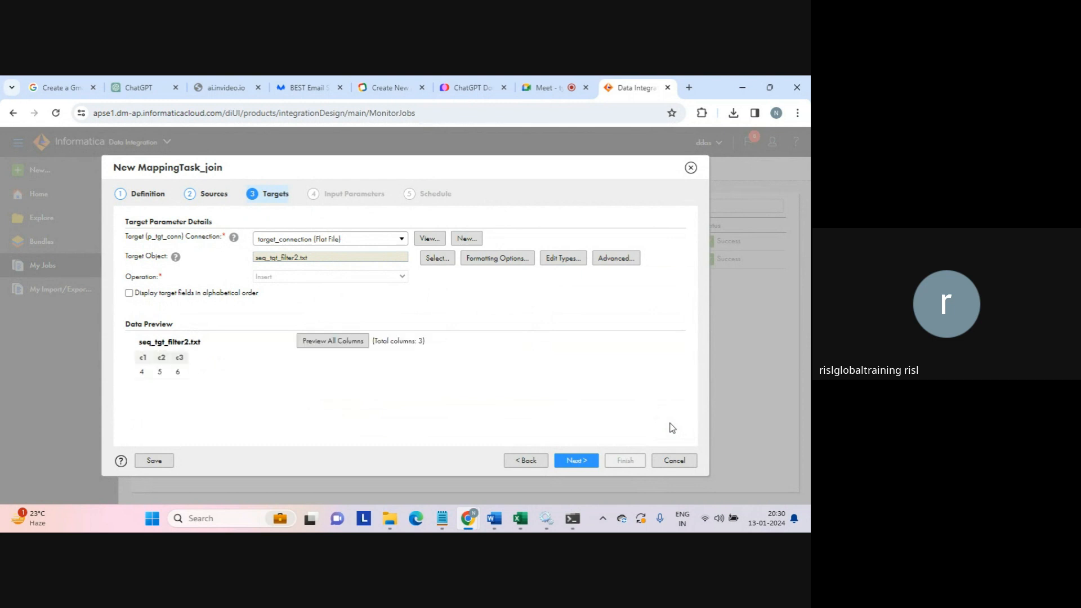
{"action": "left_click", "coordinate": [573, 461]}
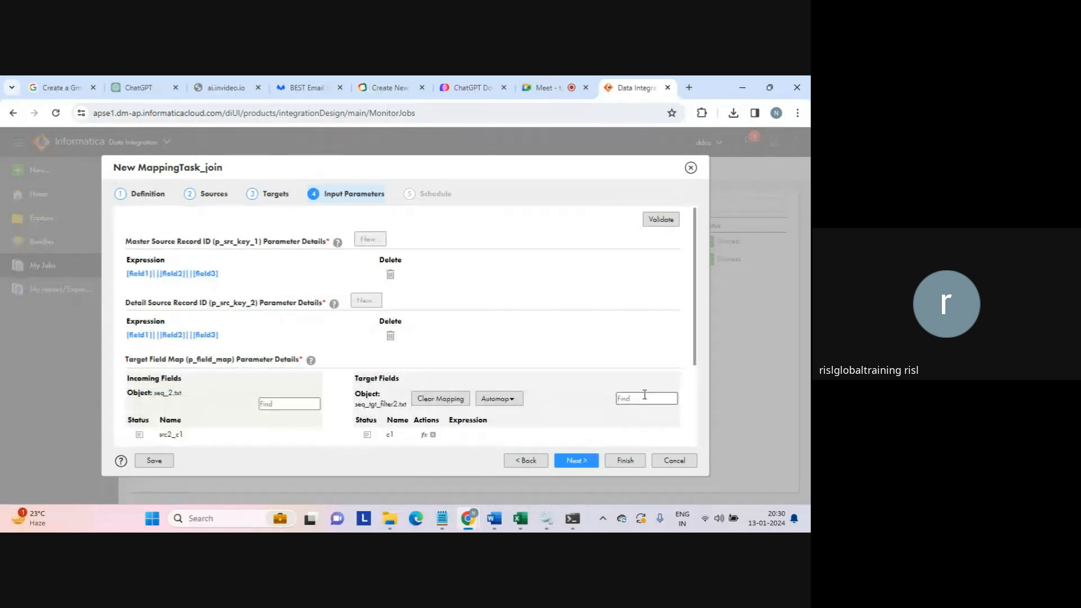
- Replace the Master Source Record ID expression [field1]||[field2]||[field3] with src1_c1
{"action": "left_click", "coordinate": [134, 276]}
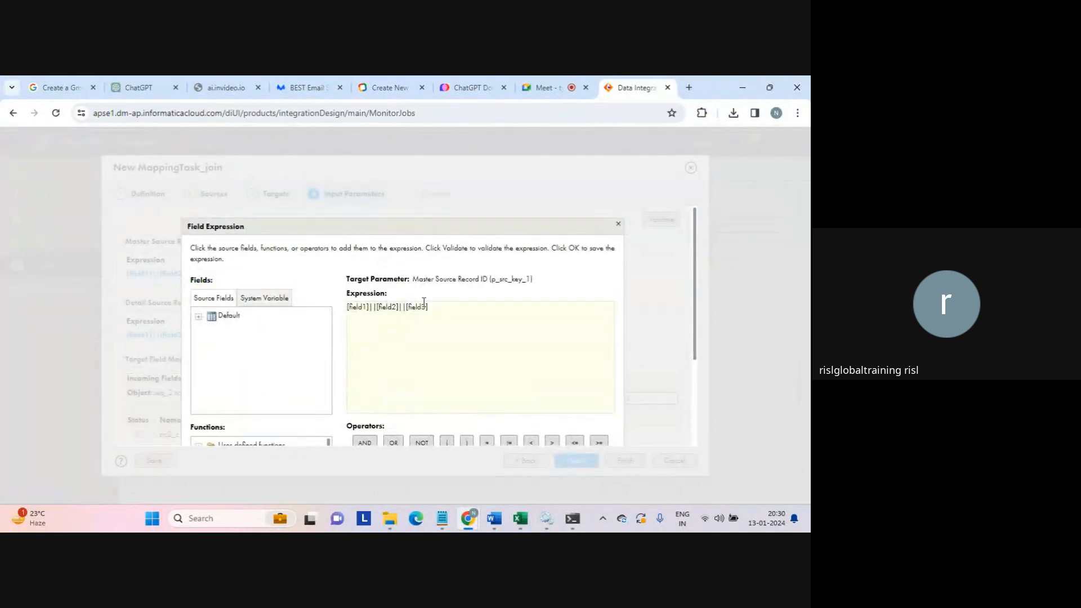
{"action": "left_click", "coordinate": [448, 306]}
{"action": "left_click_drag", "start_coordinate": [448, 306], "coordinate": [330, 304]}
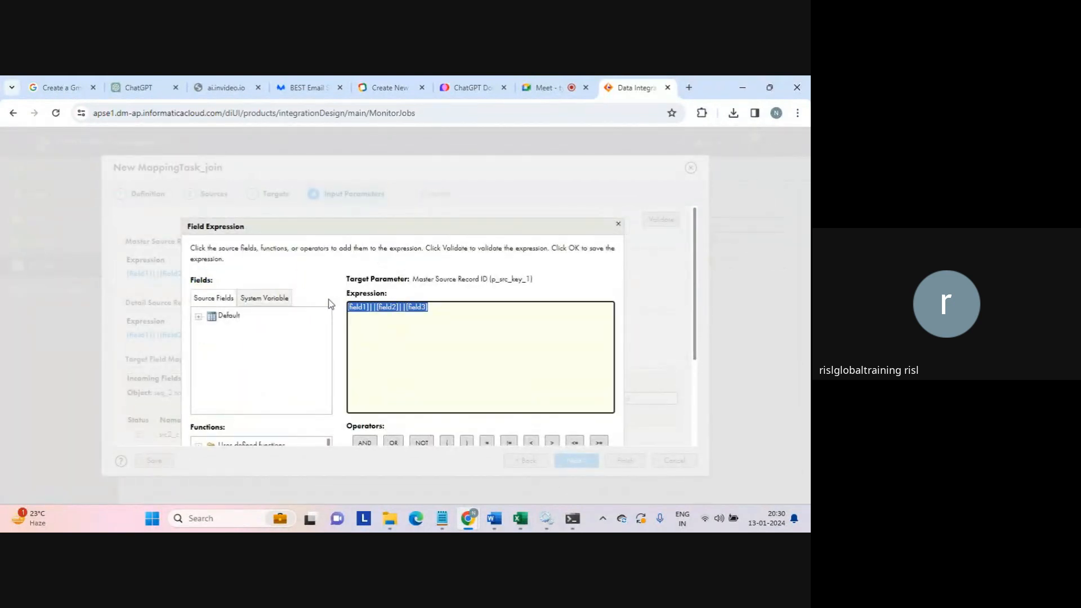
{"action": "left_click", "coordinate": [198, 317]}
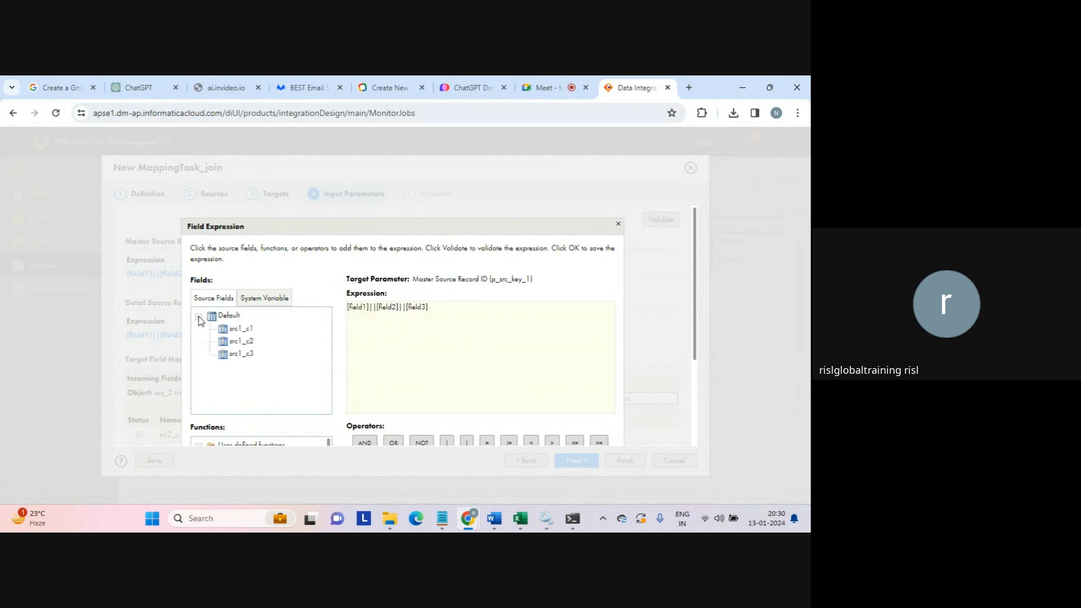
{"action": "left_click", "coordinate": [240, 329]}
{"action": "scroll", "coordinate": [697, 316], "scroll_direction": "down", "scroll_amount": 2}
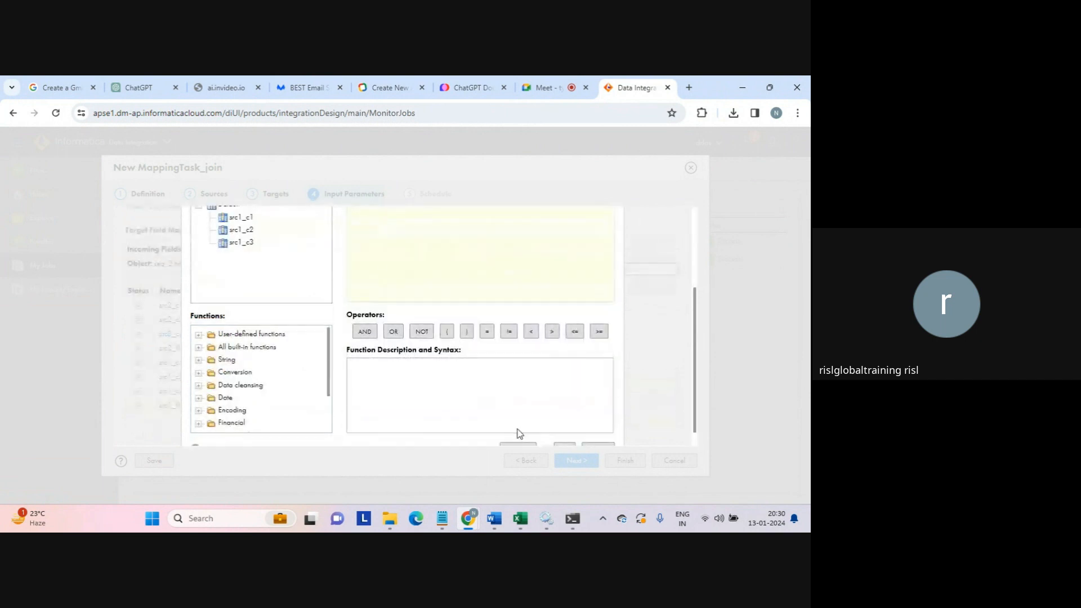
{"action": "scroll", "coordinate": [695, 362], "scroll_direction": "up", "scroll_amount": 2}
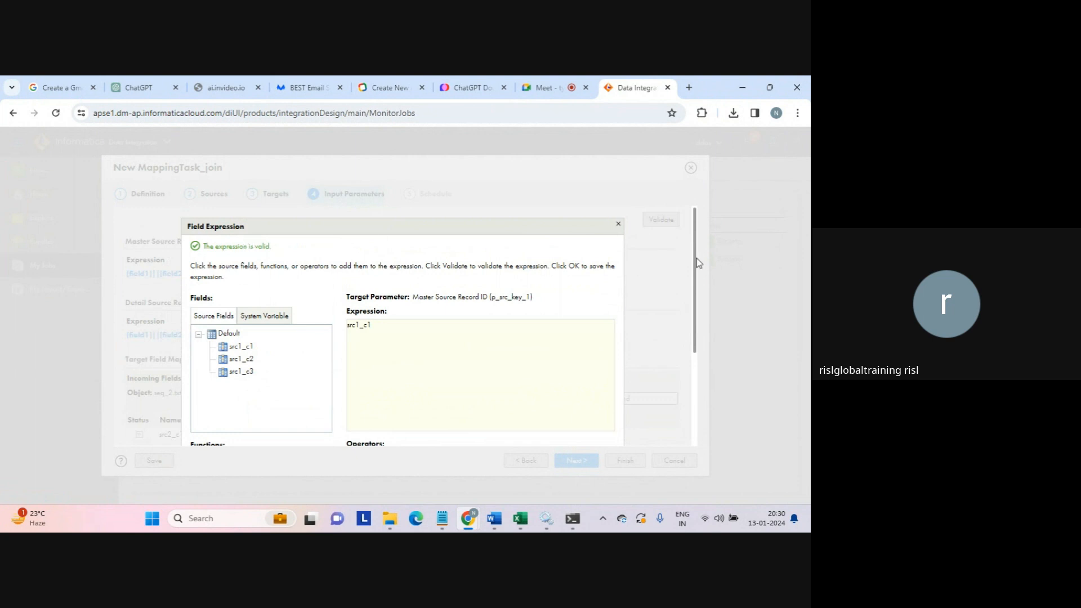
{"action": "scroll", "coordinate": [697, 263], "scroll_direction": "down", "scroll_amount": 3}
{"action": "left_click", "coordinate": [563, 431]}
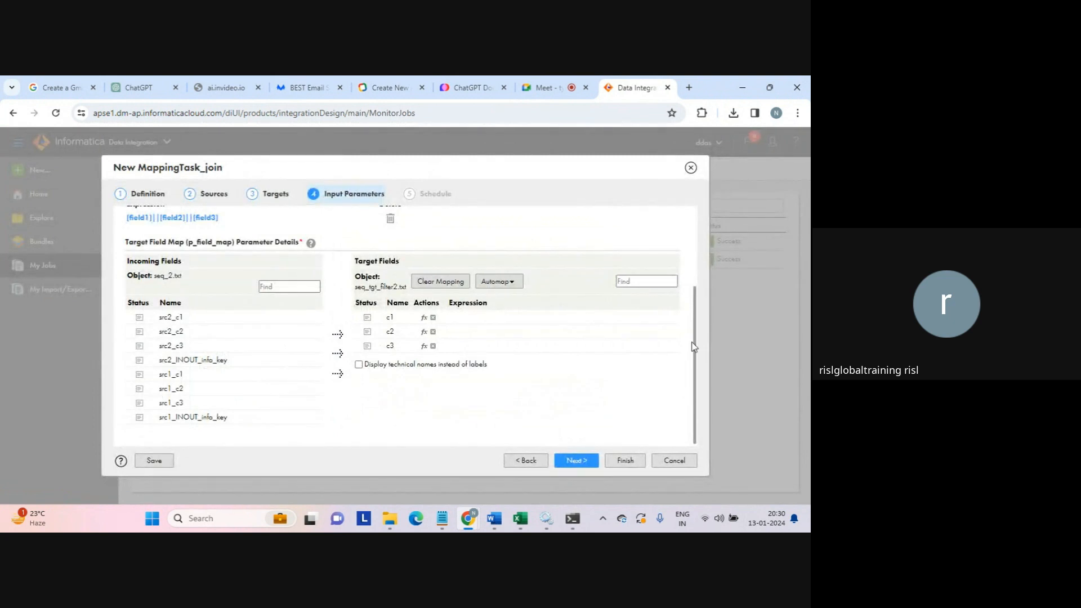
{"action": "scroll", "coordinate": [694, 346], "scroll_direction": "up", "scroll_amount": 3}
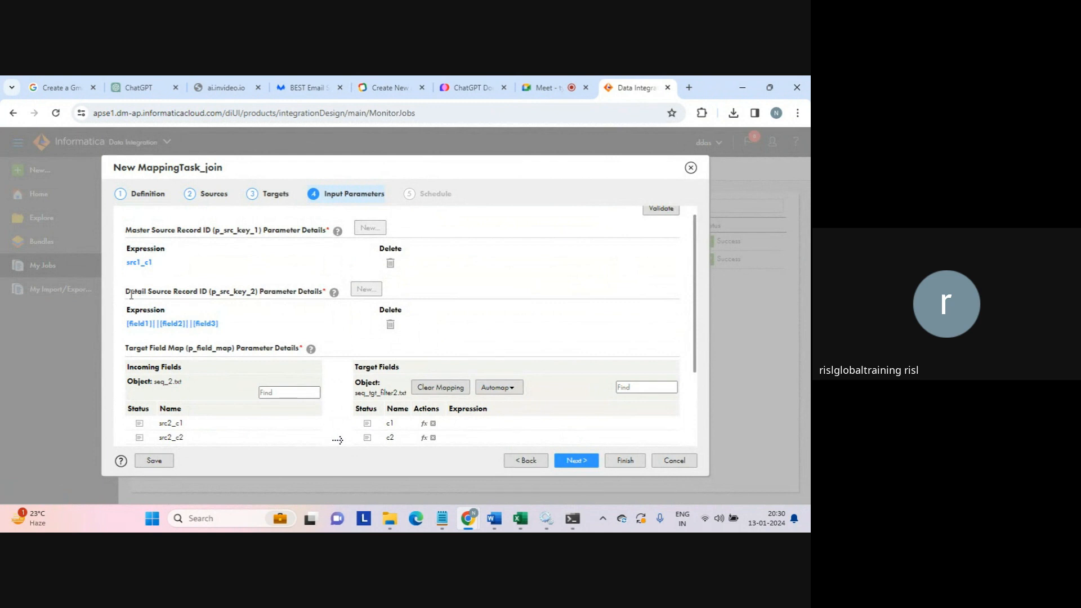
- Replace the Detail Source Record ID expression with the src2_c1 field and accept it
{"action": "left_click", "coordinate": [171, 324]}
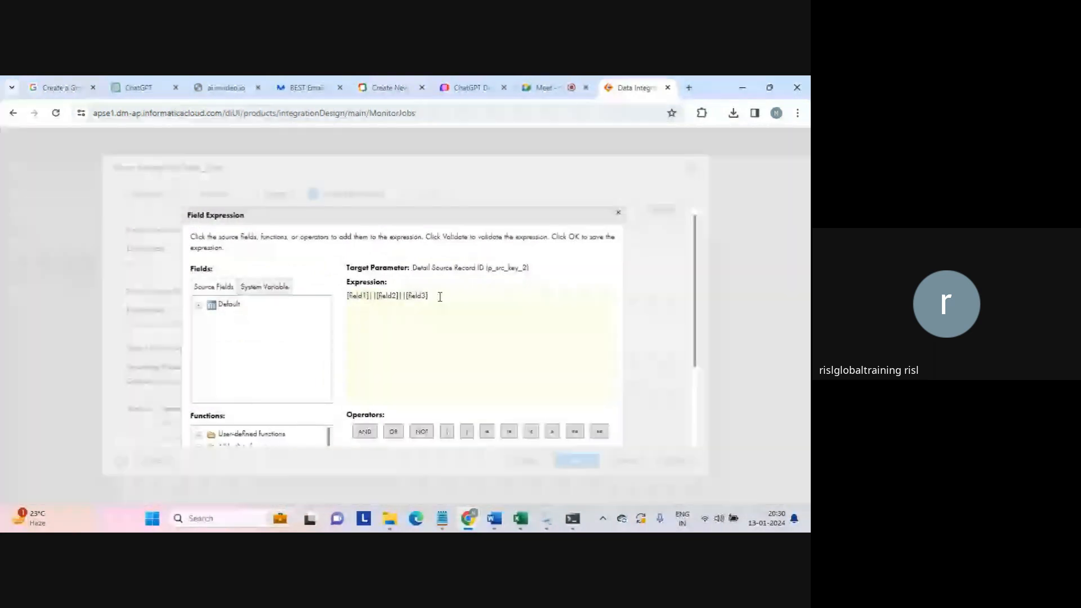
{"action": "left_click_drag", "start_coordinate": [441, 297], "coordinate": [341, 298]}
{"action": "left_click", "coordinate": [198, 305]}
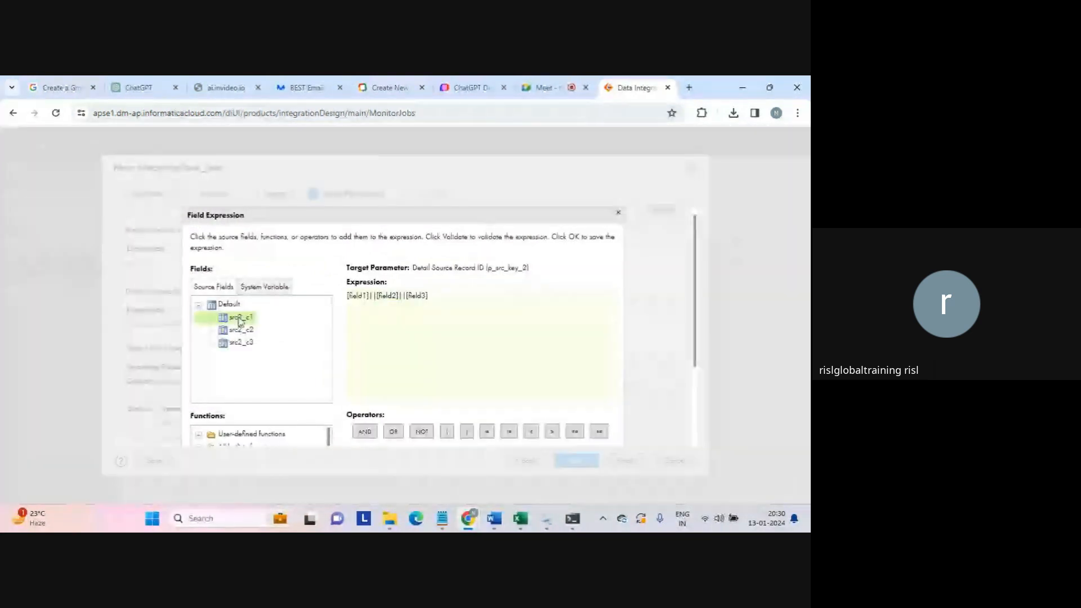
{"action": "left_click", "coordinate": [239, 319]}
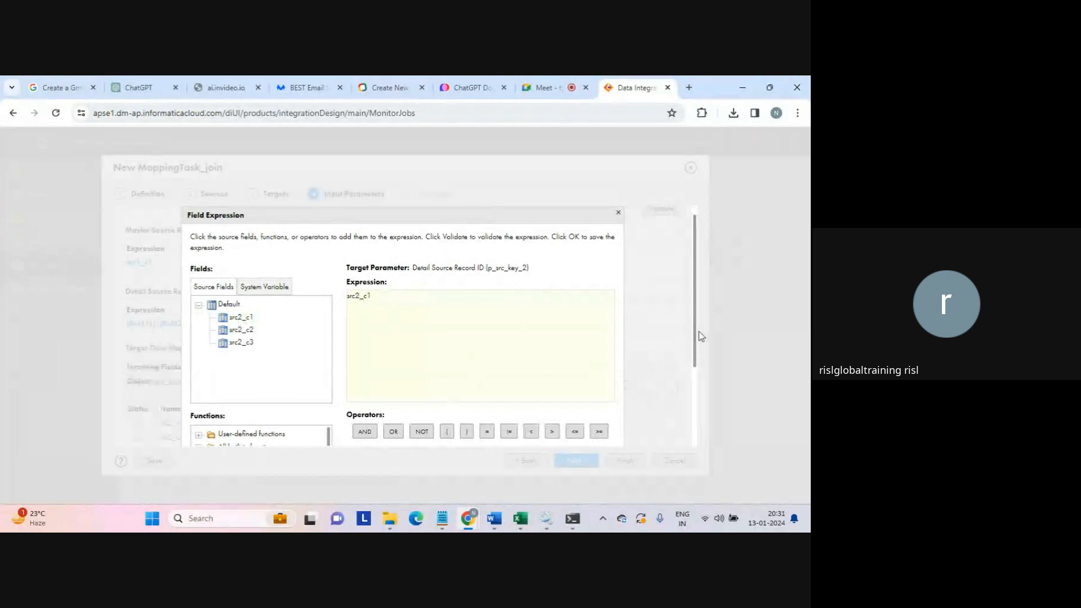
{"action": "left_click_drag", "start_coordinate": [693, 344], "coordinate": [694, 416]}
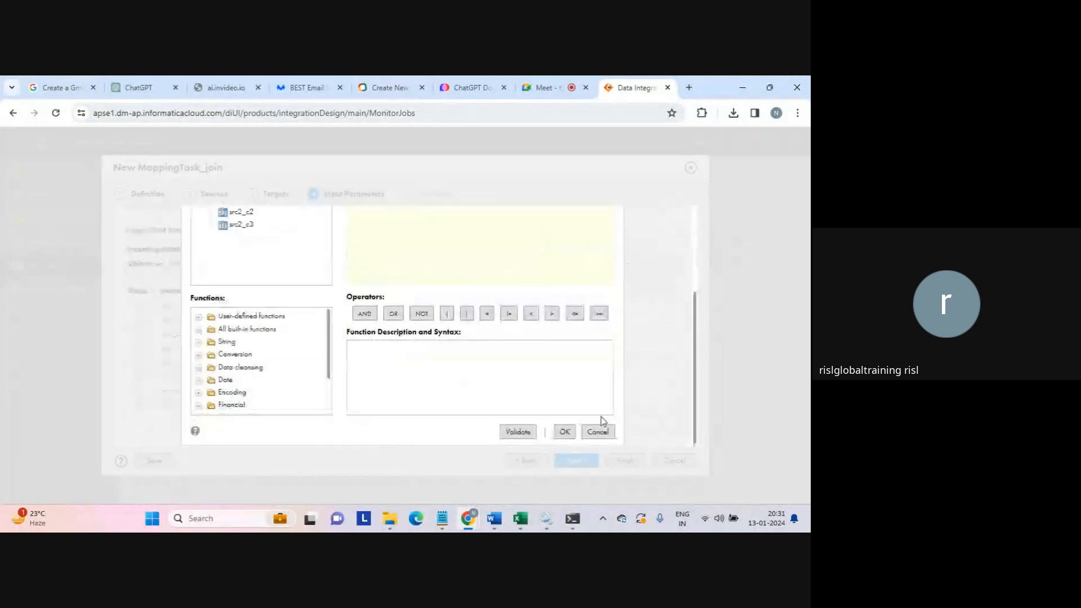
{"action": "left_click_drag", "start_coordinate": [695, 367], "coordinate": [695, 357]}
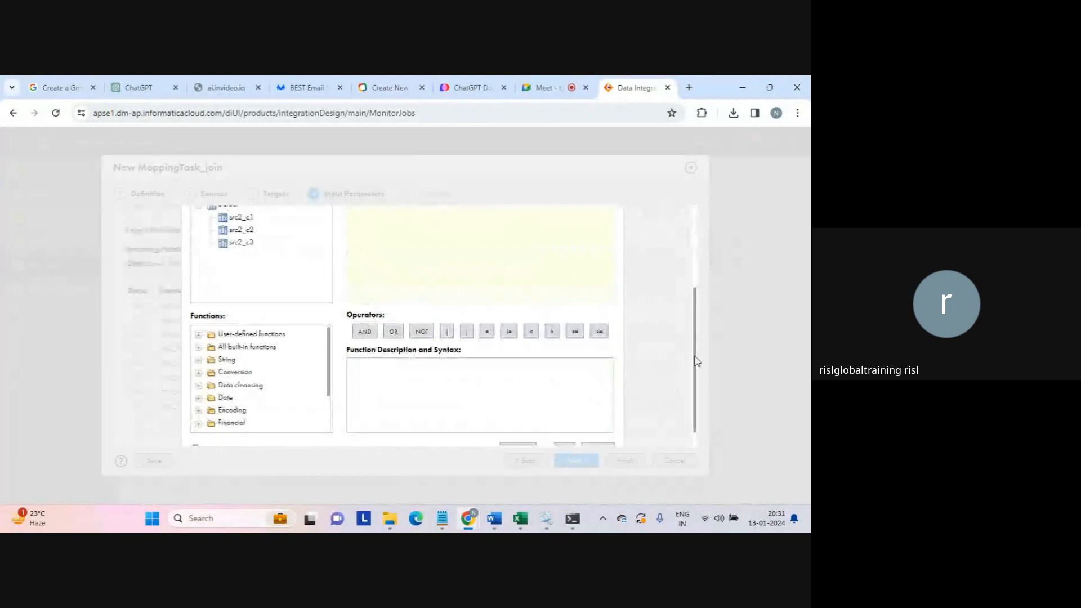
{"action": "scroll", "coordinate": [311, 264], "scroll_direction": "up", "scroll_amount": 3}
{"action": "left_click_drag", "start_coordinate": [208, 246], "coordinate": [307, 250]}
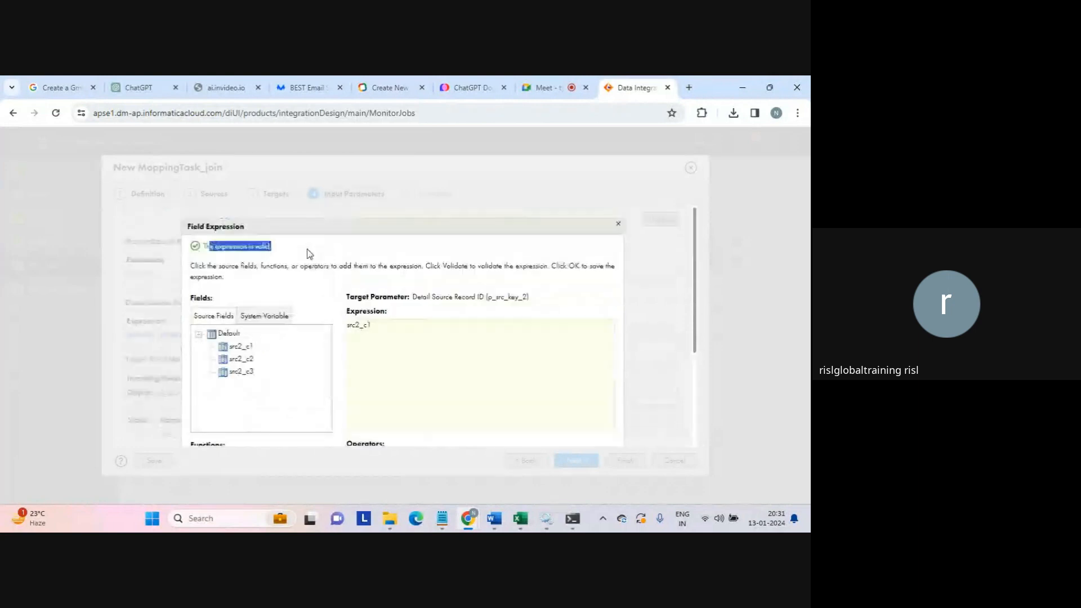
{"action": "left_click", "coordinate": [496, 215]}
{"action": "left_click_drag", "start_coordinate": [697, 263], "coordinate": [695, 398]}
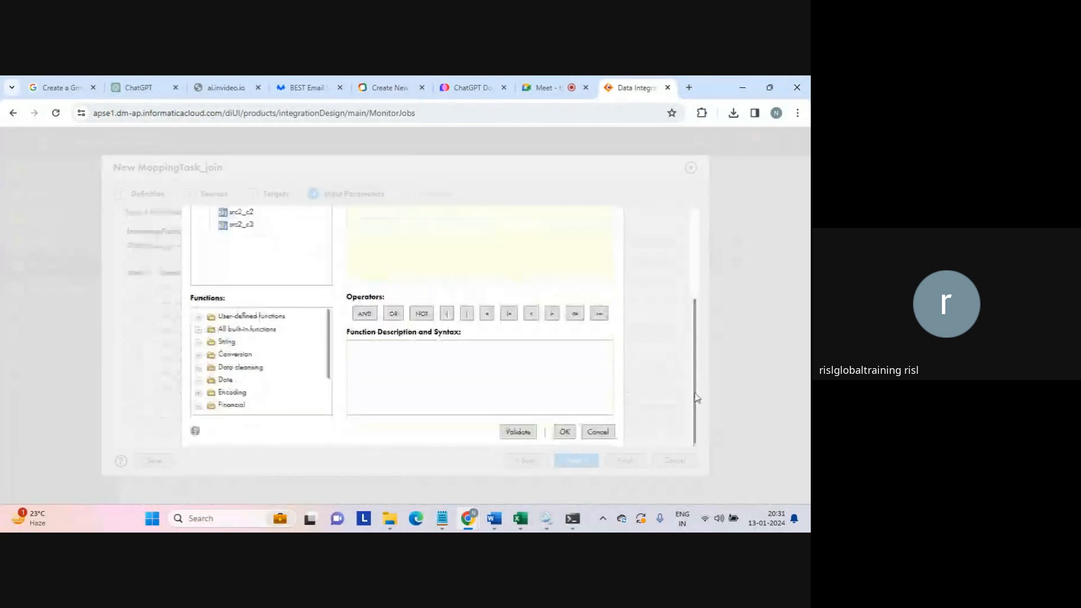
{"action": "left_click", "coordinate": [564, 432]}
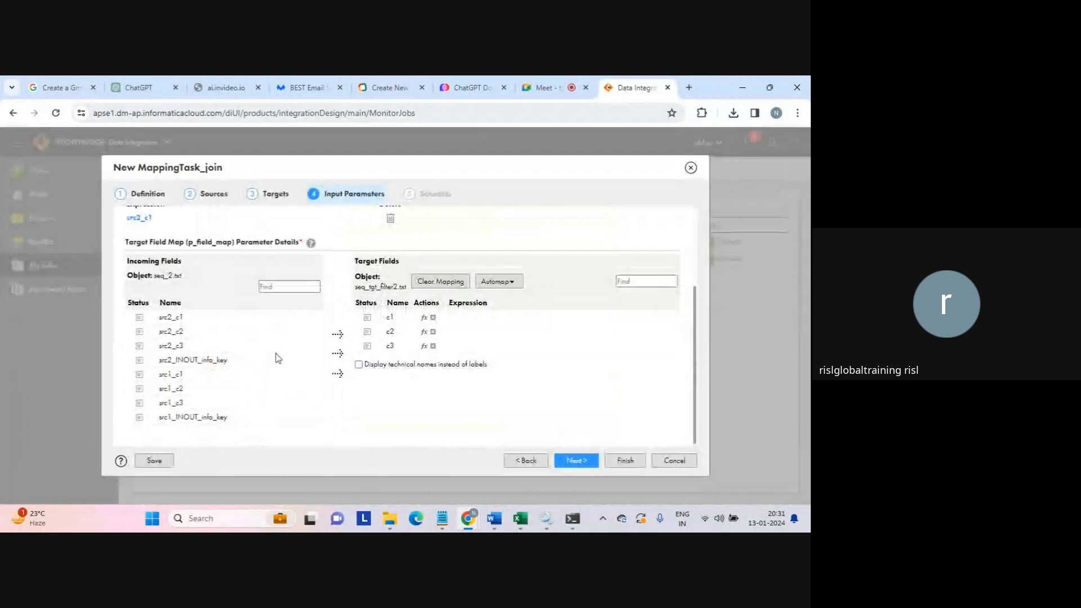
- Map src2_c1 to target c1 and src2_c2 to c2, then continue to Schedule
{"action": "left_click", "coordinate": [172, 317]}
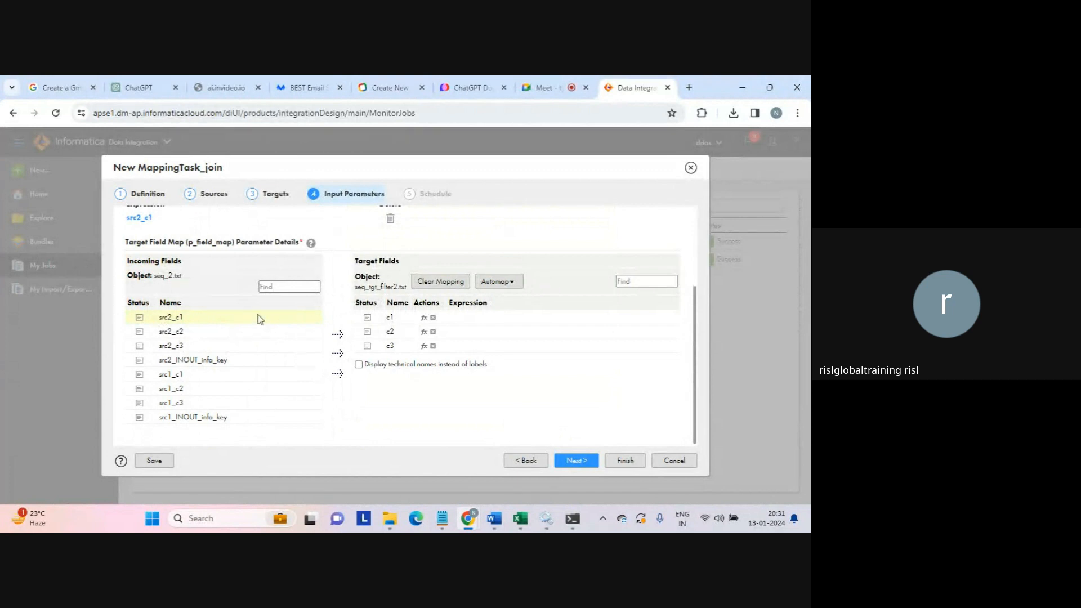
{"action": "left_click_drag", "start_coordinate": [260, 319], "coordinate": [363, 321]}
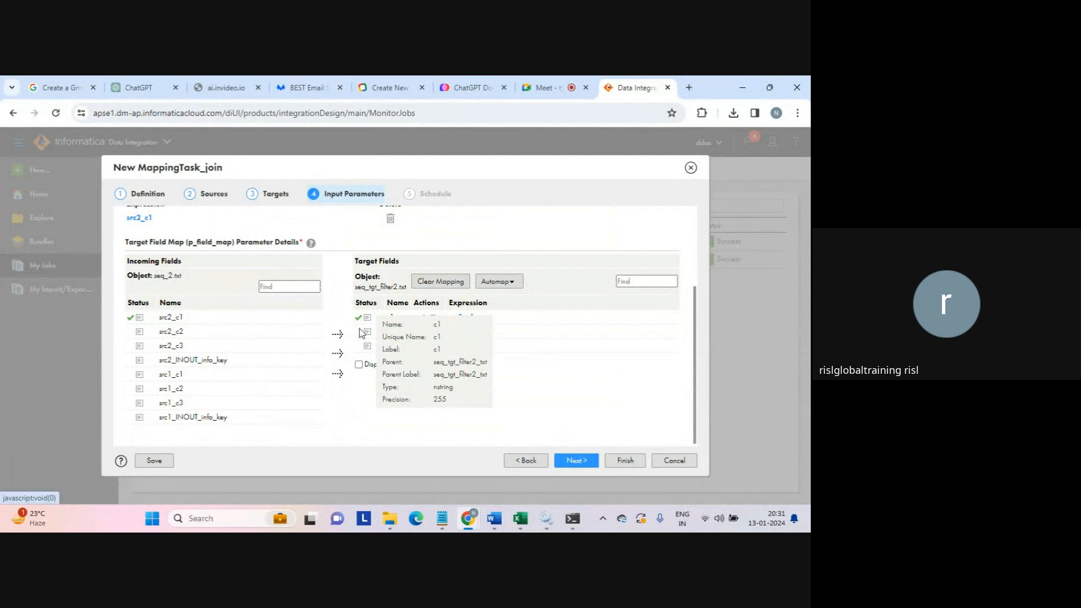
{"action": "left_click_drag", "start_coordinate": [365, 335], "coordinate": [367, 336]}
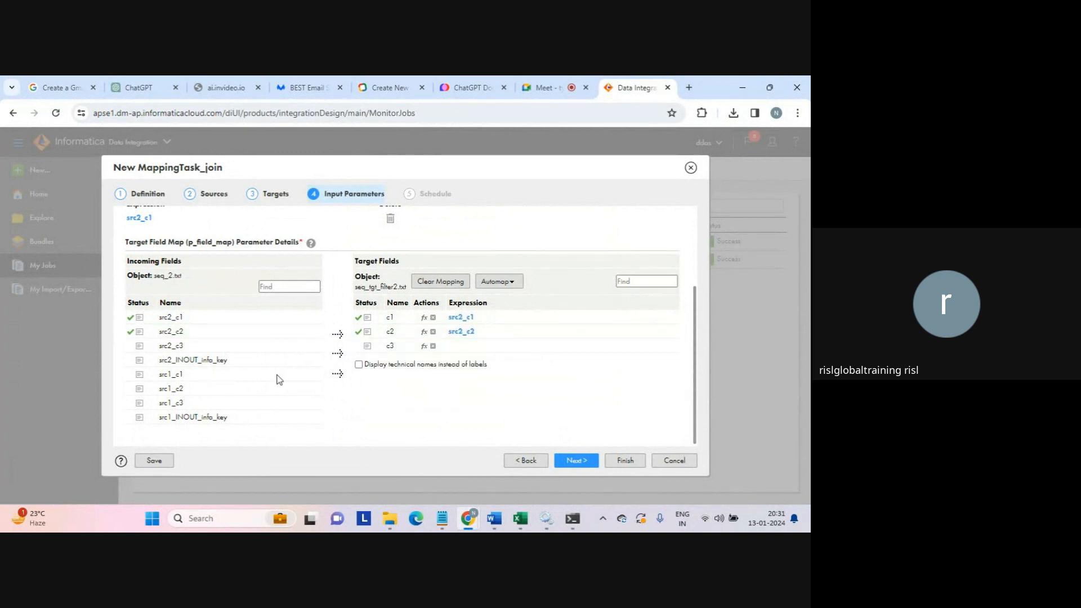
{"action": "left_click", "coordinate": [575, 463]}
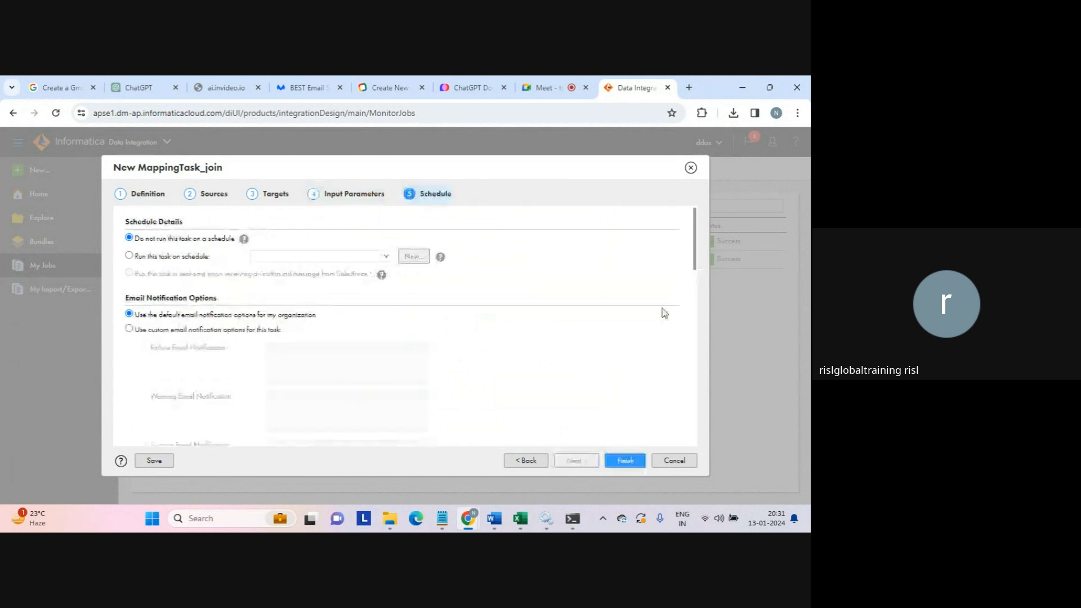
- Keep default schedule and Standard execution settings and finish MappingTask_join
{"action": "left_click_drag", "start_coordinate": [696, 232], "coordinate": [692, 366]}
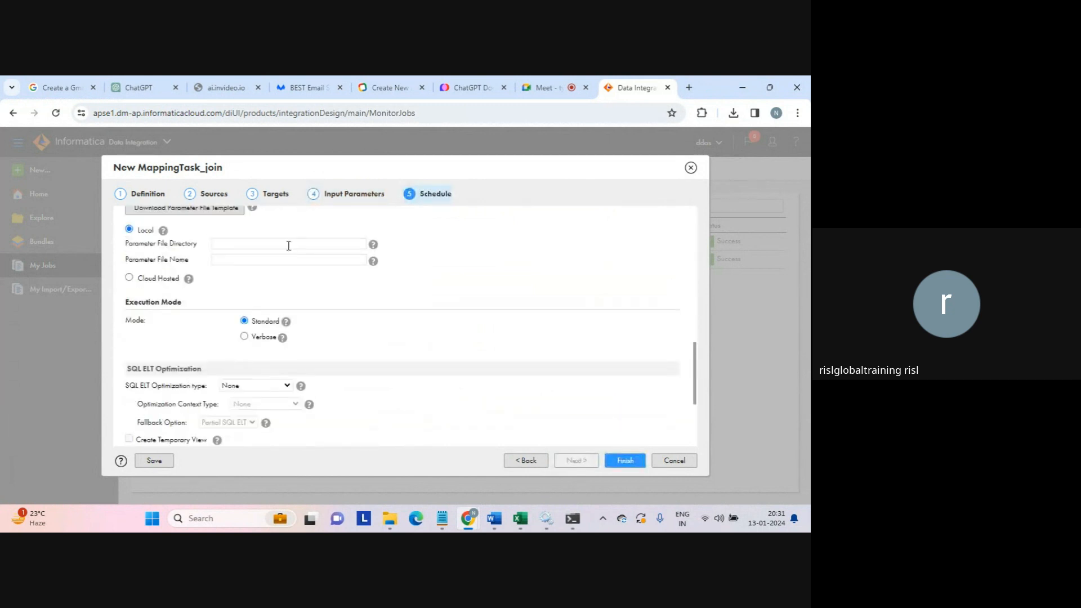
{"action": "left_click", "coordinate": [246, 246]}
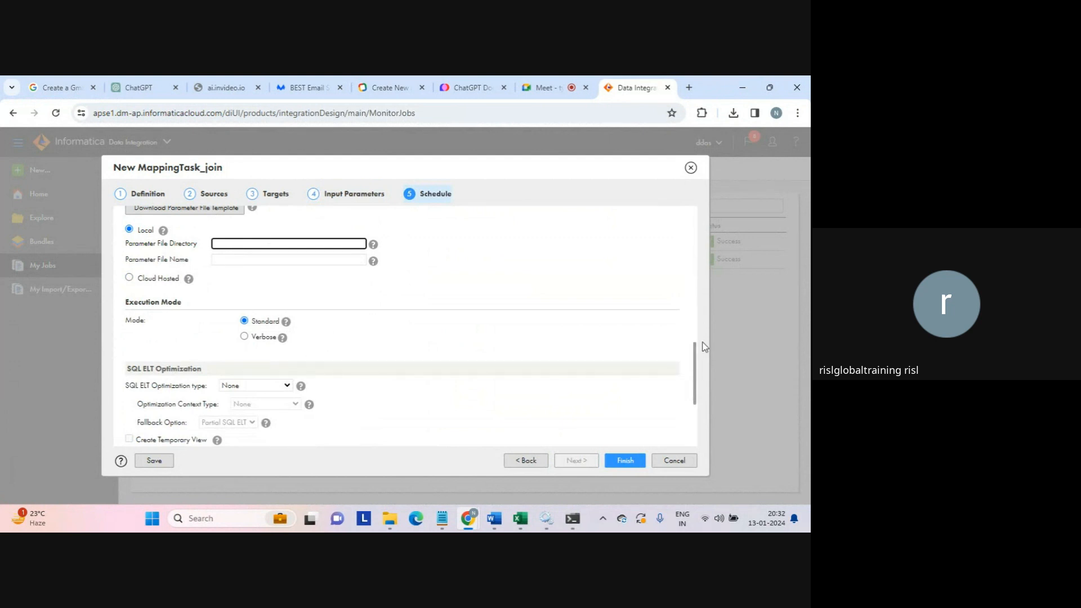
{"action": "left_click_drag", "start_coordinate": [695, 362], "coordinate": [698, 425]}
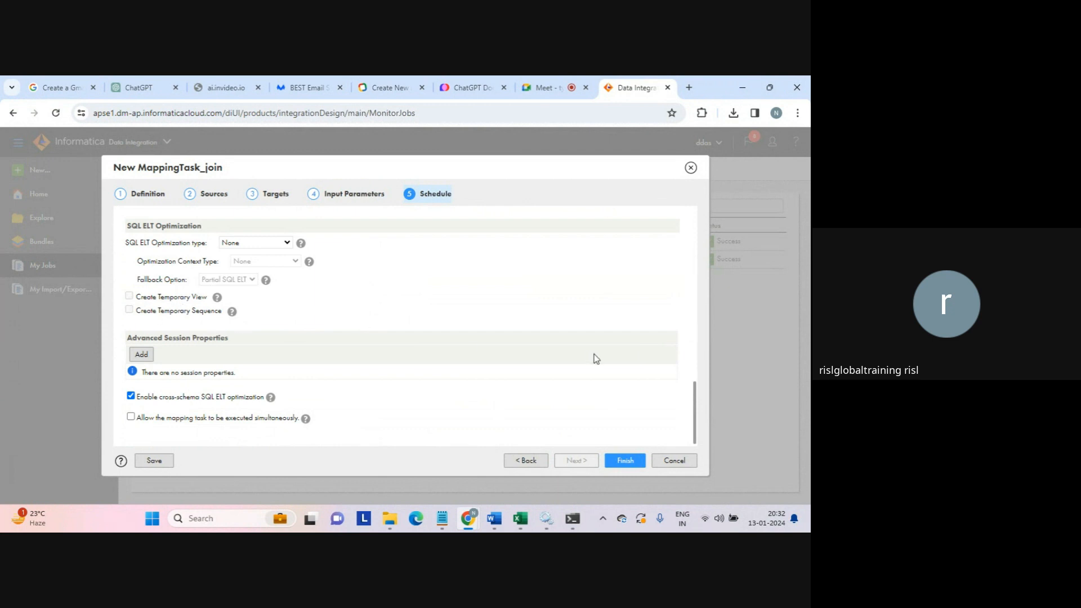
{"action": "left_click", "coordinate": [634, 461]}
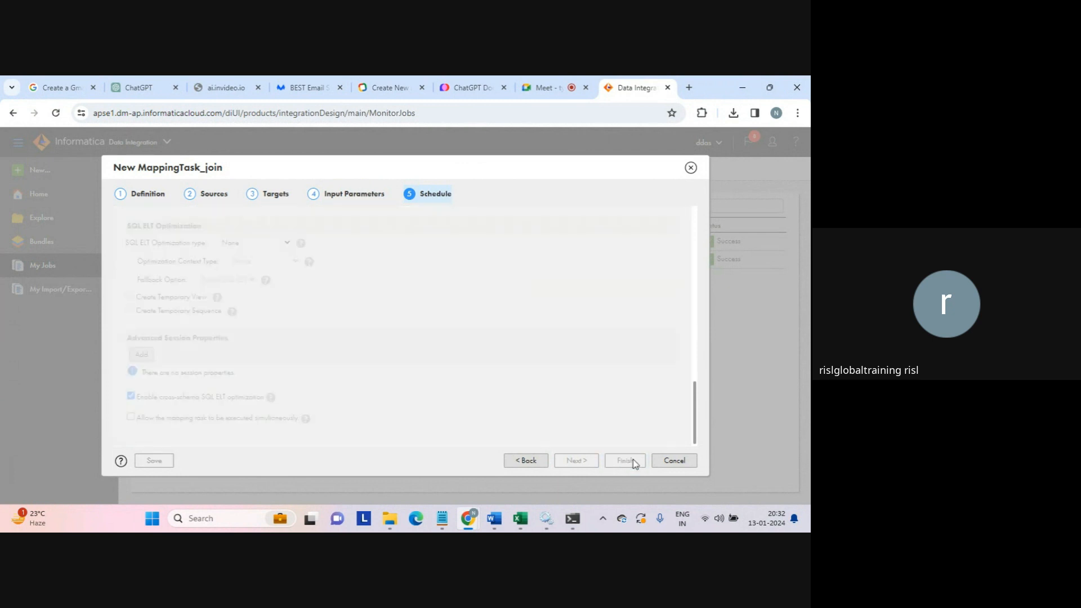
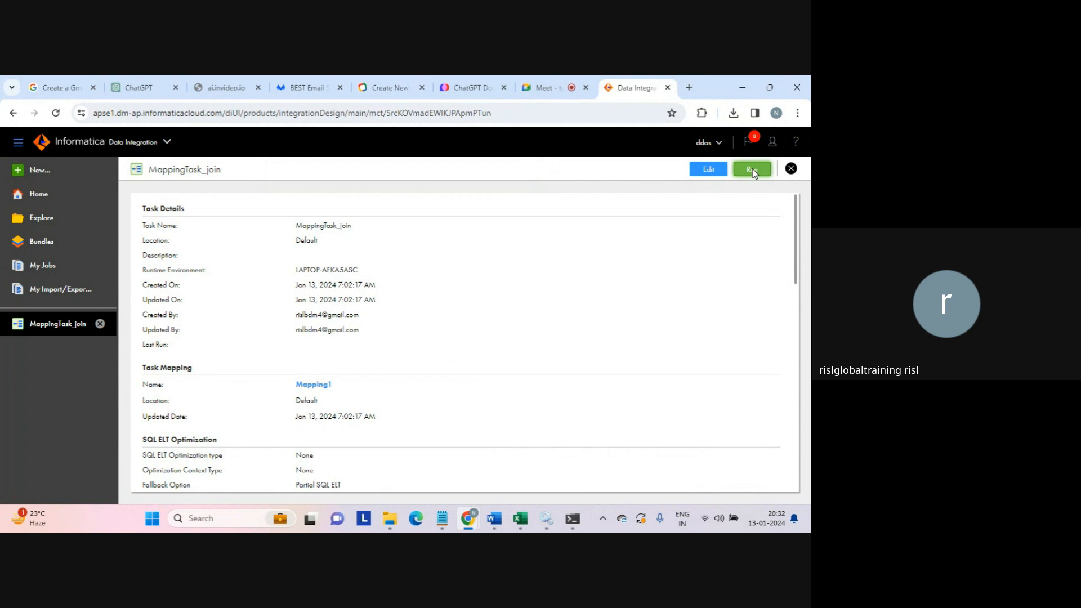
- Run MappingTask_join and confirm job MappingTask_join-1 succeeded with 4 rows processed
{"action": "left_click", "coordinate": [753, 170]}
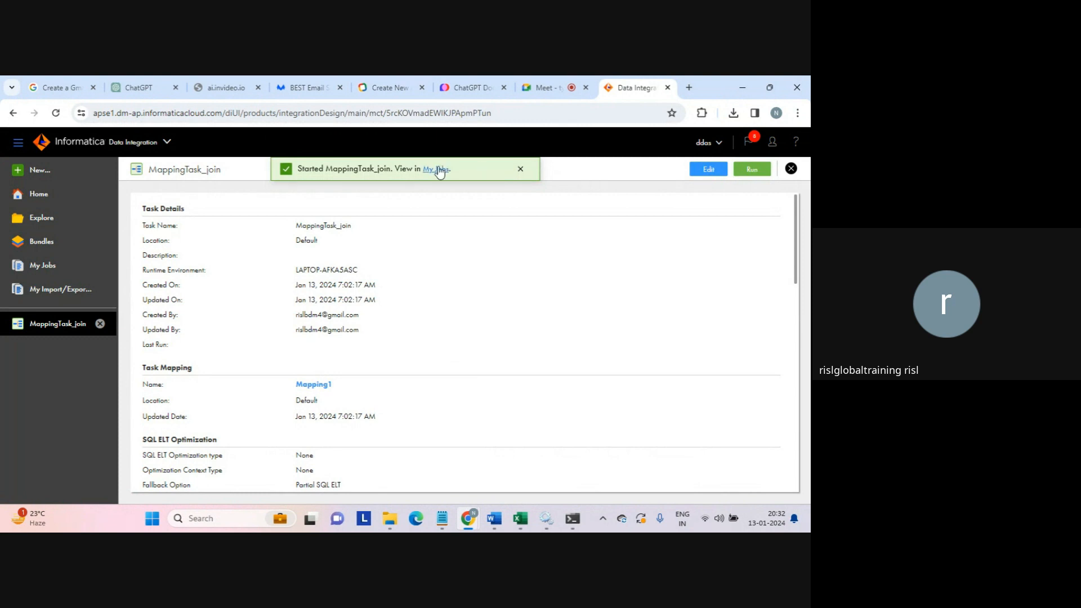
{"action": "left_click", "coordinate": [437, 169]}
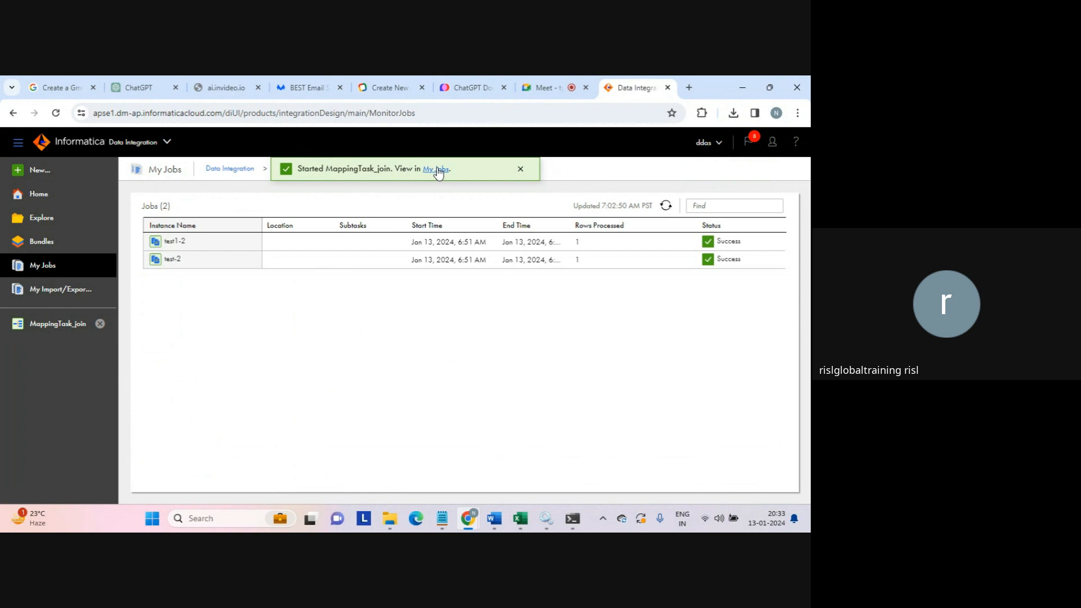
{"action": "left_click", "coordinate": [439, 171]}
{"action": "left_click", "coordinate": [520, 169]}
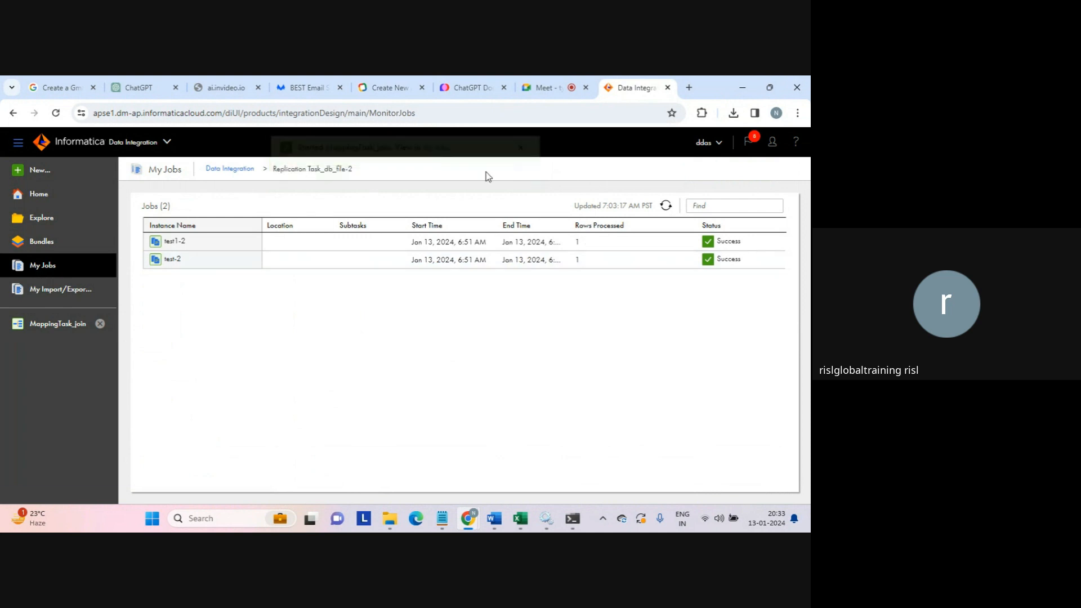
{"action": "left_click", "coordinate": [233, 169]}
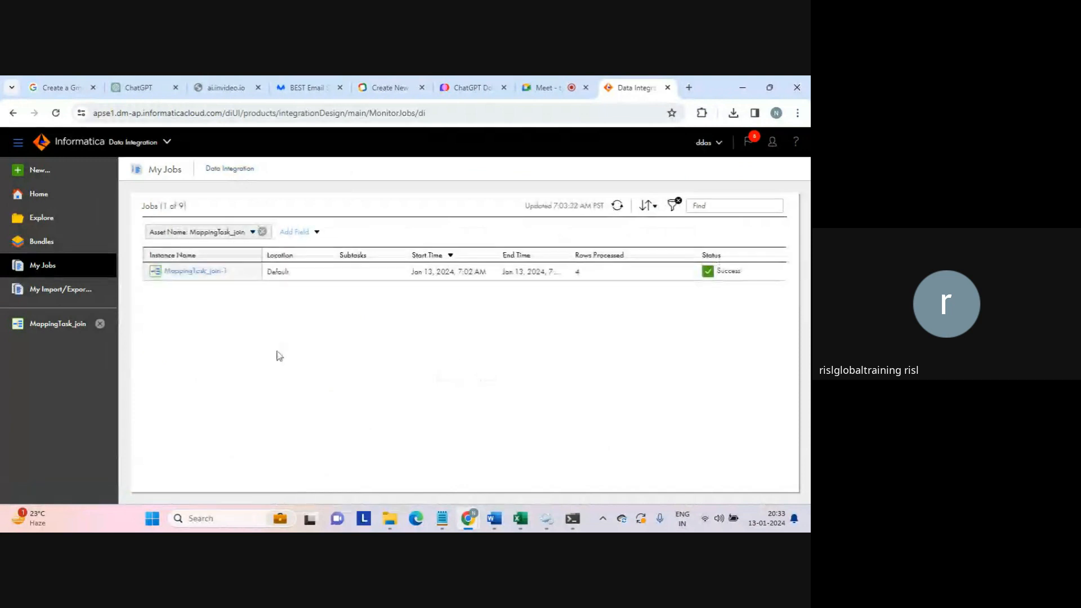
{"action": "left_click", "coordinate": [591, 273]}
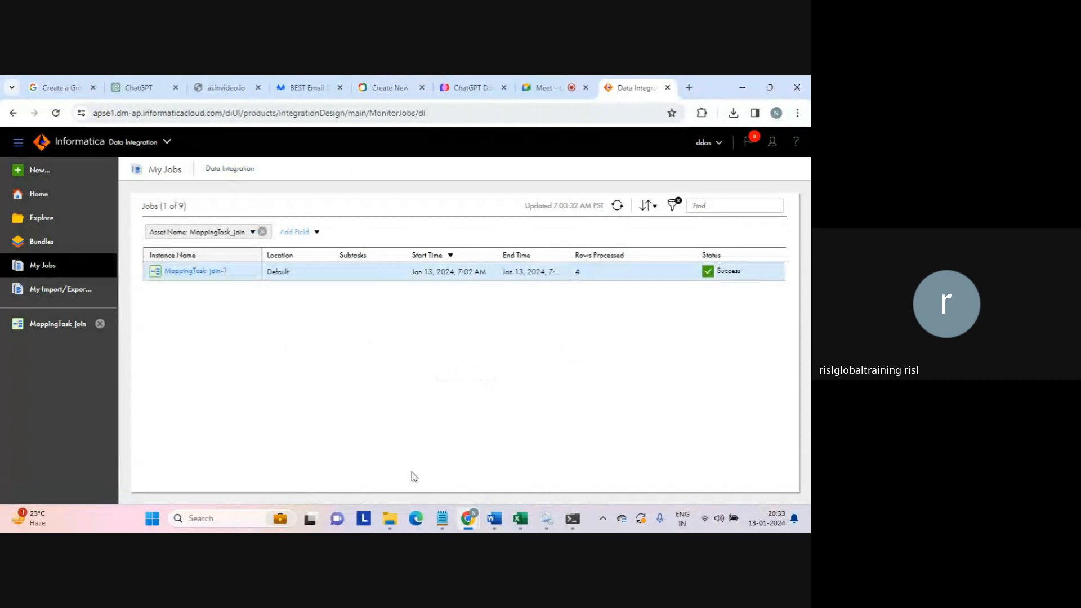
- Sort the target folder newest first and open seq_tgt_filter2 to check its four data rows
{"action": "mouse_move", "coordinate": [390, 518]}
{"action": "left_click", "coordinate": [429, 475]}
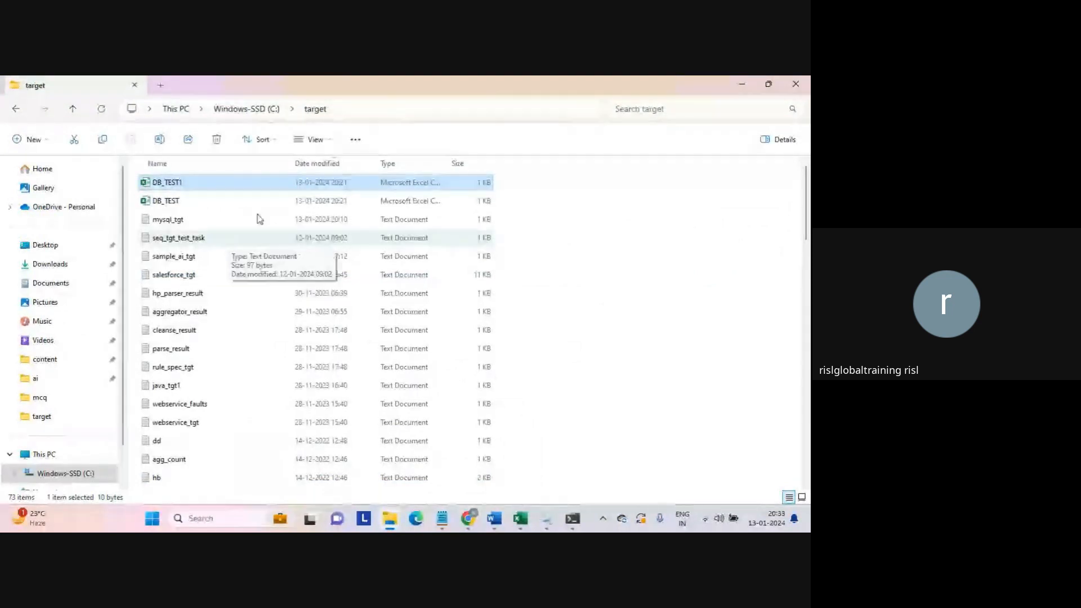
{"action": "left_click", "coordinate": [325, 165]}
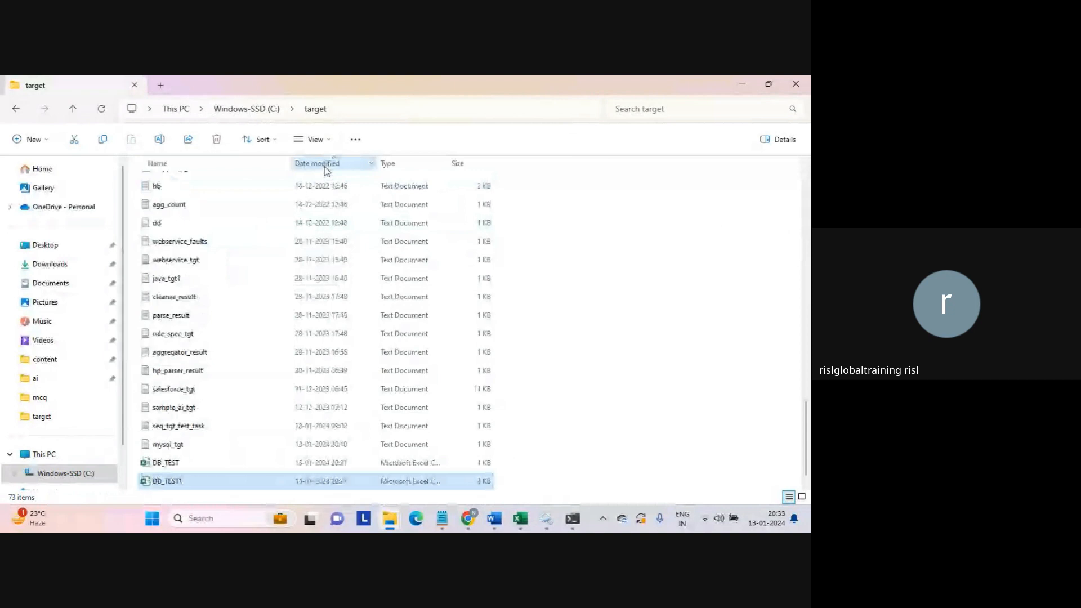
{"action": "left_click", "coordinate": [327, 169]}
{"action": "left_click", "coordinate": [192, 186]}
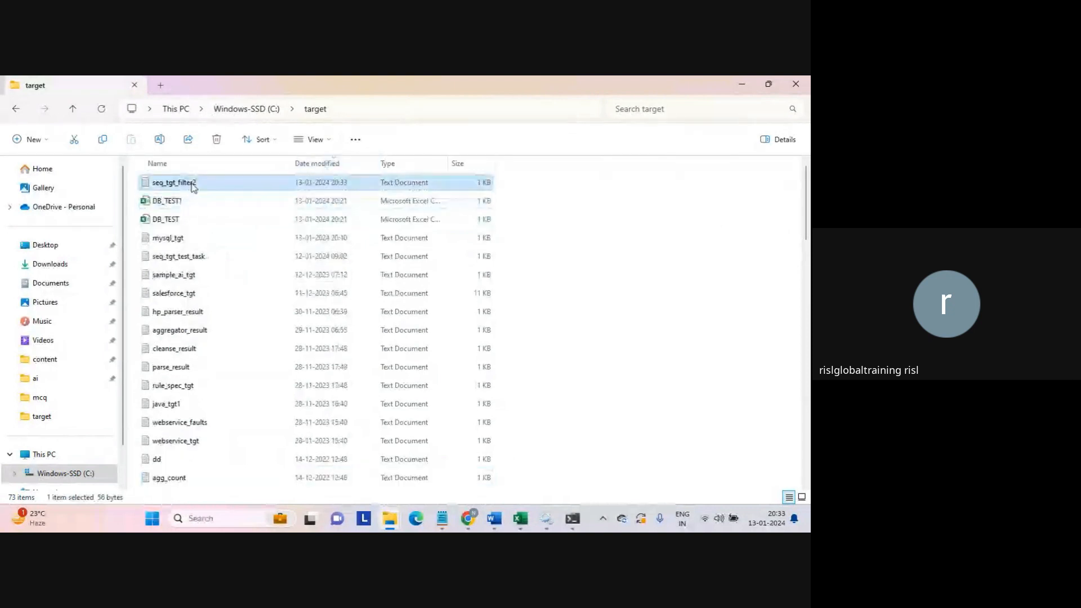
{"action": "double_click", "coordinate": [193, 186]}
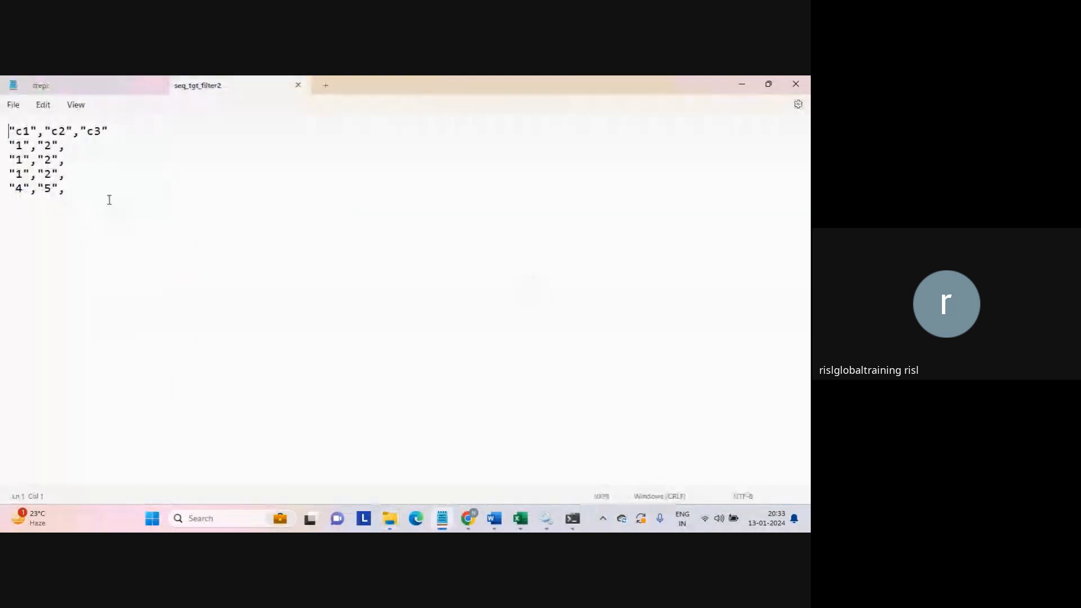
{"action": "left_click_drag", "start_coordinate": [86, 197], "coordinate": [2, 152]}
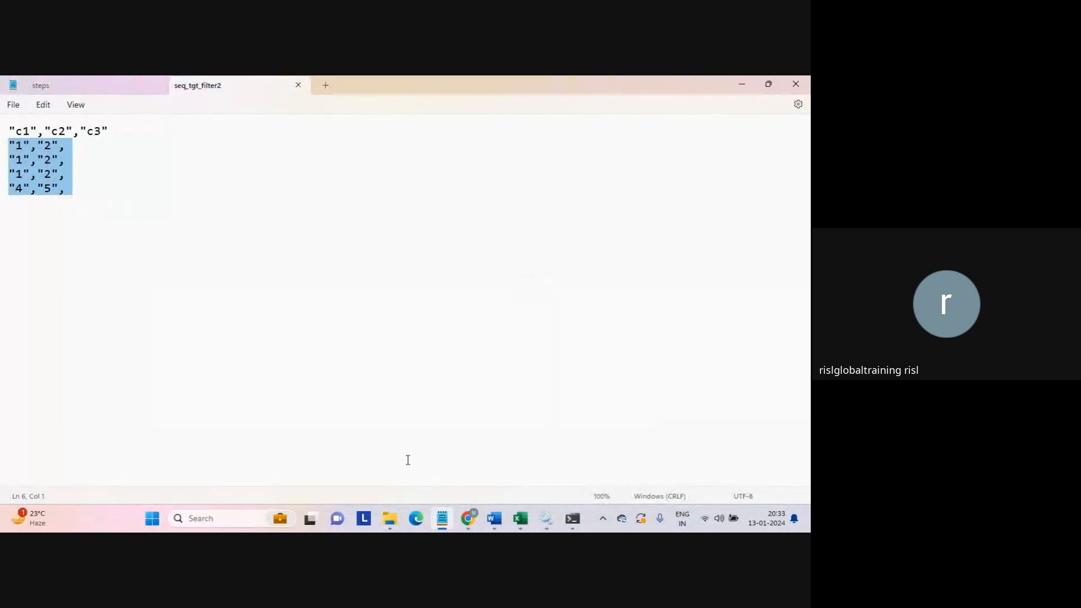
- Return to the C: drive window and dismiss the location-not-available error
{"action": "mouse_move", "coordinate": [390, 518]}
{"action": "left_click", "coordinate": [362, 464]}
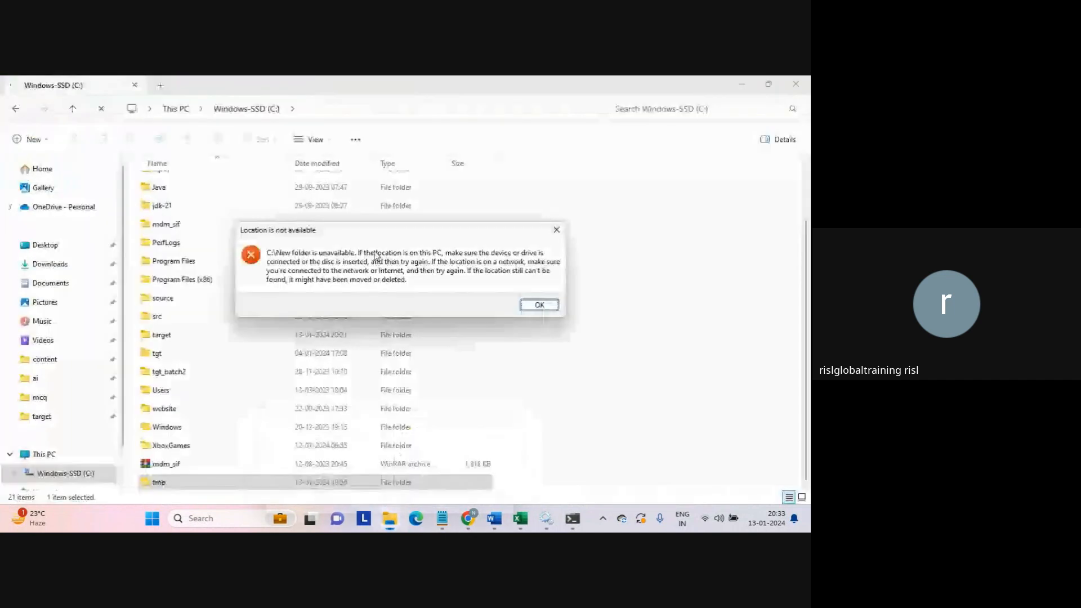
{"action": "key", "text": "Return"}
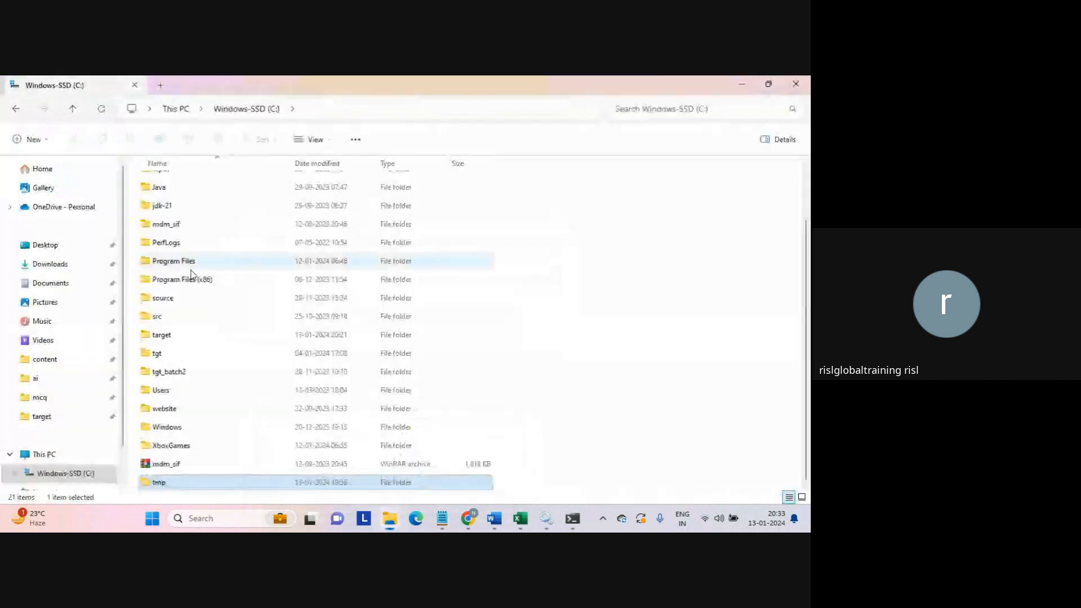
- Open C:\source and view seq_1 and seq_2, highlighting rows 1,2,3 and 4,5,6 in each
{"action": "double_click", "coordinate": [161, 299]}
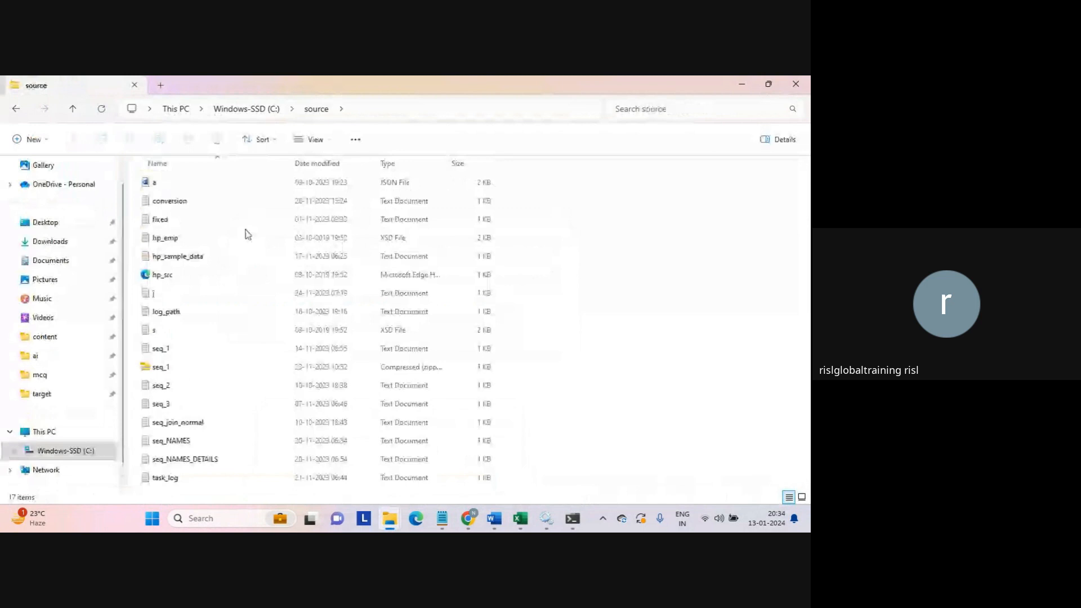
{"action": "left_click", "coordinate": [166, 349]}
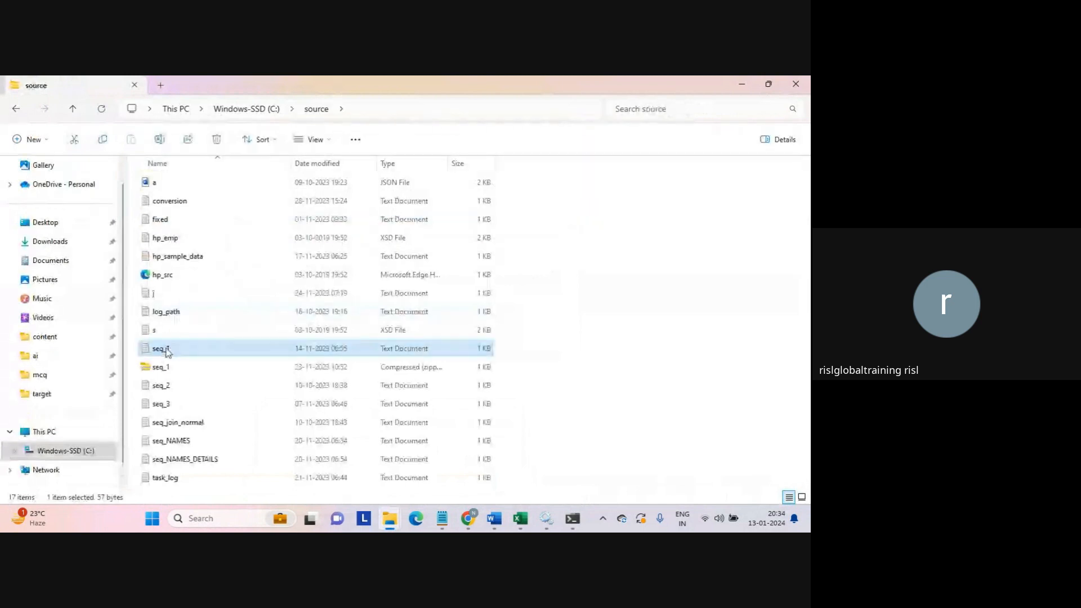
{"action": "double_click", "coordinate": [163, 349]}
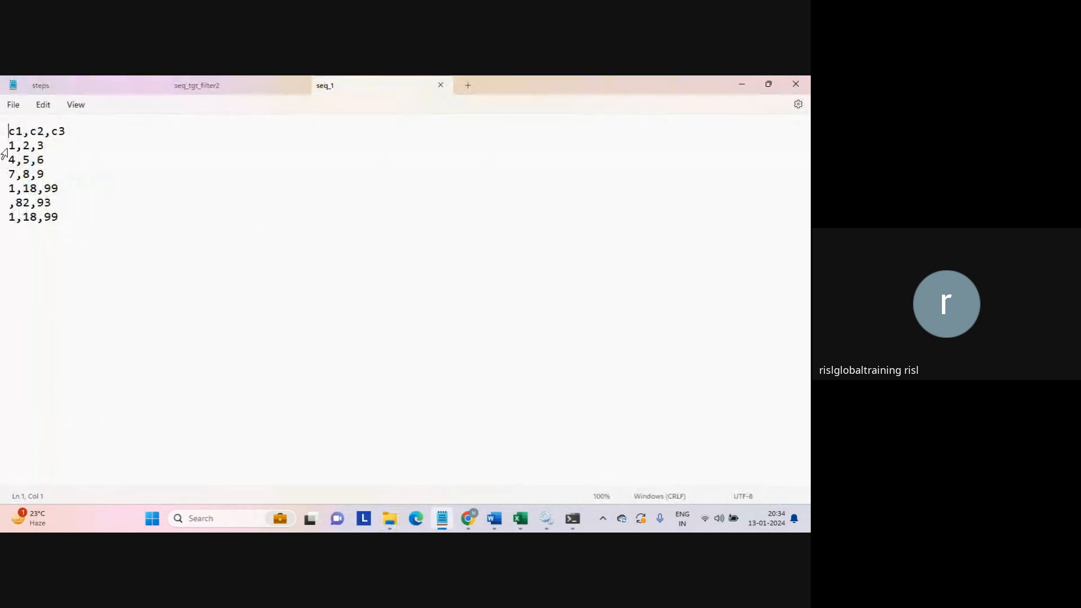
{"action": "left_click_drag", "start_coordinate": [8, 145], "coordinate": [56, 159]}
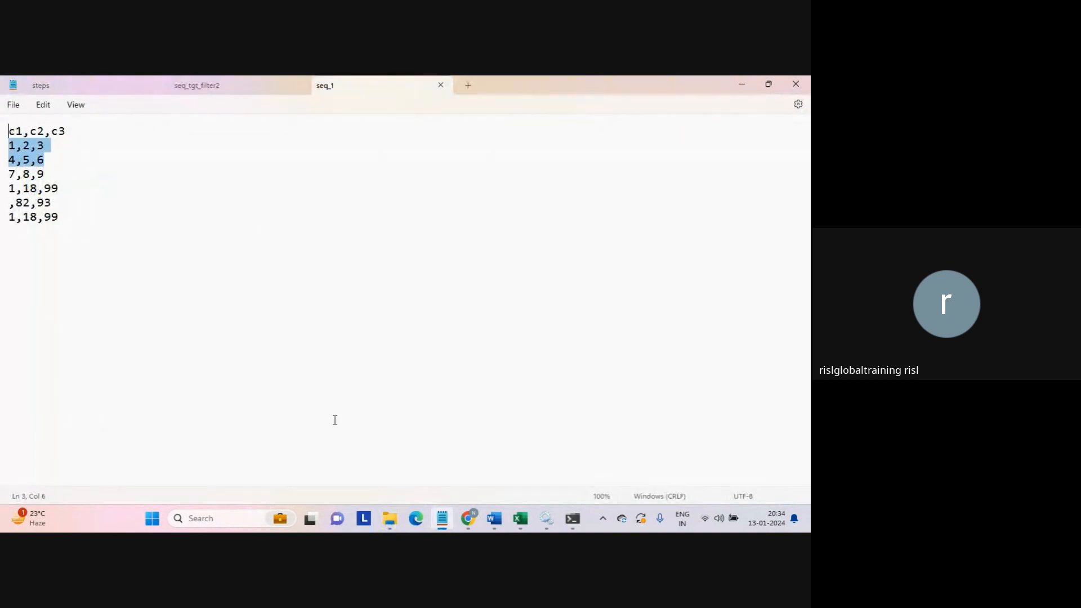
{"action": "left_click", "coordinate": [388, 514]}
{"action": "left_click", "coordinate": [377, 475]}
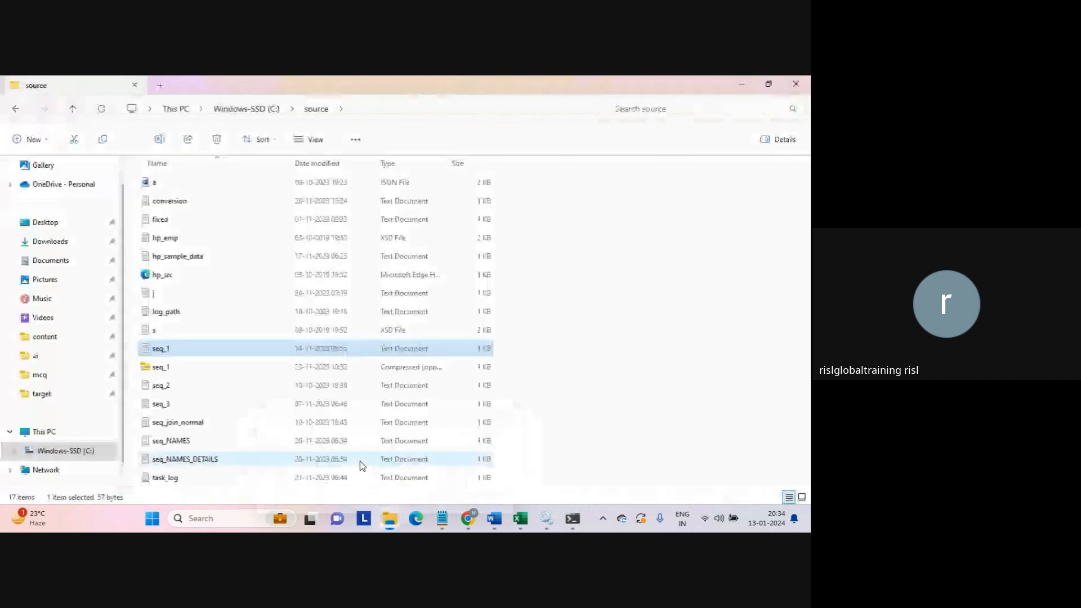
{"action": "double_click", "coordinate": [241, 384]}
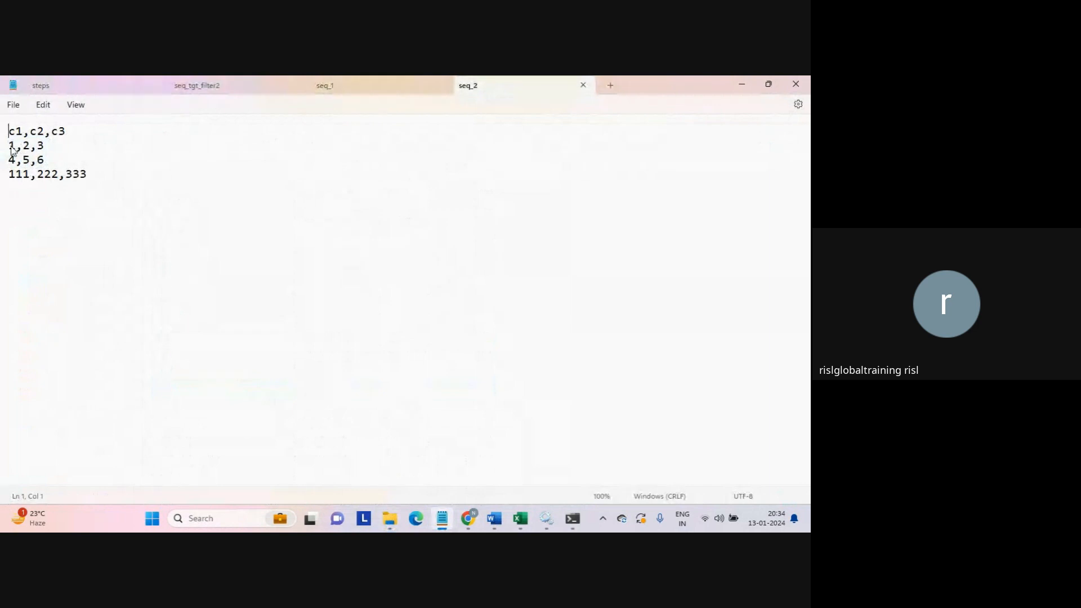
{"action": "left_click_drag", "start_coordinate": [9, 146], "coordinate": [61, 162]}
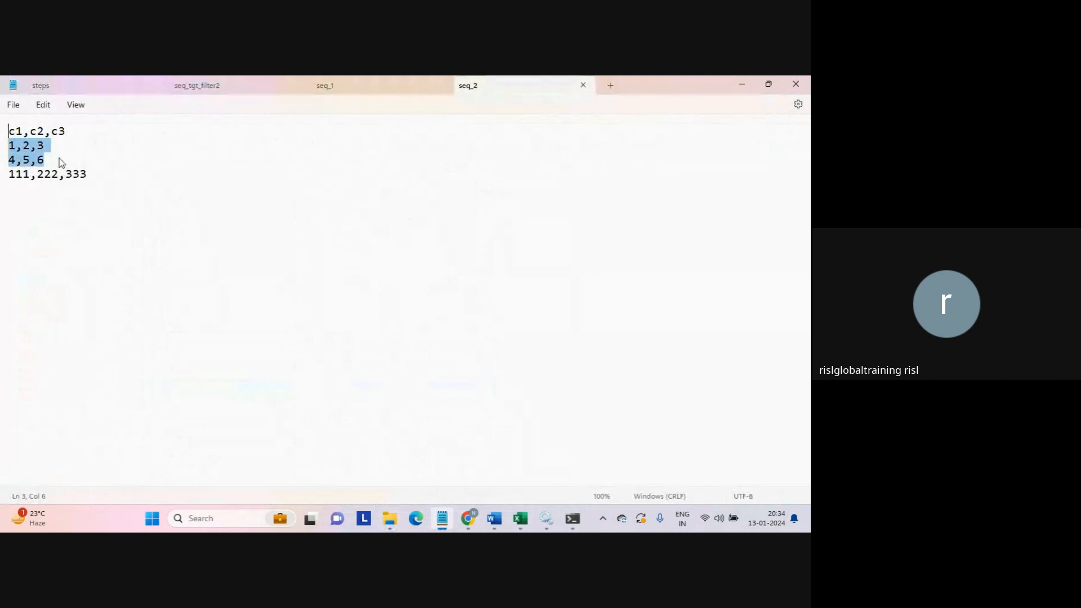
- Close the seq_1, seq_2 and seq_tgt_filter2 Notepad tabs and minimize Notepad
{"action": "left_click", "coordinate": [347, 89]}
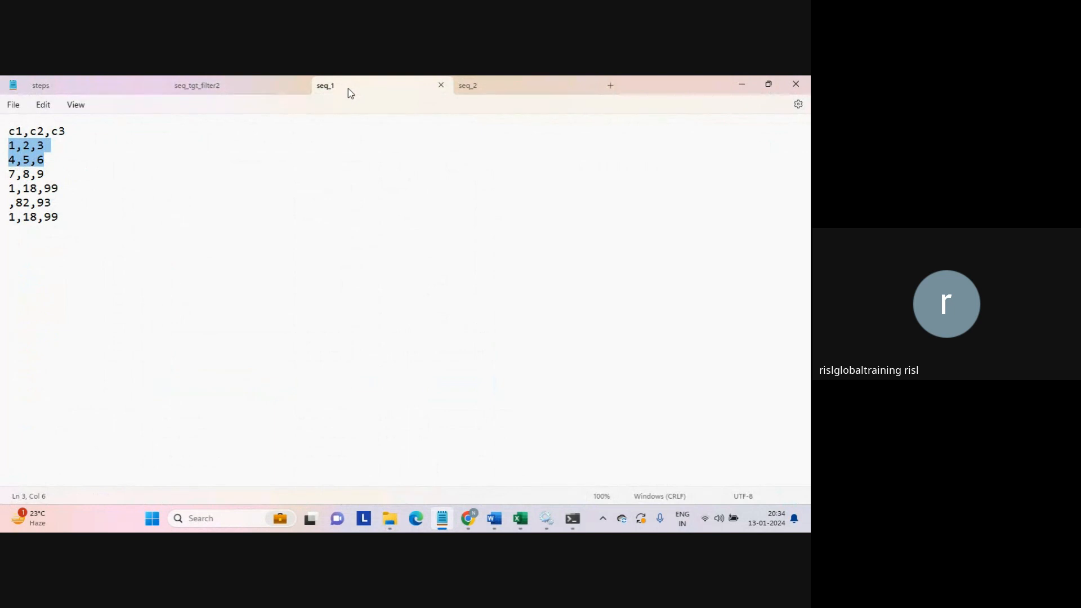
{"action": "left_click", "coordinate": [442, 88]}
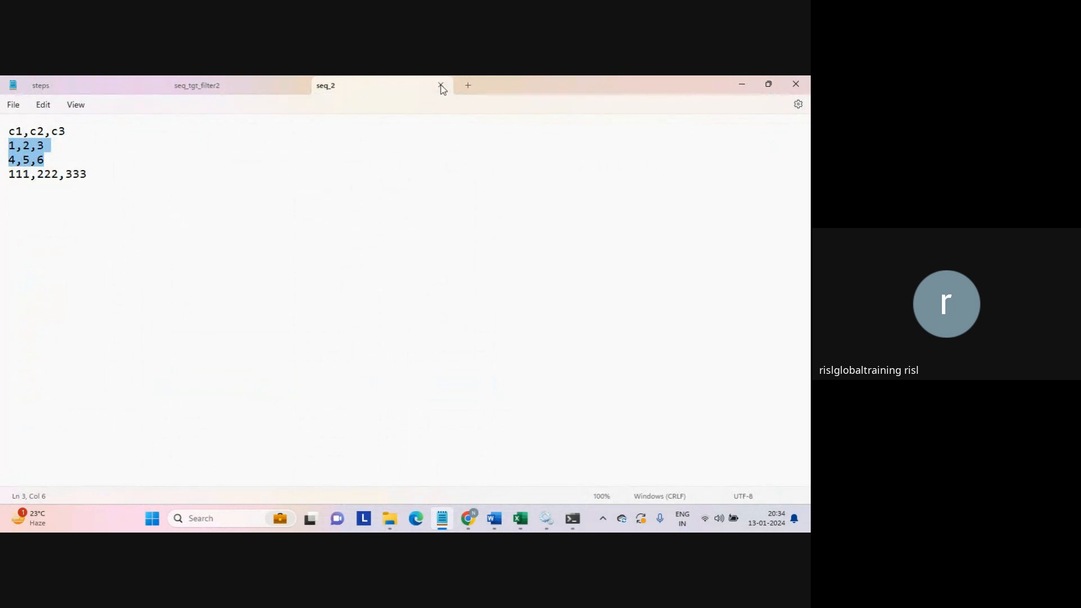
{"action": "left_click", "coordinate": [441, 87]}
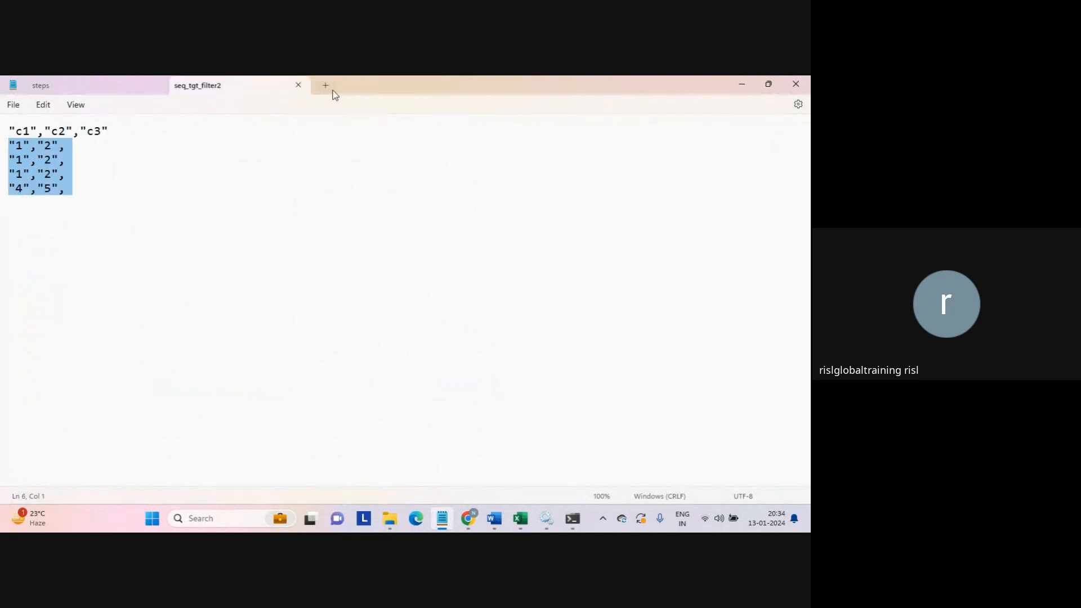
{"action": "left_click", "coordinate": [298, 86]}
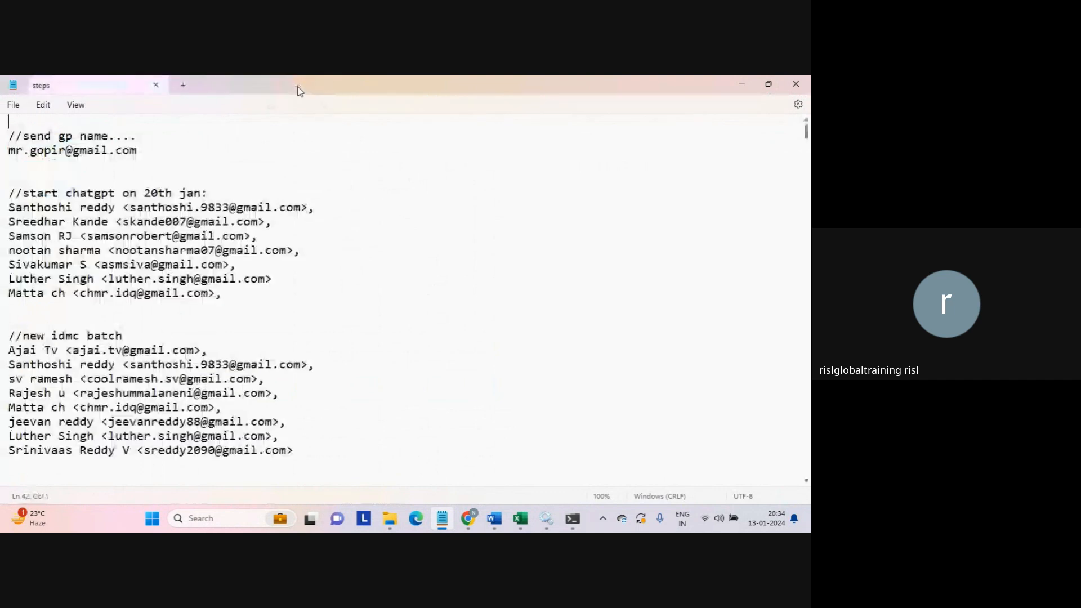
{"action": "left_click", "coordinate": [742, 84]}
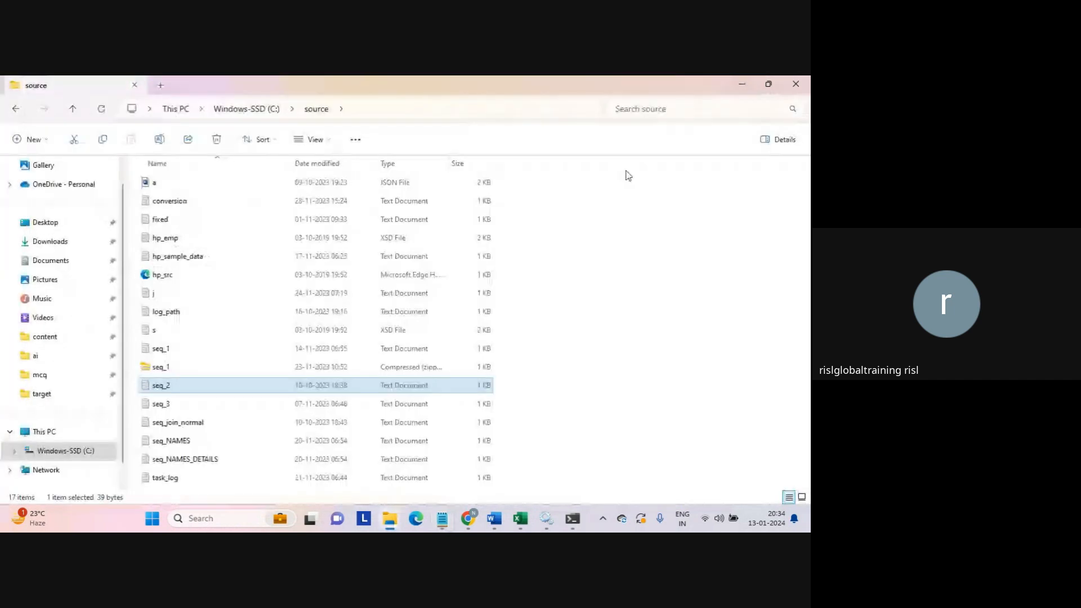
{"action": "left_click", "coordinate": [468, 518]}
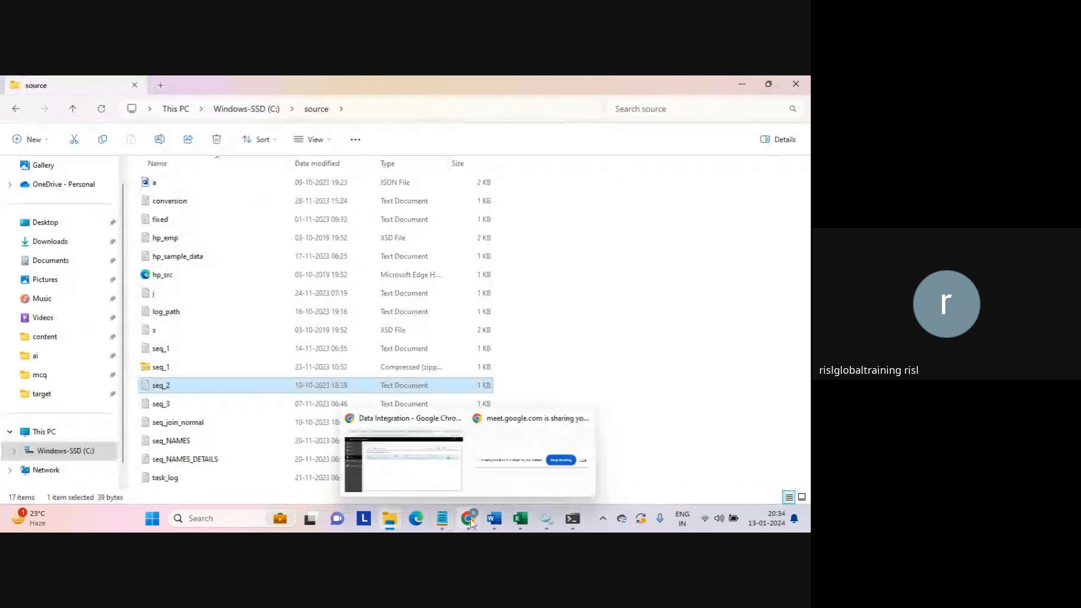
- Return to the Data Integration tab in Chrome and start a new asset from the navigation
{"action": "left_click", "coordinate": [435, 491]}
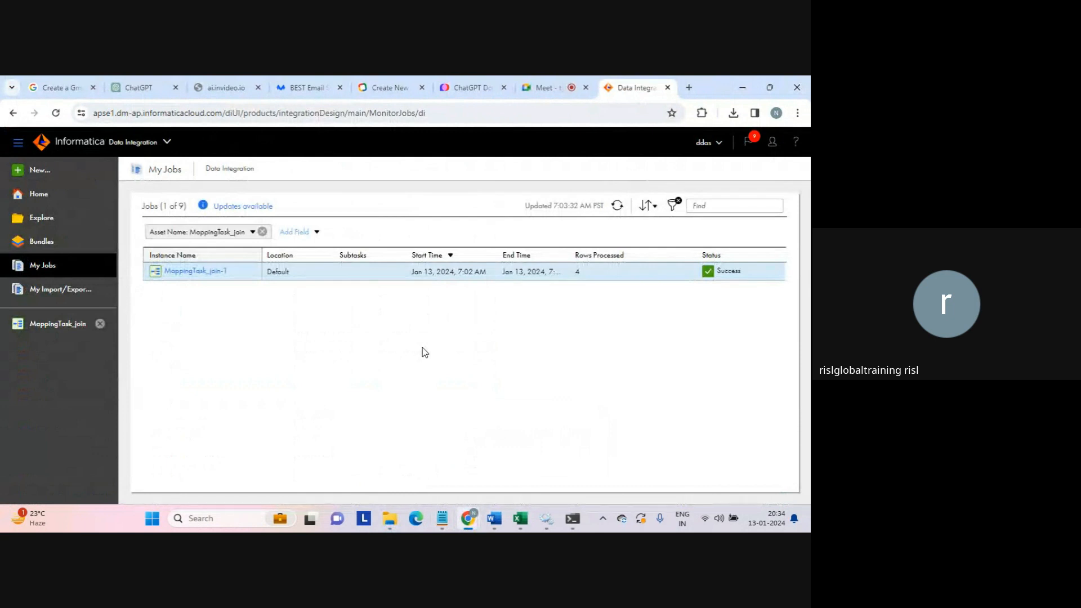
{"action": "left_click", "coordinate": [542, 91]}
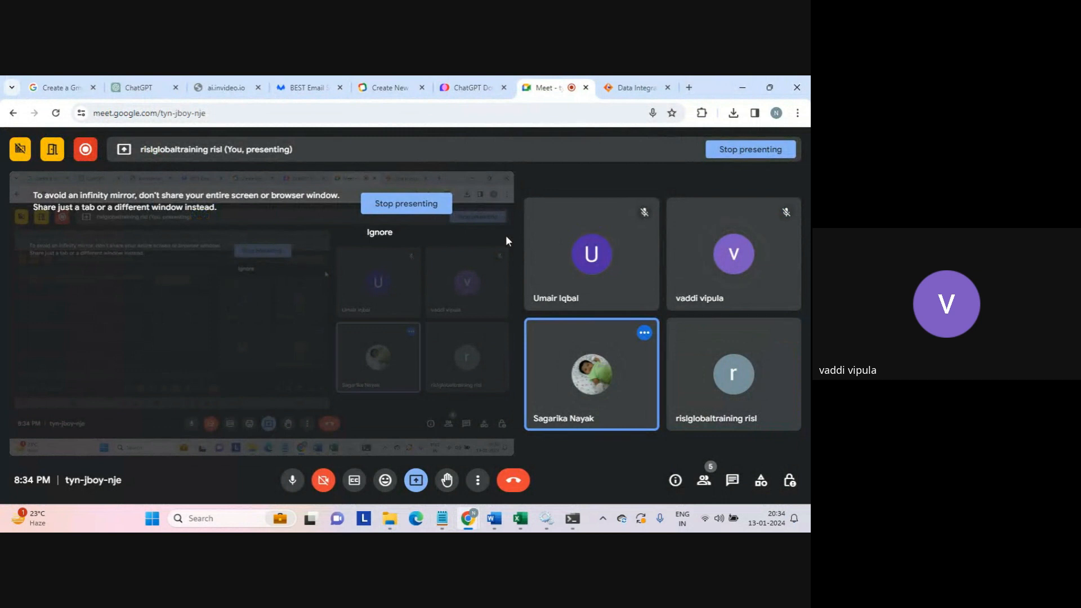
{"action": "left_click", "coordinate": [620, 89]}
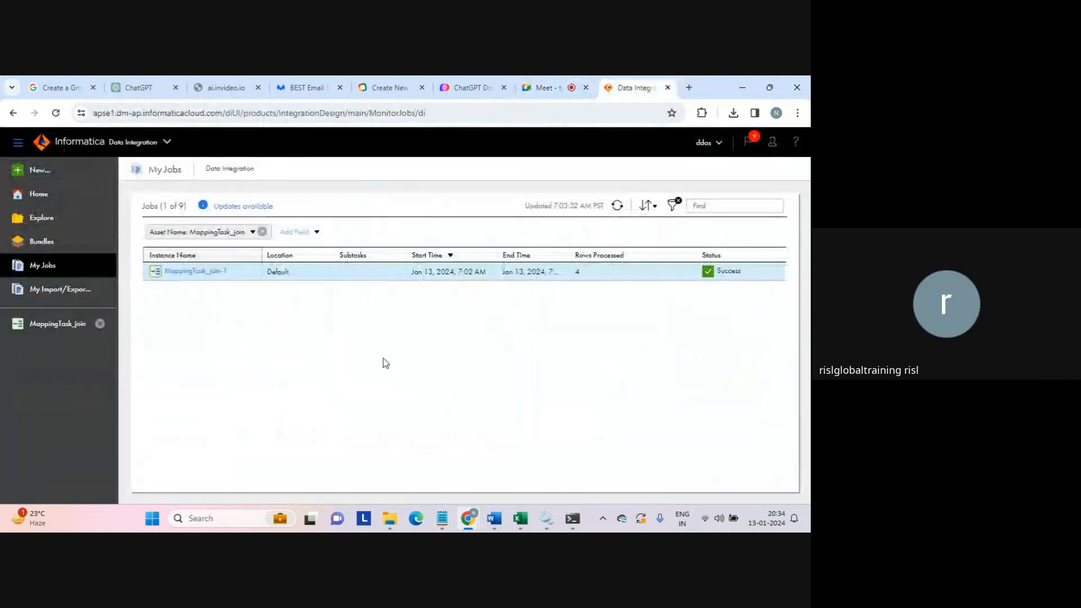
{"action": "left_click", "coordinate": [41, 171]}
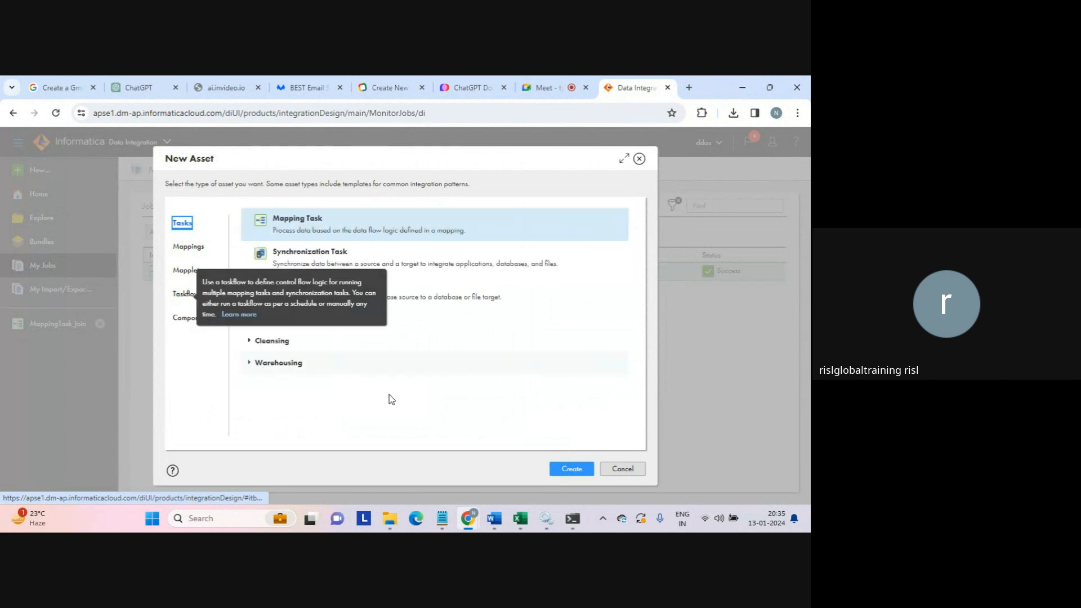
- Among Taskflows, compare the Sequential Tasks description and pick the Parallel Tasks template
{"action": "left_click", "coordinate": [188, 294]}
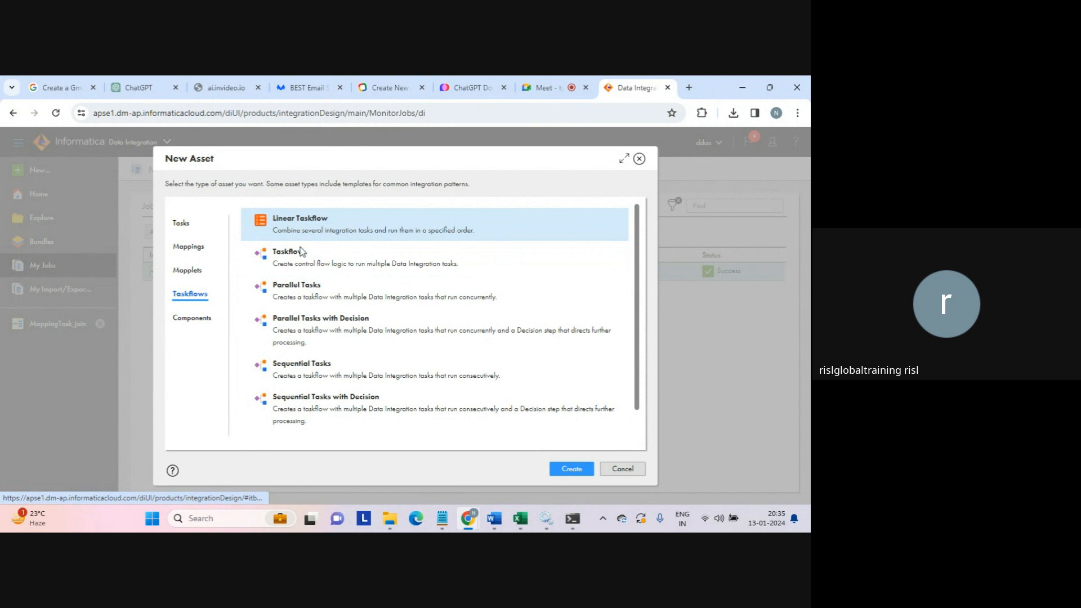
{"action": "left_click", "coordinate": [327, 289]}
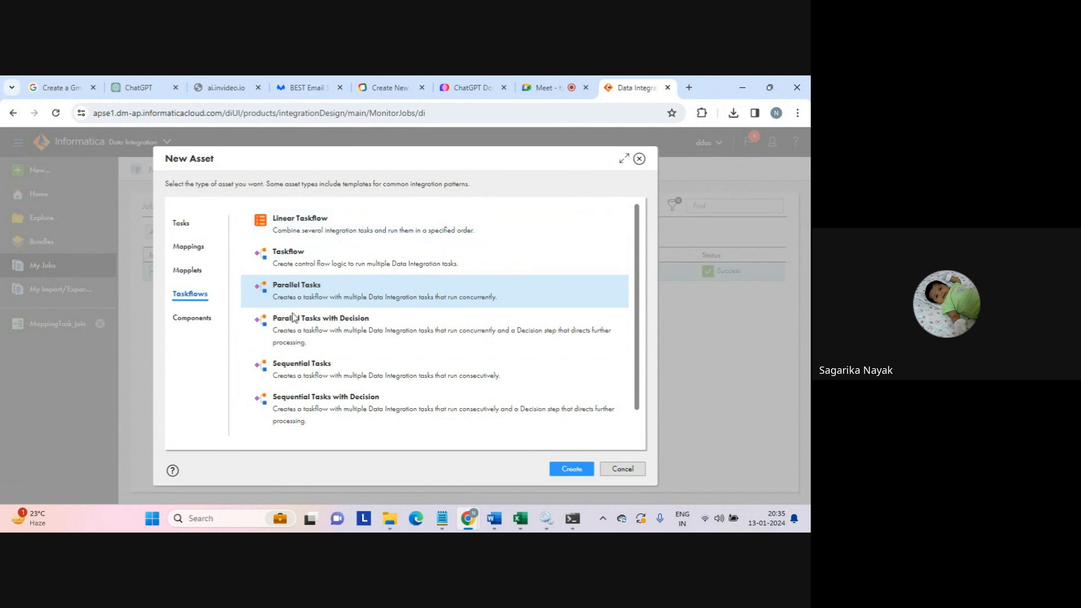
{"action": "left_click_drag", "start_coordinate": [280, 374], "coordinate": [500, 374]}
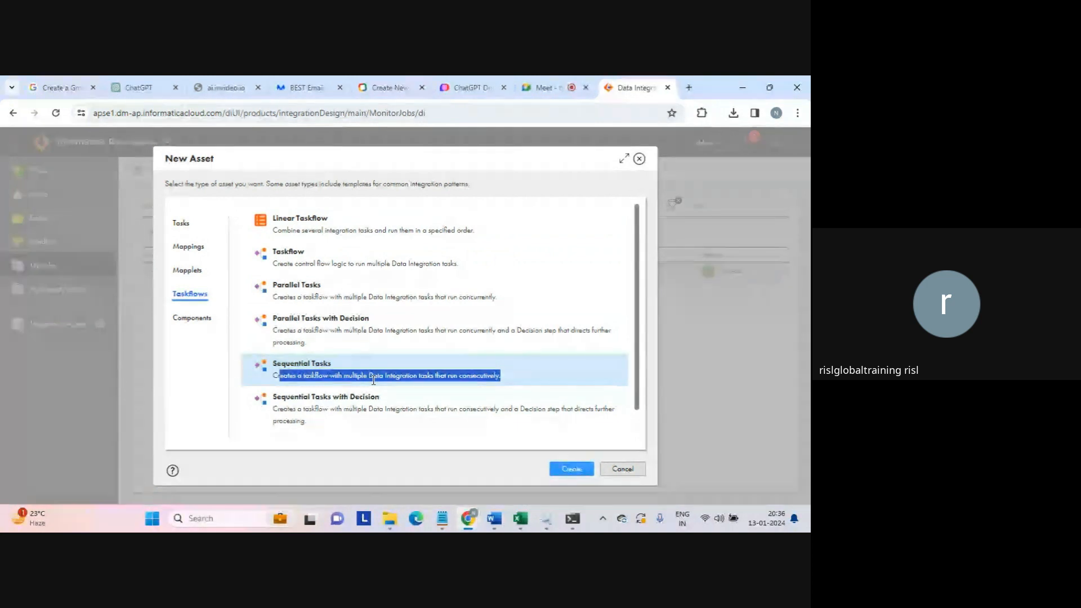
{"action": "left_click", "coordinate": [311, 283]}
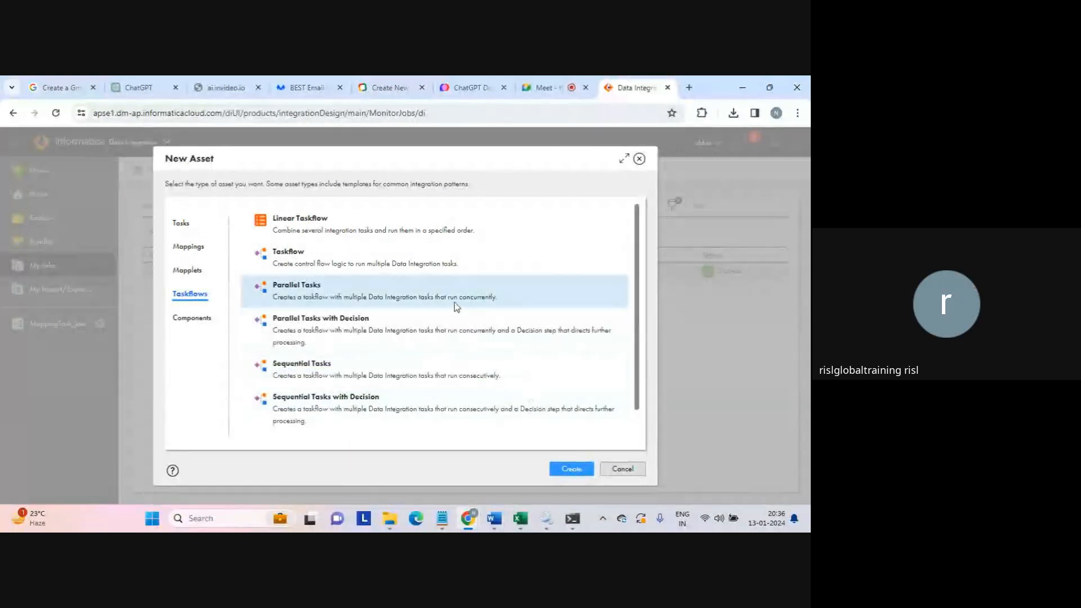
{"action": "left_click_drag", "start_coordinate": [457, 297], "coordinate": [495, 297]}
- Create the Parallel Tasks taskflow and review its Start binding, keeping REST/SOAP
{"action": "left_click", "coordinate": [572, 471]}
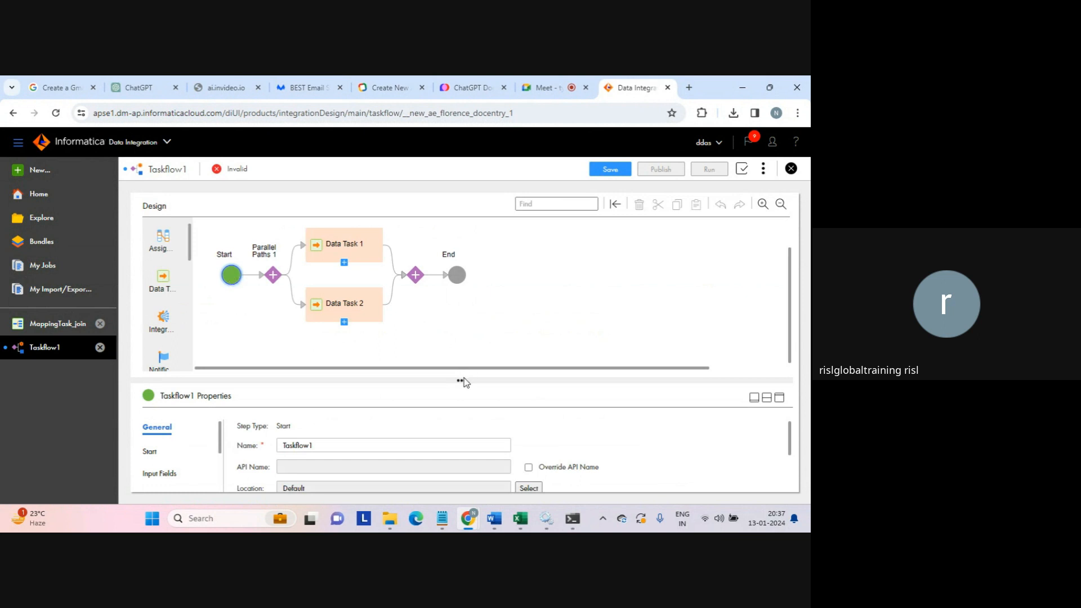
{"action": "left_click_drag", "start_coordinate": [461, 382], "coordinate": [462, 347]}
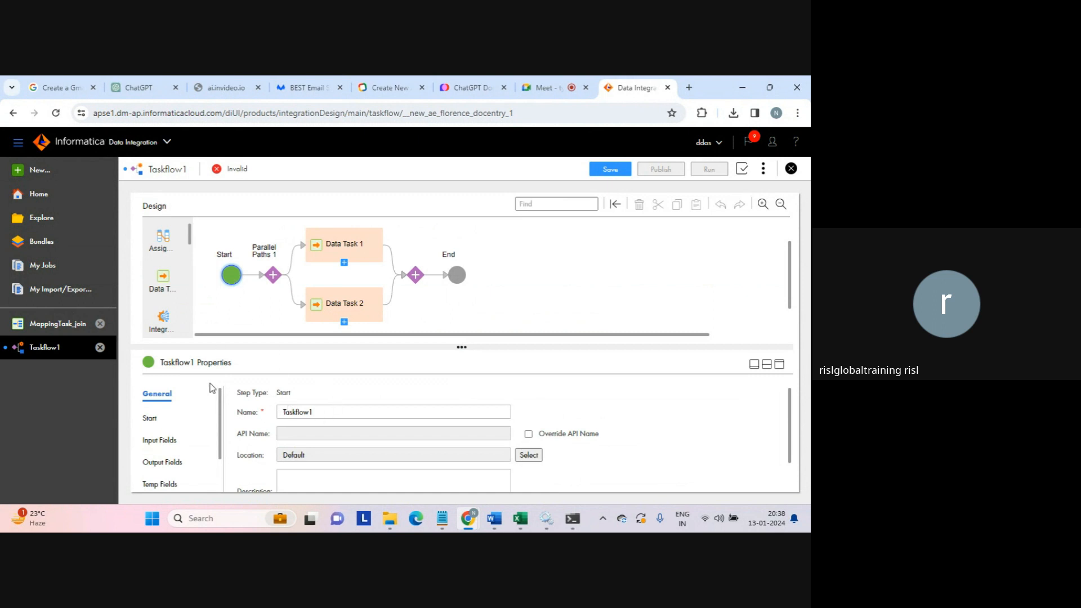
{"action": "left_click", "coordinate": [149, 420]}
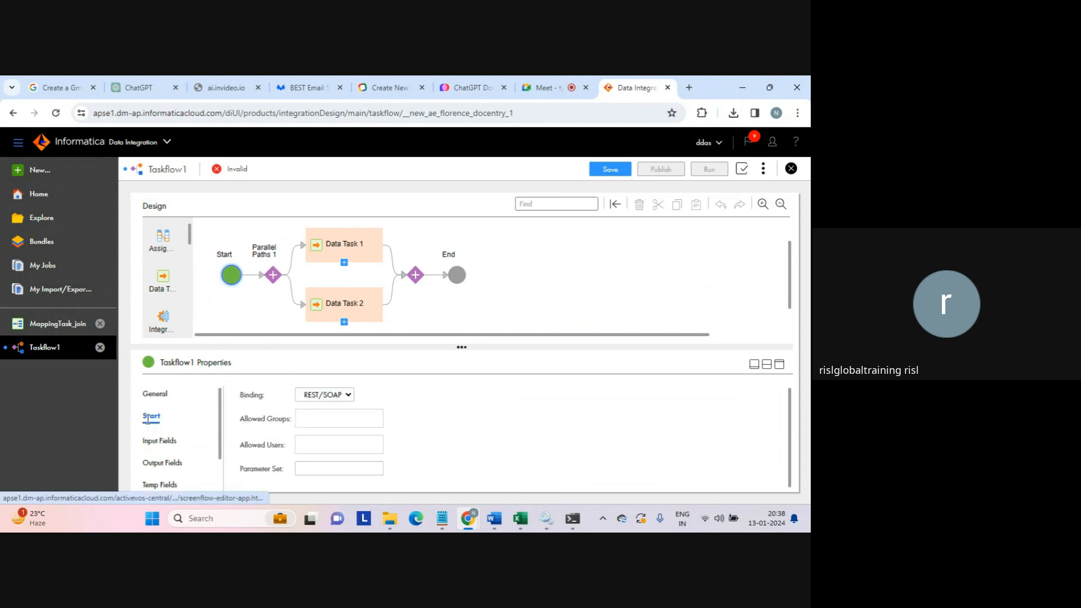
{"action": "left_click", "coordinate": [349, 396]}
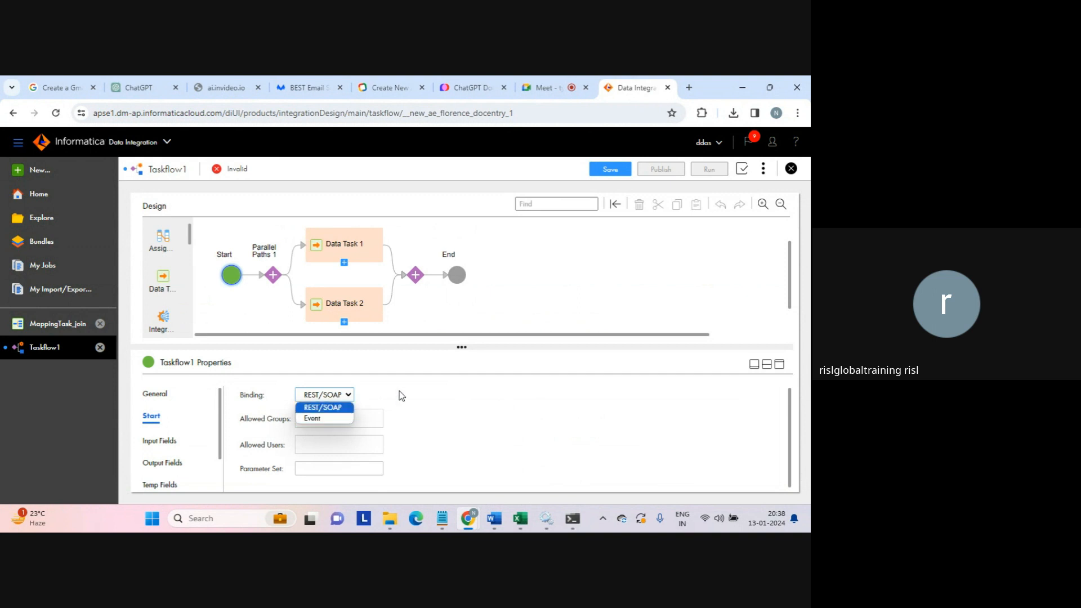
{"action": "left_click", "coordinate": [434, 385]}
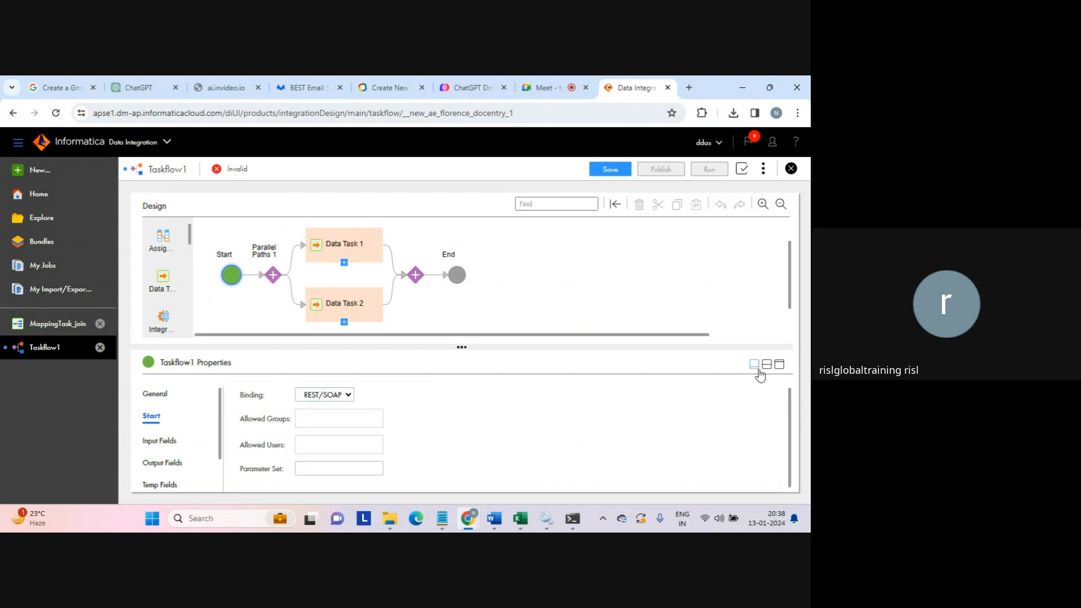
{"action": "left_click_drag", "start_coordinate": [787, 403], "coordinate": [788, 427]}
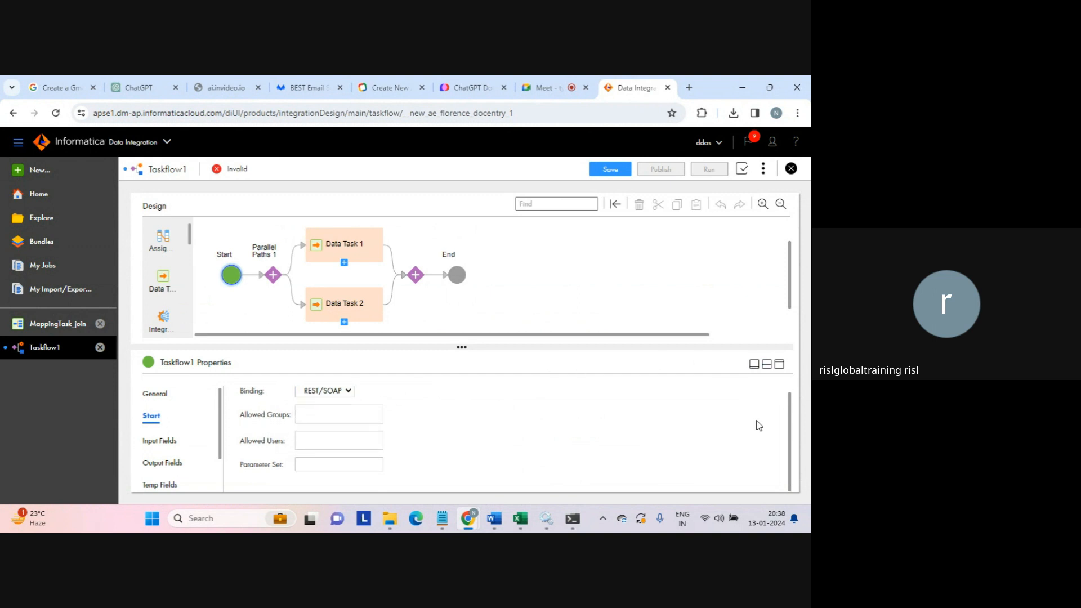
- Review Input Fields and Advanced settings, leaving Send Email on Suspension unchecked
{"action": "left_click", "coordinate": [164, 437]}
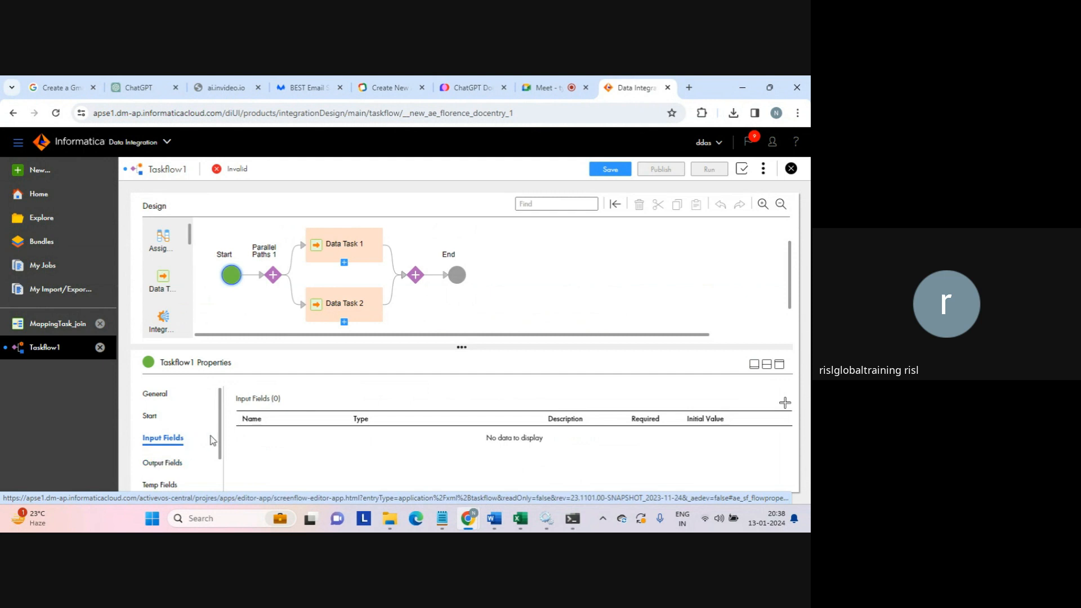
{"action": "left_click_drag", "start_coordinate": [221, 440], "coordinate": [221, 473]}
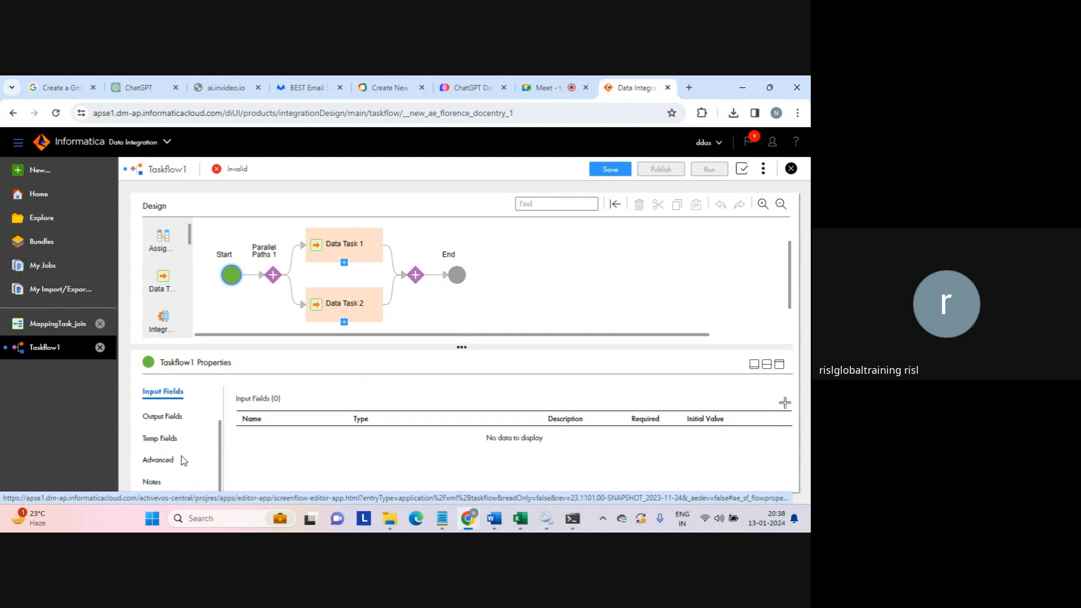
{"action": "left_click", "coordinate": [166, 460]}
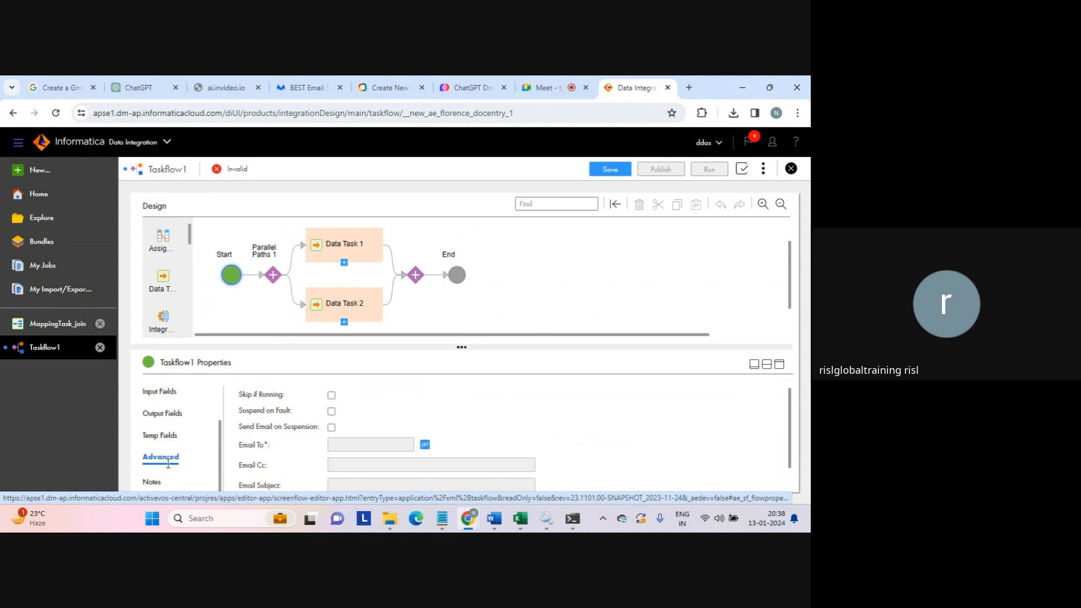
{"action": "left_click", "coordinate": [331, 428]}
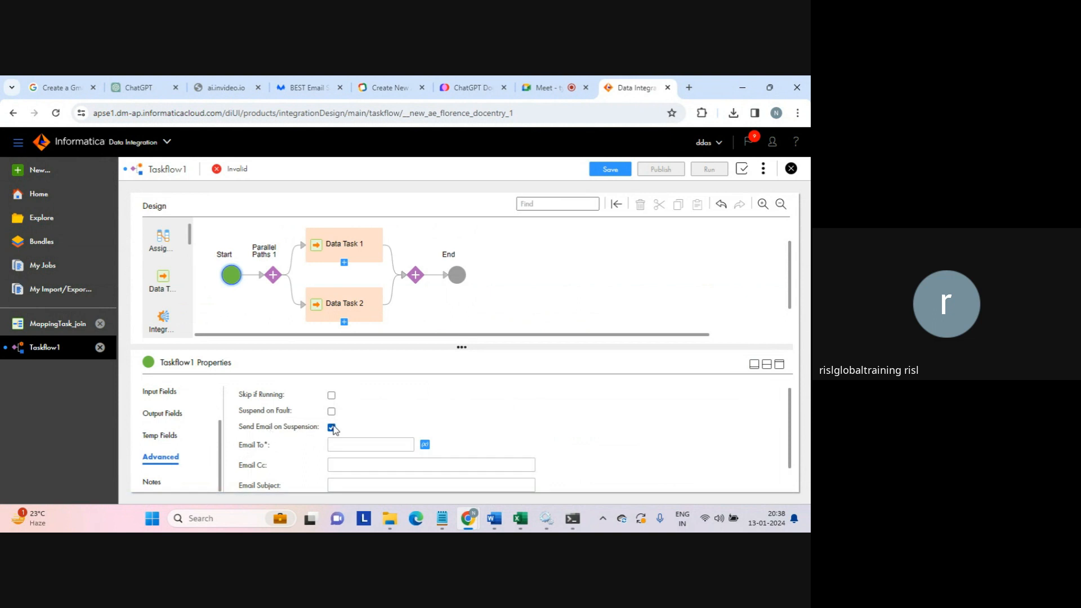
{"action": "left_click", "coordinate": [332, 428]}
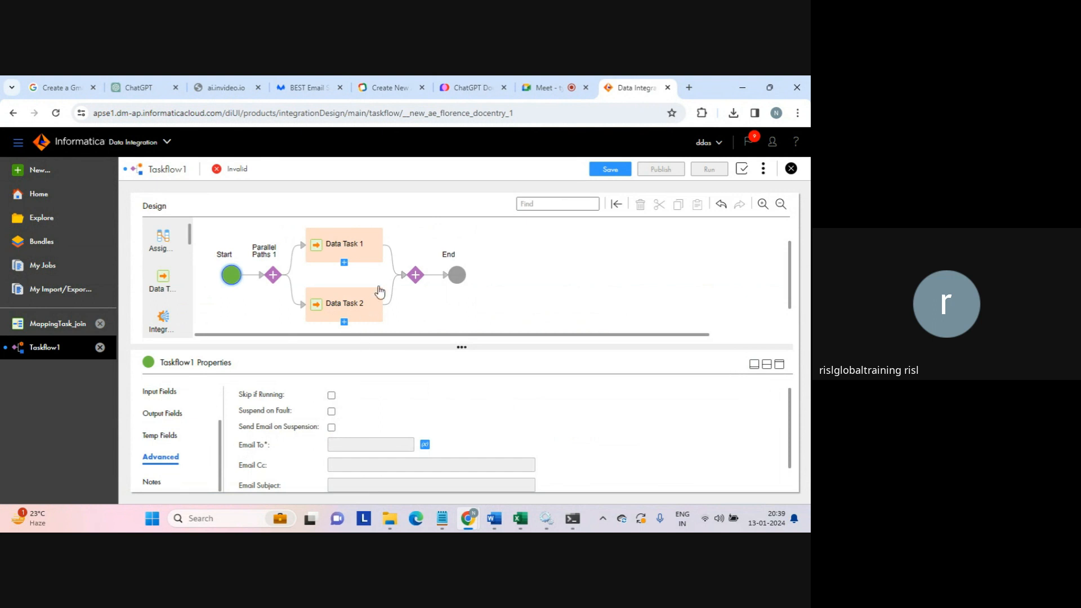
{"action": "left_click", "coordinate": [272, 276]}
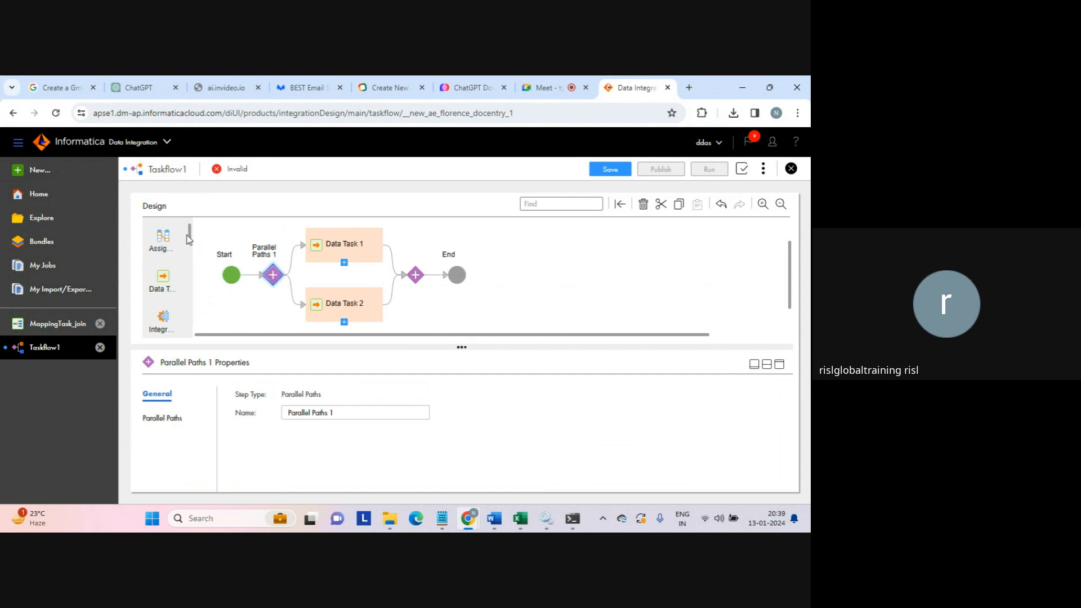
{"action": "scroll", "coordinate": [190, 238], "scroll_direction": "down", "scroll_amount": 3}
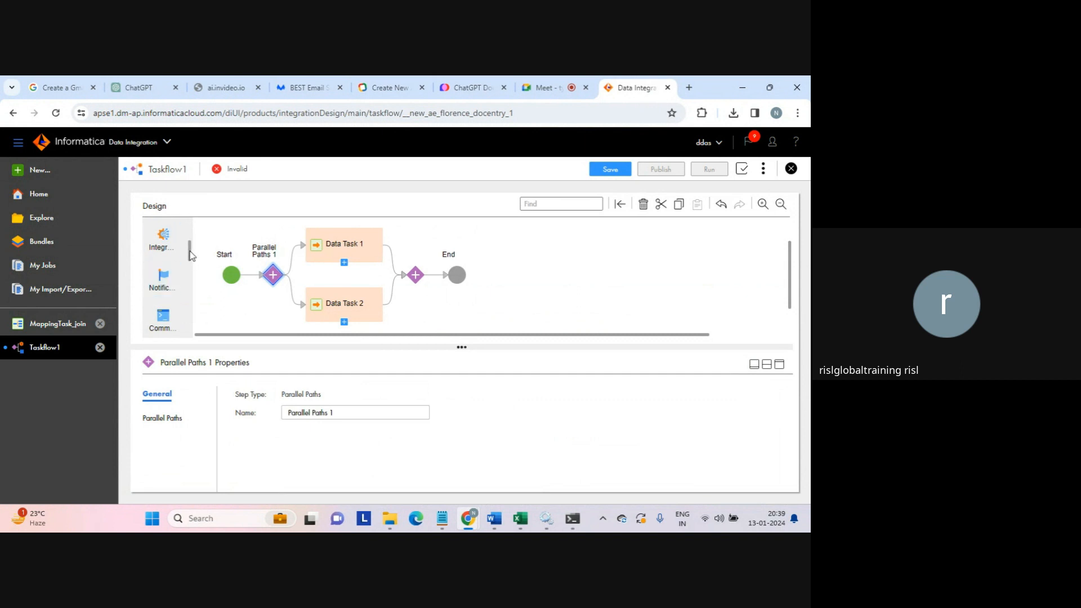
{"action": "scroll", "coordinate": [191, 261], "scroll_direction": "down", "scroll_amount": 1}
{"action": "left_click_drag", "start_coordinate": [192, 261], "coordinate": [191, 309]}
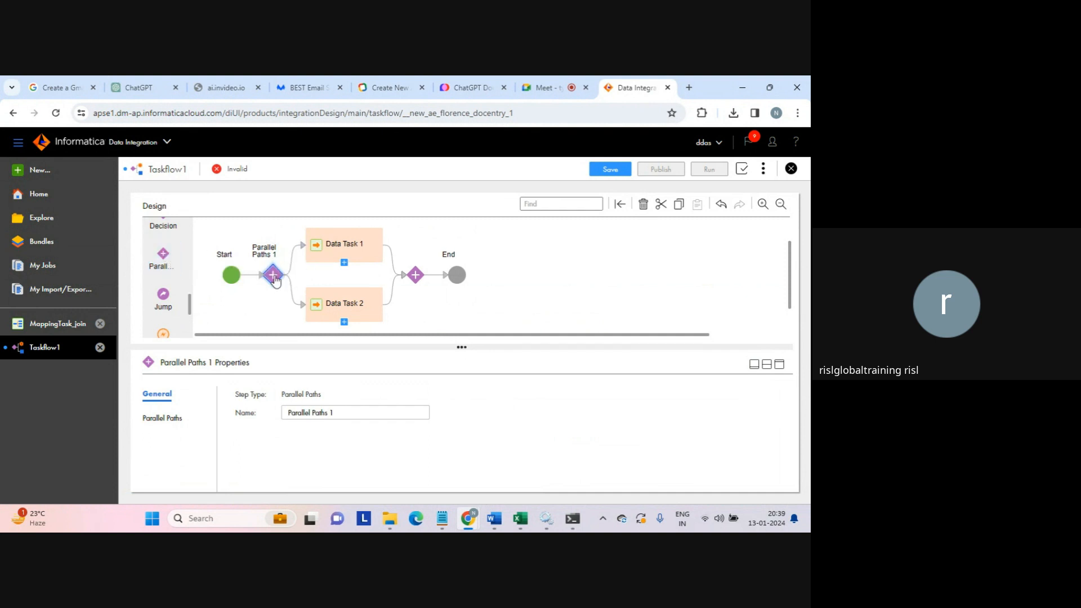
{"action": "left_click", "coordinate": [328, 247]}
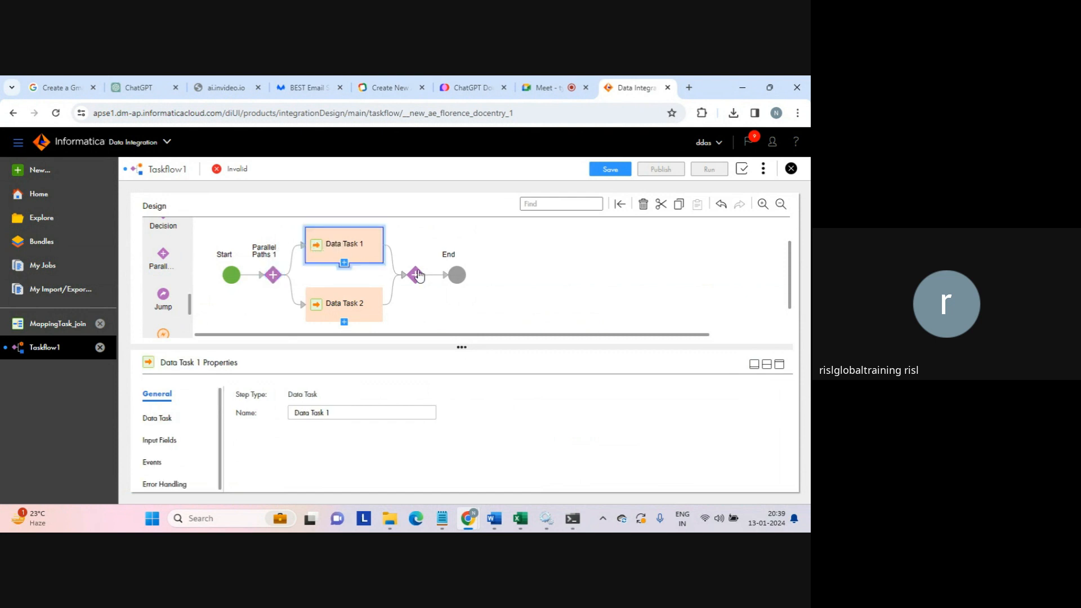
{"action": "left_click", "coordinate": [358, 312]}
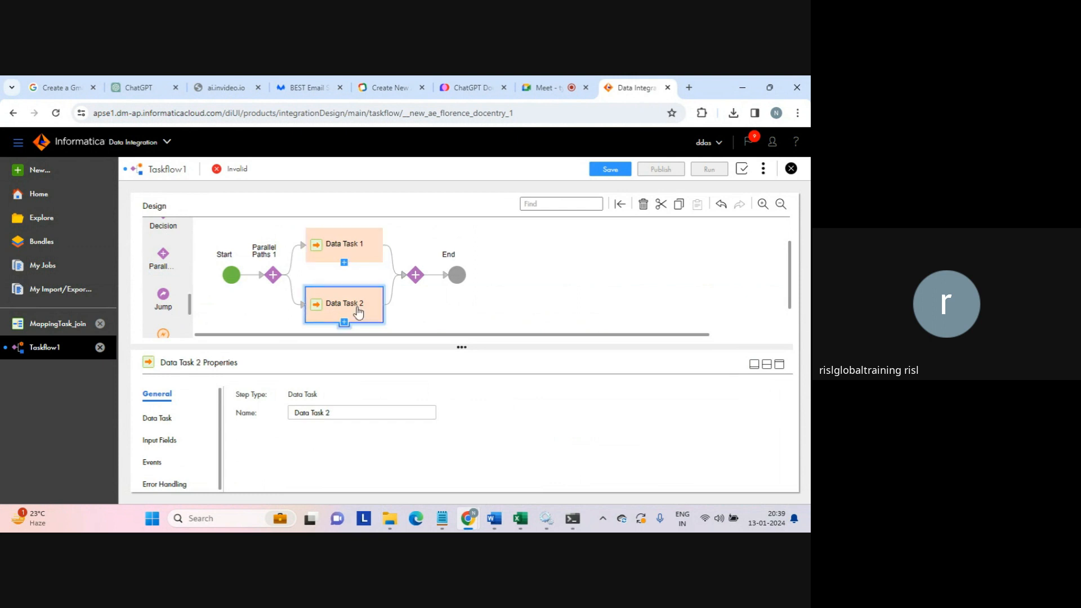
{"action": "left_click", "coordinate": [350, 247]}
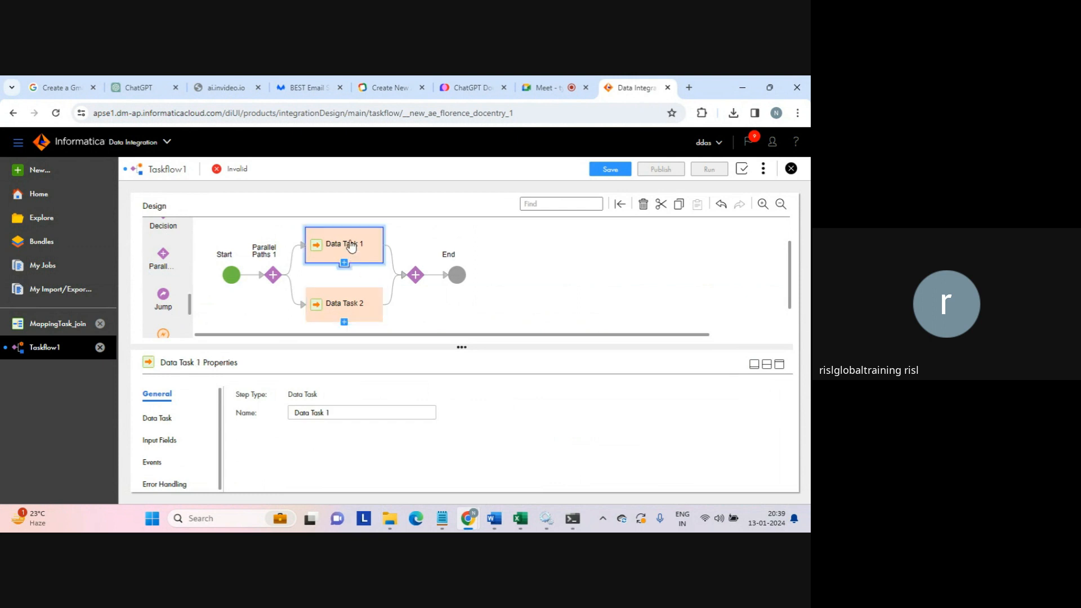
{"action": "left_click", "coordinate": [347, 307]}
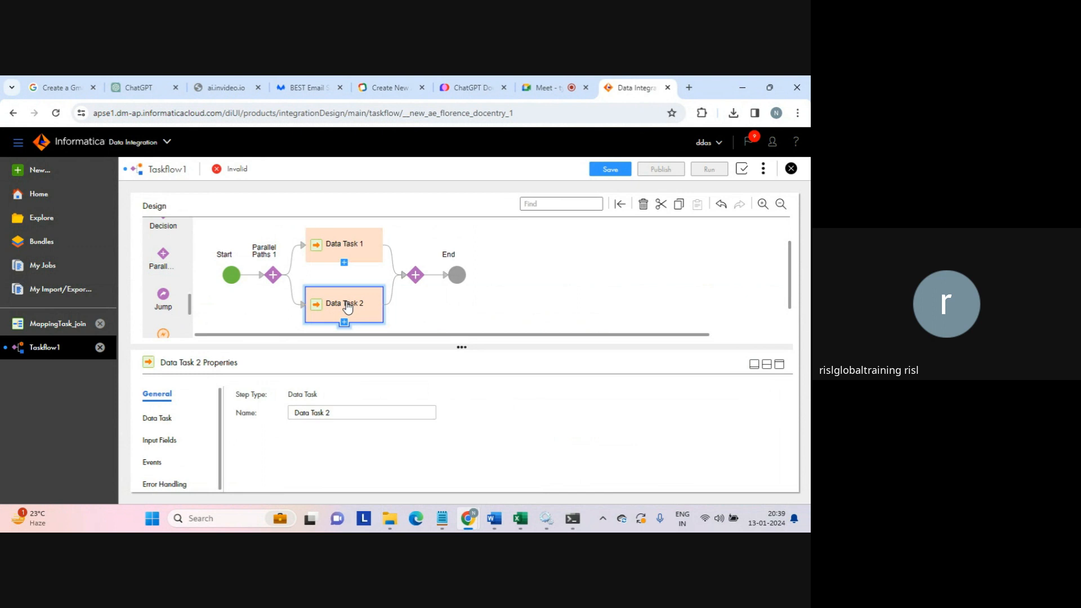
{"action": "left_click", "coordinate": [350, 248]}
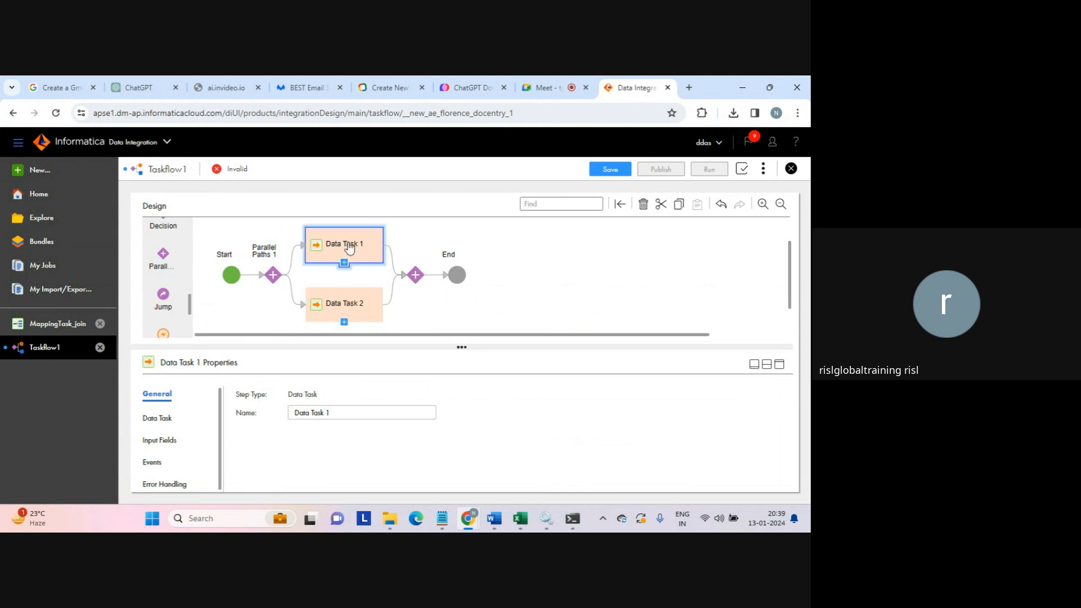
{"action": "left_click", "coordinate": [349, 306]}
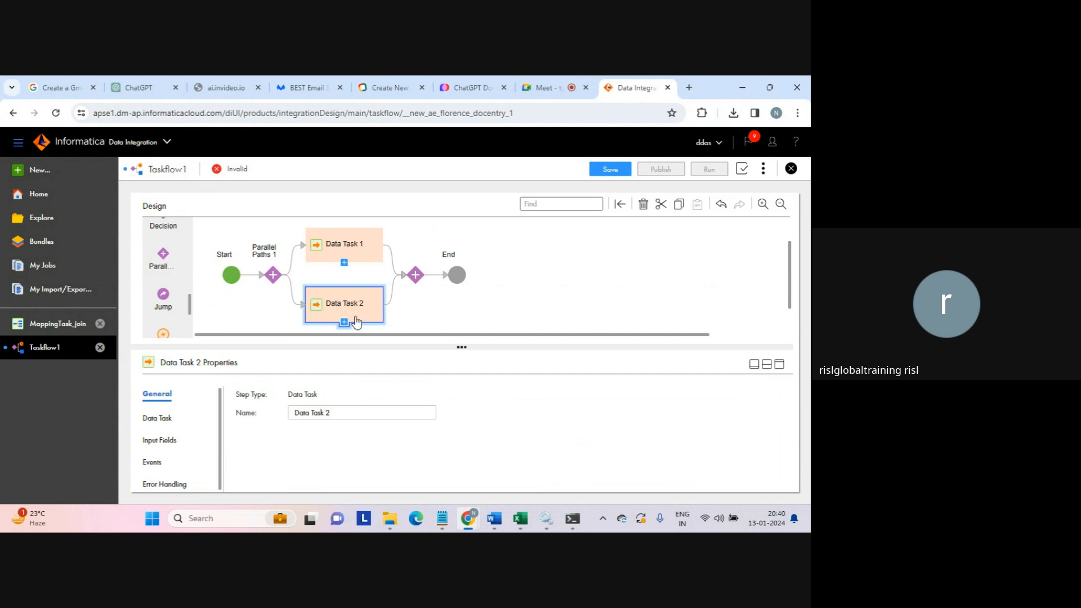
{"action": "left_click", "coordinate": [360, 262]}
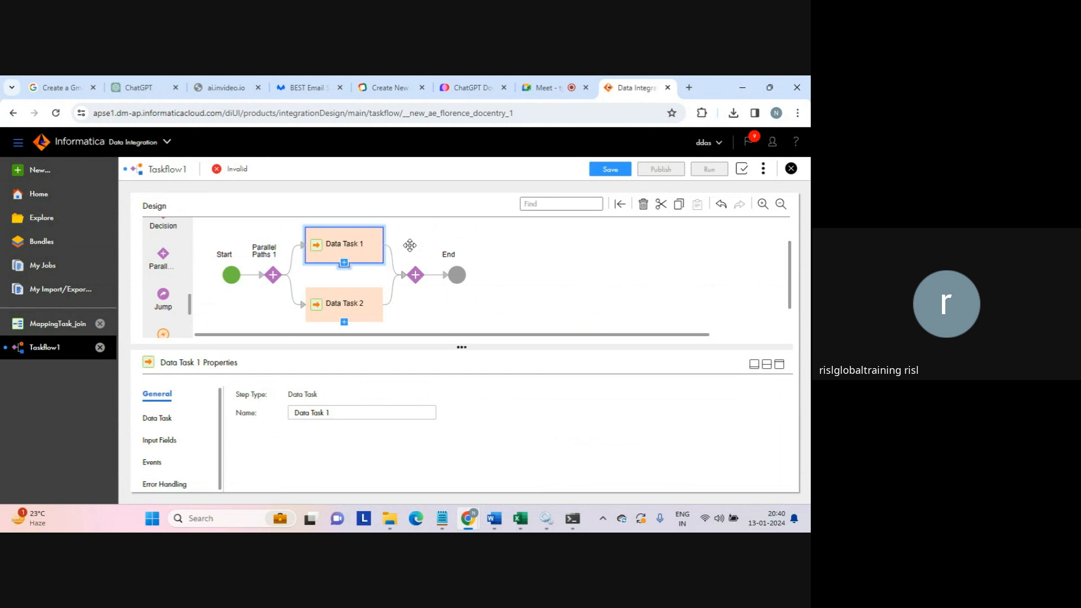
{"action": "left_click", "coordinate": [356, 305]}
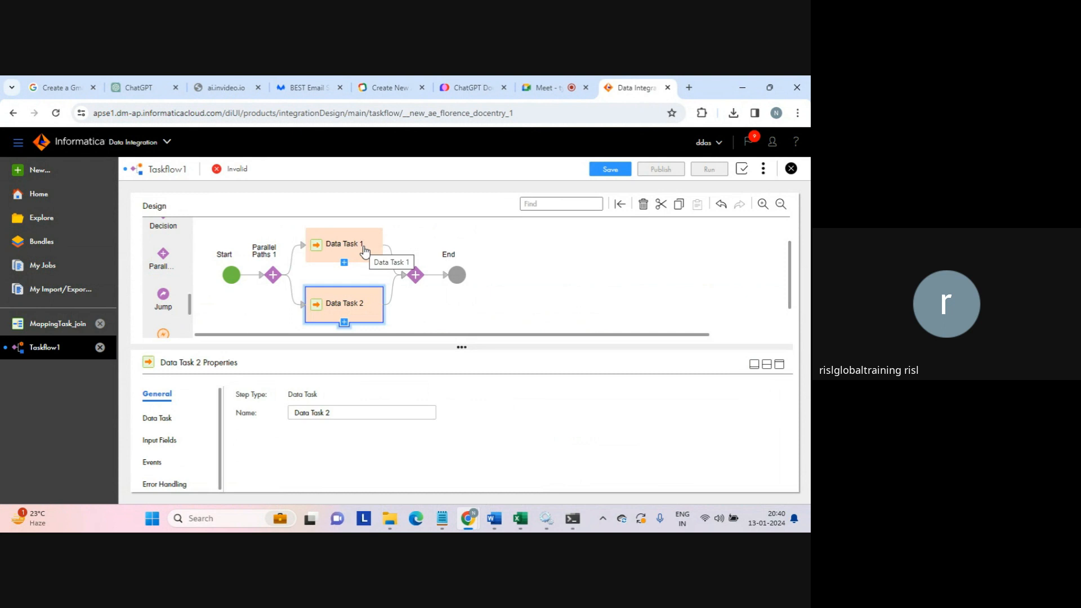
{"action": "left_click", "coordinate": [524, 293]}
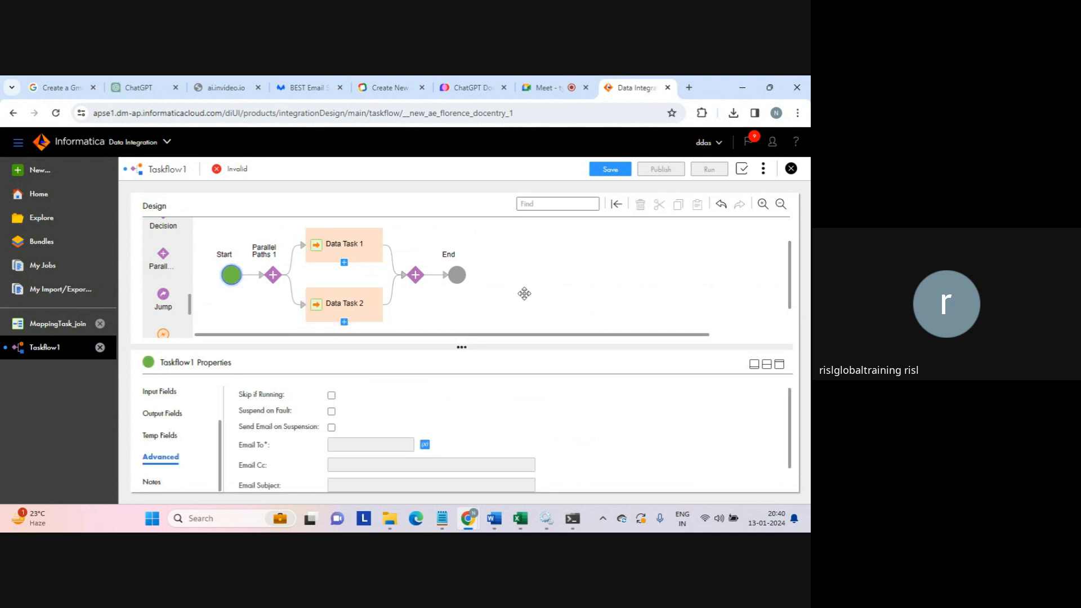
- Inspect Parallel Paths 1's Path 0 and Path 1 descriptions, then select Data Task 1
{"action": "left_click", "coordinate": [416, 281]}
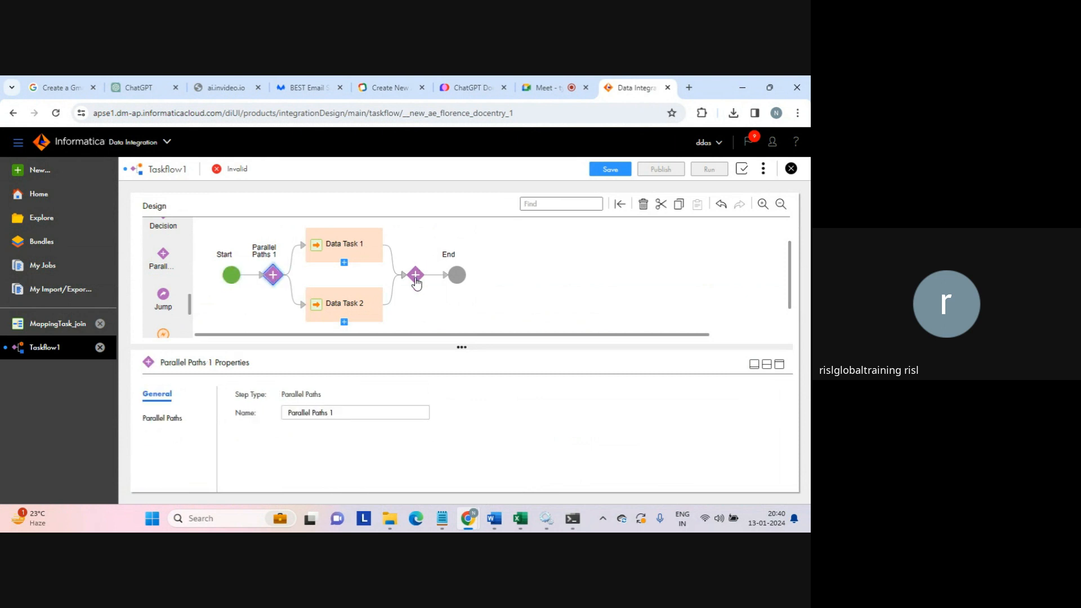
{"action": "left_click", "coordinate": [175, 418]}
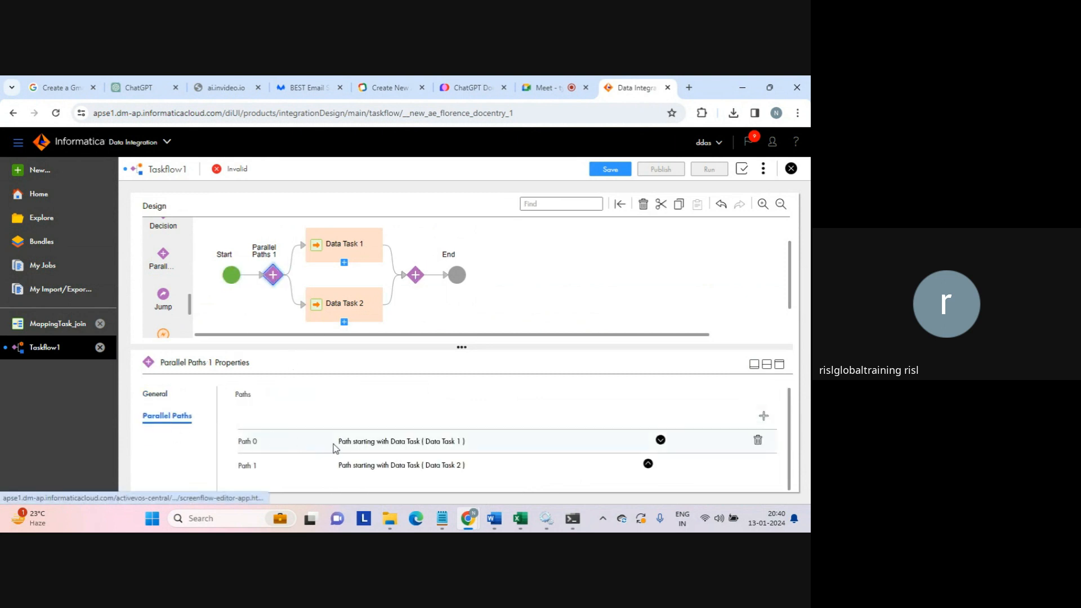
{"action": "left_click_drag", "start_coordinate": [338, 442], "coordinate": [473, 444]}
{"action": "left_click_drag", "start_coordinate": [327, 469], "coordinate": [469, 470]}
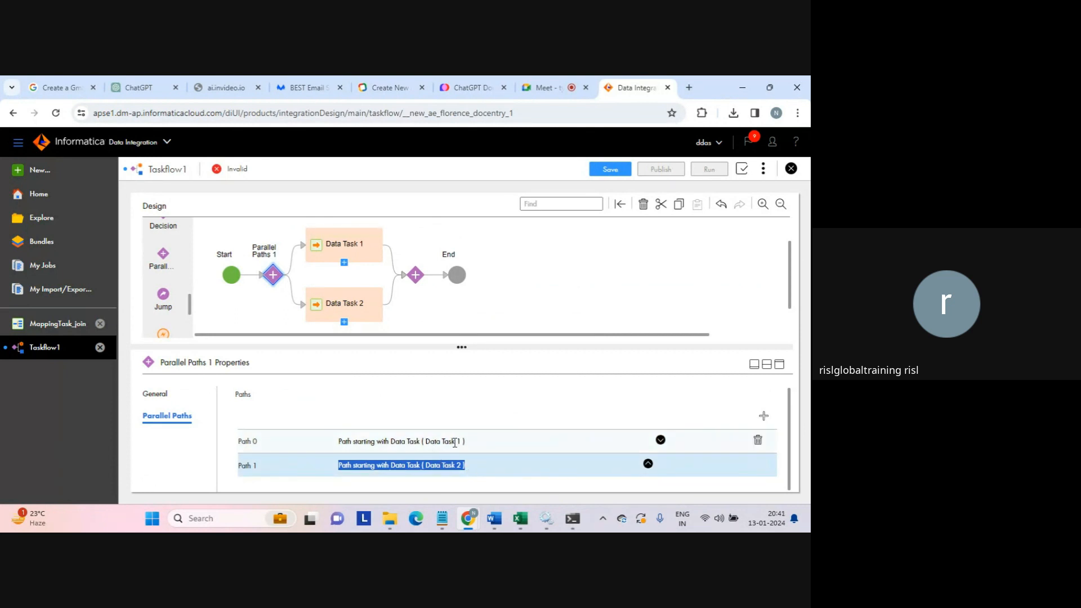
{"action": "left_click", "coordinate": [349, 248]}
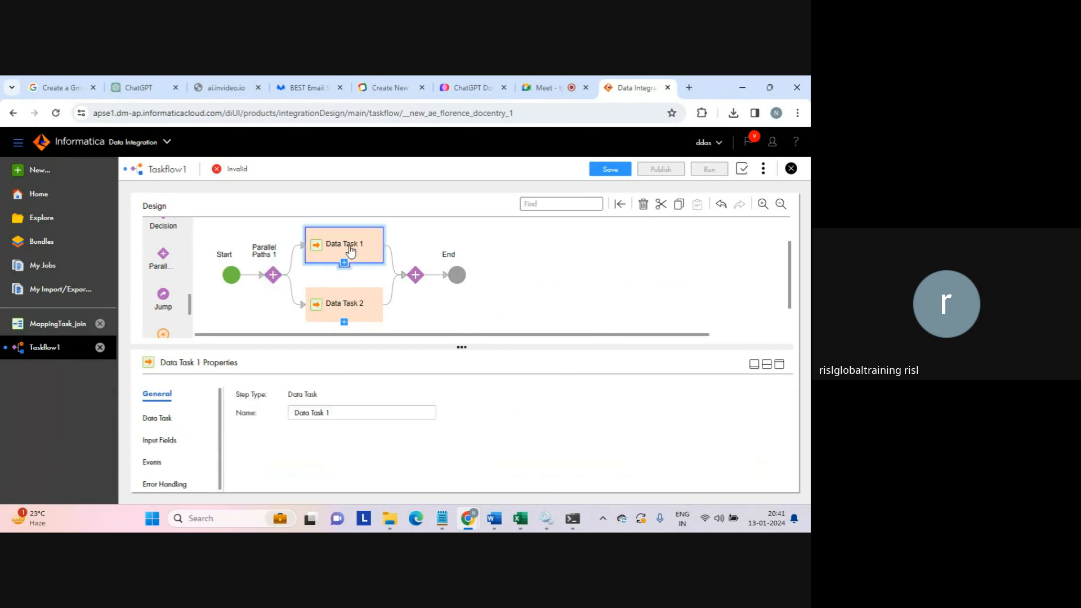
- Assign the MappingTask_join mapping task to both Data Task 1 and Data Task 2
{"action": "left_click", "coordinate": [159, 417]}
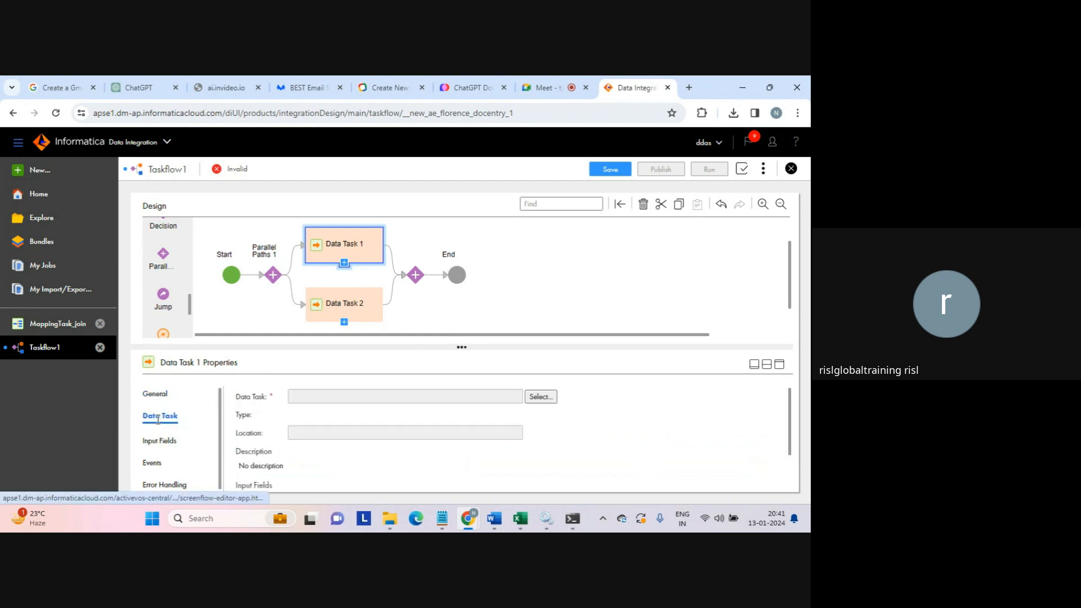
{"action": "left_click", "coordinate": [539, 397]}
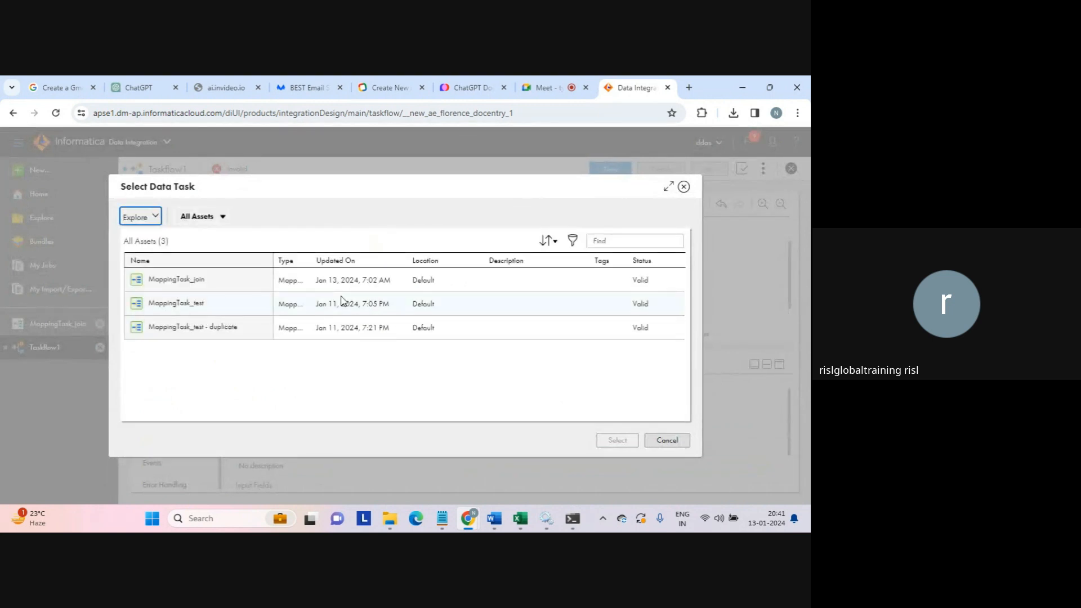
{"action": "left_click", "coordinate": [190, 281]}
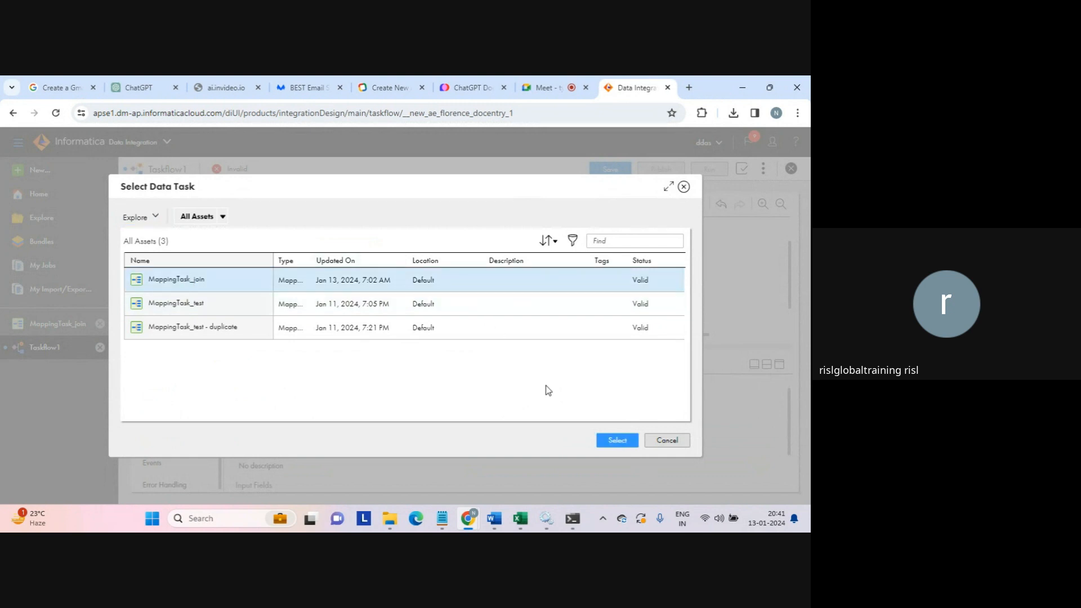
{"action": "left_click", "coordinate": [615, 440]}
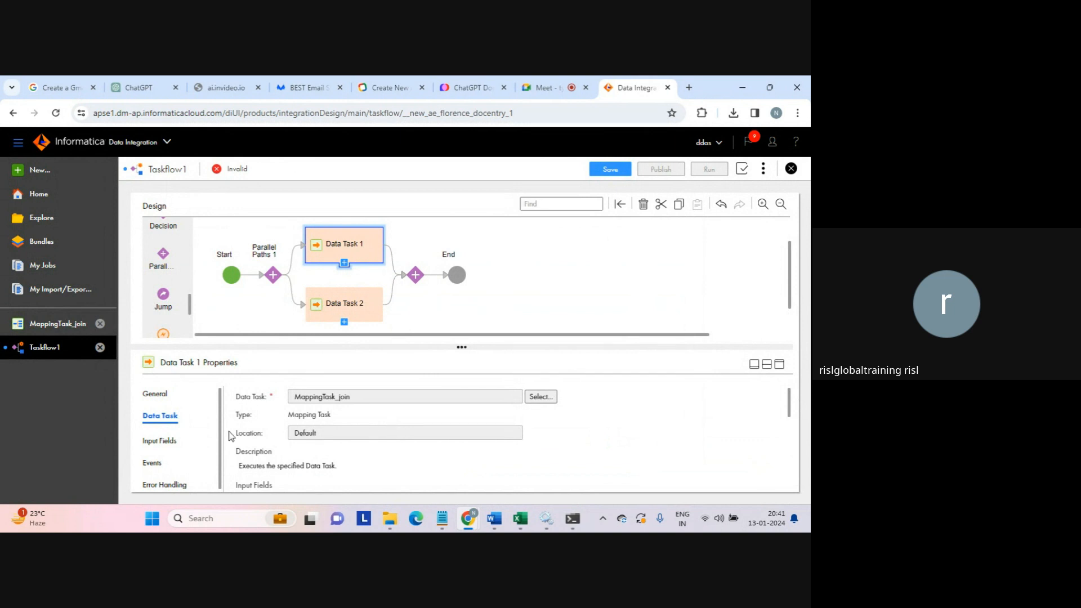
{"action": "left_click", "coordinate": [351, 310]}
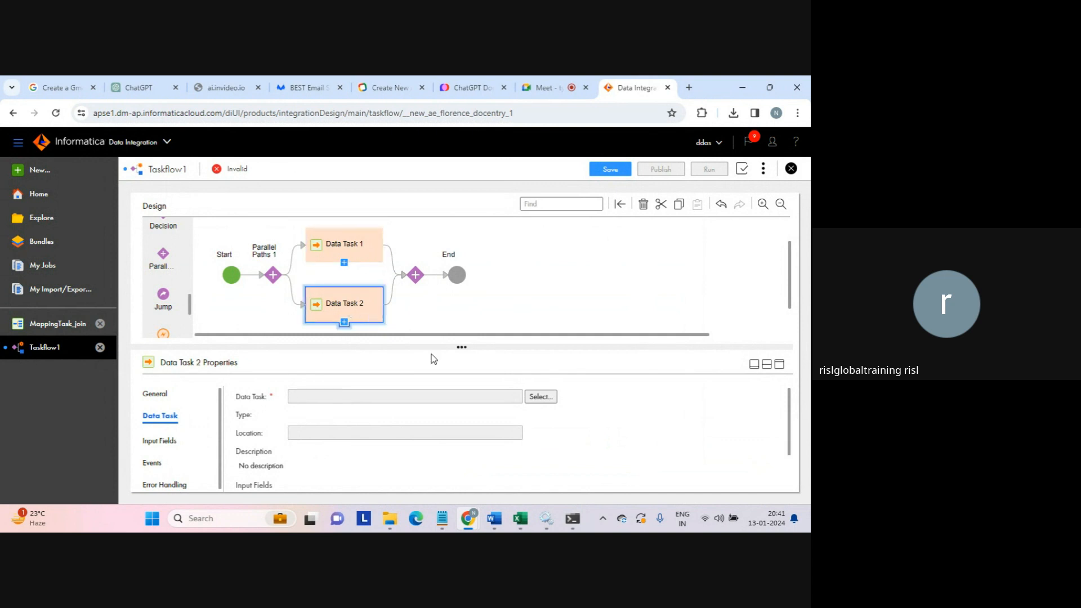
{"action": "left_click", "coordinate": [542, 398]}
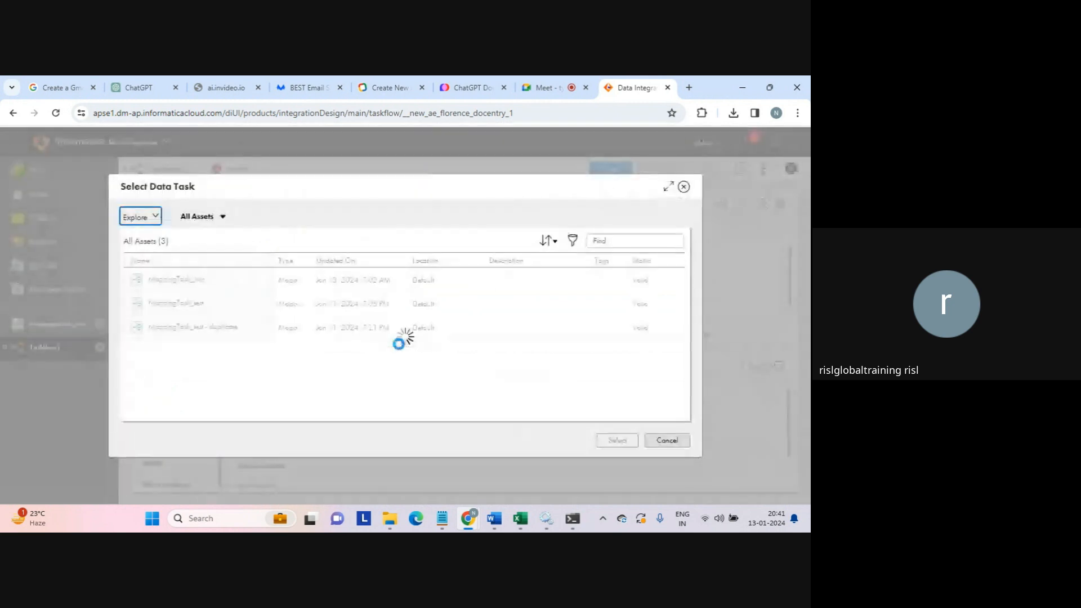
{"action": "left_click", "coordinate": [321, 297]}
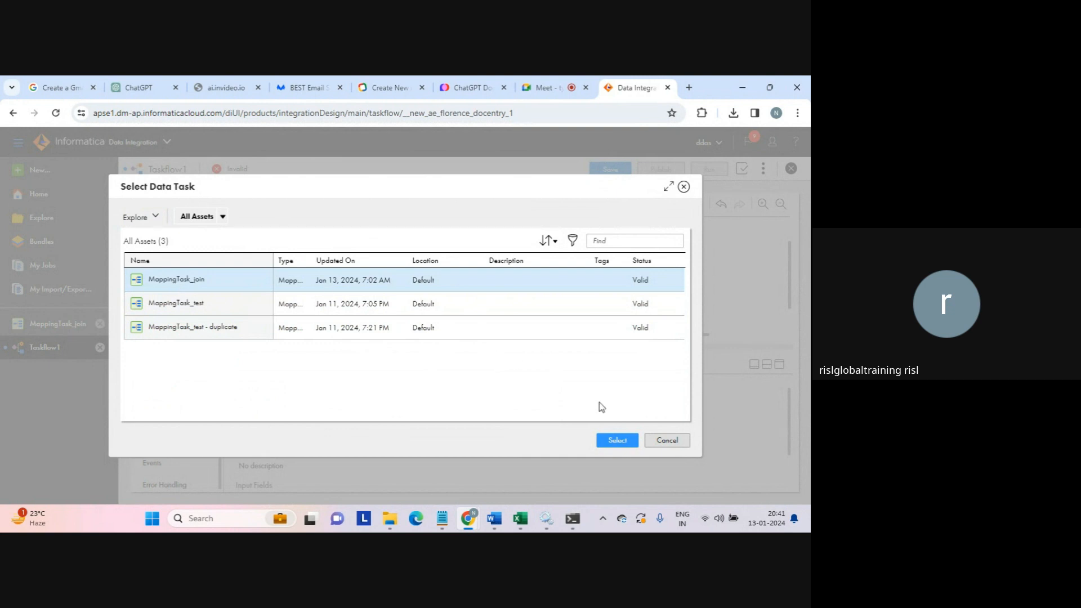
{"action": "left_click", "coordinate": [621, 443]}
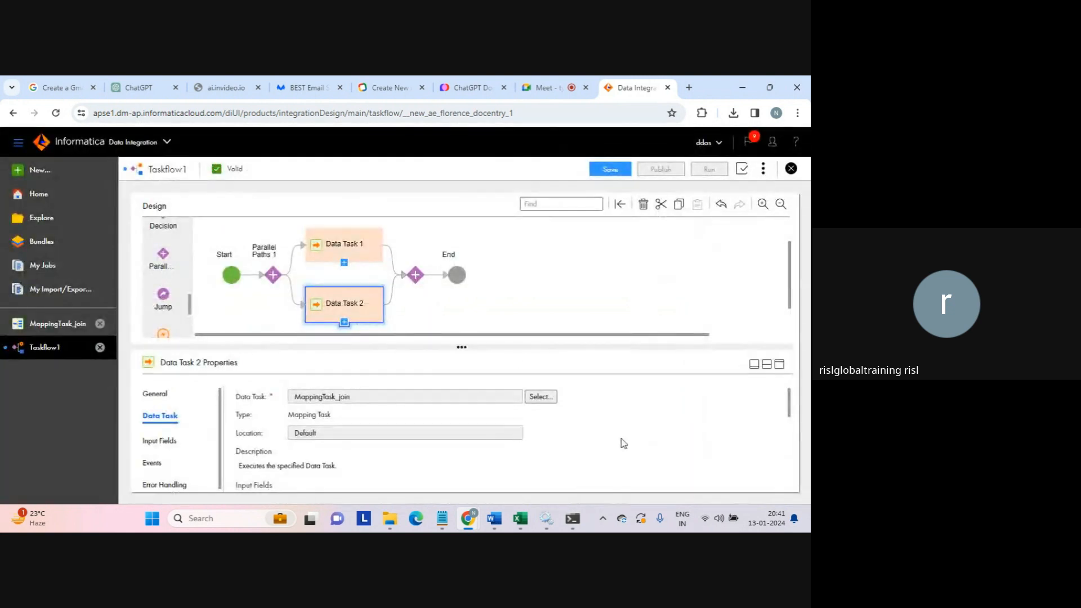
- Review Data Task 2's Input Fields, Events and Error Handling tabs in the enlarged panel
{"action": "left_click", "coordinate": [779, 364]}
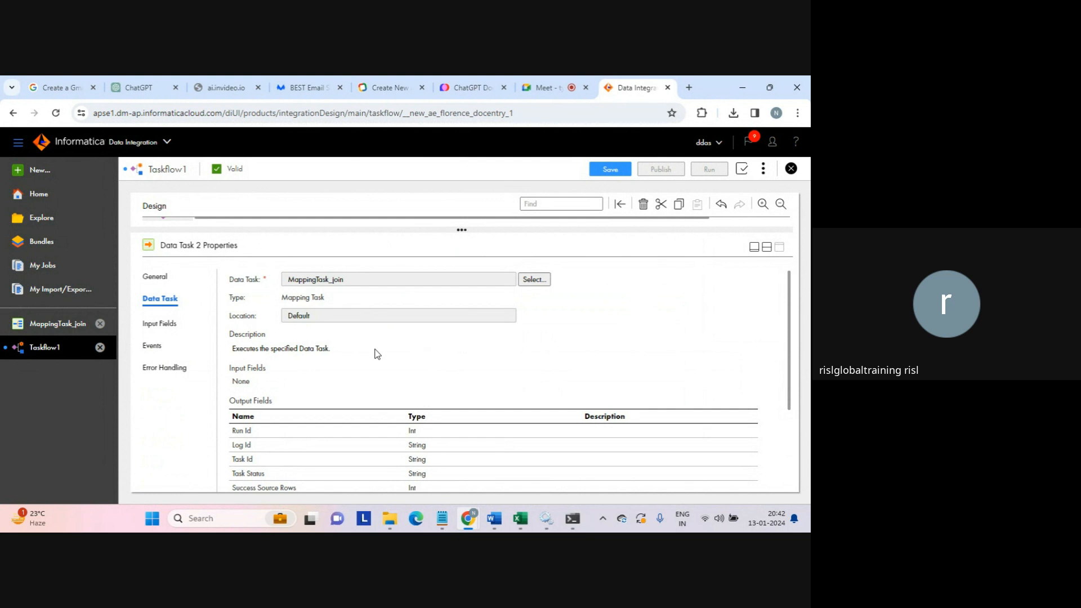
{"action": "left_click", "coordinate": [162, 326]}
{"action": "left_click", "coordinate": [153, 348]}
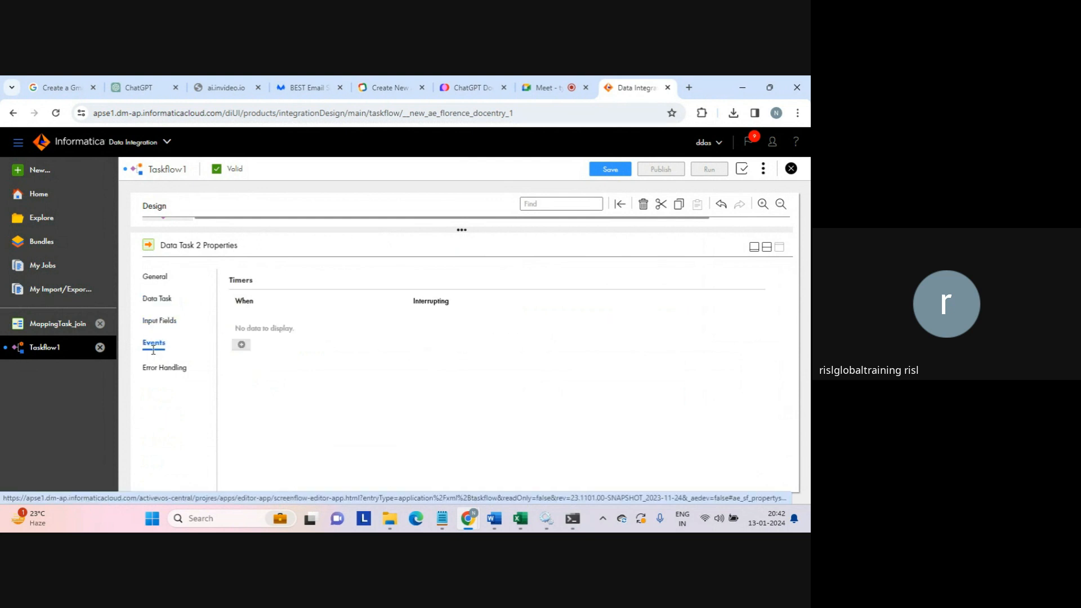
{"action": "left_click", "coordinate": [157, 364]}
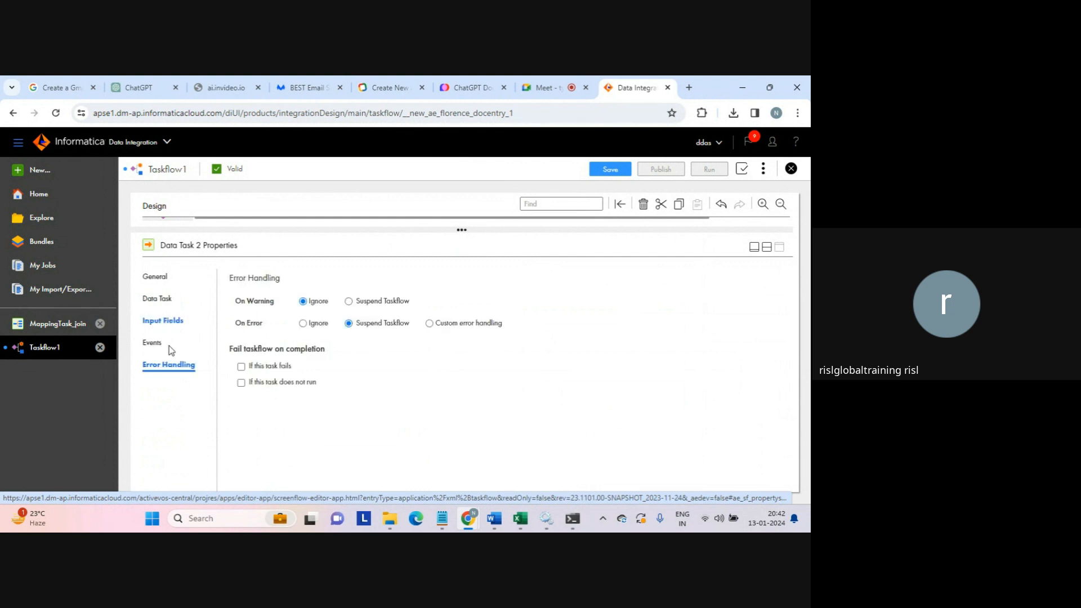
{"action": "left_click", "coordinate": [766, 248]}
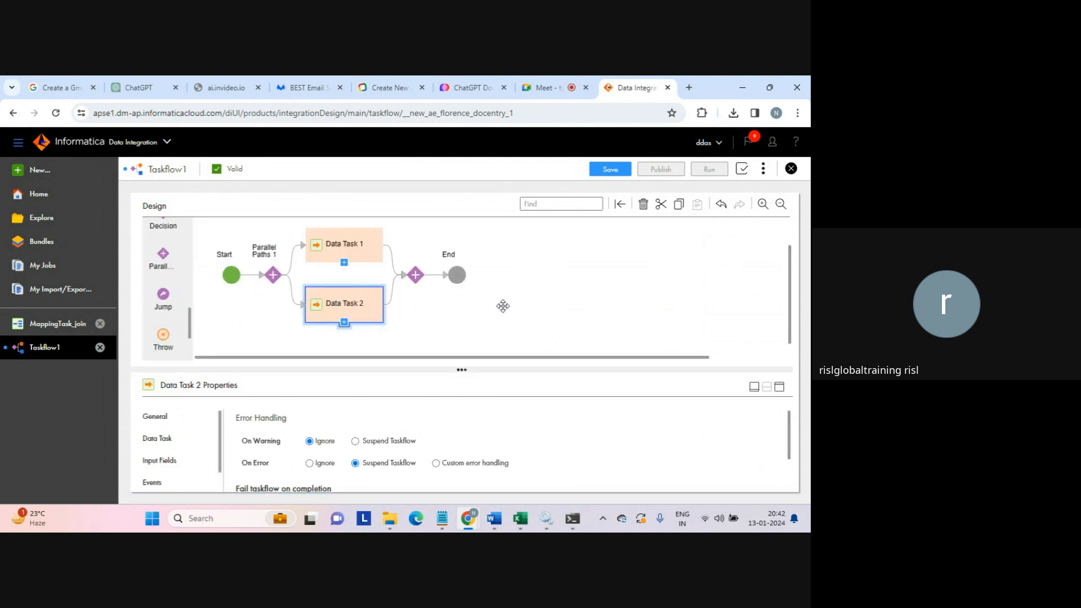
{"action": "left_click", "coordinate": [457, 275]}
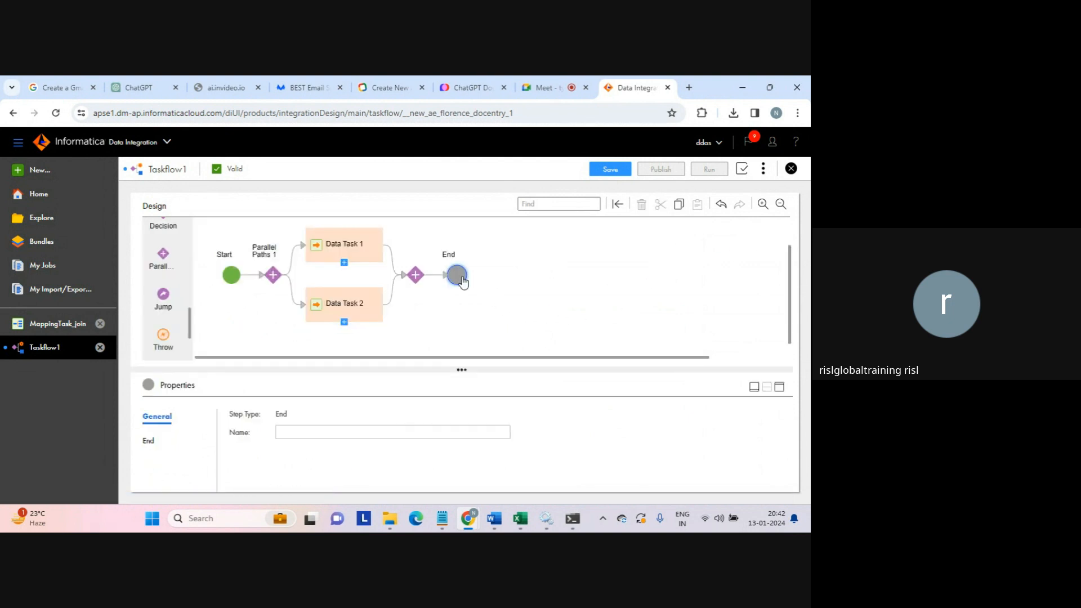
{"action": "left_click", "coordinate": [291, 433]}
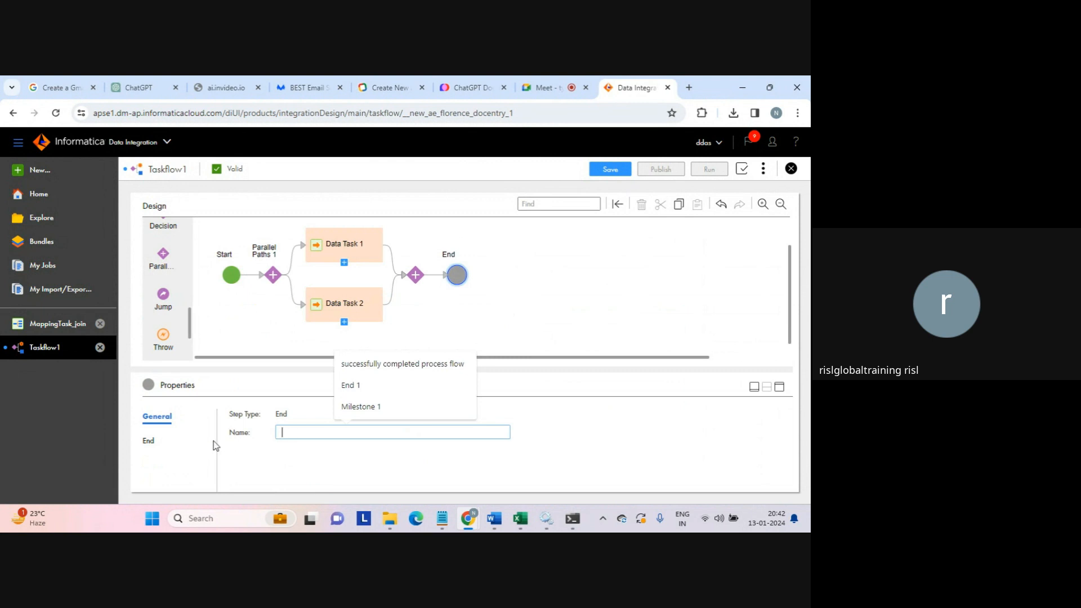
{"action": "left_click", "coordinate": [149, 440]}
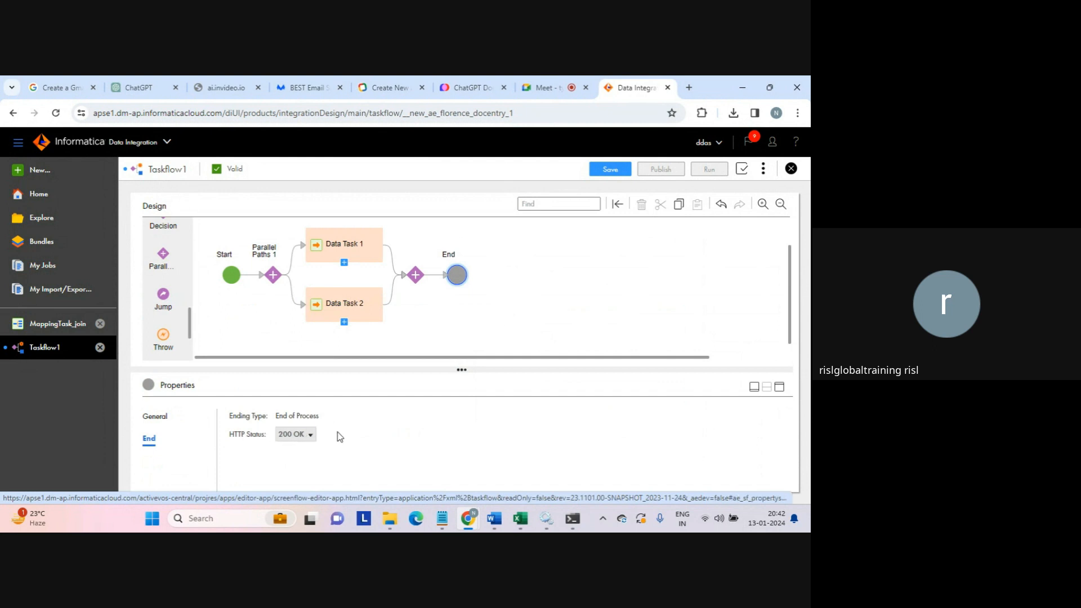
{"action": "left_click", "coordinate": [310, 437]}
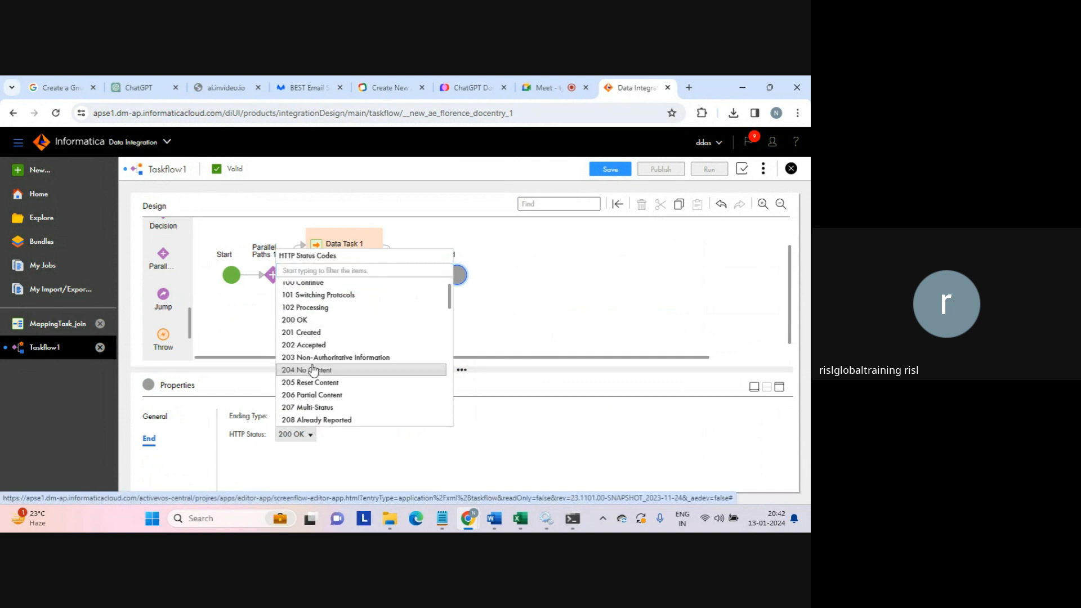
{"action": "left_click", "coordinate": [370, 443]}
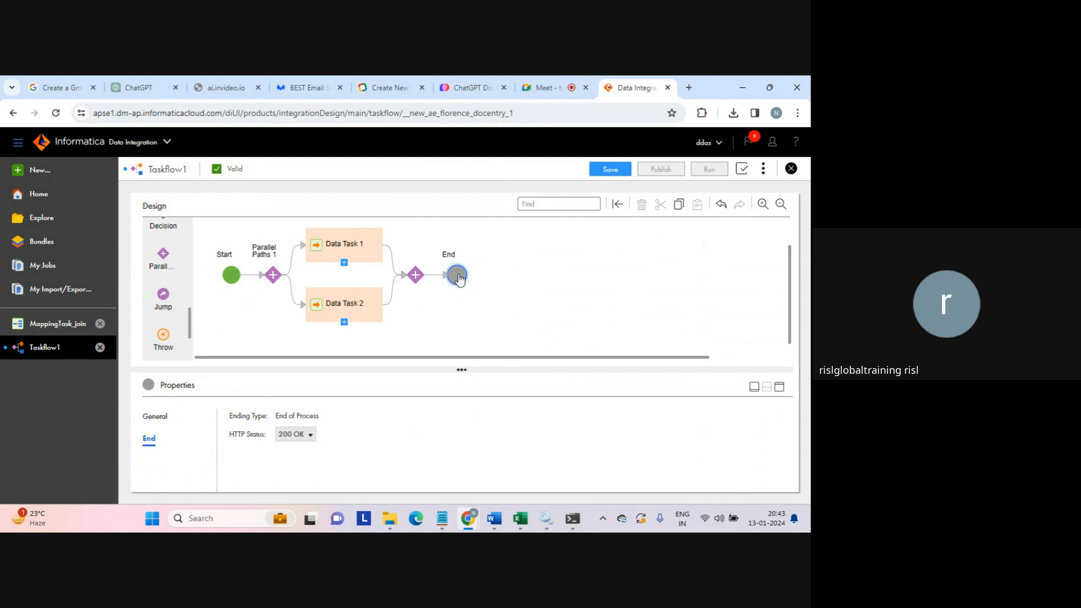
- Show Taskflow1's overall properties and save the taskflow
{"action": "left_click", "coordinate": [557, 275]}
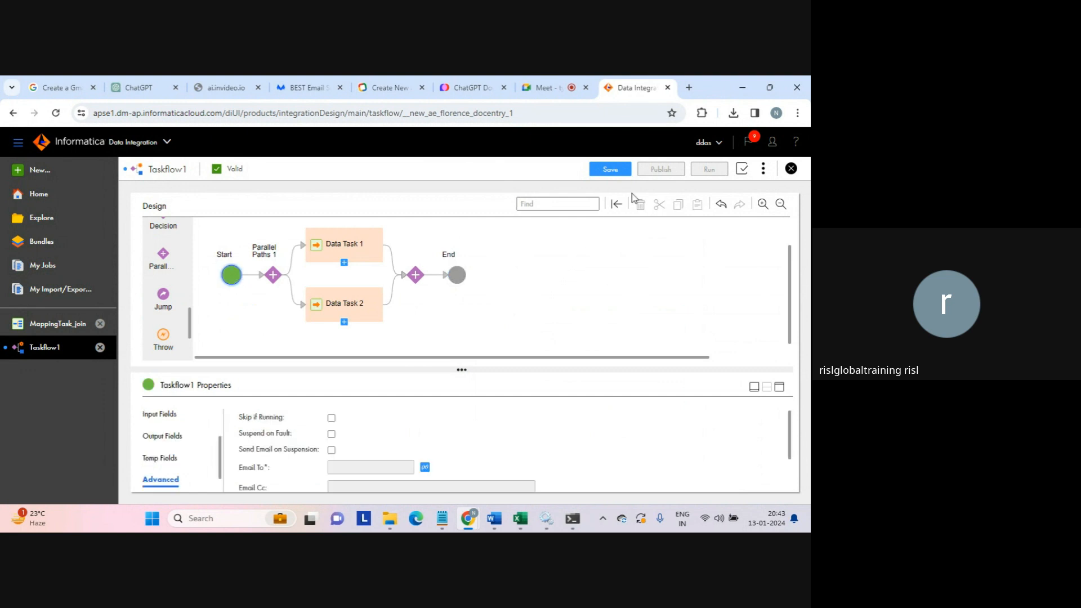
{"action": "left_click", "coordinate": [613, 171]}
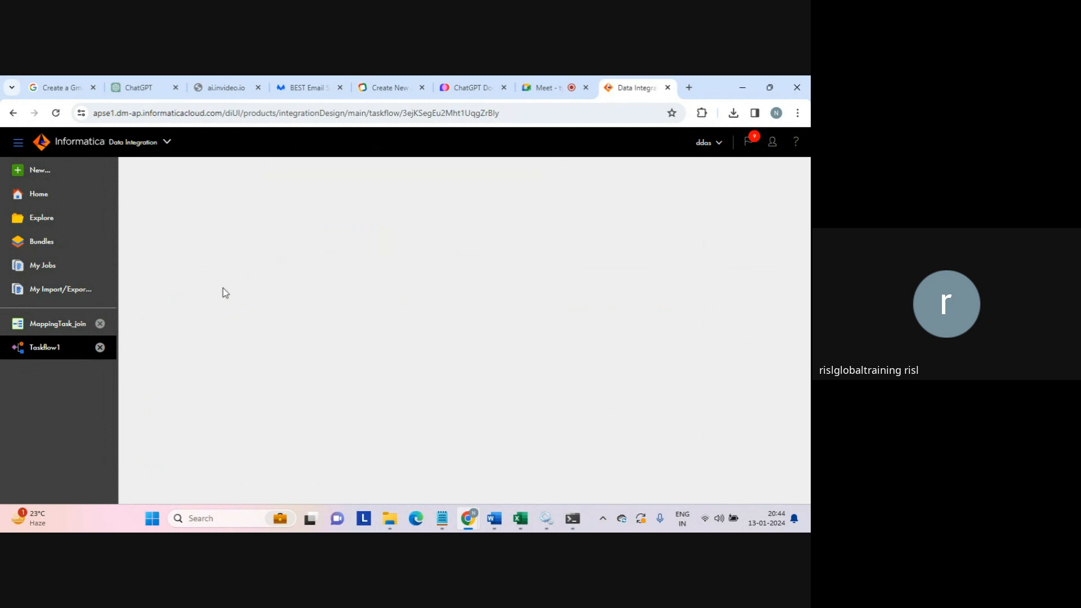
{"action": "left_click", "coordinate": [40, 267]}
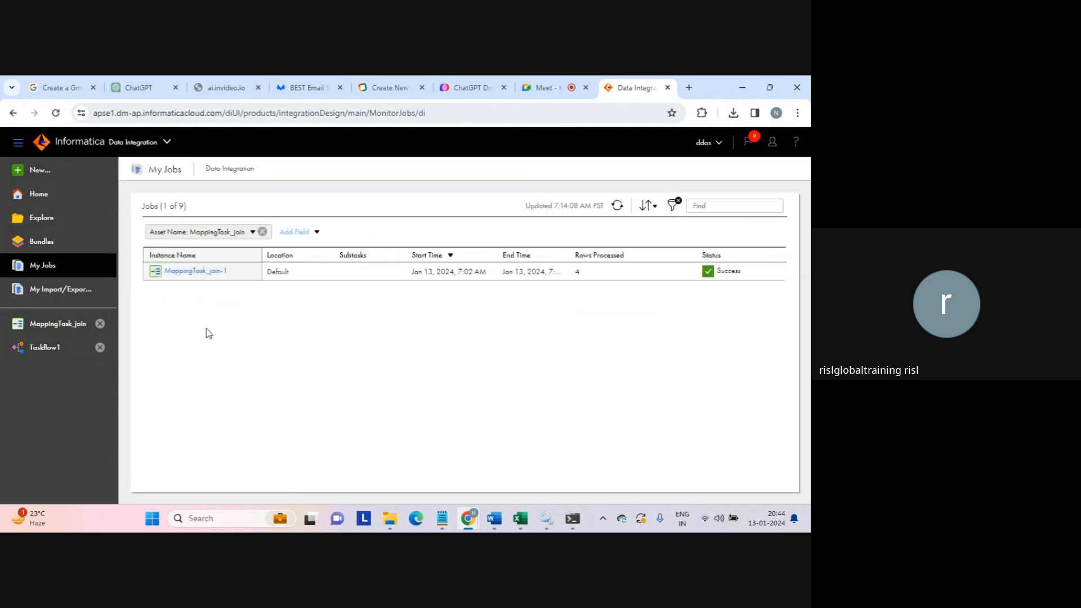
{"action": "left_click", "coordinate": [262, 232]}
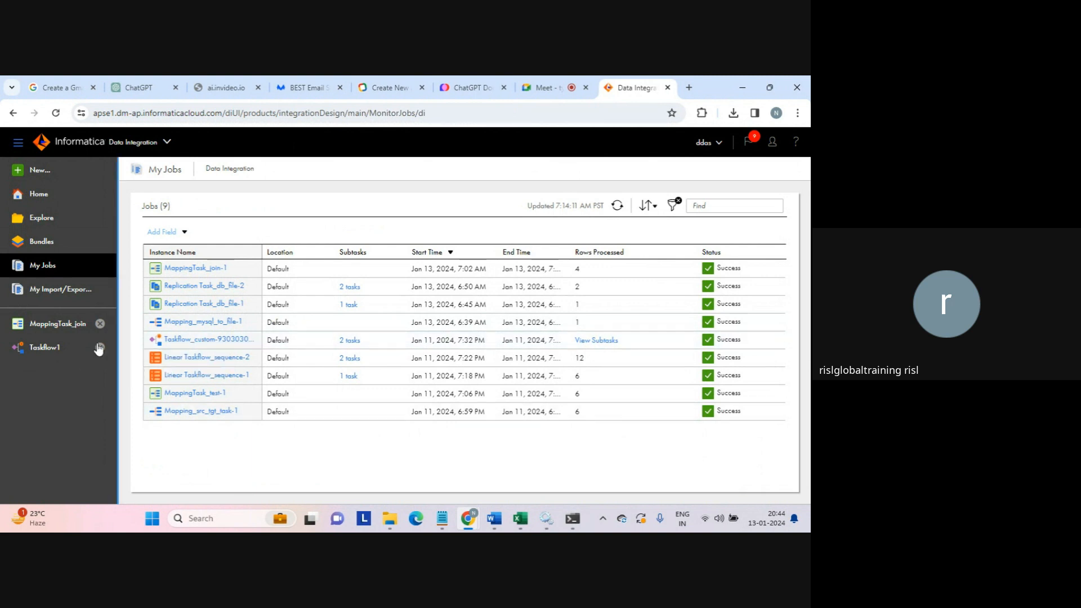
{"action": "left_click", "coordinate": [40, 347]}
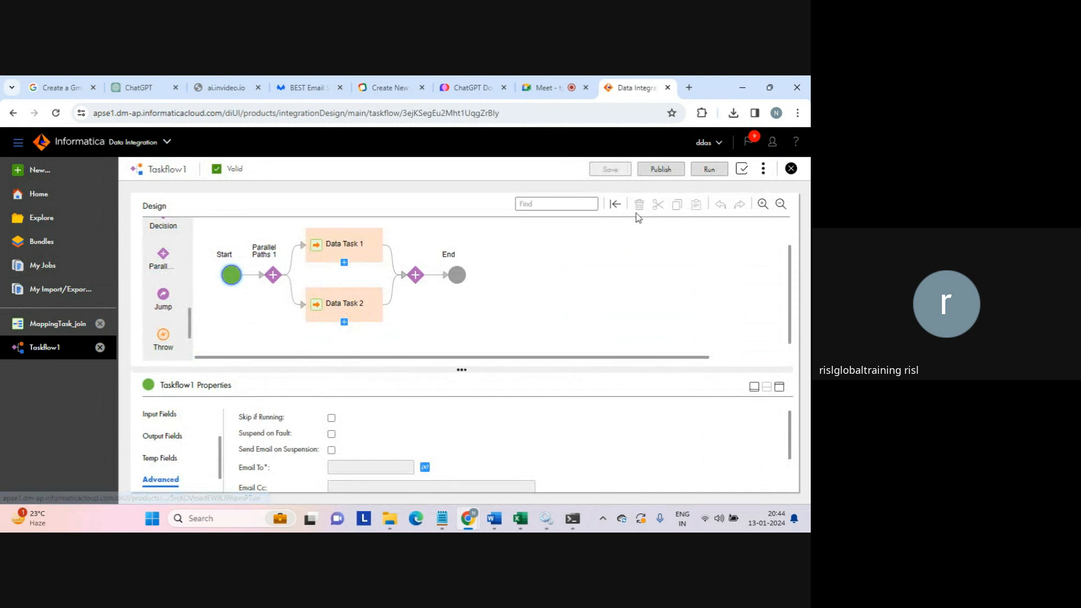
- Publish and run Taskflow1, then find its Suspended 2-task run in My Jobs
{"action": "left_click", "coordinate": [765, 171]}
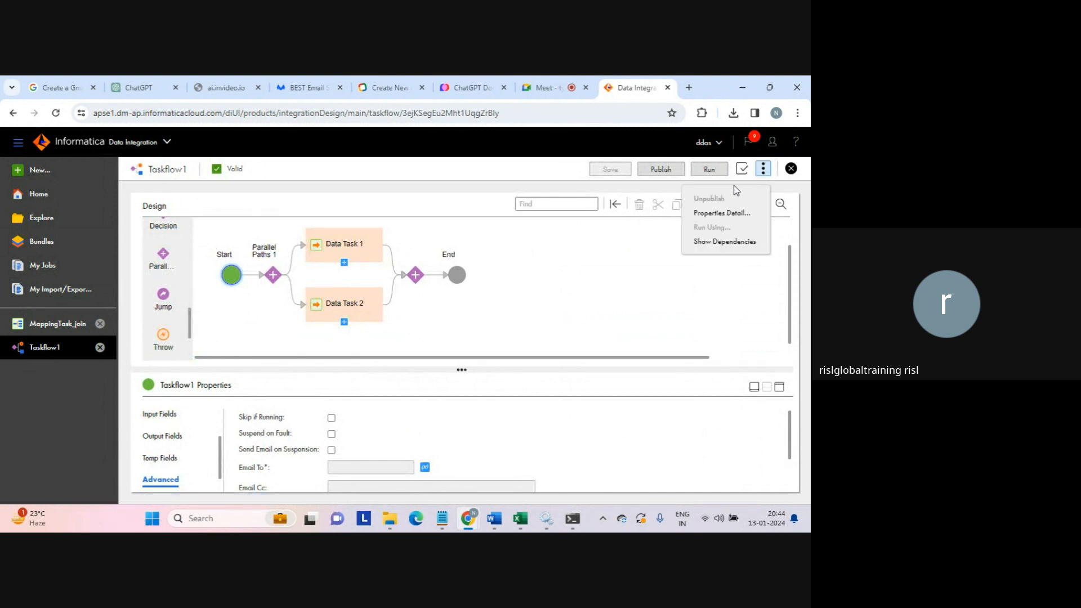
{"action": "left_click", "coordinate": [659, 169]}
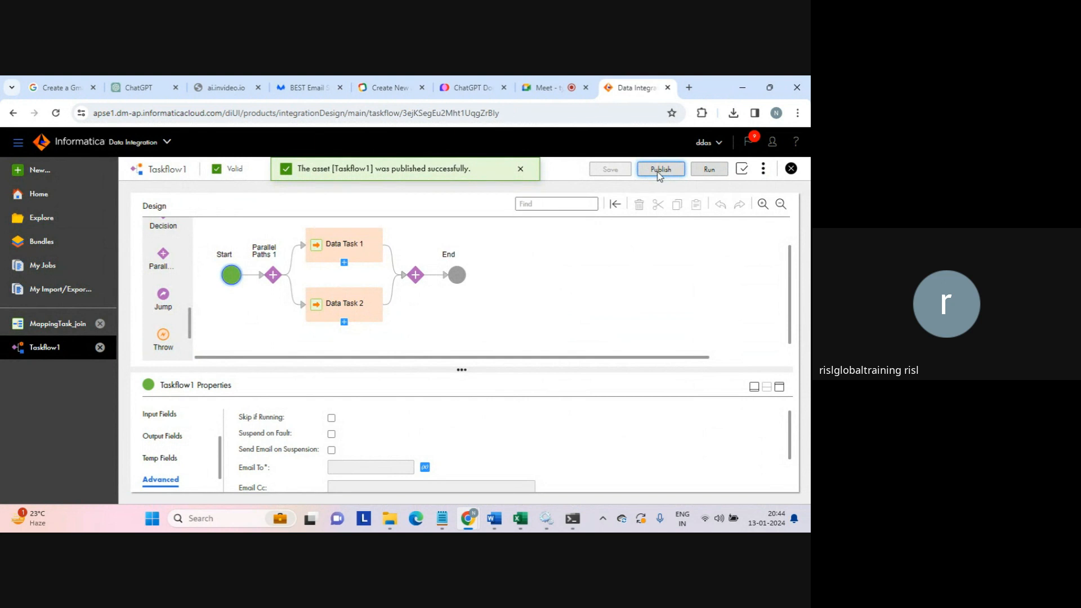
{"action": "left_click", "coordinate": [710, 169]}
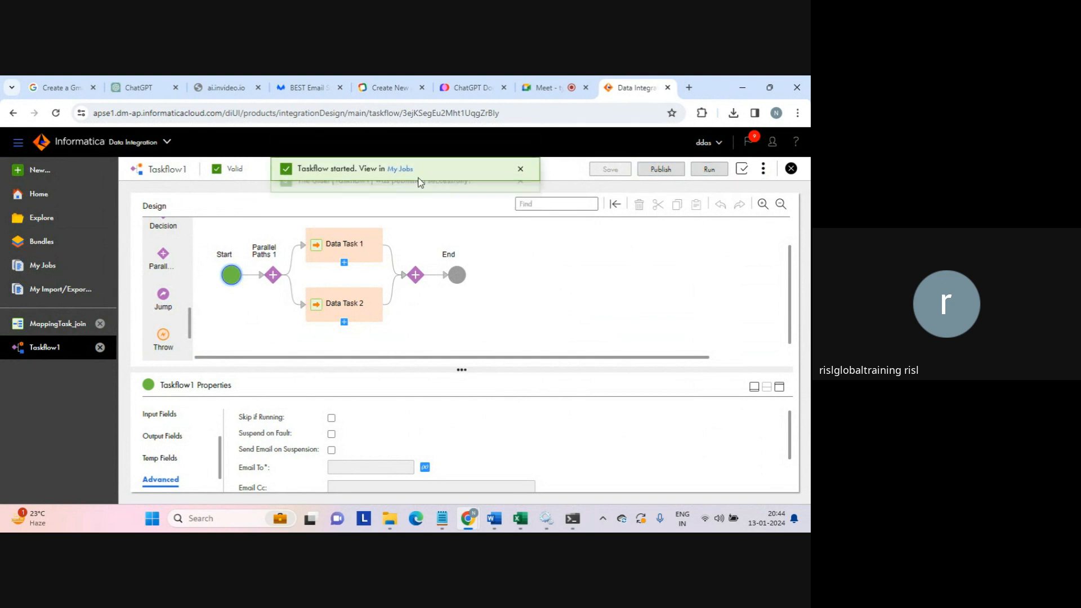
{"action": "left_click", "coordinate": [395, 169]}
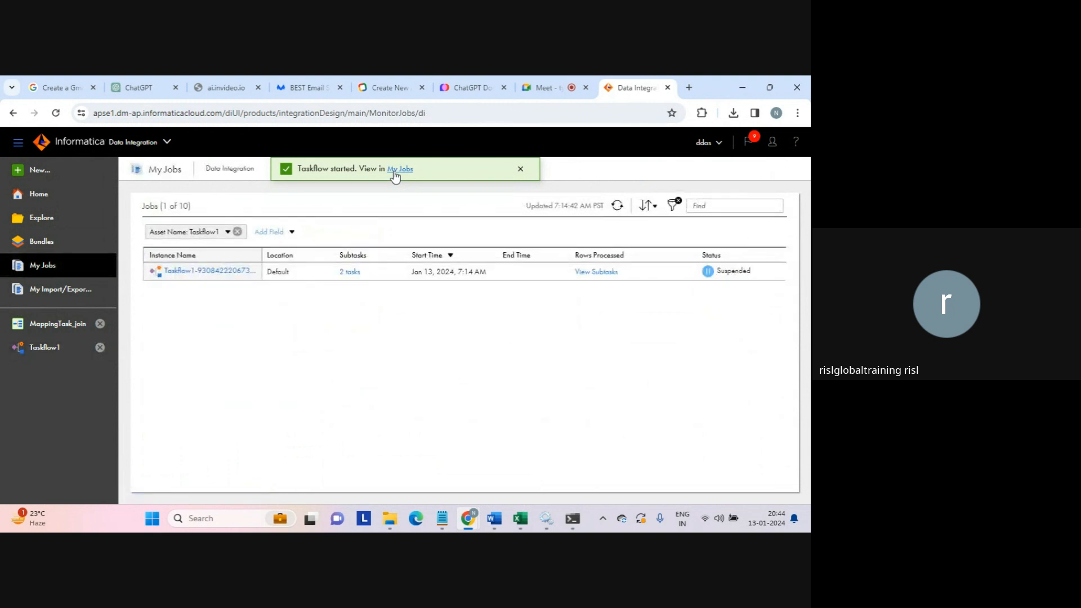
- Open the Taskflow1 run's two subtasks and refresh until MappingTask_join-2 succeeds with 4 rows
{"action": "left_click", "coordinate": [353, 274]}
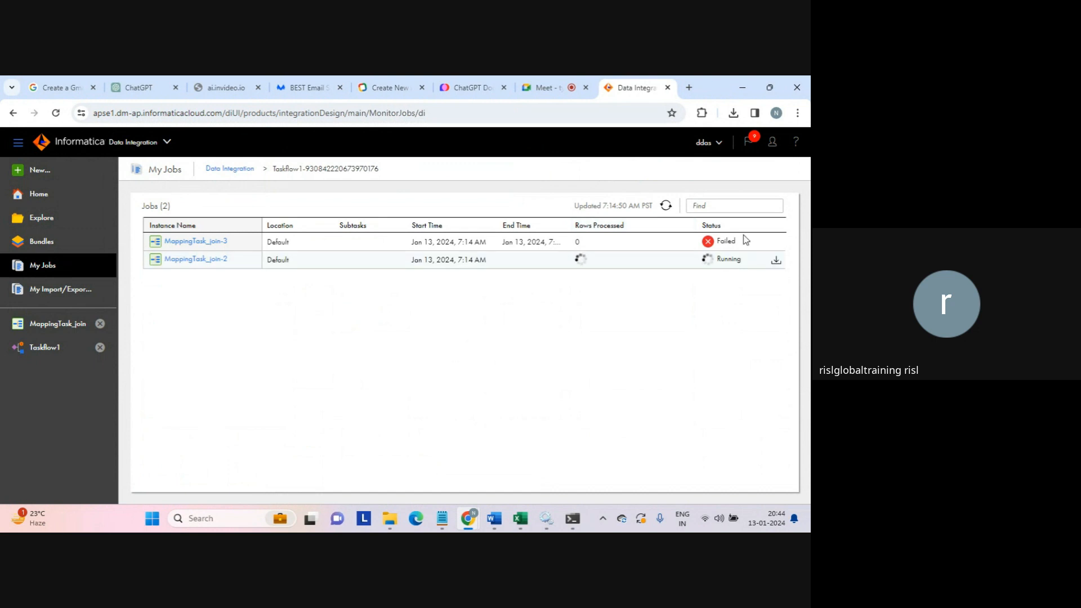
{"action": "mouse_move", "coordinate": [727, 244]}
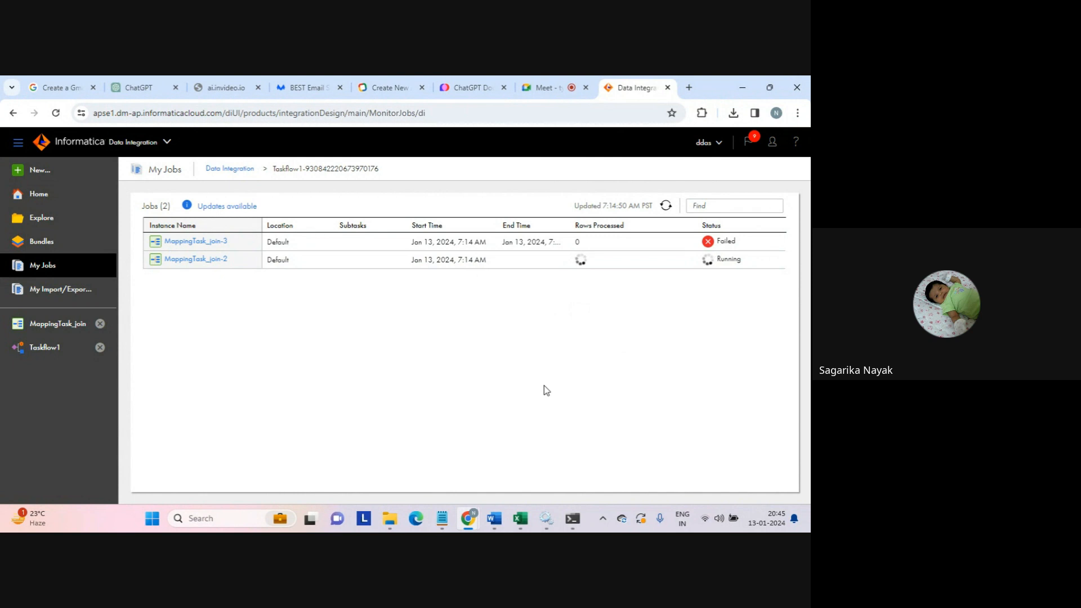
{"action": "key", "text": "XF86AudioRaiseVolume"}
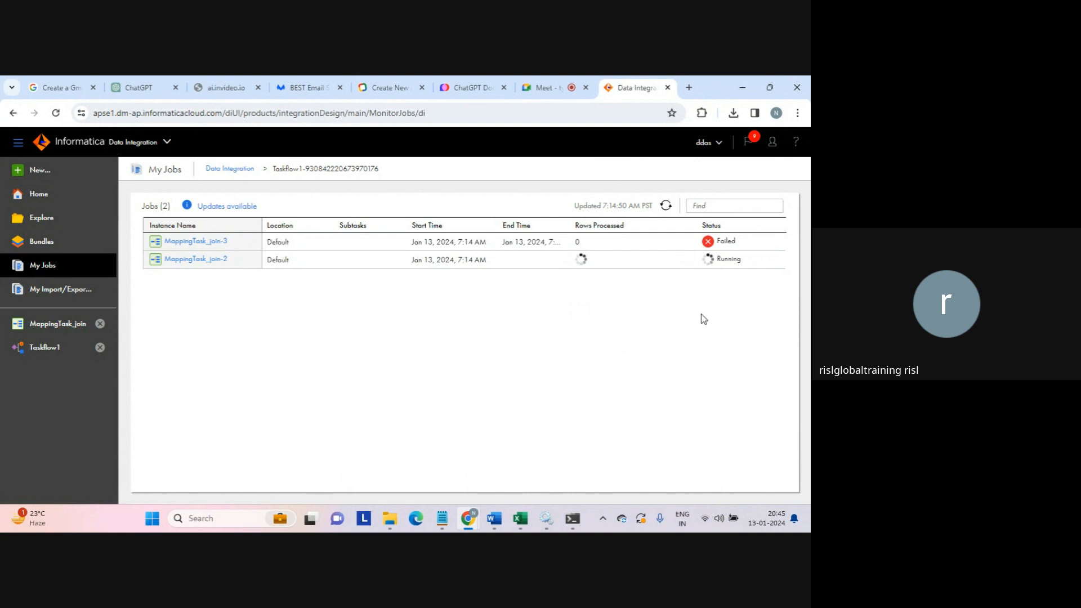
{"action": "mouse_move", "coordinate": [727, 245]}
{"action": "left_click", "coordinate": [665, 206]}
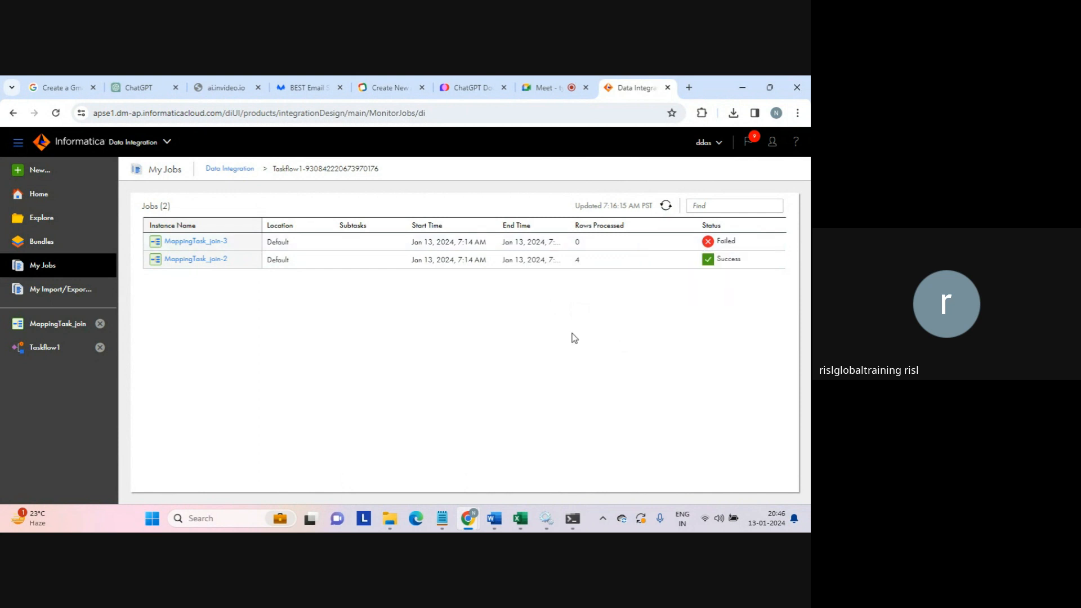
- Read the error details of the failed MappingTask_join-3 job, then close them
{"action": "left_click", "coordinate": [209, 242]}
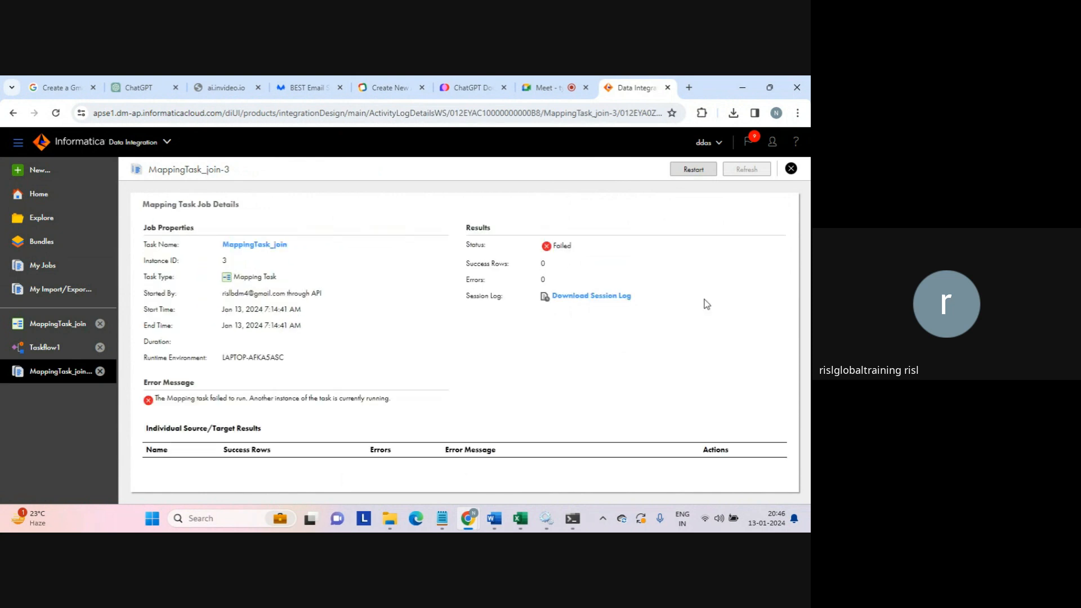
{"action": "scroll", "coordinate": [434, 344], "scroll_direction": "down", "scroll_amount": 1}
{"action": "left_click_drag", "start_coordinate": [306, 381], "coordinate": [420, 382]}
{"action": "left_click", "coordinate": [434, 383]}
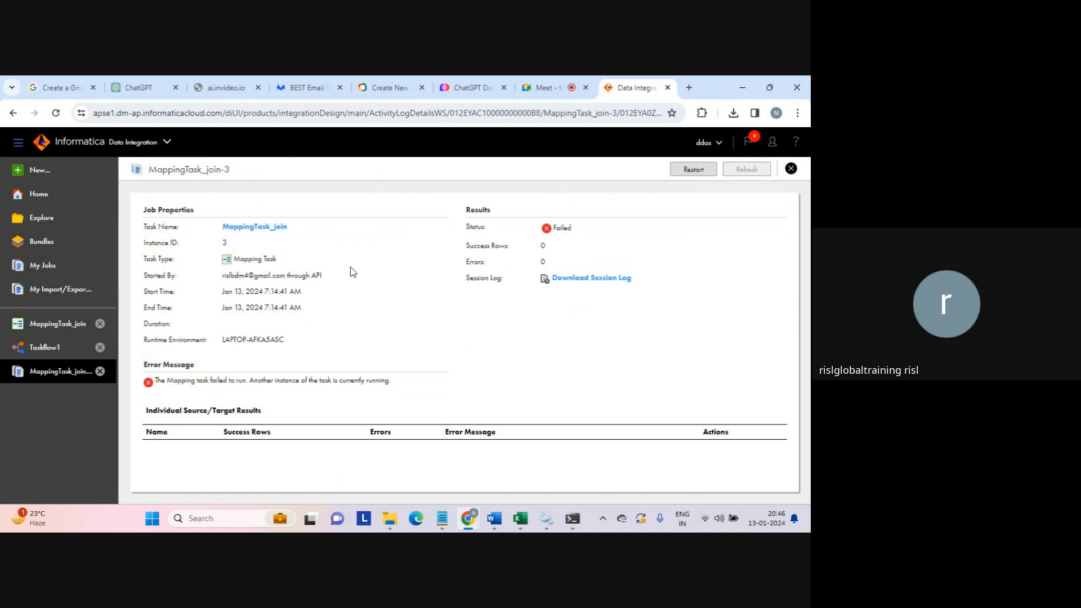
{"action": "left_click_drag", "start_coordinate": [301, 233], "coordinate": [222, 228]}
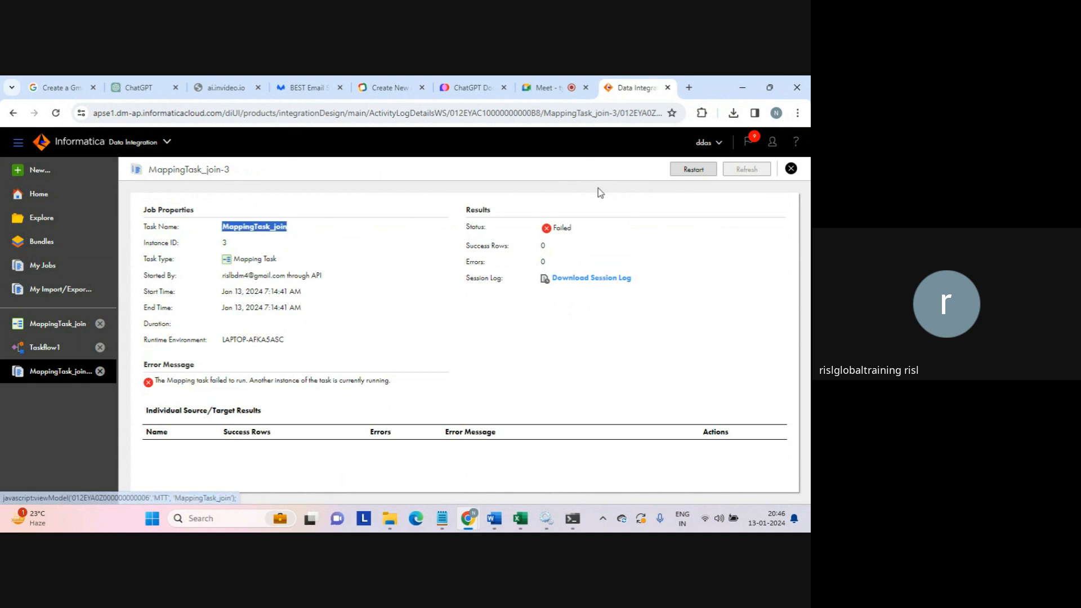
{"action": "left_click", "coordinate": [791, 169]}
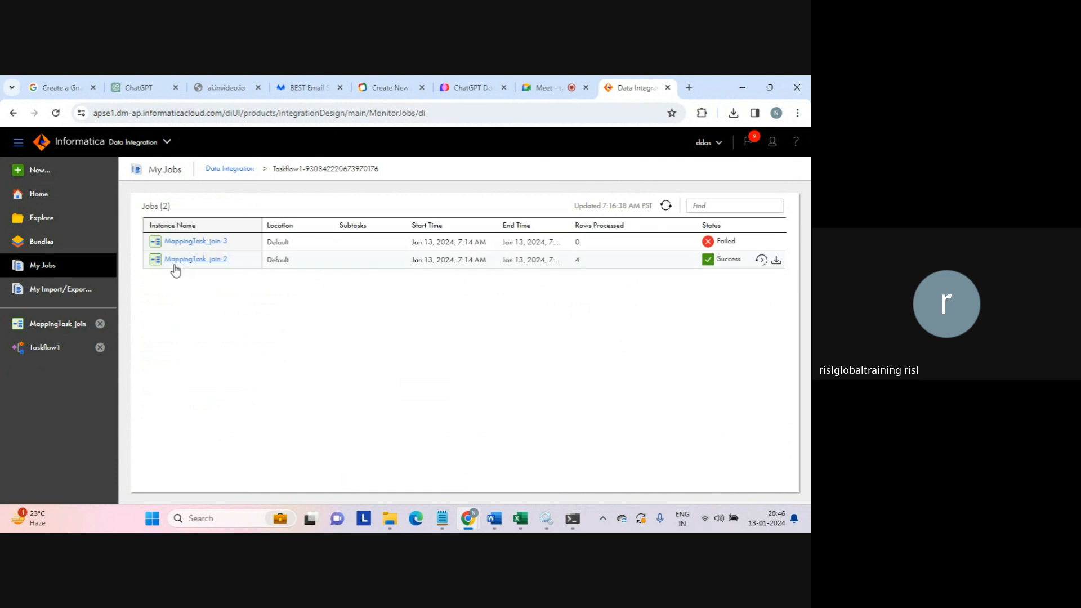
- Review the successful MappingTask_join-2 job, then reopen the Taskflow1 design
{"action": "left_click", "coordinate": [188, 263]}
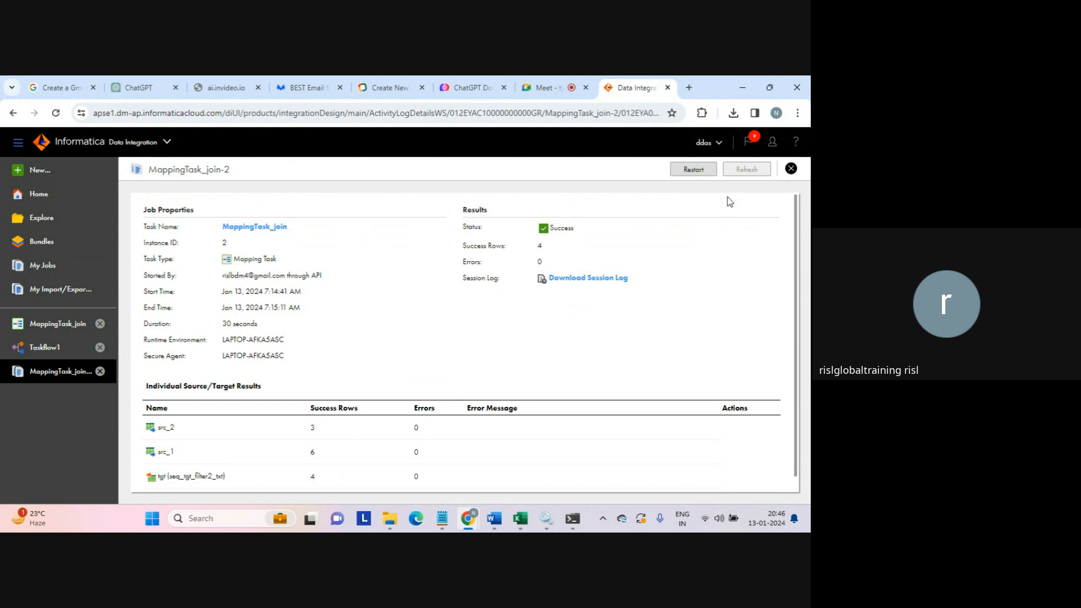
{"action": "left_click", "coordinate": [791, 169]}
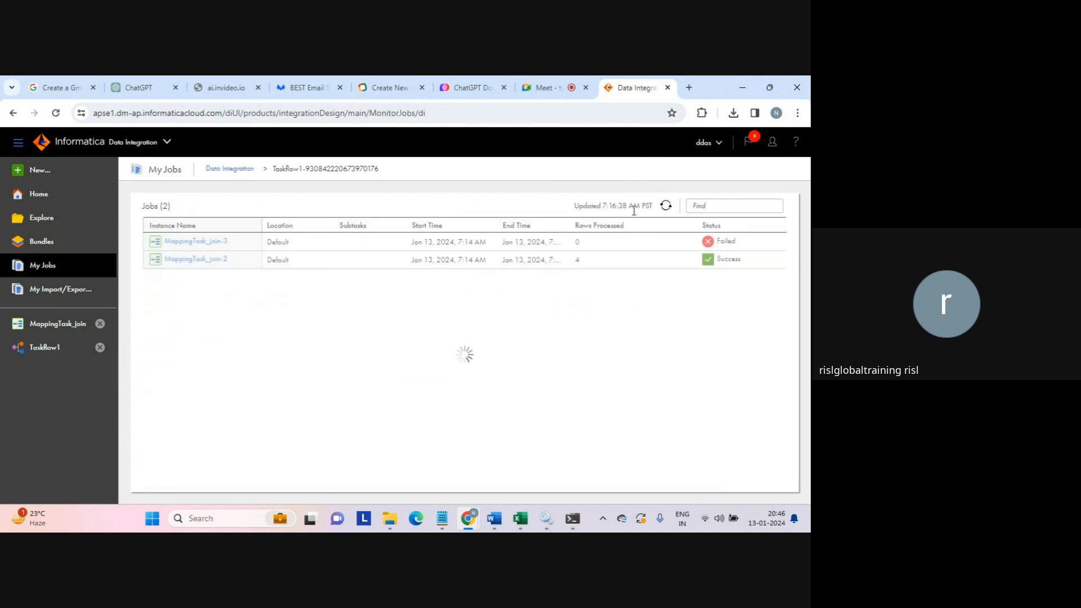
{"action": "left_click", "coordinate": [35, 347]}
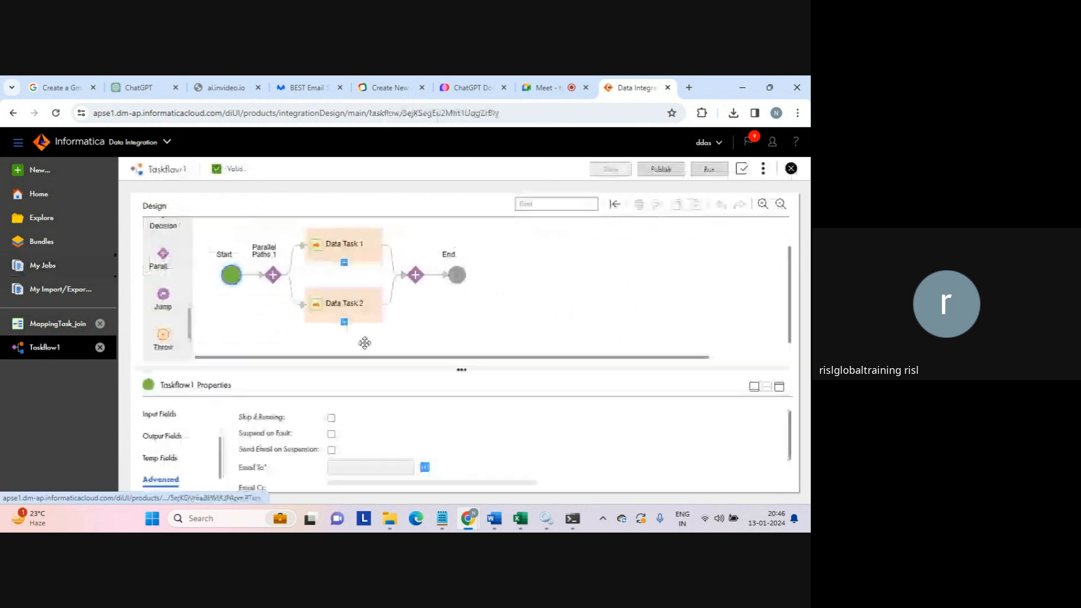
- Check which mapping task Data Task 1 runs in its expanded properties panel
{"action": "left_click", "coordinate": [372, 257]}
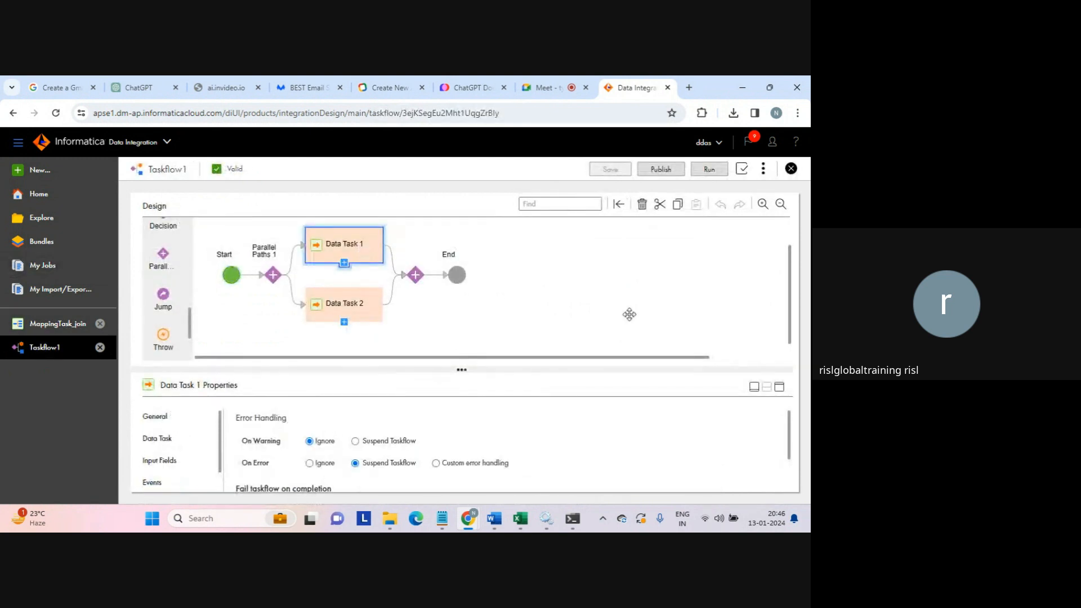
{"action": "left_click", "coordinate": [779, 387]}
{"action": "left_click", "coordinate": [171, 302]}
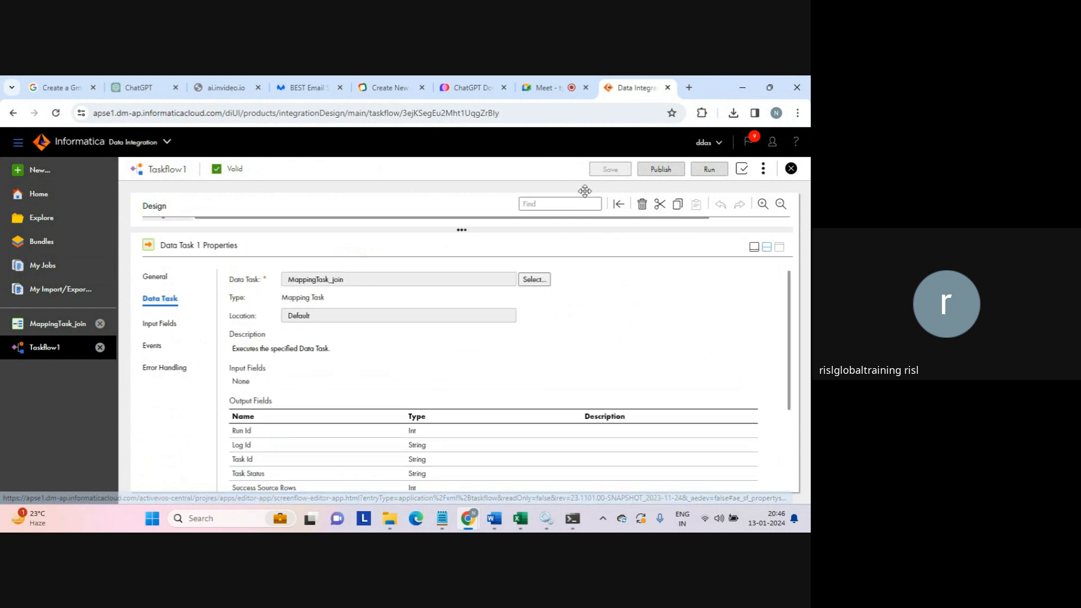
{"action": "left_click", "coordinate": [767, 247]}
- Assign MappingTask_test to Data Task 2 and save Taskflow1
{"action": "left_click", "coordinate": [338, 307]}
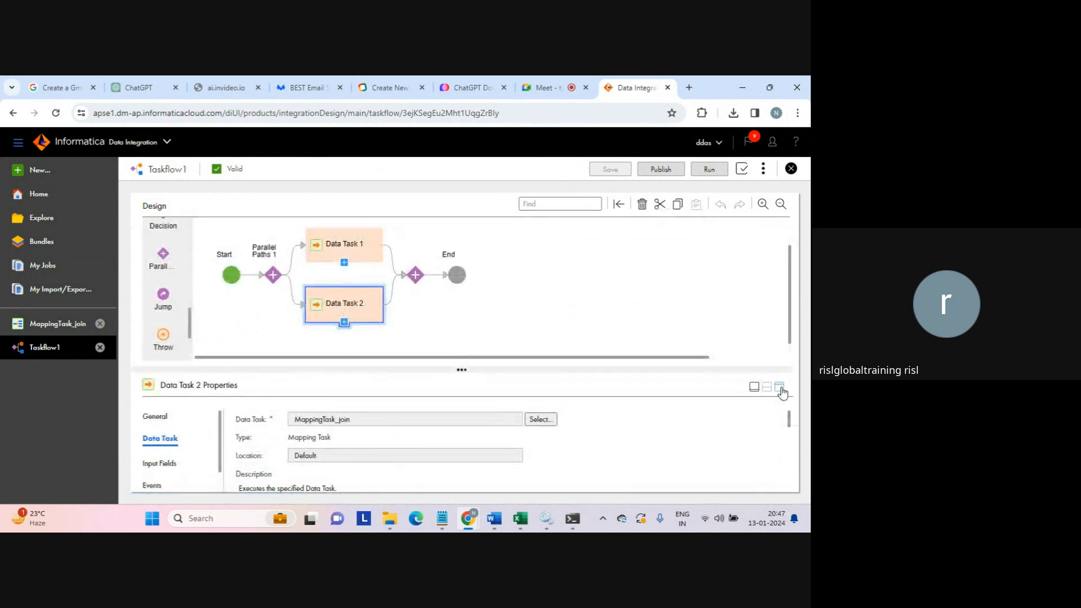
{"action": "left_click", "coordinate": [779, 387]}
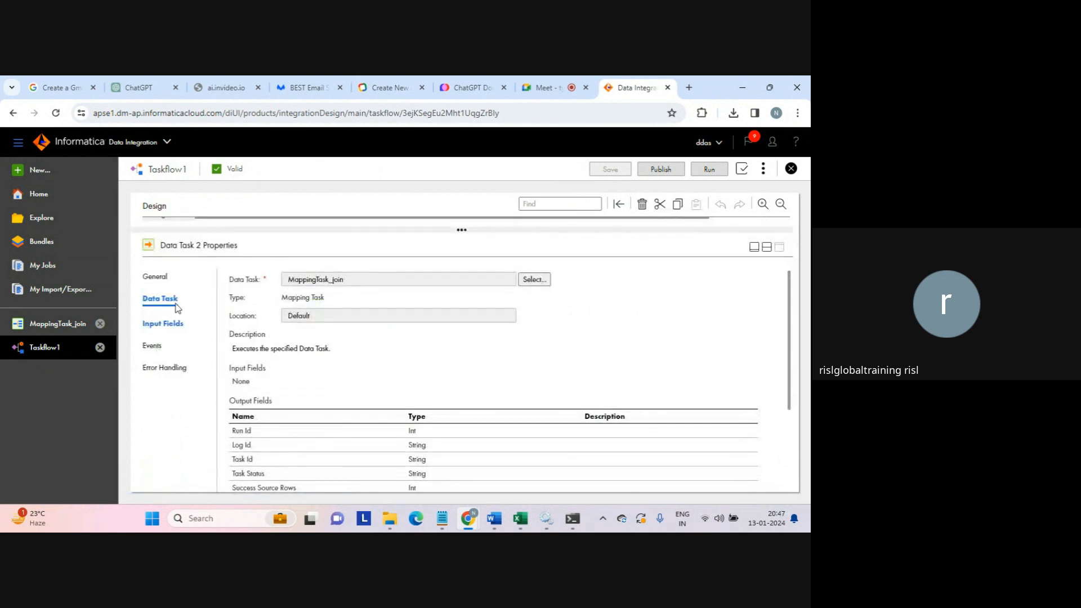
{"action": "left_click", "coordinate": [538, 281]}
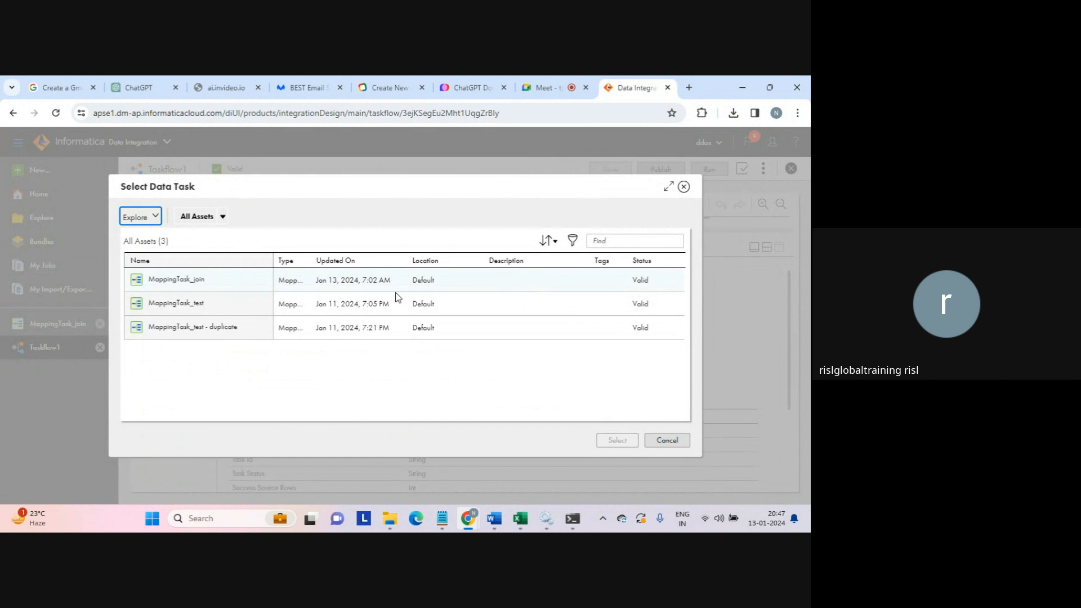
{"action": "left_click", "coordinate": [181, 304]}
{"action": "left_click", "coordinate": [619, 441]}
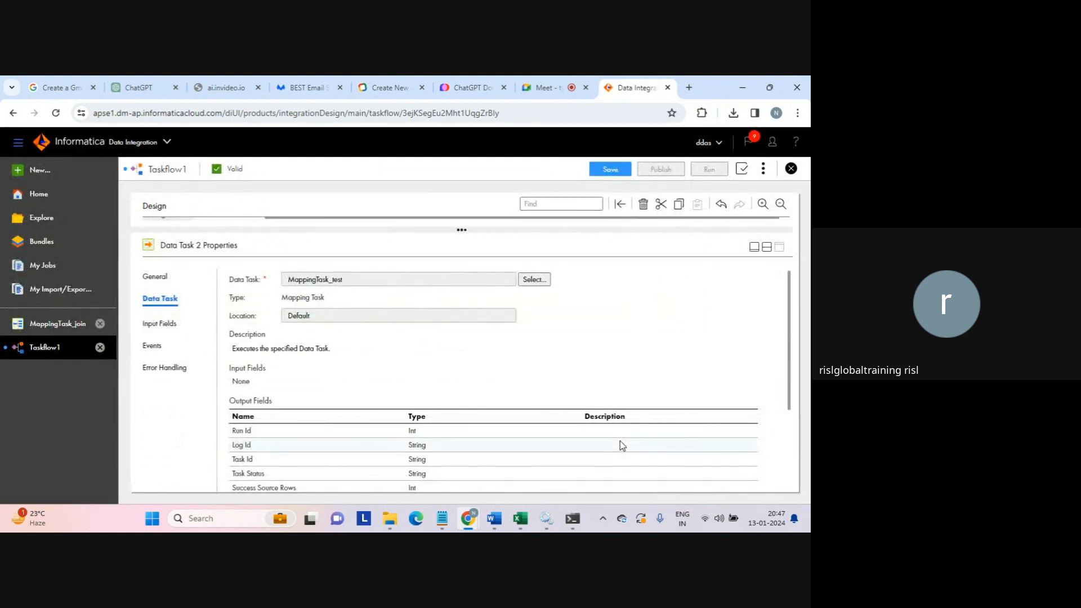
{"action": "left_click", "coordinate": [767, 248]}
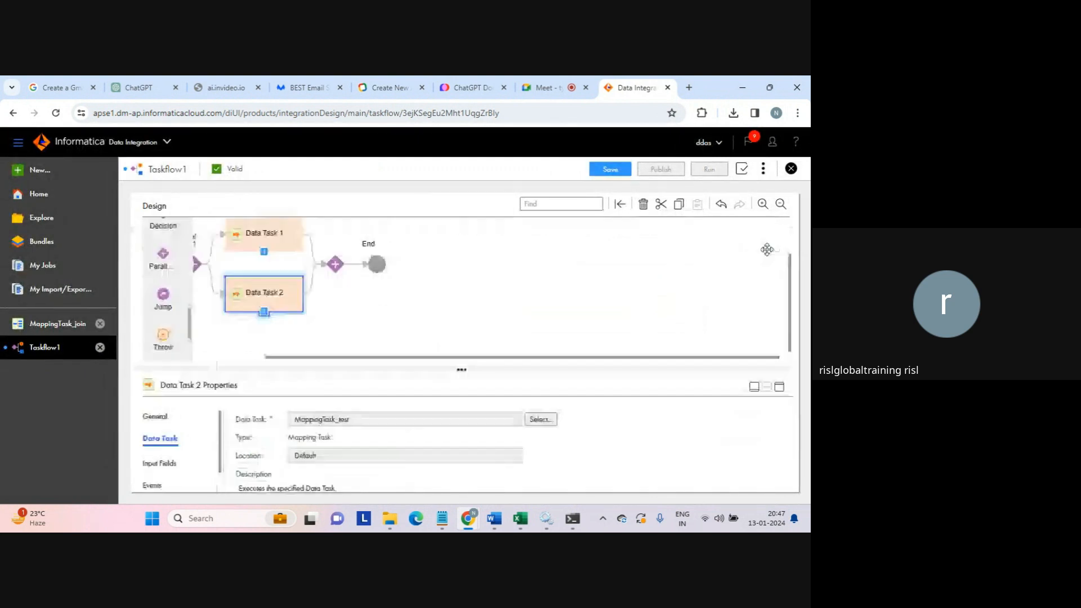
{"action": "left_click", "coordinate": [611, 170]}
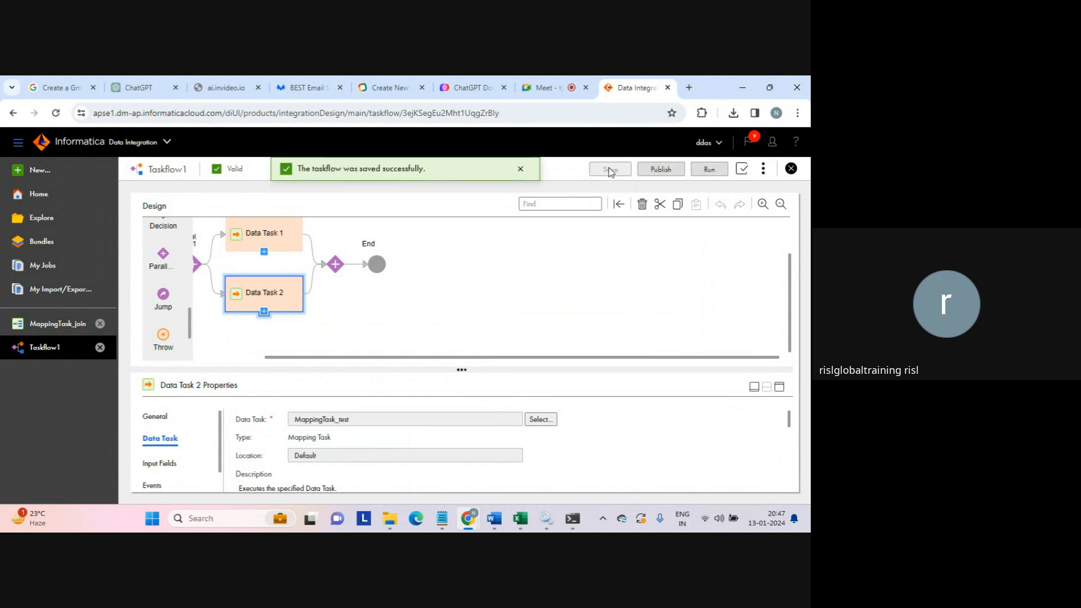
- Run Taskflow1 and watch its new run in My Jobs, filtered to Taskflow1
{"action": "left_click", "coordinate": [709, 170]}
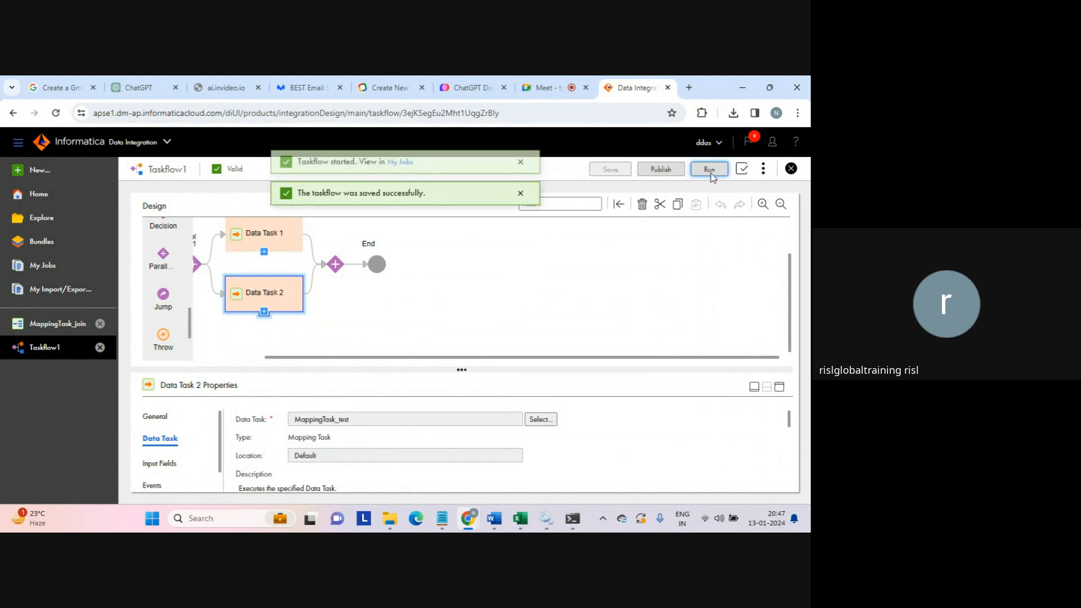
{"action": "left_click", "coordinate": [399, 170]}
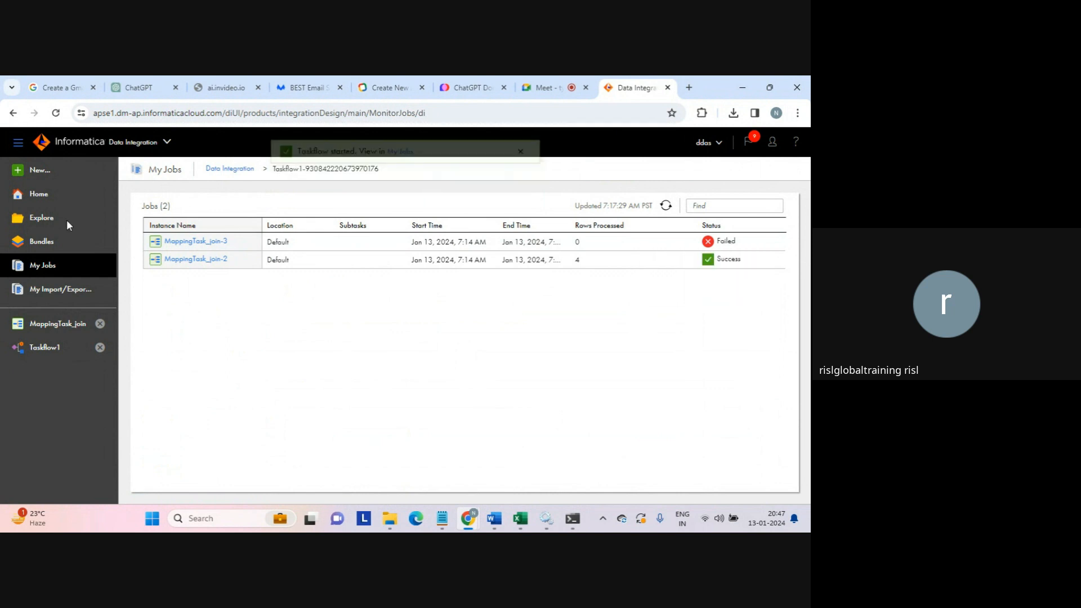
{"action": "left_click", "coordinate": [236, 175]}
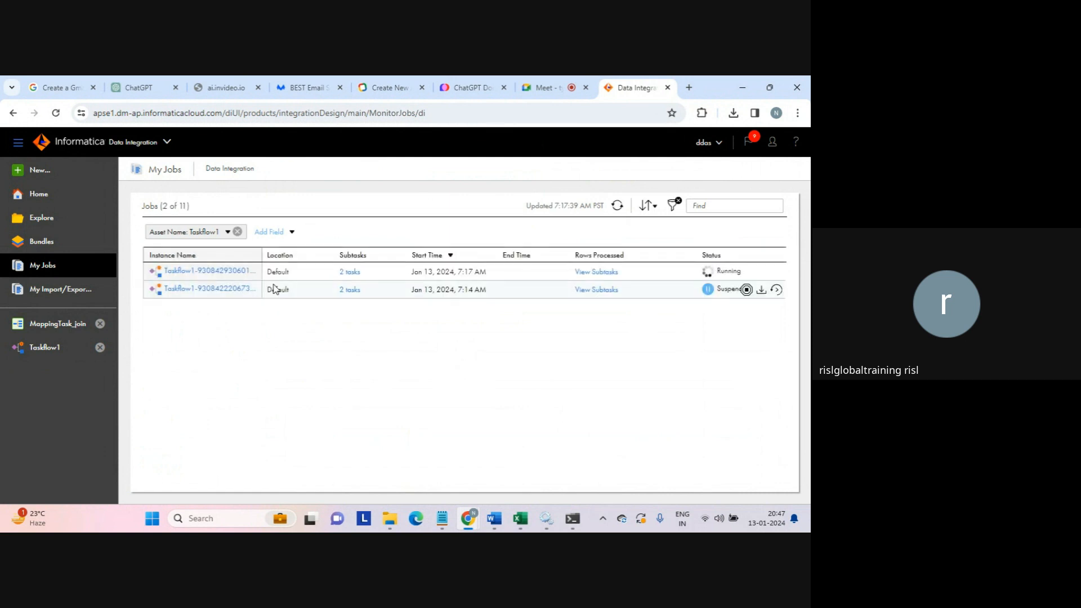
- Refresh the newest run's subtasks until MappingTask_test-5 (6 rows) and MappingTask_join-4 (4 rows) succeed
{"action": "left_click", "coordinate": [347, 272]}
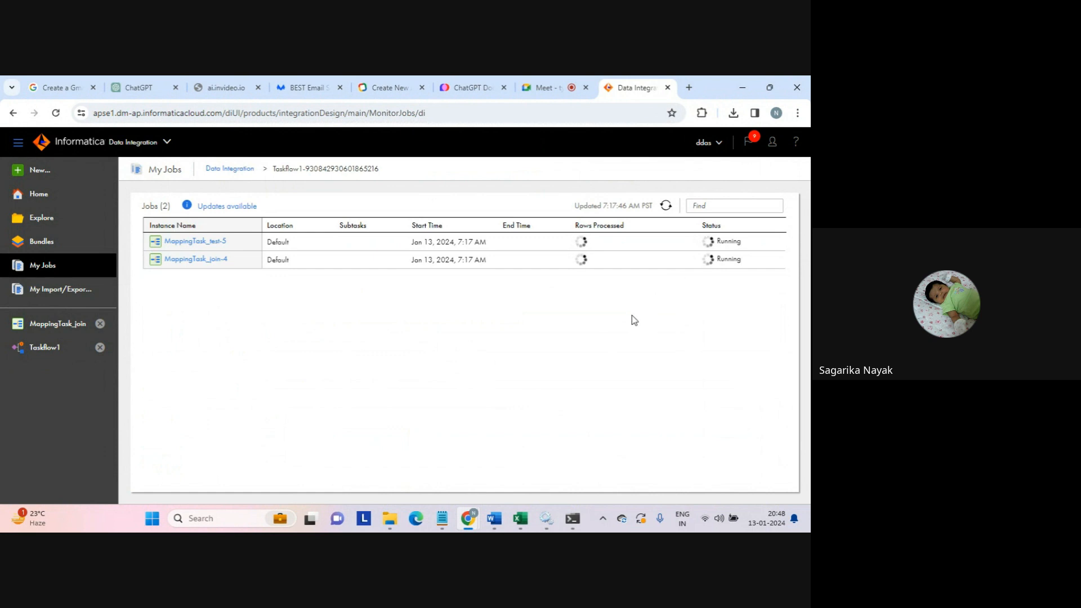
{"action": "left_click", "coordinate": [666, 206]}
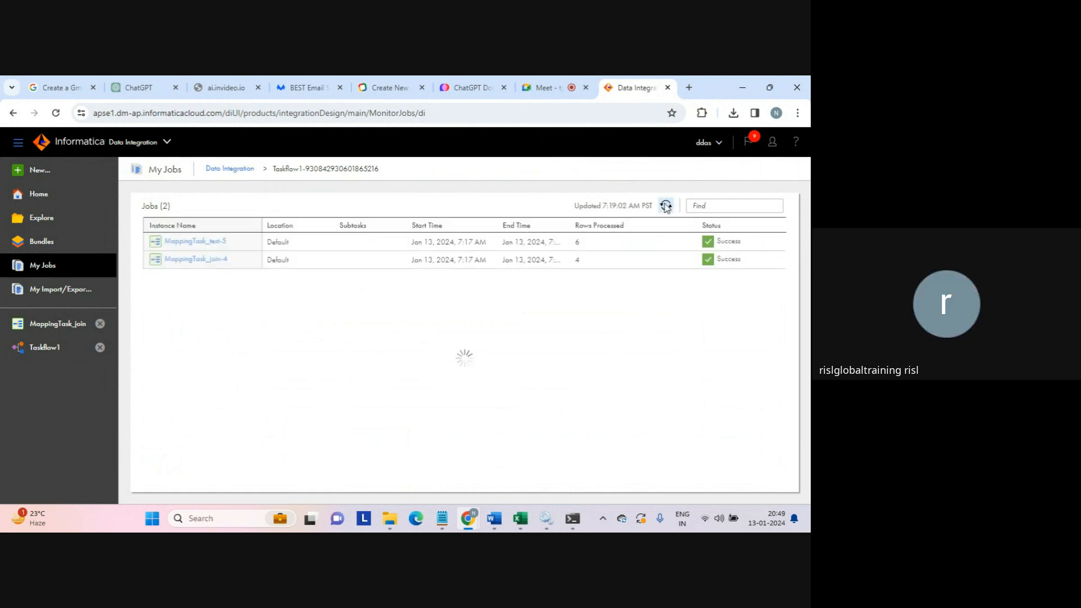
{"action": "double_click", "coordinate": [576, 244]}
{"action": "left_click", "coordinate": [571, 264]}
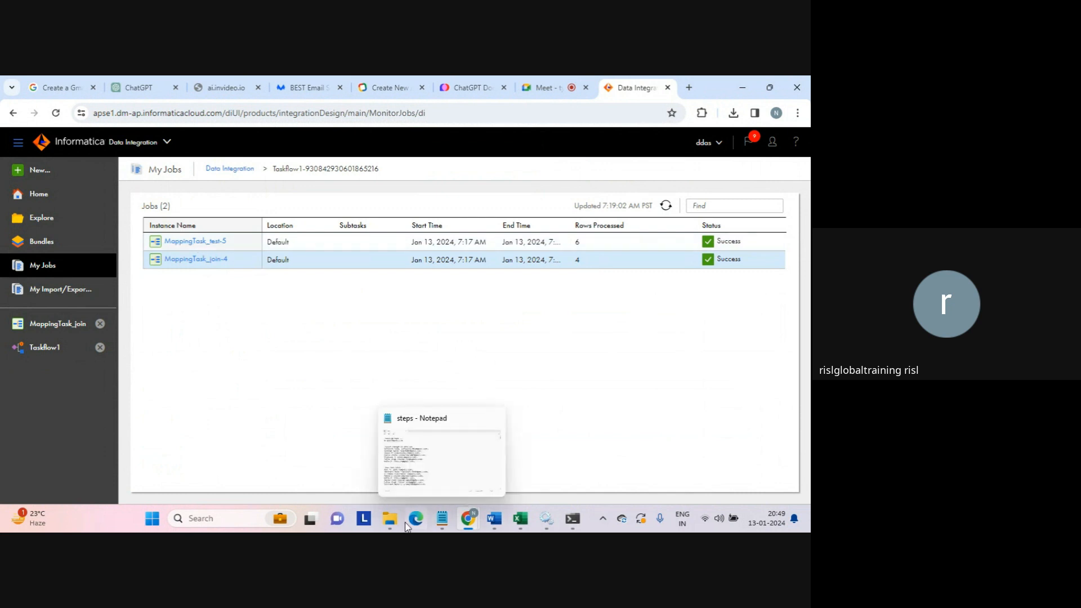
- Sort the target output folder by Date modified, newest first, and select seq_tgt_test_task
{"action": "mouse_move", "coordinate": [396, 527]}
{"action": "left_click", "coordinate": [435, 450]}
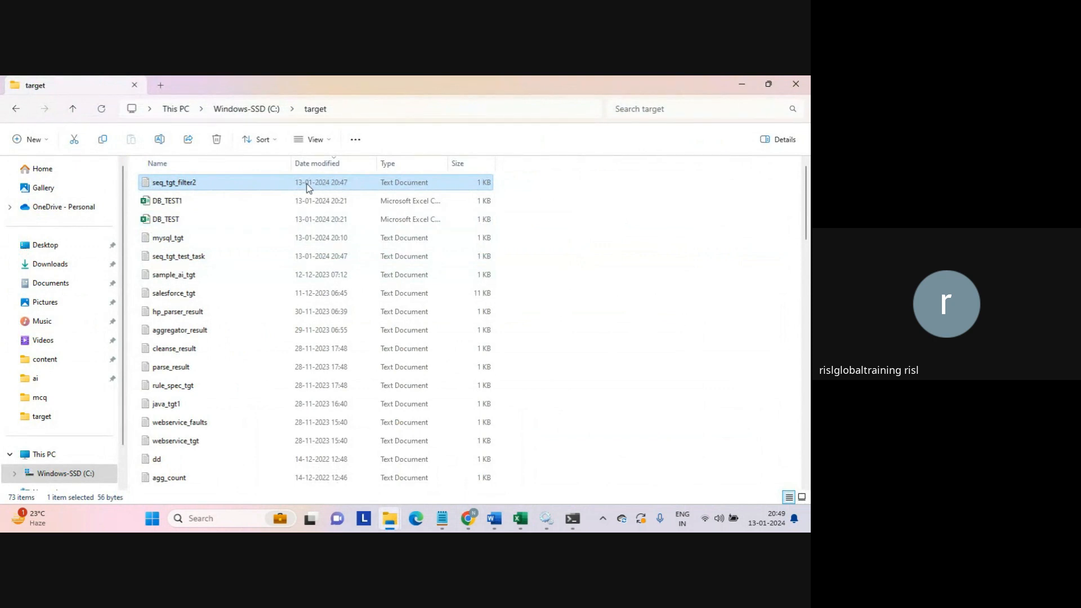
{"action": "left_click", "coordinate": [332, 164]}
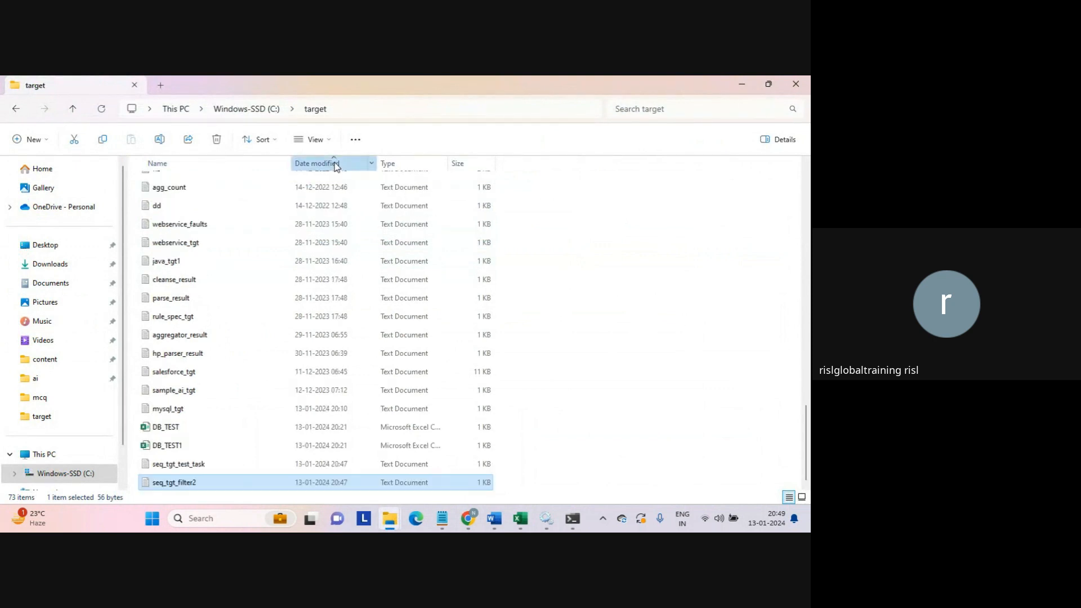
{"action": "left_click", "coordinate": [333, 163]}
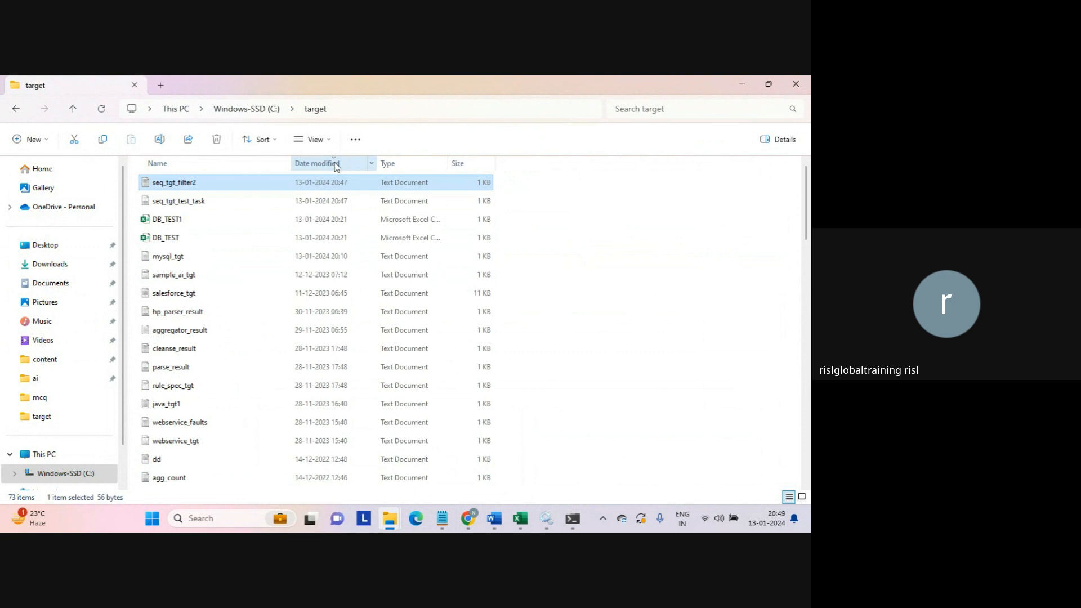
{"action": "left_click", "coordinate": [196, 203]}
- Review the rows of seq_tgt_test_task in Notepad, then close it
{"action": "double_click", "coordinate": [197, 203]}
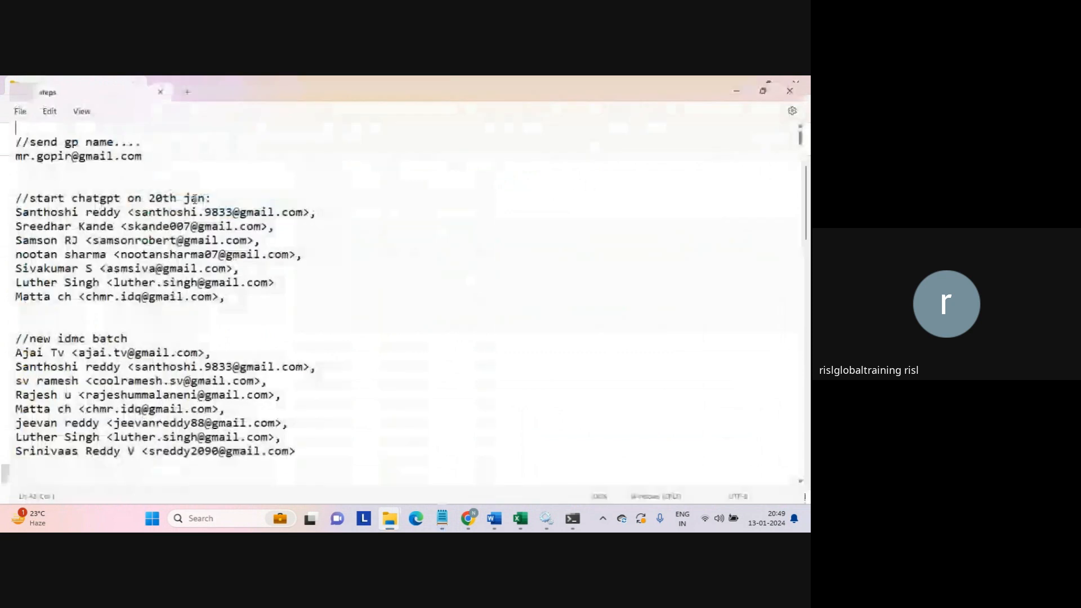
{"action": "left_click_drag", "start_coordinate": [130, 234], "coordinate": [14, 140]}
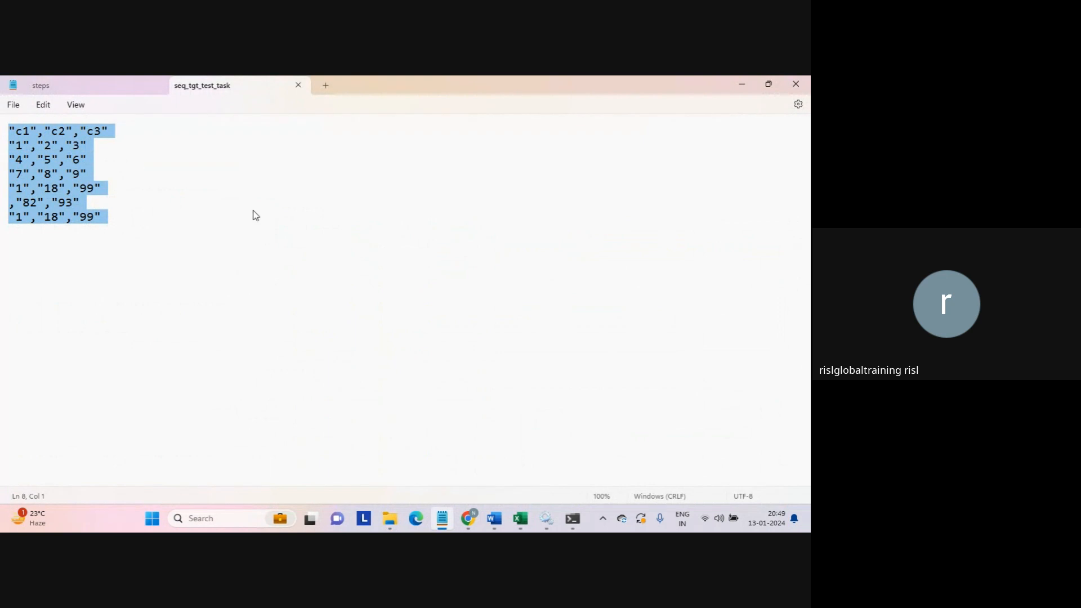
{"action": "left_click", "coordinate": [299, 85]}
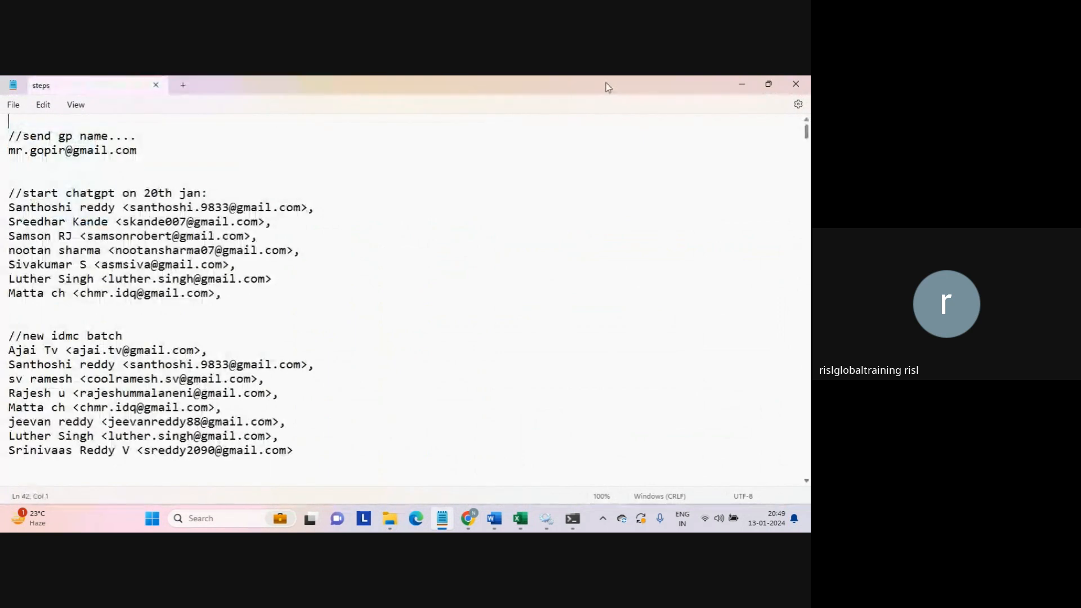
{"action": "left_click", "coordinate": [741, 84]}
- Review seq_tgt_filter2's columns c1,c2,c3 and four rows in Notepad, then close it
{"action": "left_click", "coordinate": [202, 166]}
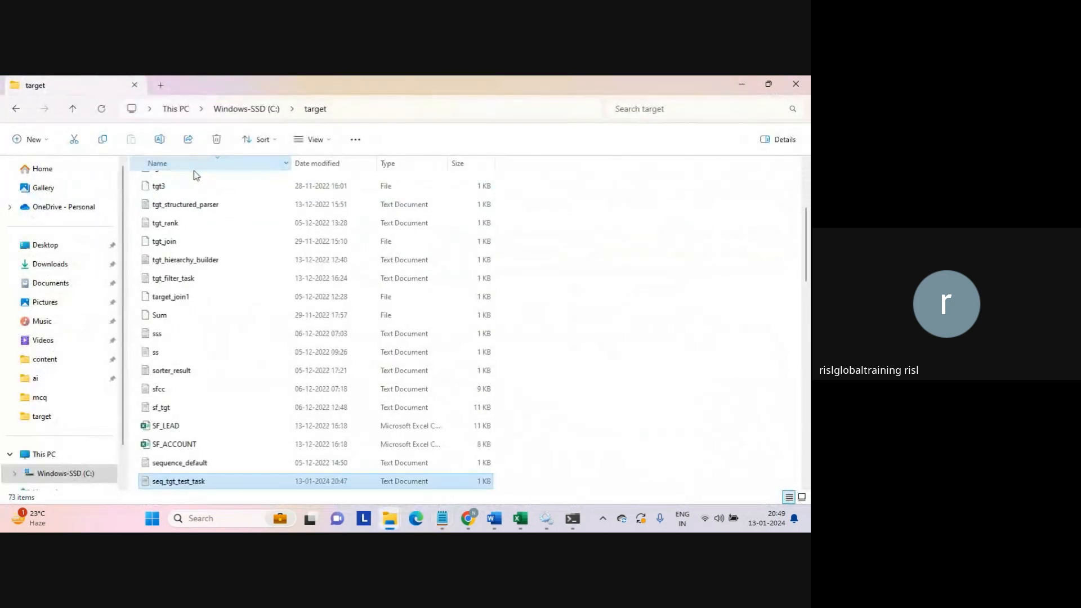
{"action": "left_click", "coordinate": [323, 166]}
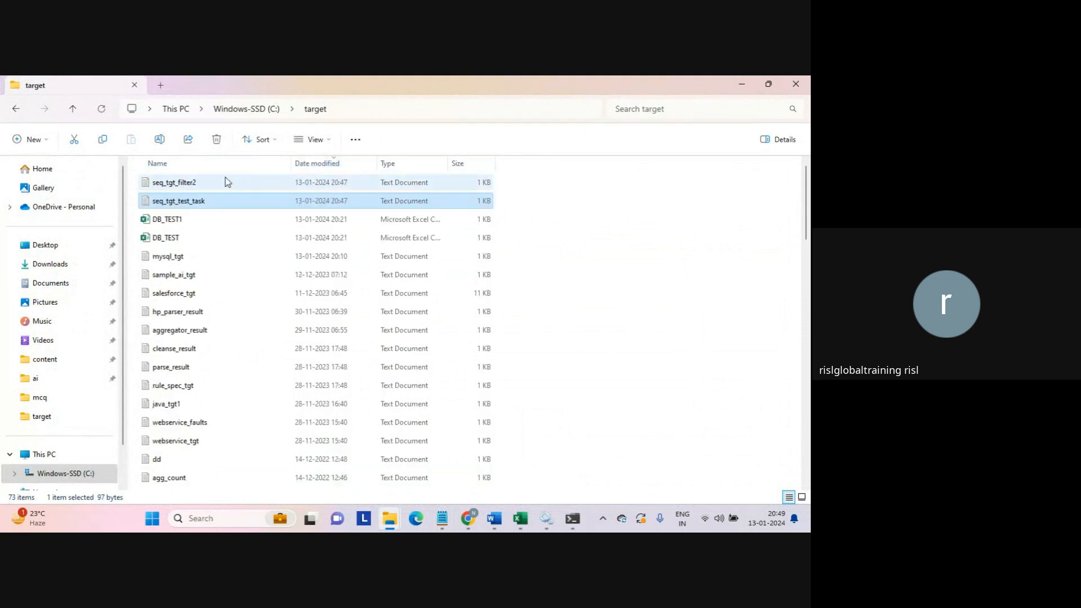
{"action": "double_click", "coordinate": [205, 186]}
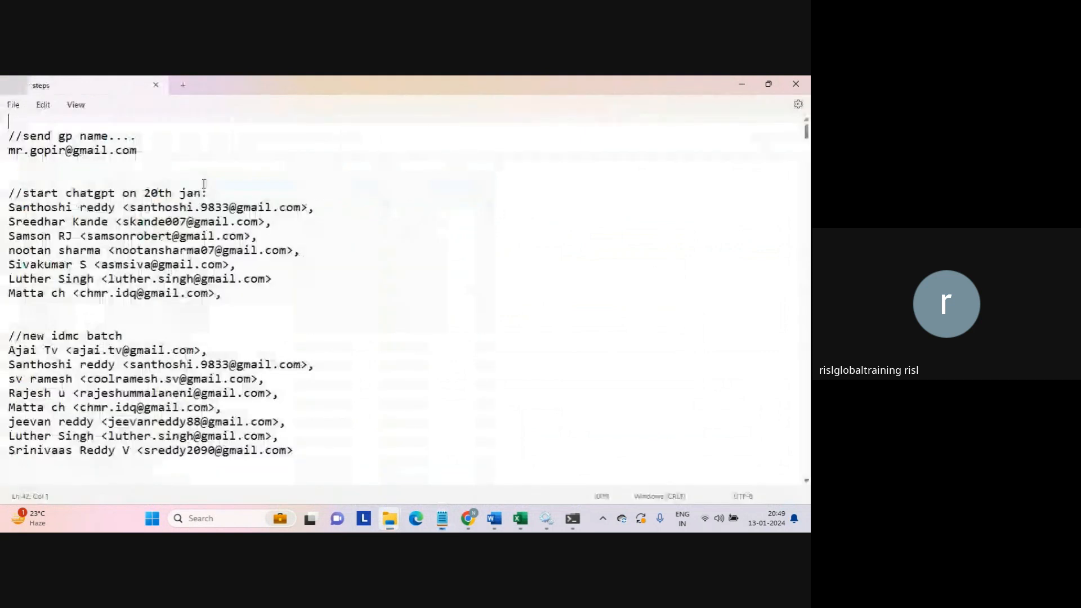
{"action": "left_click_drag", "start_coordinate": [134, 206], "coordinate": [5, 133]}
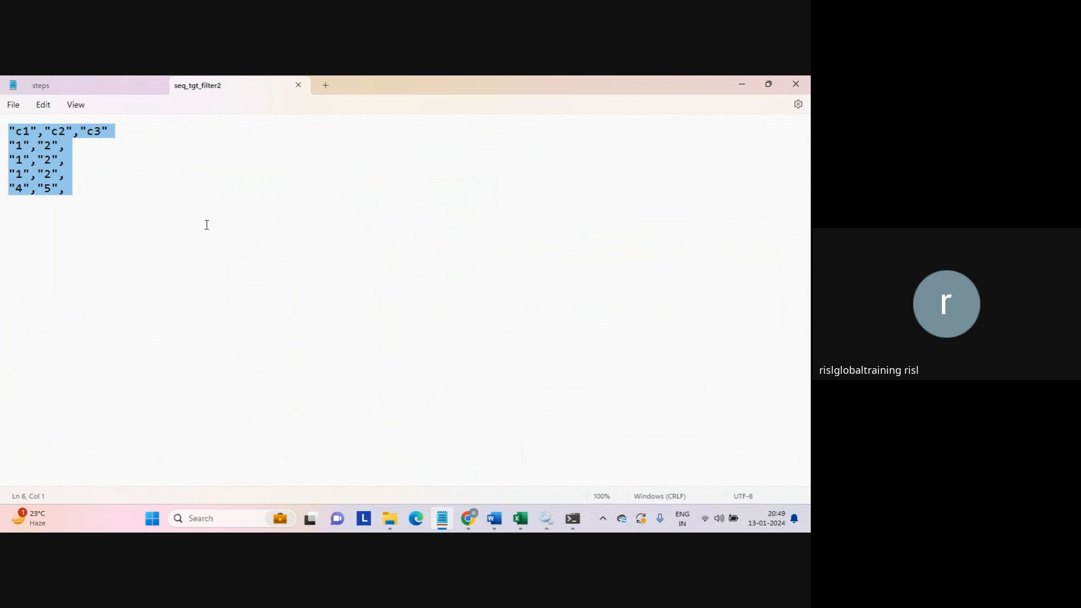
{"action": "left_click", "coordinate": [298, 84]}
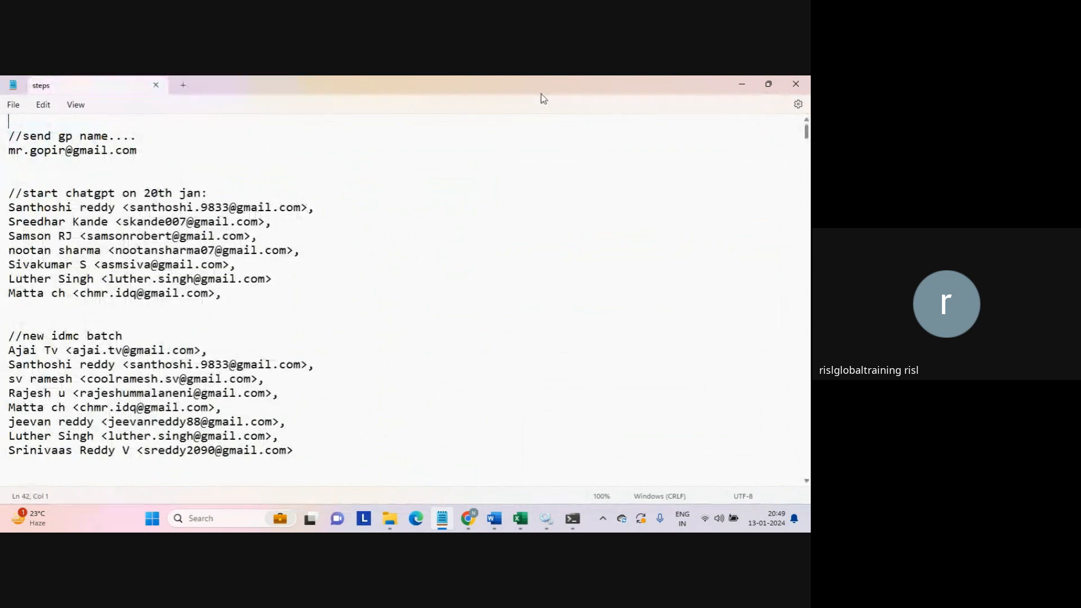
{"action": "left_click", "coordinate": [745, 83]}
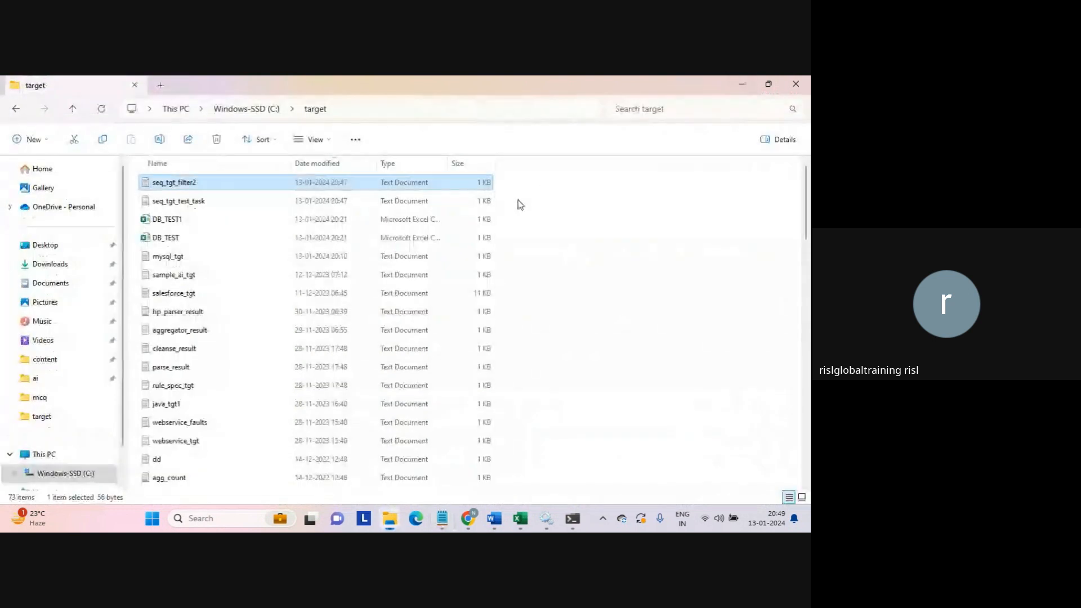
{"action": "left_click", "coordinate": [553, 307]}
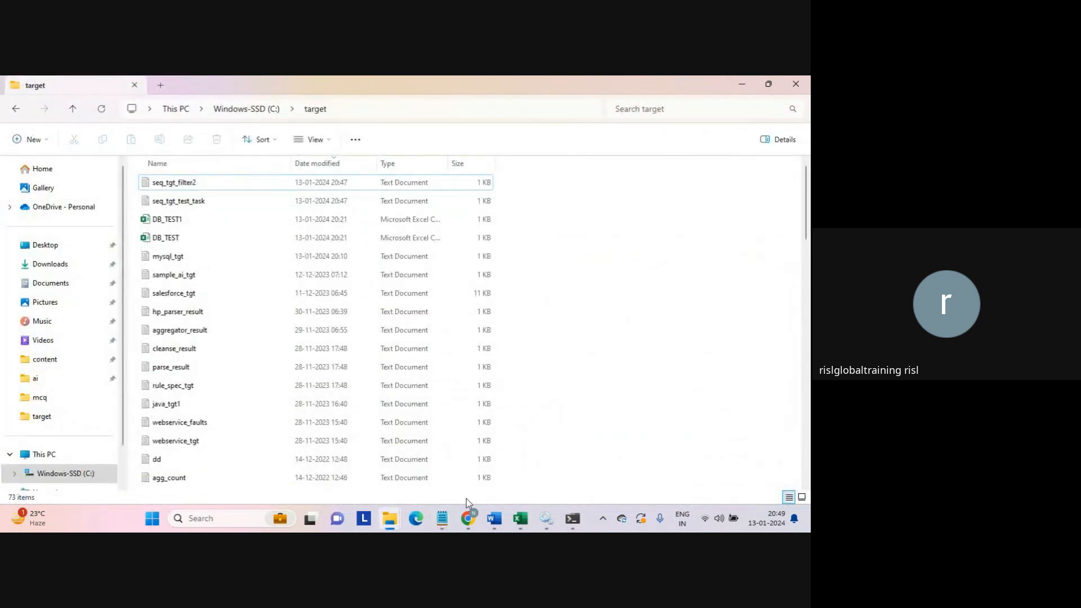
- Create a new Linear Taskflow asset from the New Asset dialog's Taskflows category
{"action": "mouse_move", "coordinate": [469, 519]}
{"action": "left_click", "coordinate": [421, 471]}
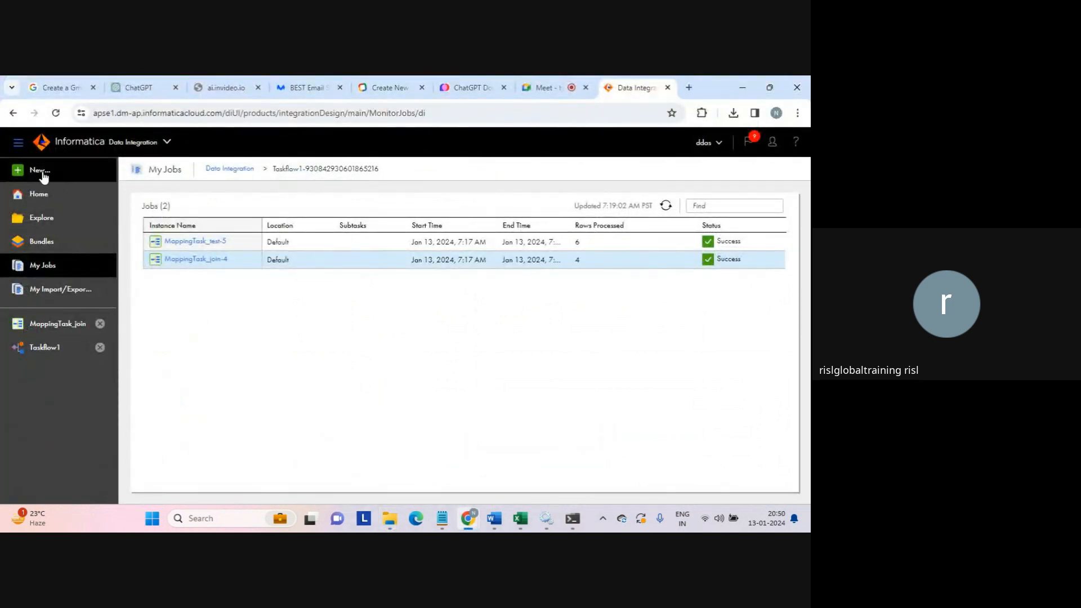
{"action": "left_click", "coordinate": [65, 178]}
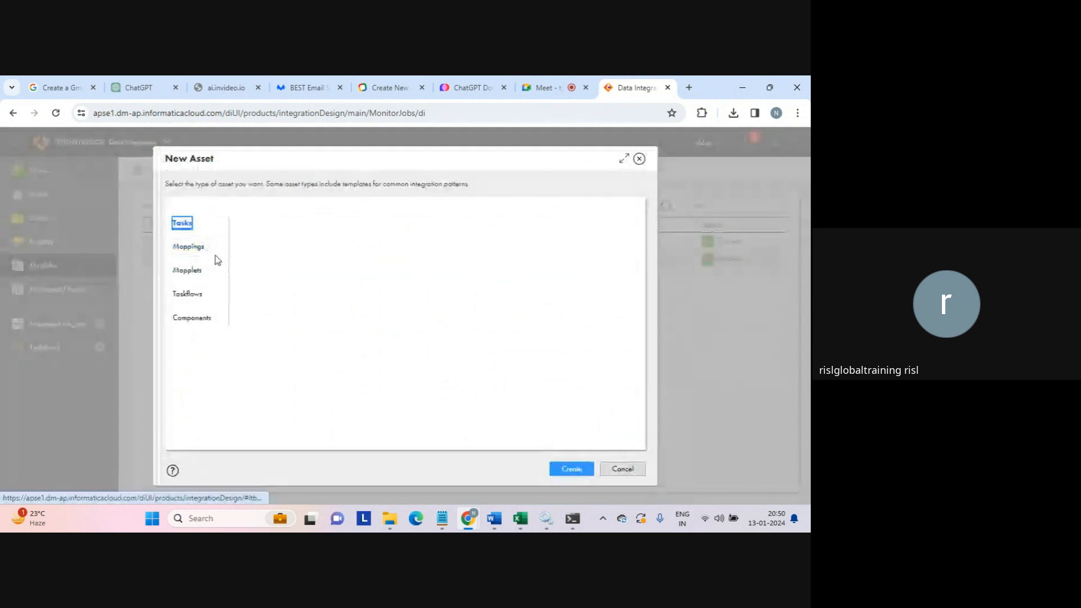
{"action": "left_click", "coordinate": [191, 293]}
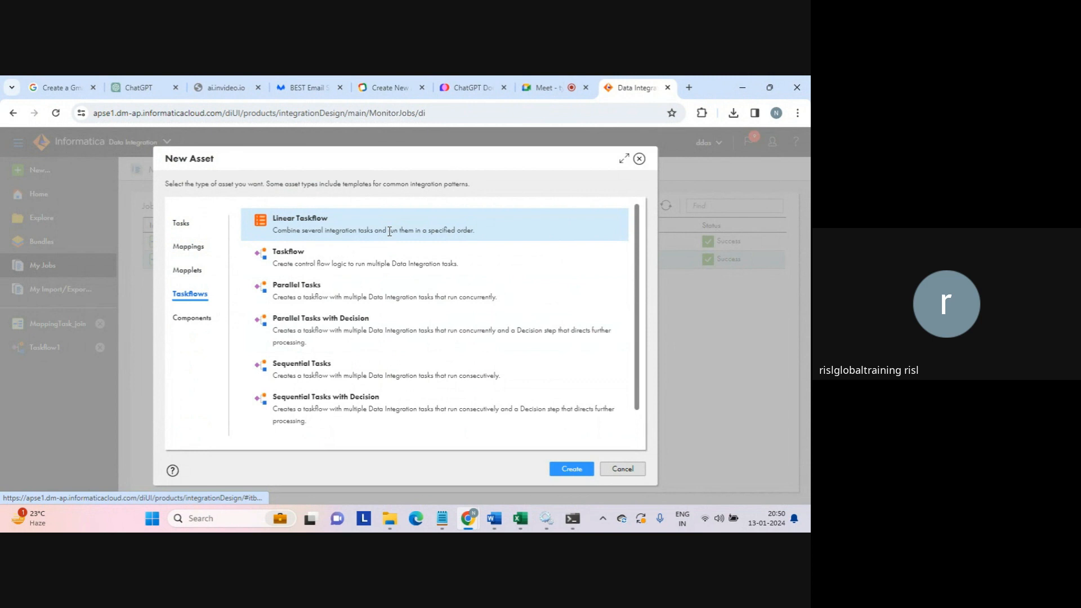
{"action": "left_click", "coordinate": [304, 365]}
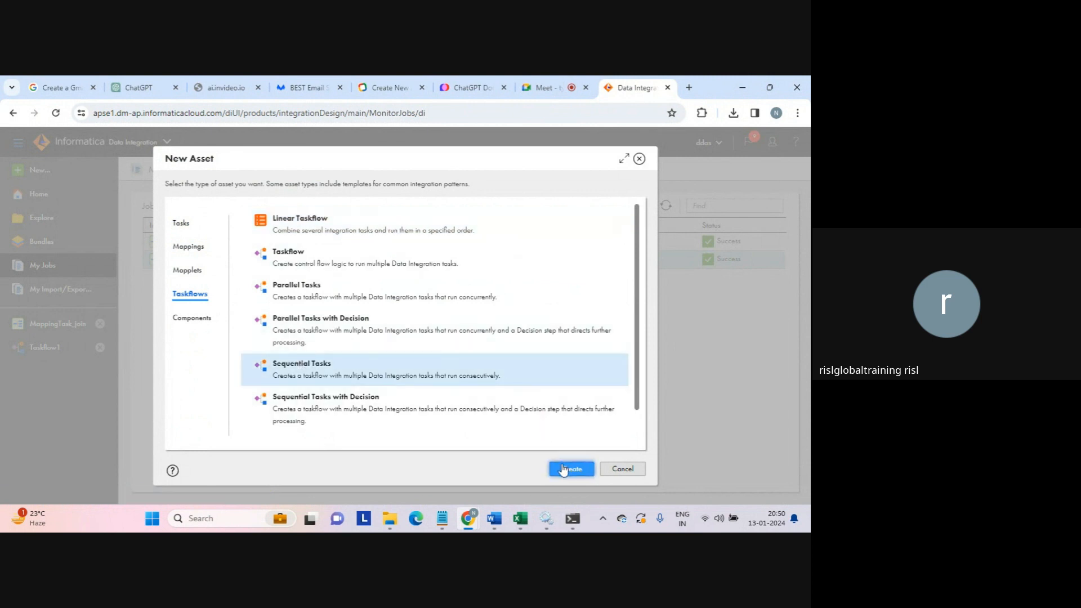
{"action": "left_click", "coordinate": [311, 221]}
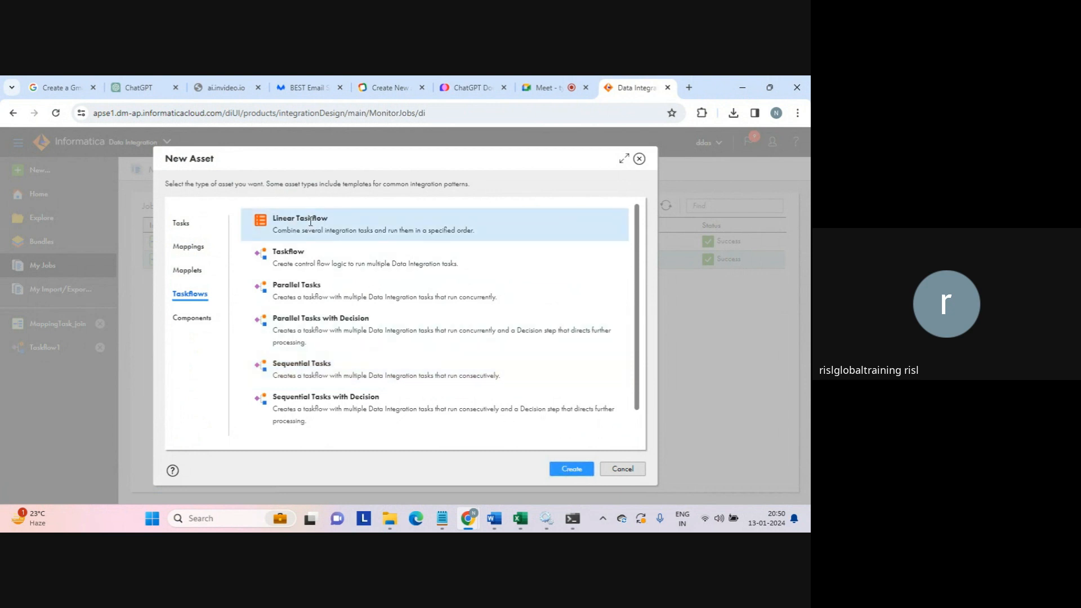
{"action": "left_click", "coordinate": [566, 471]}
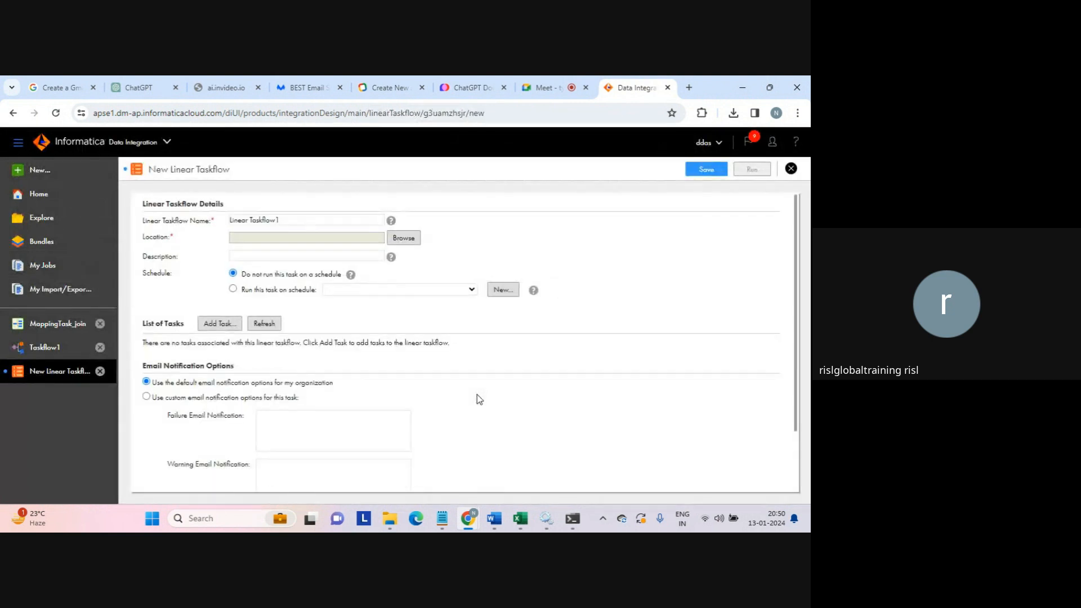
- Add MappingTask_join, then Replication Task_db_file, from the Default project as sequential tasks
{"action": "left_click", "coordinate": [219, 328]}
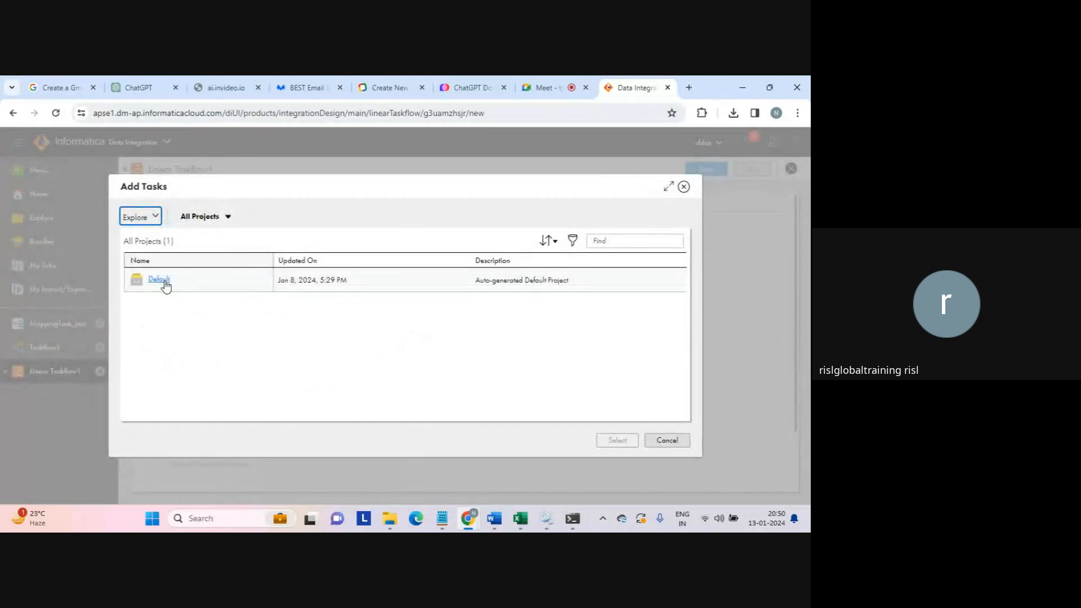
{"action": "left_click", "coordinate": [164, 281]}
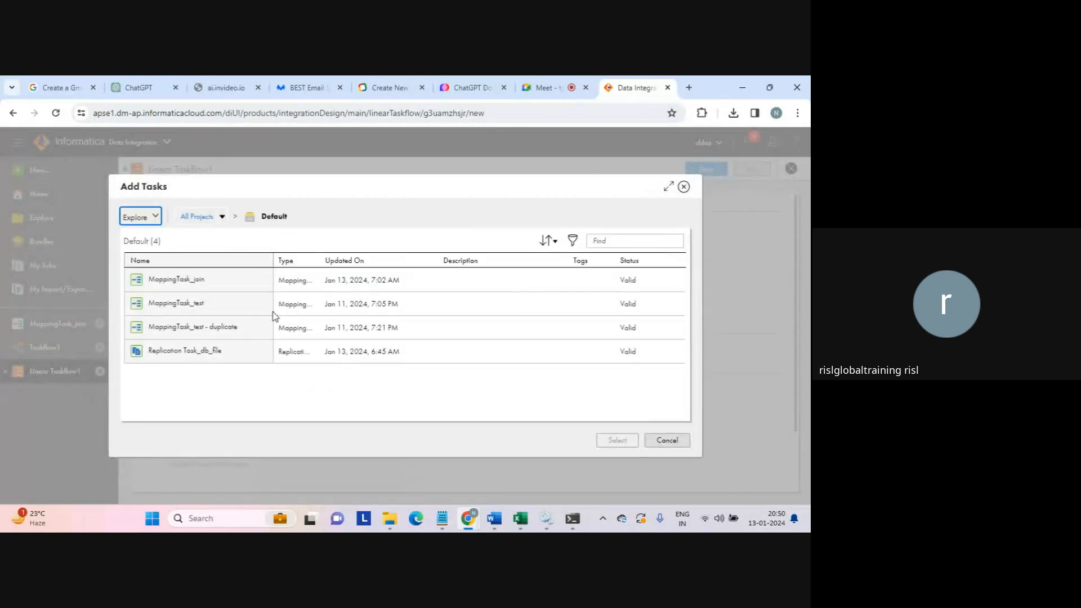
{"action": "left_click", "coordinate": [190, 282]}
{"action": "left_click", "coordinate": [617, 441]}
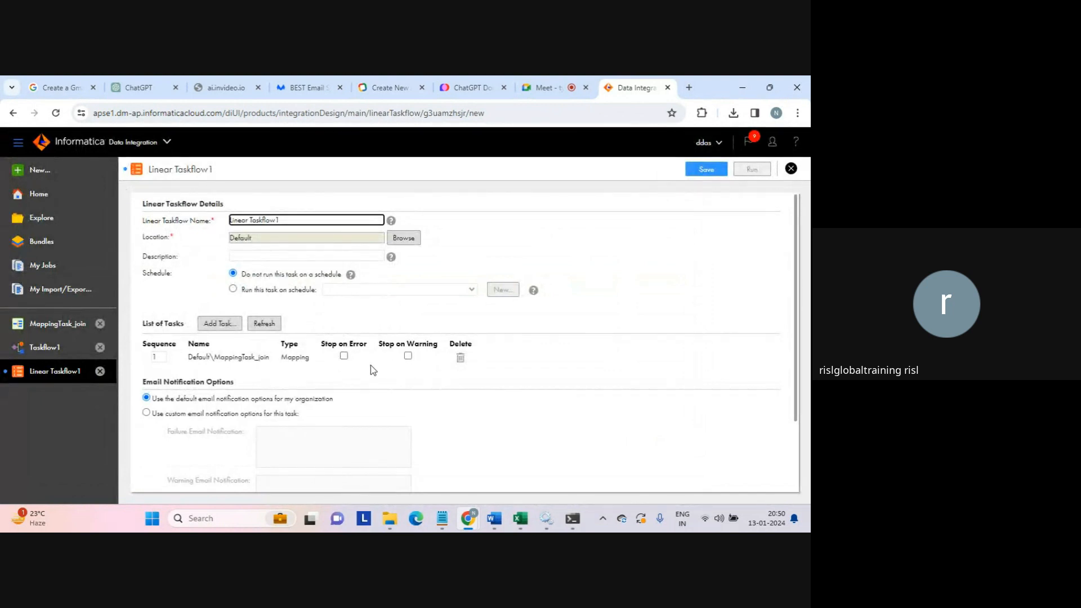
{"action": "left_click", "coordinate": [221, 324]}
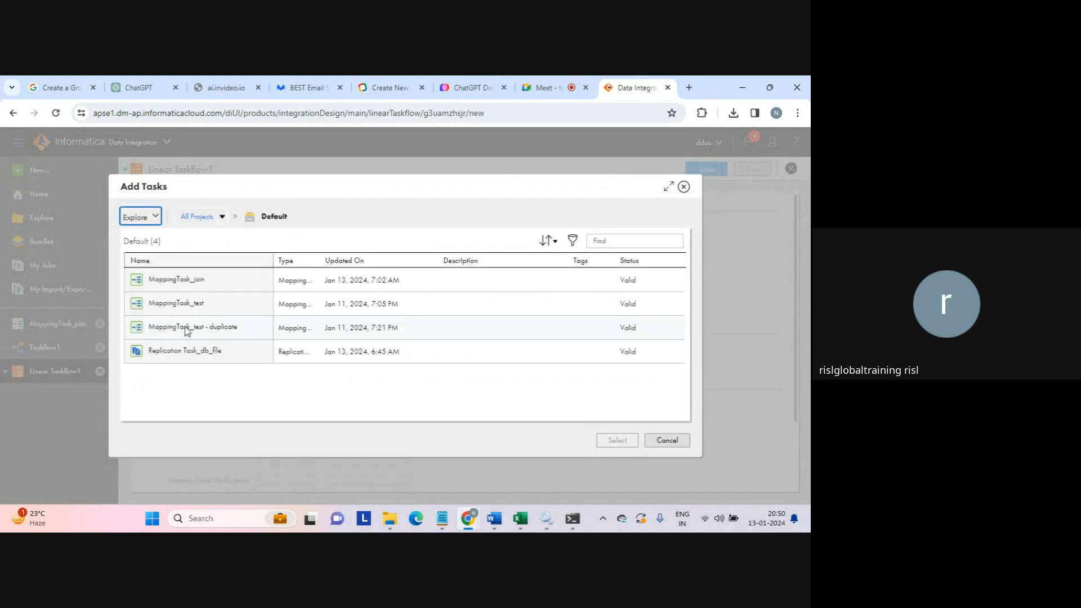
{"action": "left_click", "coordinate": [185, 354]}
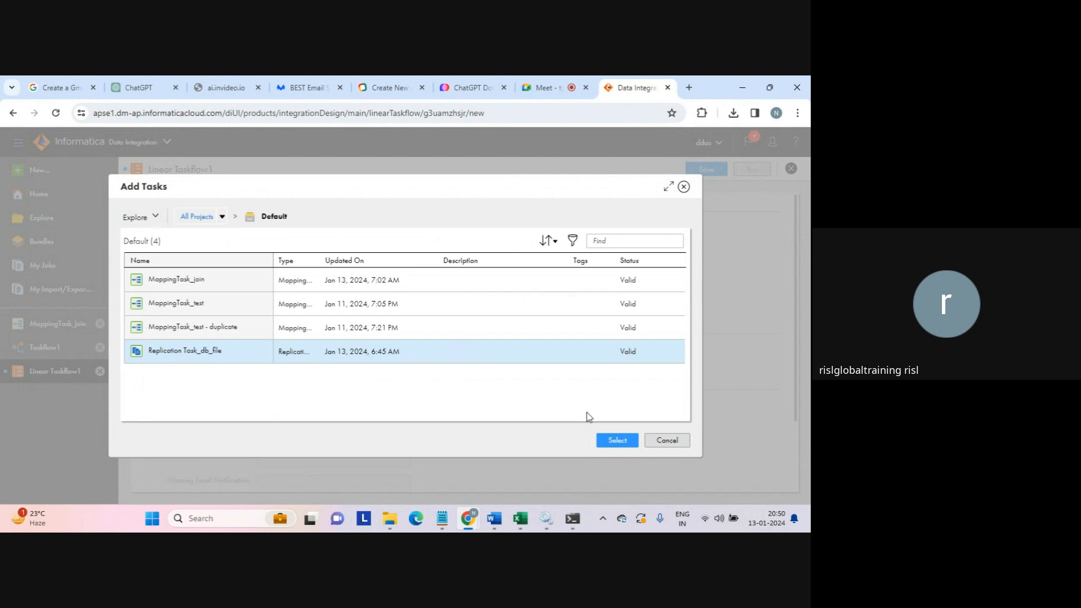
{"action": "left_click", "coordinate": [617, 440]}
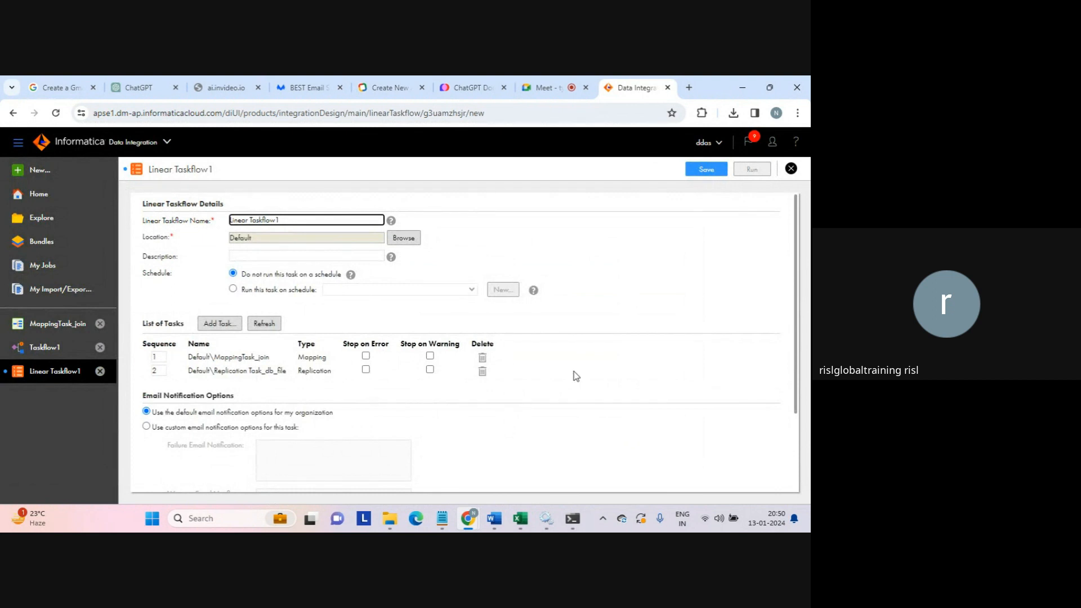
- Save the taskflow as Linear Taskflow_order, run it, and open the job monitor
{"action": "left_click", "coordinate": [702, 176]}
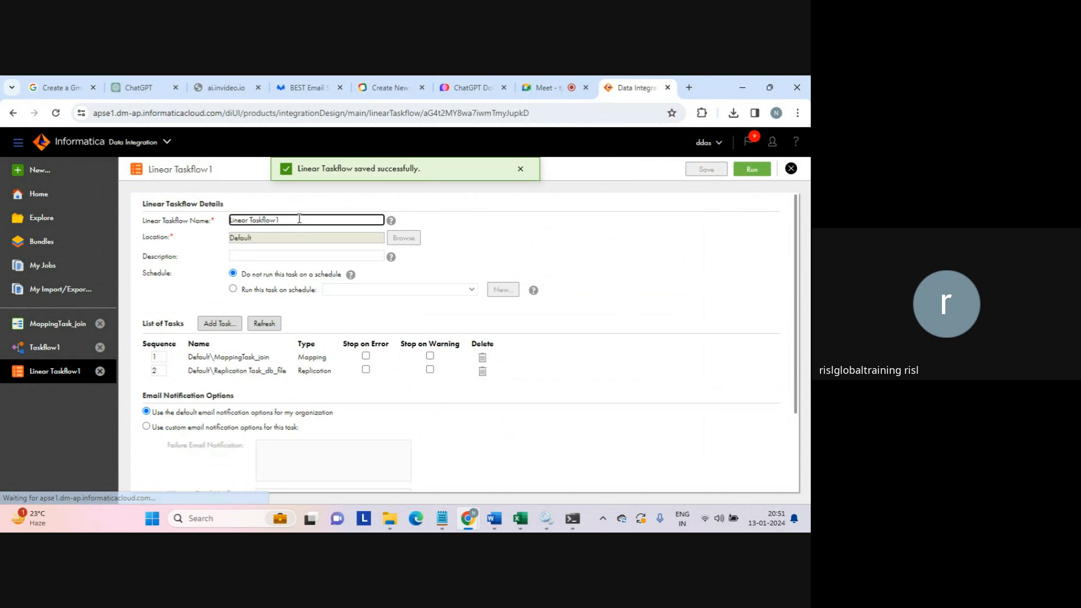
{"action": "key", "text": "BackSpace"}
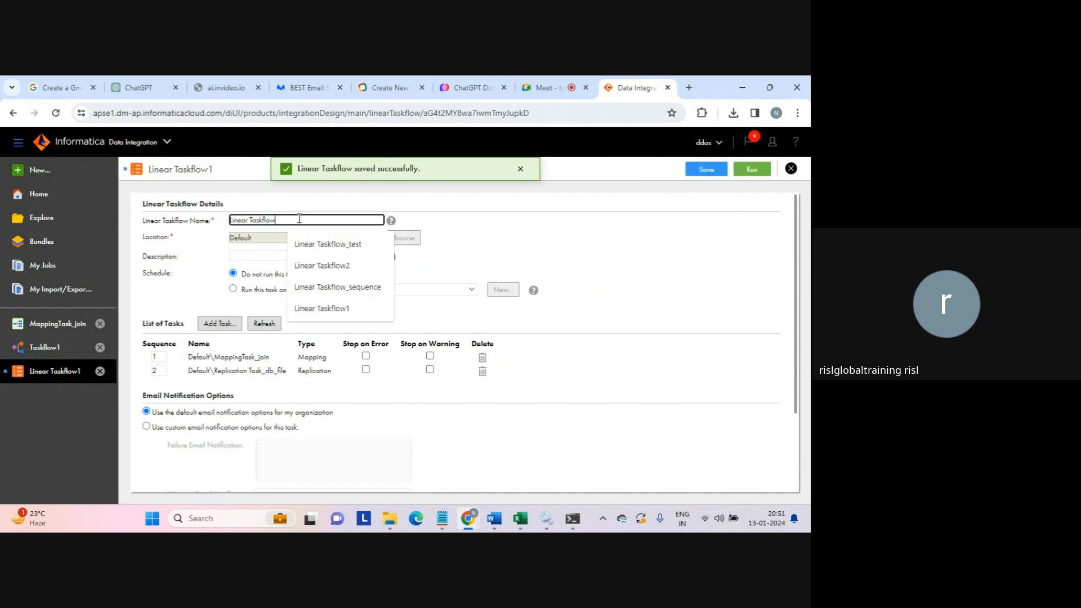
{"action": "type", "text": "_order"}
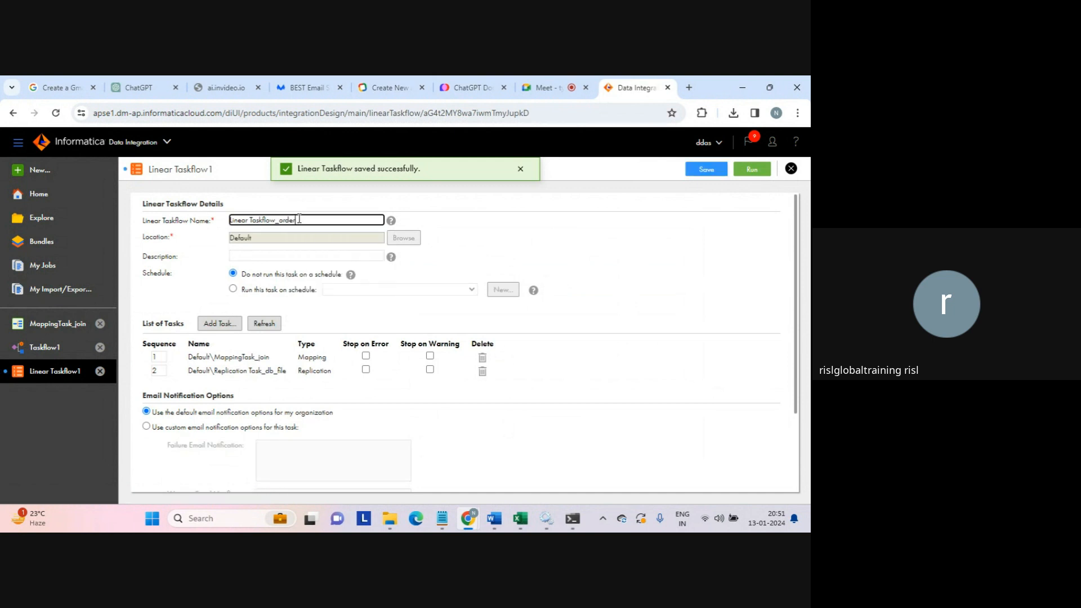
{"action": "left_click", "coordinate": [704, 169]}
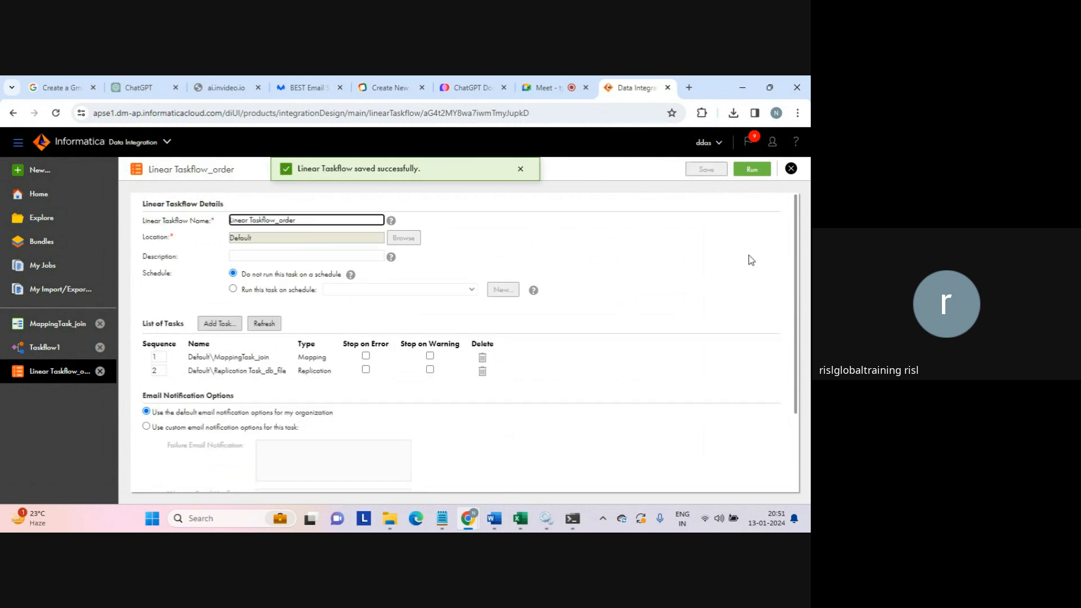
{"action": "left_click", "coordinate": [752, 172]}
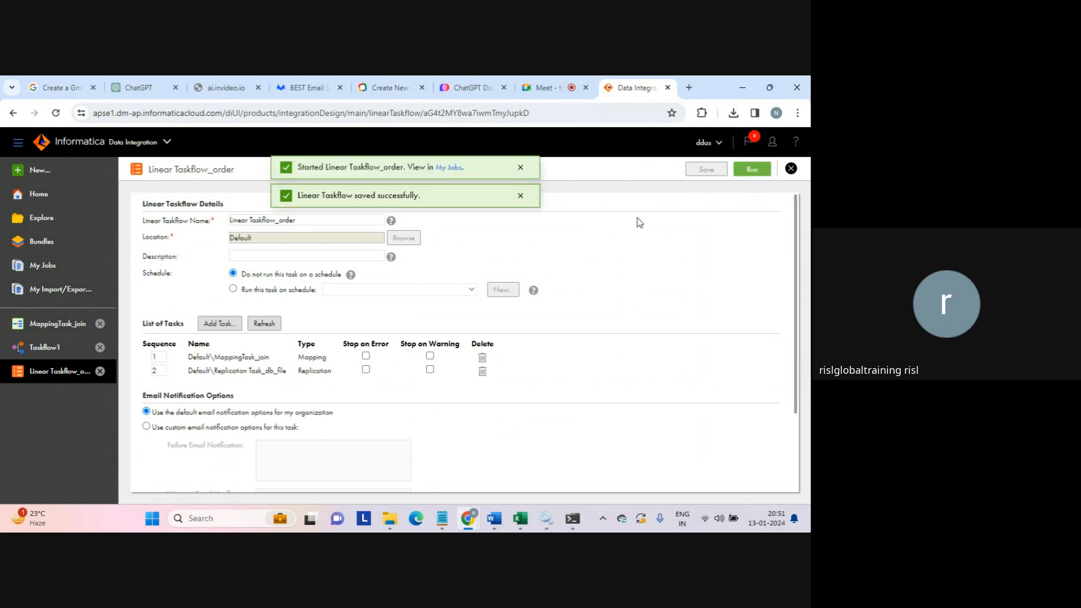
{"action": "left_click", "coordinate": [449, 169]}
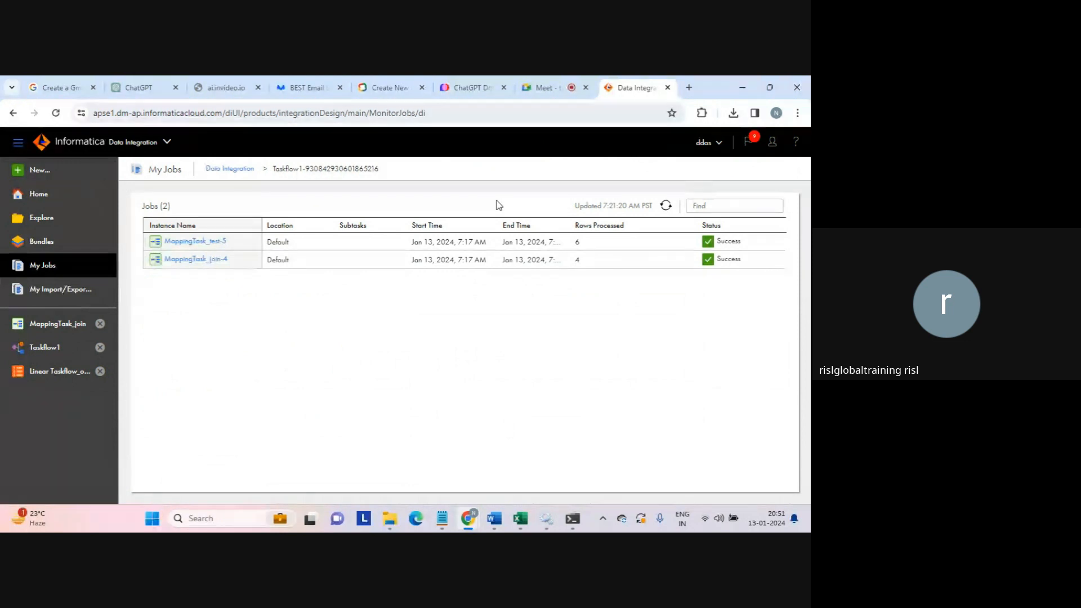
- Go back to all Data Integration jobs to reach the Linear Taskflow_order-1 run
{"action": "left_click", "coordinate": [245, 169]}
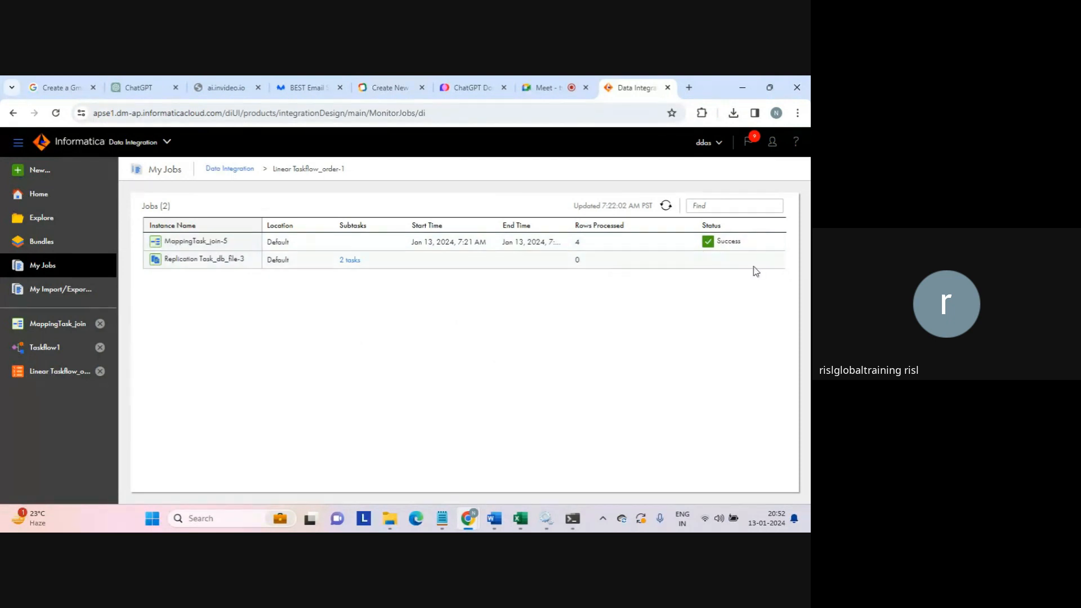
- Check the replication subtasks, then refresh until MappingTask_join-5 and Replication Task_db_file-3 both show Success
{"action": "left_click", "coordinate": [351, 261]}
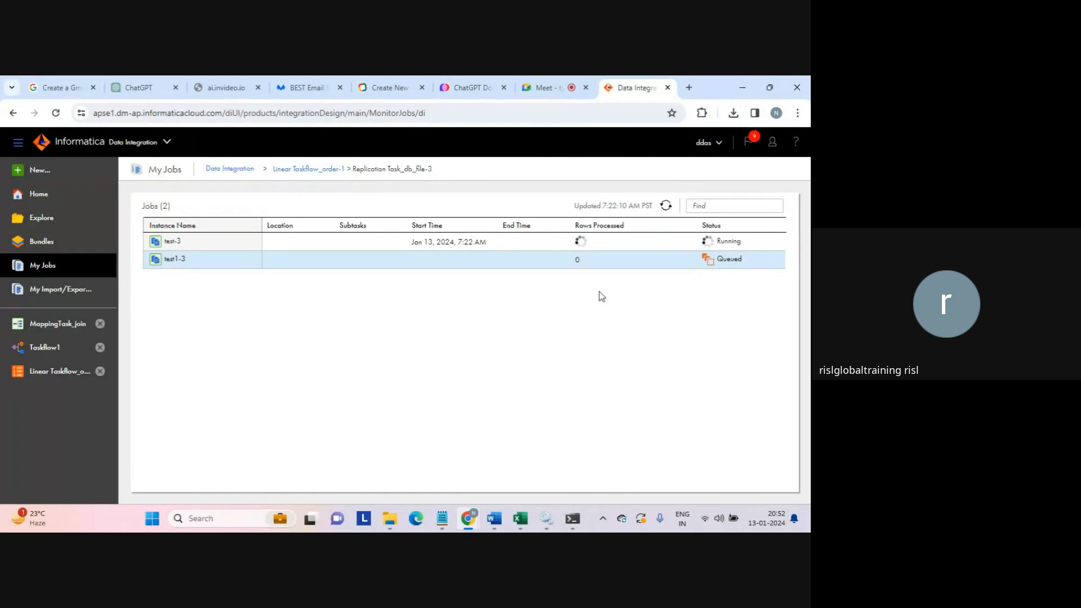
{"action": "left_click", "coordinate": [294, 170]}
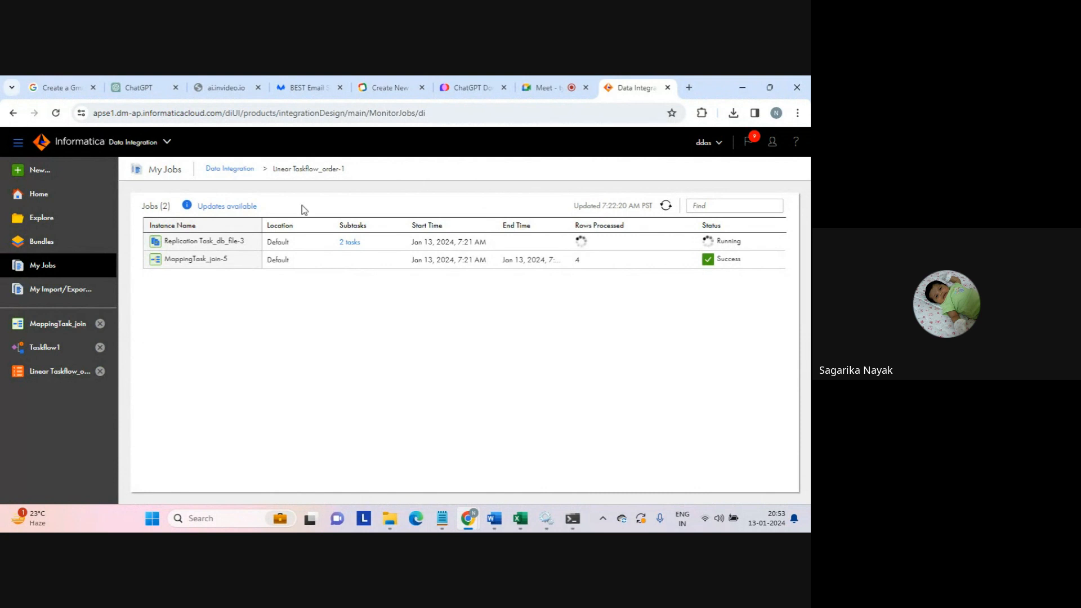
{"action": "left_click_drag", "start_coordinate": [274, 173], "coordinate": [432, 285]}
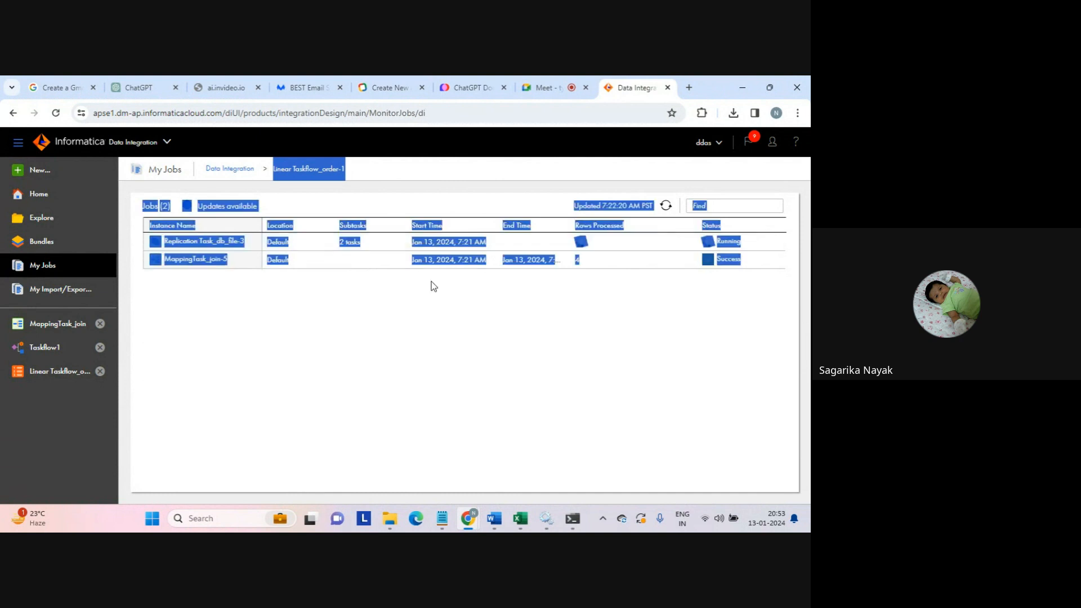
{"action": "left_click", "coordinate": [377, 208]}
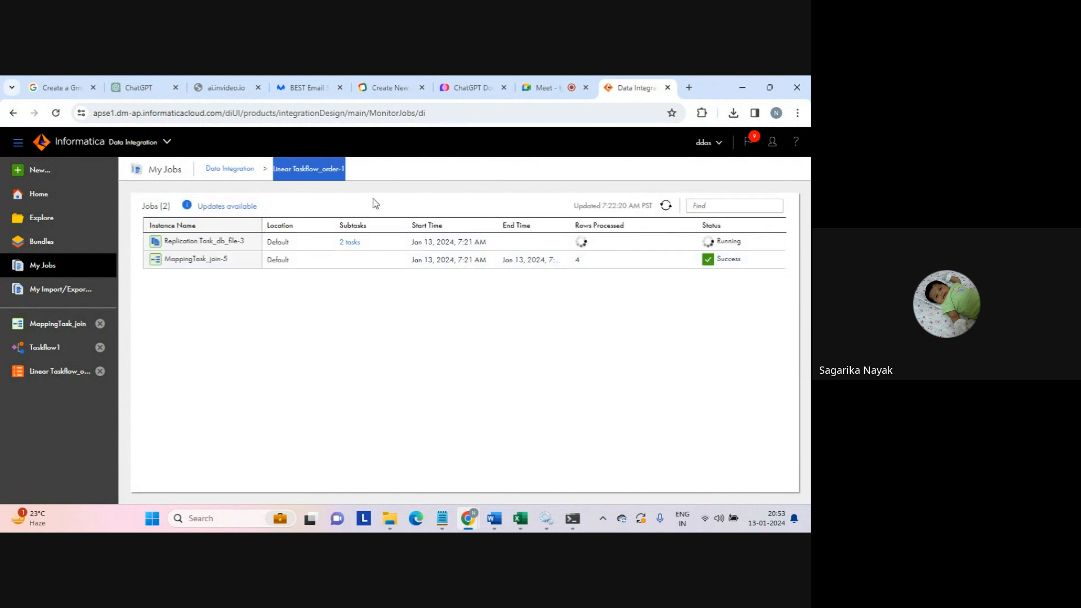
{"action": "left_click_drag", "start_coordinate": [374, 202], "coordinate": [435, 292]}
{"action": "left_click", "coordinate": [435, 292]}
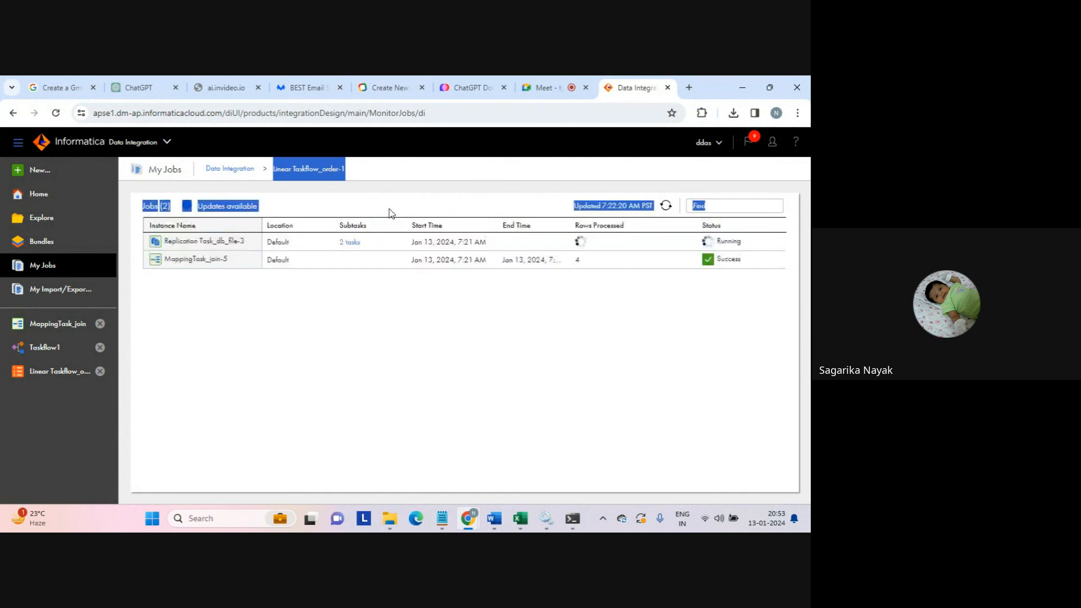
{"action": "triple_click", "coordinate": [290, 170]}
{"action": "left_click", "coordinate": [327, 204]}
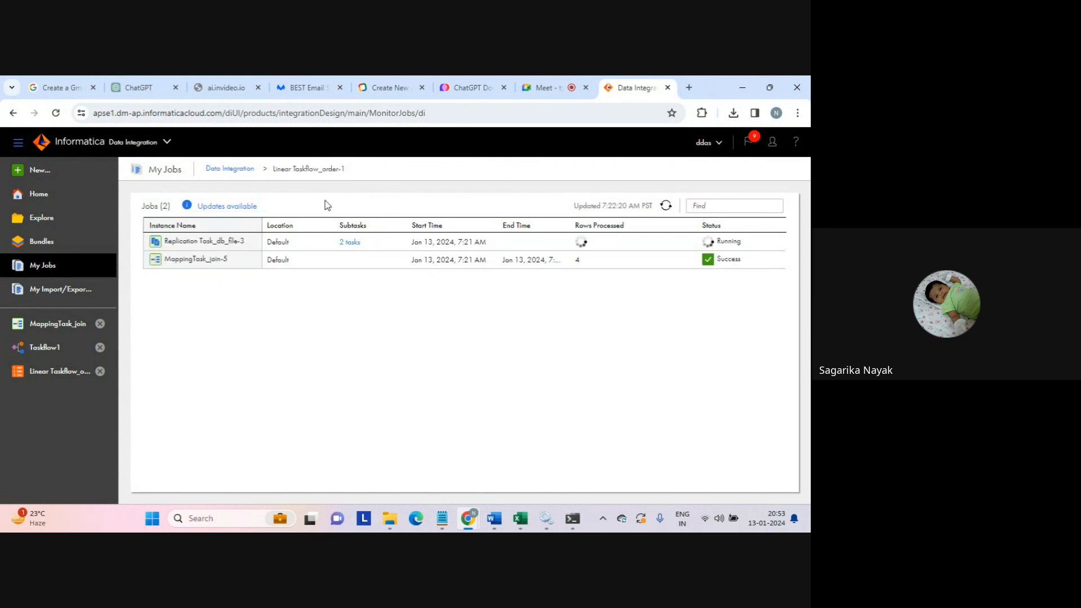
{"action": "left_click", "coordinate": [666, 205]}
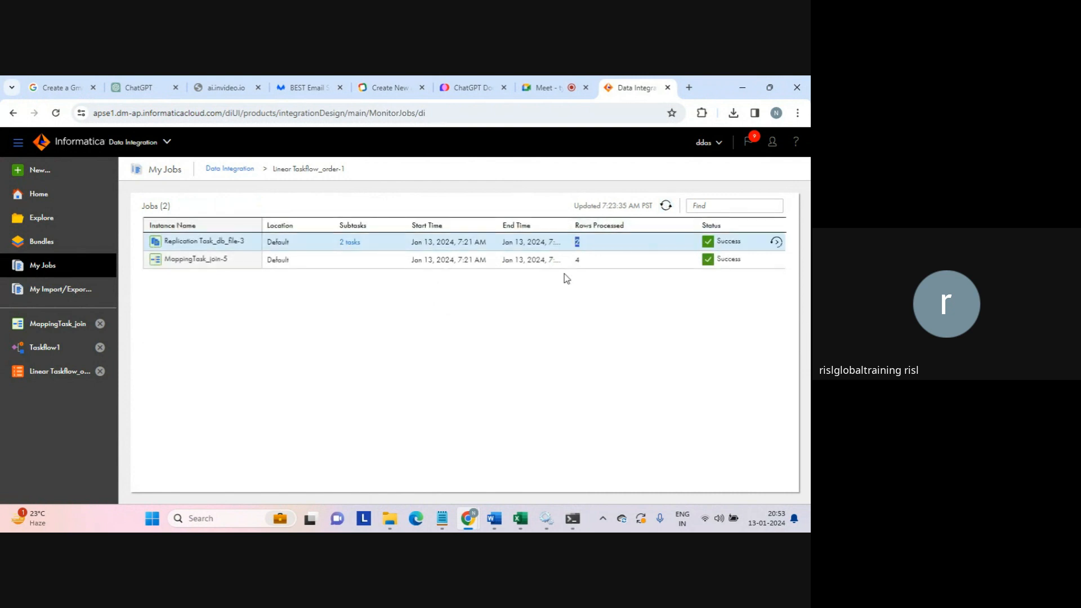
- Sort the target output folder newest-first and open seq_tgt_filter2 to view its rows
{"action": "left_click", "coordinate": [391, 518]}
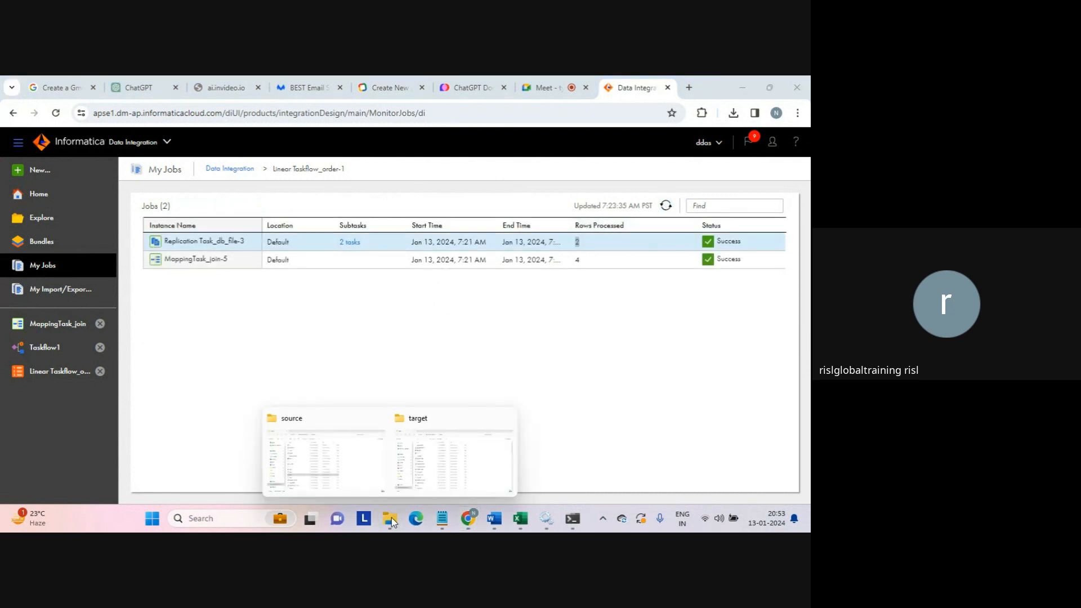
{"action": "left_click", "coordinate": [436, 436]}
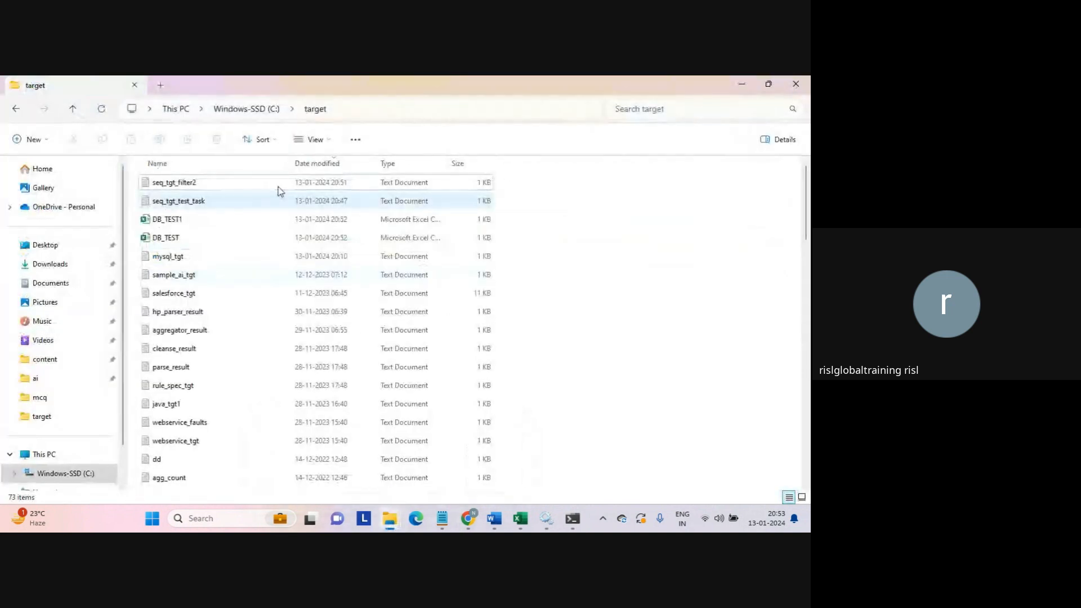
{"action": "left_click", "coordinate": [327, 164]}
{"action": "left_click", "coordinate": [327, 163]}
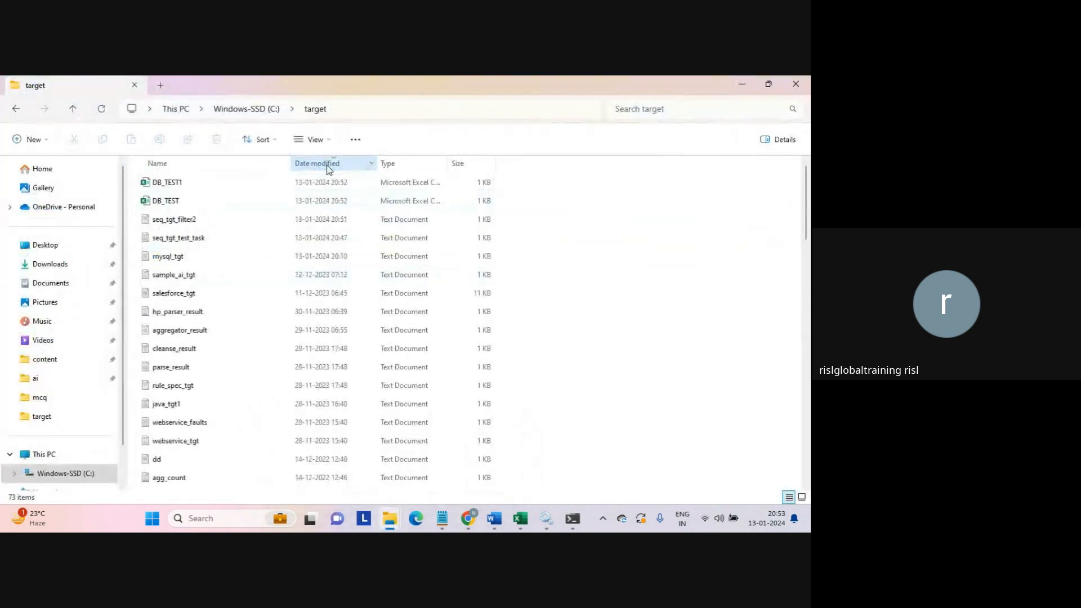
{"action": "left_click", "coordinate": [179, 182]}
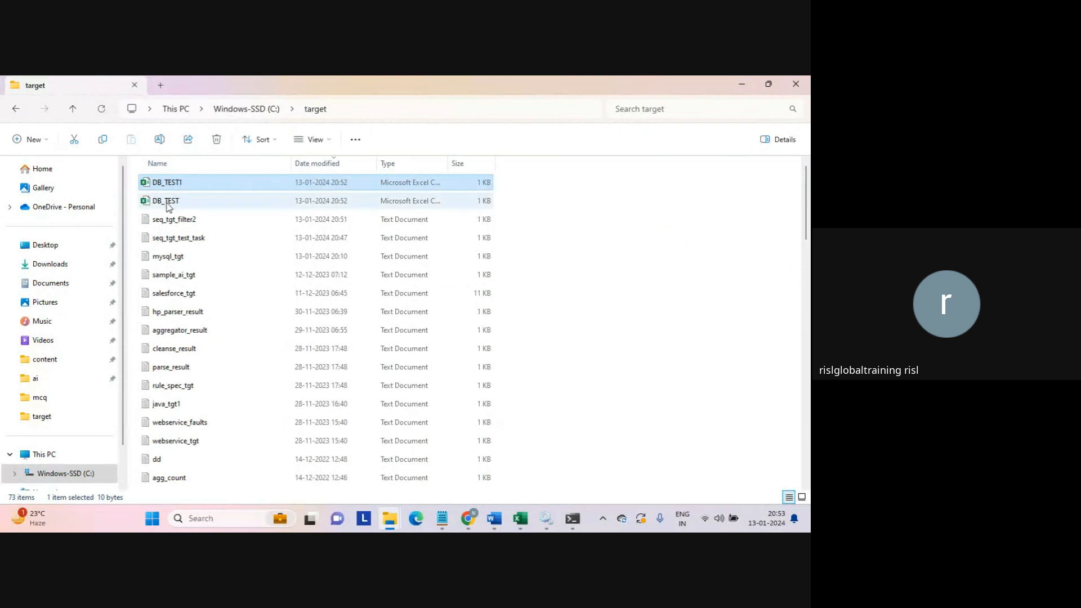
{"action": "left_click", "coordinate": [167, 204], "text": "ctrl"}
{"action": "left_click", "coordinate": [181, 222], "text": "ctrl"}
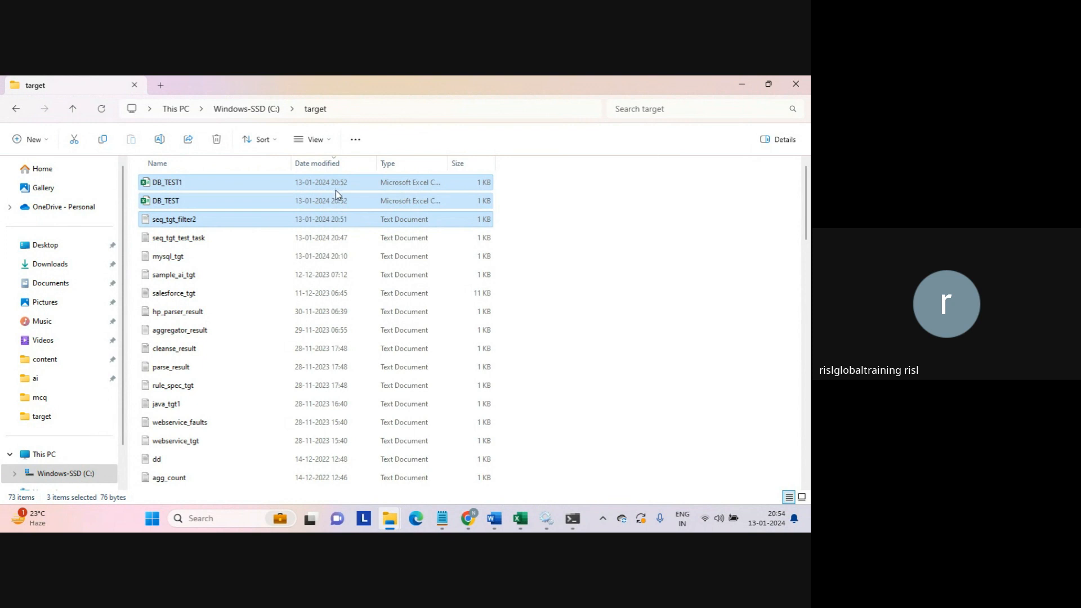
{"action": "left_click", "coordinate": [572, 246]}
{"action": "left_click", "coordinate": [175, 224]}
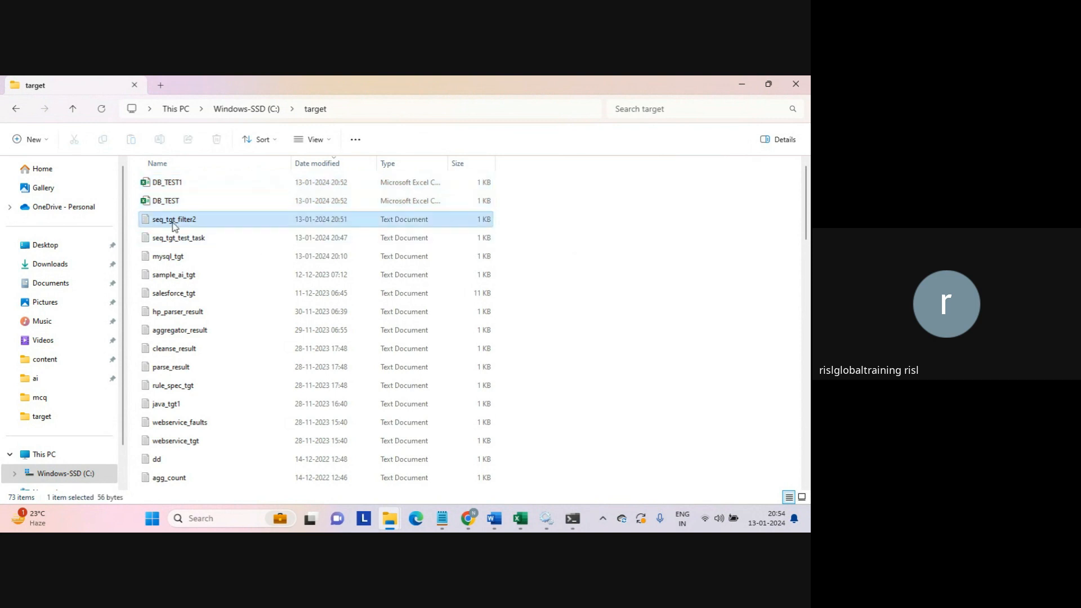
{"action": "double_click", "coordinate": [173, 225]}
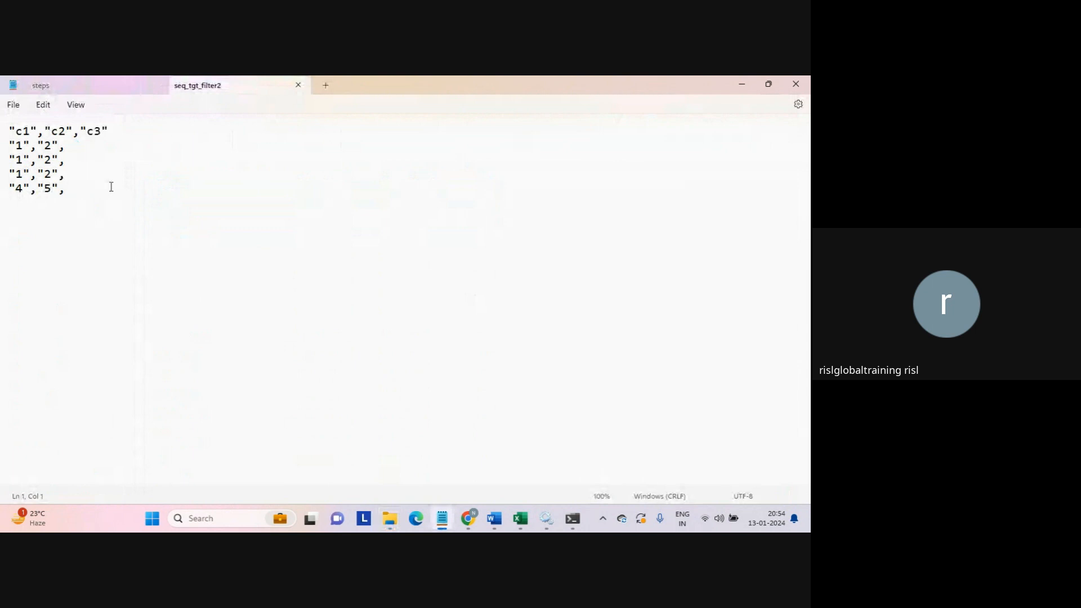
- Open DB_TEST in Notepad to check its contents, then open DB_TEST1 with Notepad
{"action": "key", "text": "alt+Tab"}
{"action": "right_click", "coordinate": [164, 206]}
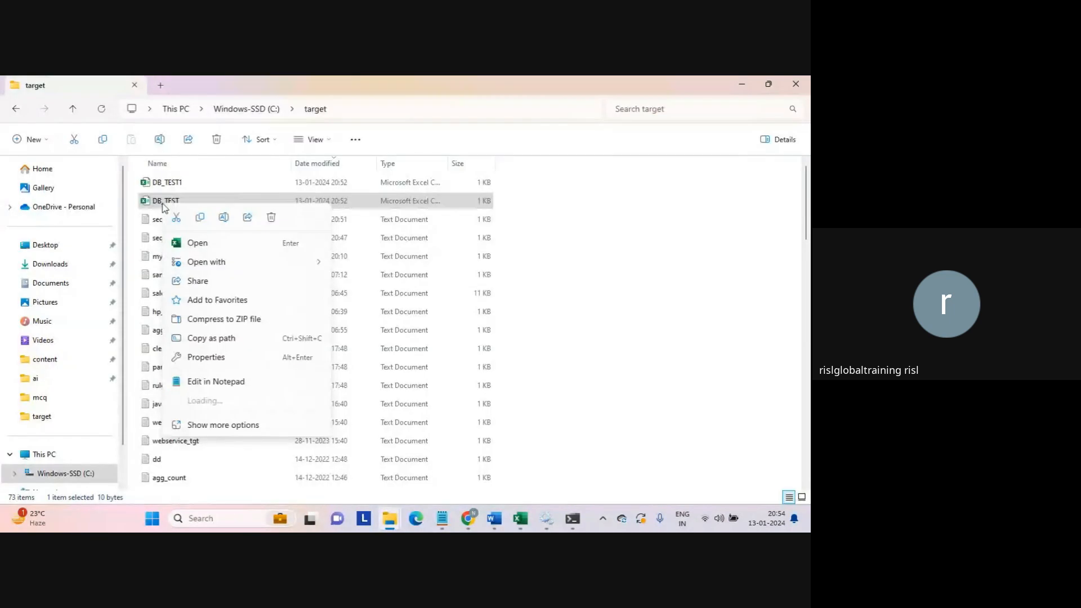
{"action": "mouse_move", "coordinate": [293, 262]}
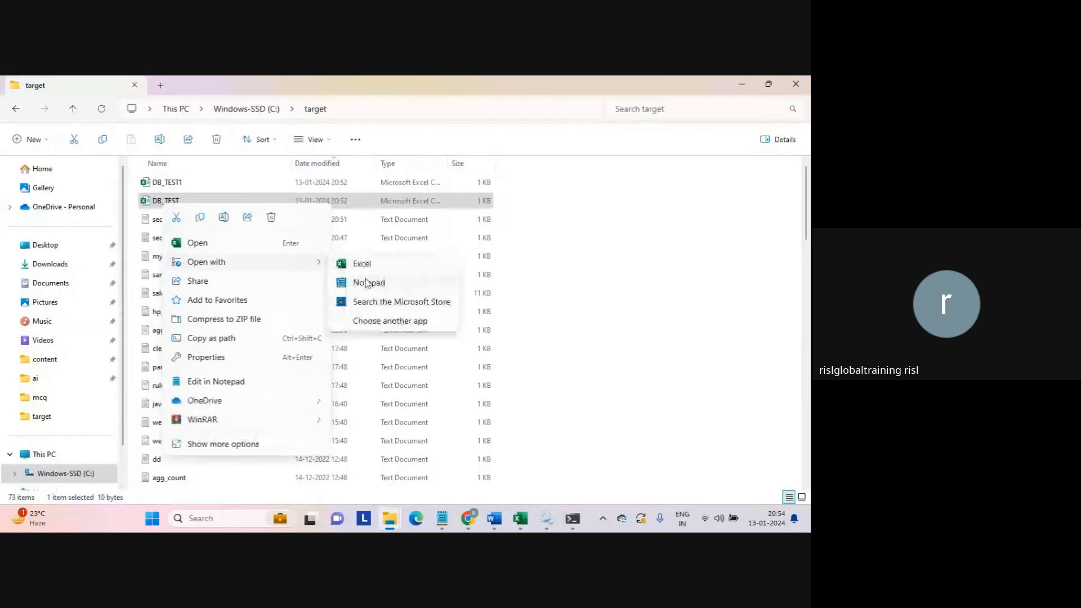
{"action": "left_click", "coordinate": [366, 283]}
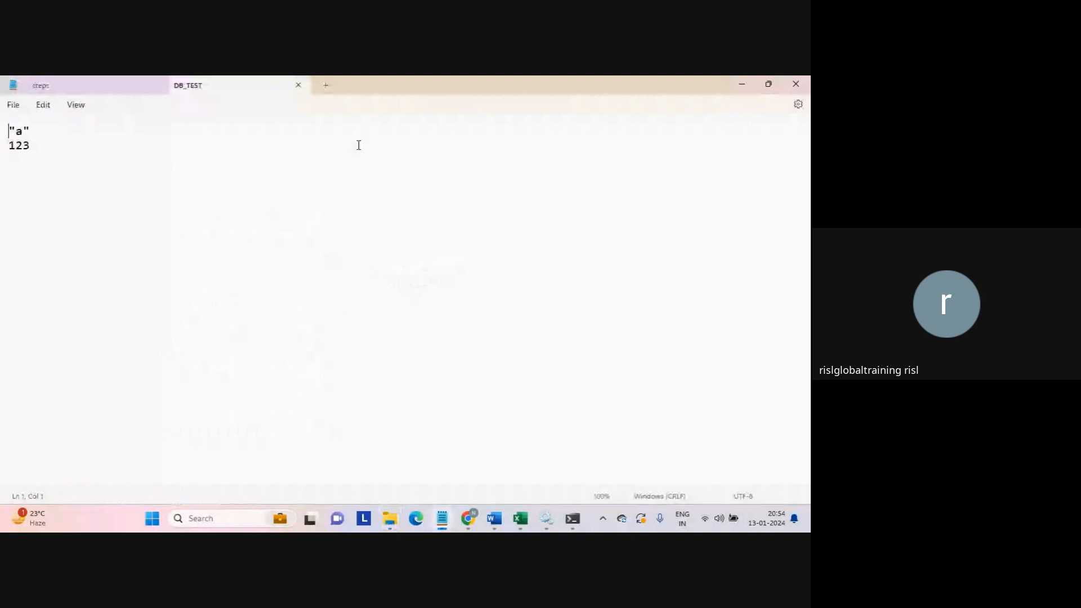
{"action": "left_click", "coordinate": [741, 83]}
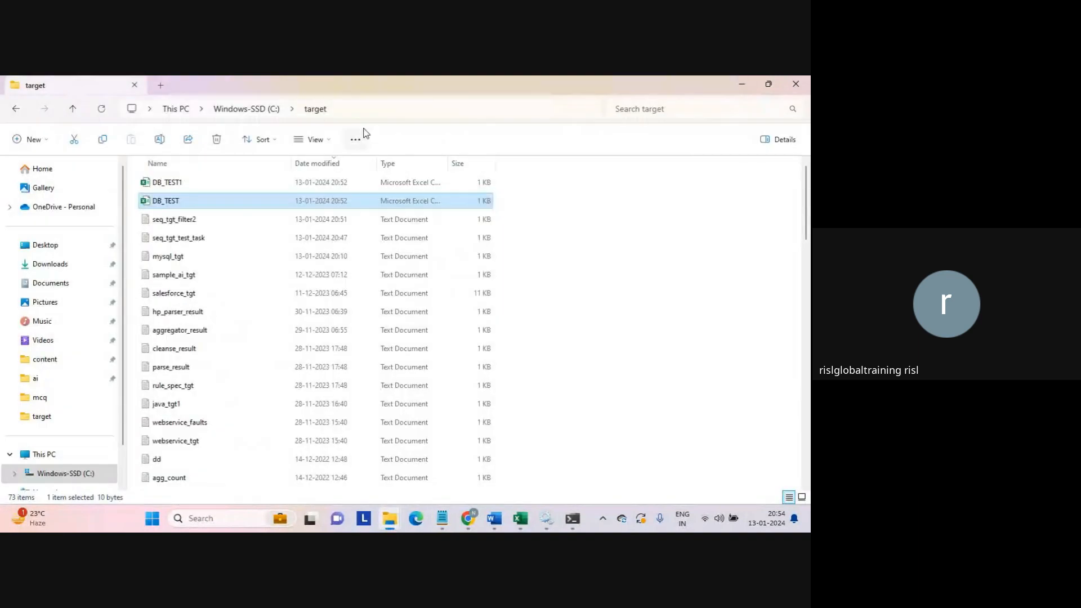
{"action": "right_click", "coordinate": [160, 185]}
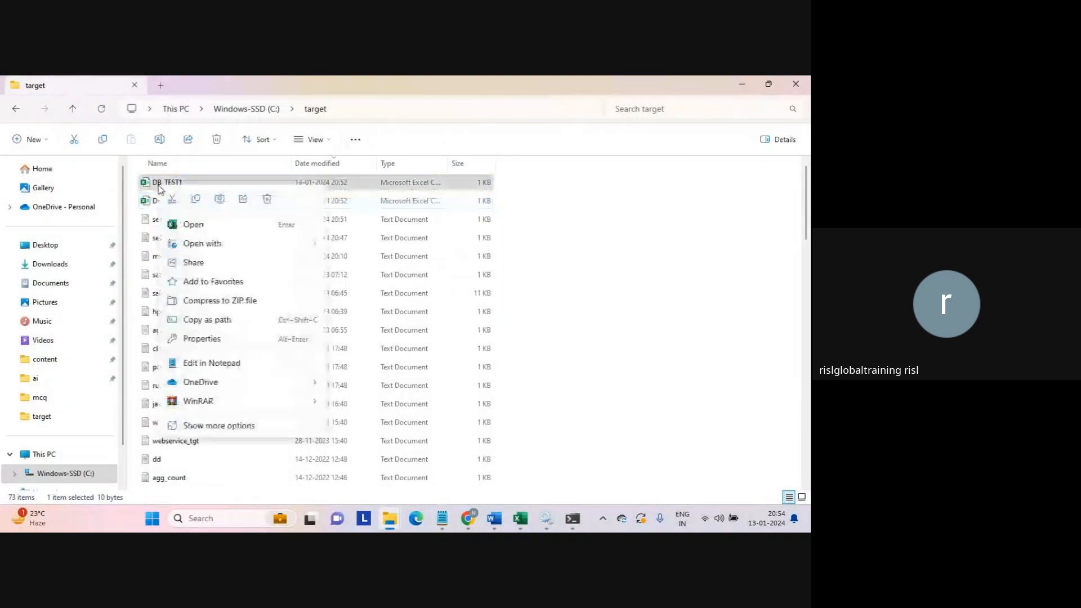
{"action": "mouse_move", "coordinate": [299, 244]}
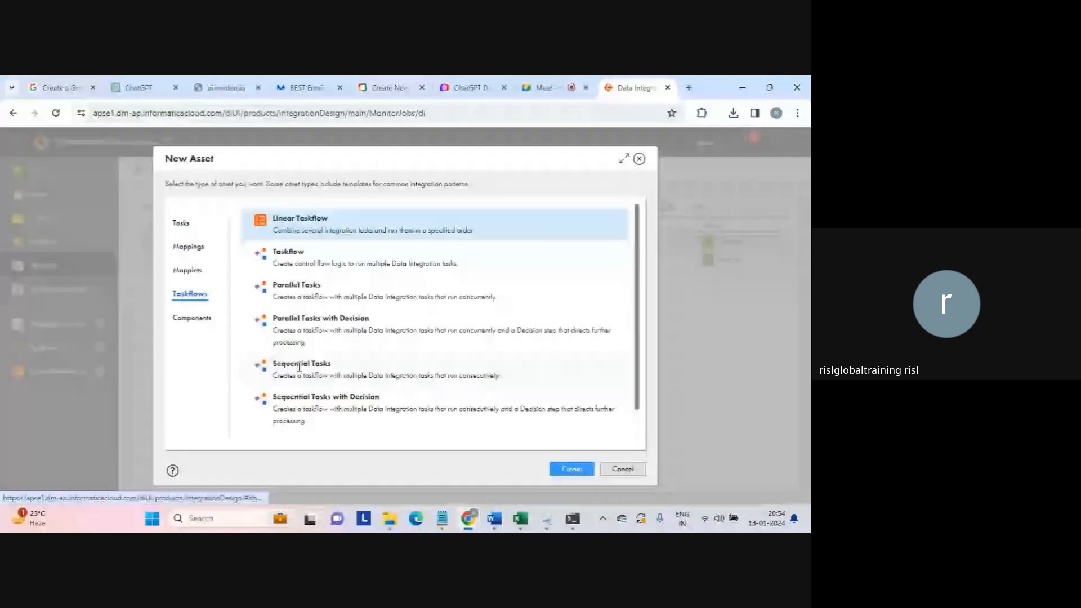
- Create a new taskflow from the Sequential Tasks template
{"action": "left_click", "coordinate": [299, 366]}
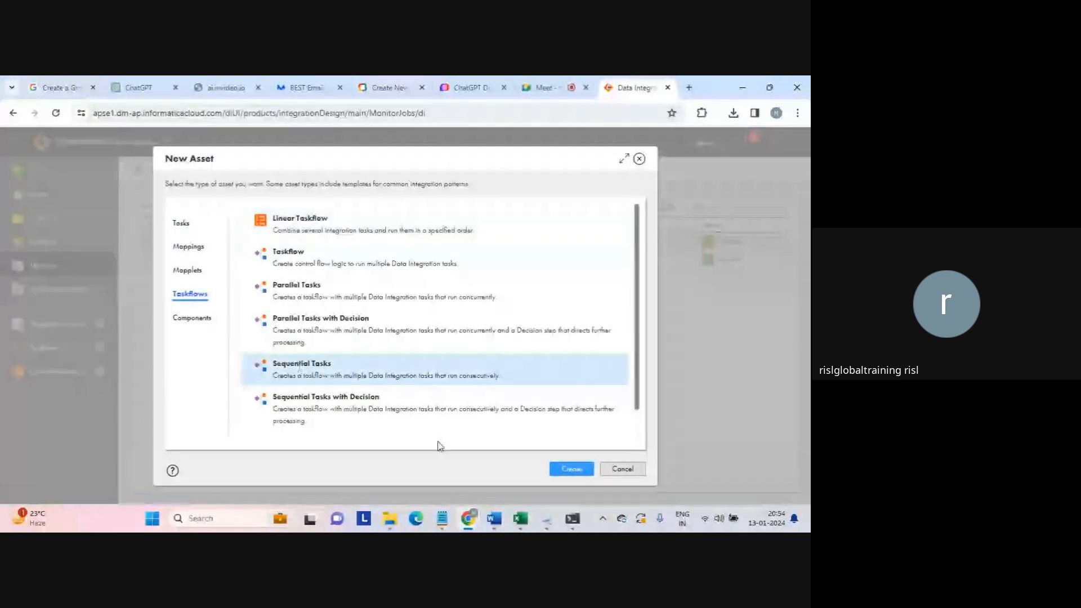
{"action": "left_click", "coordinate": [574, 471]}
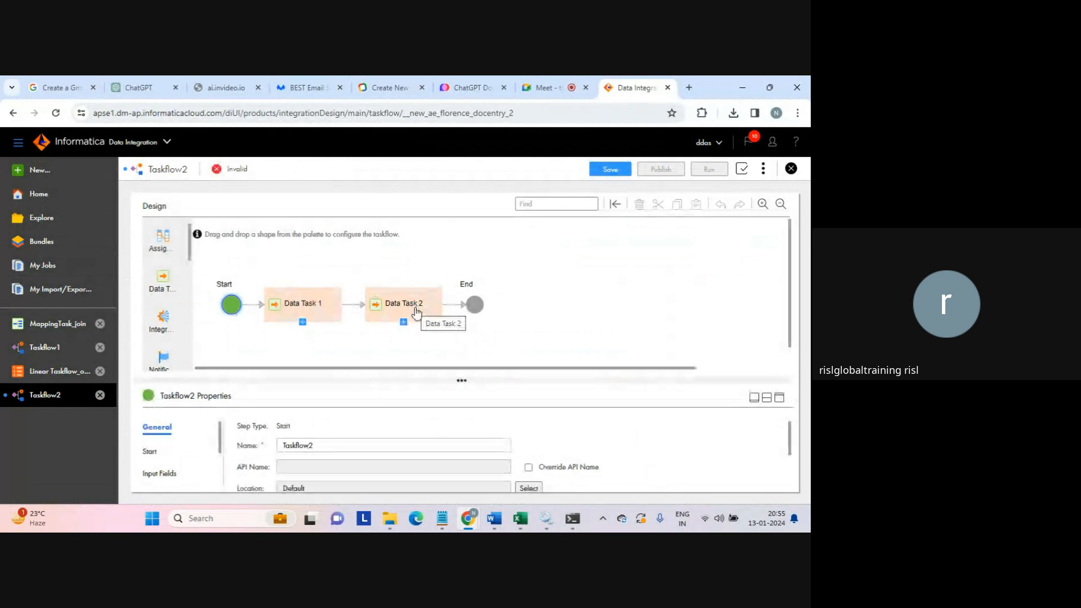
- Assign the MappingTask_join mapping task to Data Task 1 of Taskflow2
{"action": "left_click", "coordinate": [309, 313]}
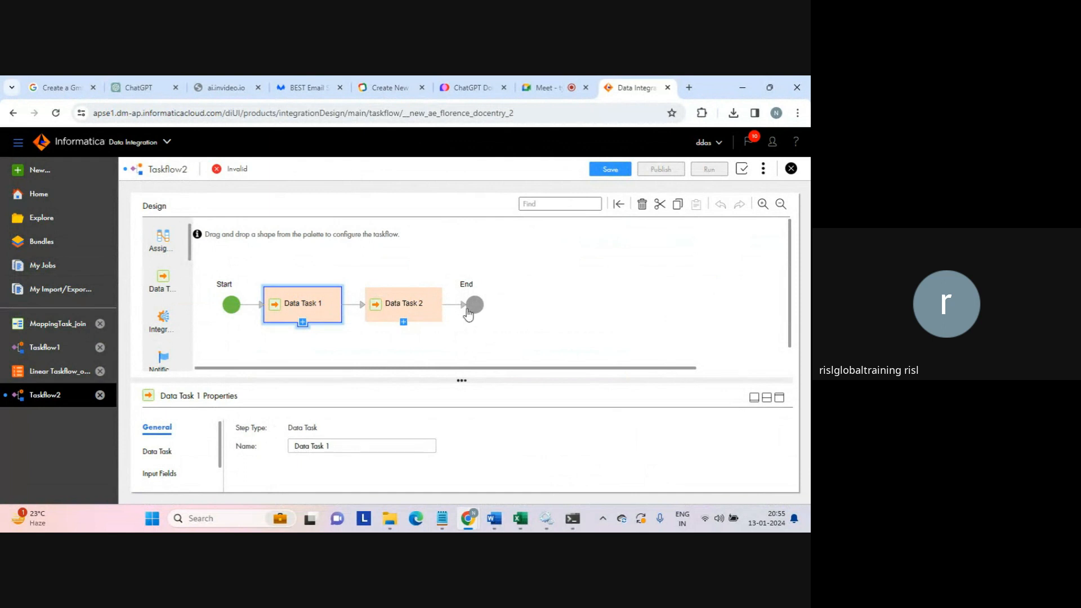
{"action": "left_click", "coordinate": [779, 398]}
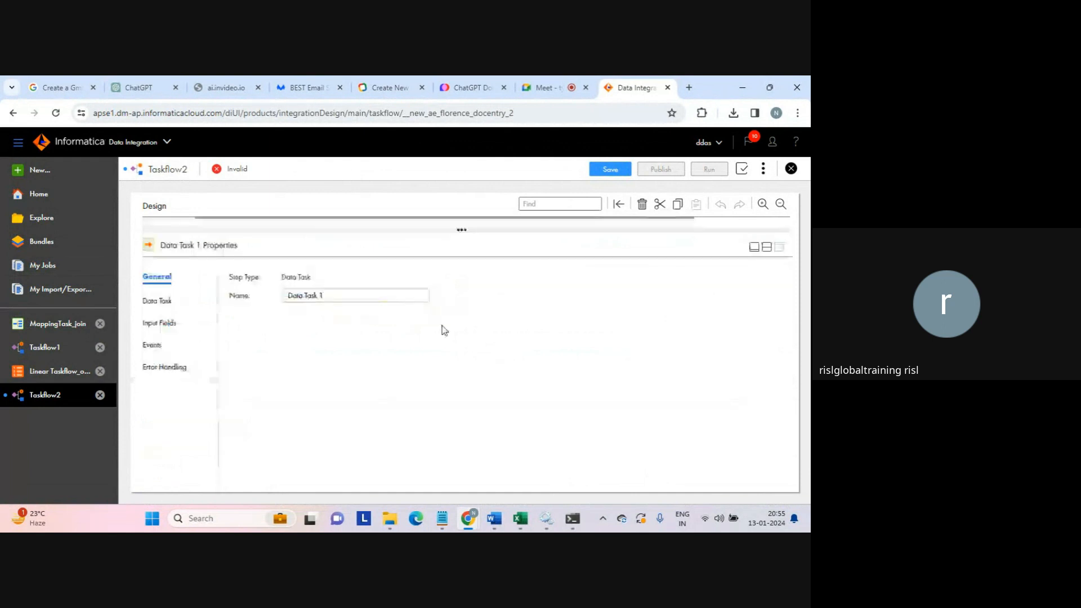
{"action": "left_click", "coordinate": [157, 301]}
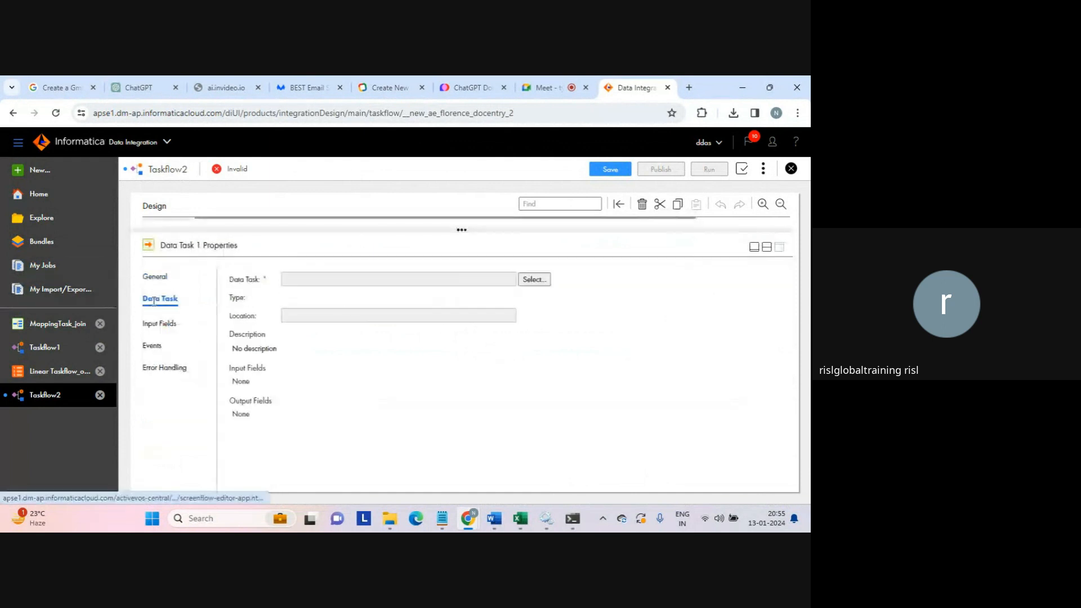
{"action": "left_click", "coordinate": [532, 280]}
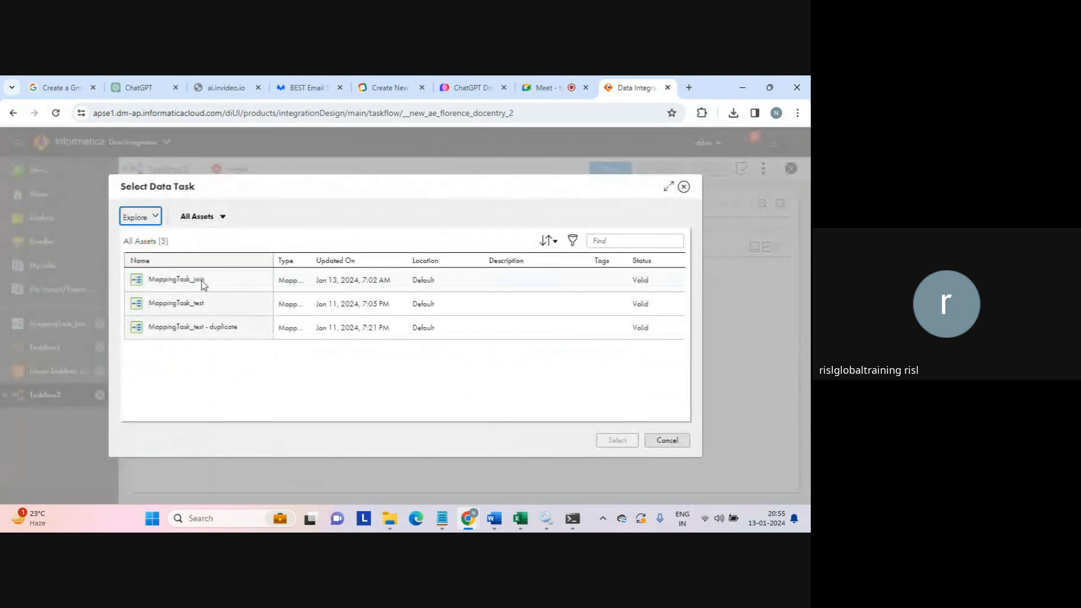
{"action": "left_click", "coordinate": [202, 285]}
{"action": "left_click", "coordinate": [616, 439]}
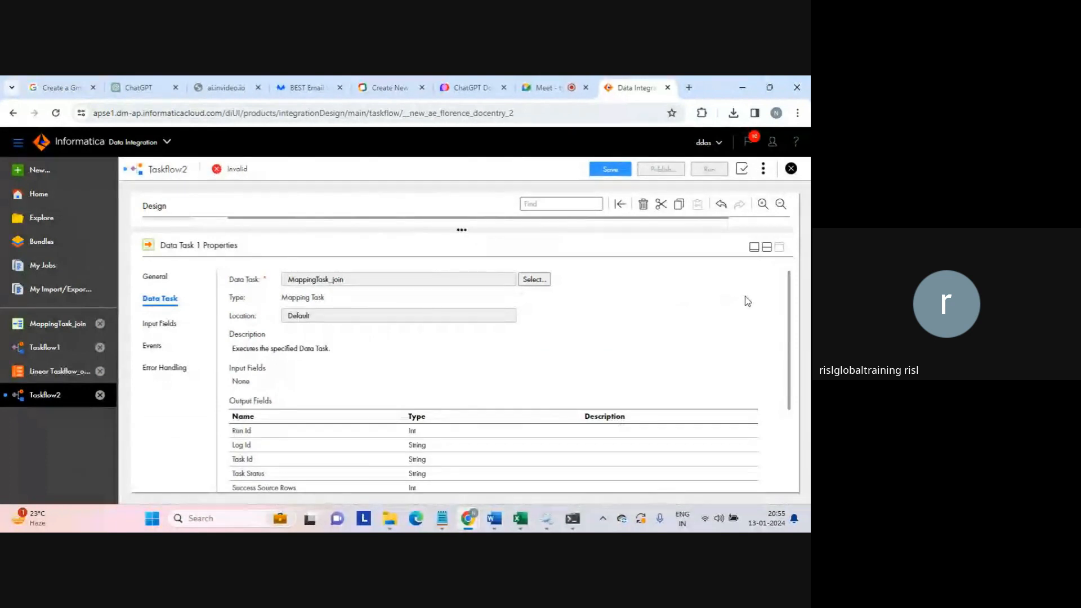
{"action": "left_click", "coordinate": [766, 247]}
- Assign MappingTask_test to Data Task 2 so Taskflow2 becomes Valid
{"action": "left_click", "coordinate": [386, 293]}
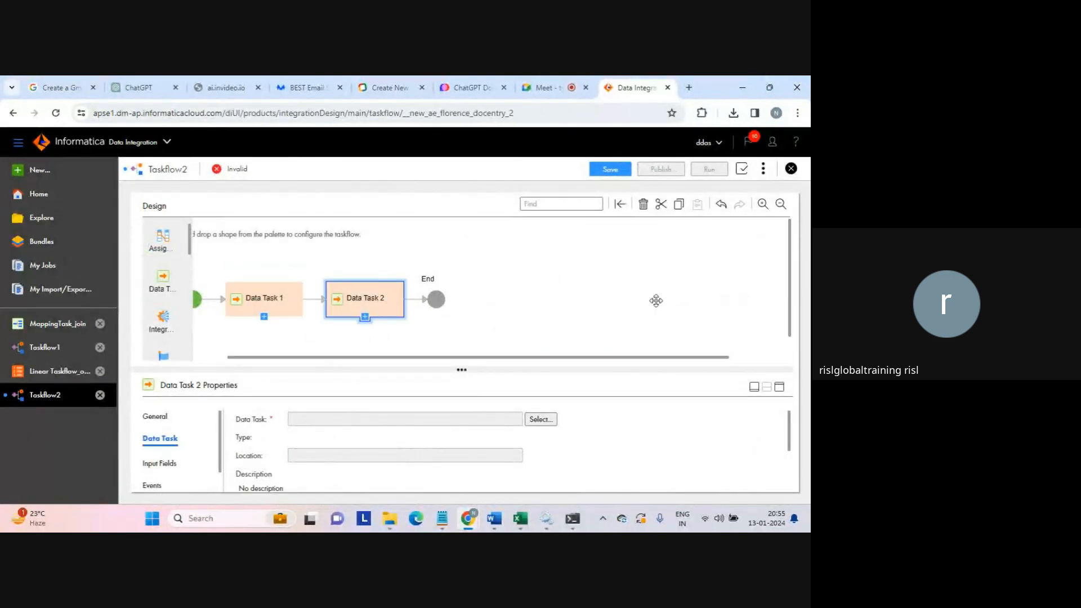
{"action": "left_click", "coordinate": [780, 387]}
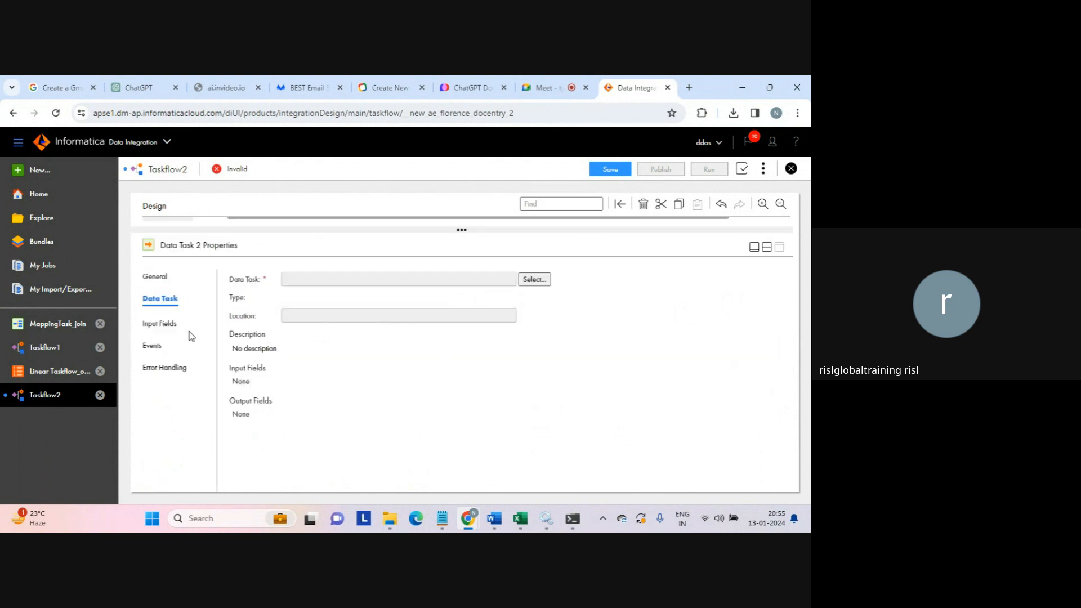
{"action": "left_click", "coordinate": [533, 280]}
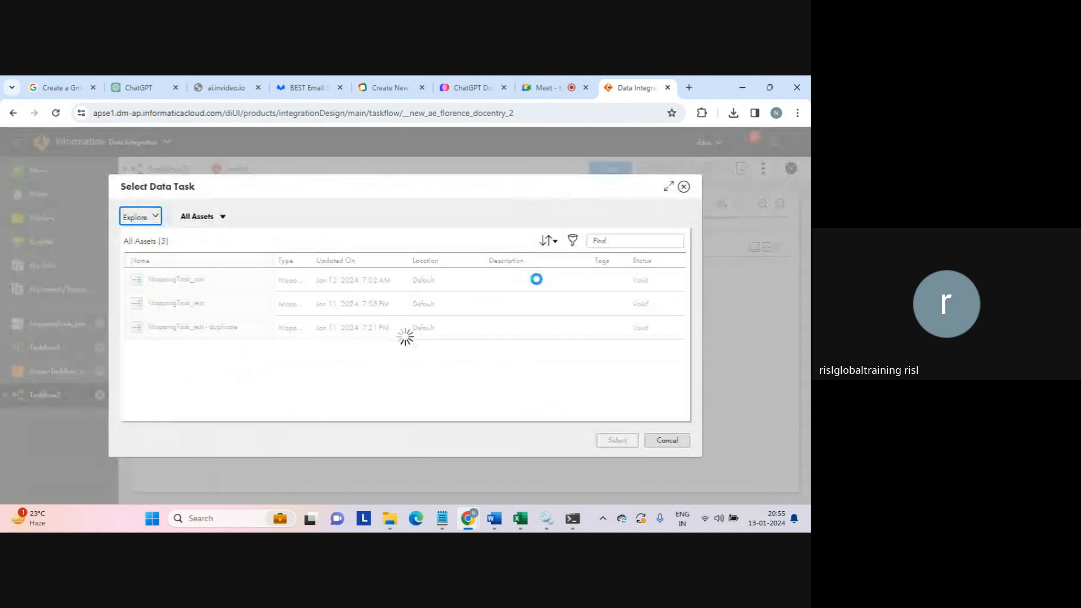
{"action": "left_click", "coordinate": [176, 312]}
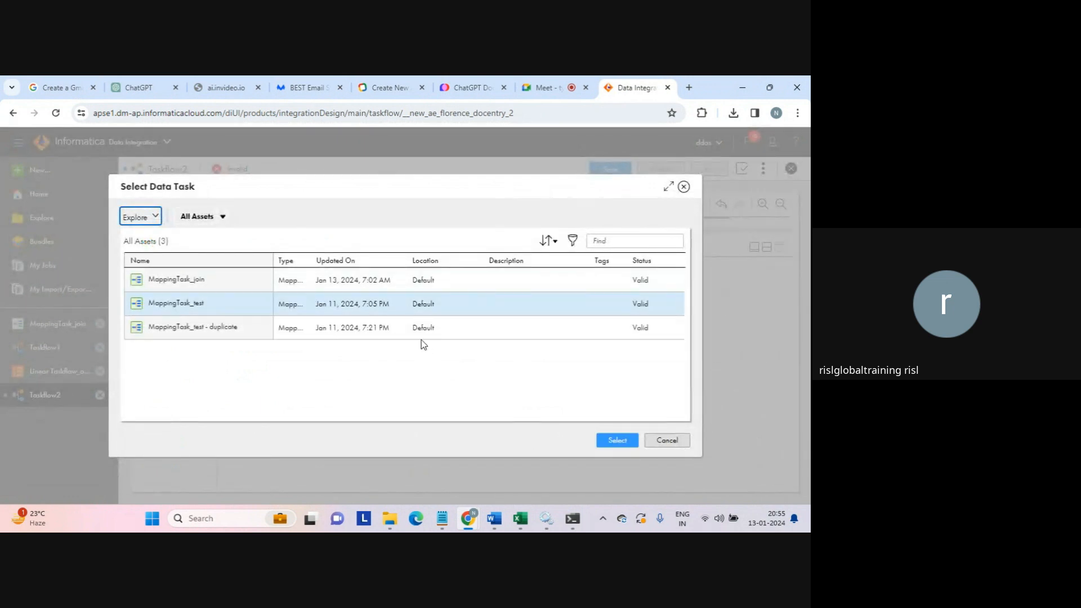
{"action": "left_click", "coordinate": [616, 442]}
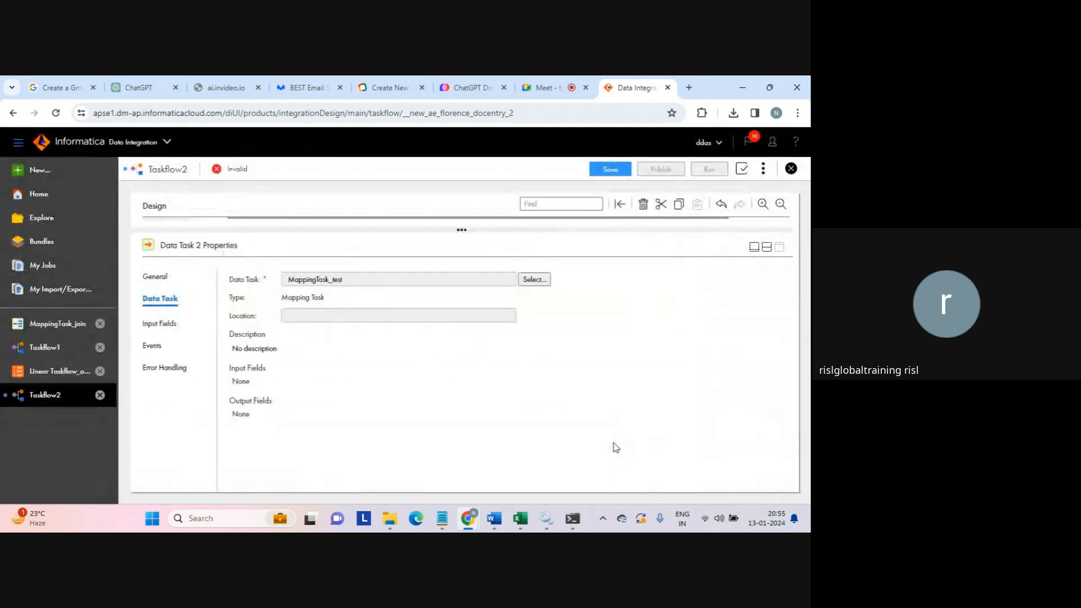
{"action": "left_click", "coordinate": [766, 246]}
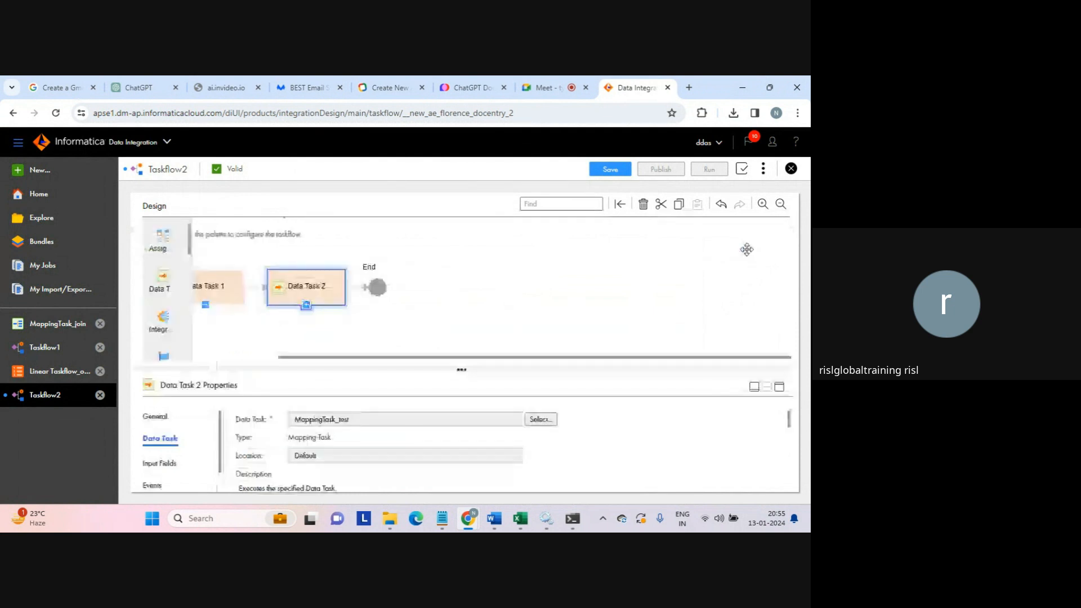
{"action": "left_click", "coordinate": [457, 310]}
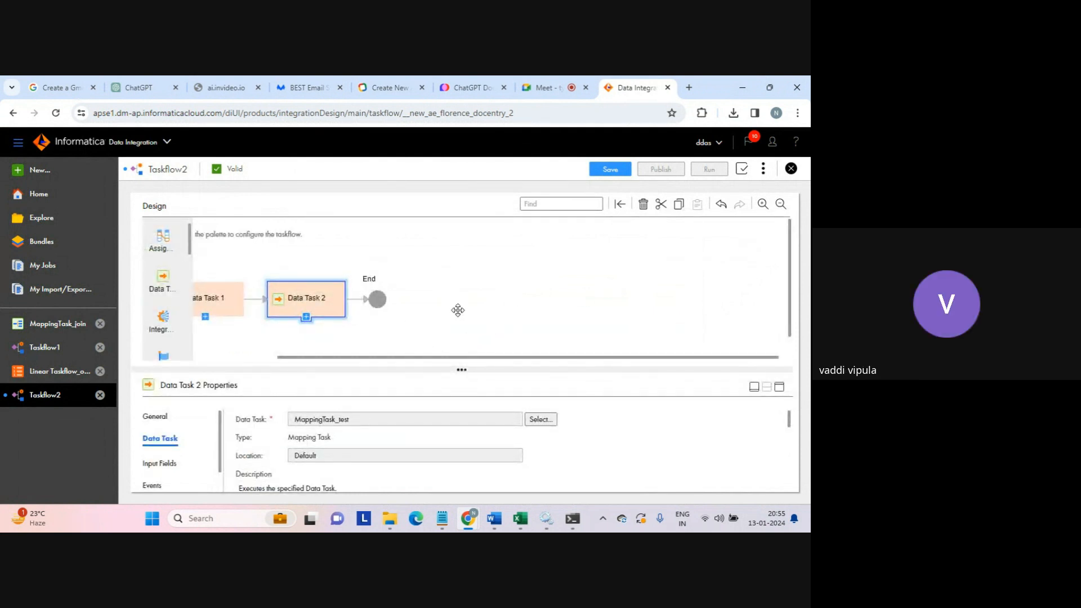
- Rename the taskflow to Taskflow_sequential and insert a third data task after Data Task 2
{"action": "left_click", "coordinate": [324, 433]}
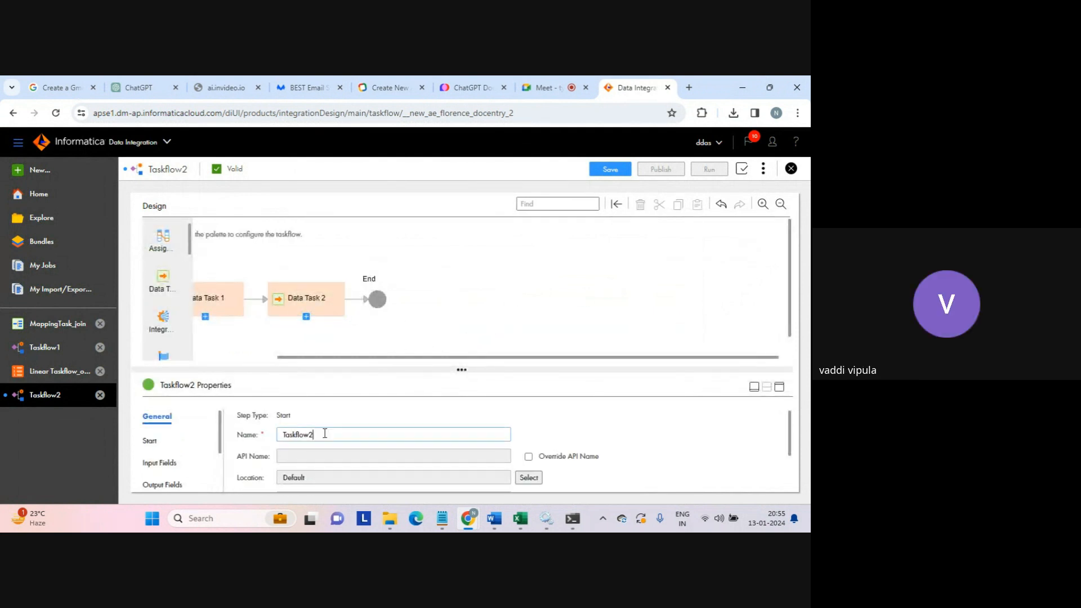
{"action": "key", "text": "BackSpace"}
{"action": "type", "text": "_seq"}
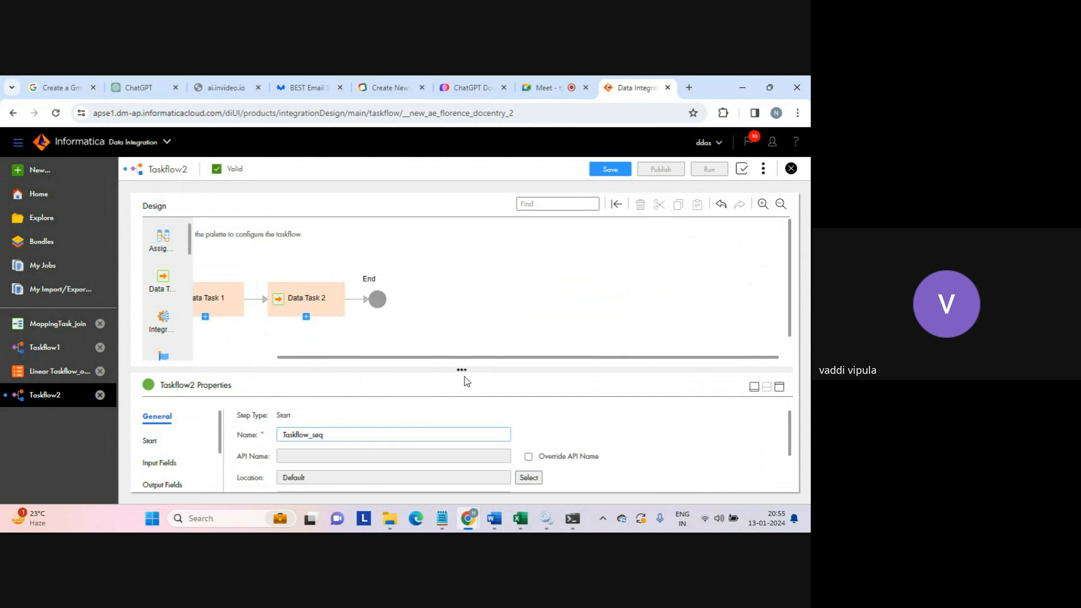
{"action": "type", "text": "uuential"}
{"action": "left_click_drag", "start_coordinate": [473, 363], "coordinate": [392, 367]}
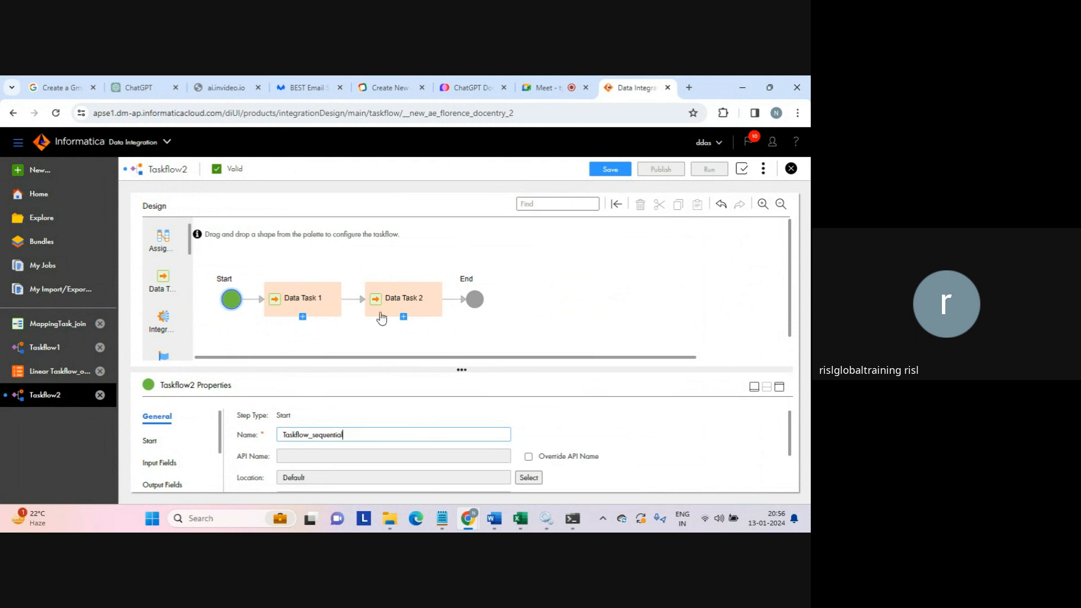
{"action": "left_click", "coordinate": [397, 307]}
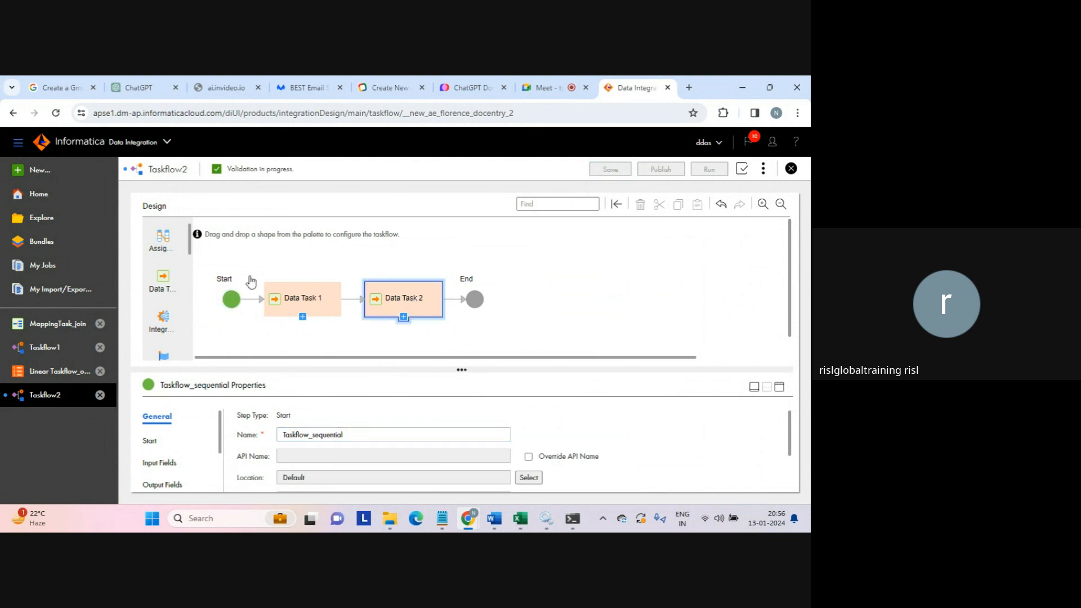
{"action": "left_click_drag", "start_coordinate": [163, 277], "coordinate": [452, 299]}
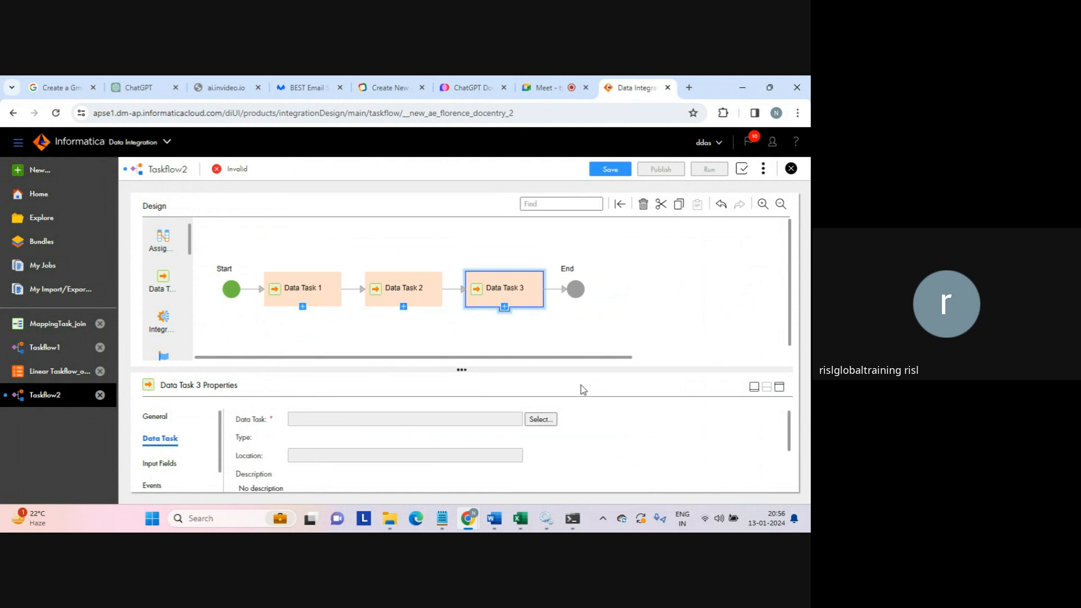
- Assign MappingTask_test - duplicate to Data Task 3 and save Taskflow_sequential
{"action": "left_click", "coordinate": [539, 420]}
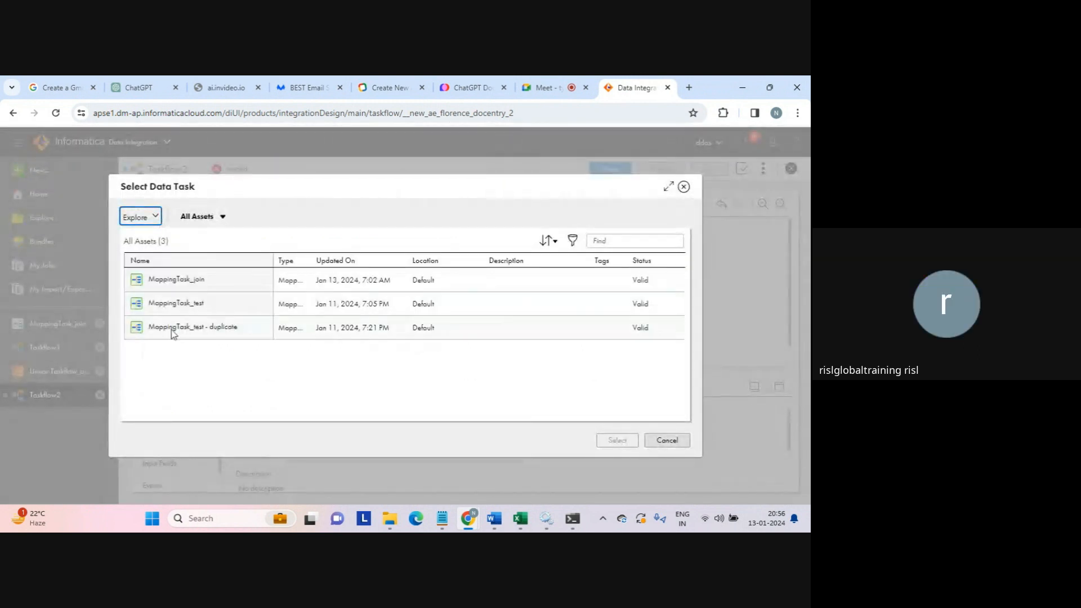
{"action": "left_click", "coordinate": [172, 330]}
{"action": "left_click", "coordinate": [615, 440]}
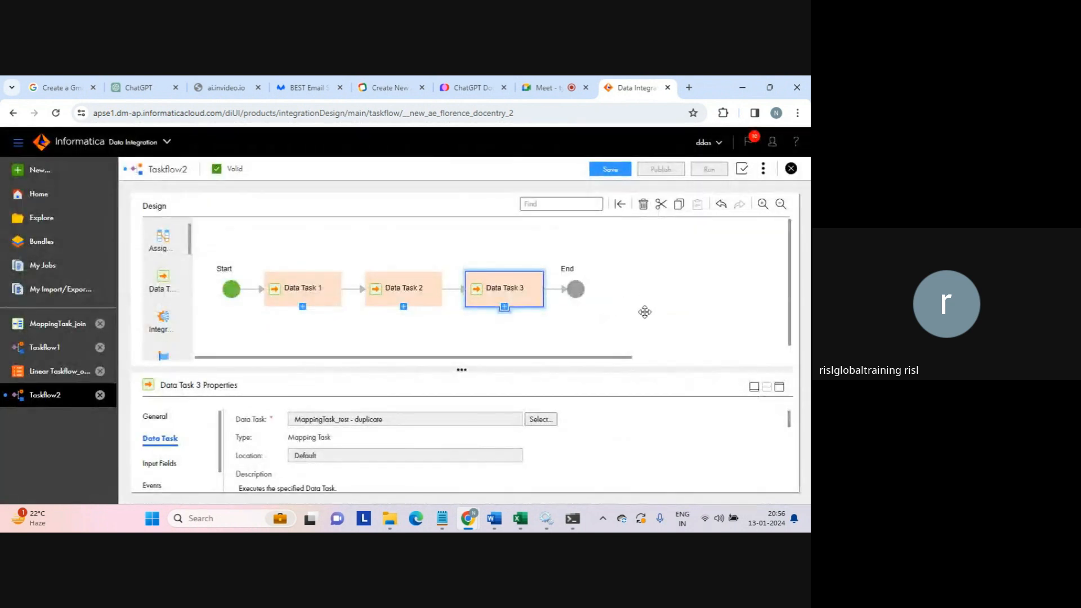
{"action": "left_click", "coordinate": [407, 352]}
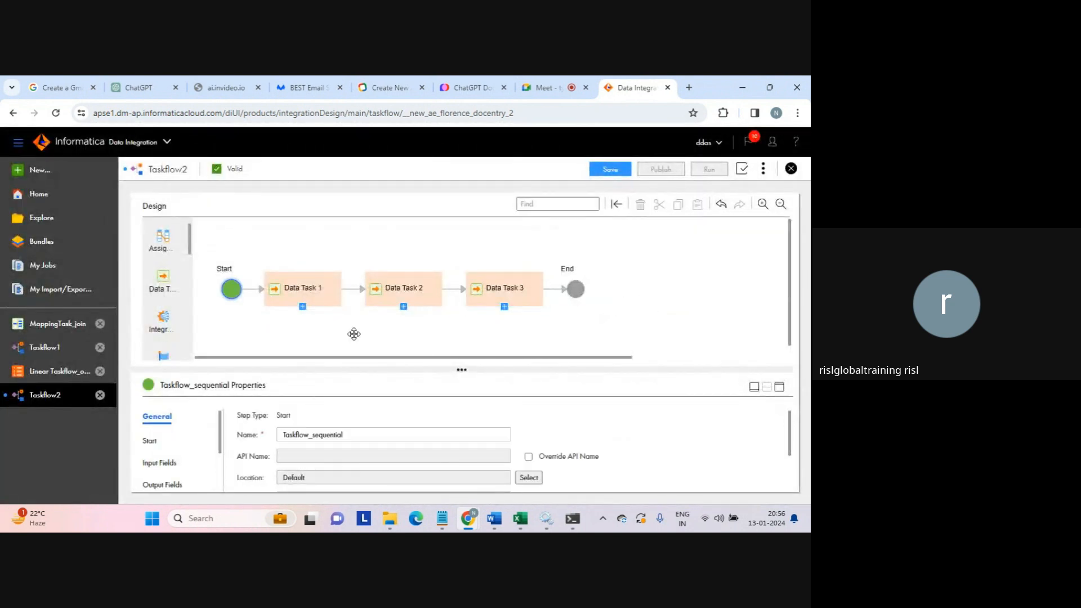
{"action": "left_click", "coordinate": [350, 434]}
{"action": "left_click", "coordinate": [610, 170]}
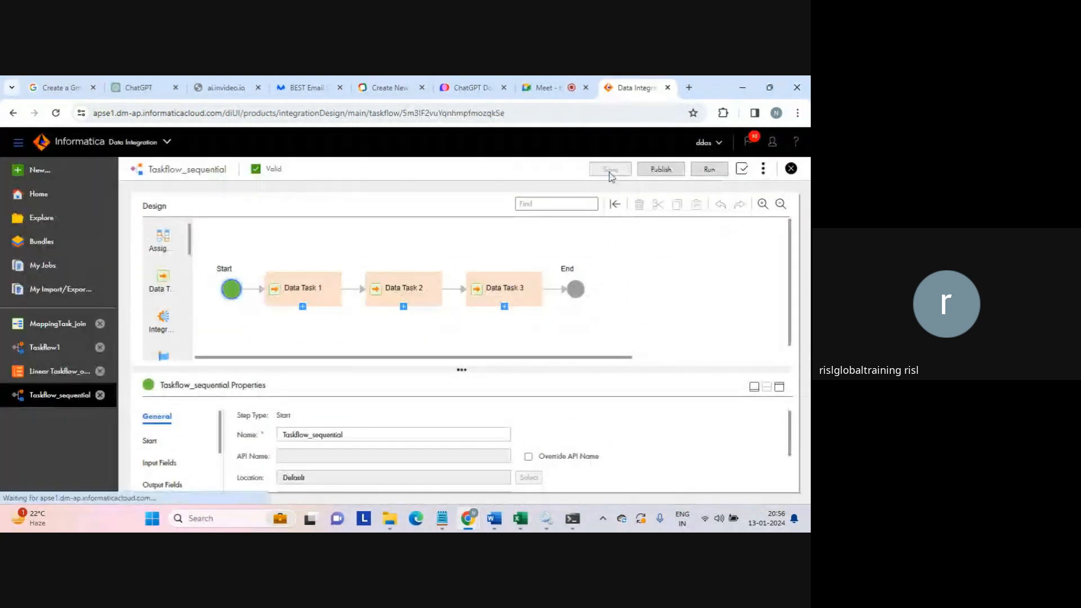
- Publish and run Taskflow_sequential, then follow its job in My Jobs
{"action": "left_click", "coordinate": [663, 171]}
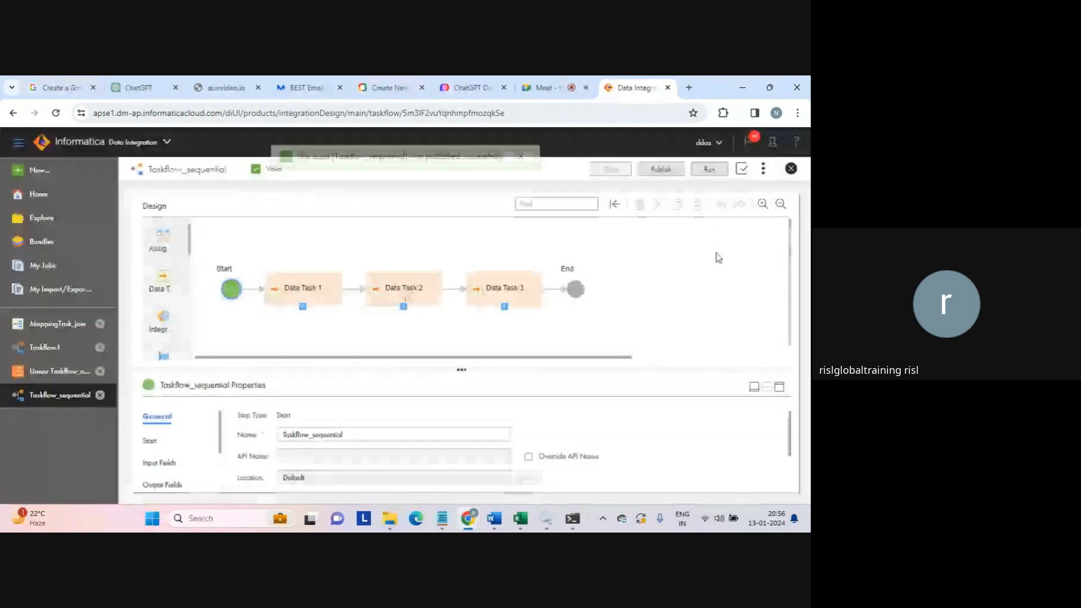
{"action": "left_click", "coordinate": [711, 170]}
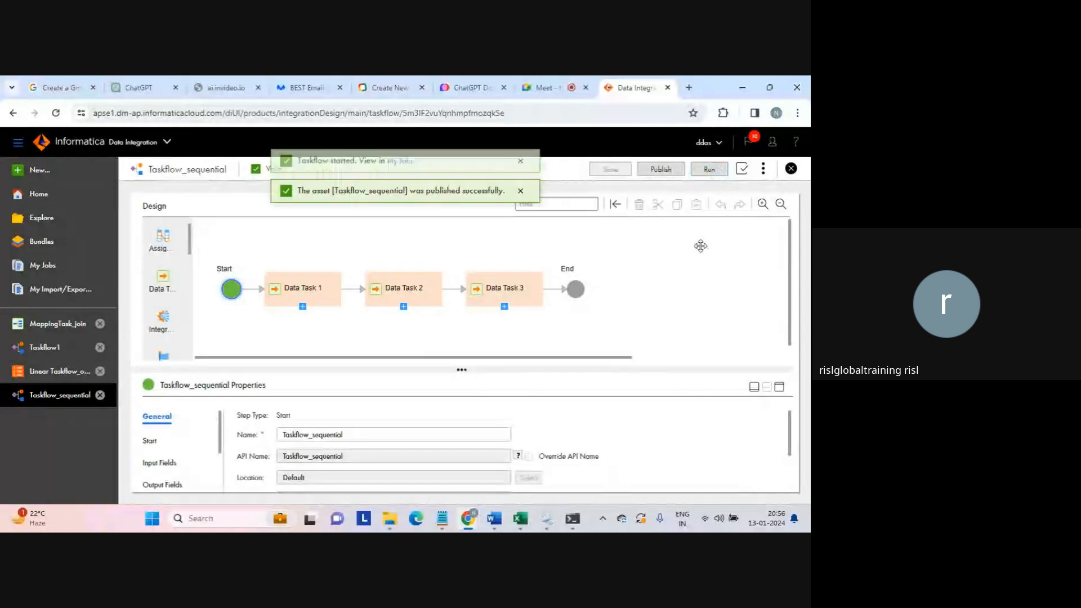
{"action": "left_click", "coordinate": [409, 168]}
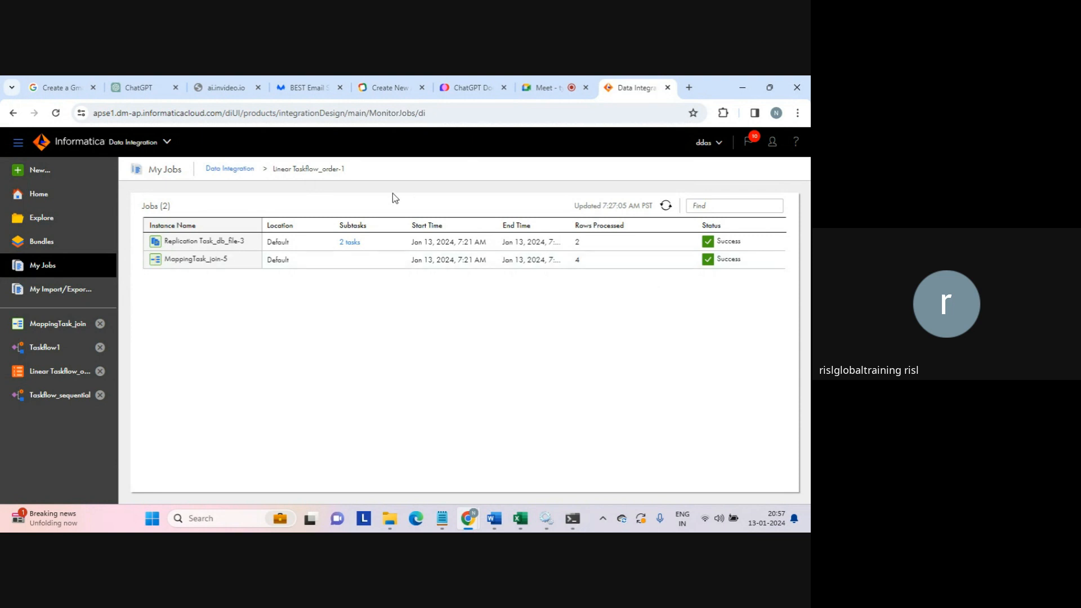
{"action": "left_click", "coordinate": [243, 171]}
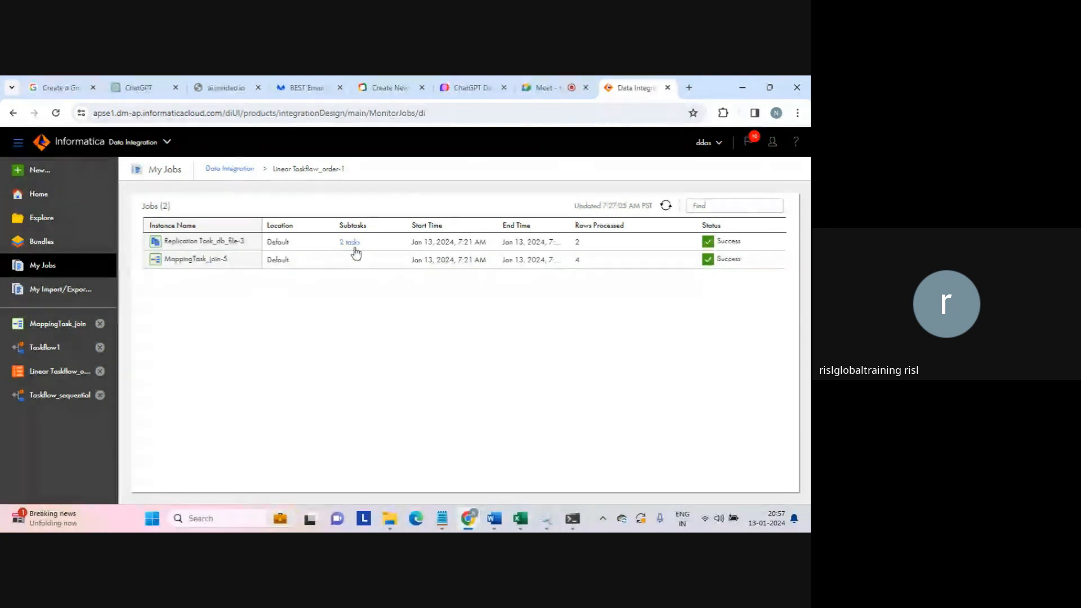
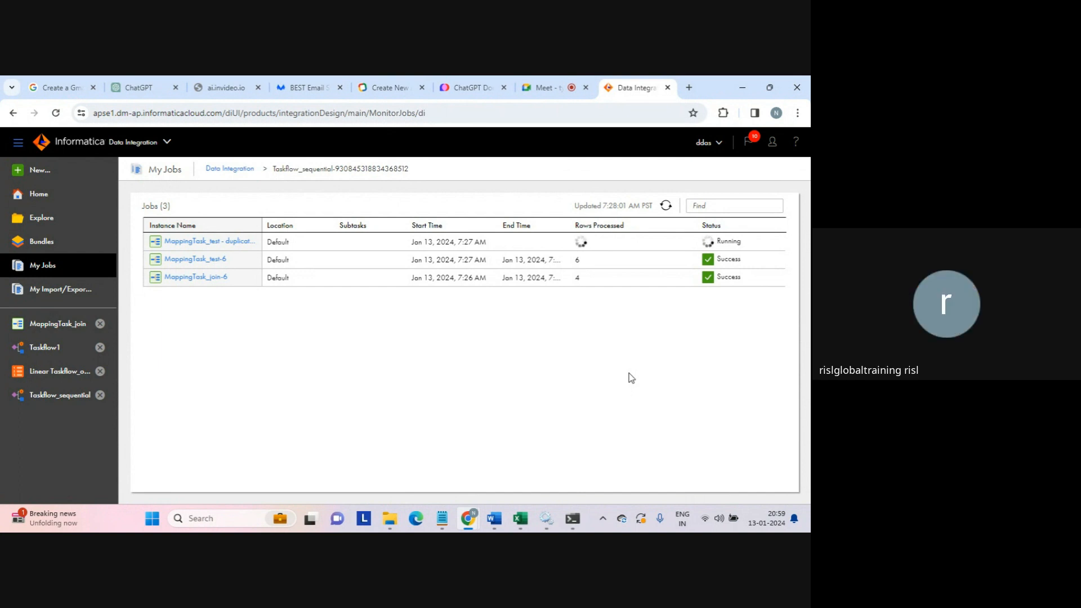
- Refresh My Jobs until all three Taskflow_sequential mapping-task jobs show Success
{"action": "left_click", "coordinate": [688, 88]}
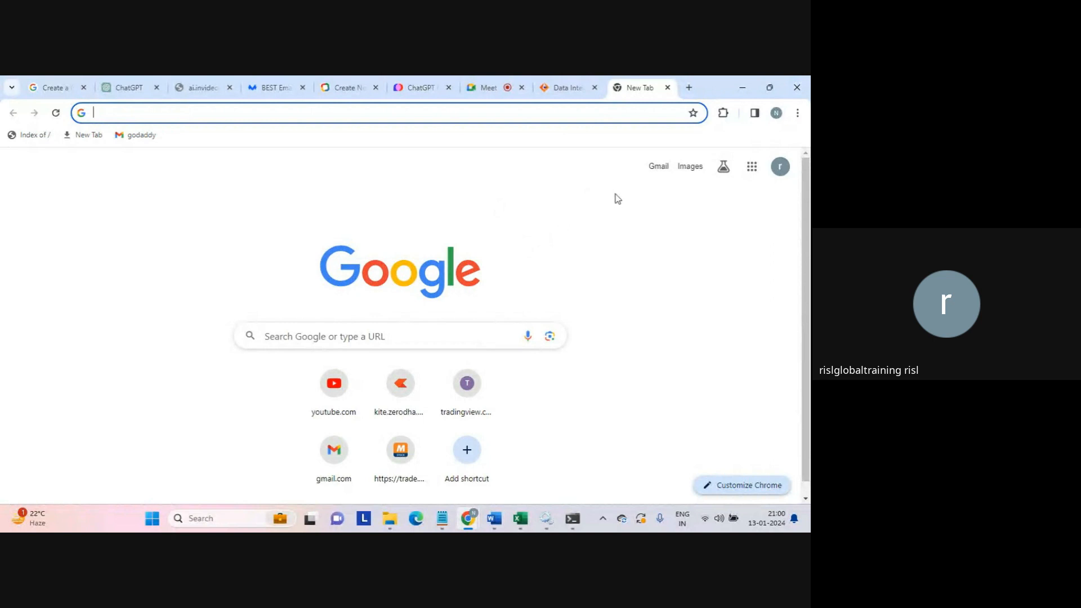
{"action": "left_click", "coordinate": [668, 88]}
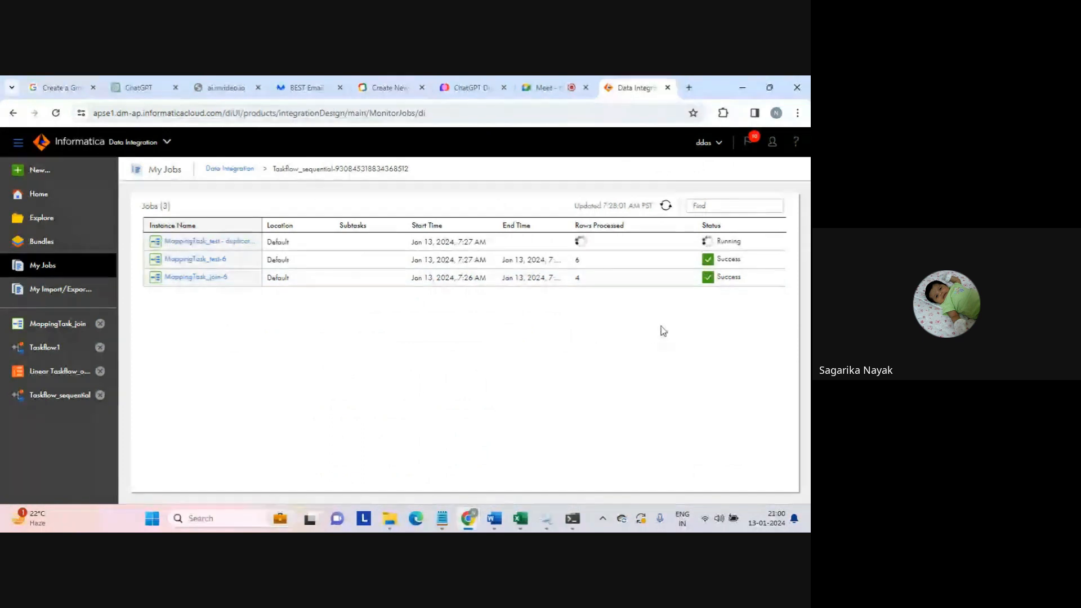
{"action": "left_click", "coordinate": [664, 207]}
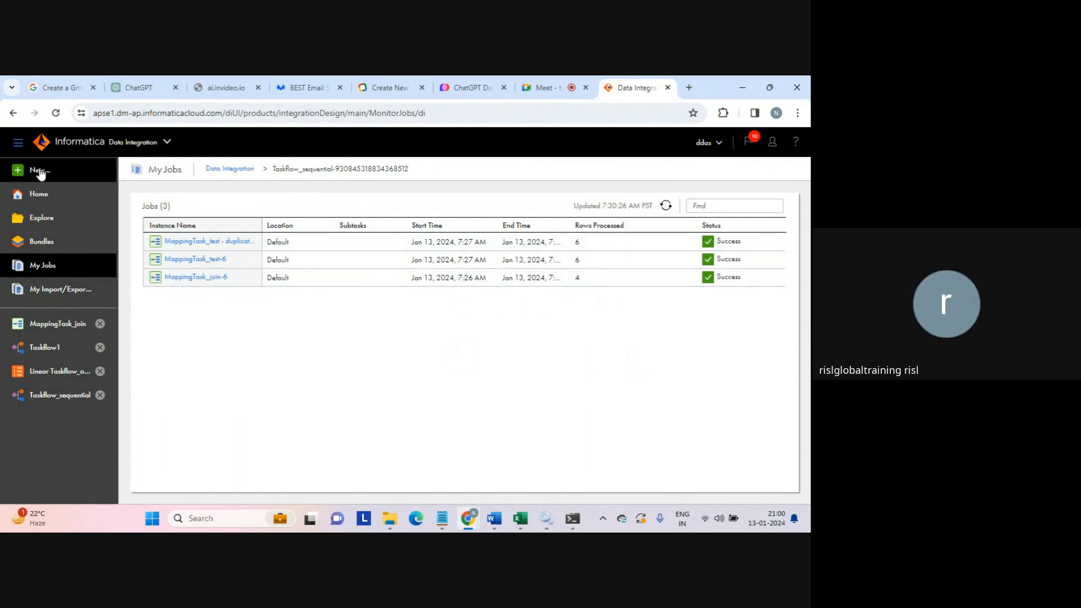
- Sort the target folder newest first to confirm seq_tgt_test_task, then return to My Jobs
{"action": "left_click", "coordinate": [392, 524]}
{"action": "left_click", "coordinate": [453, 457]}
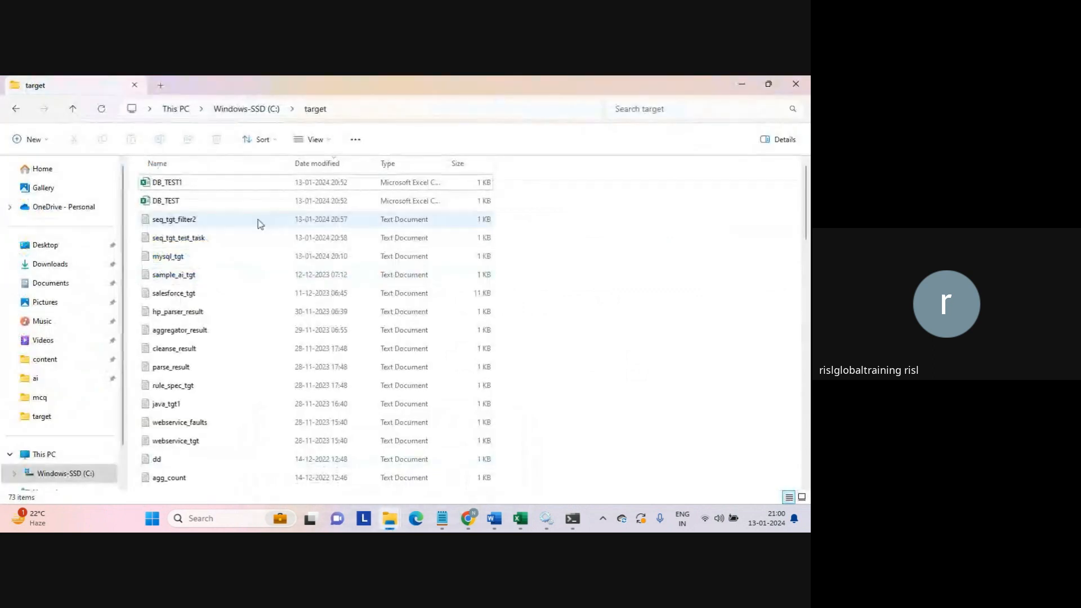
{"action": "left_click", "coordinate": [344, 167]}
{"action": "left_click", "coordinate": [345, 167]}
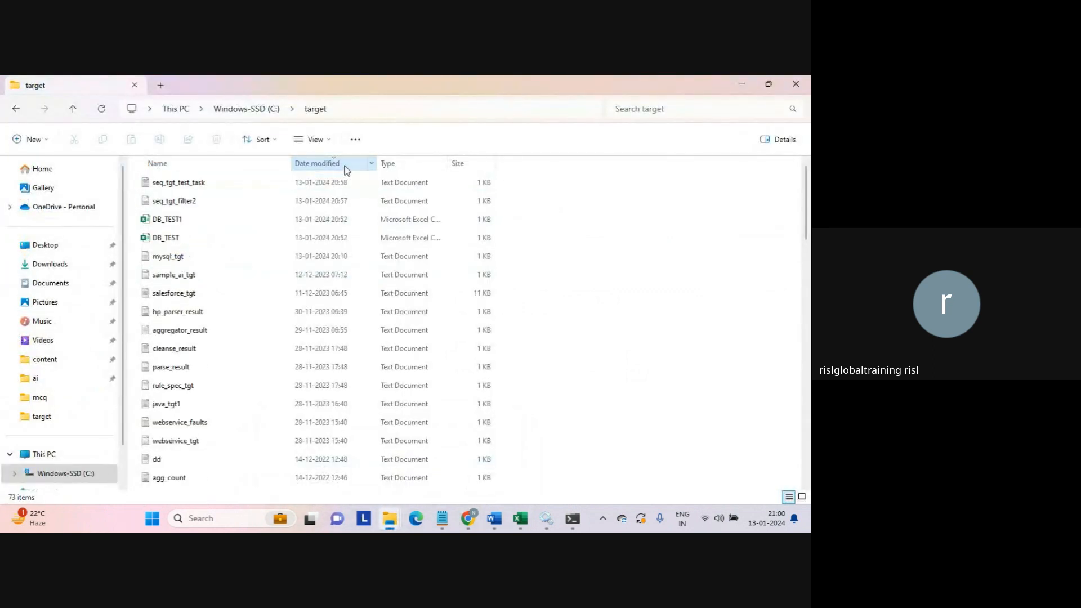
{"action": "left_click", "coordinate": [198, 186]}
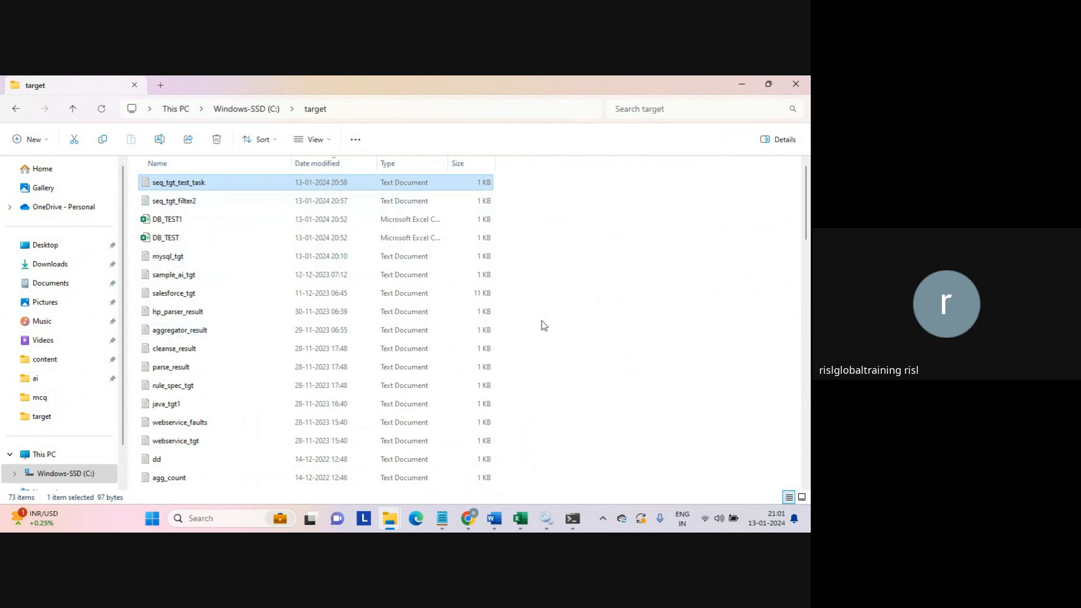
{"action": "left_click", "coordinate": [619, 332]}
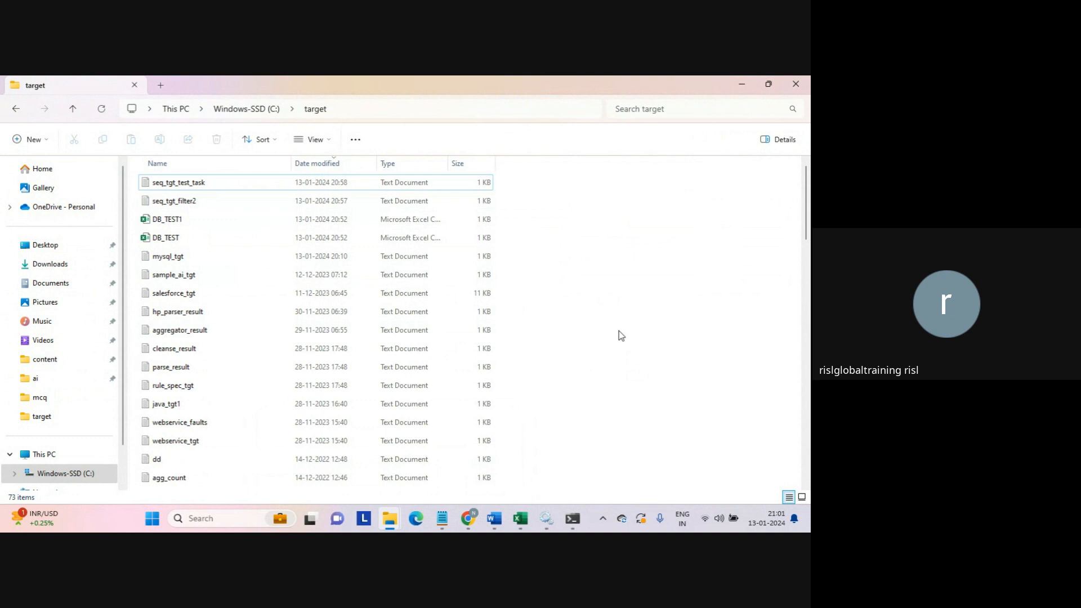
{"action": "left_click", "coordinate": [465, 519]}
{"action": "left_click", "coordinate": [431, 475]}
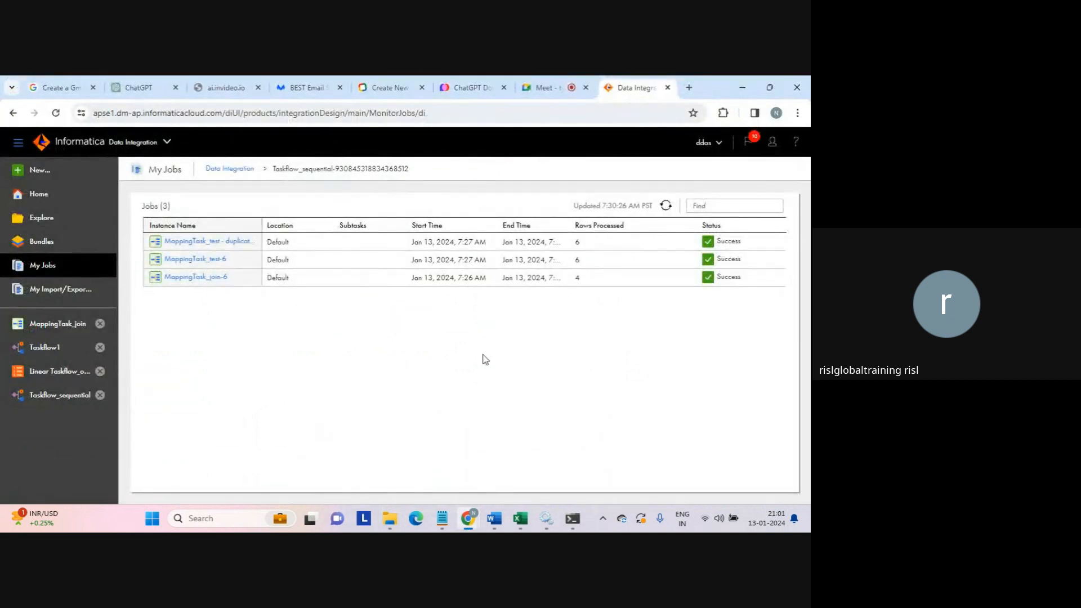
- Refresh My Jobs, then choose the plain Taskflow template under New Asset's Taskflows category
{"action": "left_click", "coordinate": [666, 205]}
{"action": "left_click", "coordinate": [42, 170]}
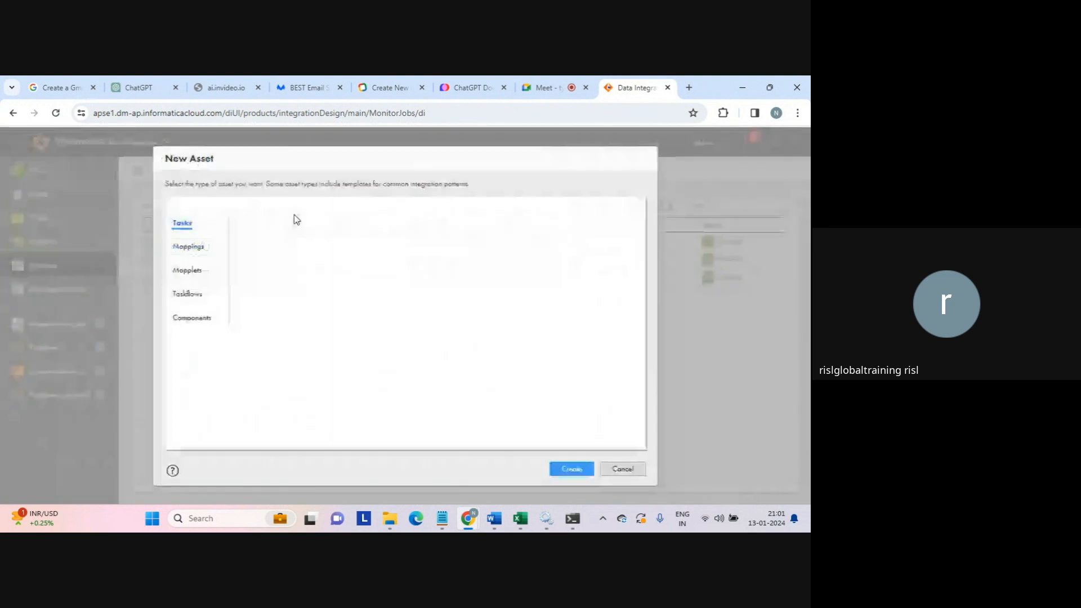
{"action": "left_click", "coordinate": [194, 294]}
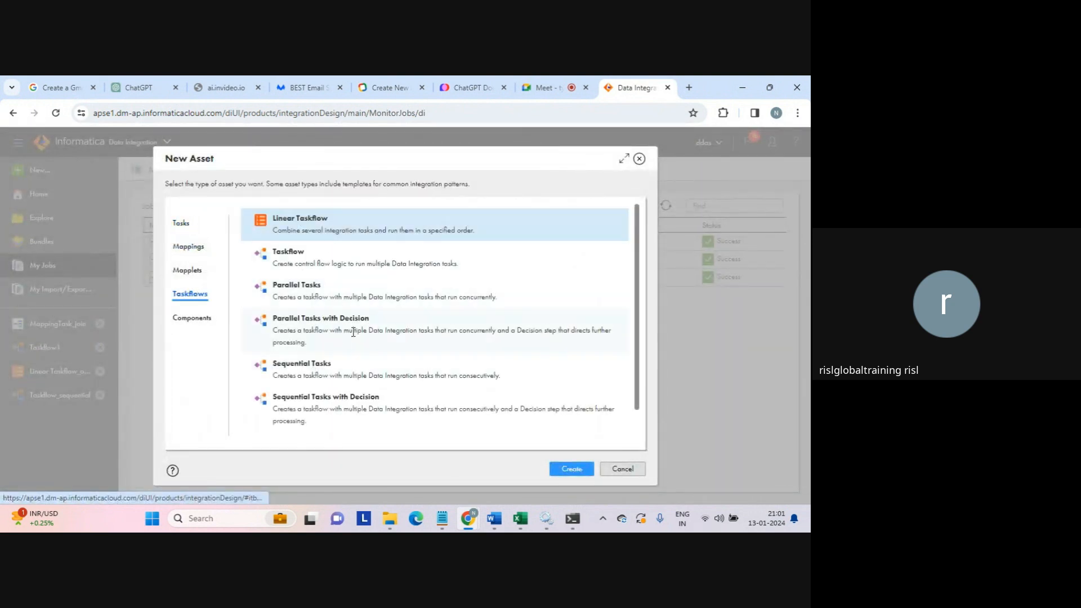
{"action": "left_click", "coordinate": [293, 254]}
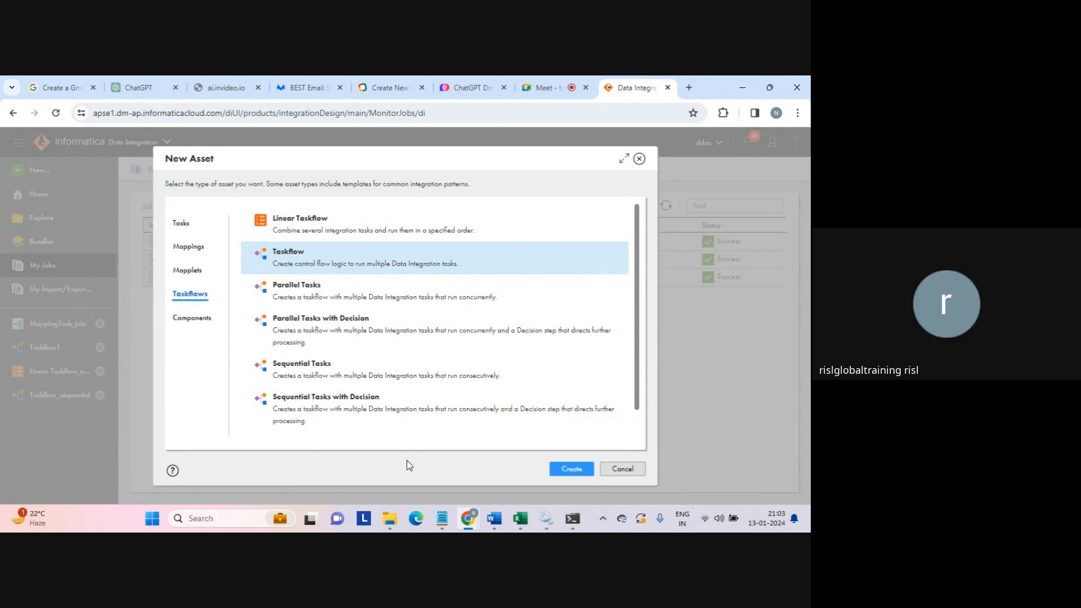
- Create the blank Taskflow2 and browse its step palette in the designer
{"action": "left_click", "coordinate": [570, 471]}
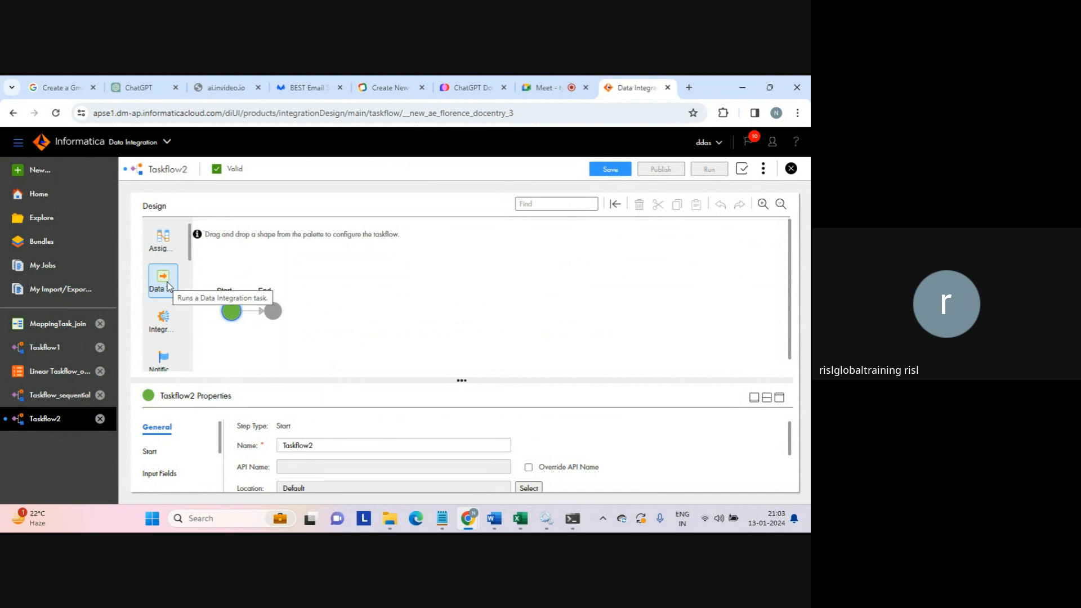
{"action": "scroll", "coordinate": [190, 256], "scroll_direction": "down", "scroll_amount": 1}
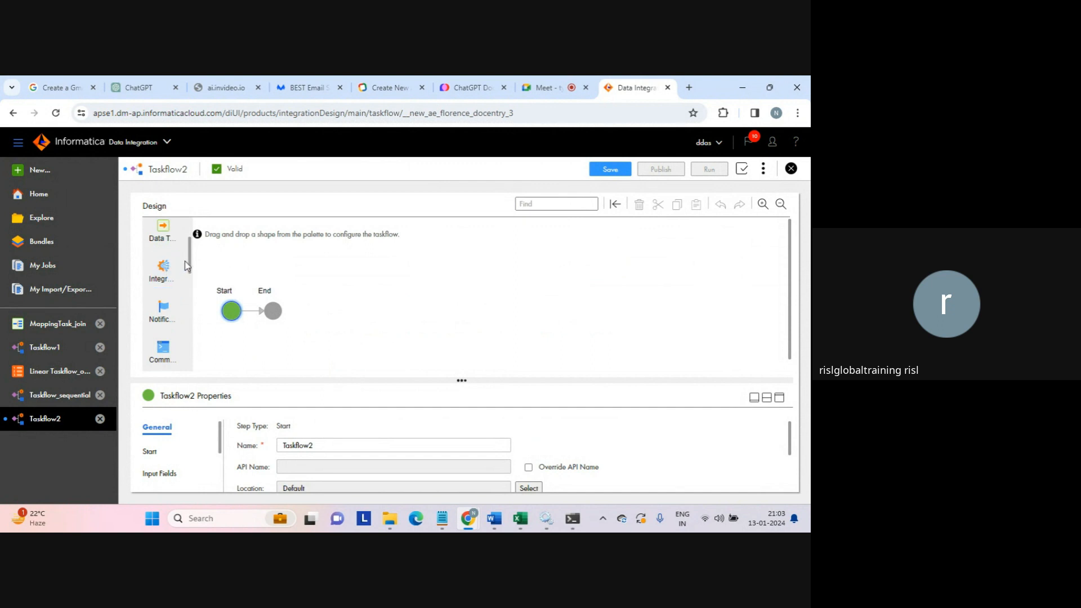
{"action": "scroll", "coordinate": [170, 268], "scroll_direction": "down", "scroll_amount": 2}
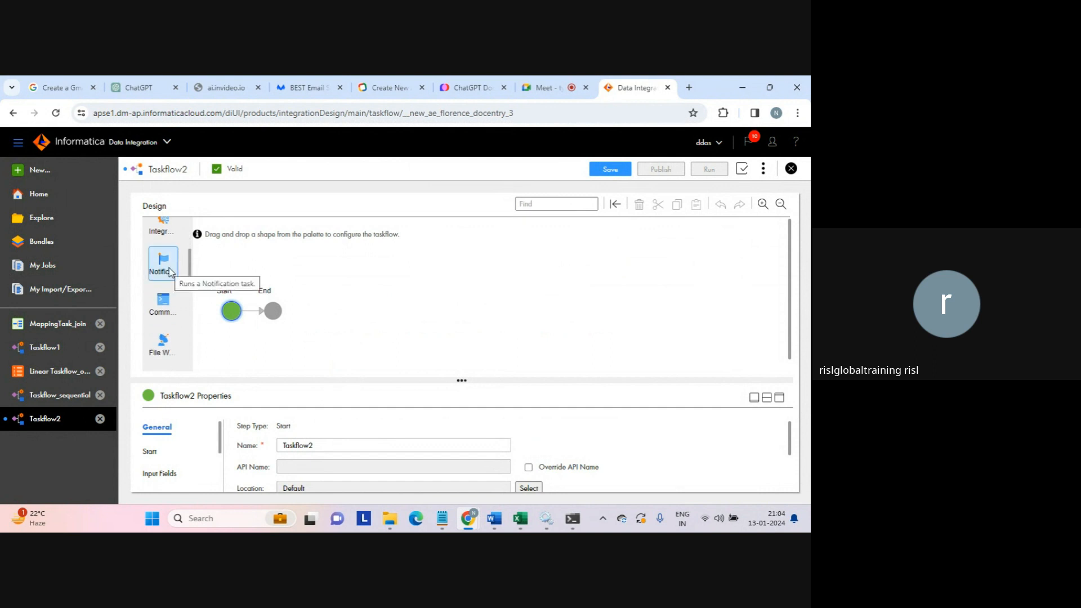
{"action": "left_click_drag", "start_coordinate": [169, 273], "coordinate": [257, 305]}
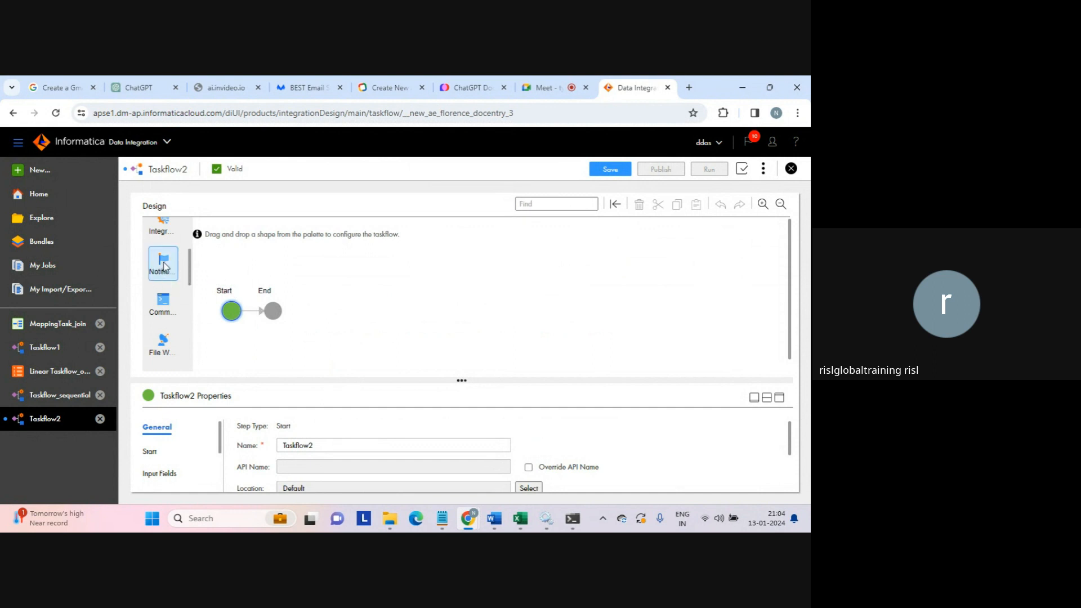
{"action": "scroll", "coordinate": [192, 265], "scroll_direction": "down", "scroll_amount": 1}
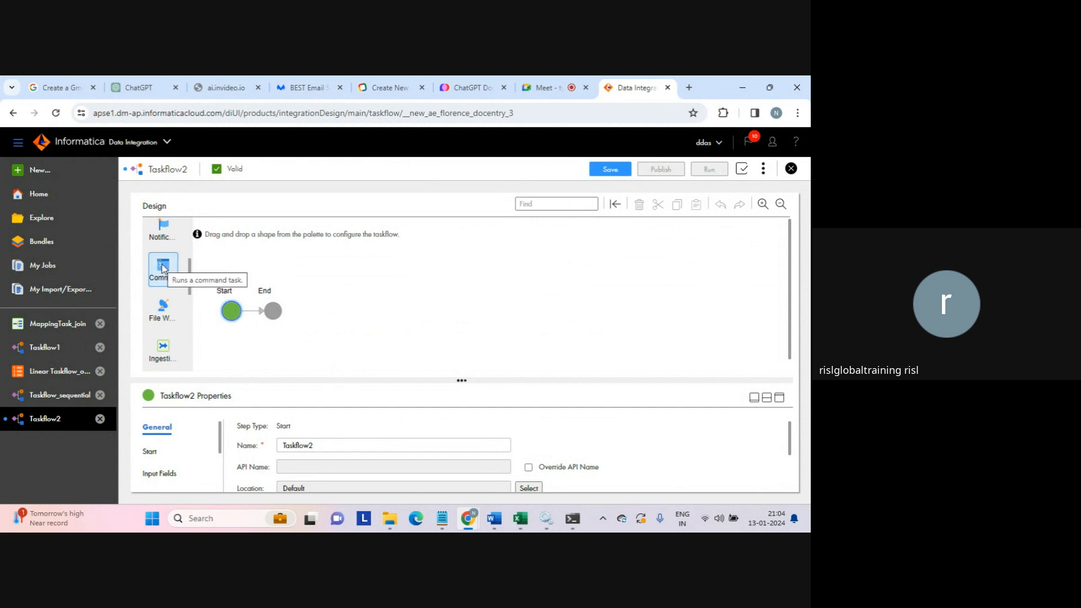
{"action": "left_click_drag", "start_coordinate": [190, 281], "coordinate": [189, 289]}
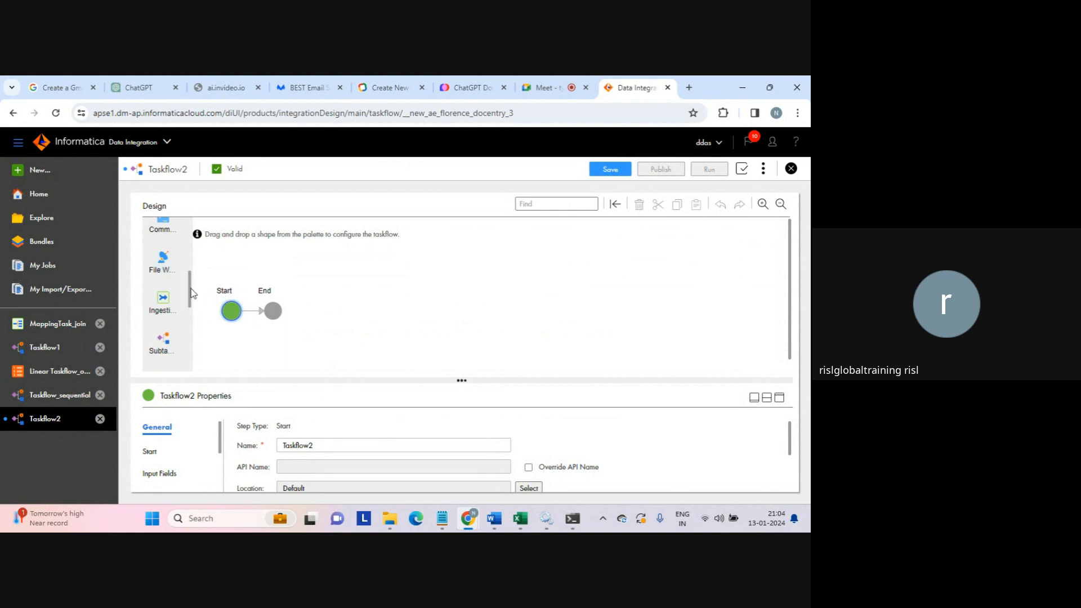
{"action": "scroll", "coordinate": [192, 303], "scroll_direction": "down", "scroll_amount": 1}
{"action": "mouse_move", "coordinate": [192, 303]}
{"action": "left_mouse_down"}
{"action": "mouse_move", "coordinate": [192, 317]}
{"action": "mouse_move", "coordinate": [192, 303]}
{"action": "left_mouse_up"}
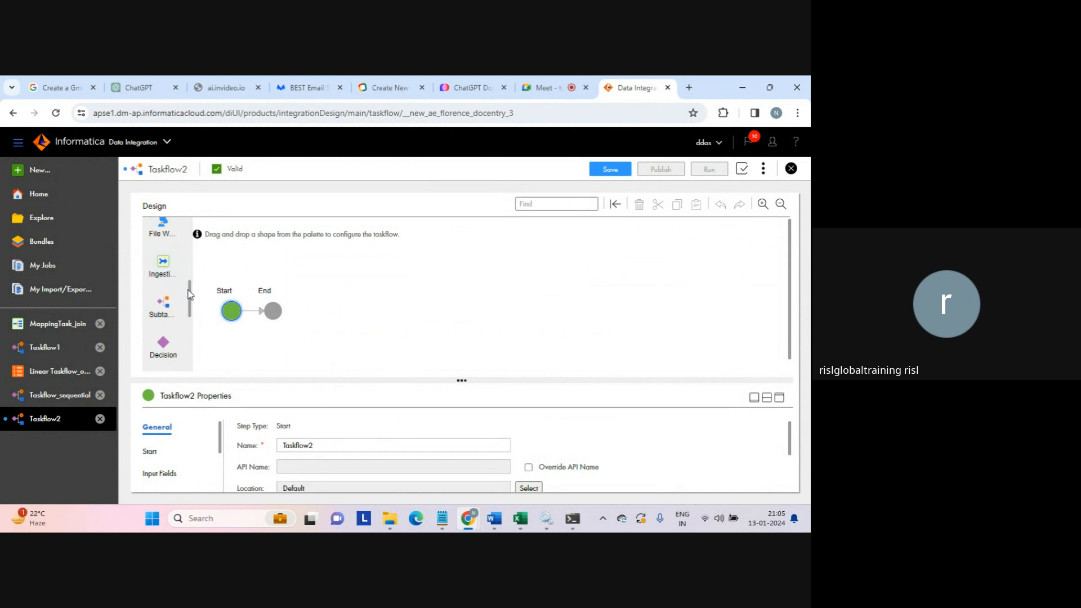
{"action": "scroll", "coordinate": [190, 302], "scroll_direction": "down", "scroll_amount": 1}
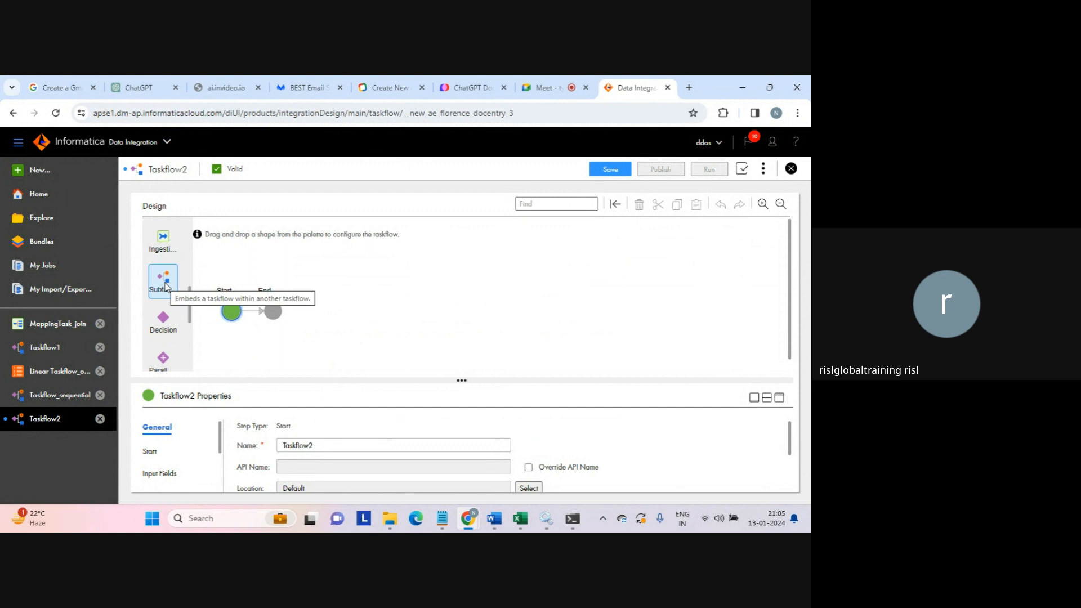
{"action": "scroll", "coordinate": [191, 323], "scroll_direction": "down", "scroll_amount": 2}
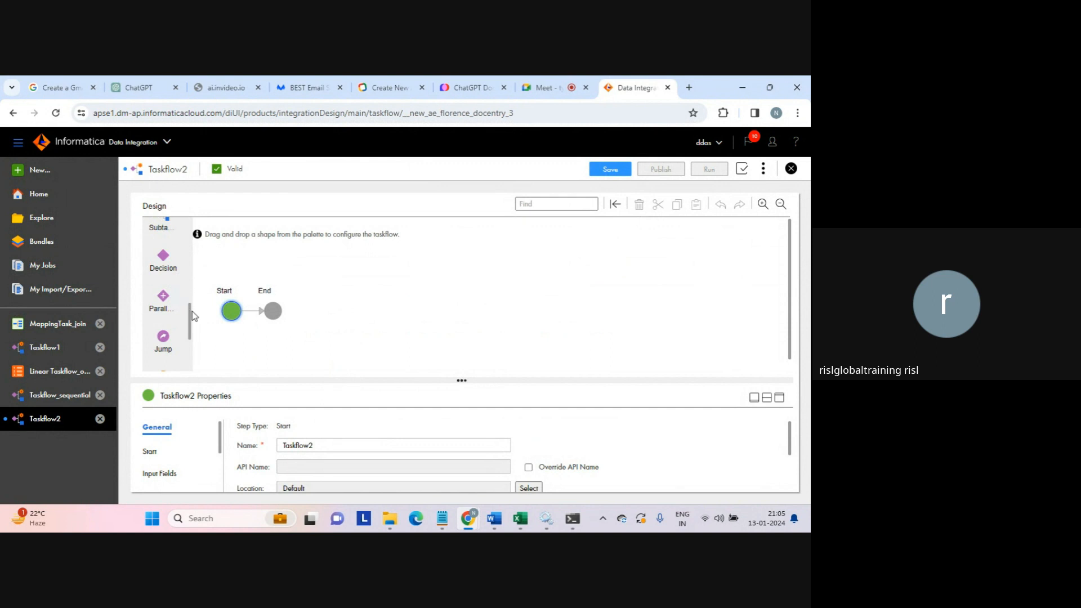
{"action": "scroll", "coordinate": [190, 332], "scroll_direction": "down", "scroll_amount": 2}
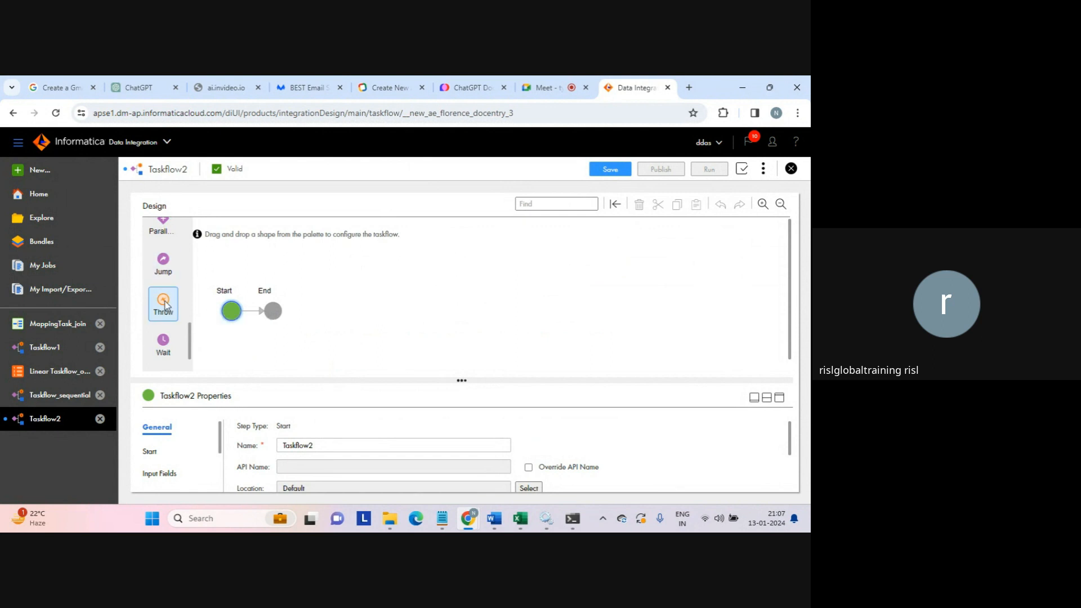
{"action": "scroll", "coordinate": [193, 335], "scroll_direction": "down", "scroll_amount": 1}
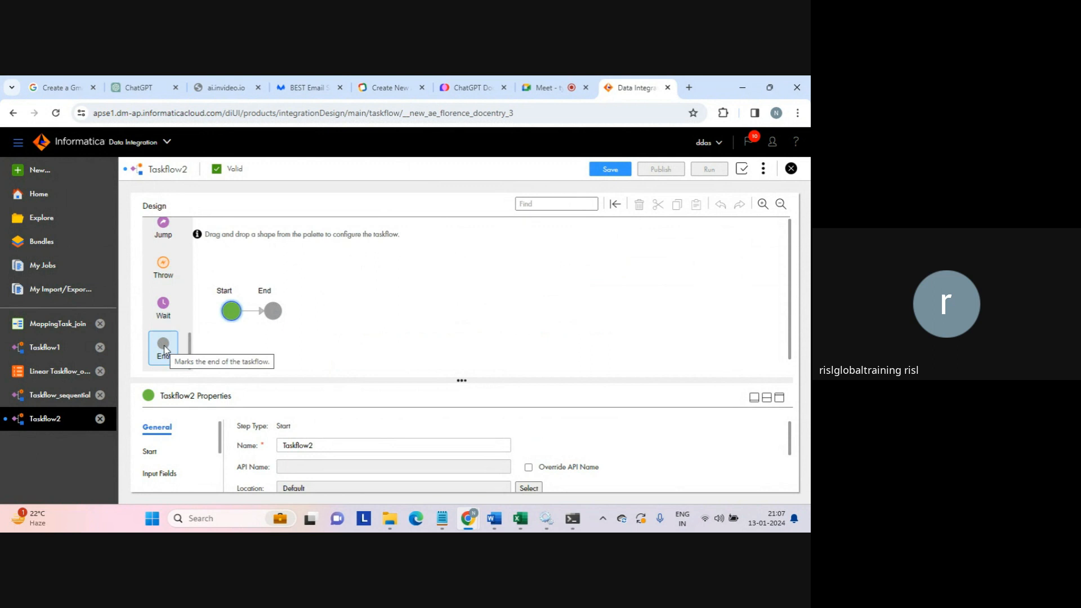
{"action": "left_click", "coordinate": [273, 311]}
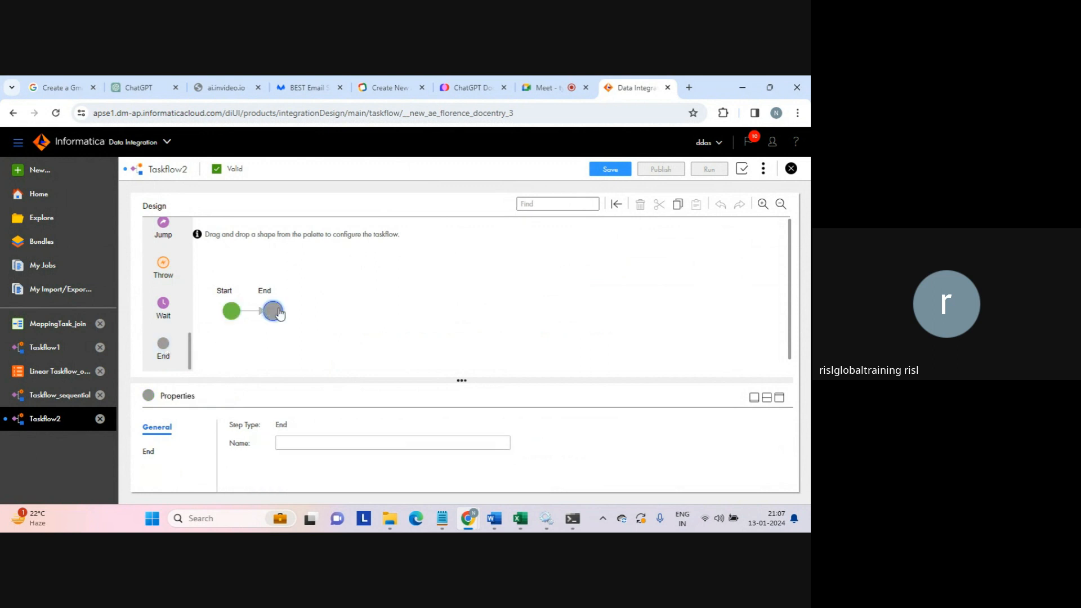
{"action": "left_click", "coordinate": [314, 321]}
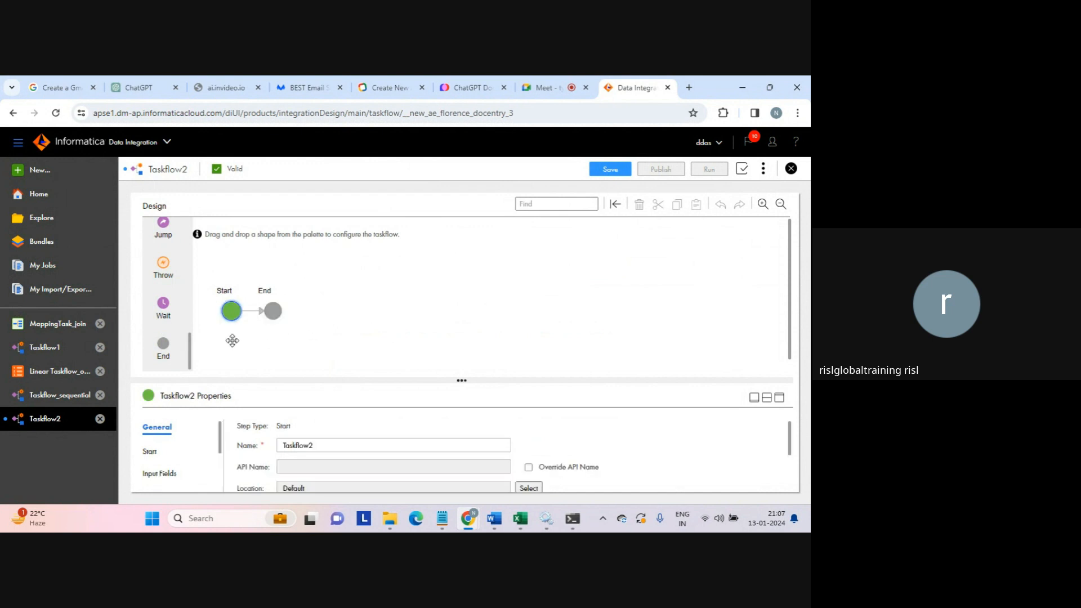
{"action": "scroll", "coordinate": [171, 235], "scroll_direction": "up", "scroll_amount": 5}
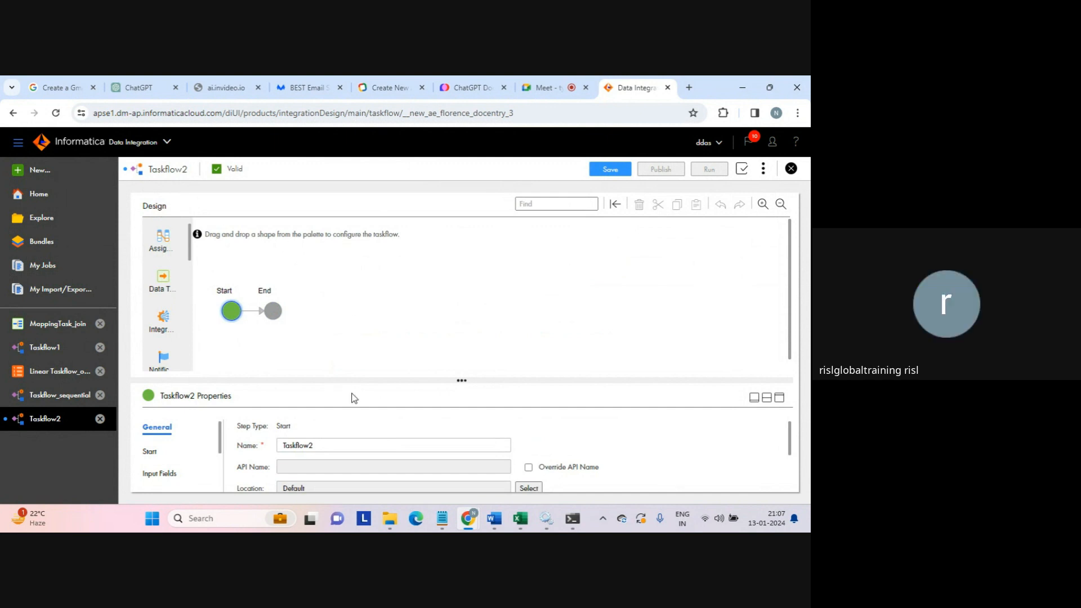
- Rename Taskflow2 to Taskflow_sequential_parallel in the General properties
{"action": "left_click", "coordinate": [328, 446]}
{"action": "type", "text": "_"}
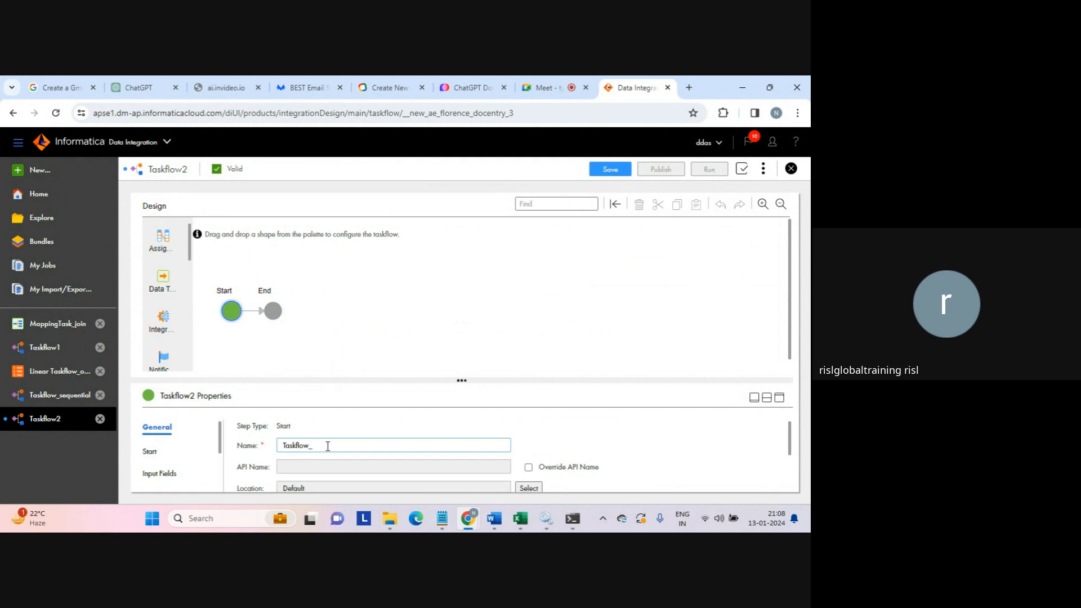
{"action": "type", "text": "sequential_parallel"}
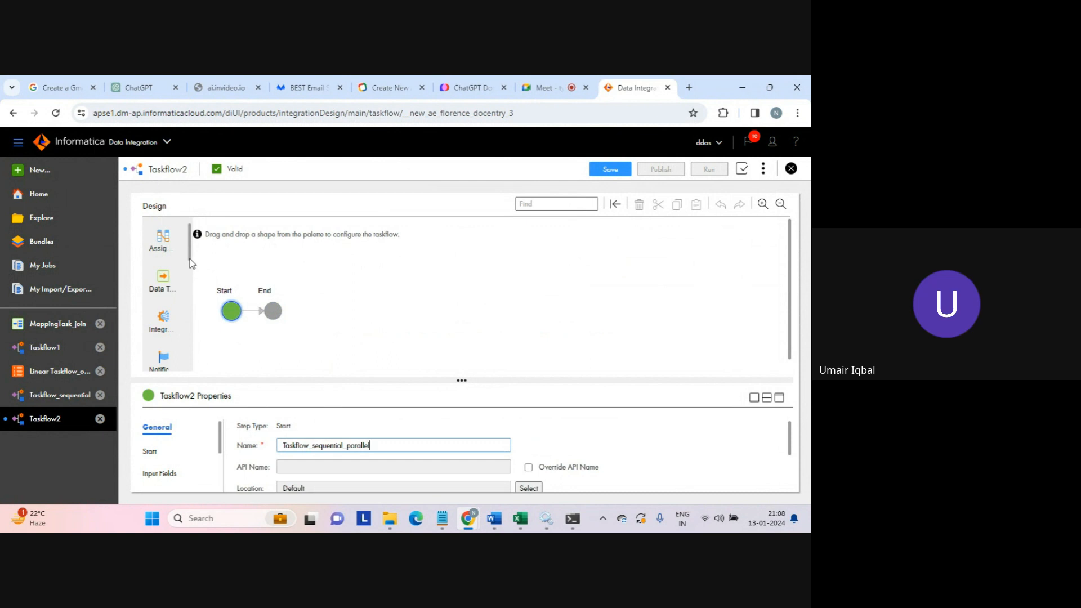
- Add Data Task 1, Data Task 2 and a Parallel Paths 1 step in sequence before End
{"action": "left_click_drag", "start_coordinate": [199, 291], "coordinate": [249, 307]}
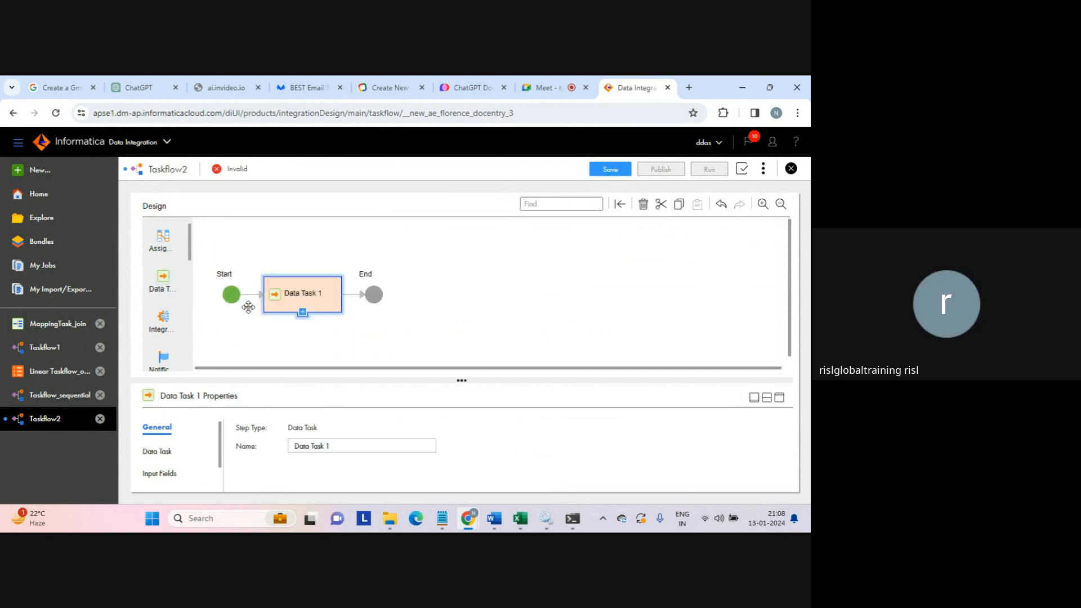
{"action": "left_click_drag", "start_coordinate": [165, 281], "coordinate": [358, 295]}
{"action": "left_click", "coordinate": [305, 294]}
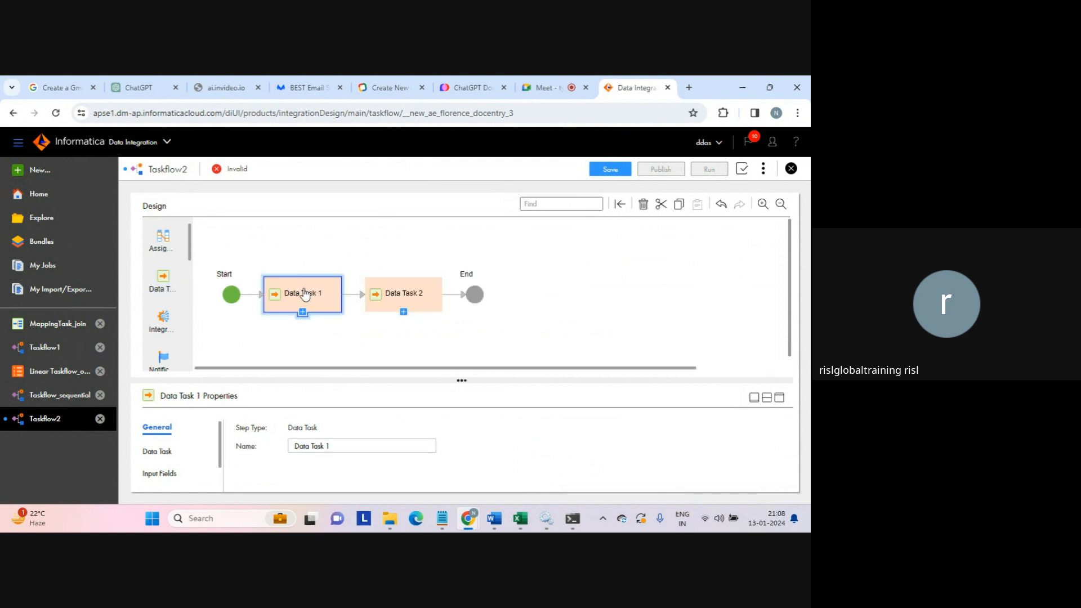
{"action": "left_click", "coordinate": [406, 299]}
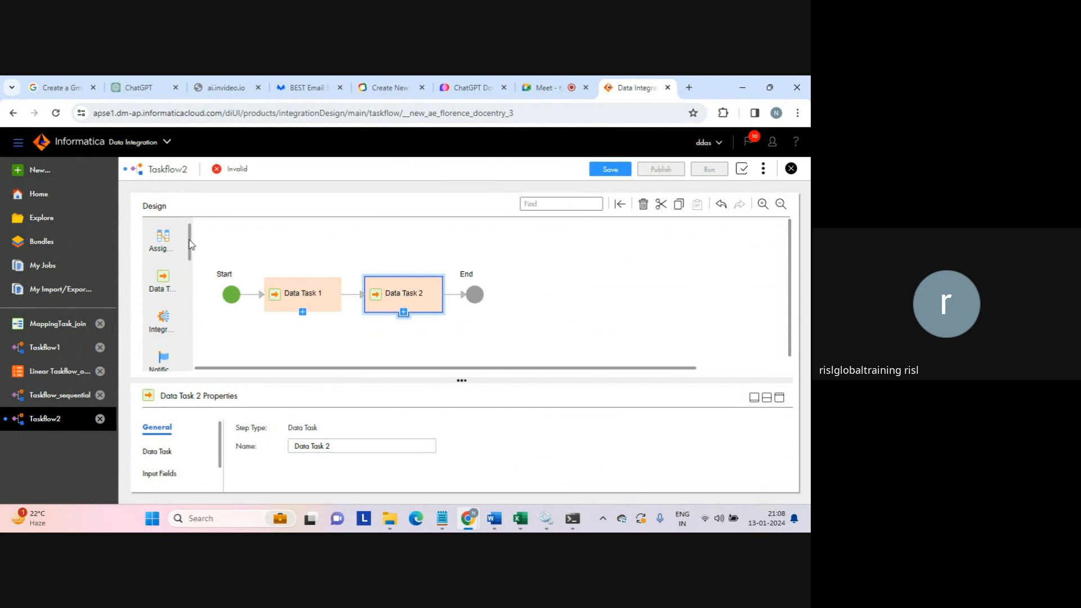
{"action": "left_click_drag", "start_coordinate": [191, 243], "coordinate": [459, 297]}
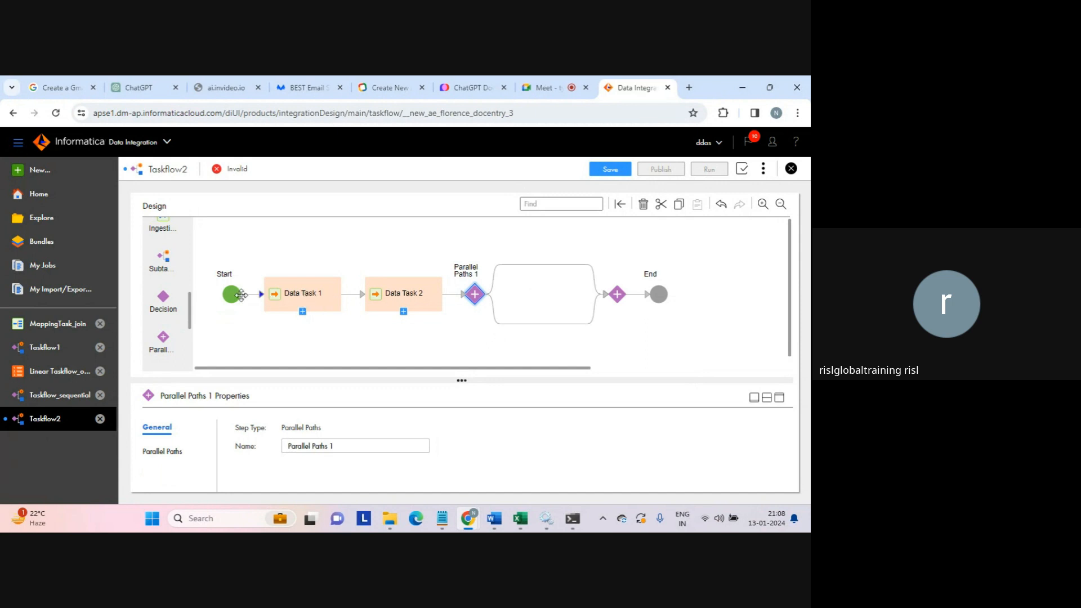
{"action": "left_click", "coordinate": [241, 293]}
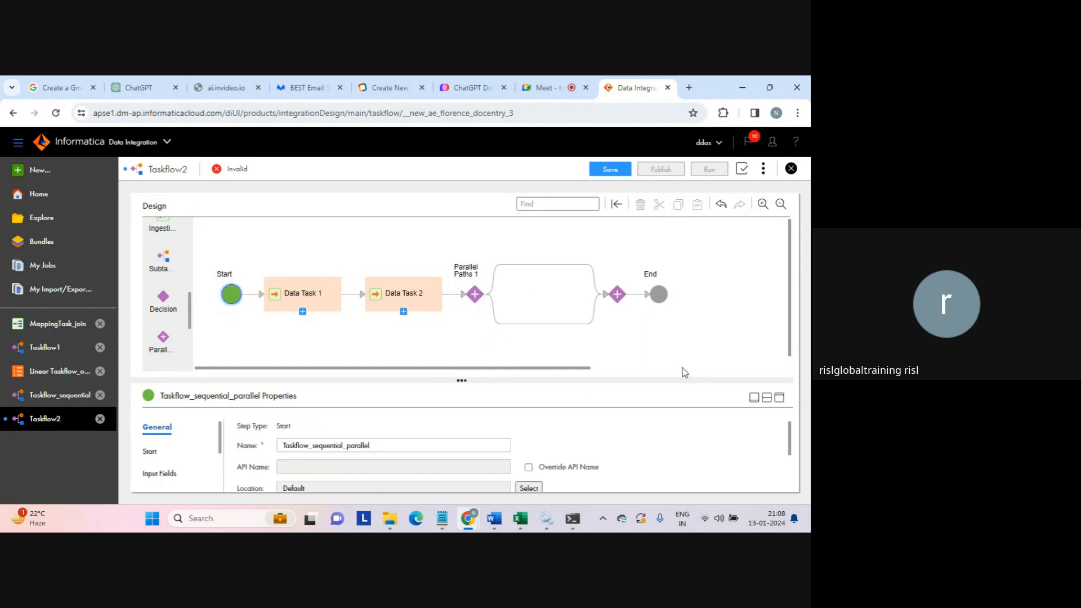
{"action": "left_click", "coordinate": [783, 401]}
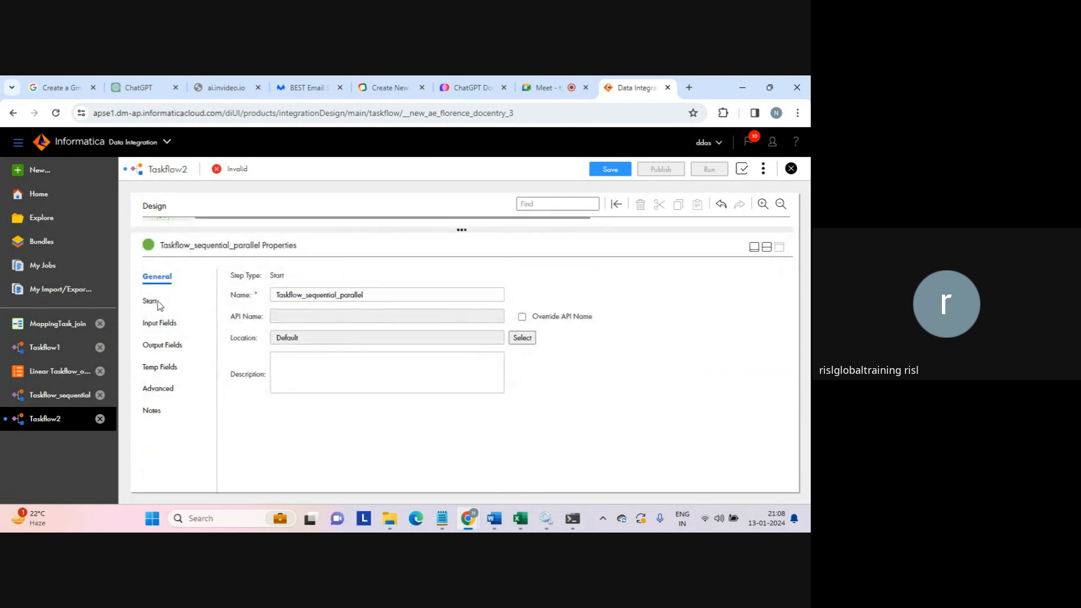
{"action": "left_click", "coordinate": [150, 300]}
{"action": "left_click", "coordinate": [340, 278]}
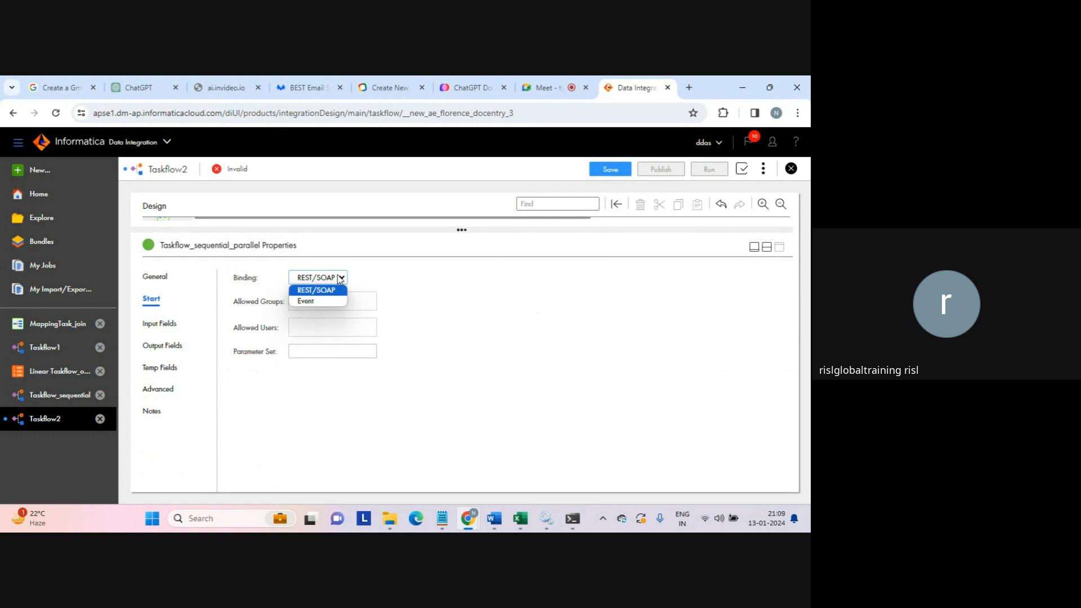
{"action": "left_click", "coordinate": [340, 278]}
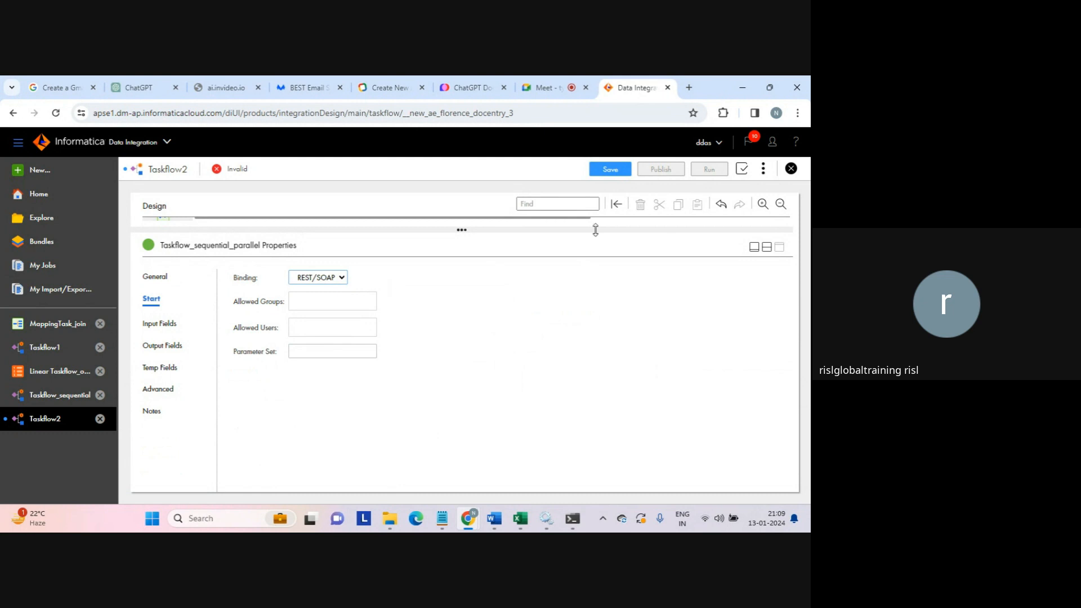
{"action": "left_click", "coordinate": [767, 246]}
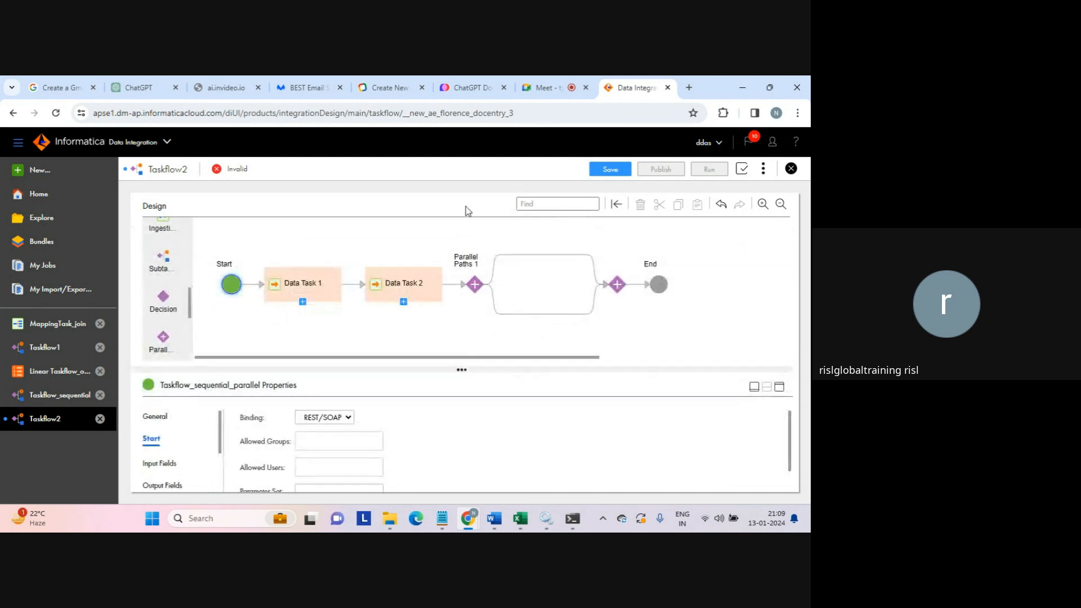
{"action": "left_click", "coordinate": [308, 282]}
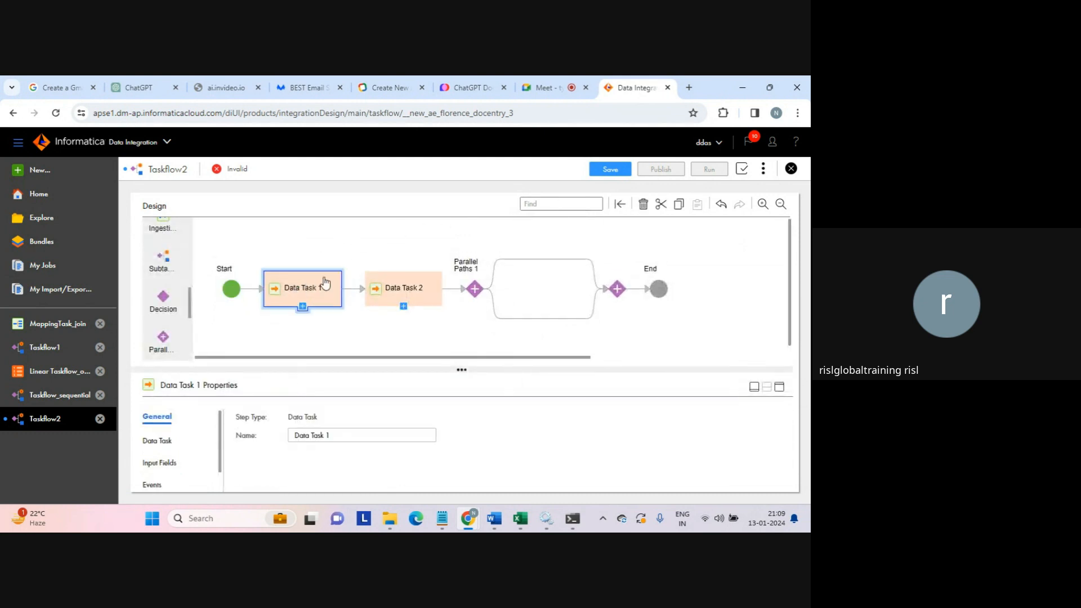
- Assign the mapping task MappingTask_test from the Default location to Data Task 1
{"action": "left_click", "coordinate": [780, 387]}
{"action": "left_click", "coordinate": [160, 303]}
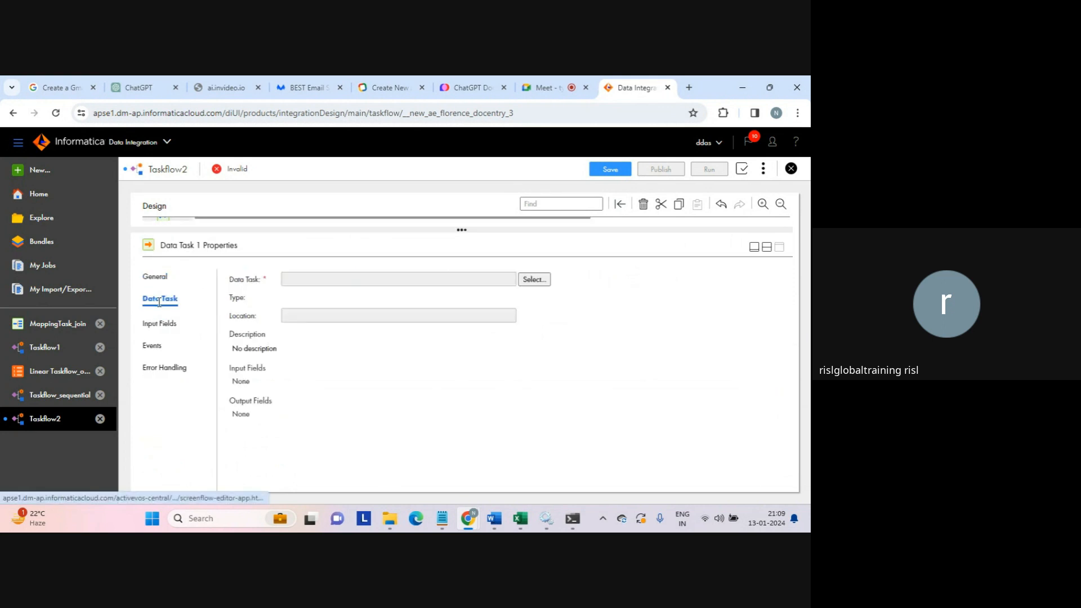
{"action": "left_click", "coordinate": [532, 280]}
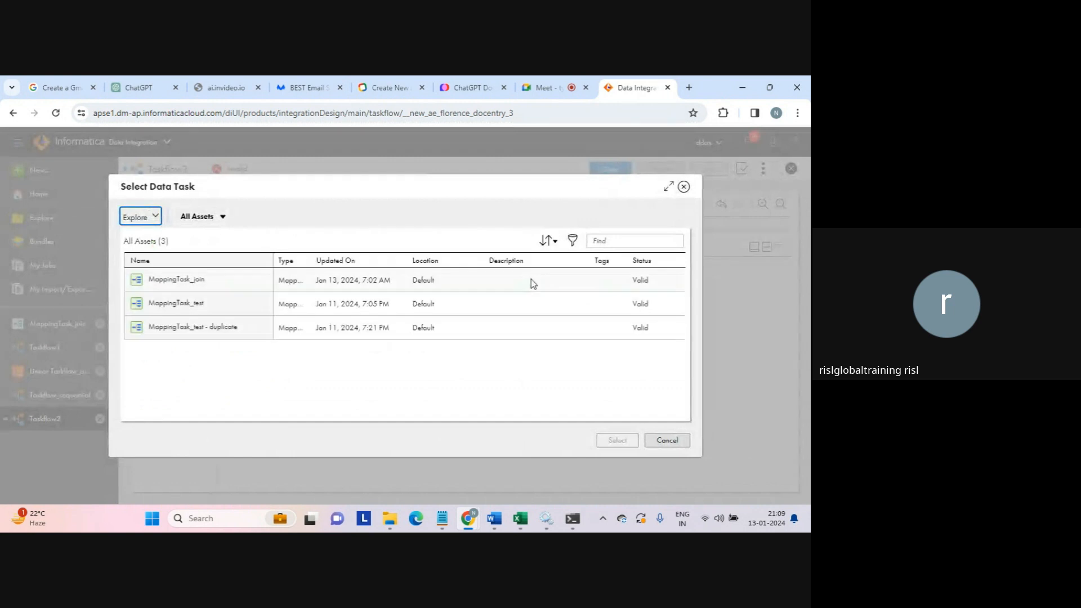
{"action": "left_click", "coordinate": [172, 303]}
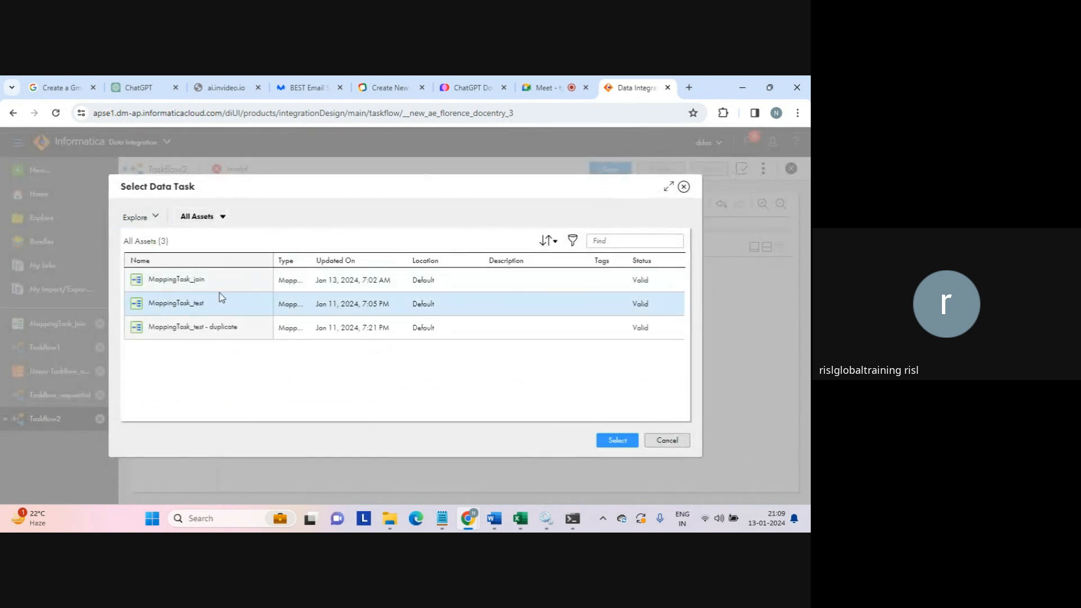
{"action": "left_click", "coordinate": [607, 440]}
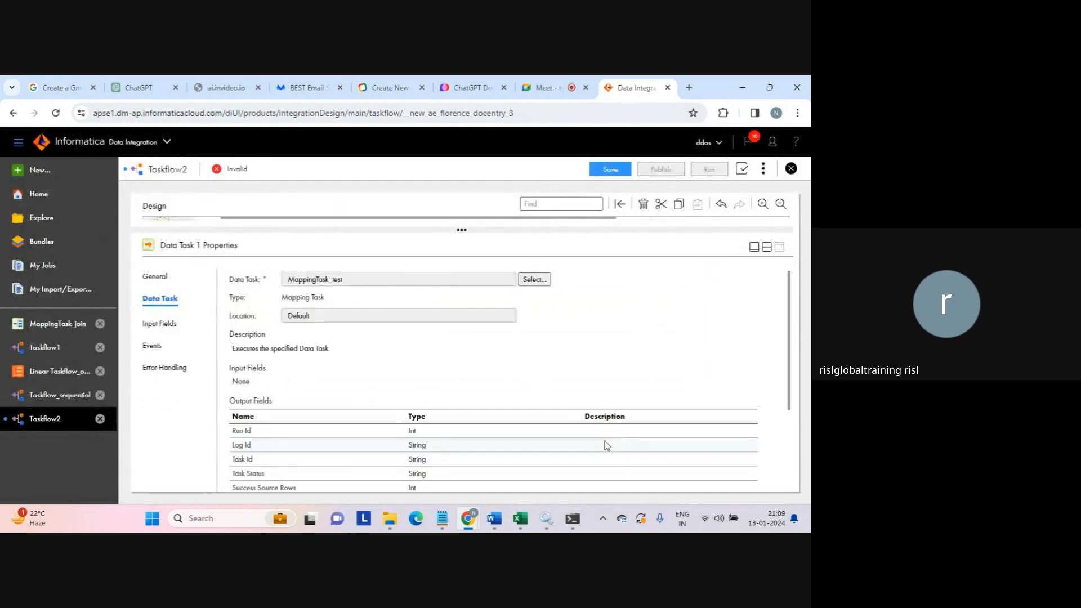
{"action": "left_click", "coordinate": [767, 246]}
- Assign the mapping task MappingTask_join to Data Task 2
{"action": "left_click", "coordinate": [369, 294]}
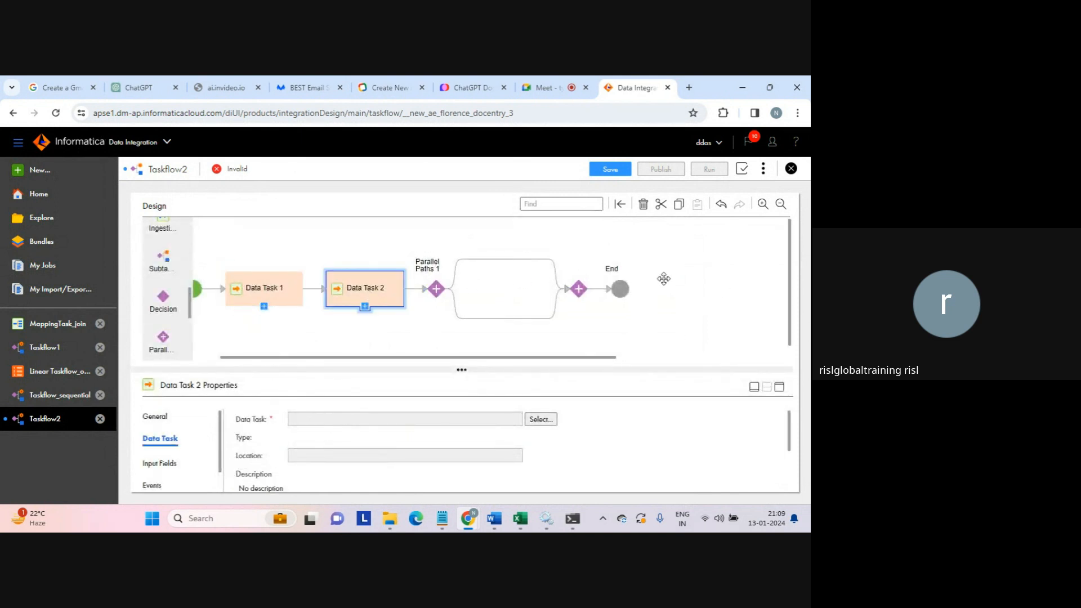
{"action": "left_click", "coordinate": [780, 387]}
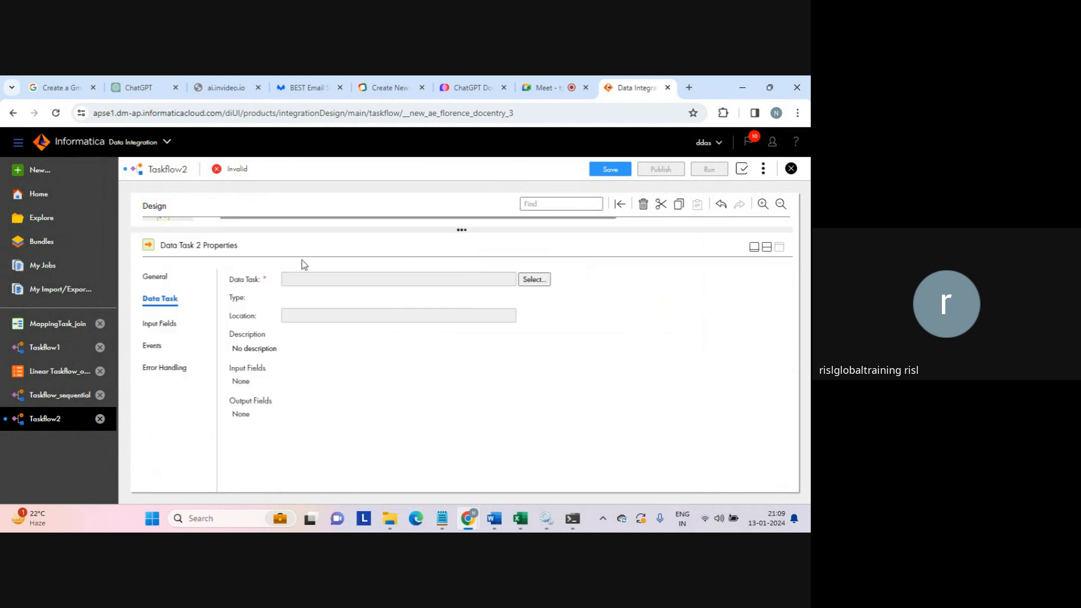
{"action": "left_click", "coordinate": [538, 280]}
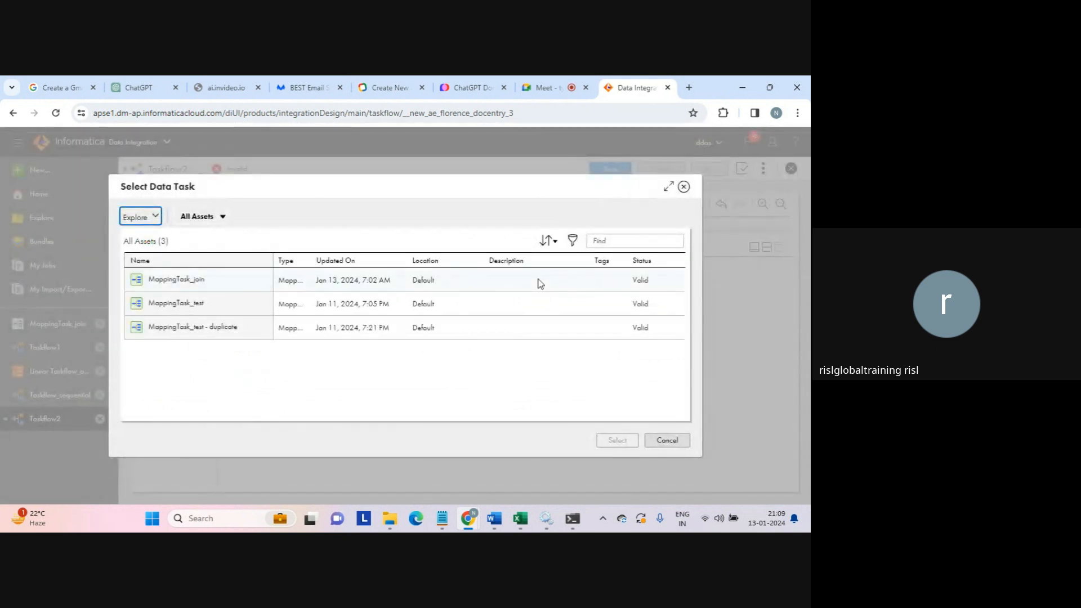
{"action": "left_click", "coordinate": [209, 289]}
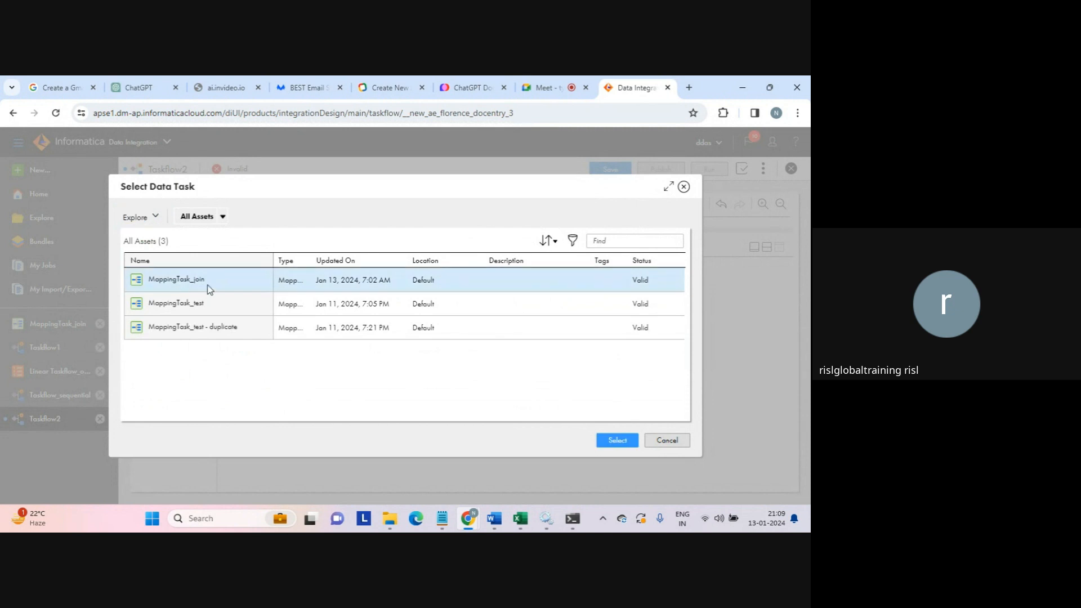
{"action": "left_click", "coordinate": [617, 441]}
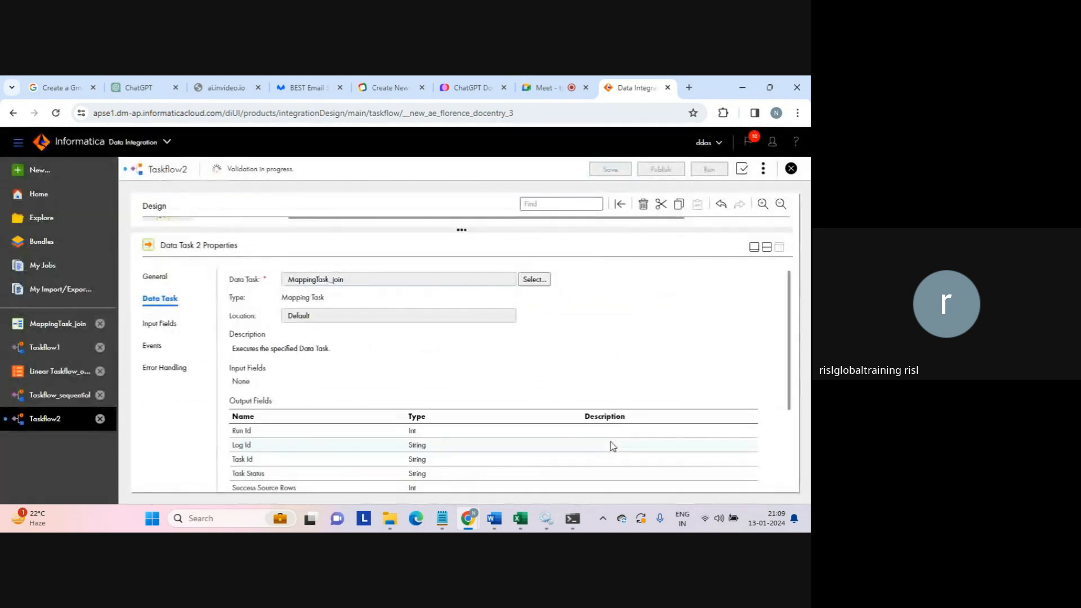
{"action": "left_click", "coordinate": [766, 247]}
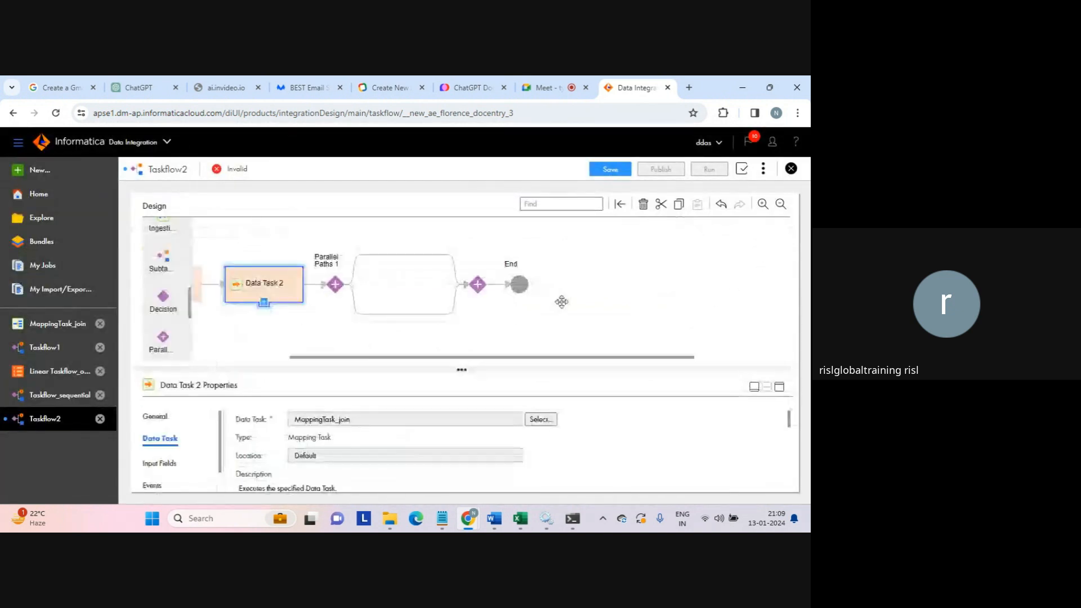
- Add a third branch, Path 2, to Parallel Paths 1 alongside Path 0 and Path 1
{"action": "left_click", "coordinate": [335, 289]}
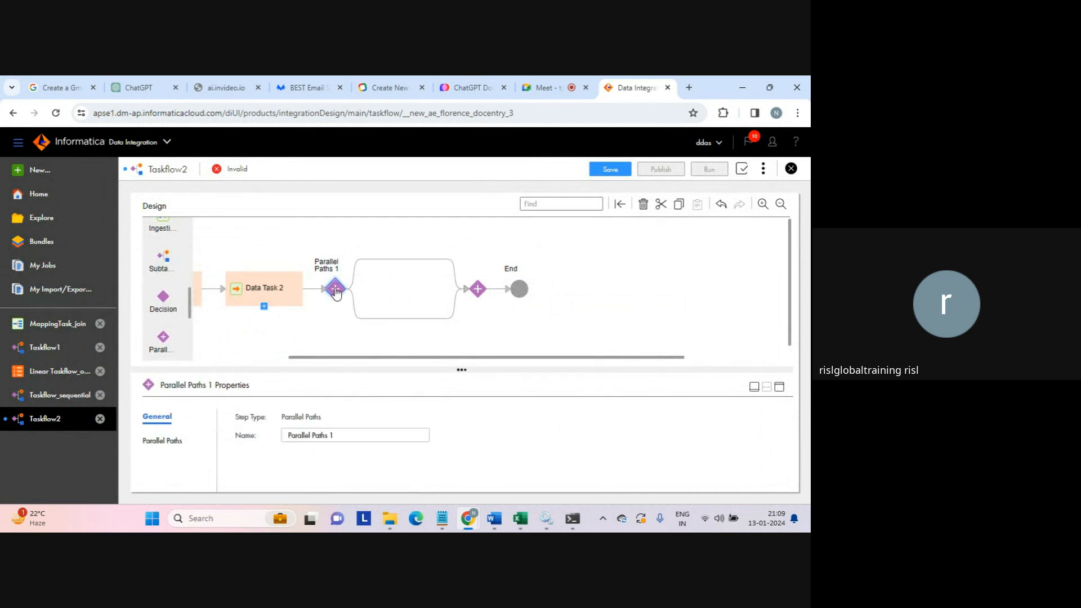
{"action": "left_click", "coordinate": [171, 440]}
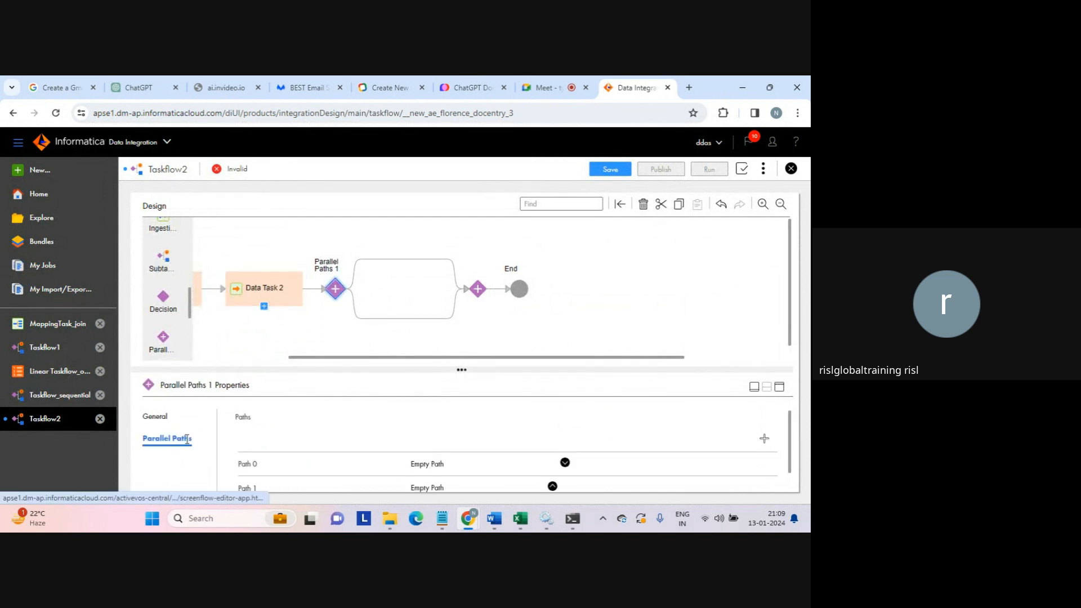
{"action": "left_click", "coordinate": [779, 387]}
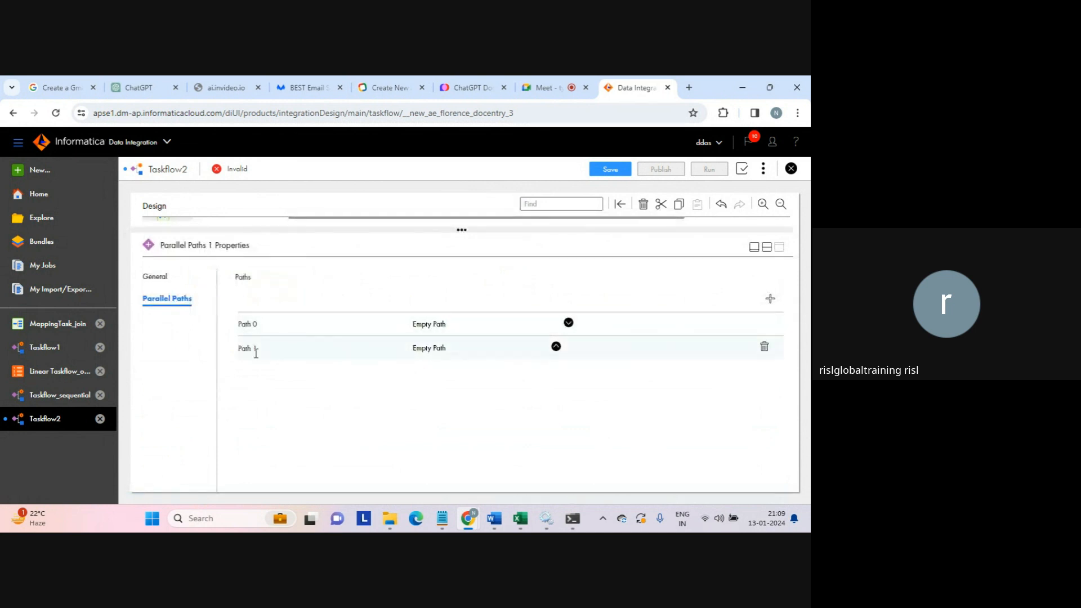
{"action": "left_click", "coordinate": [772, 303]}
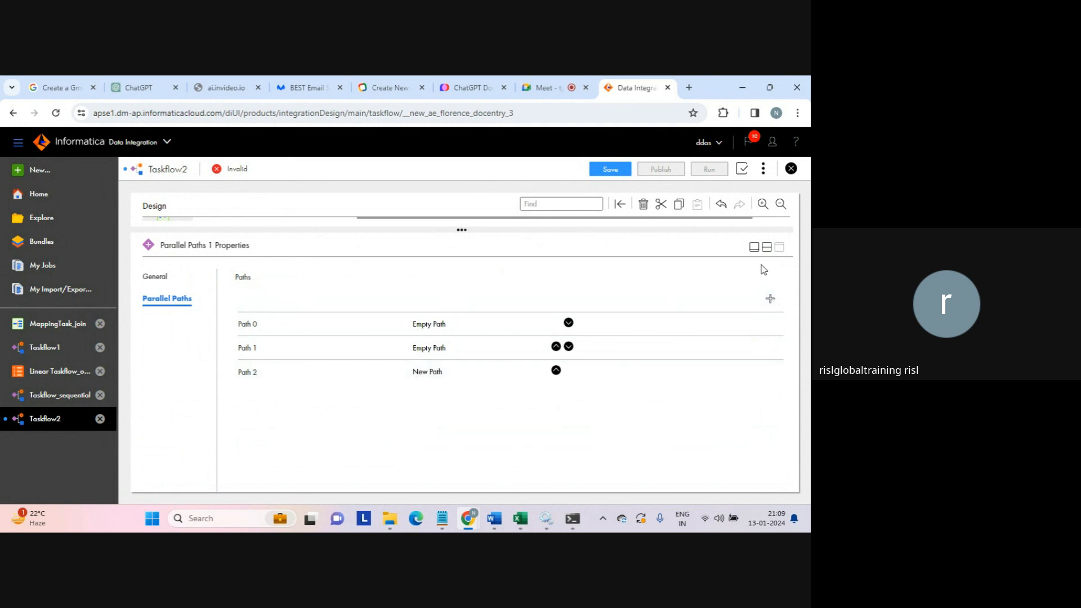
{"action": "left_click", "coordinate": [766, 247]}
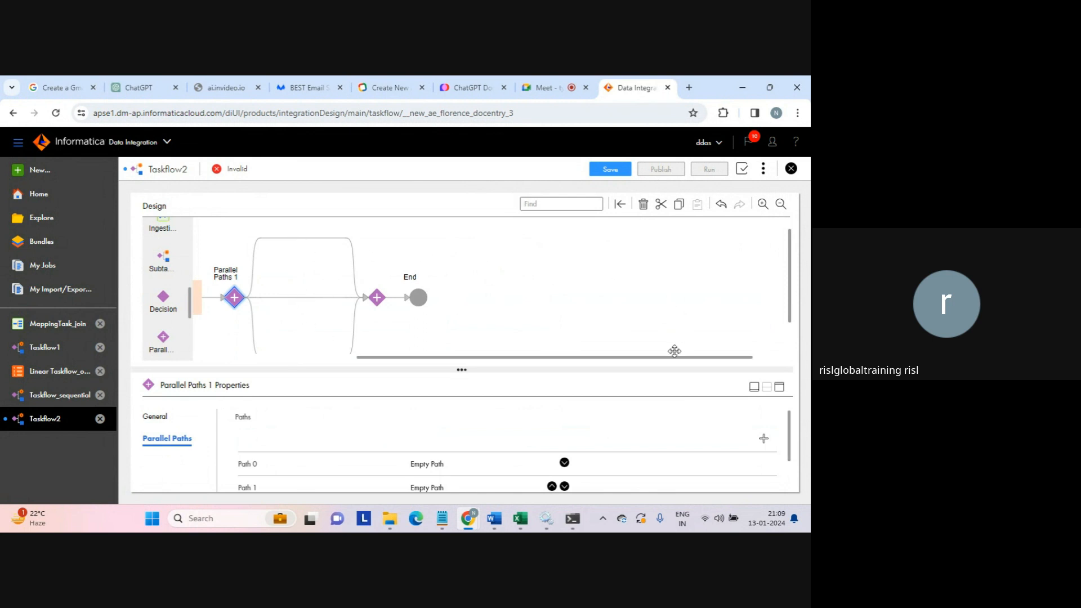
{"action": "left_click", "coordinate": [780, 386]}
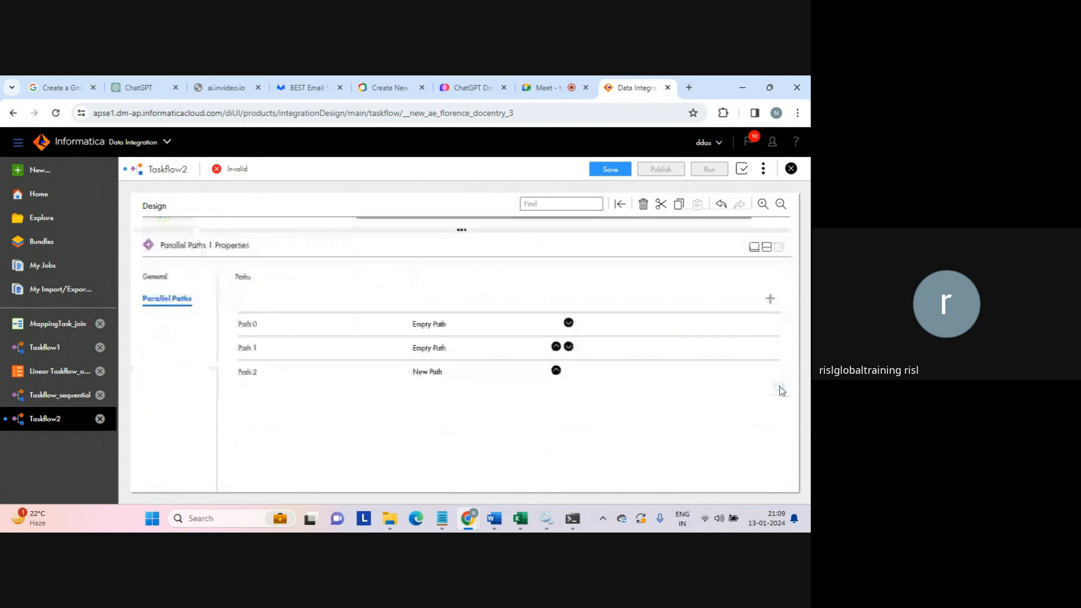
{"action": "left_click", "coordinate": [755, 247]}
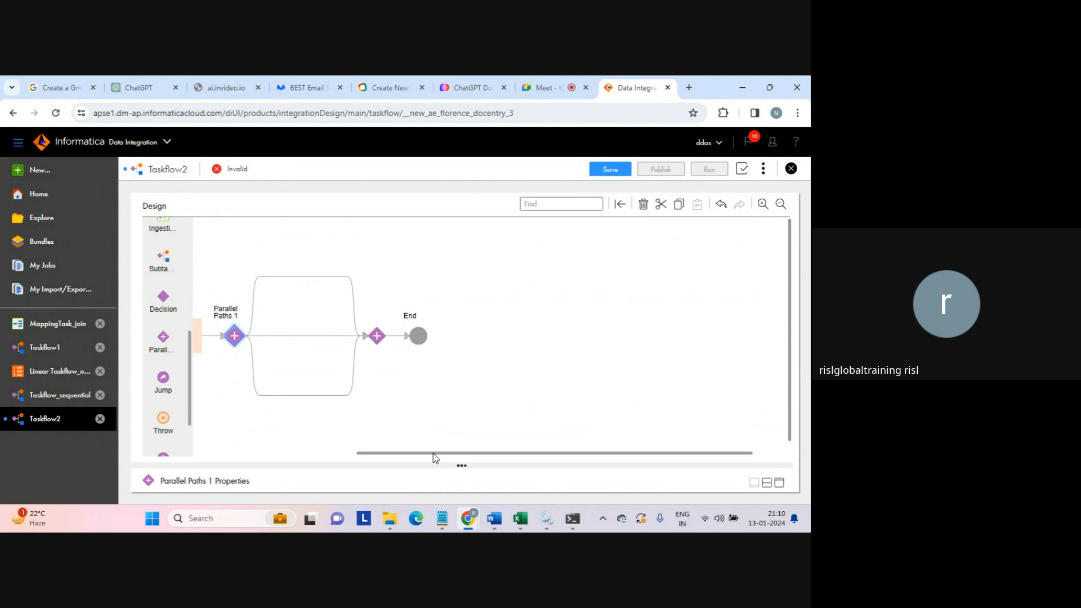
- Place Data Tasks 3, 4 and 5 on the top, middle and bottom parallel branches
{"action": "left_click_drag", "start_coordinate": [434, 454], "coordinate": [331, 457]}
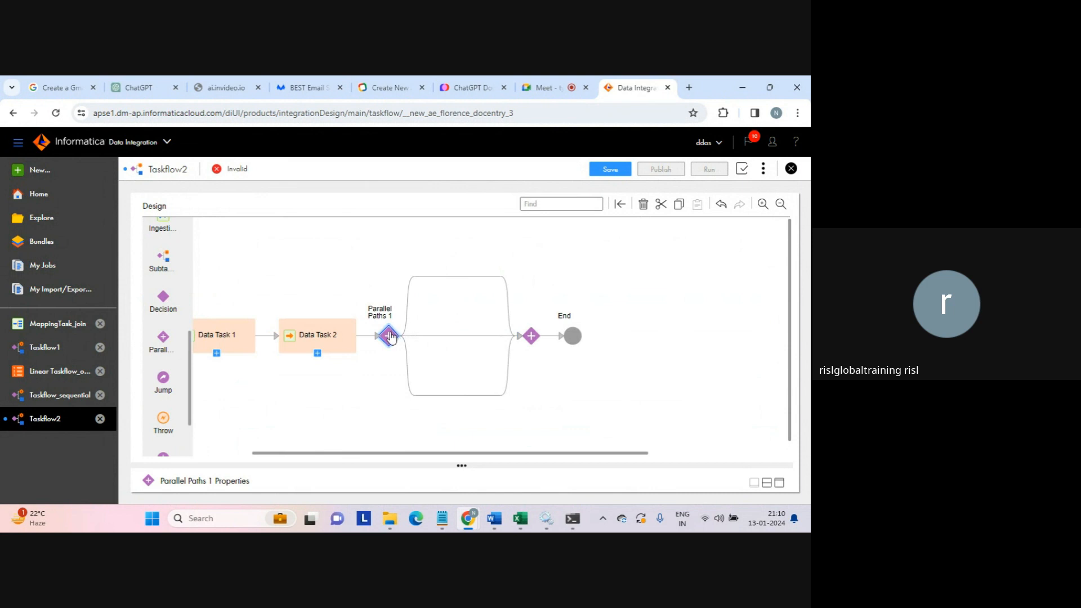
{"action": "left_click", "coordinate": [462, 276]}
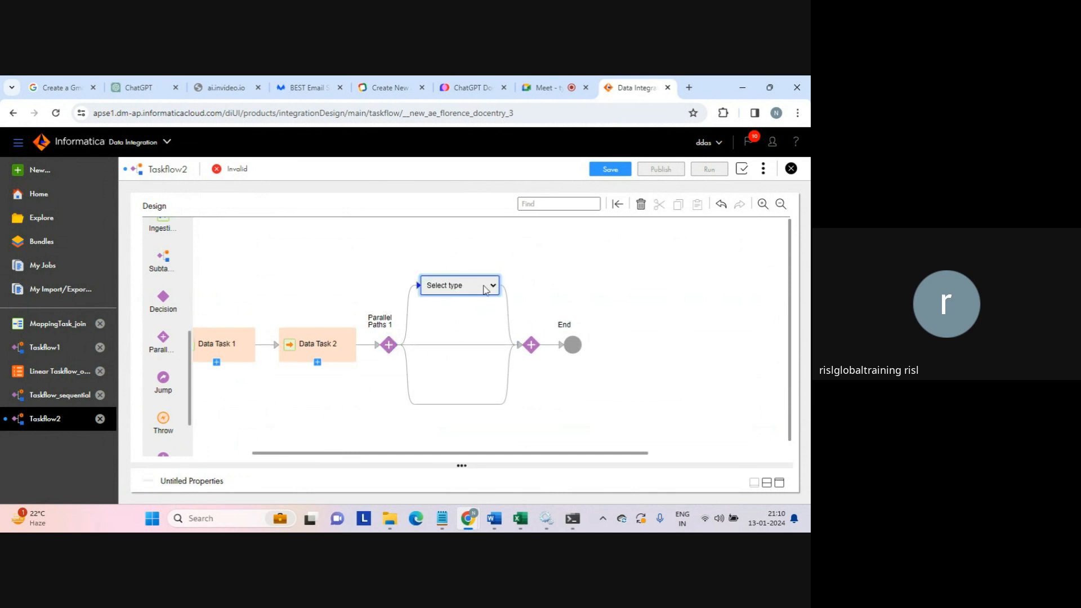
{"action": "left_click", "coordinate": [487, 287]}
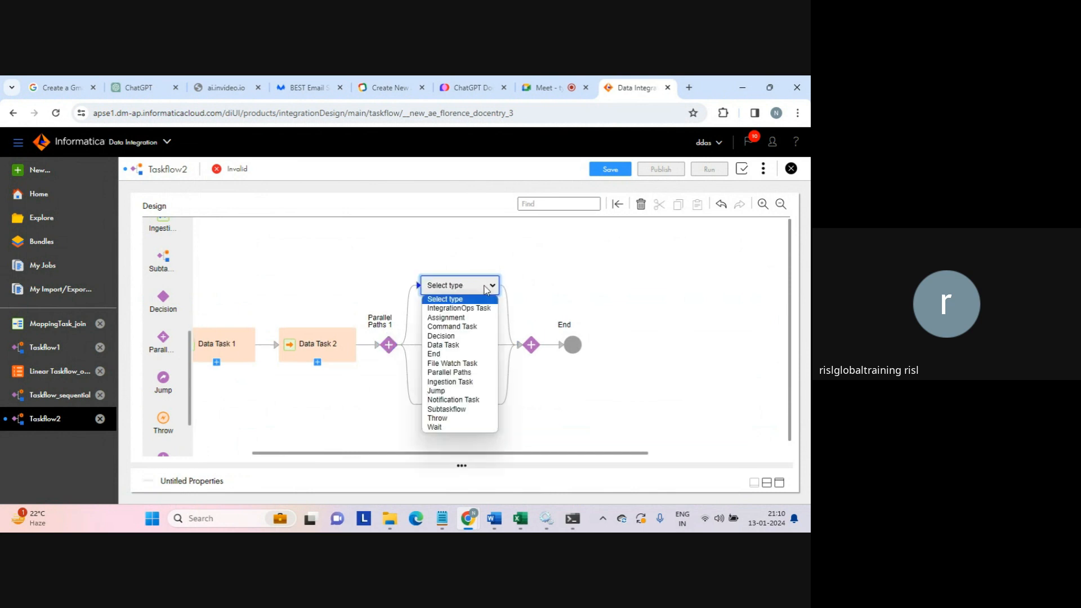
{"action": "left_click", "coordinate": [452, 345]}
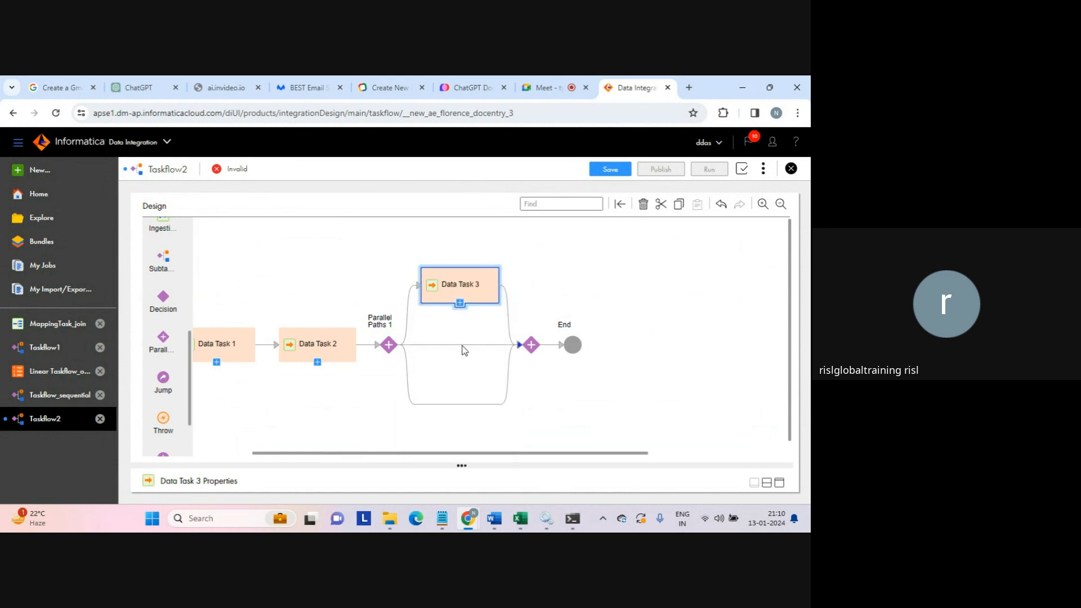
{"action": "left_click", "coordinate": [463, 345]}
{"action": "left_click", "coordinate": [485, 347]}
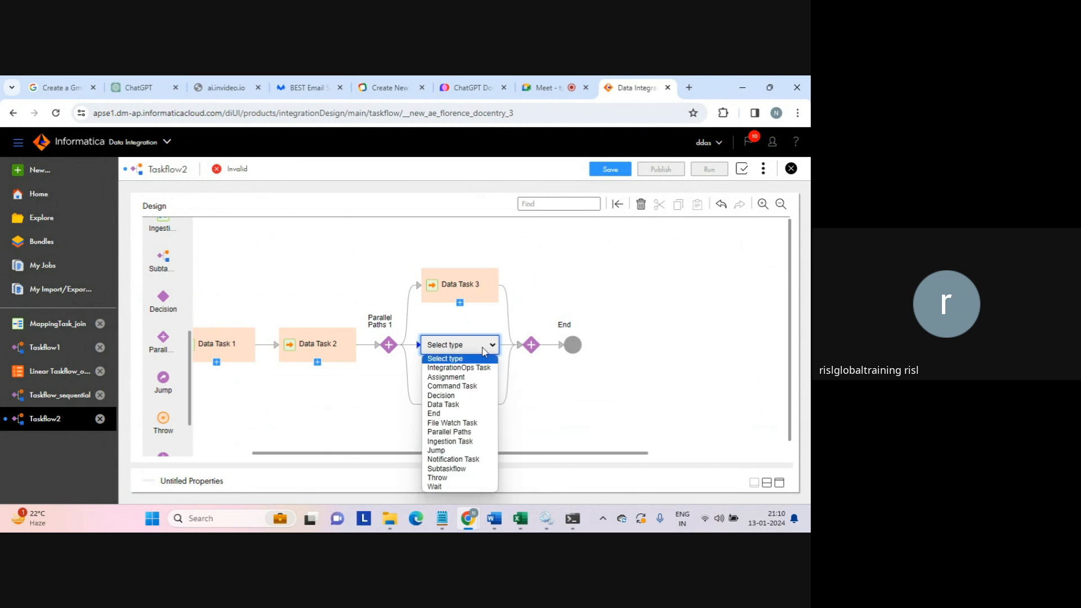
{"action": "left_click", "coordinate": [463, 404]}
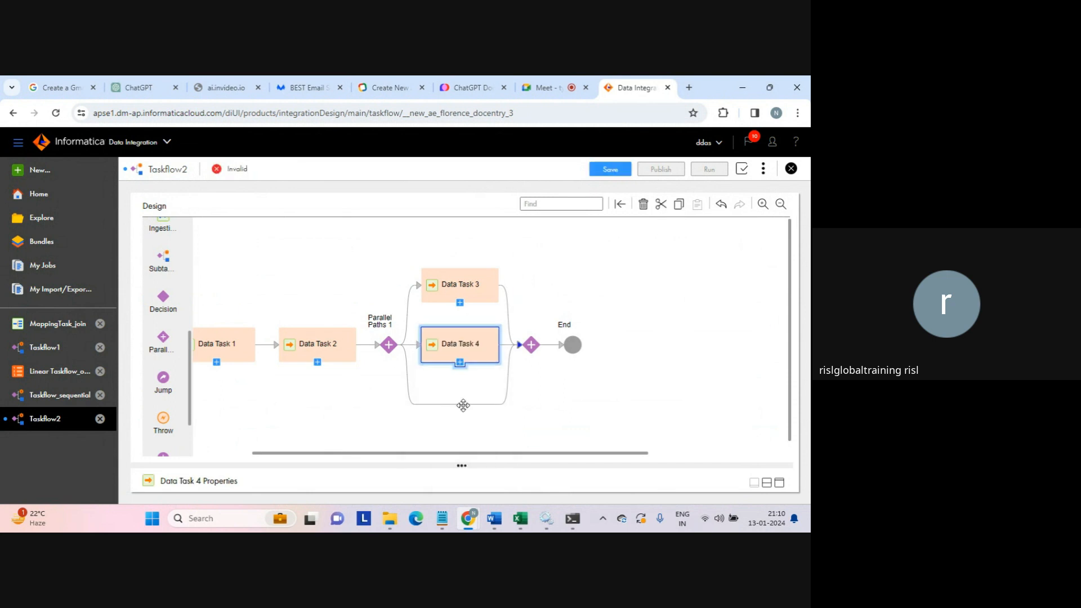
{"action": "left_click", "coordinate": [463, 405]}
{"action": "left_click", "coordinate": [490, 397]}
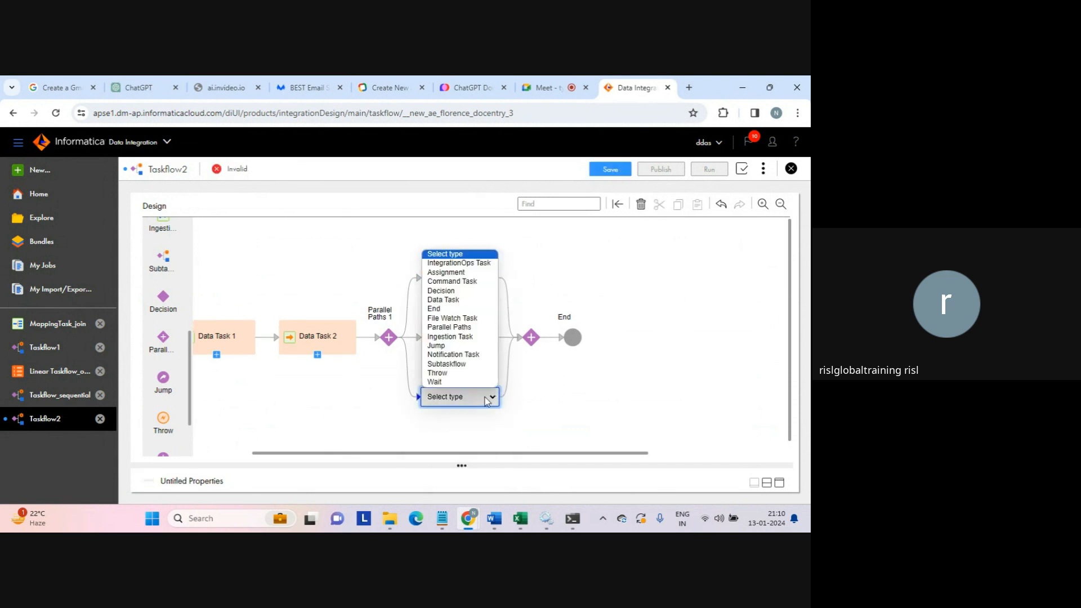
{"action": "left_click", "coordinate": [464, 299]}
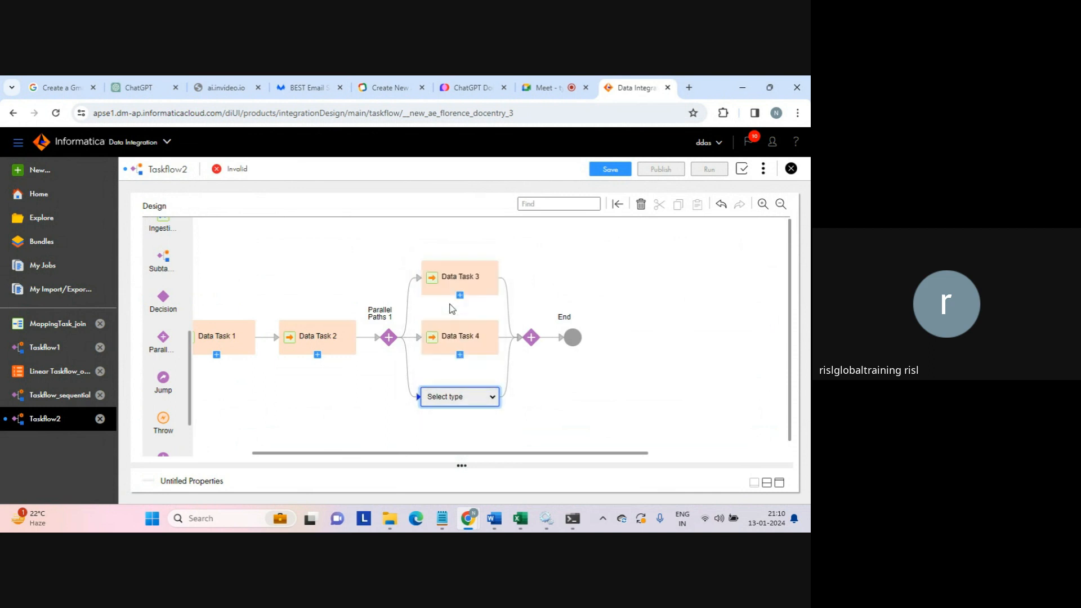
{"action": "left_click_drag", "start_coordinate": [517, 452], "coordinate": [435, 459]}
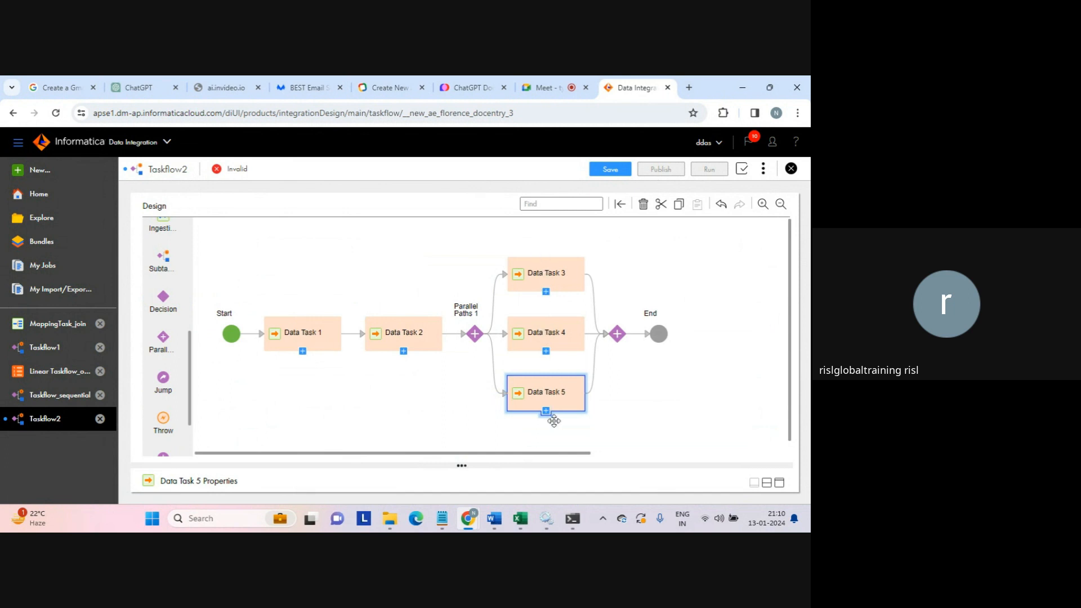
{"action": "left_click", "coordinate": [475, 334]}
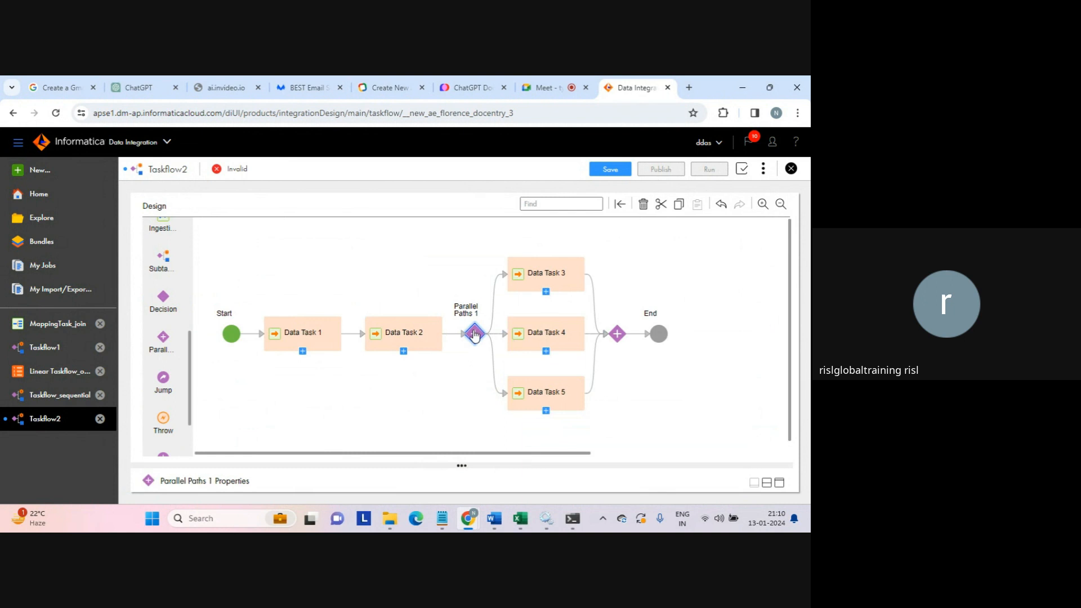
- Rename the parallel step to 'Parallel Paths START' and review its three data-task paths
{"action": "left_click", "coordinate": [779, 483]}
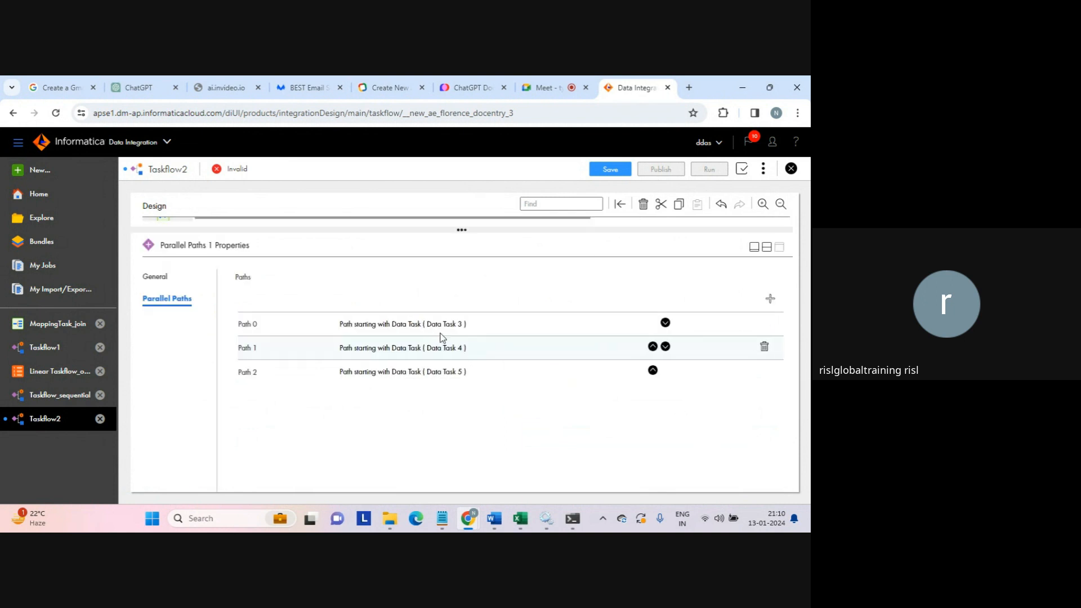
{"action": "left_click", "coordinate": [160, 277]}
{"action": "left_click", "coordinate": [351, 299]}
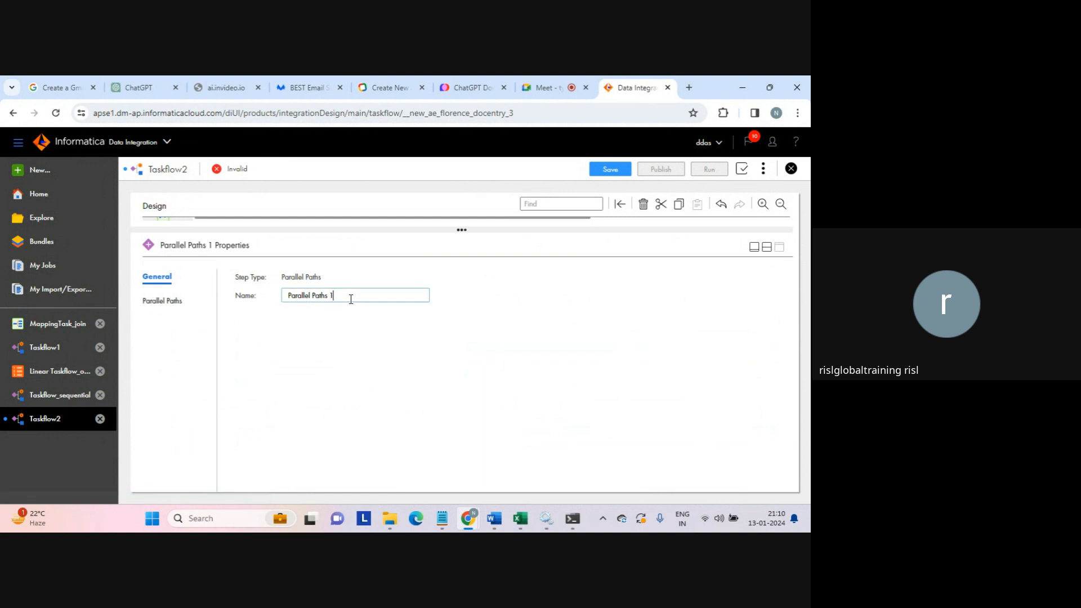
{"action": "key", "text": "Caps_Lock"}
{"action": "type", "text": "ART"}
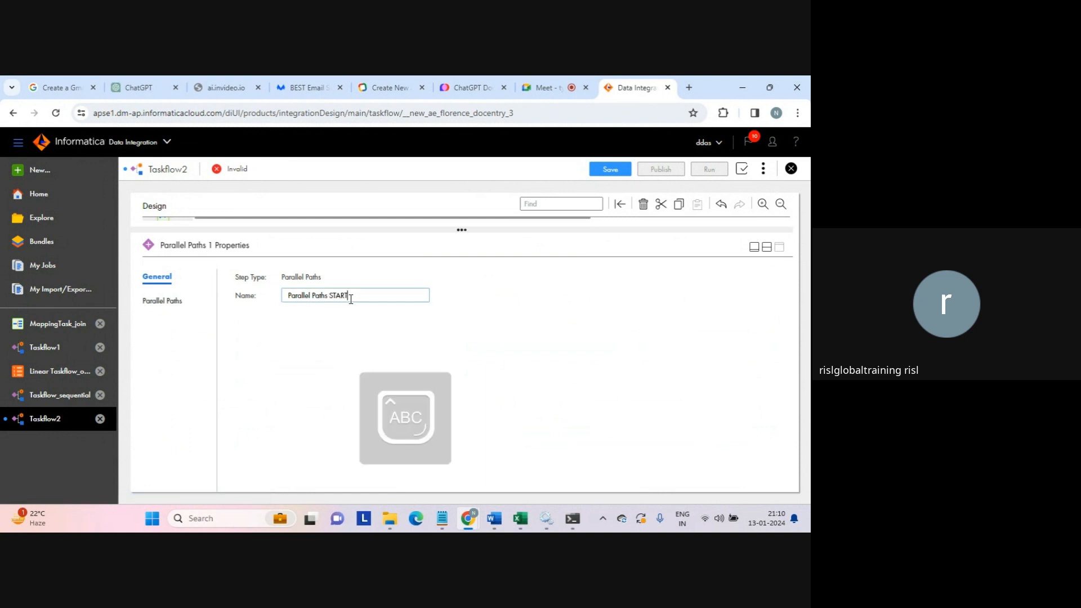
{"action": "type", "text": "ART"}
{"action": "key", "text": "Caps_Lock"}
{"action": "left_click", "coordinate": [766, 248]}
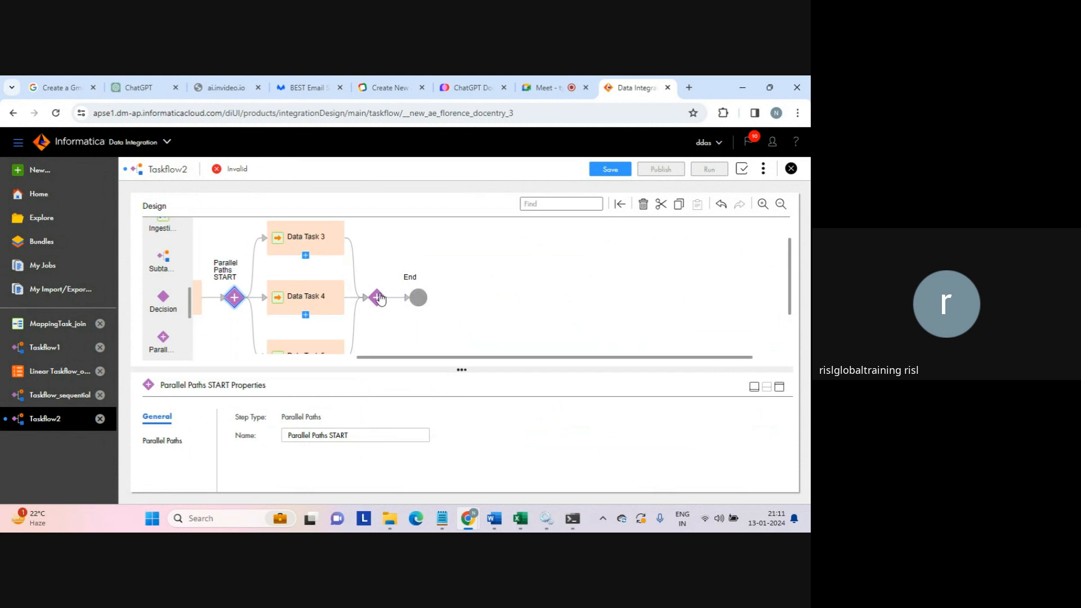
{"action": "left_click", "coordinate": [158, 440]}
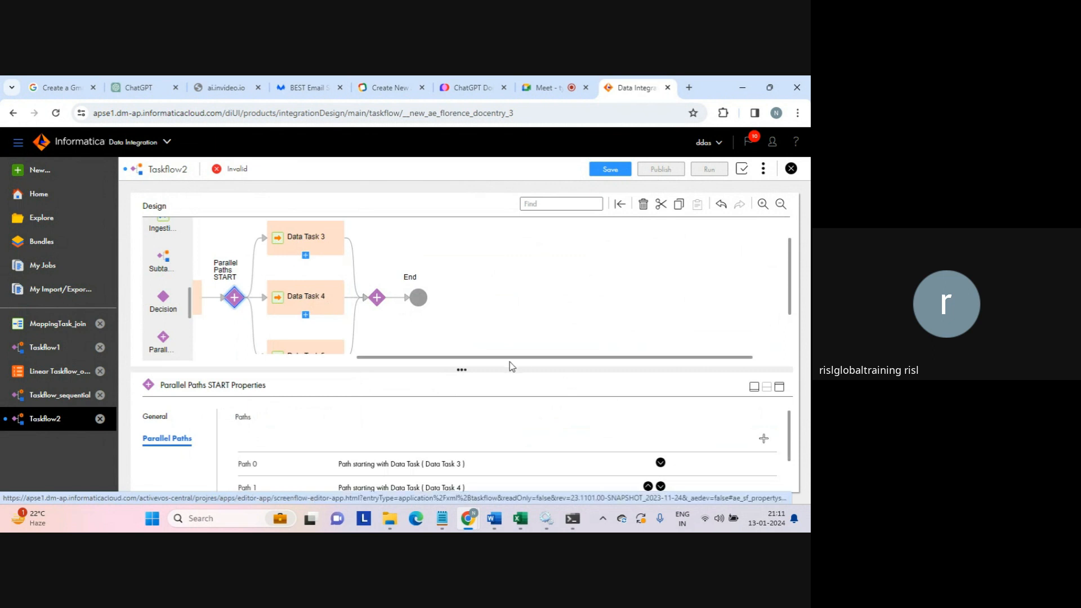
- Select the End step and begin naming it 'parallel end step' in its General properties
{"action": "left_click", "coordinate": [423, 300]}
{"action": "left_click", "coordinate": [308, 429]}
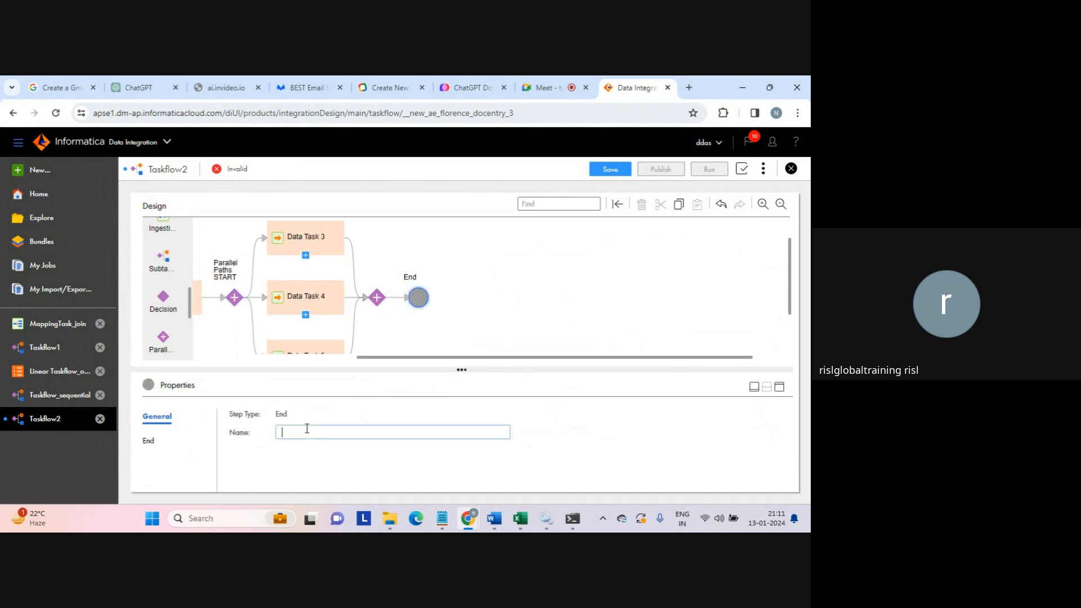
{"action": "left_click", "coordinate": [149, 441]}
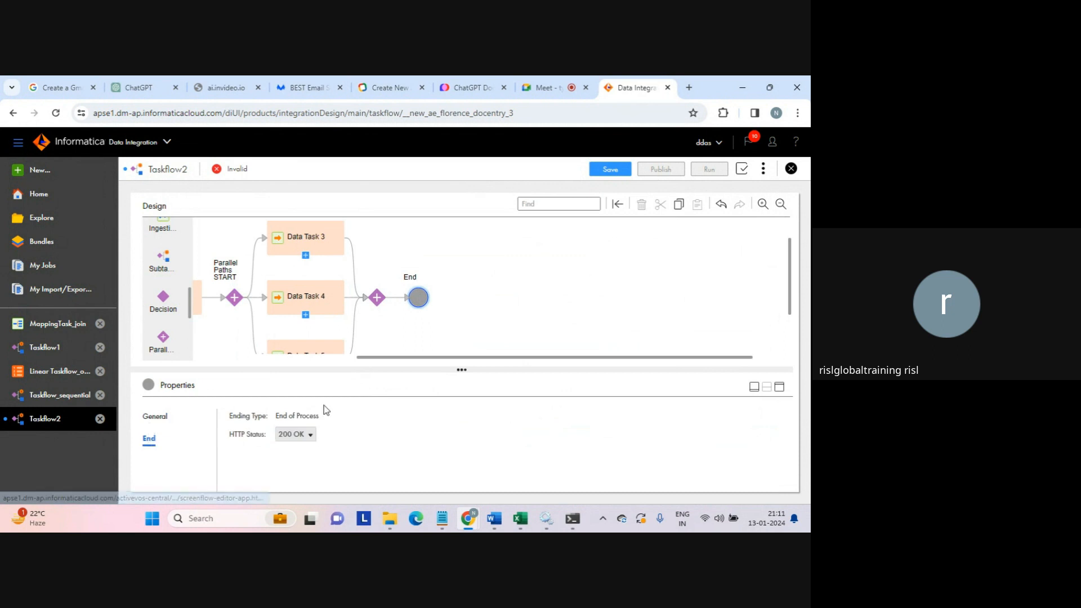
{"action": "left_click", "coordinate": [163, 416]}
{"action": "left_click", "coordinate": [304, 429]}
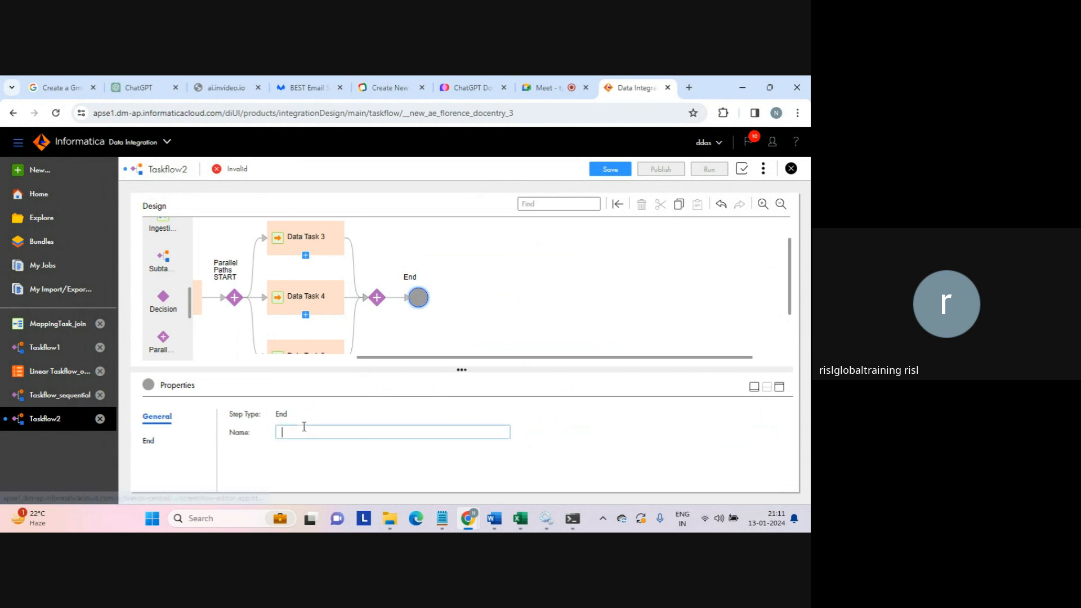
{"action": "type", "text": "E"}
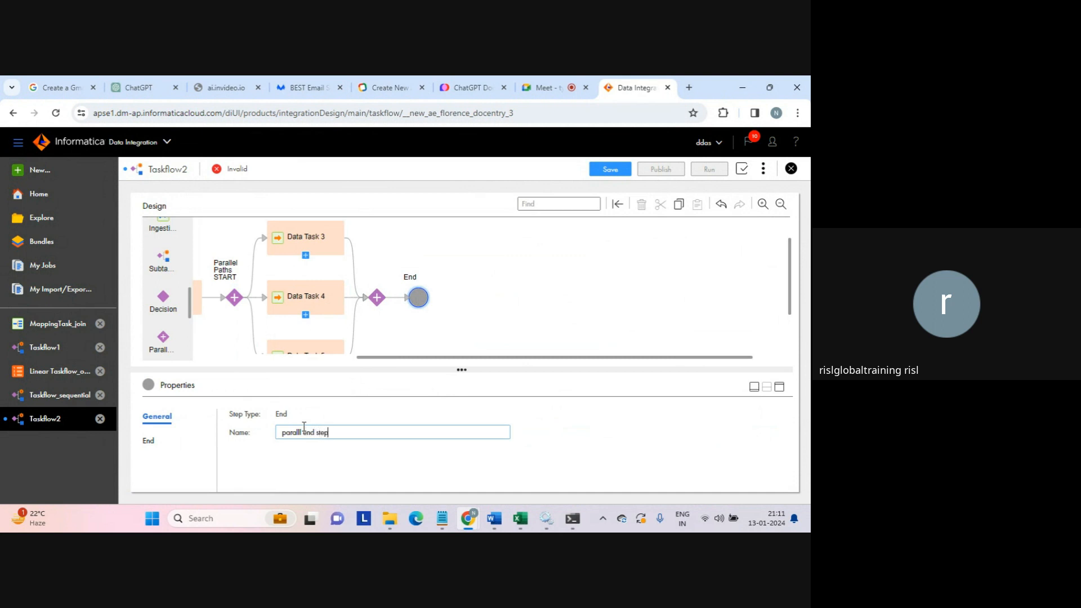
- Commit the End step's name and assign MappingTask_test - duplicate to Data Task 3
{"action": "left_click", "coordinate": [322, 302]}
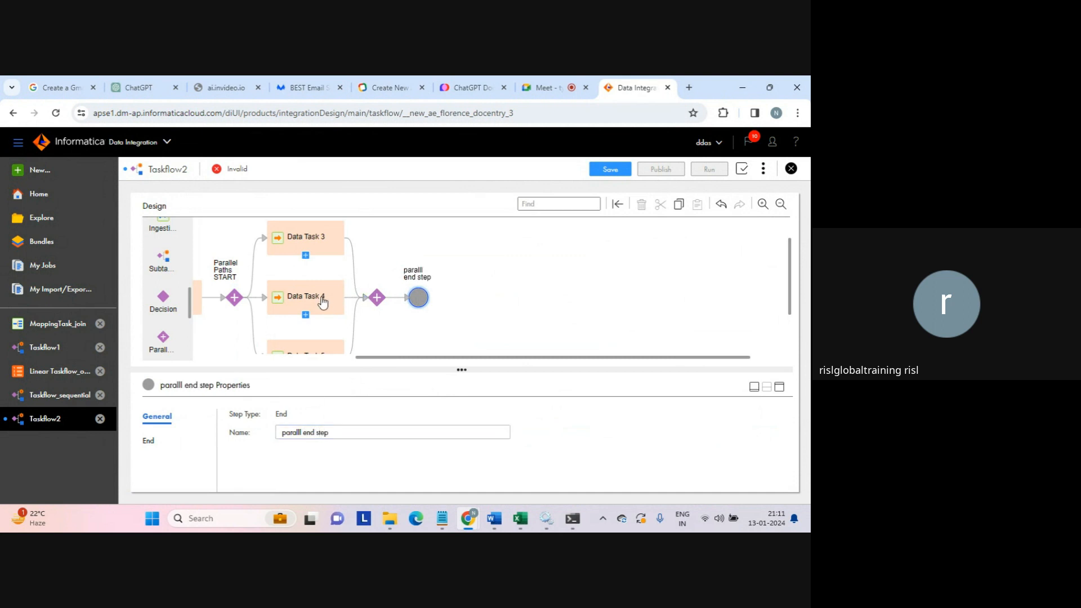
{"action": "left_click", "coordinate": [308, 246]}
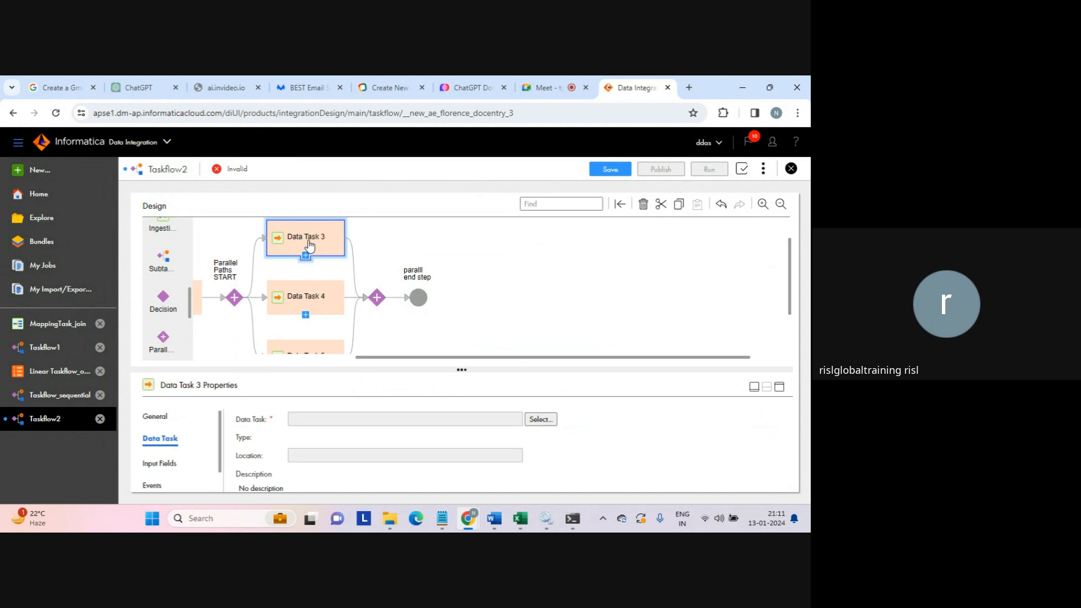
{"action": "left_click", "coordinate": [538, 420]}
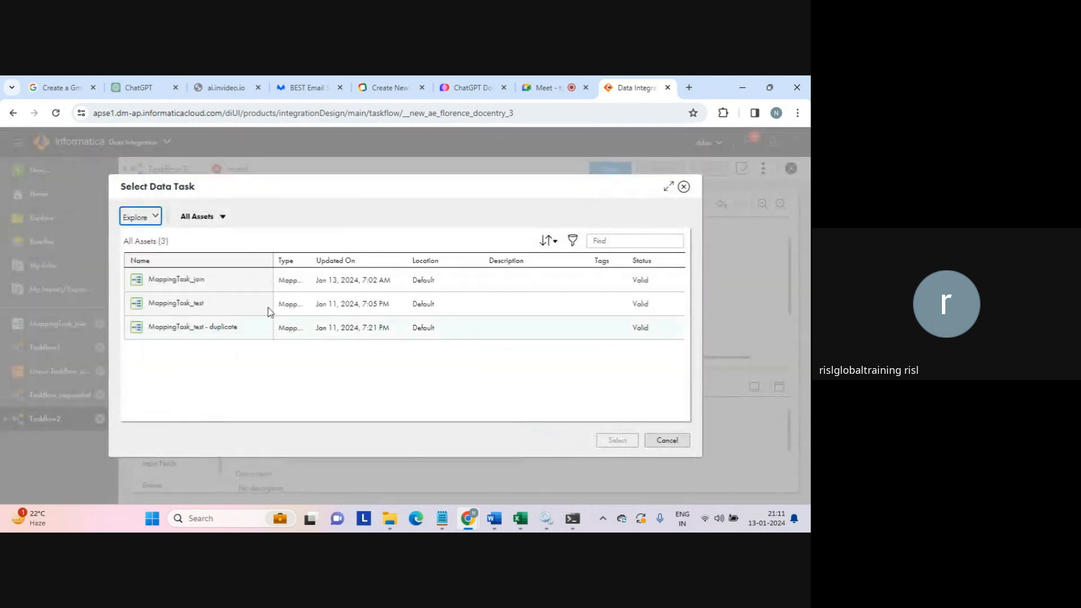
{"action": "left_click", "coordinate": [202, 330]}
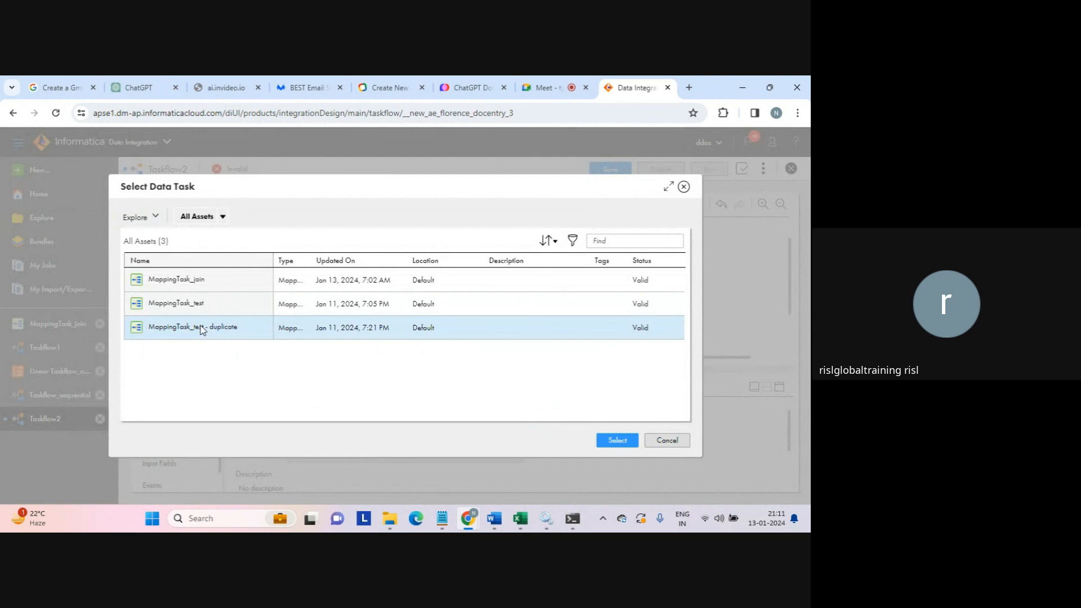
{"action": "left_click", "coordinate": [618, 440]}
- Assign MappingTask_join to Data Task 4
{"action": "left_click", "coordinate": [297, 312]}
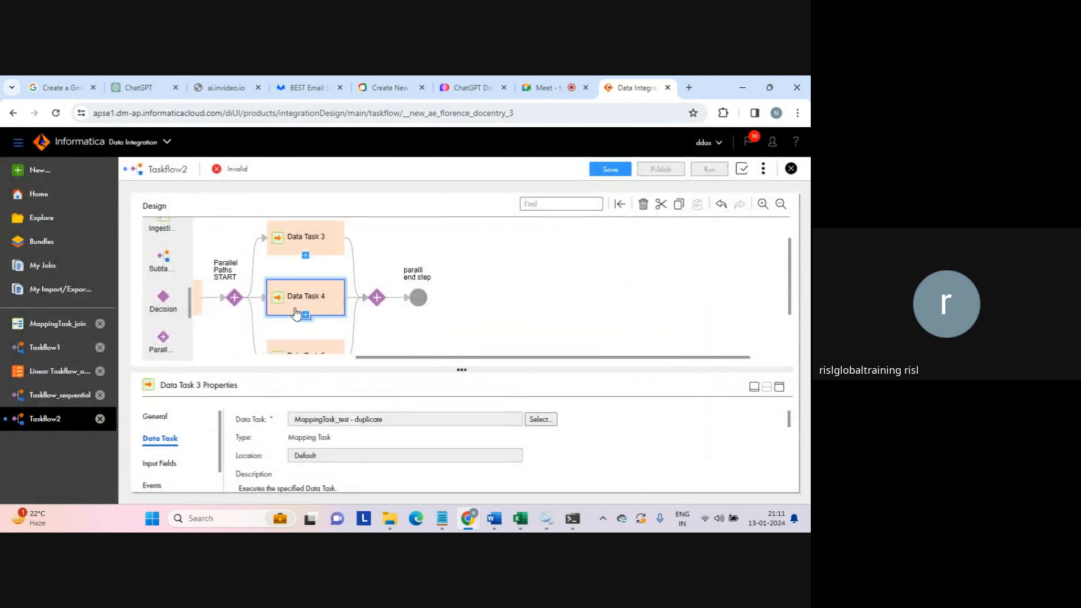
{"action": "left_click", "coordinate": [540, 419]}
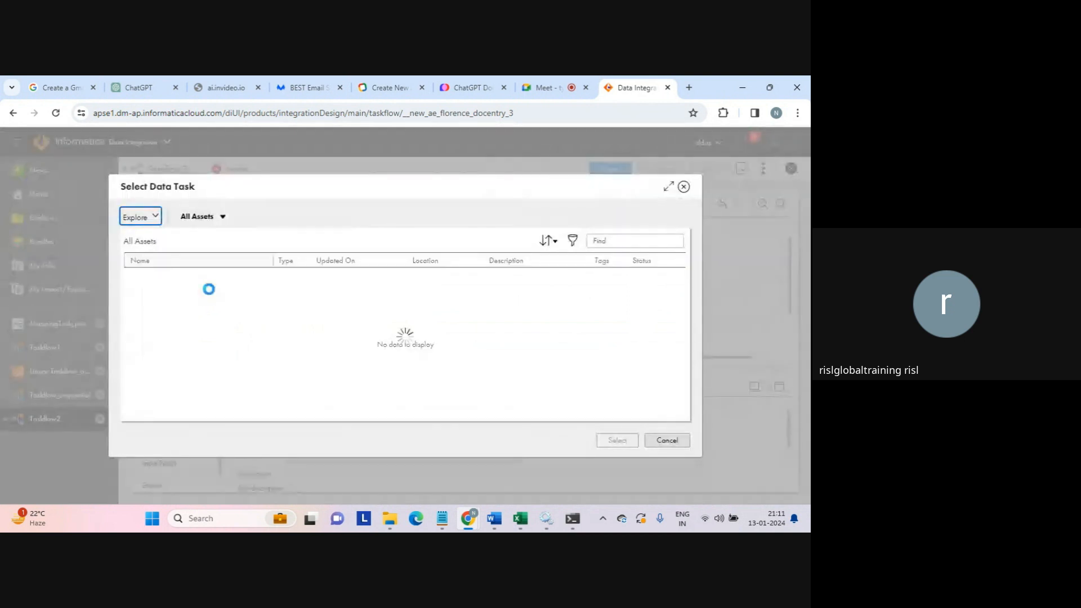
{"action": "left_click", "coordinate": [188, 284]}
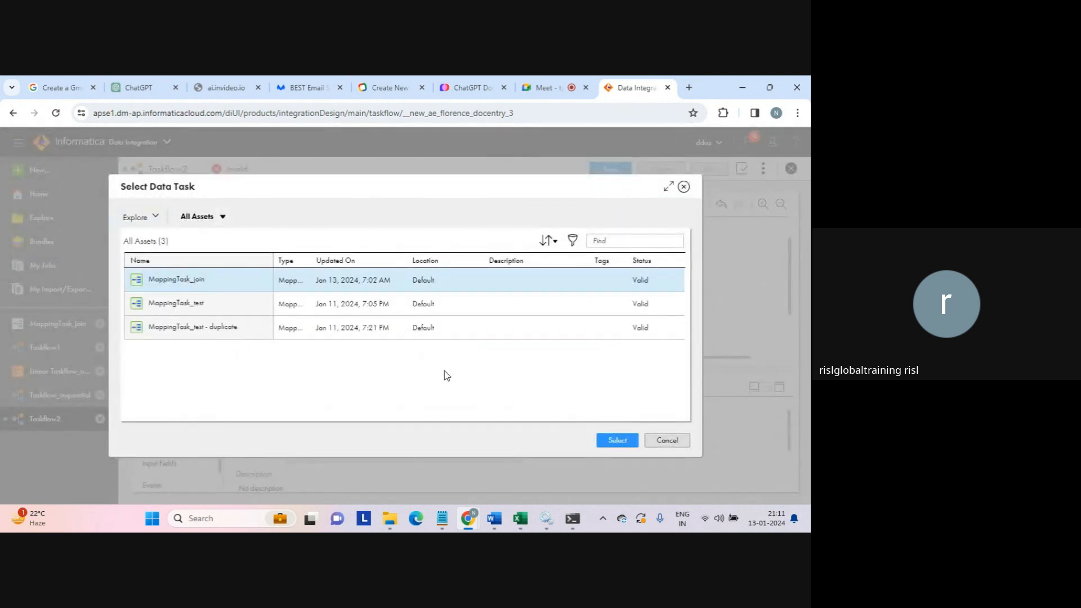
{"action": "left_click", "coordinate": [615, 440]}
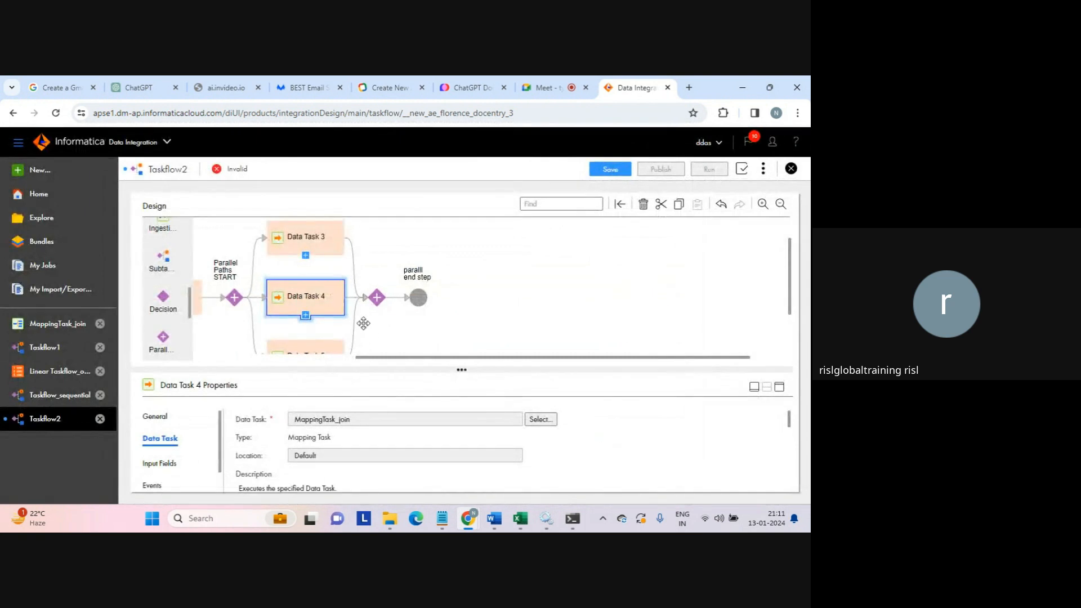
- Assign MappingTask_test - duplicate to Data Task 5 and collapse the properties panel
{"action": "left_click", "coordinate": [297, 347]}
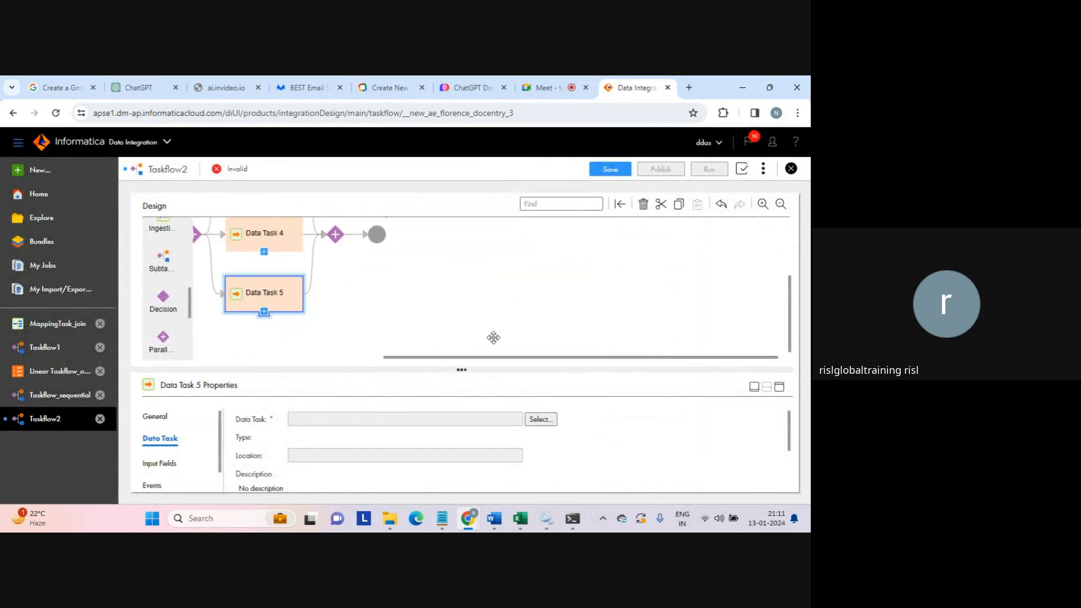
{"action": "left_click_drag", "start_coordinate": [791, 304], "coordinate": [786, 235]}
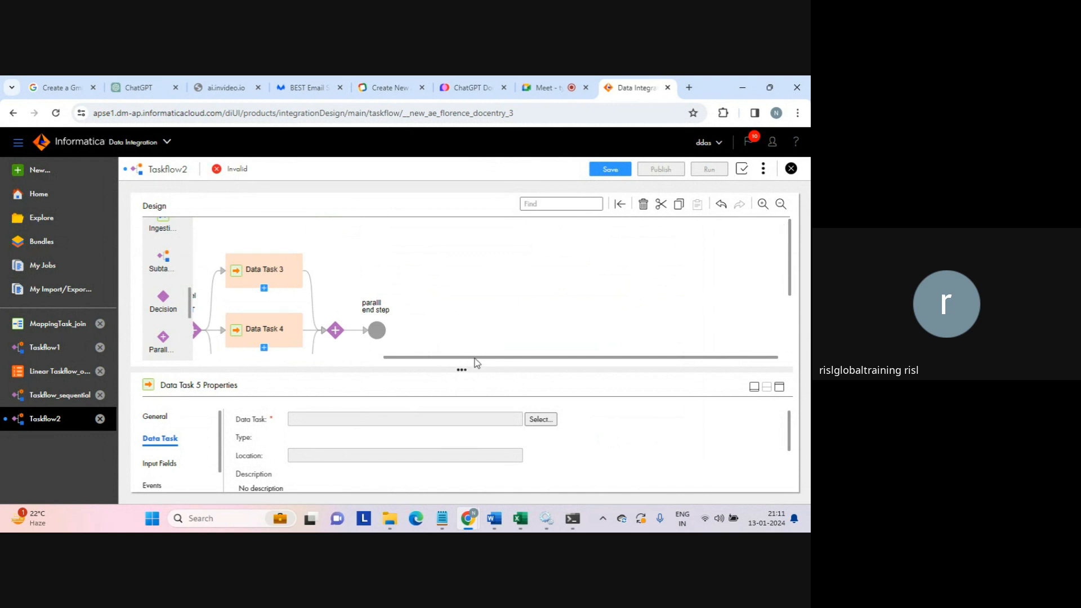
{"action": "left_click_drag", "start_coordinate": [476, 358], "coordinate": [430, 358]}
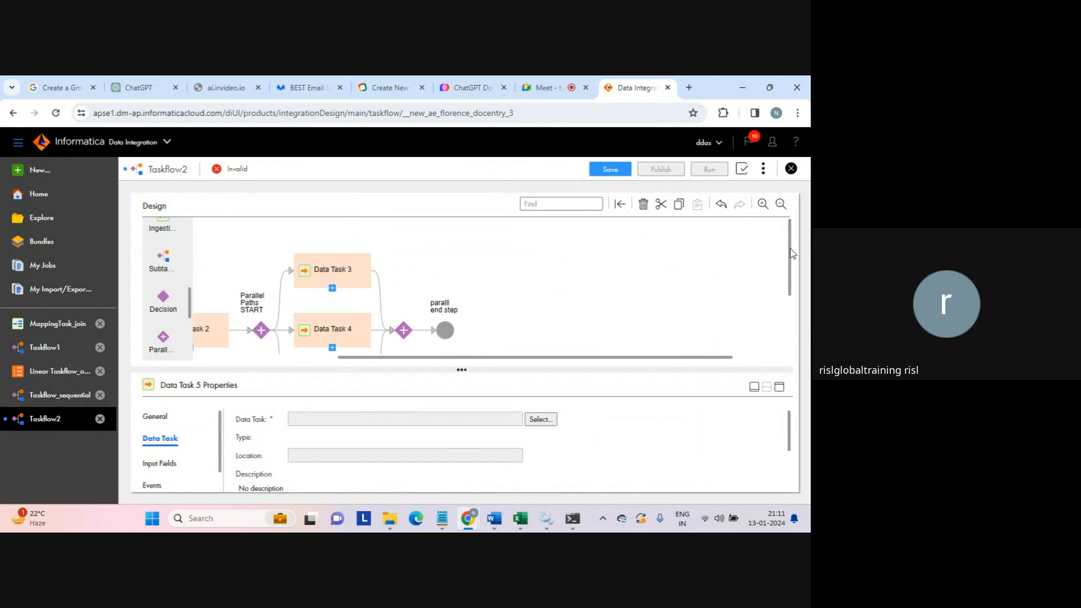
{"action": "left_click_drag", "start_coordinate": [792, 253], "coordinate": [794, 294]}
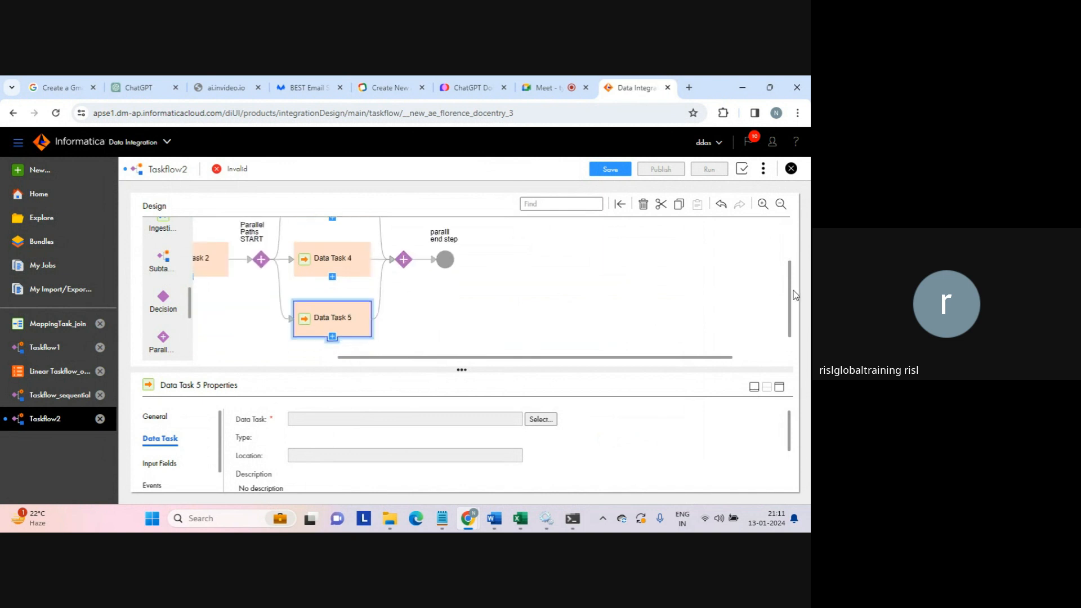
{"action": "left_click", "coordinate": [548, 419]}
{"action": "left_click", "coordinate": [205, 332]}
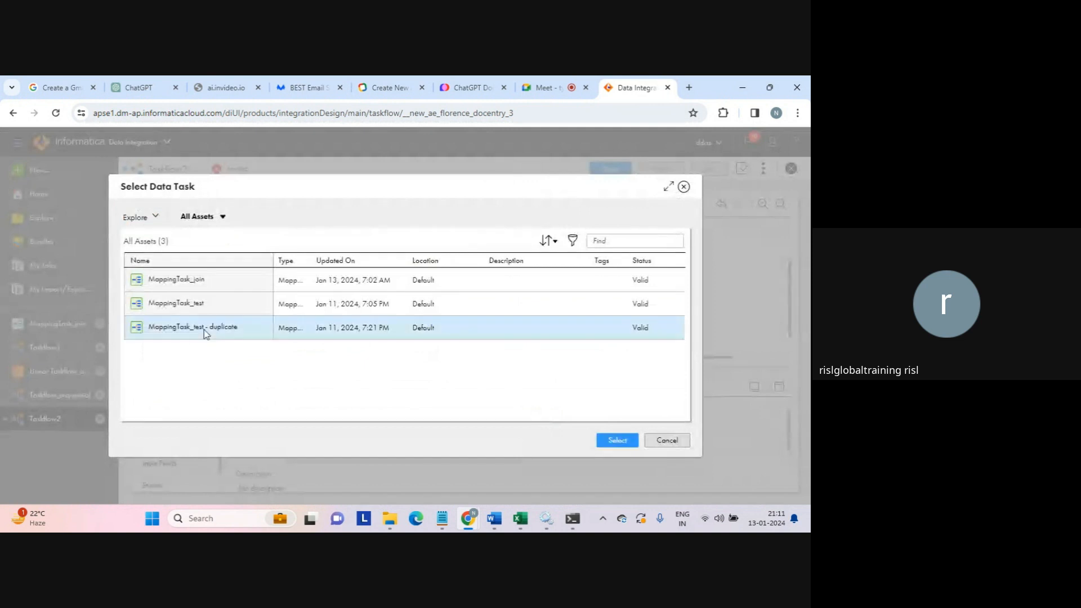
{"action": "left_click", "coordinate": [613, 442]}
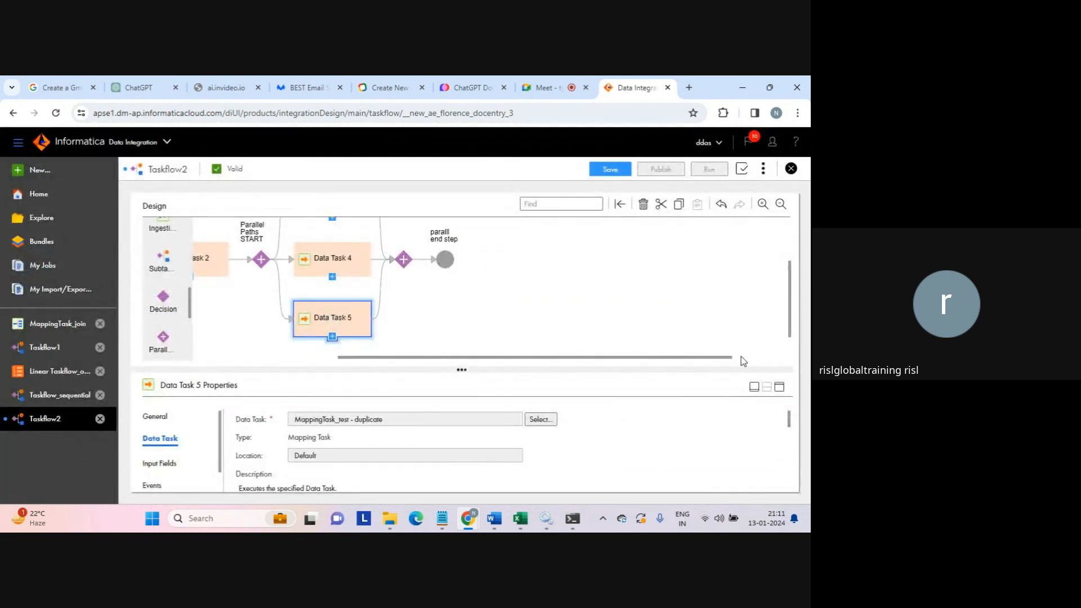
{"action": "left_click", "coordinate": [754, 388]}
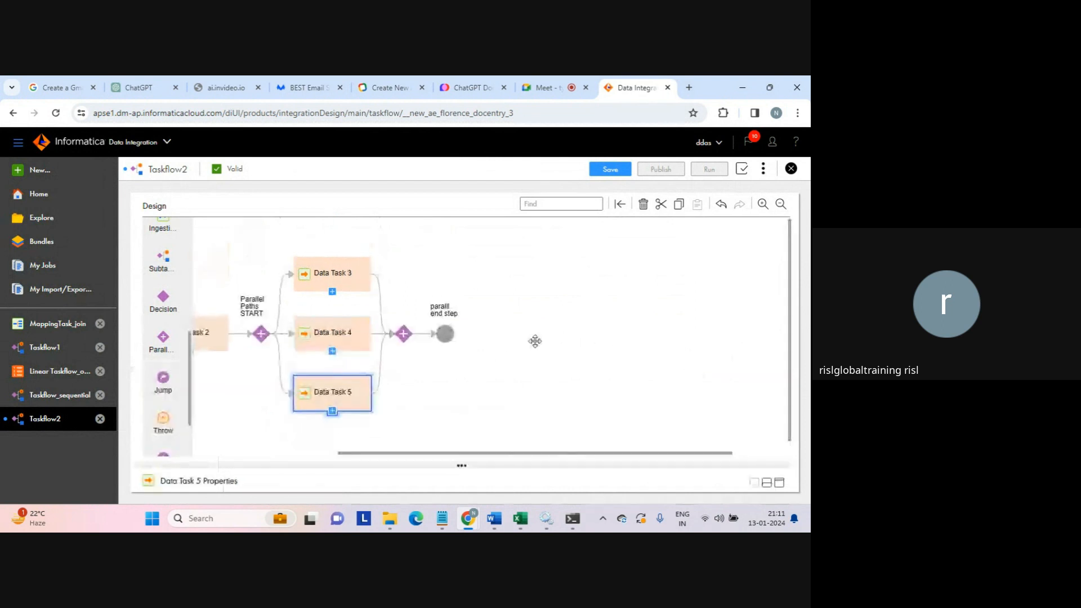
- Rename Data Task 1 to 'Data Task staraight through'
{"action": "left_click_drag", "start_coordinate": [427, 454], "coordinate": [308, 470]}
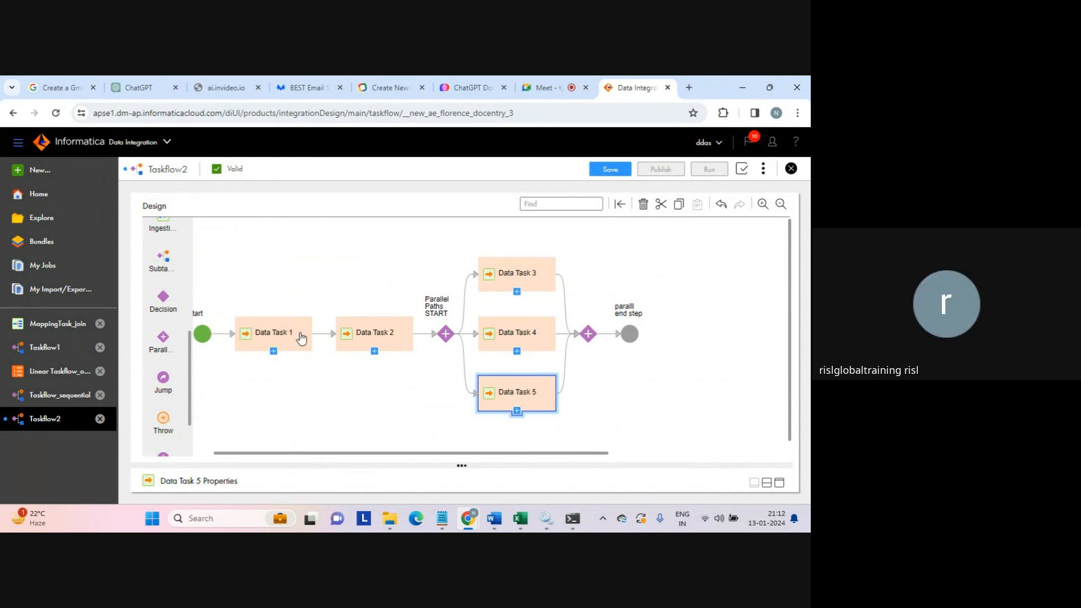
{"action": "left_click", "coordinate": [301, 337]}
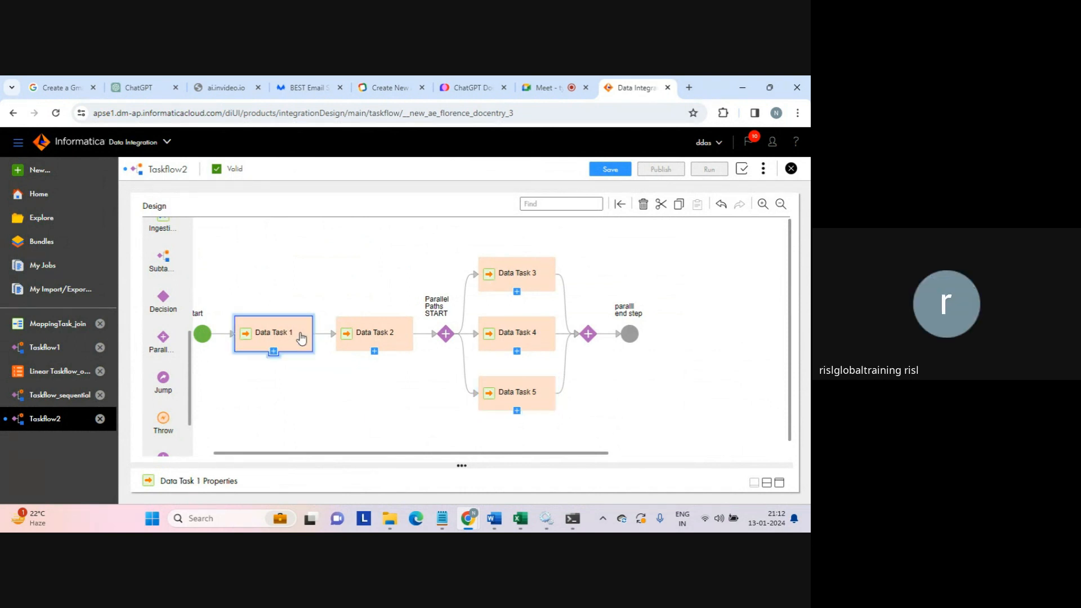
{"action": "left_click", "coordinate": [779, 482]}
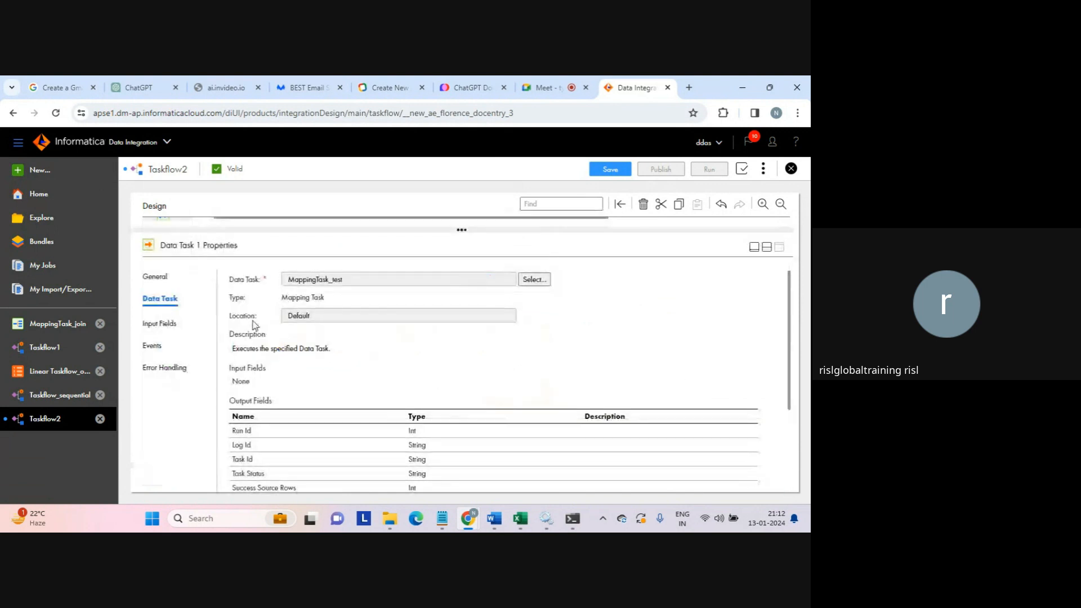
{"action": "left_click", "coordinate": [156, 277]}
{"action": "left_click", "coordinate": [337, 295]}
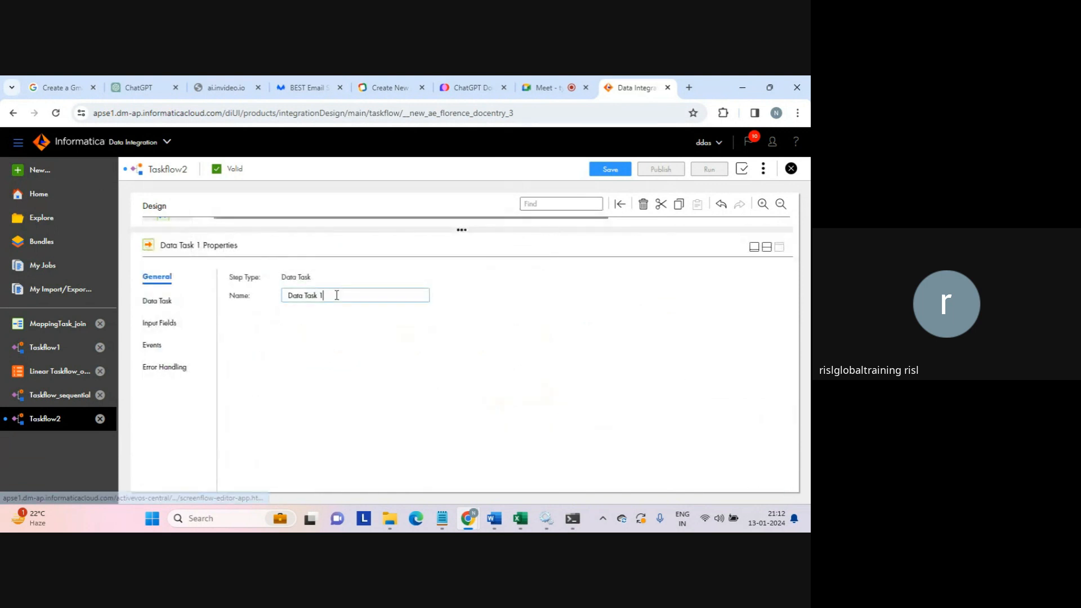
{"action": "key", "text": "BackSpace"}
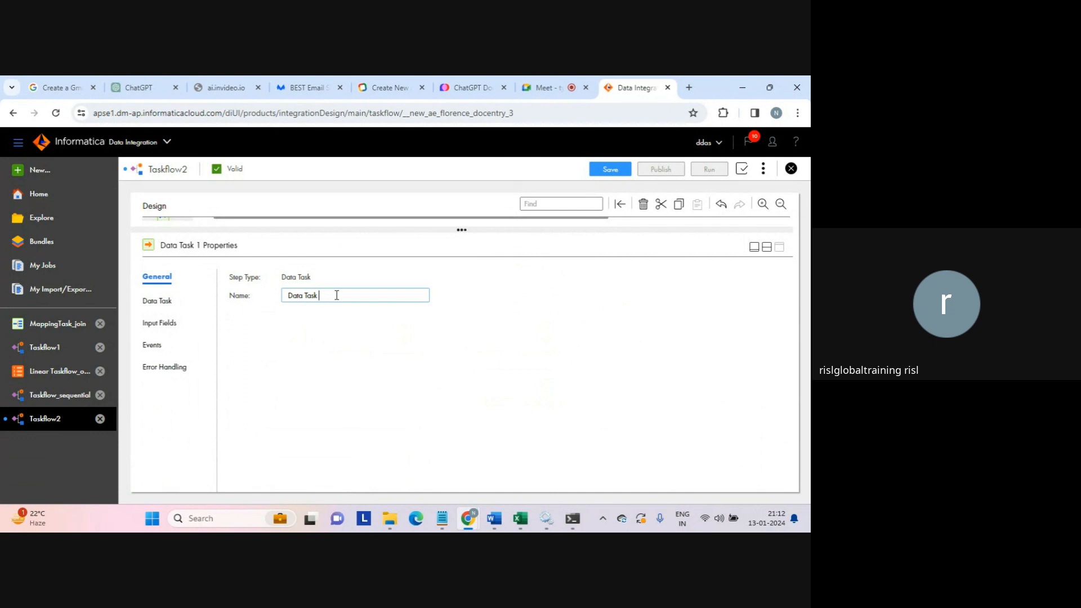
{"action": "type", "text": "staraight through"}
{"action": "left_click", "coordinate": [765, 248]}
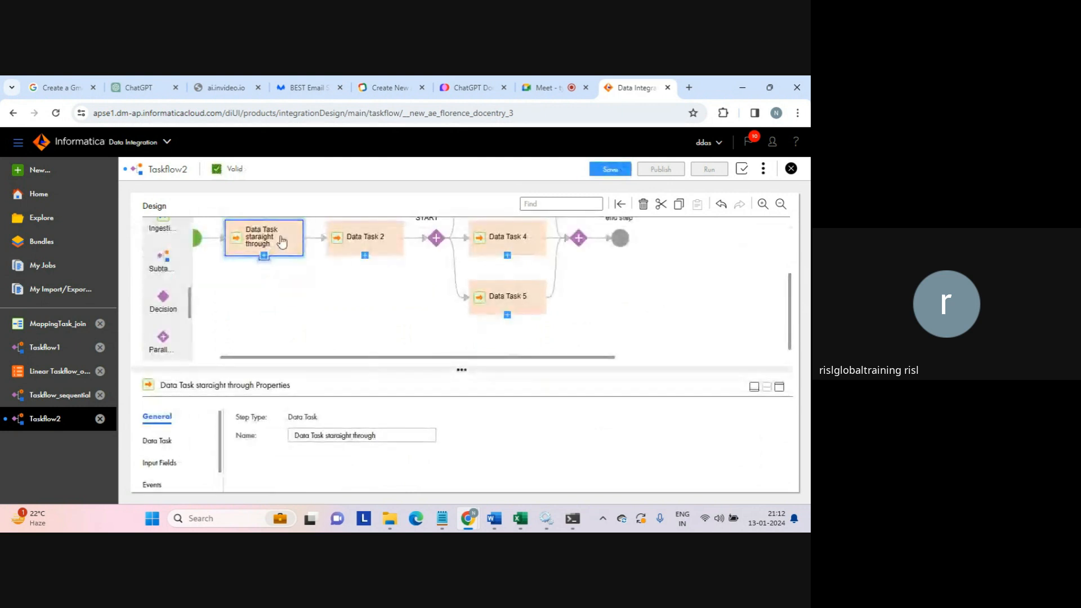
{"action": "left_click", "coordinate": [680, 311]}
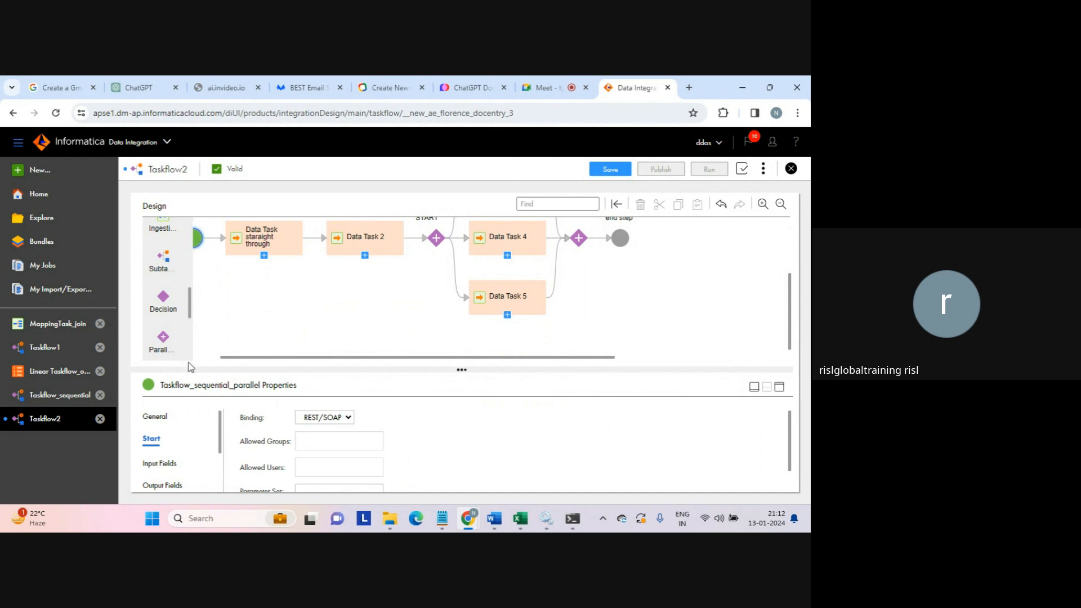
- Confirm the taskflow name Taskflow_sequential_parallel, save it, and point out its Valid status
{"action": "left_click", "coordinate": [157, 416]}
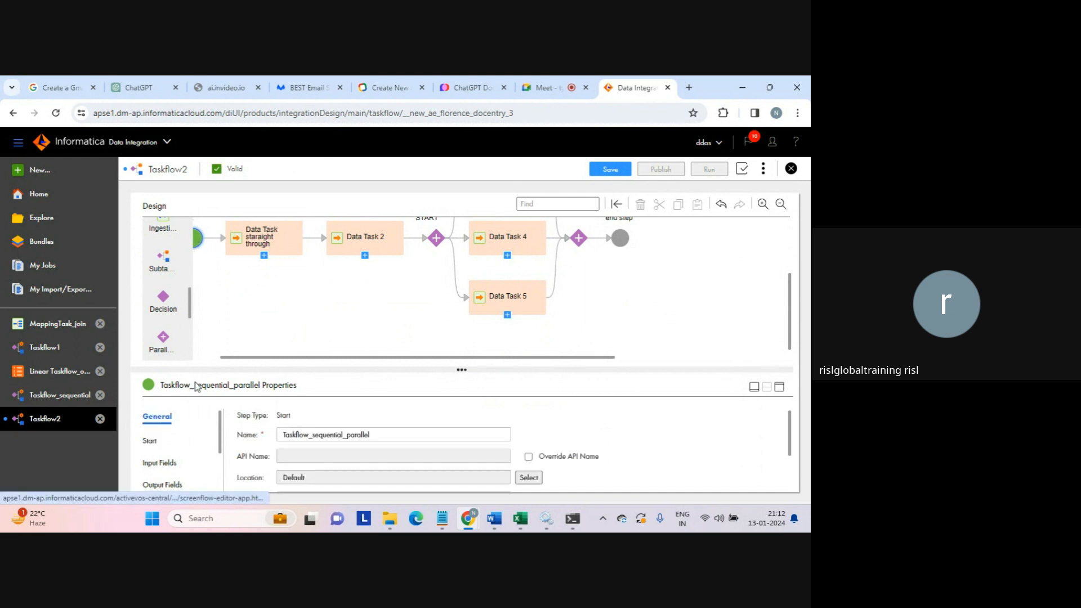
{"action": "double_click", "coordinate": [378, 435]}
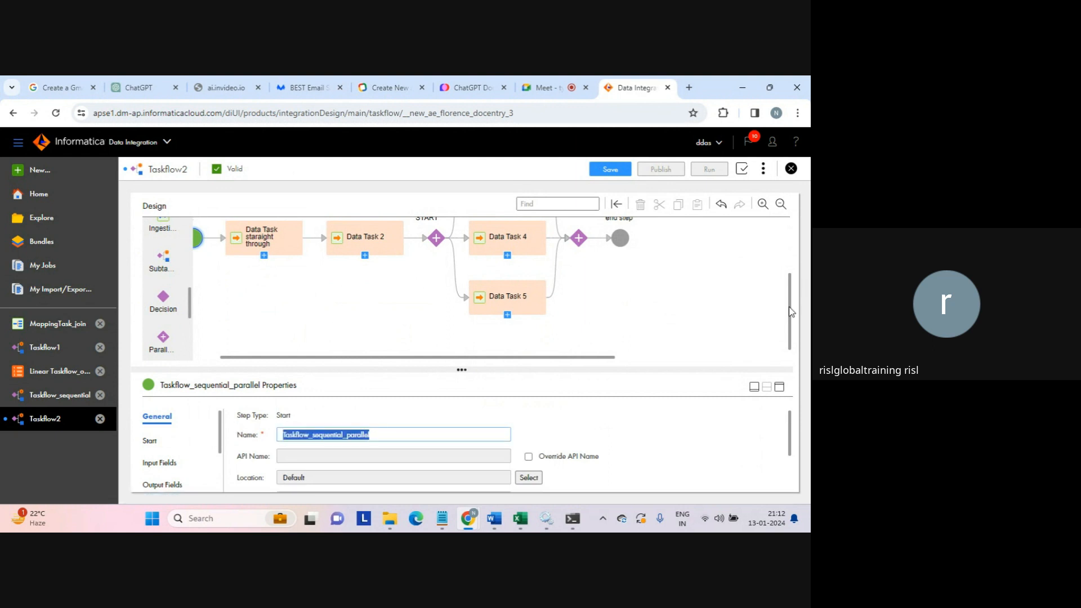
{"action": "left_click_drag", "start_coordinate": [790, 313], "coordinate": [788, 231]}
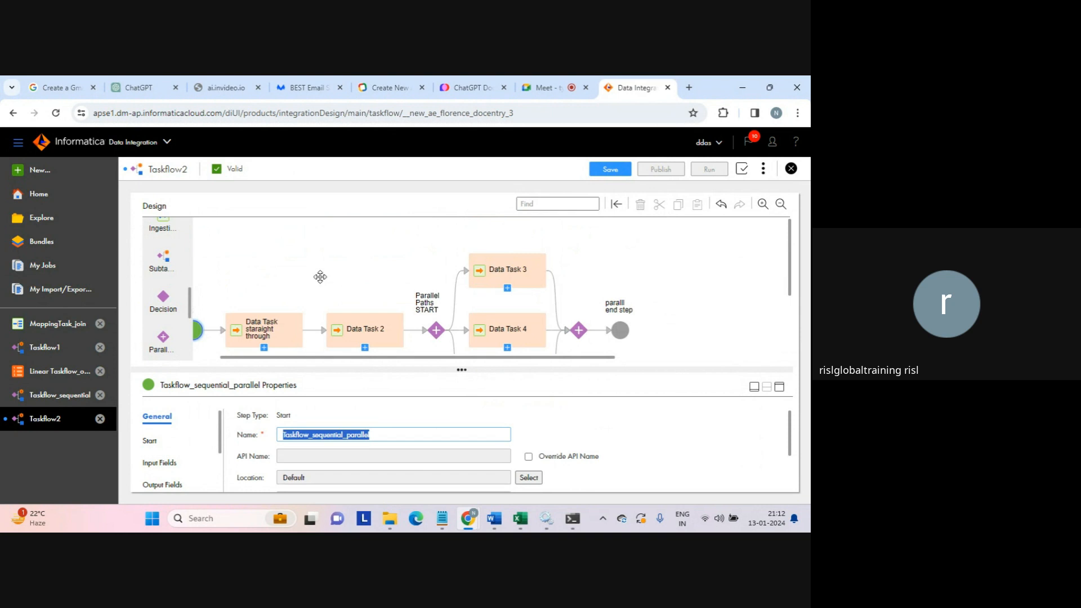
{"action": "left_click", "coordinate": [276, 324]}
{"action": "left_click", "coordinate": [291, 282]}
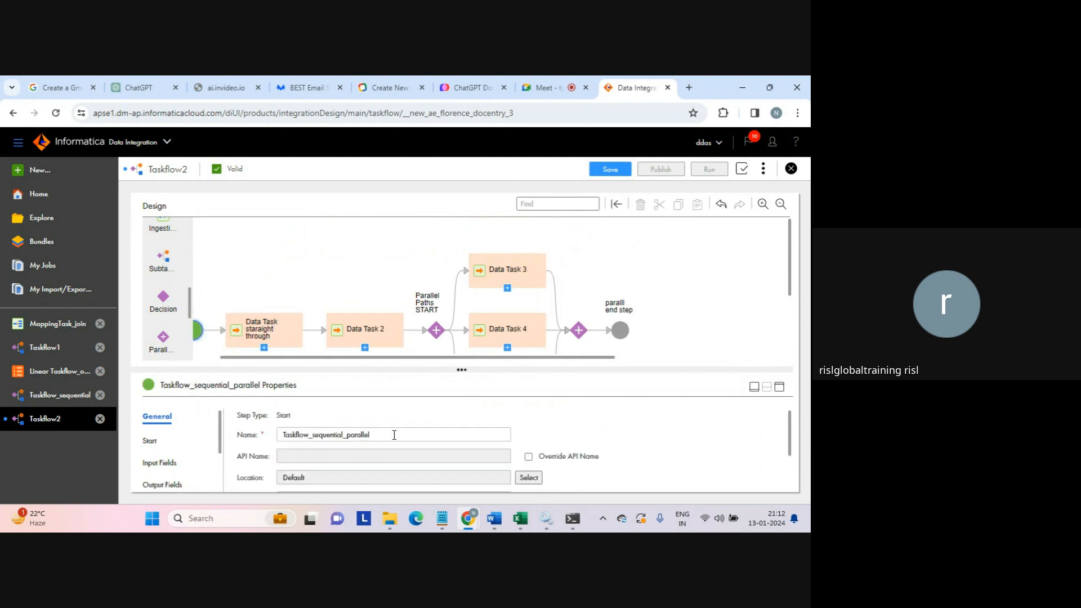
{"action": "left_click", "coordinate": [611, 170]}
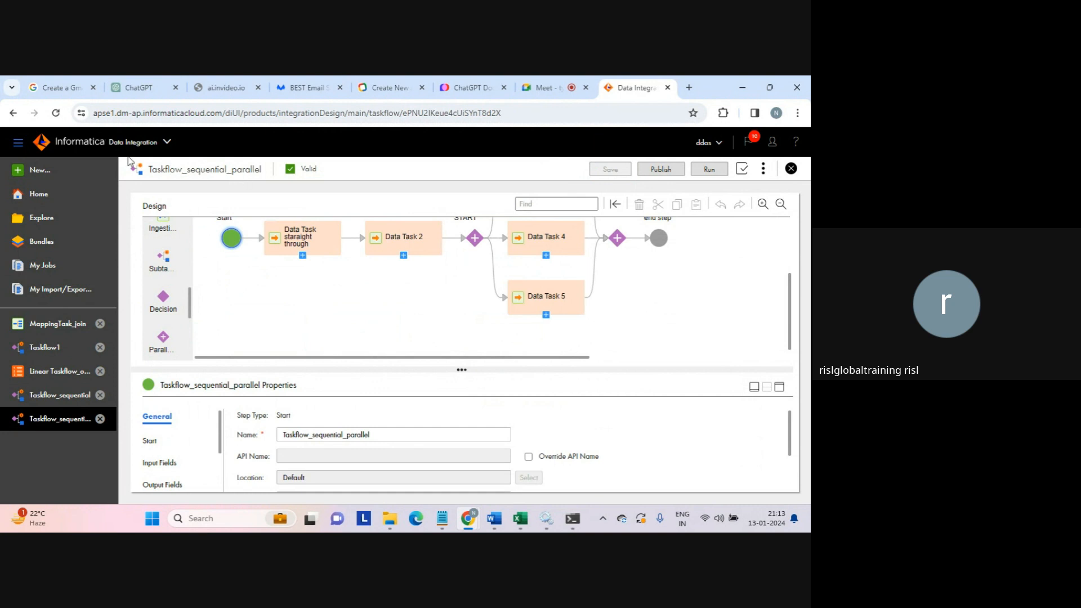
{"action": "double_click", "coordinate": [297, 169]}
{"action": "left_click_drag", "start_coordinate": [788, 310], "coordinate": [787, 281]}
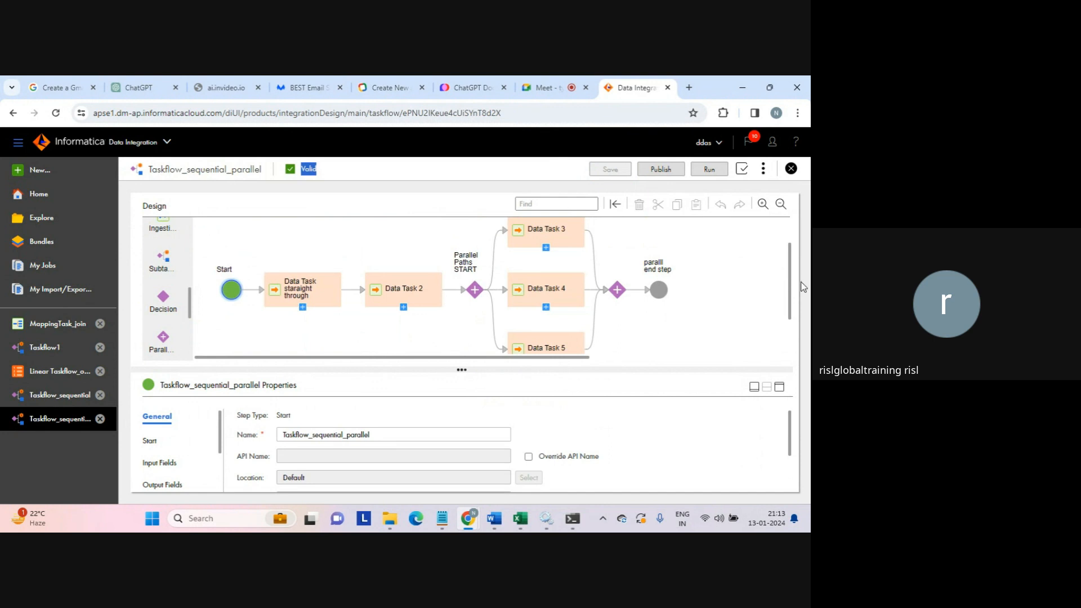
- Publish and run Taskflow_sequential_parallel, then follow the banner link to My Jobs
{"action": "left_click", "coordinate": [661, 169]}
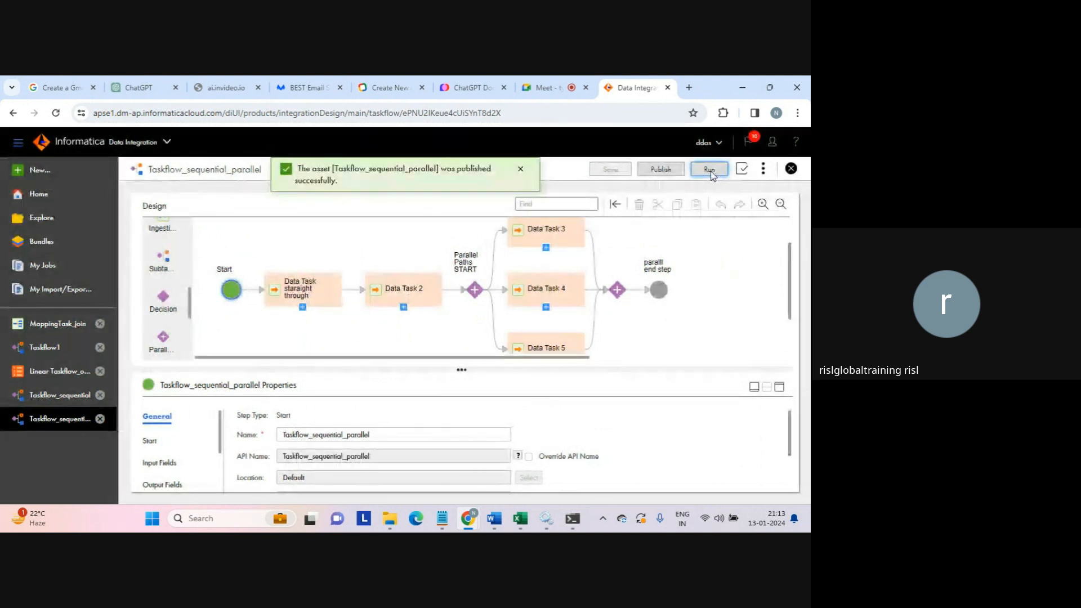
{"action": "left_click", "coordinate": [710, 173]}
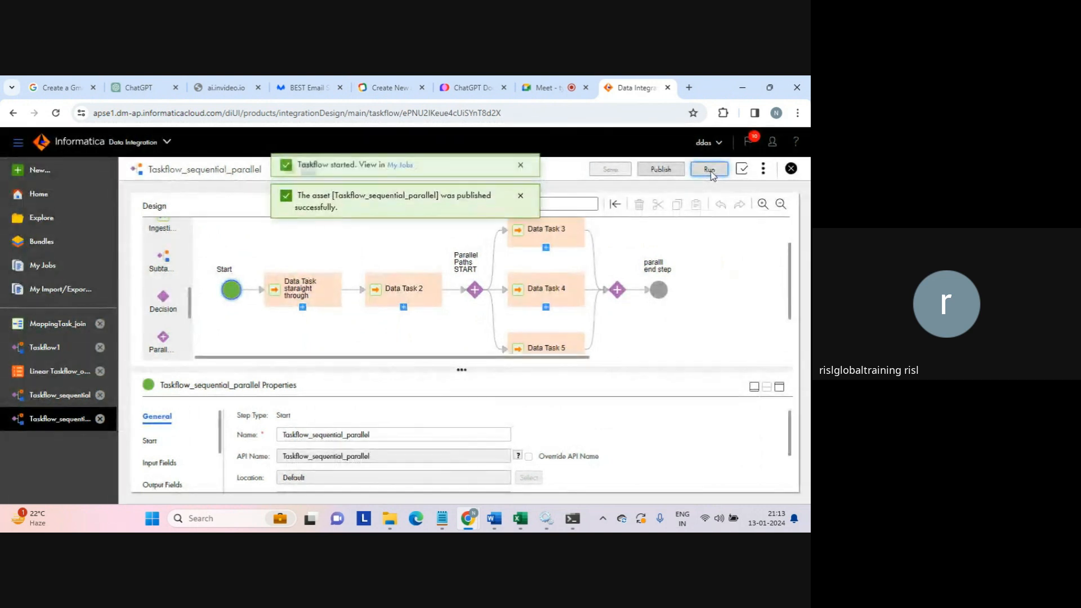
{"action": "left_click", "coordinate": [409, 175]}
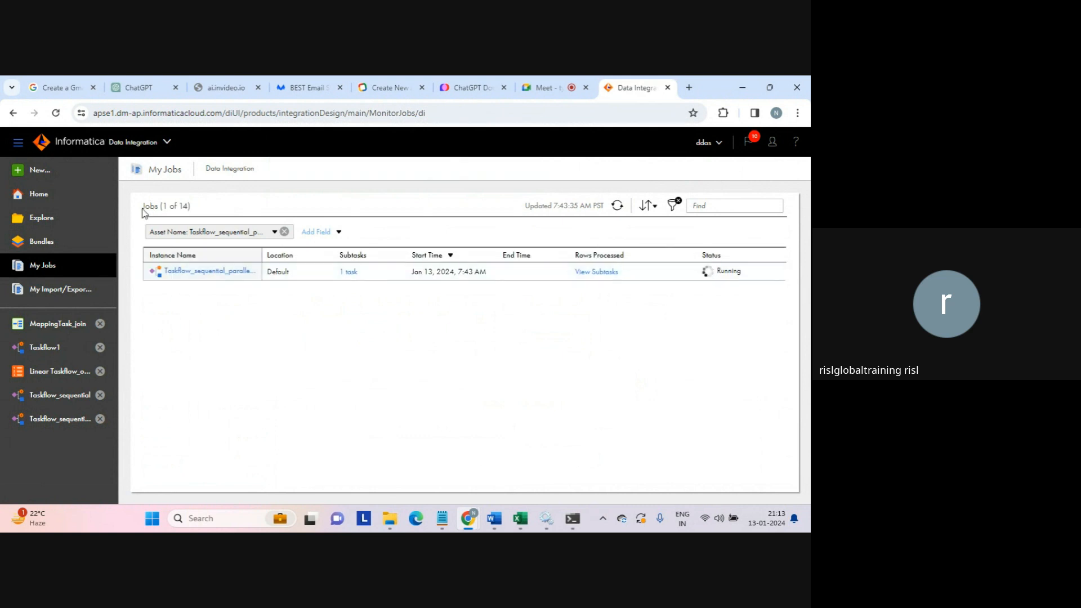
- Refresh My Jobs until the taskflow job shows Suspended with 5 subtasks
{"action": "left_click_drag", "start_coordinate": [142, 209], "coordinate": [287, 332]}
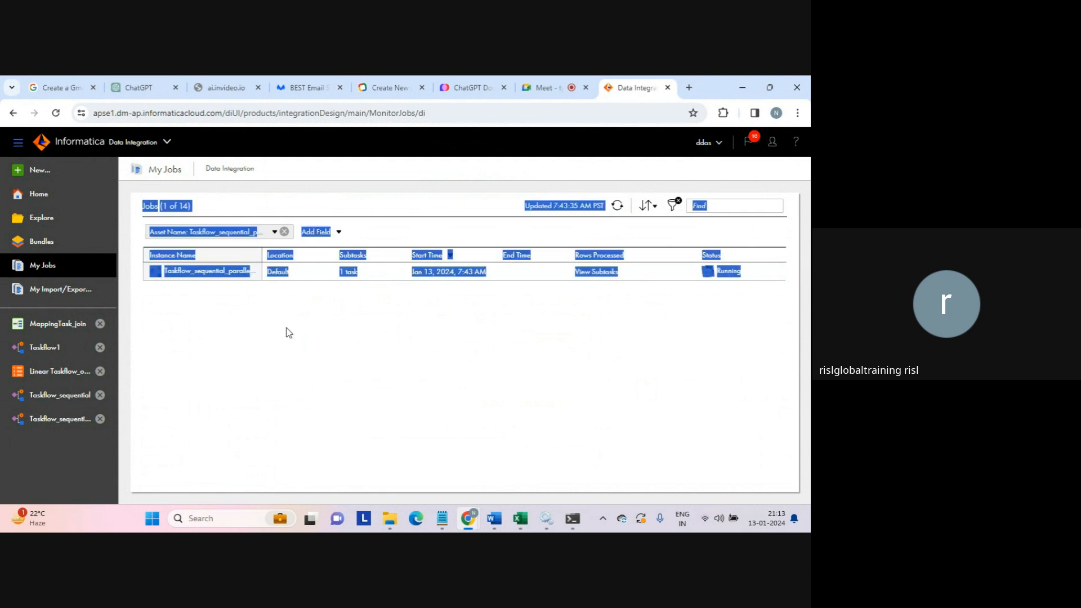
{"action": "left_click", "coordinate": [289, 333]}
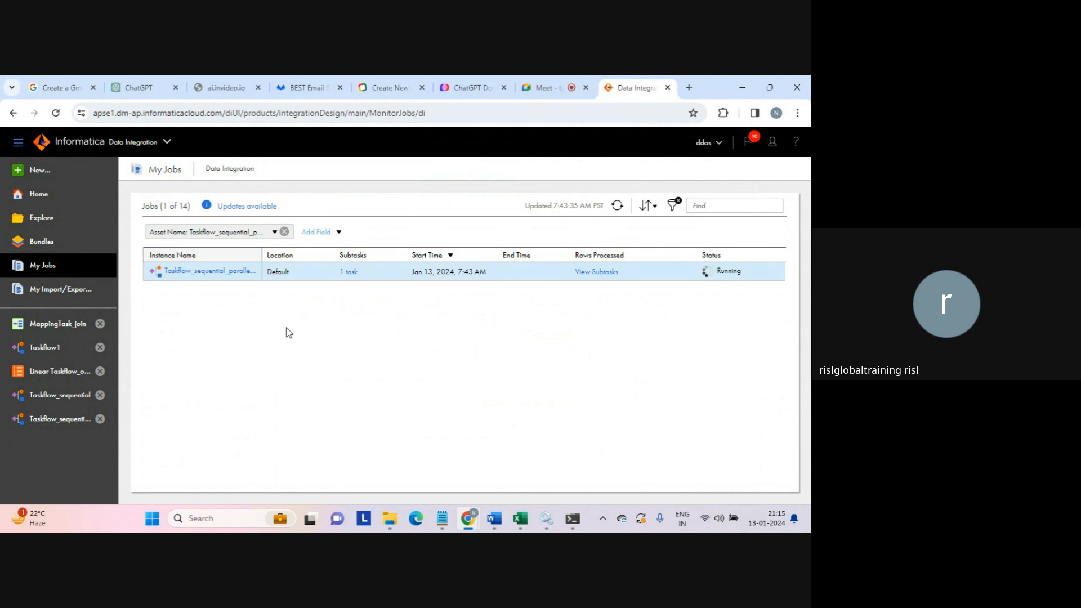
{"action": "left_click", "coordinate": [618, 206]}
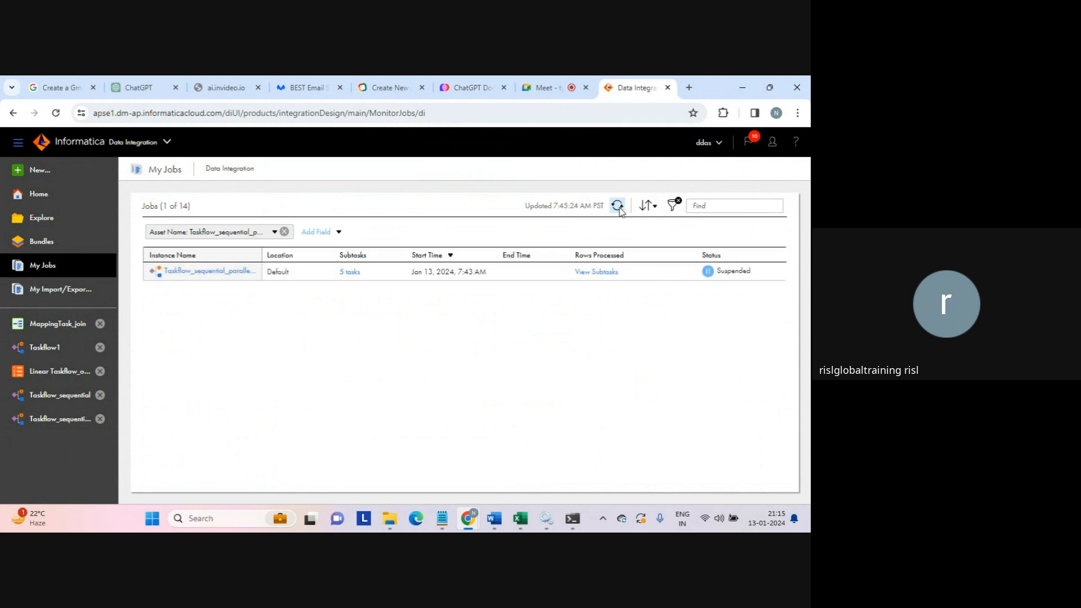
{"action": "left_click", "coordinate": [619, 208]}
- List the job's 5 subtasks and read the failure reason of the MappingTask_test - duplicate run
{"action": "left_click", "coordinate": [349, 272]}
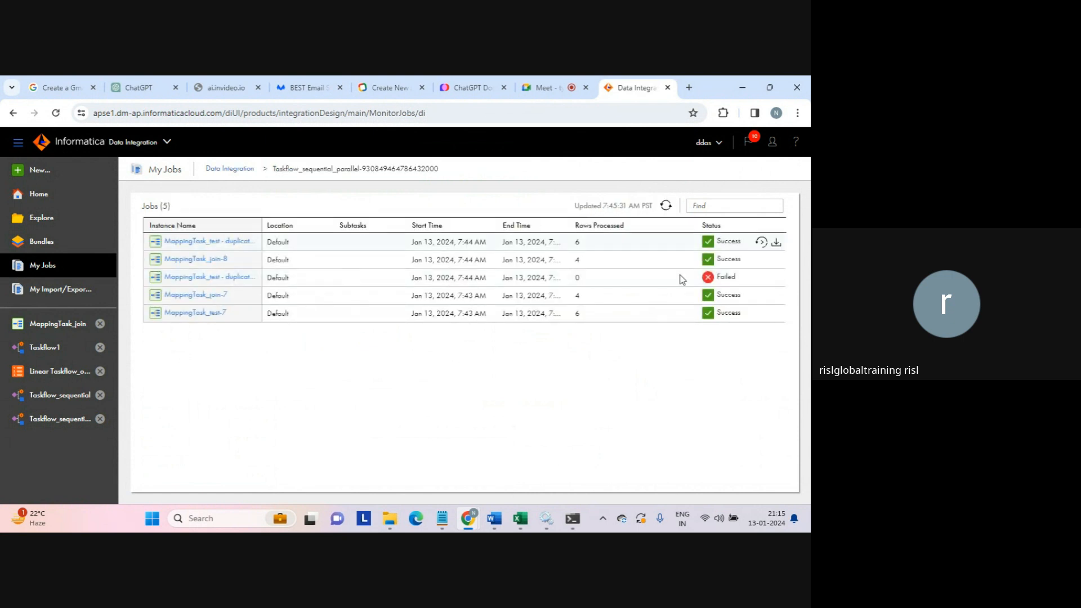
{"action": "mouse_move", "coordinate": [732, 279]}
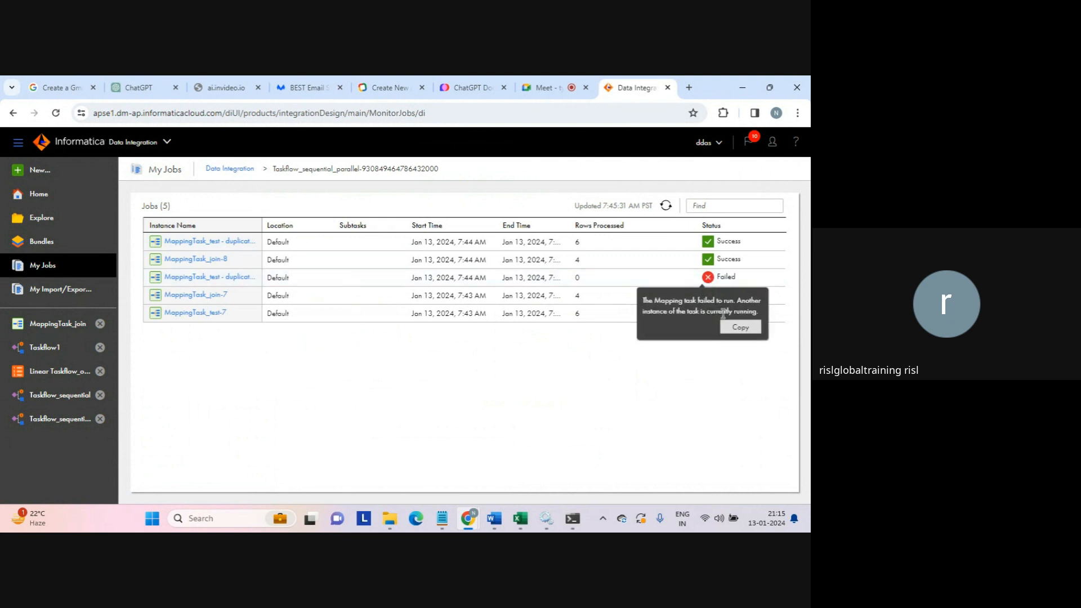
{"action": "left_click_drag", "start_coordinate": [688, 310], "coordinate": [761, 318]}
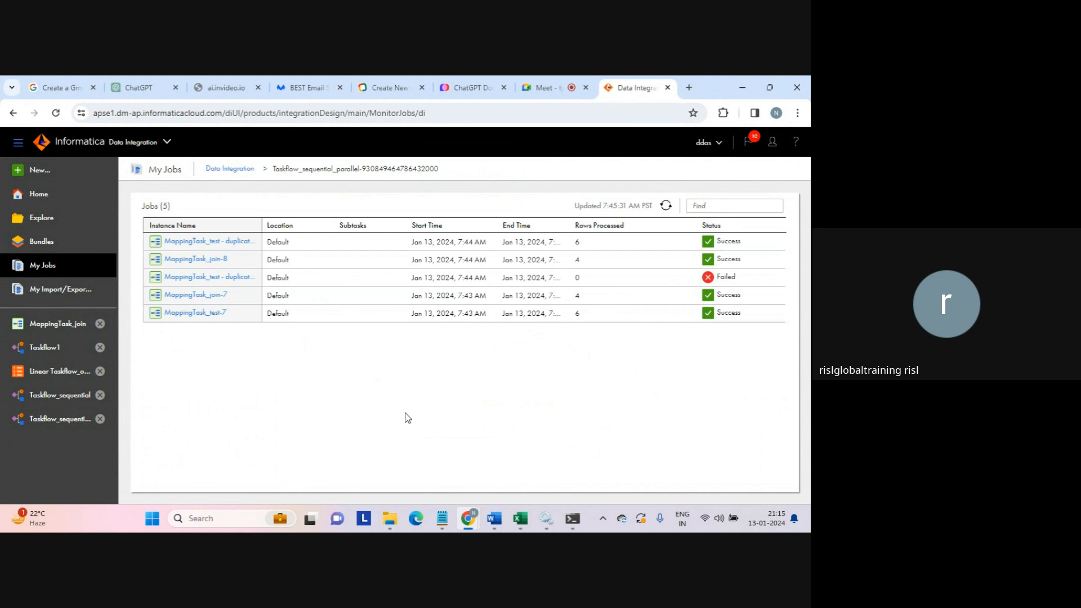
{"action": "mouse_move", "coordinate": [392, 521]}
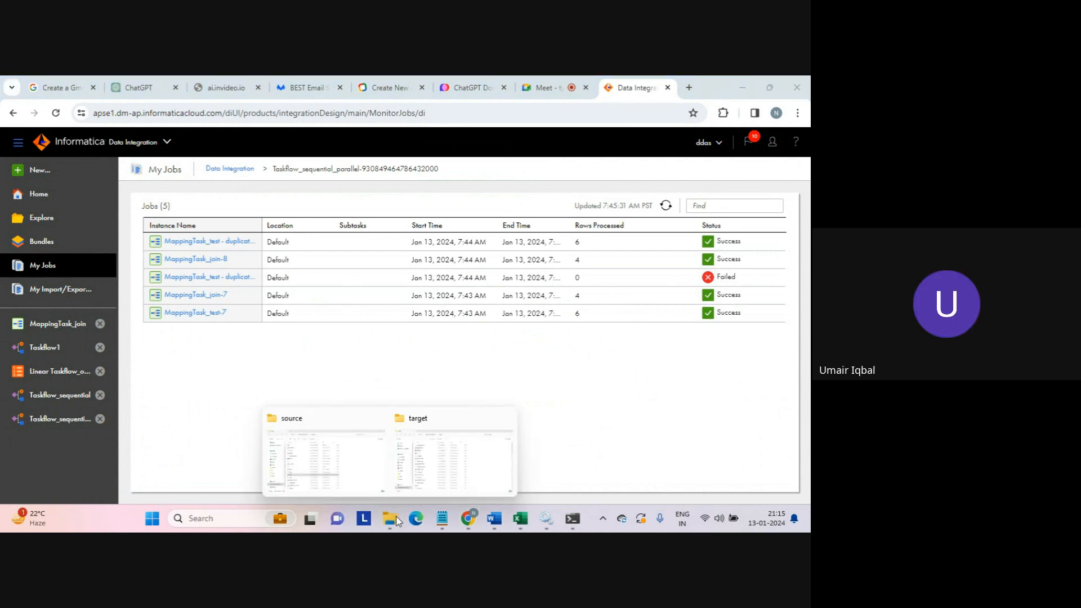
- Sort the target folder newest first, inspect the latest output files, then return to Chrome
{"action": "left_click", "coordinate": [443, 454]}
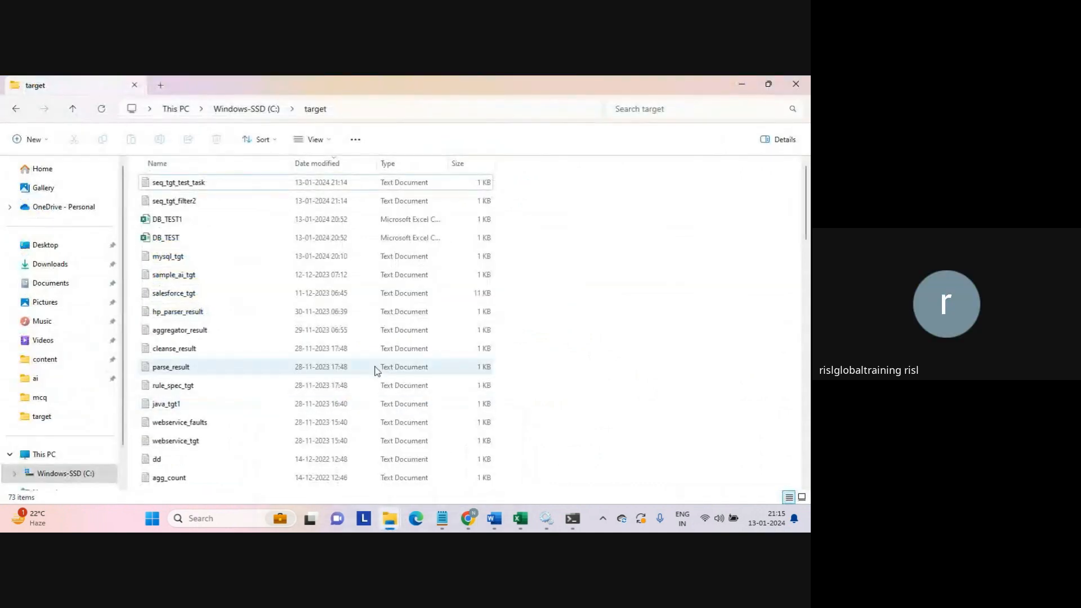
{"action": "left_click", "coordinate": [324, 161]}
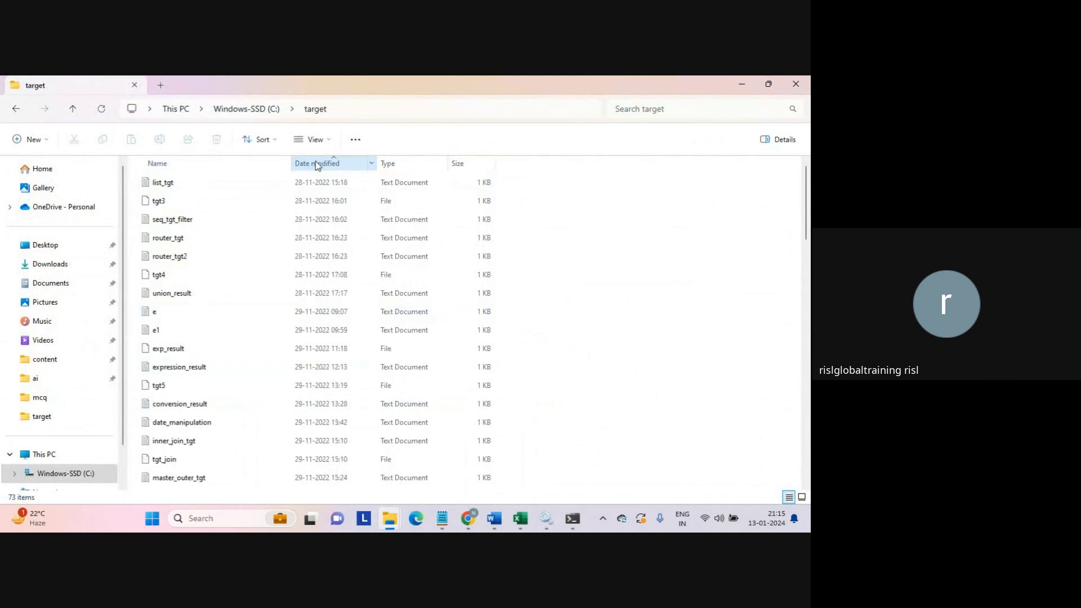
{"action": "left_click", "coordinate": [324, 160]}
{"action": "left_click", "coordinate": [213, 179]}
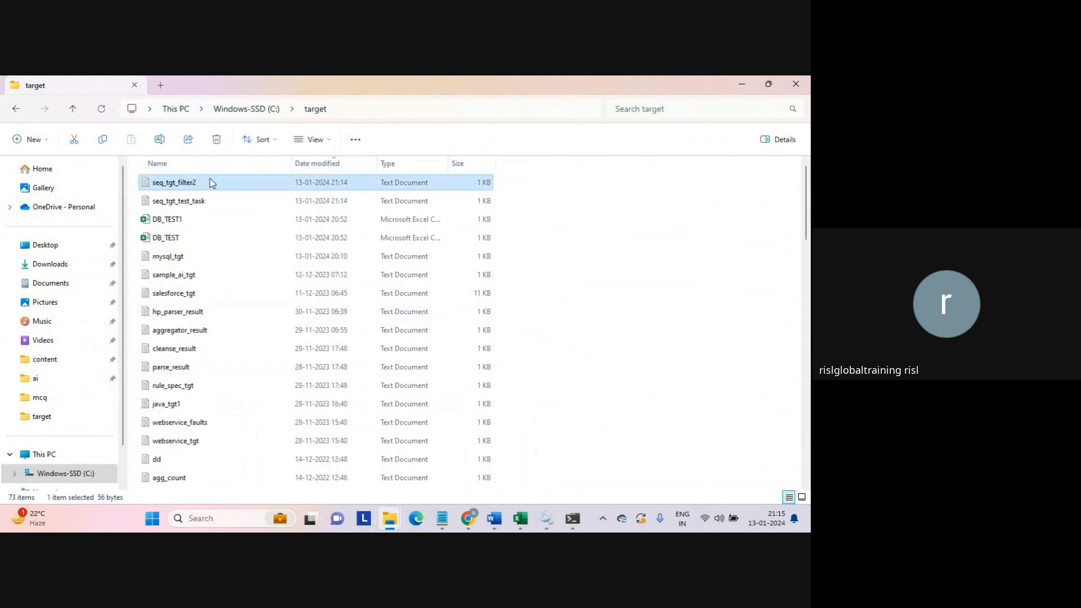
{"action": "left_click", "coordinate": [189, 203]}
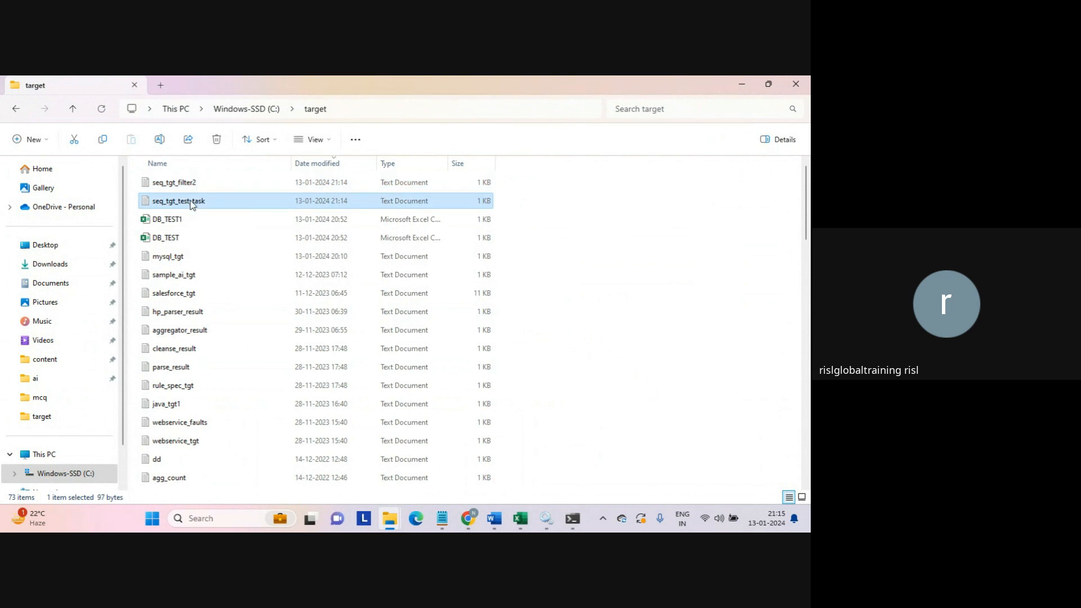
{"action": "left_click", "coordinate": [169, 225], "text": "ctrl"}
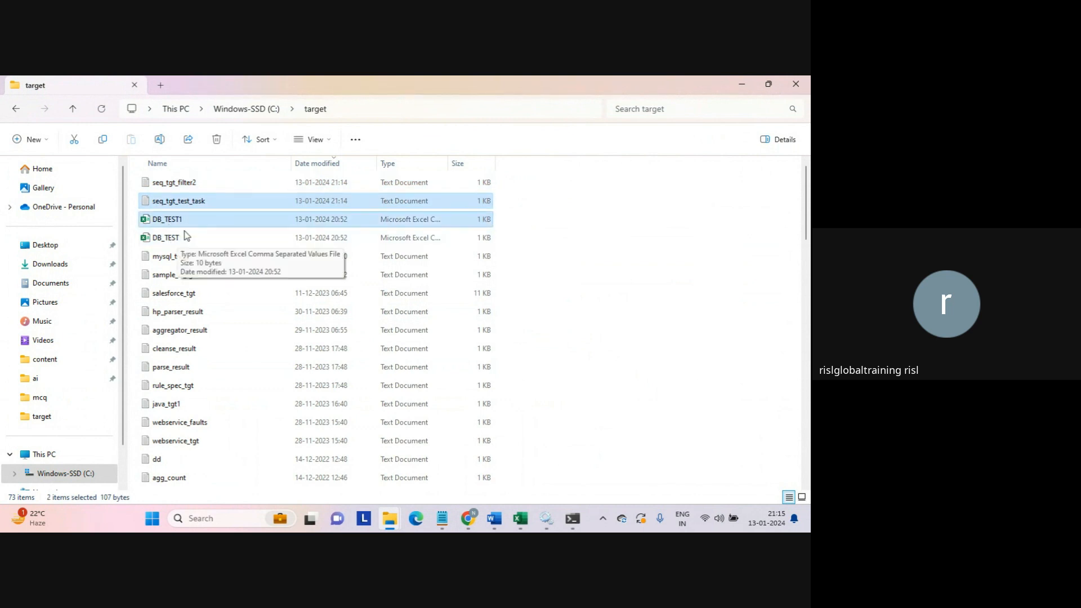
{"action": "left_click", "coordinate": [167, 222]}
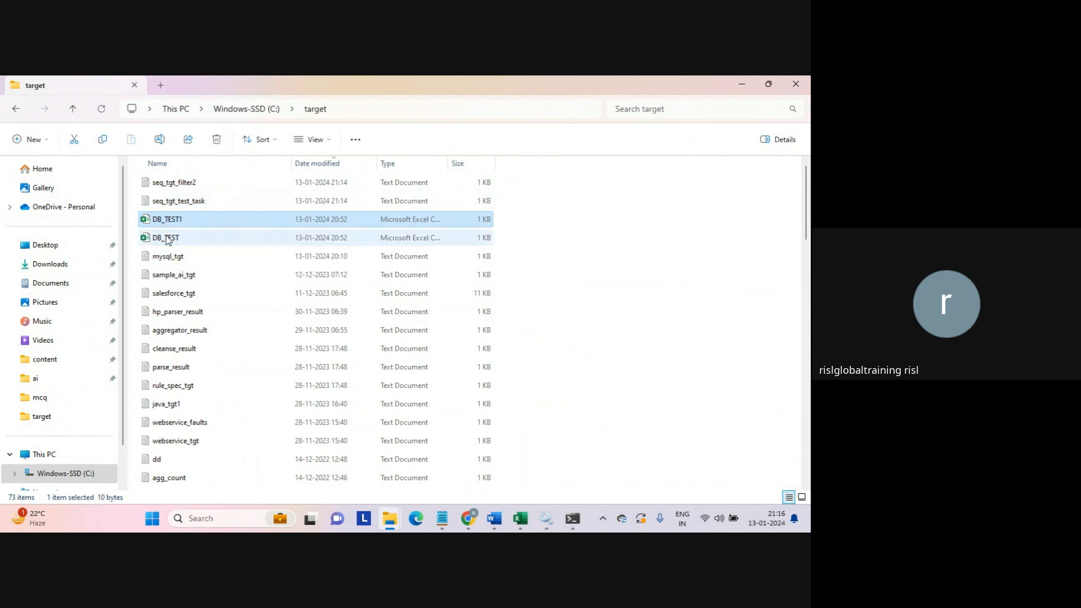
{"action": "left_click", "coordinate": [169, 237], "text": "ctrl"}
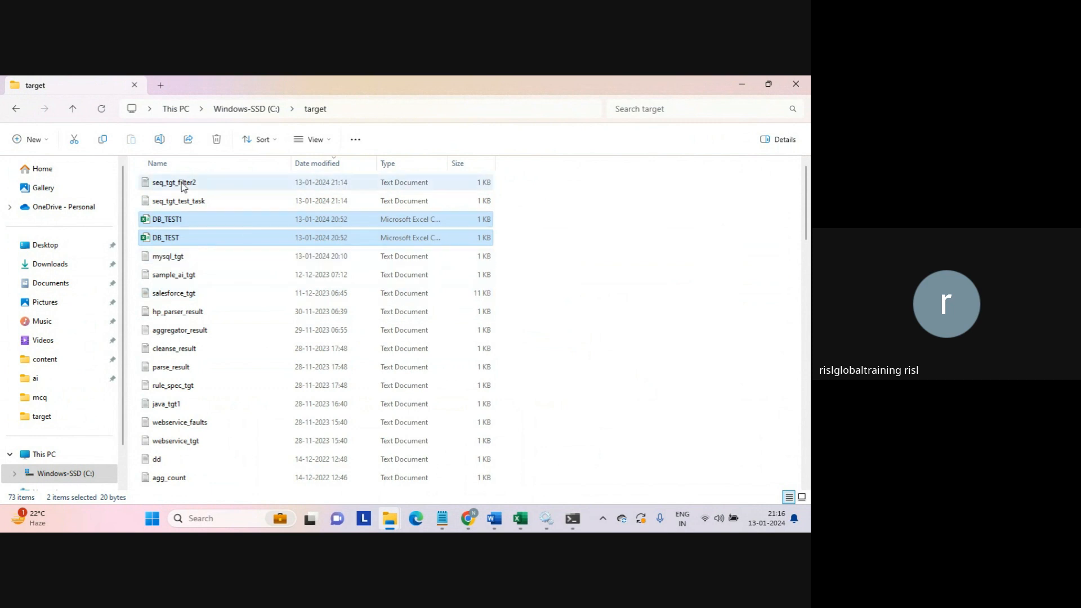
{"action": "left_click", "coordinate": [698, 334]}
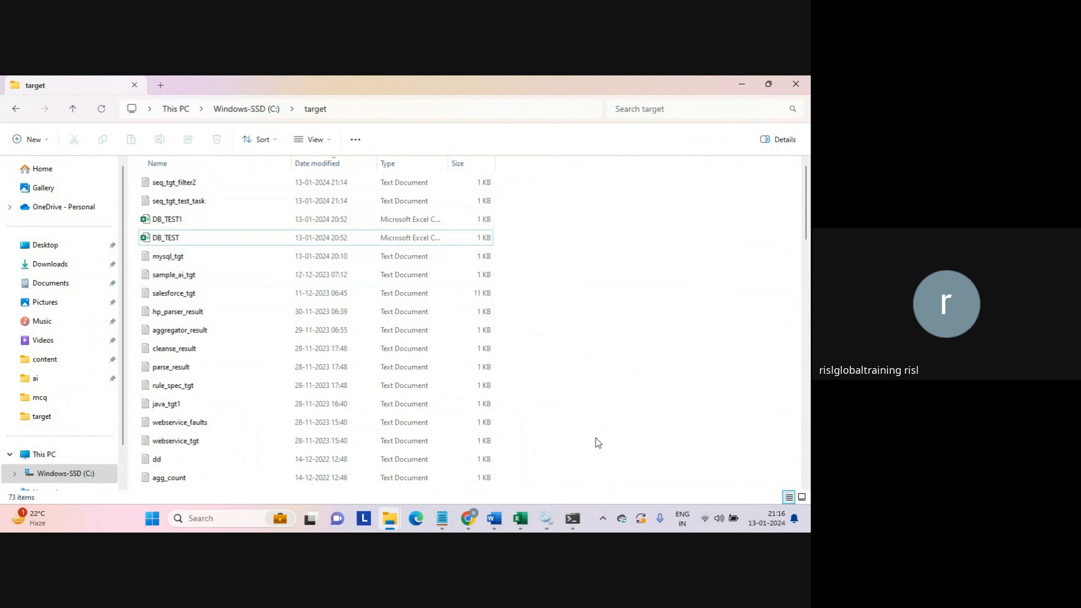
{"action": "left_click", "coordinate": [470, 520]}
{"action": "left_click", "coordinate": [424, 474]}
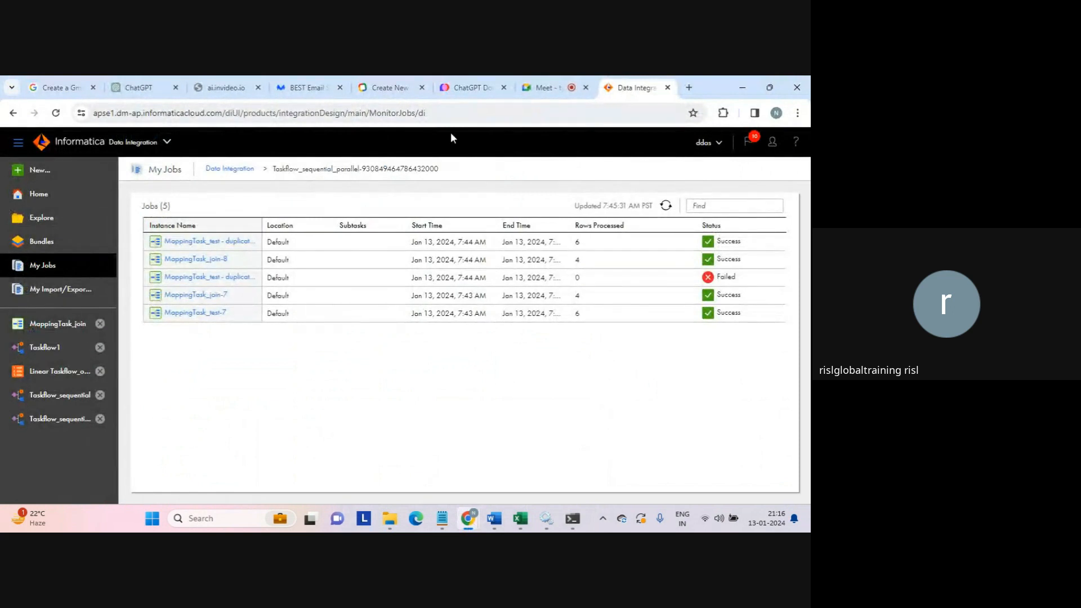
- Create a new blank taskflow from the Taskflow template
{"action": "left_click", "coordinate": [41, 175]}
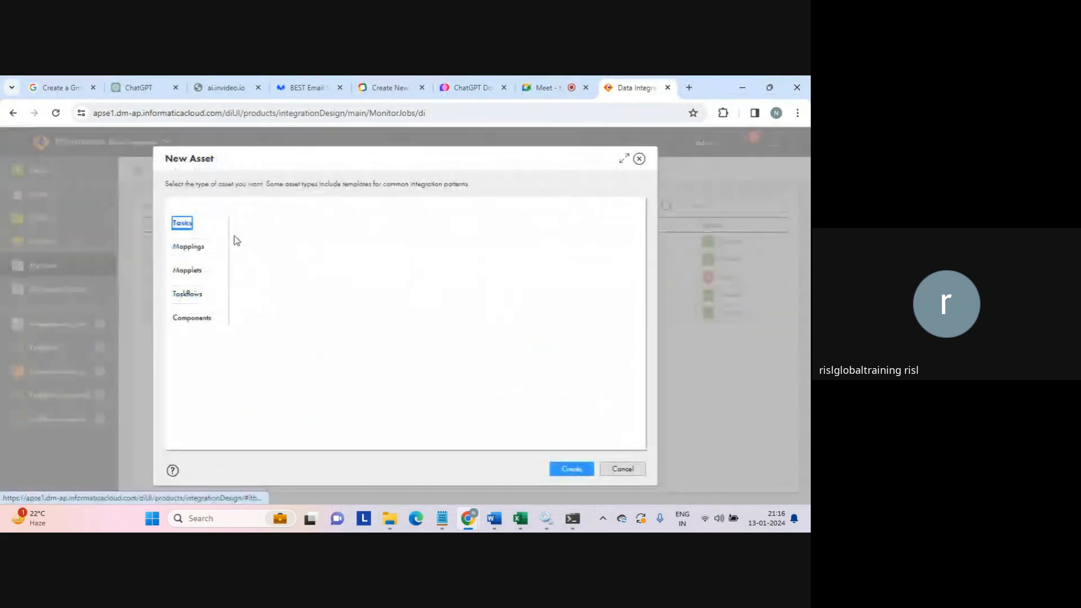
{"action": "left_click", "coordinate": [186, 295]}
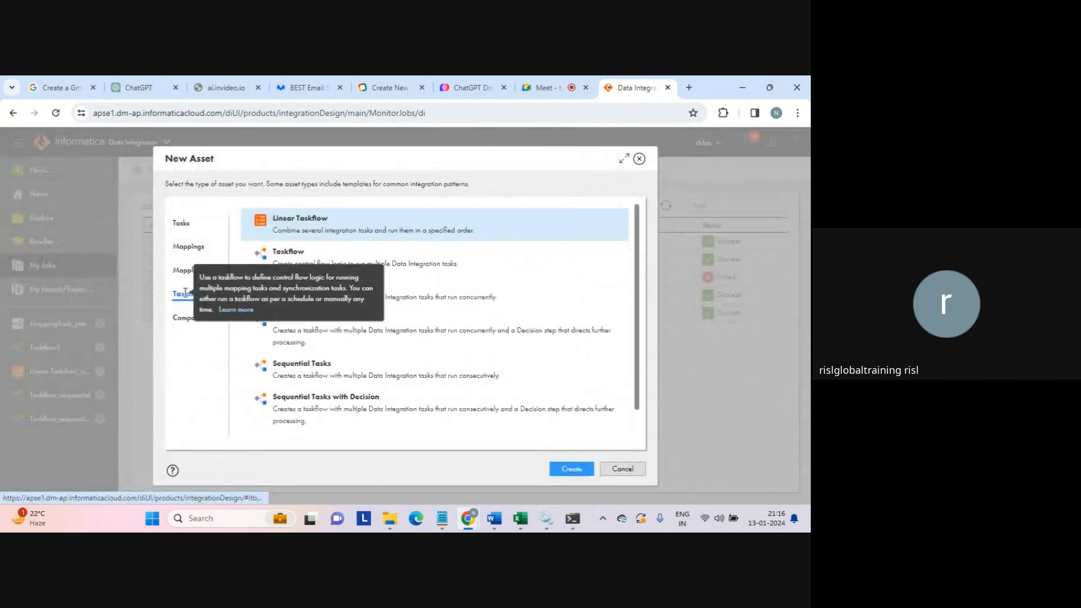
{"action": "left_click", "coordinate": [293, 255]}
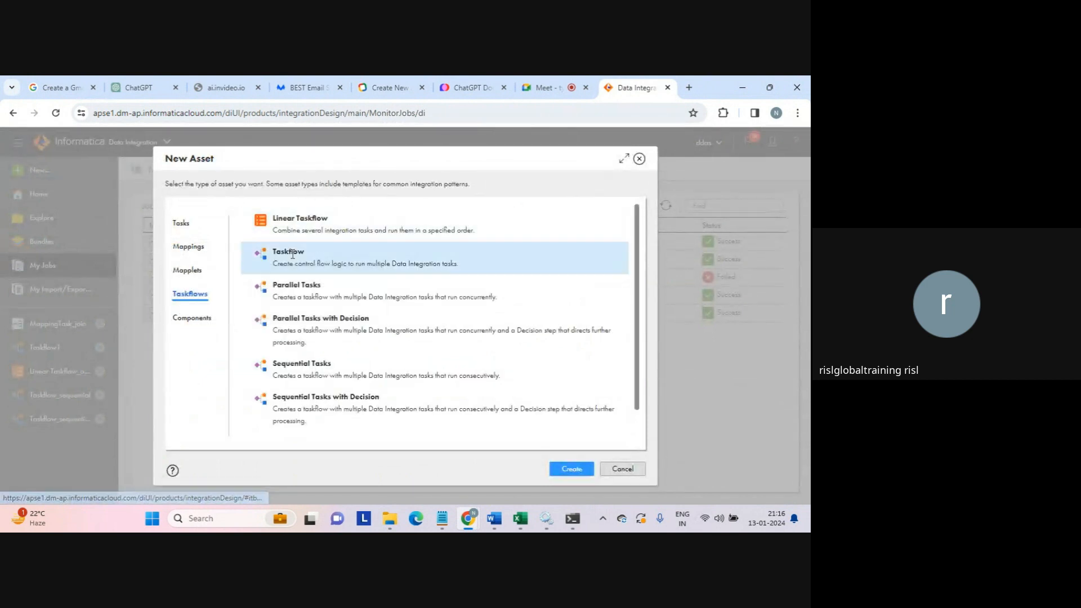
{"action": "left_click", "coordinate": [572, 469]}
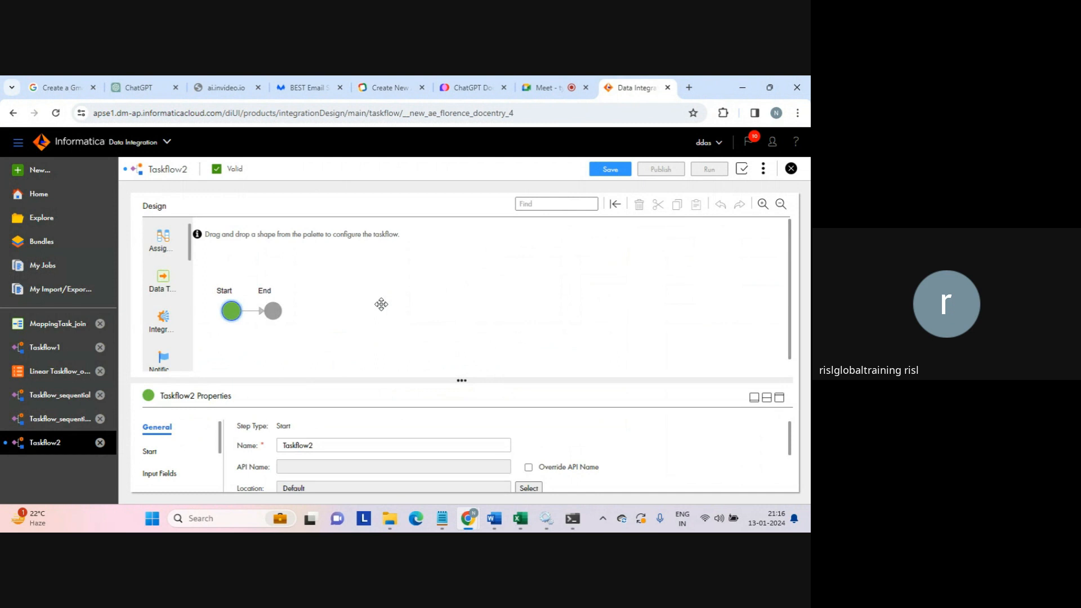
- Insert Data Task 1, Subtaskflow 1 and a two-branch Decision 1 between Start and End
{"action": "left_click_drag", "start_coordinate": [163, 278], "coordinate": [250, 314]}
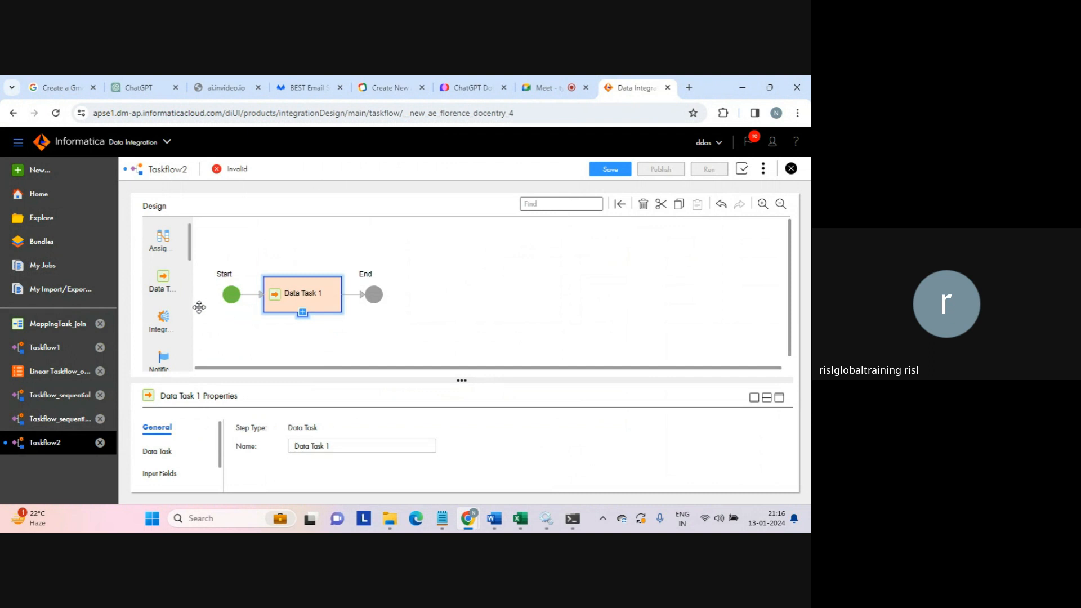
{"action": "left_click_drag", "start_coordinate": [192, 253], "coordinate": [189, 322]}
{"action": "left_click_drag", "start_coordinate": [163, 256], "coordinate": [356, 297]}
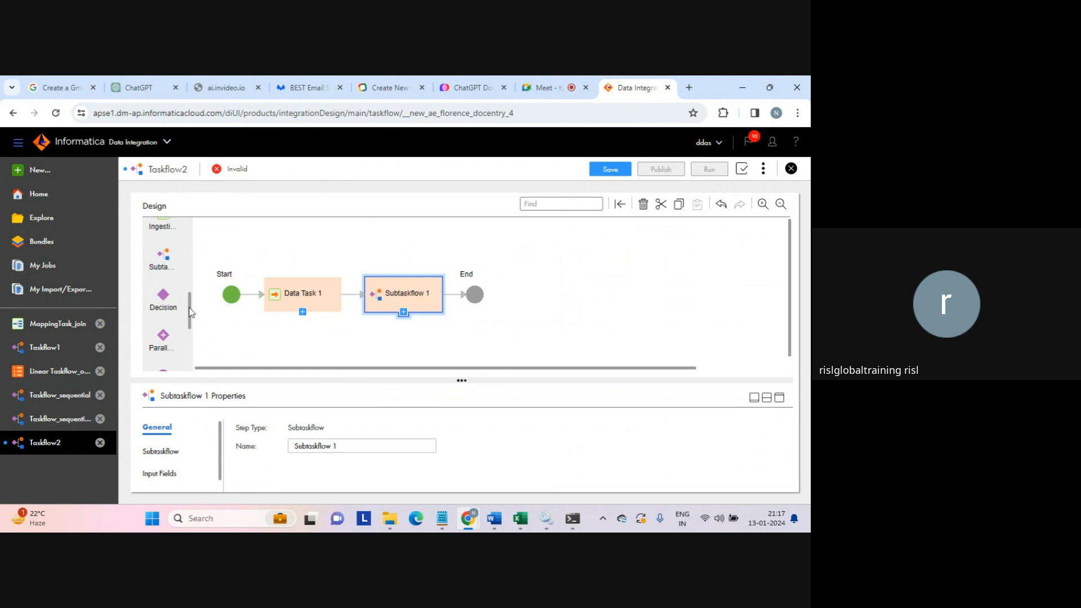
{"action": "left_click_drag", "start_coordinate": [163, 302], "coordinate": [455, 294]}
{"action": "left_click", "coordinate": [302, 298]}
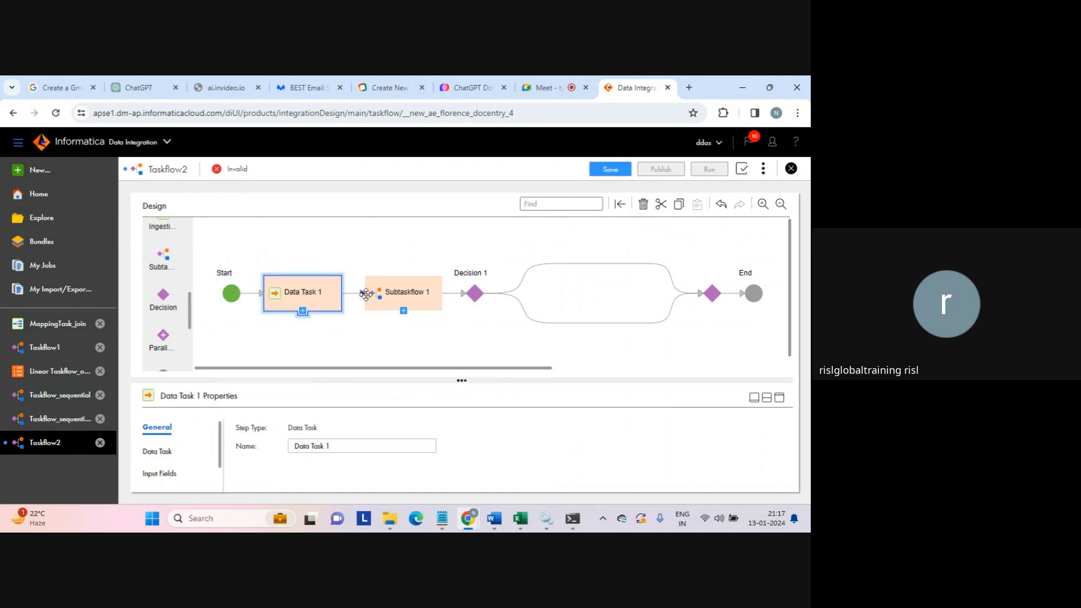
- Review the properties of Subtaskflow 1, Decision 1, the Start step and Data Task 1
{"action": "left_click", "coordinate": [397, 295]}
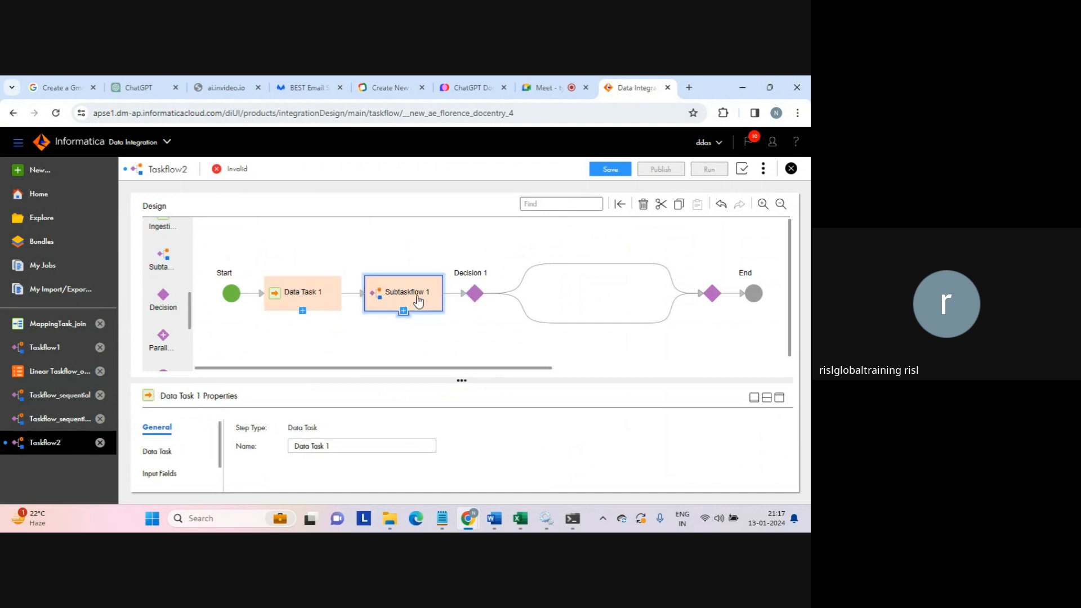
{"action": "left_click", "coordinate": [471, 297]}
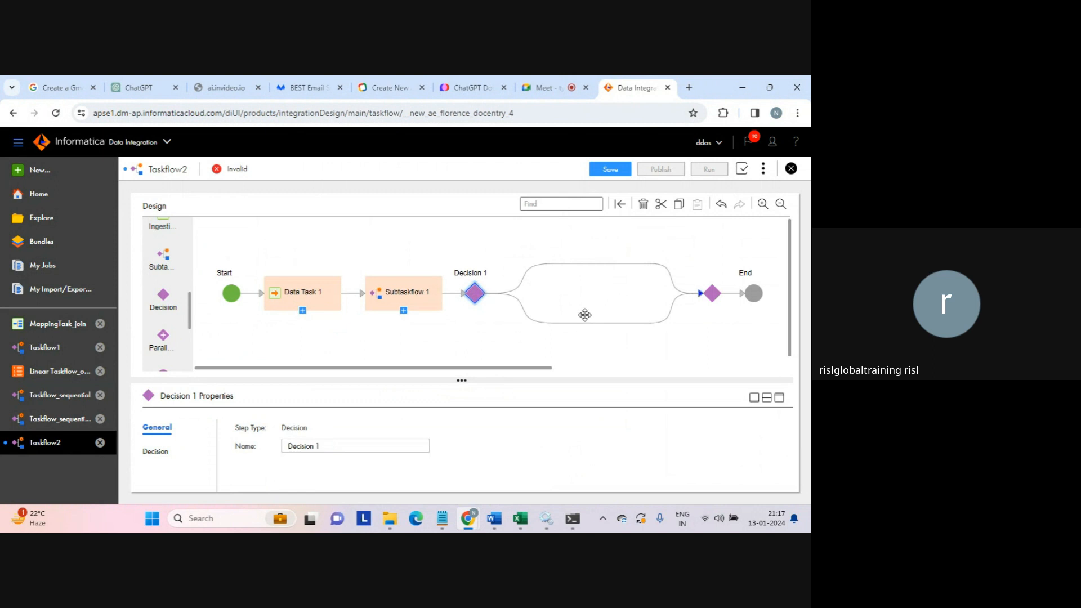
{"action": "left_click", "coordinate": [413, 249]}
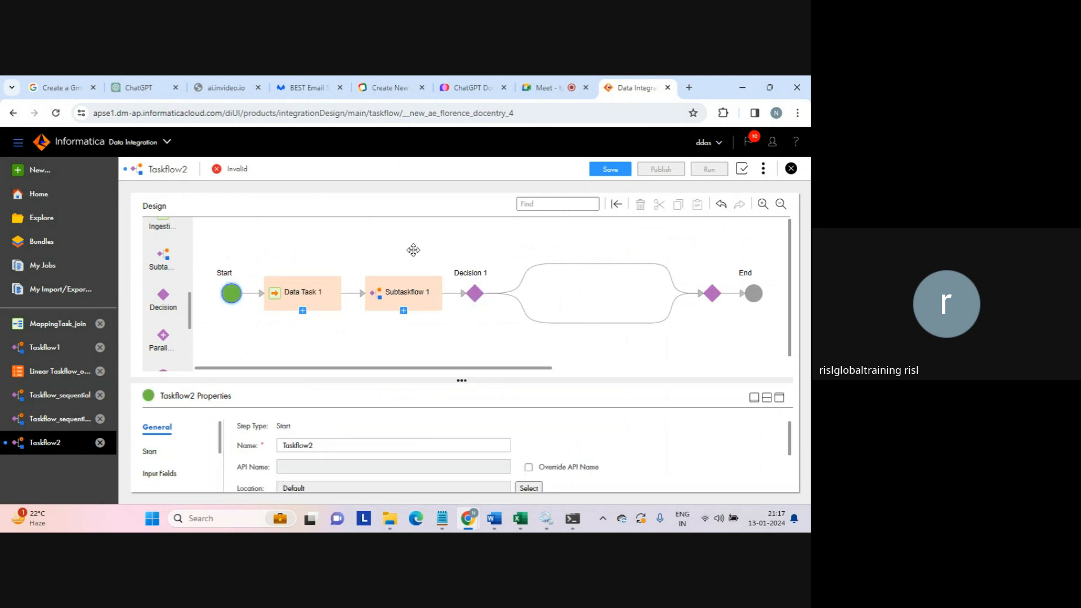
{"action": "left_click", "coordinate": [305, 297]}
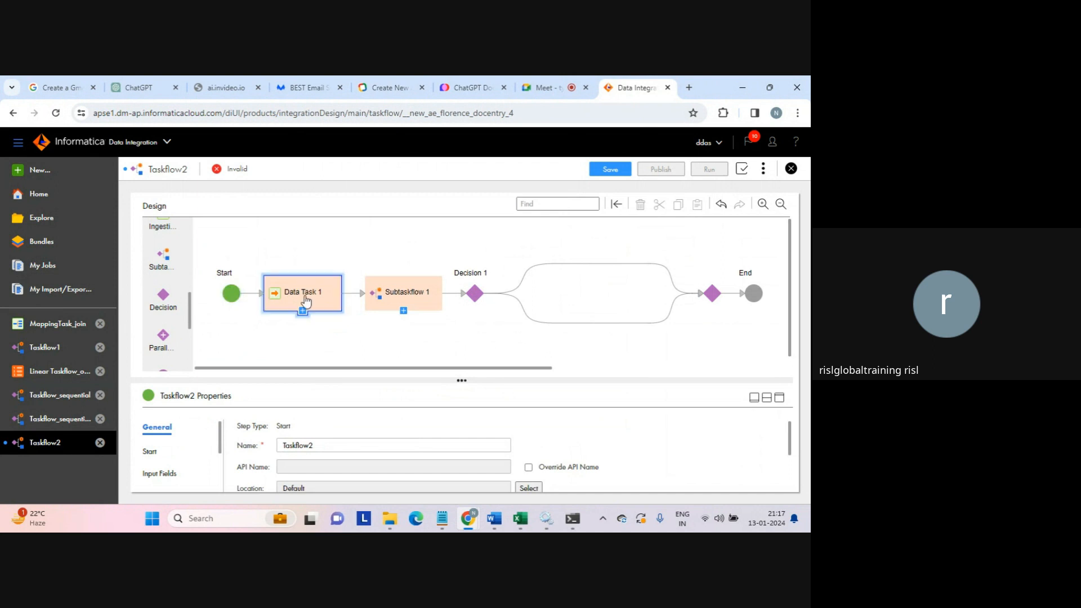
{"action": "left_click", "coordinate": [400, 296]}
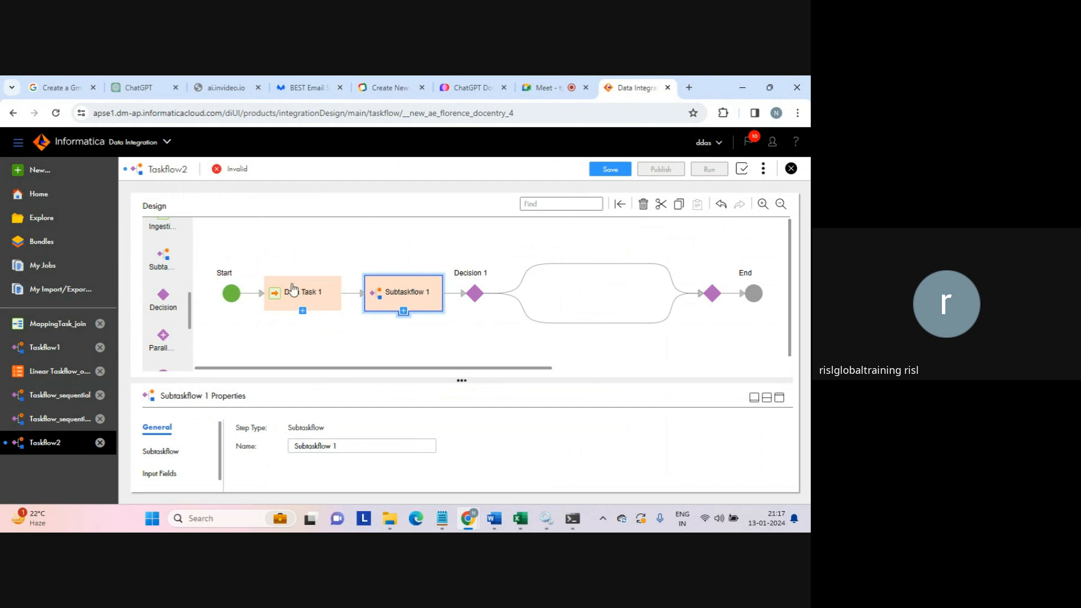
- Rename the taskflow to Taskflow2_independent_subtaskflow_decision_steps
{"action": "left_click", "coordinate": [232, 294]}
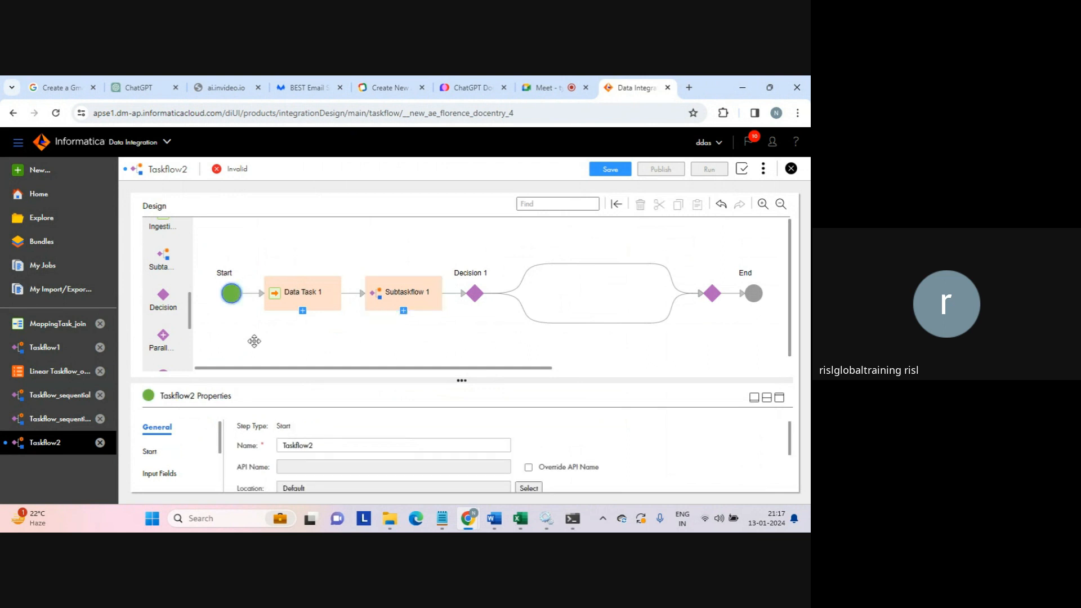
{"action": "left_click", "coordinate": [332, 442]}
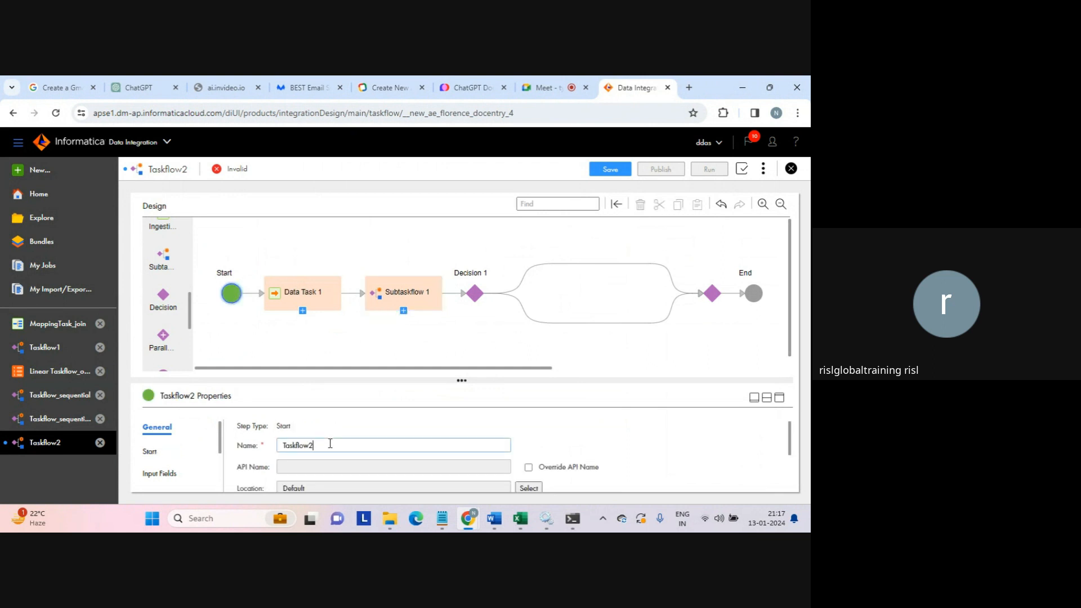
{"action": "type", "text": "_independent_subs"}
{"action": "key", "text": "BackSpace"}
{"action": "type", "text": "taskflow_decistion"}
{"action": "key", "text": "BackSpace"}
{"action": "key", "text": "BackSpace"}
{"action": "type", "text": "ion_steps"}
- Assign the MappingTask_test mapping task to Data Task 1
{"action": "left_click", "coordinate": [299, 295]}
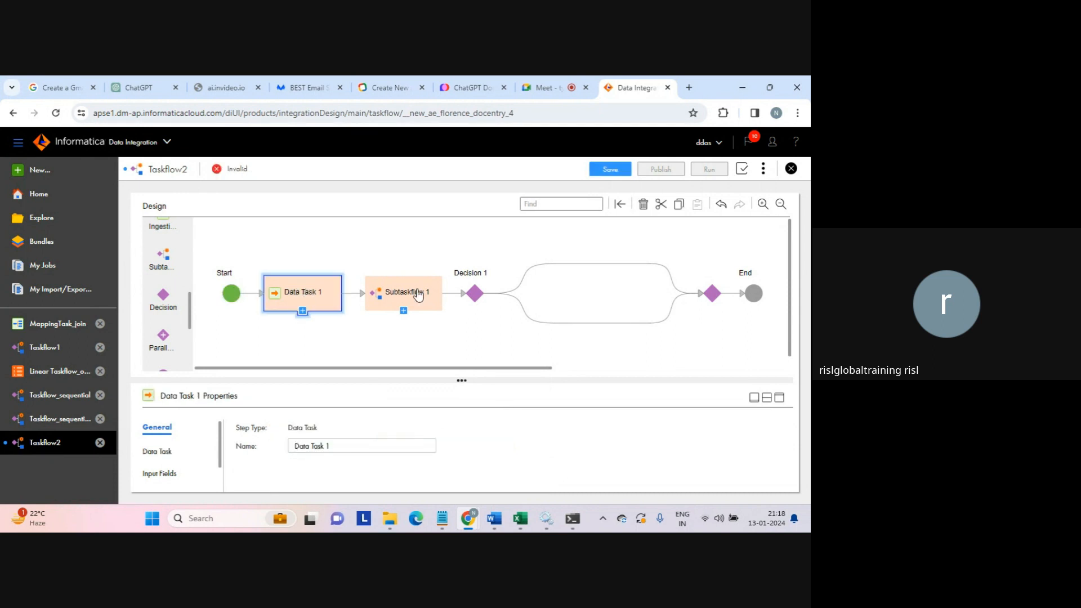
{"action": "left_click", "coordinate": [151, 454]}
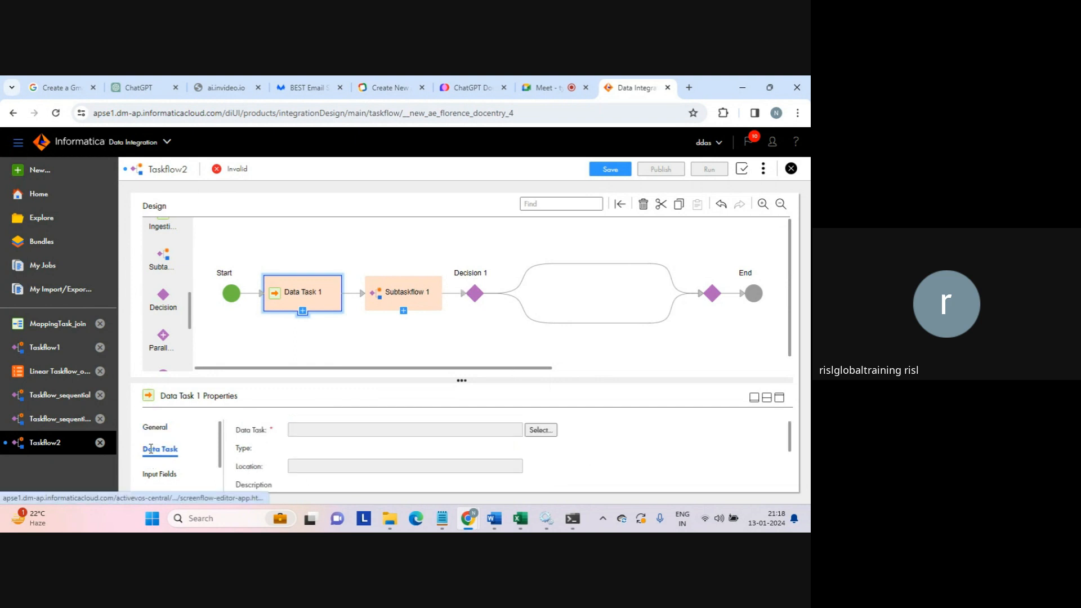
{"action": "left_click", "coordinate": [541, 429]}
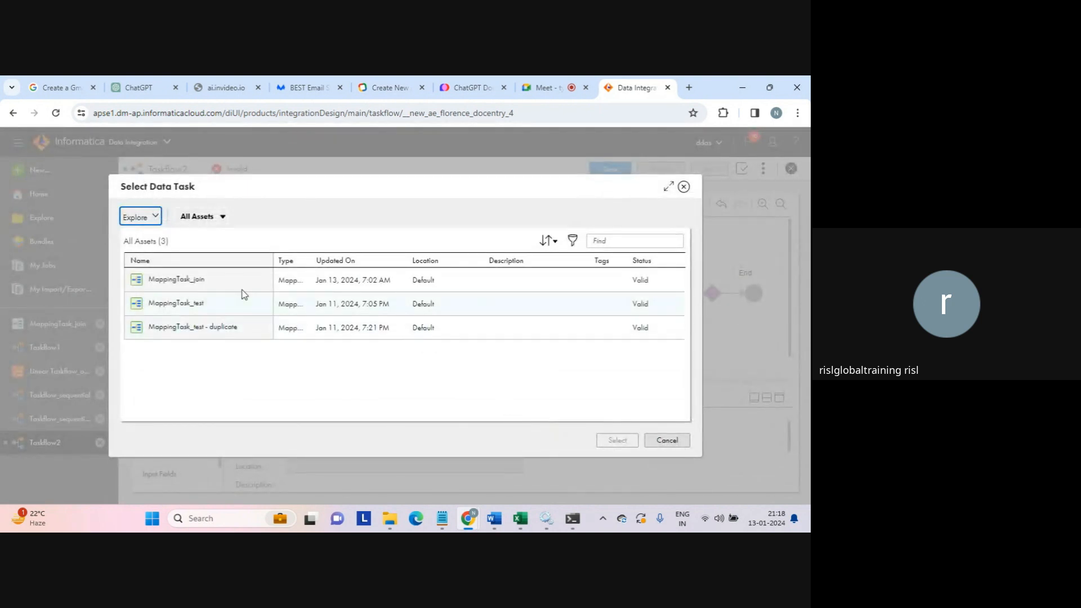
{"action": "left_click", "coordinate": [188, 309]}
{"action": "left_click", "coordinate": [618, 441]}
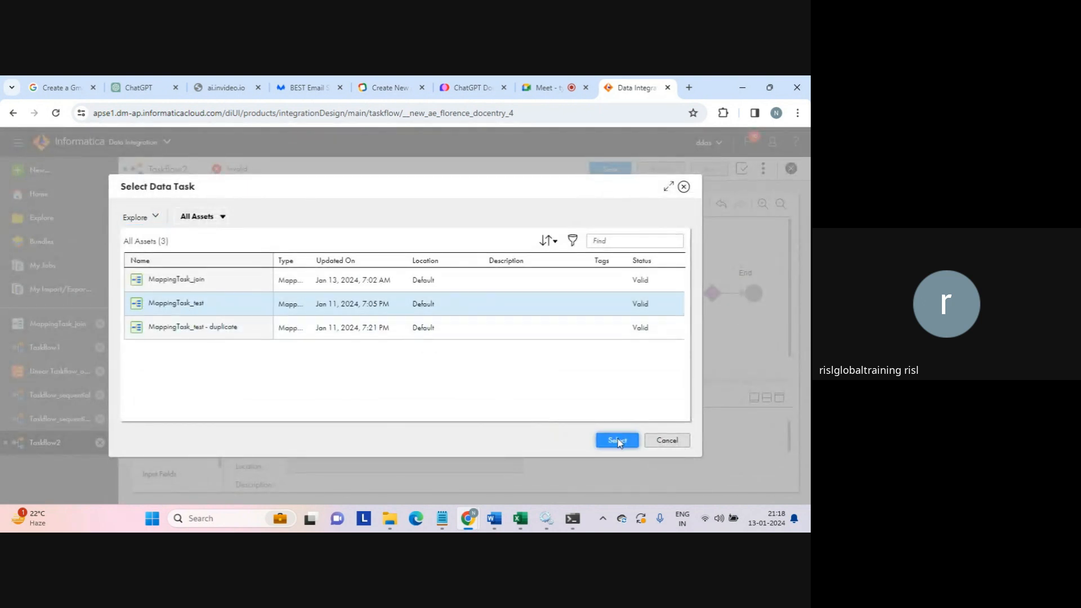
{"action": "left_click", "coordinate": [401, 295]}
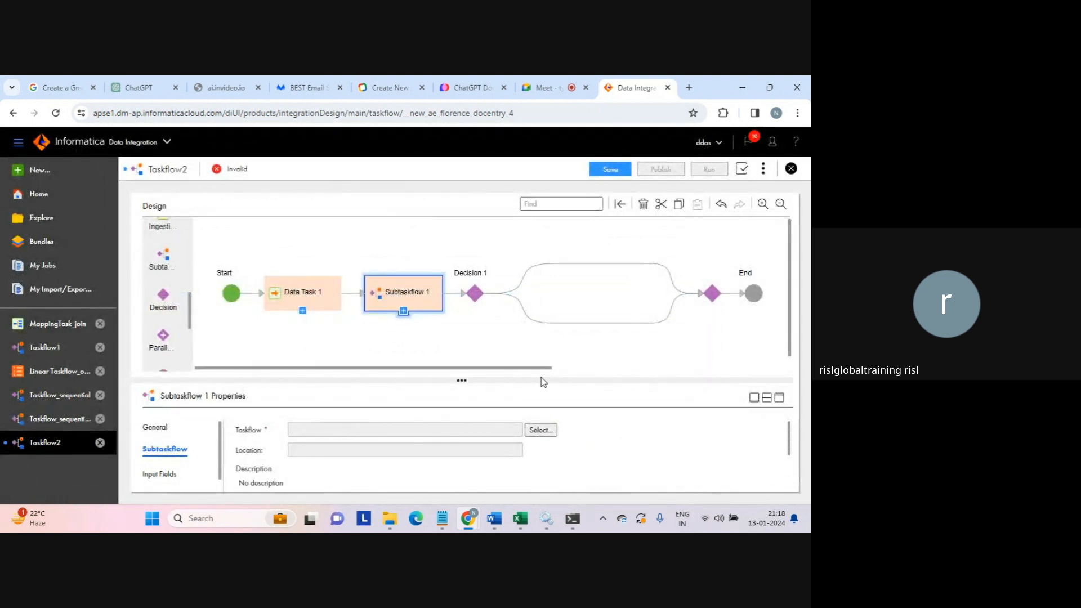
- Point Subtaskflow 1 at Taskflow_sequential from the Default location
{"action": "left_click", "coordinate": [540, 430]}
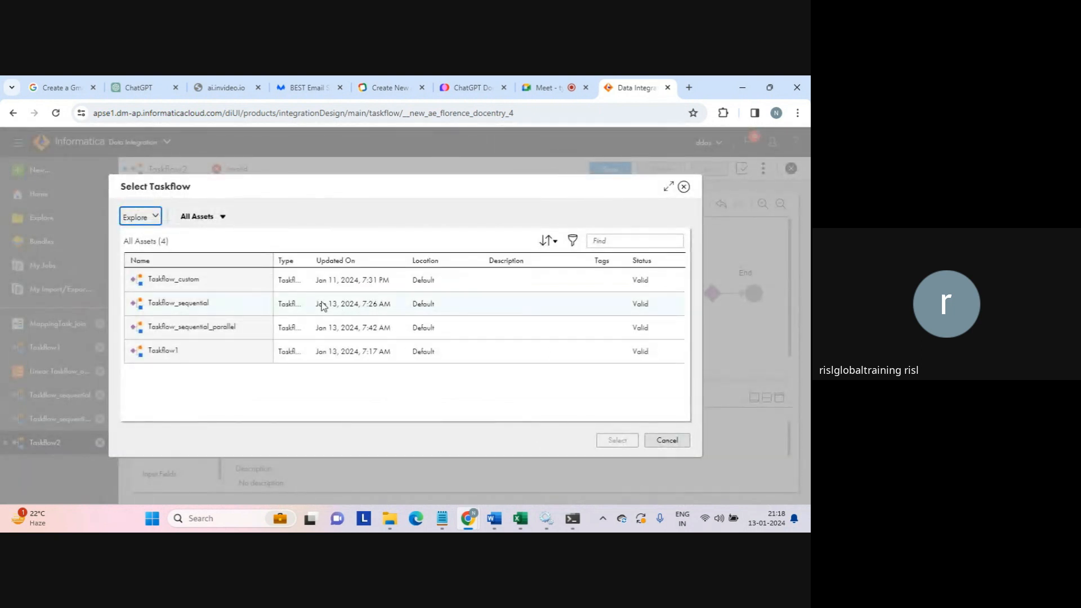
{"action": "left_click", "coordinate": [164, 305]}
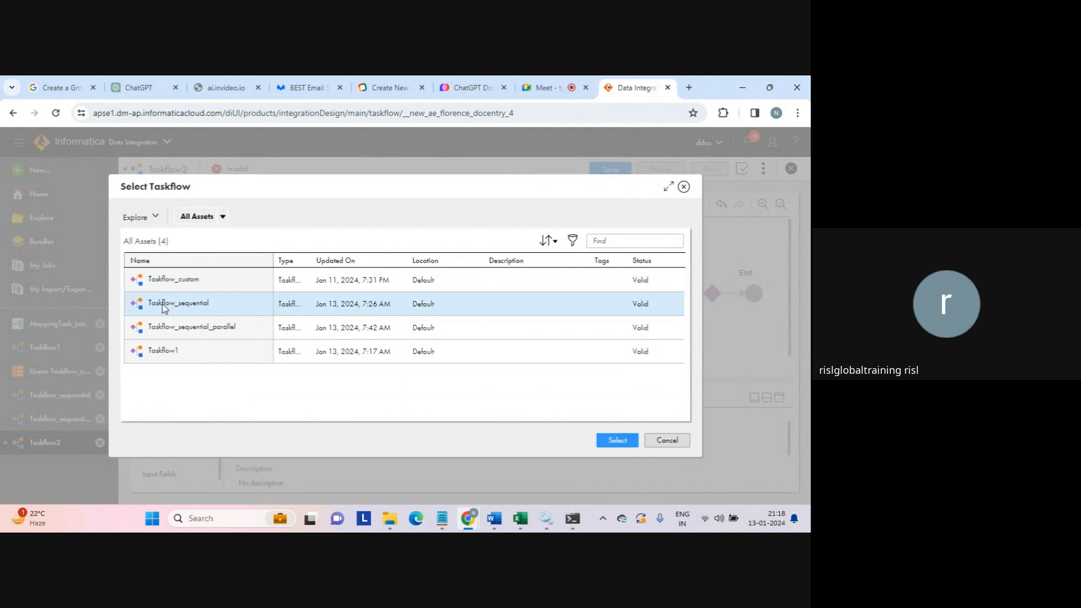
{"action": "left_click", "coordinate": [615, 439]}
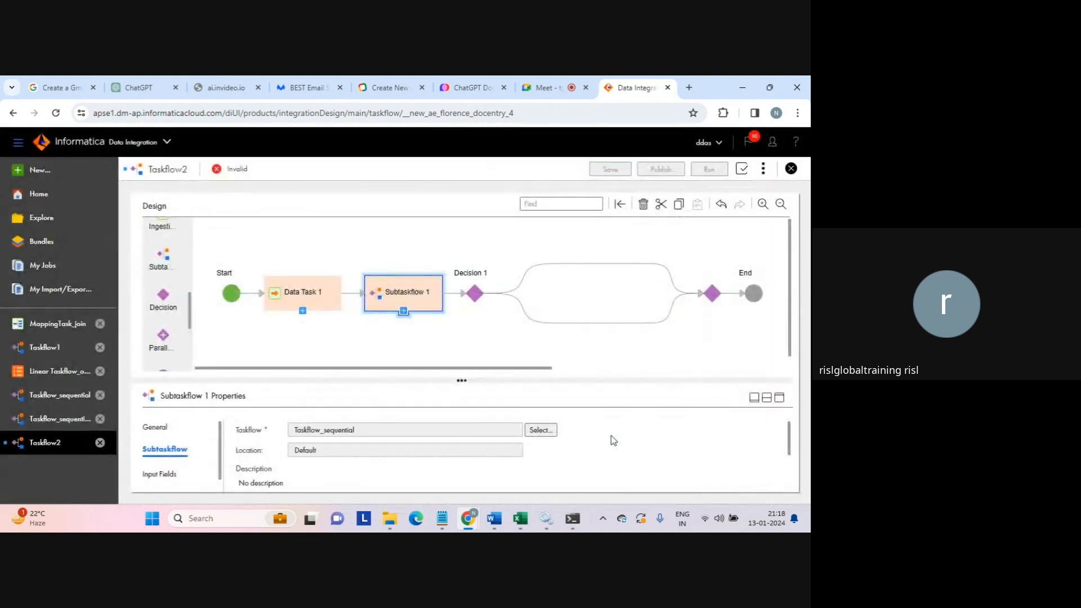
{"action": "left_click", "coordinate": [475, 299]}
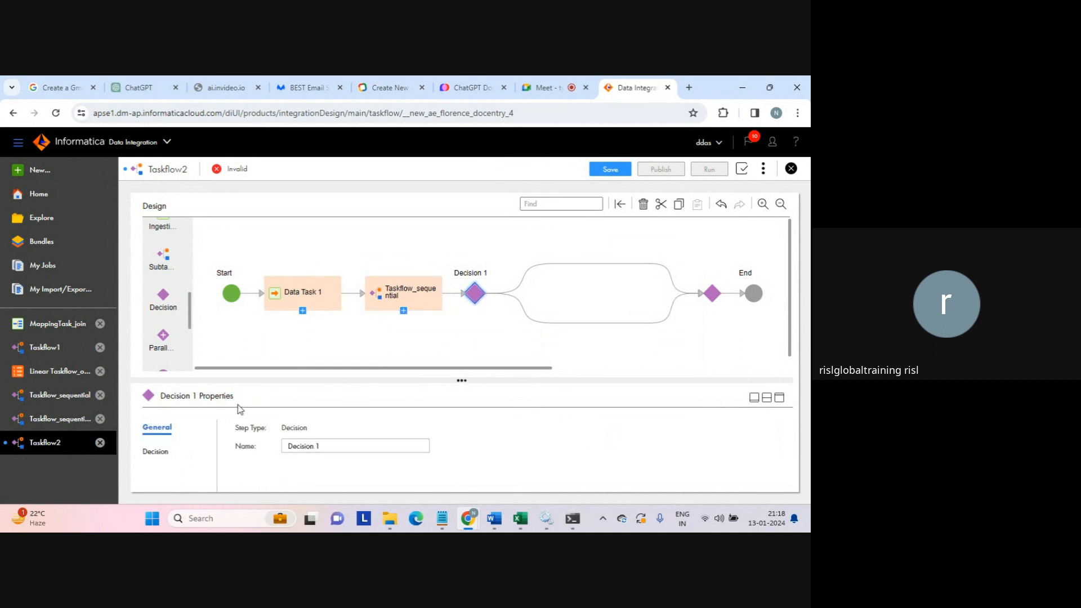
- Make Decision 1 branch on the field Data Task 1 > Output Parameters > Success Source Rows
{"action": "left_click", "coordinate": [161, 450]}
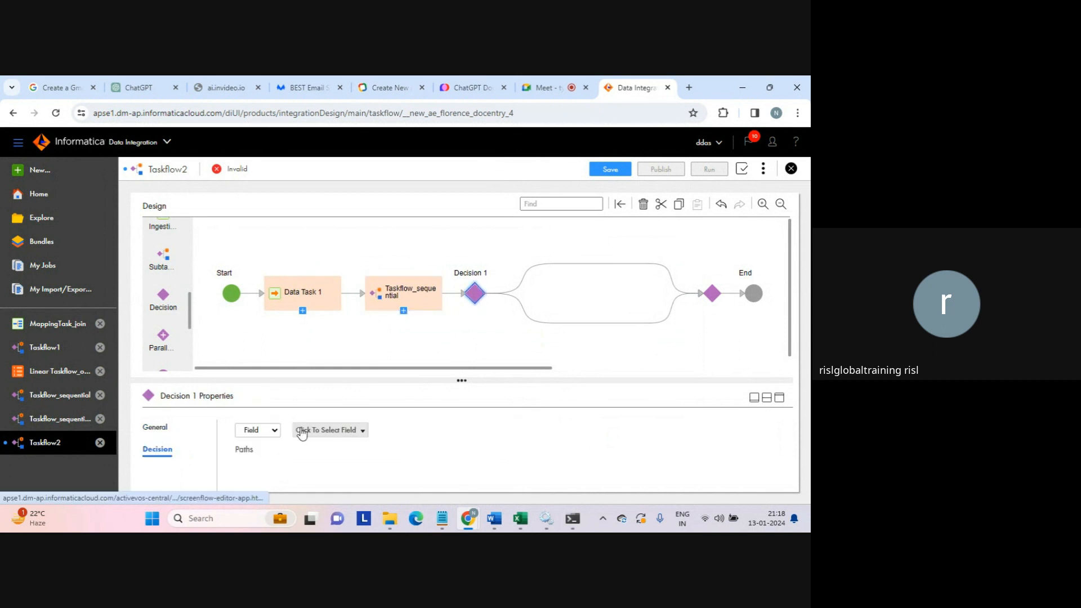
{"action": "left_click", "coordinate": [275, 433]}
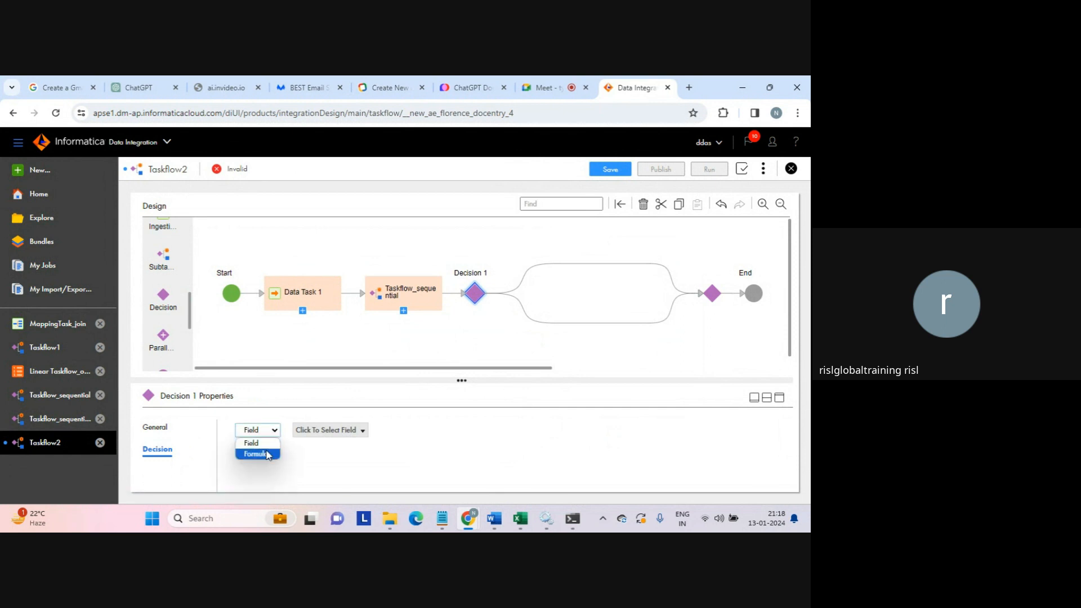
{"action": "left_click", "coordinate": [317, 456]}
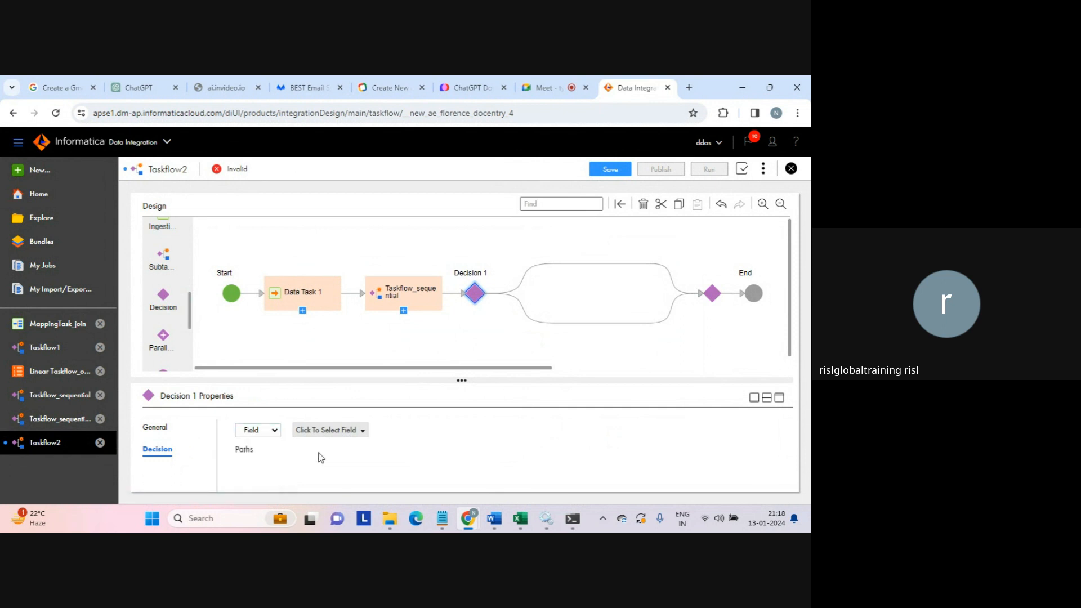
{"action": "left_click", "coordinate": [362, 431]}
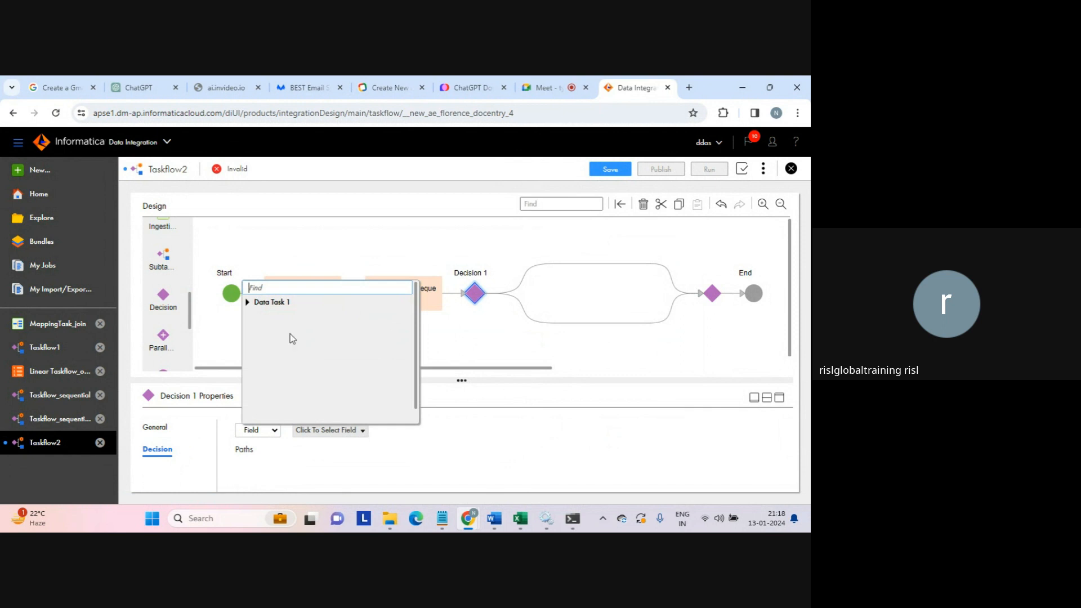
{"action": "left_click", "coordinate": [248, 302]}
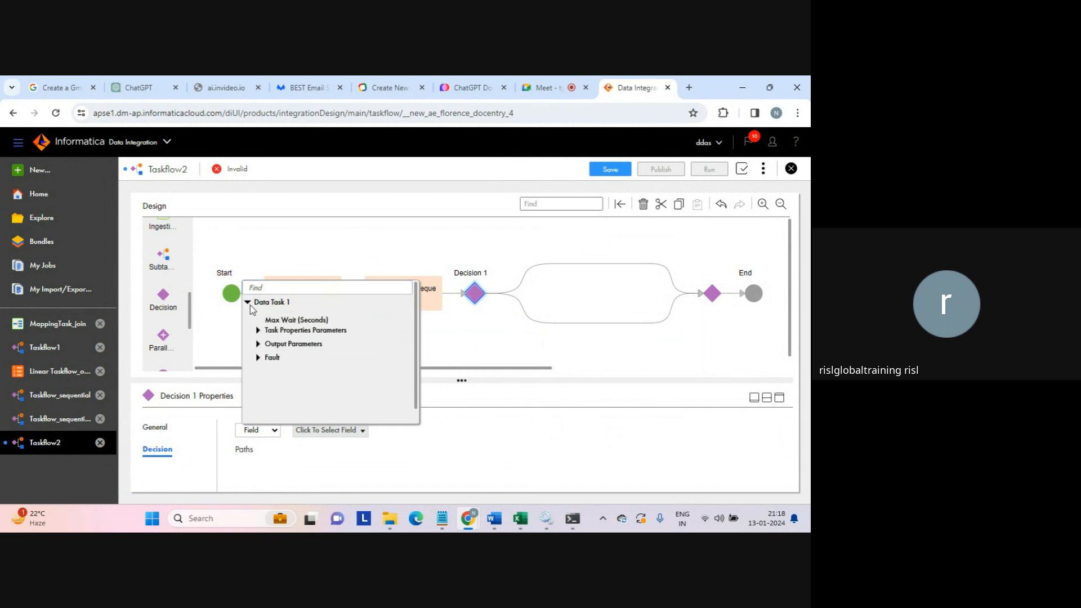
{"action": "left_click", "coordinate": [258, 344]}
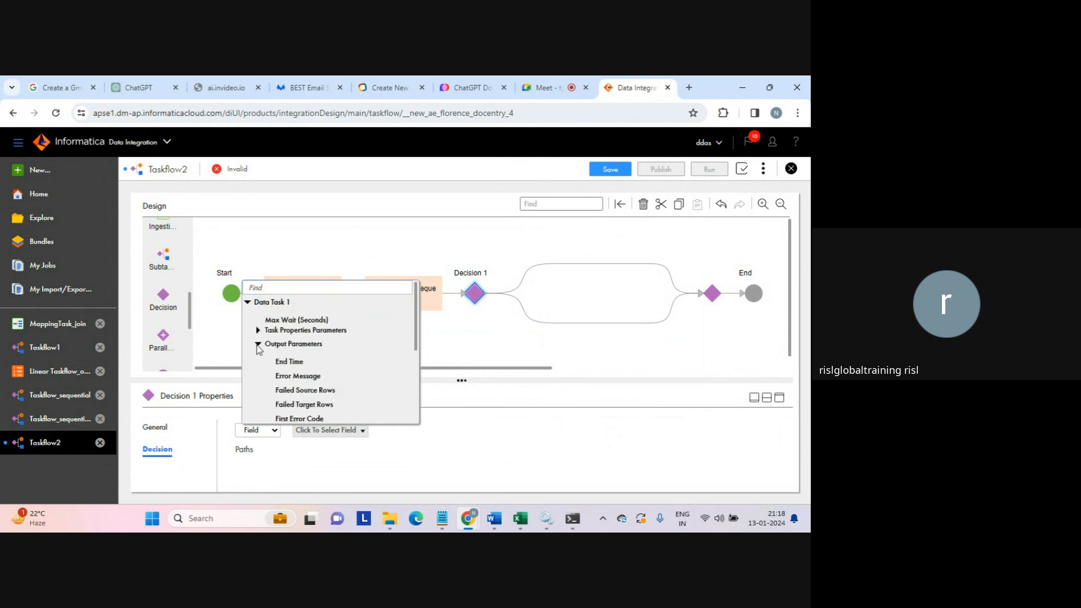
{"action": "left_click_drag", "start_coordinate": [415, 337], "coordinate": [403, 413]}
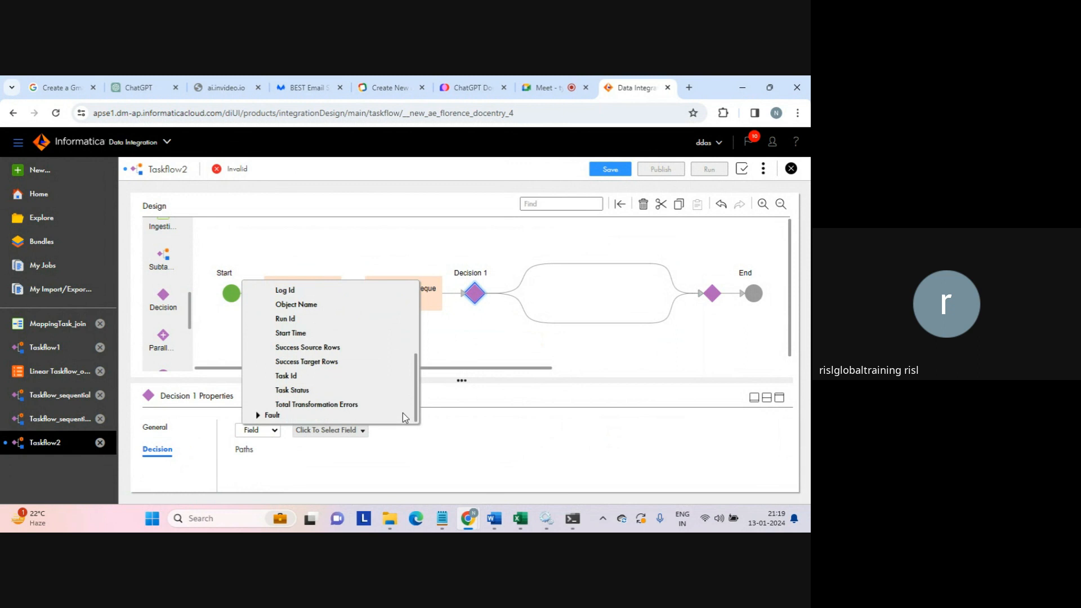
{"action": "left_click", "coordinate": [317, 347]}
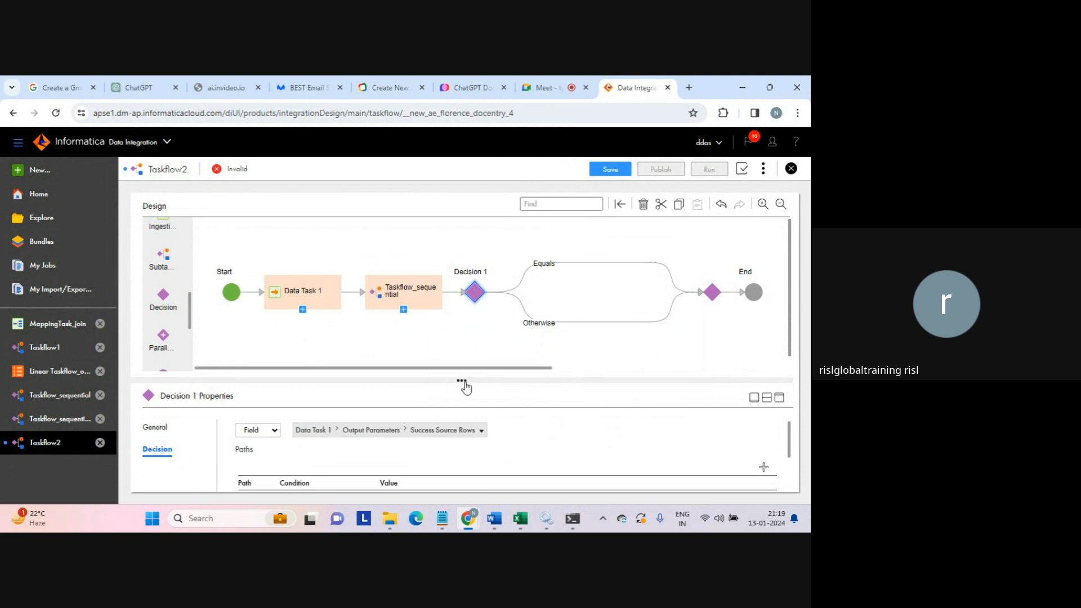
- Set Decision 1's Path 1 condition to Greater than or equal to, in an enlarged properties panel
{"action": "left_click_drag", "start_coordinate": [466, 381], "coordinate": [467, 359]}
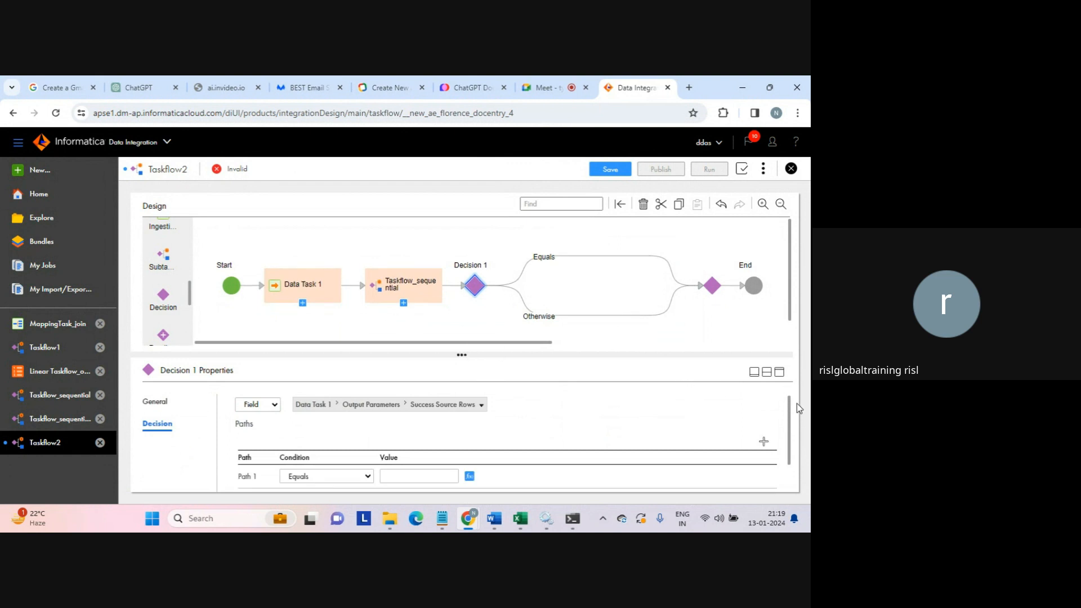
{"action": "left_click_drag", "start_coordinate": [792, 419], "coordinate": [789, 451]}
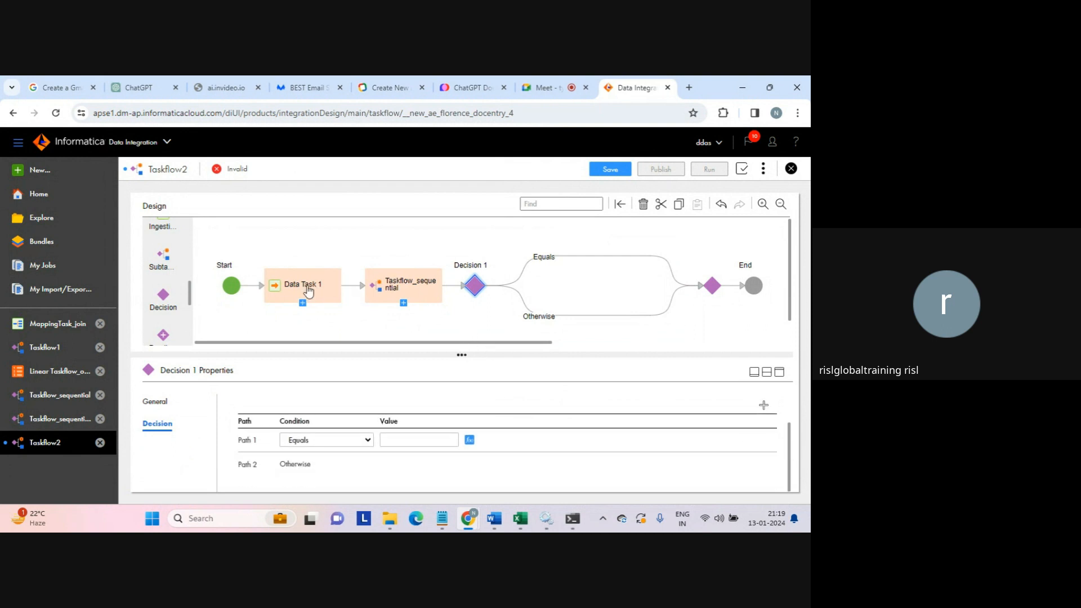
{"action": "left_click", "coordinate": [367, 442]}
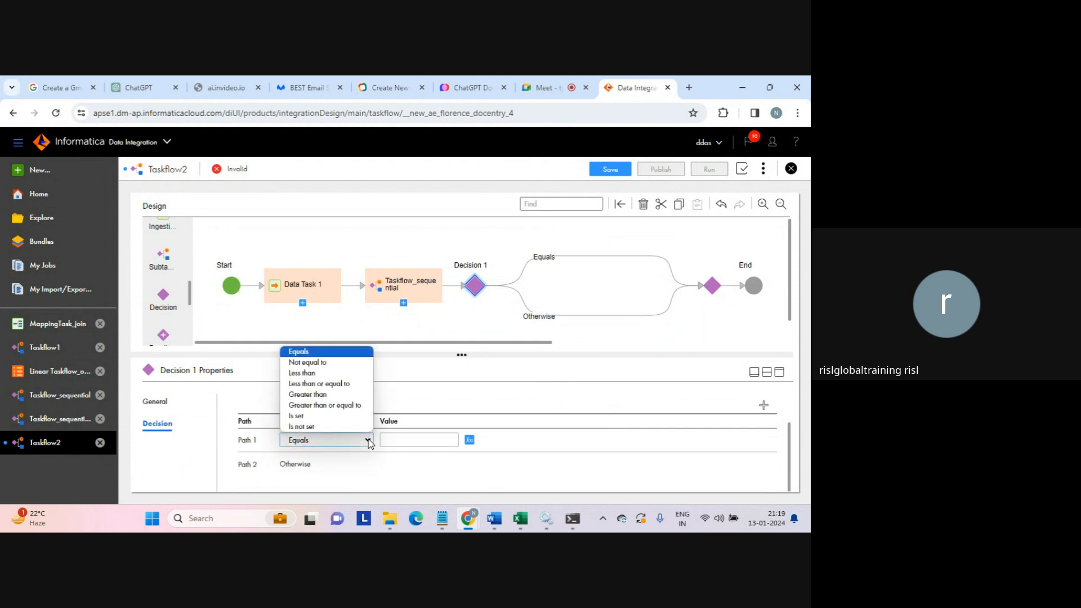
{"action": "left_click", "coordinate": [322, 406]}
{"action": "left_click", "coordinate": [400, 439]}
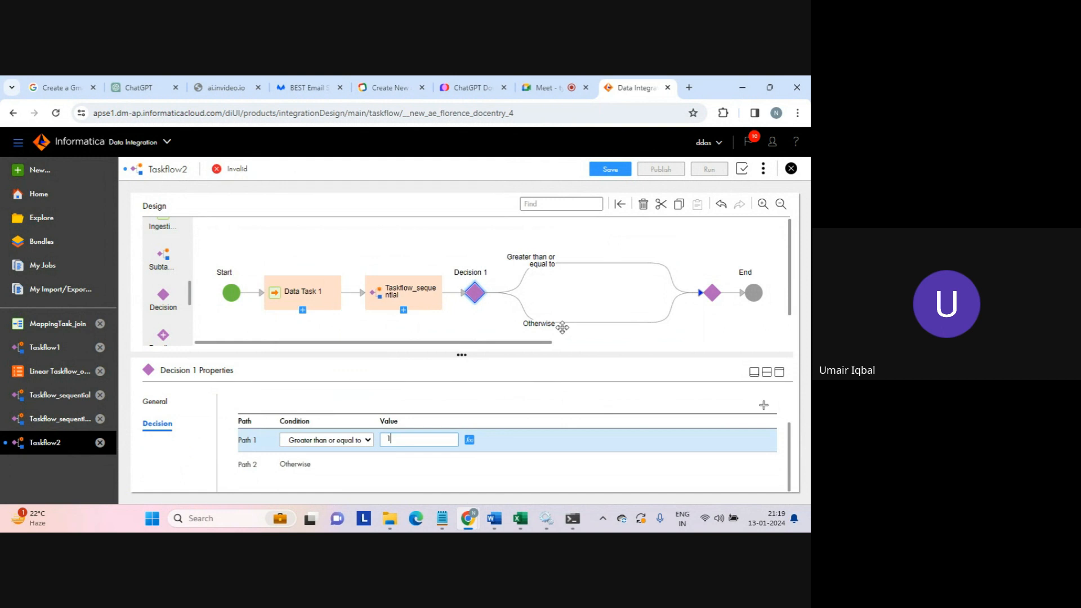
{"action": "left_click", "coordinate": [476, 294]}
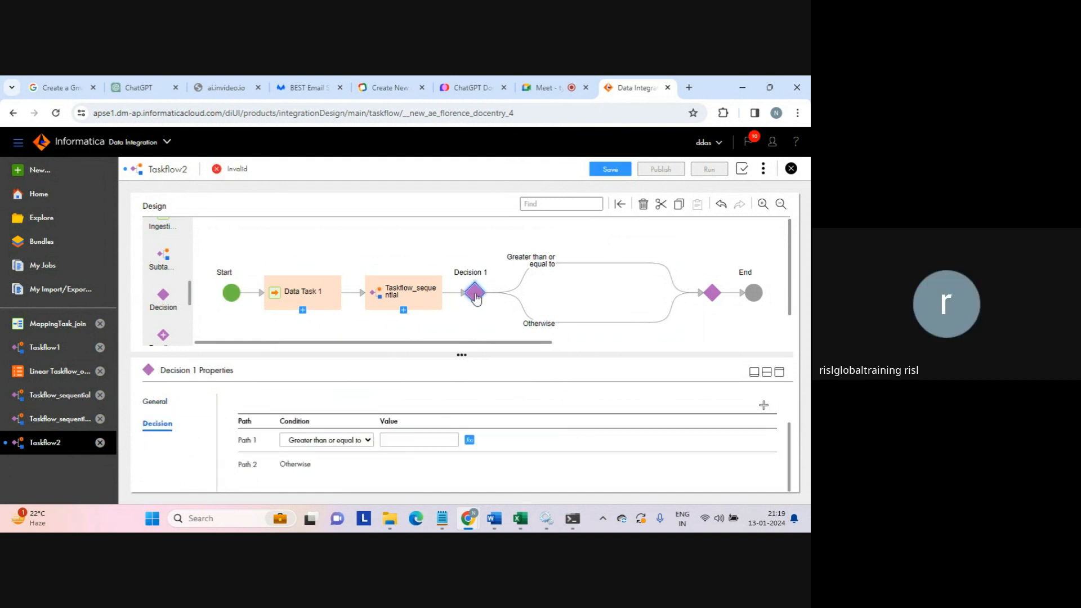
{"action": "left_click", "coordinate": [779, 373]}
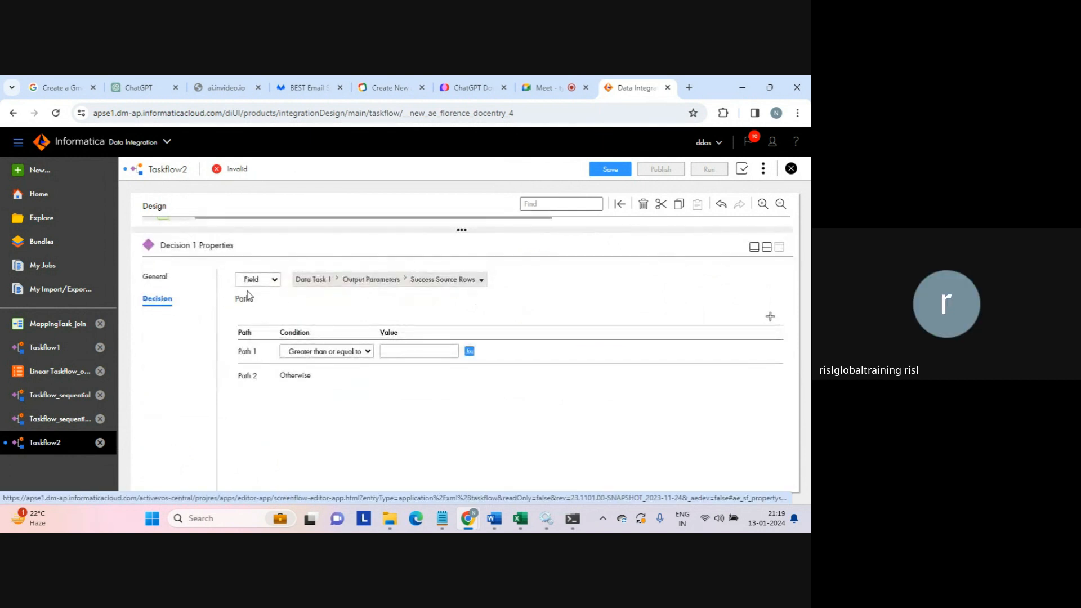
{"action": "left_click", "coordinate": [274, 281]}
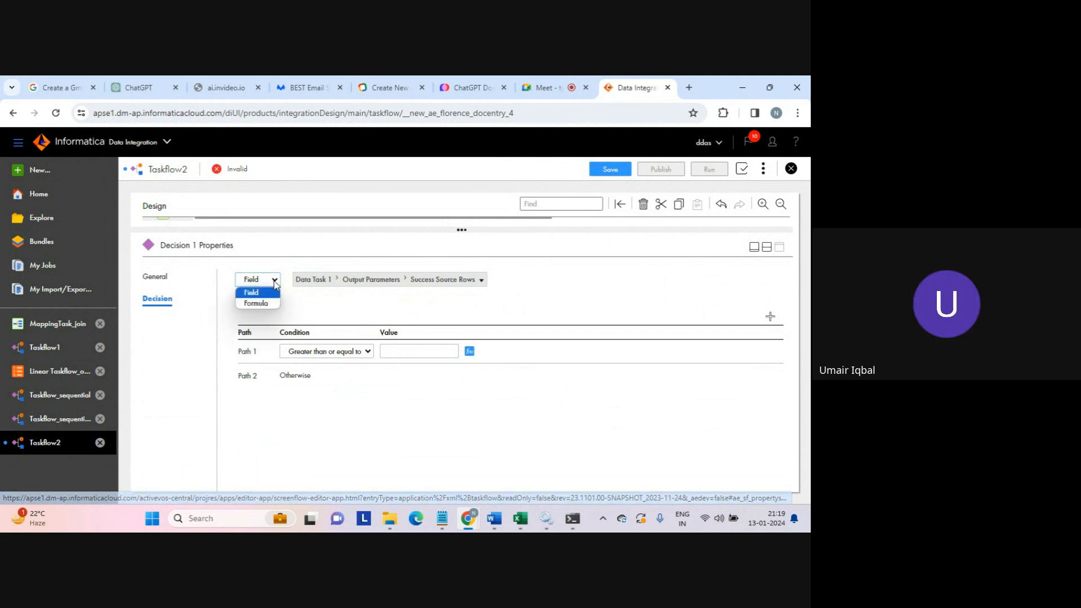
{"action": "left_click", "coordinate": [253, 293]}
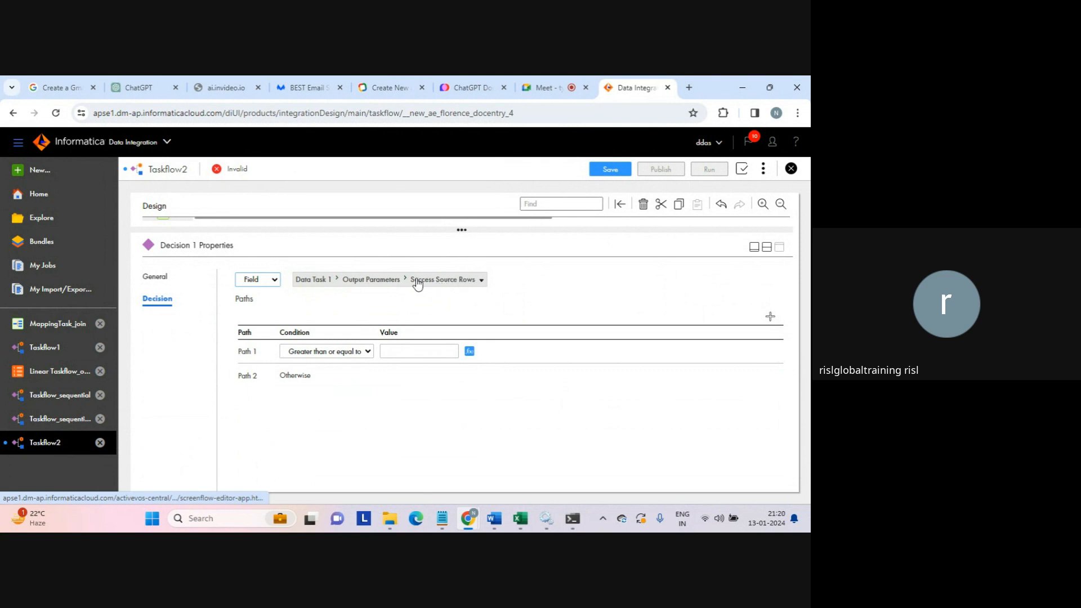
{"action": "left_click", "coordinate": [276, 281]}
{"action": "left_click", "coordinate": [264, 300]}
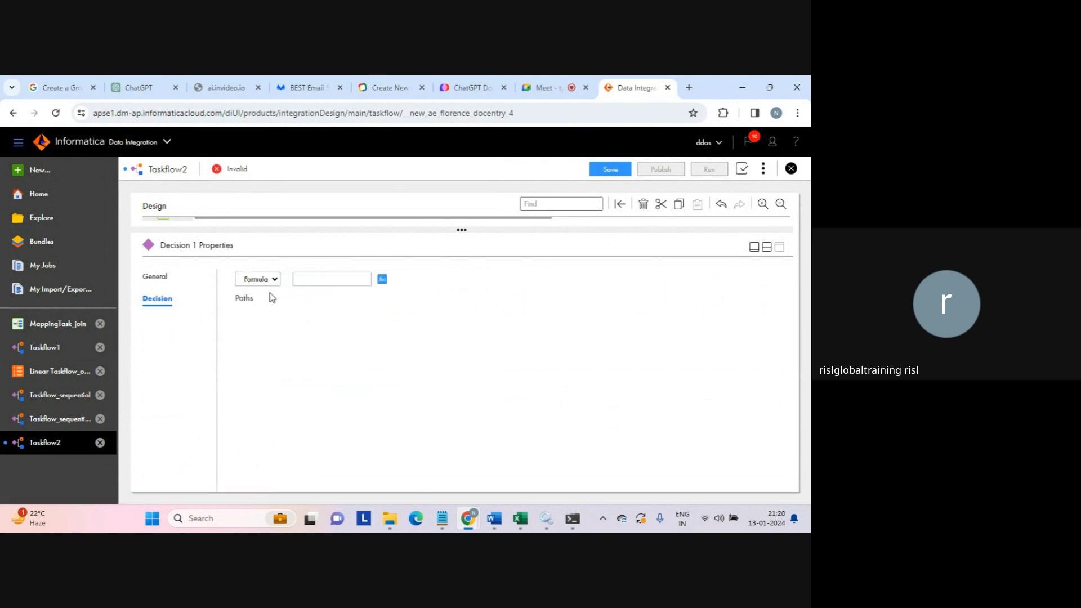
{"action": "left_click", "coordinate": [273, 280]}
{"action": "left_click", "coordinate": [257, 291]}
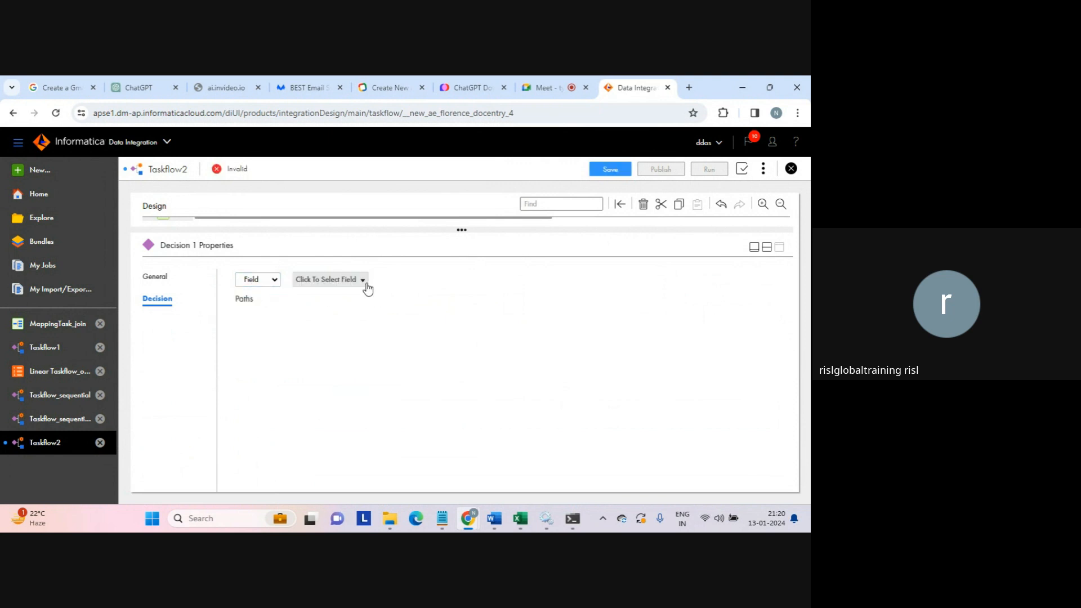
{"action": "left_click", "coordinate": [363, 280]}
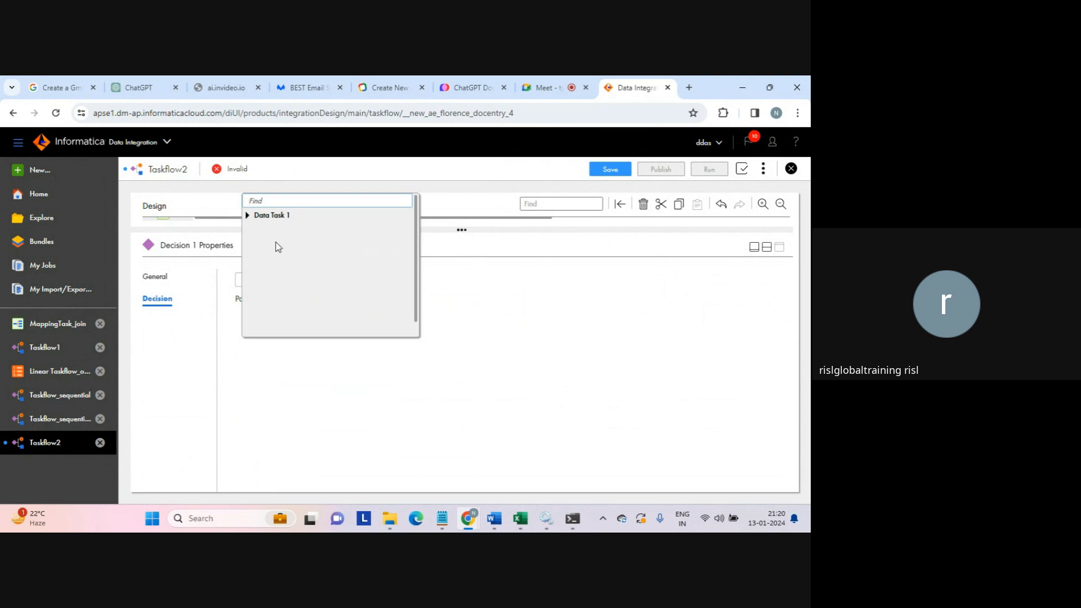
{"action": "left_click", "coordinate": [248, 217]}
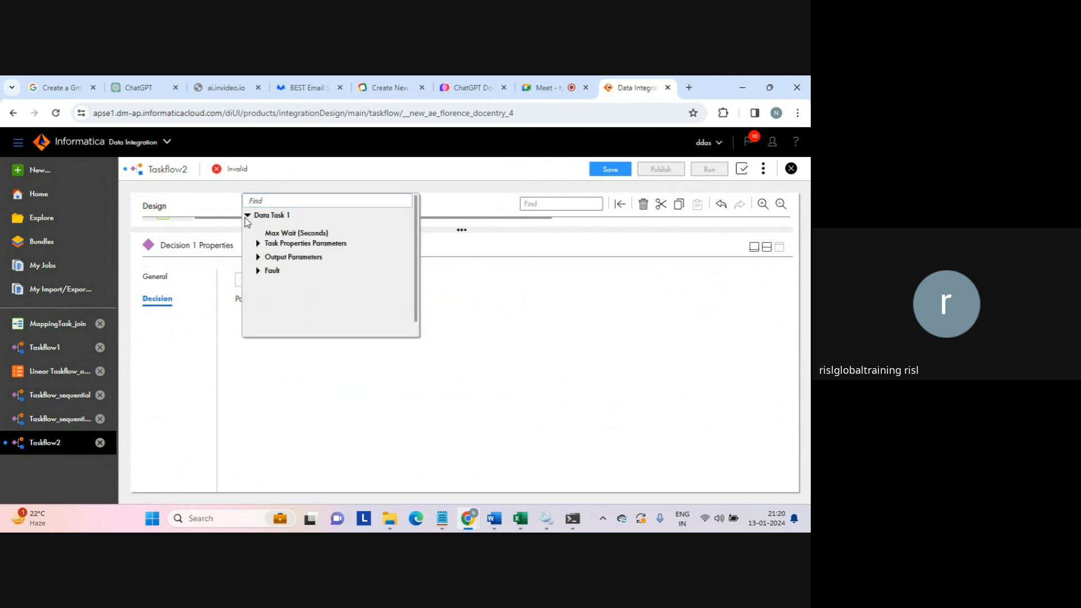
{"action": "left_click", "coordinate": [258, 257]}
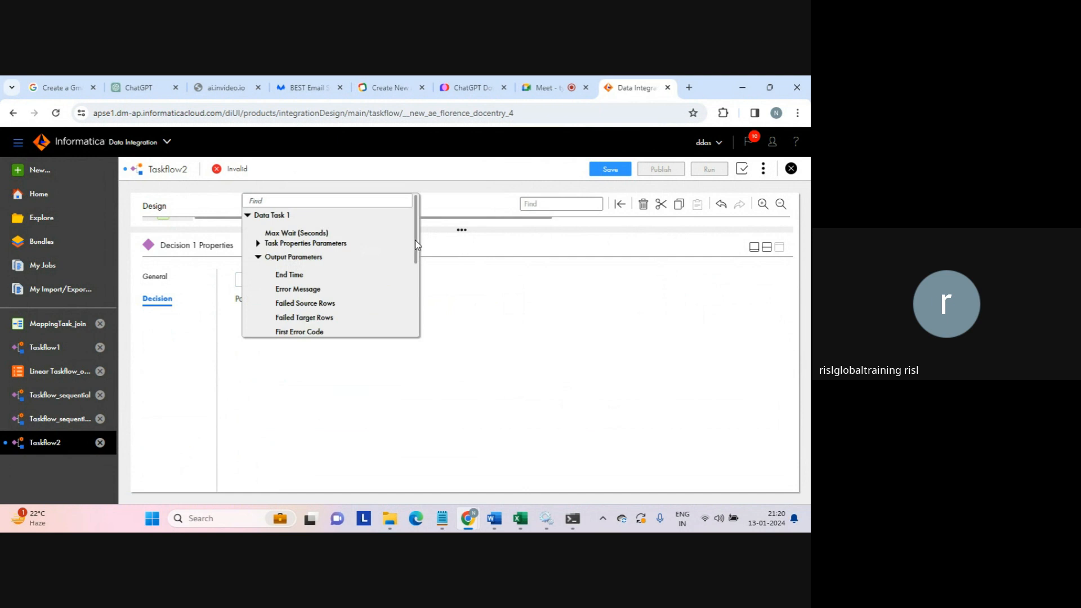
{"action": "left_click_drag", "start_coordinate": [414, 239], "coordinate": [410, 308]}
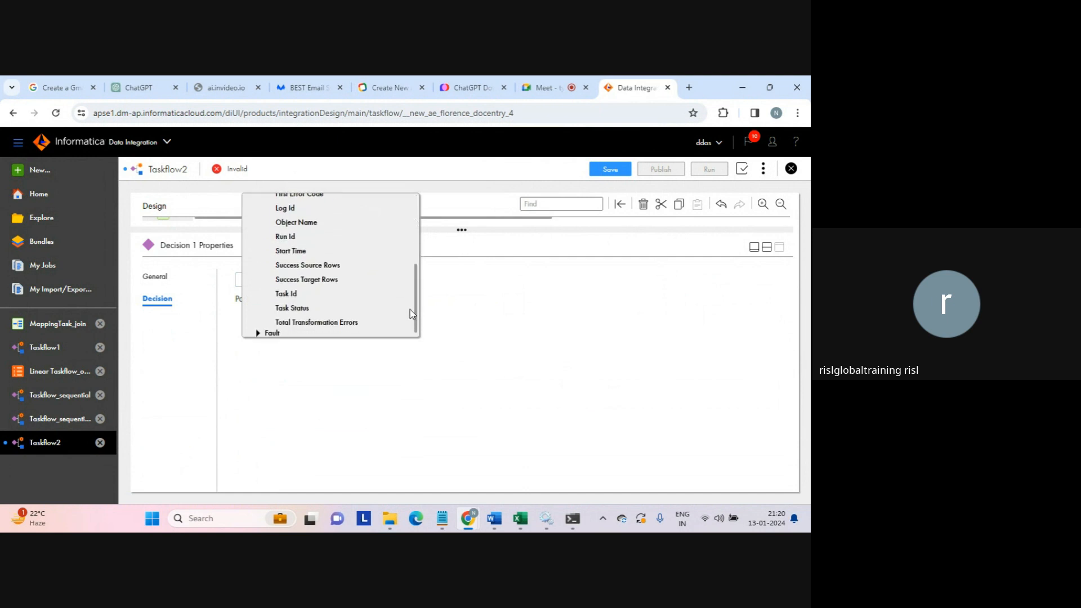
{"action": "left_click", "coordinate": [315, 266]}
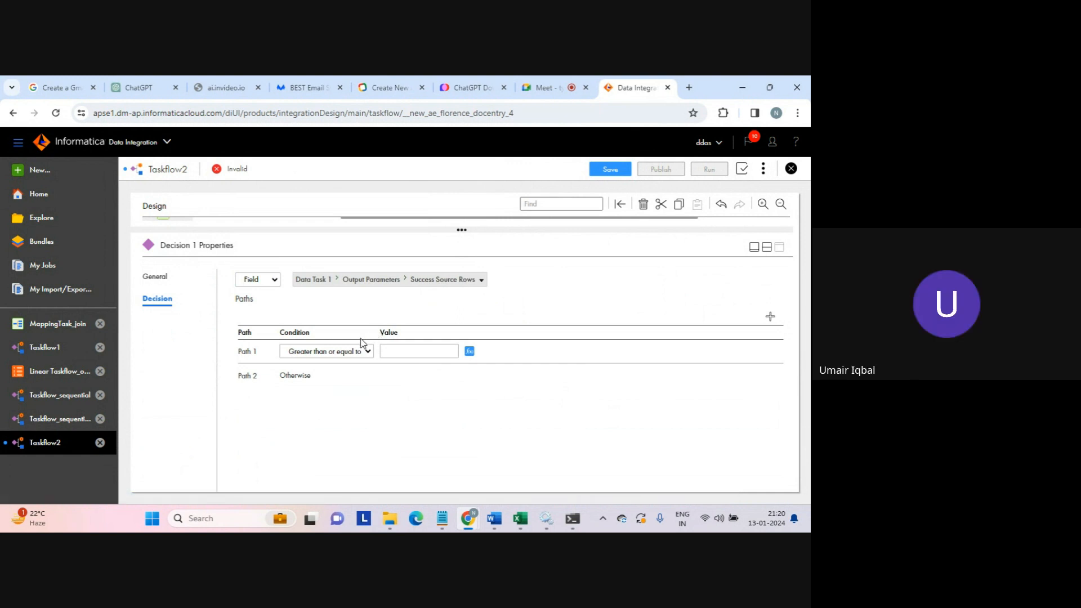
- Set Path 1's value to 1, then scroll the diagram back and select Data Task 1
{"action": "left_click", "coordinate": [413, 350]}
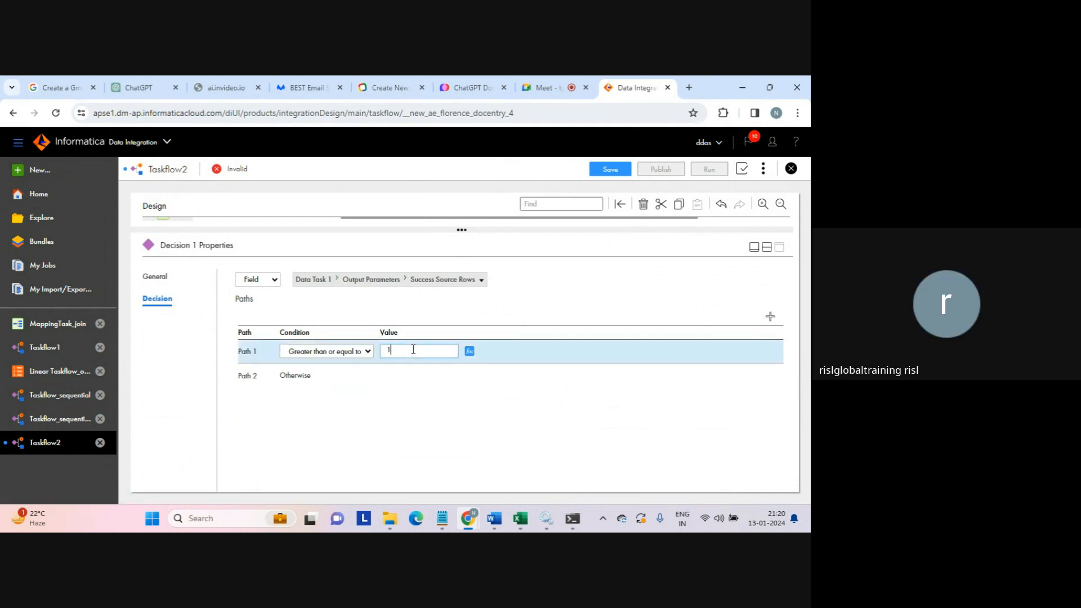
{"action": "double_click", "coordinate": [246, 351]}
{"action": "left_click_drag", "start_coordinate": [280, 376], "coordinate": [336, 382]}
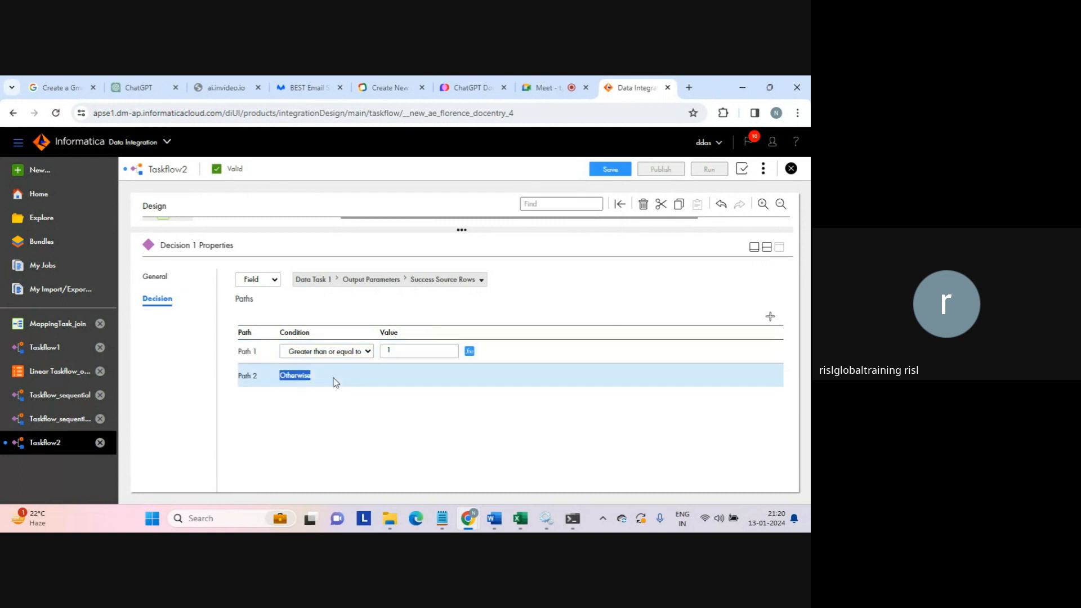
{"action": "left_click", "coordinate": [766, 247]}
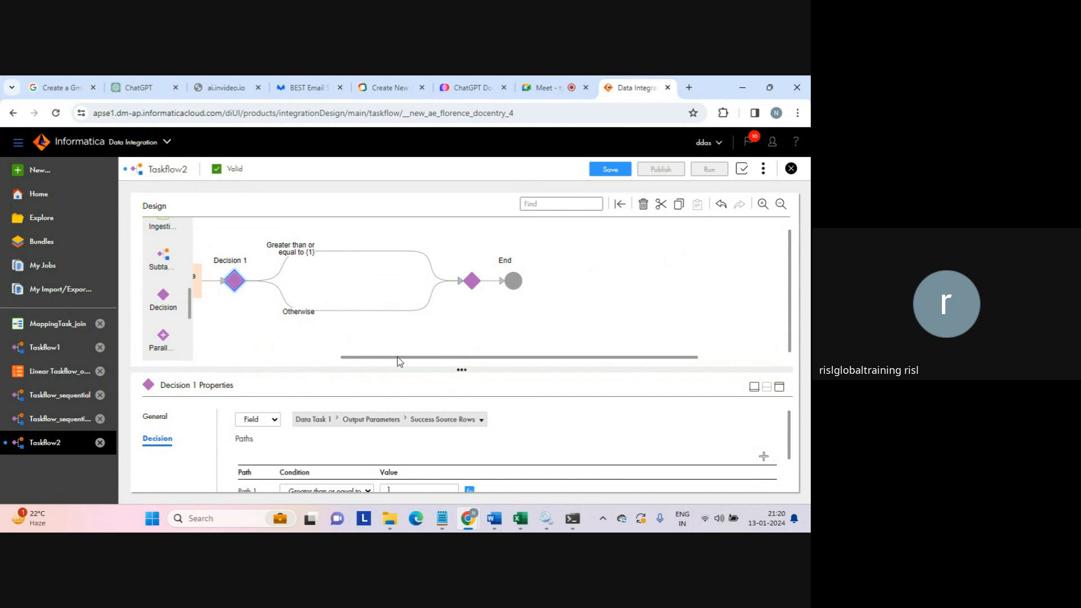
{"action": "mouse_move", "coordinate": [399, 360]}
{"action": "left_mouse_down"}
{"action": "mouse_move", "coordinate": [262, 359]}
{"action": "mouse_move", "coordinate": [379, 365]}
{"action": "left_mouse_up"}
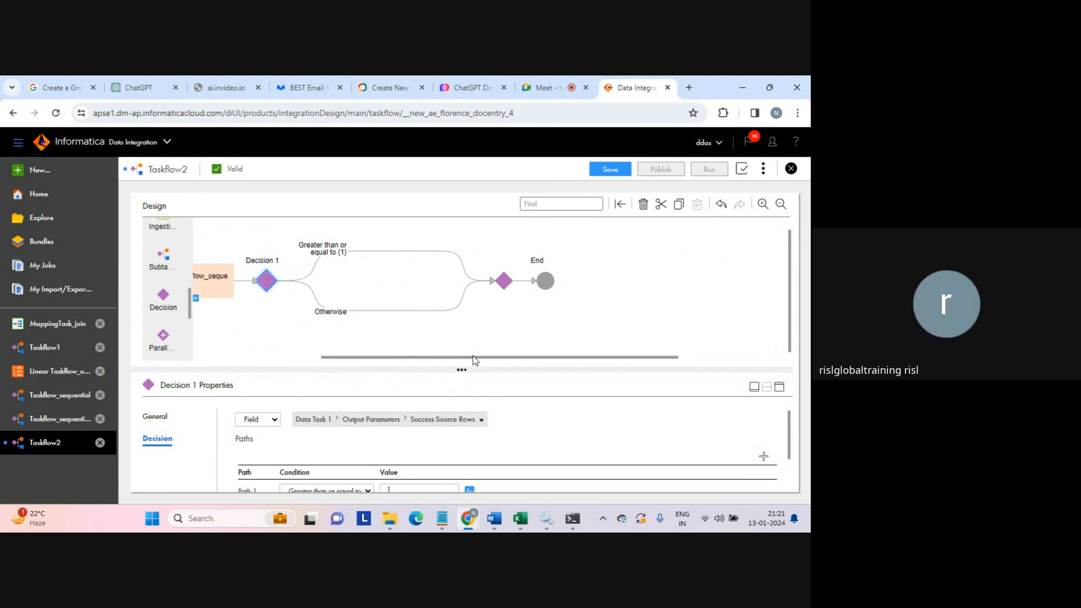
{"action": "left_click_drag", "start_coordinate": [473, 360], "coordinate": [347, 361]}
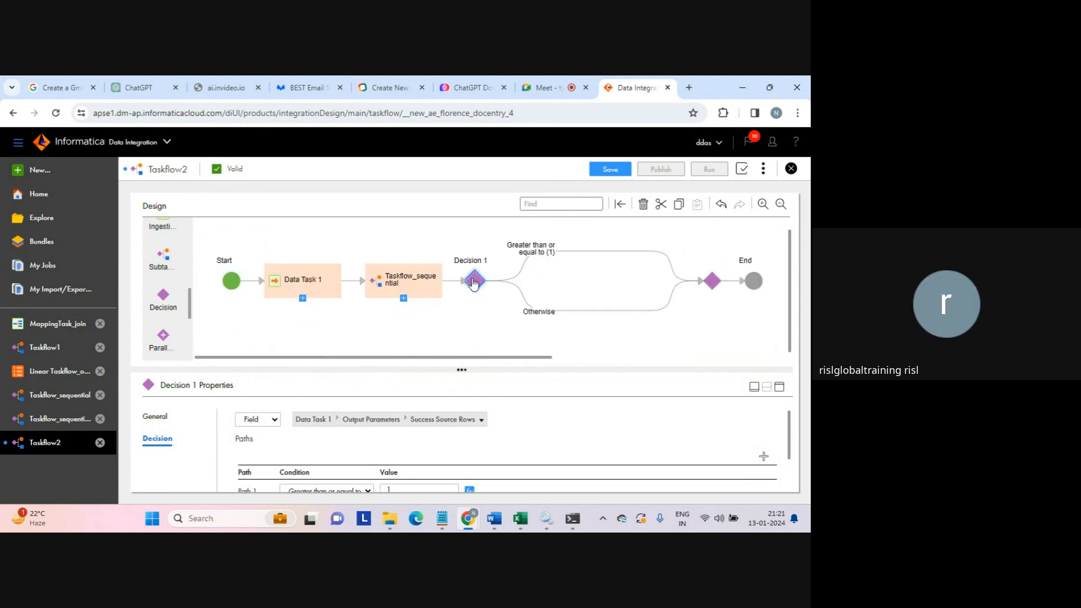
{"action": "left_click", "coordinate": [308, 290]}
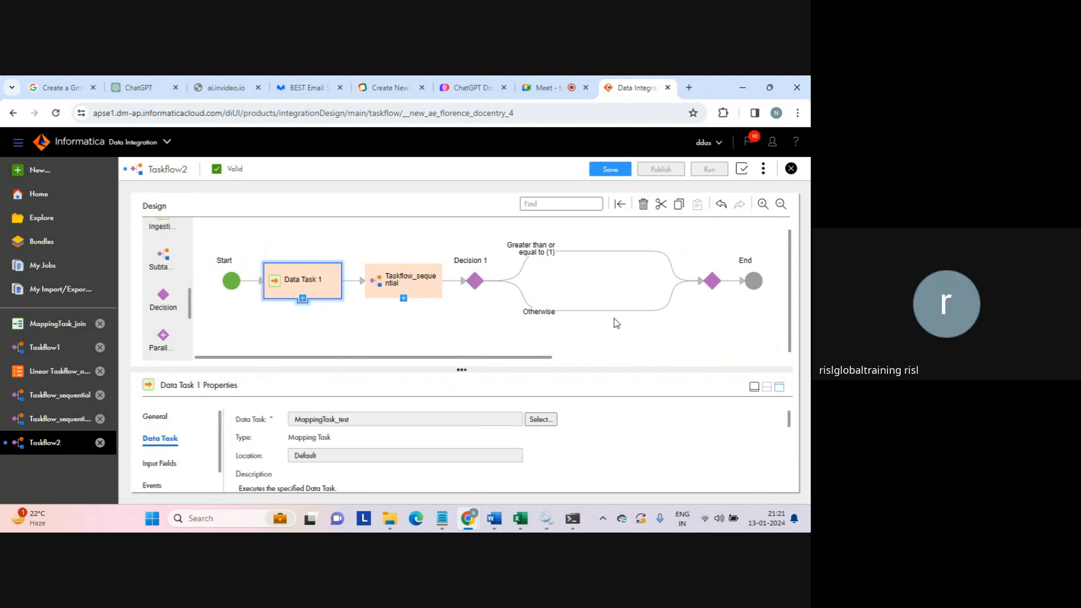
- Review Data Task 1's output fields, such as Success Target Rows, then reselect Decision 1
{"action": "left_click", "coordinate": [780, 387]}
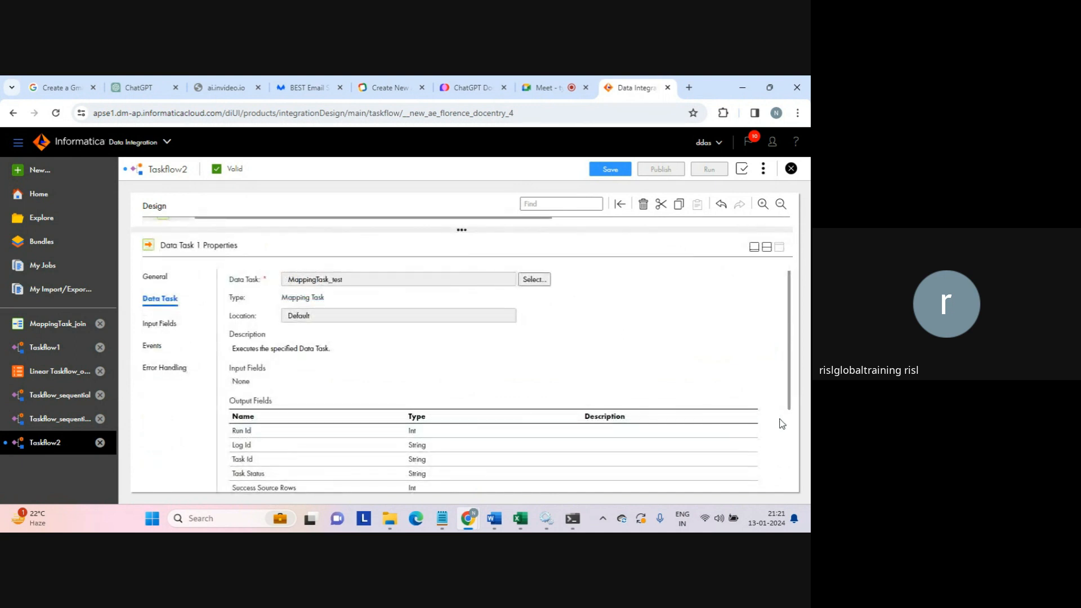
{"action": "left_click_drag", "start_coordinate": [789, 400], "coordinate": [793, 482]}
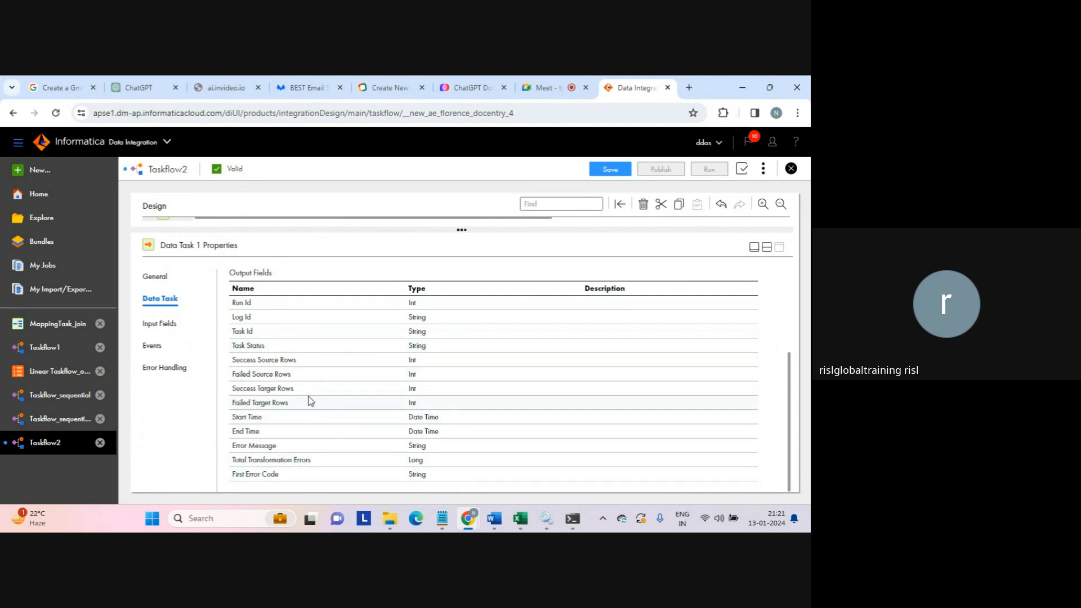
{"action": "left_click_drag", "start_coordinate": [233, 390], "coordinate": [306, 396]}
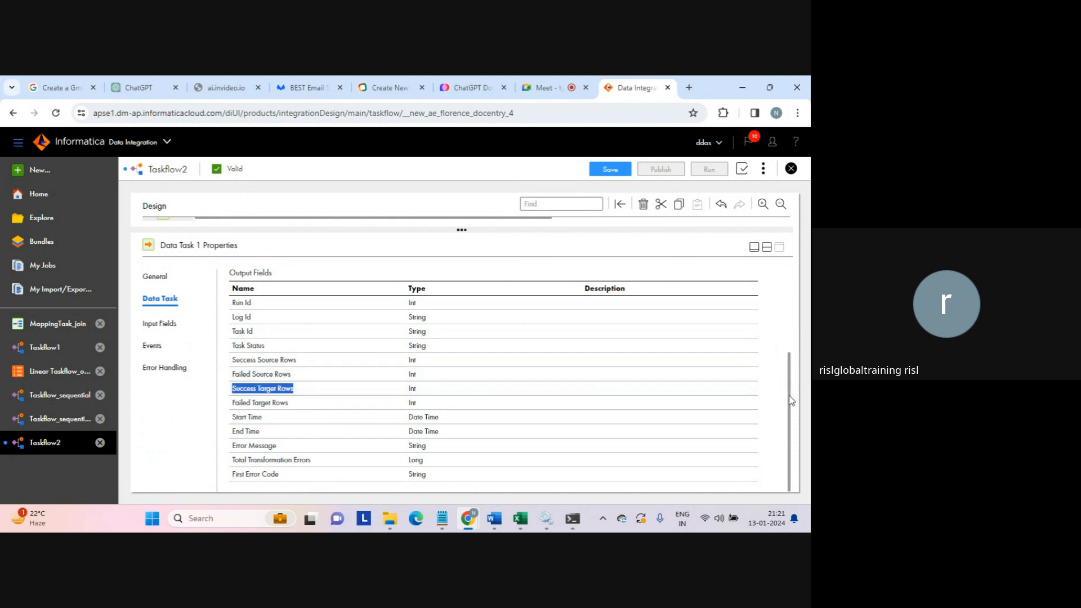
{"action": "scroll", "coordinate": [789, 395], "scroll_direction": "up", "scroll_amount": 3}
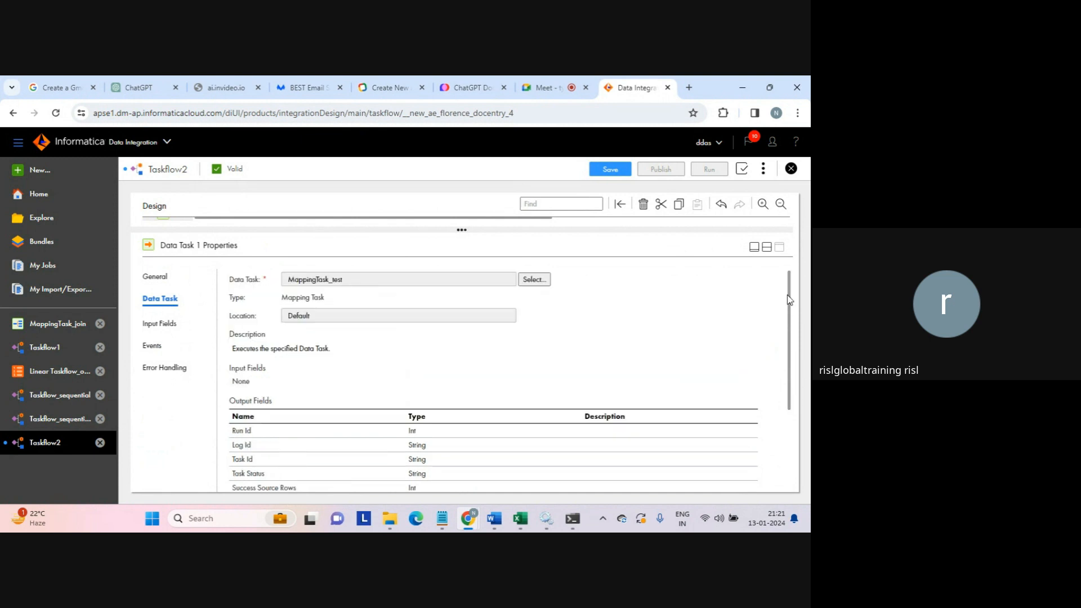
{"action": "left_click", "coordinate": [768, 246]}
{"action": "left_click", "coordinate": [475, 285]}
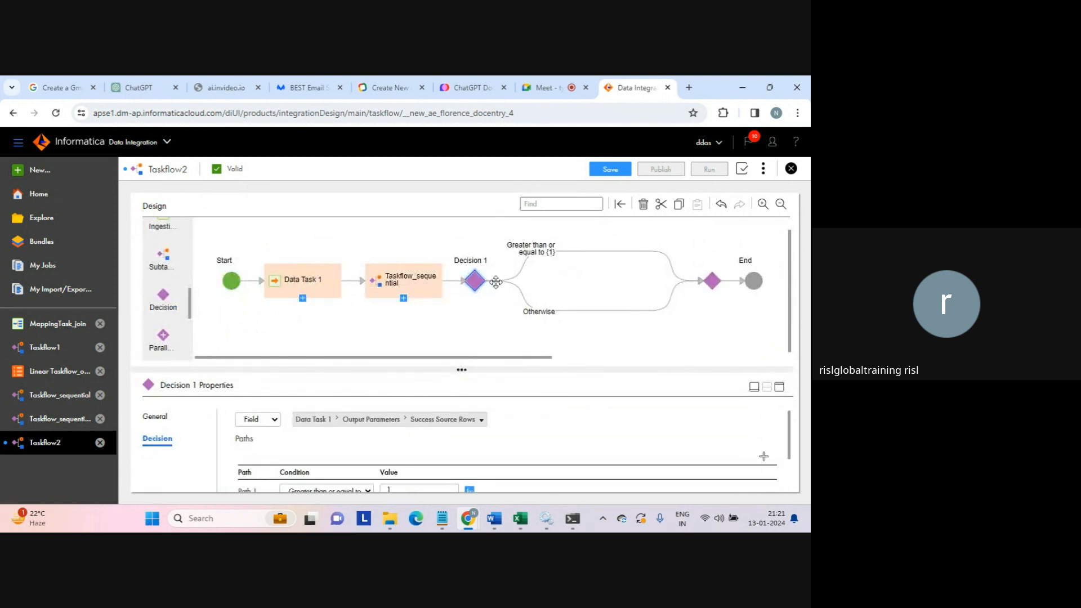
{"action": "left_click", "coordinate": [779, 387]}
{"action": "left_click", "coordinate": [779, 387]}
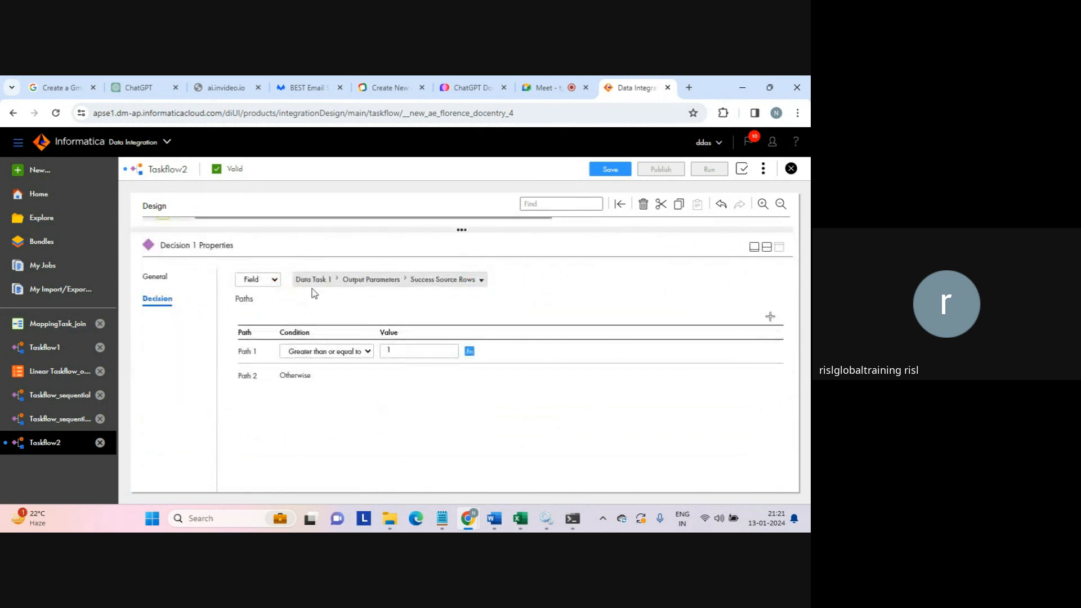
{"action": "left_click", "coordinate": [279, 278]}
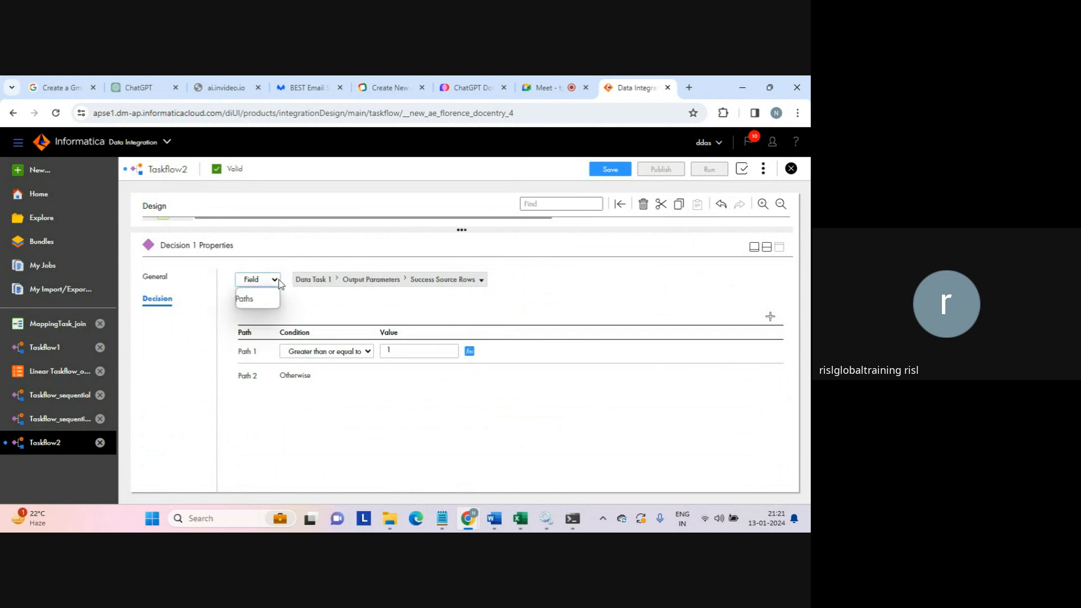
{"action": "left_click", "coordinate": [280, 283]}
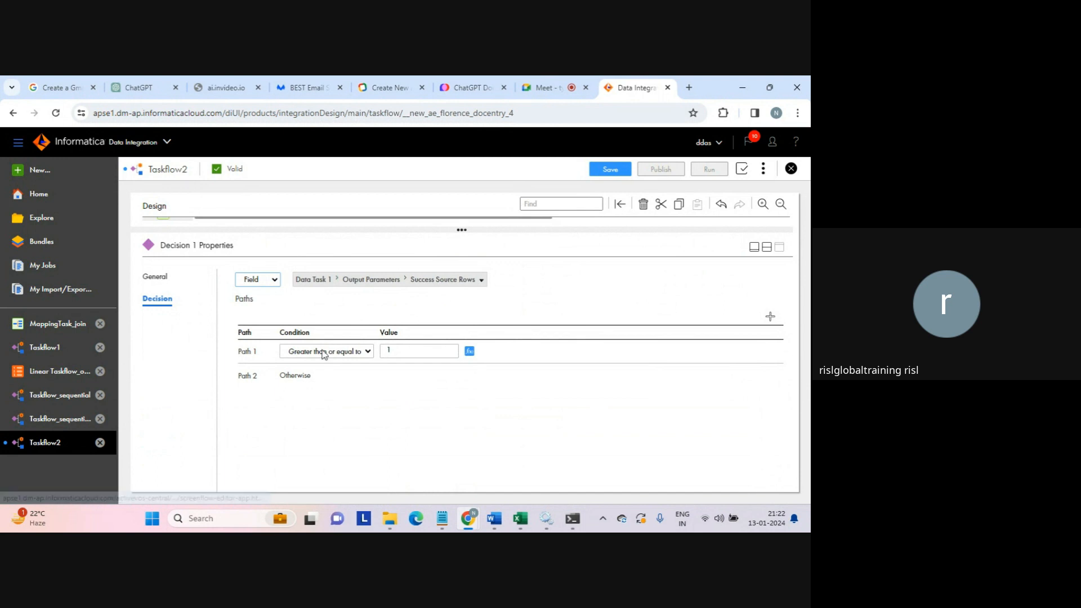
{"action": "left_click", "coordinate": [405, 351]}
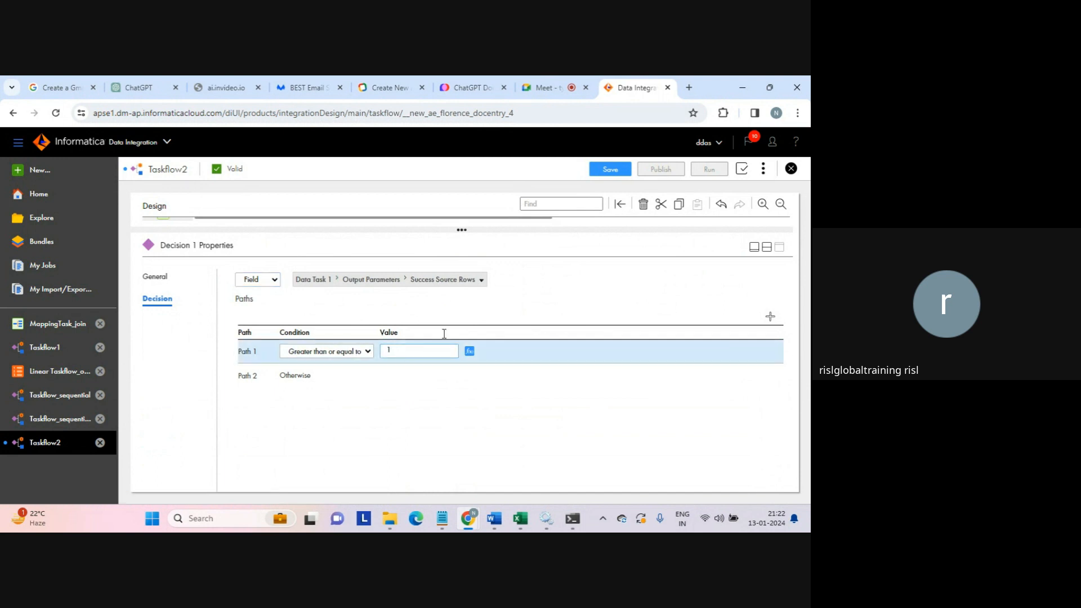
{"action": "left_click", "coordinate": [766, 247]}
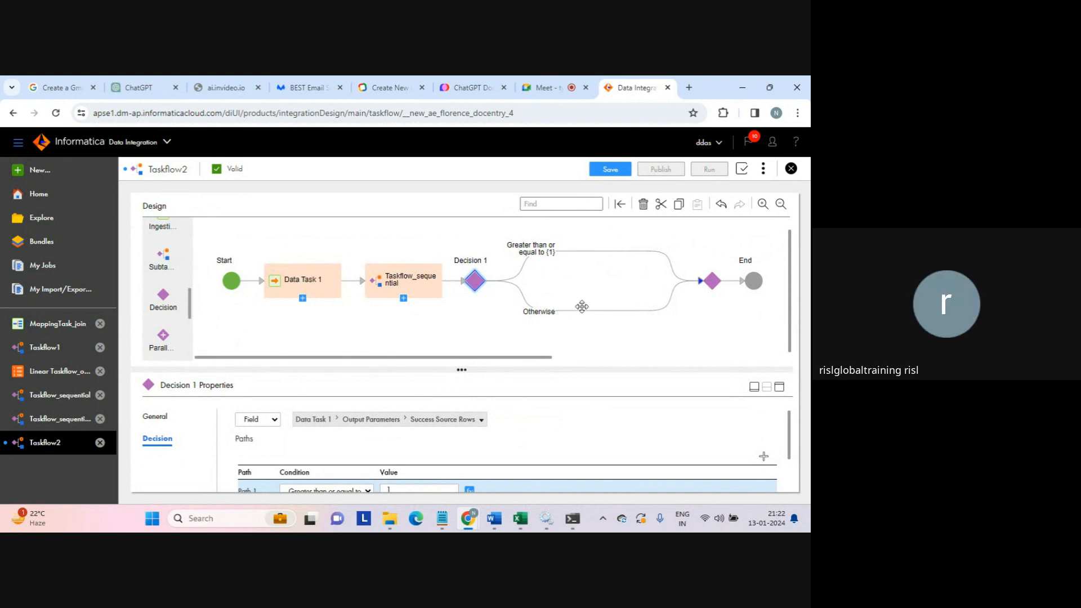
- Add Data Task 2 on the upper decision path running MappingTask_test - duplicate
{"action": "left_click", "coordinate": [621, 249]}
{"action": "left_click", "coordinate": [634, 259]}
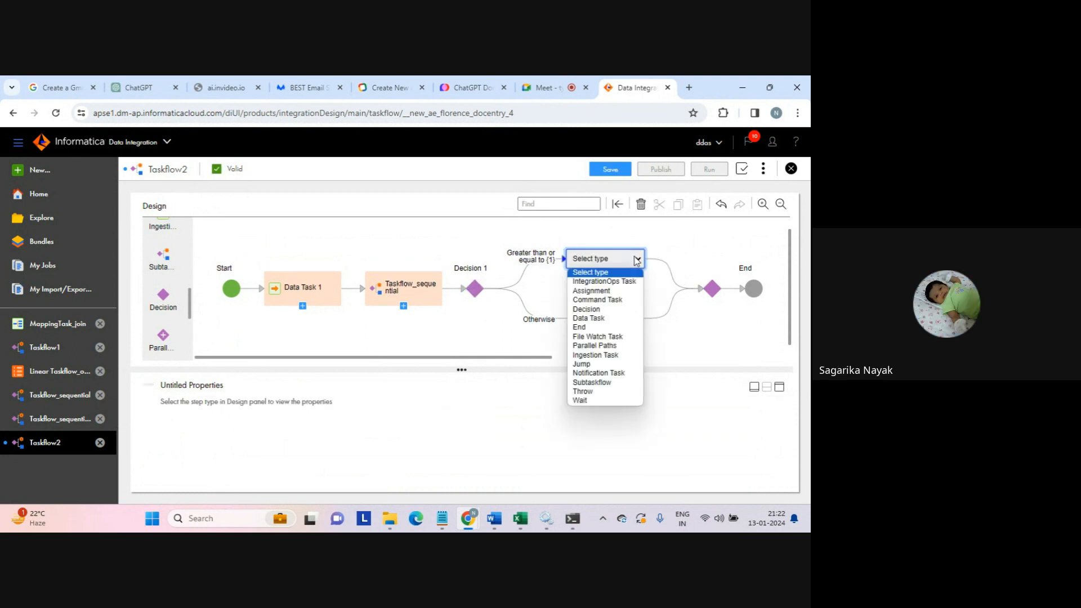
{"action": "left_click", "coordinate": [609, 318]}
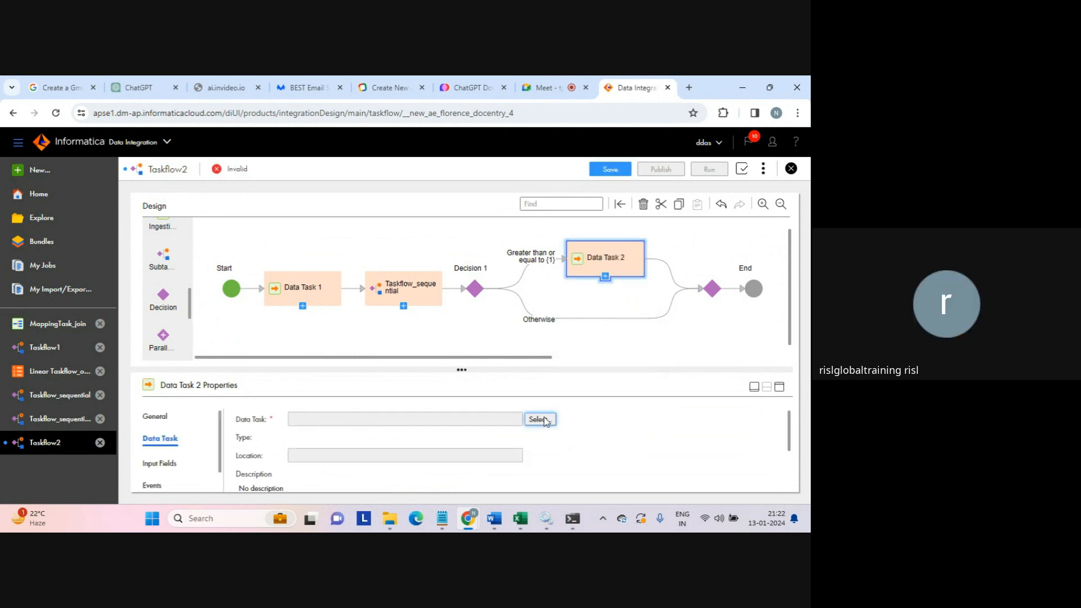
{"action": "left_click", "coordinate": [540, 419]}
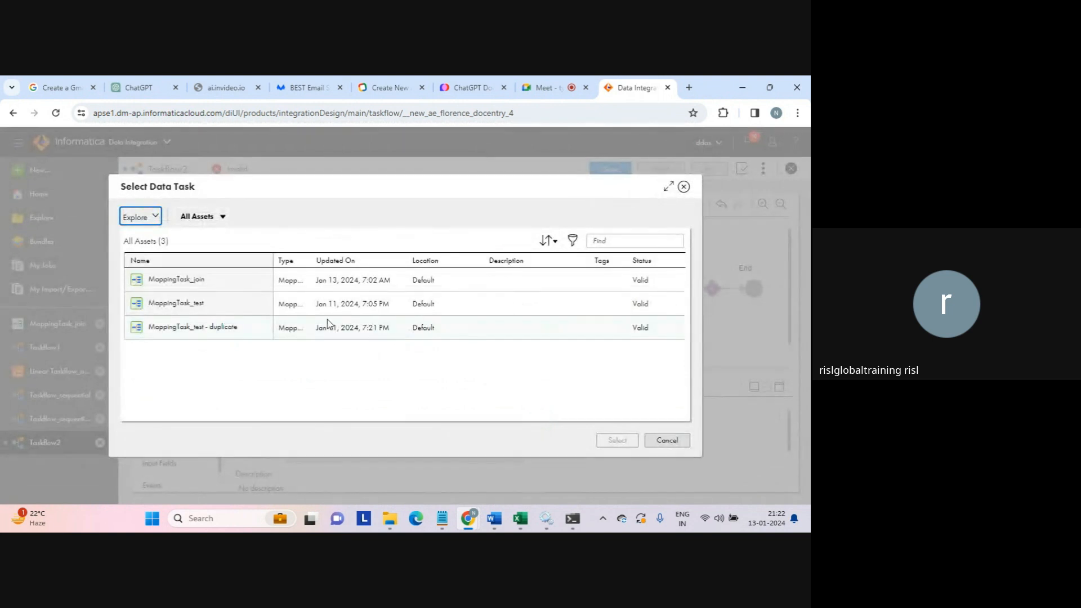
{"action": "left_click", "coordinate": [207, 332]}
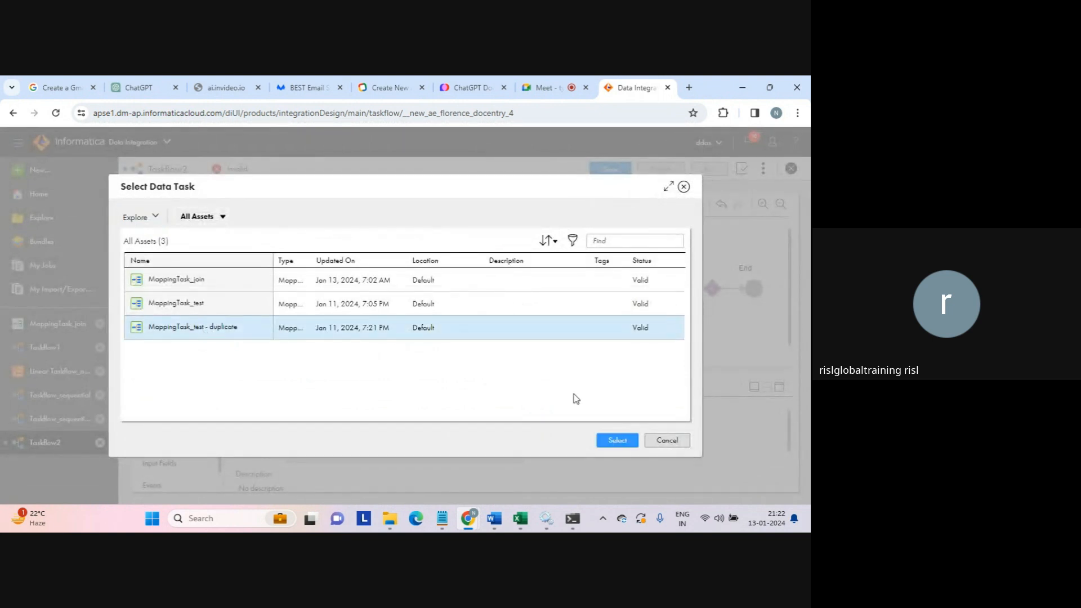
{"action": "left_click", "coordinate": [617, 440]}
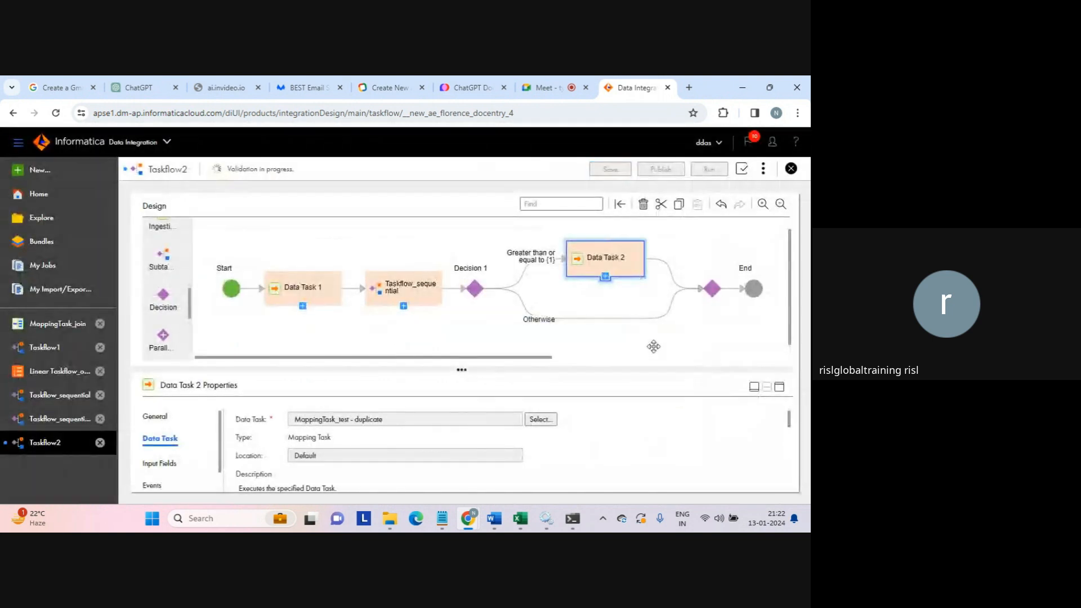
- Add Data Task 3 on the Otherwise path running MappingTask_join
{"action": "left_click", "coordinate": [618, 320]}
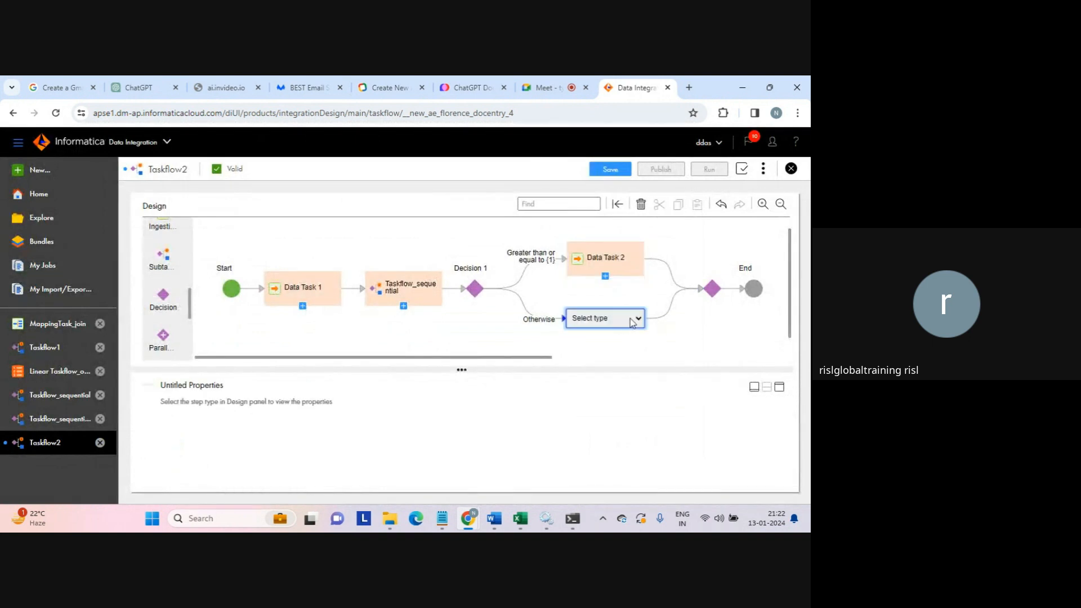
{"action": "left_click", "coordinate": [638, 318]}
{"action": "left_click", "coordinate": [602, 378]}
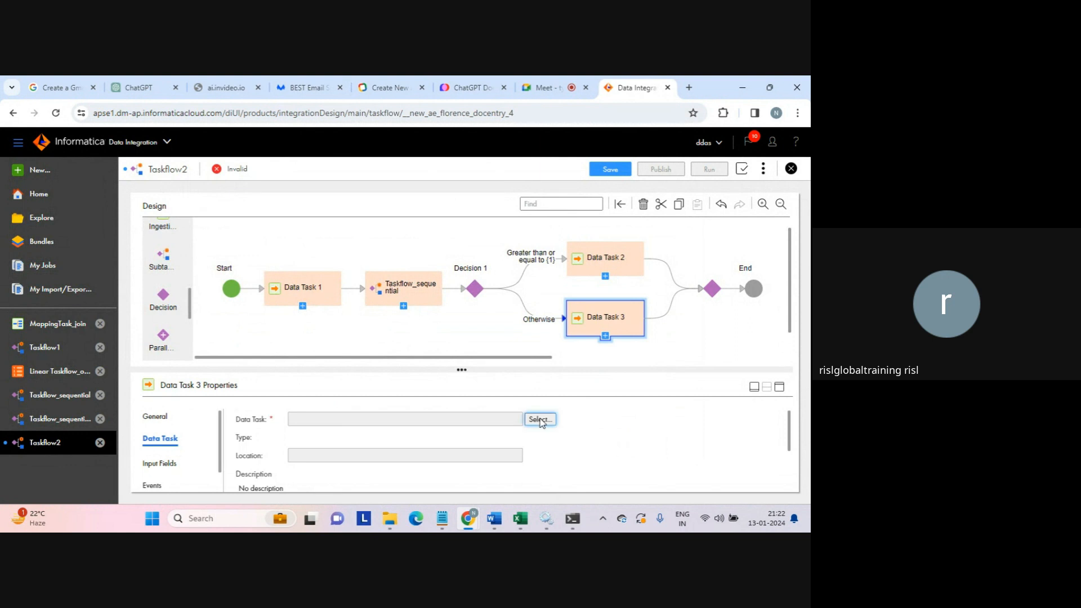
{"action": "left_click", "coordinate": [539, 420]}
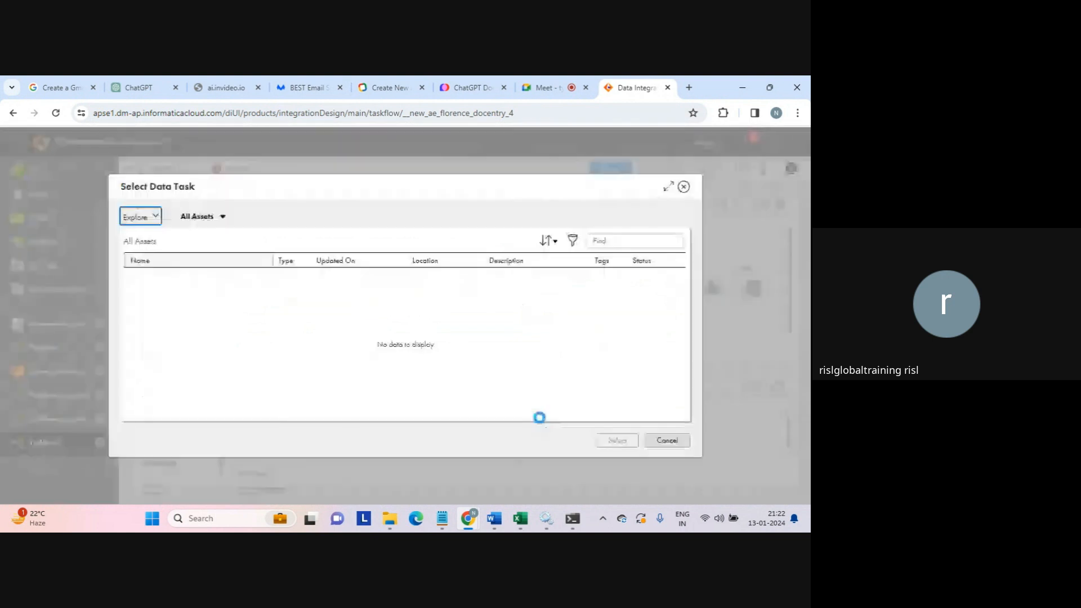
{"action": "left_click", "coordinate": [210, 287]}
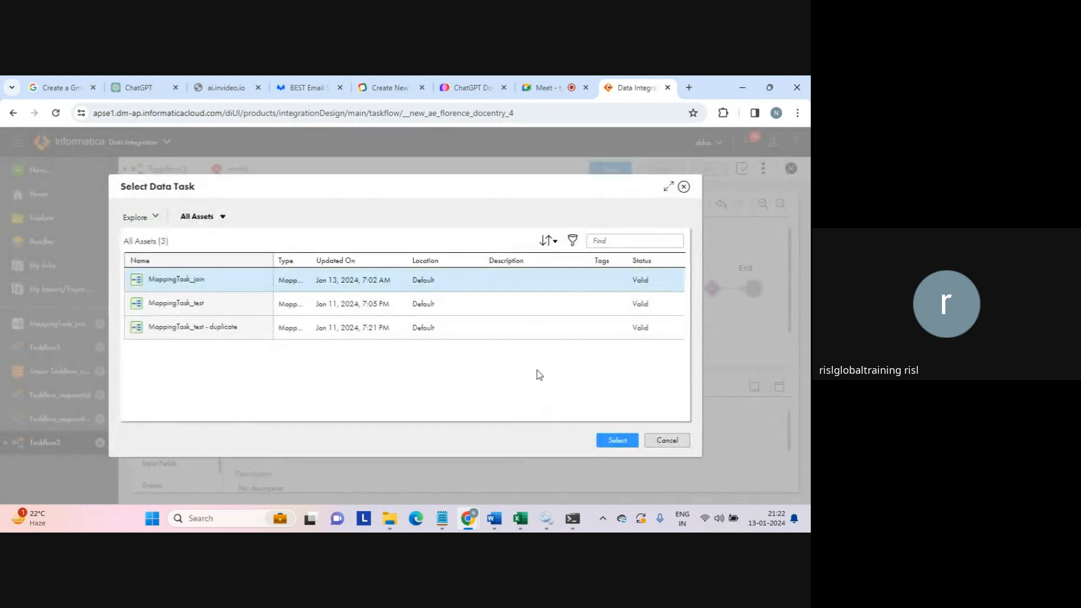
{"action": "left_click", "coordinate": [617, 441]}
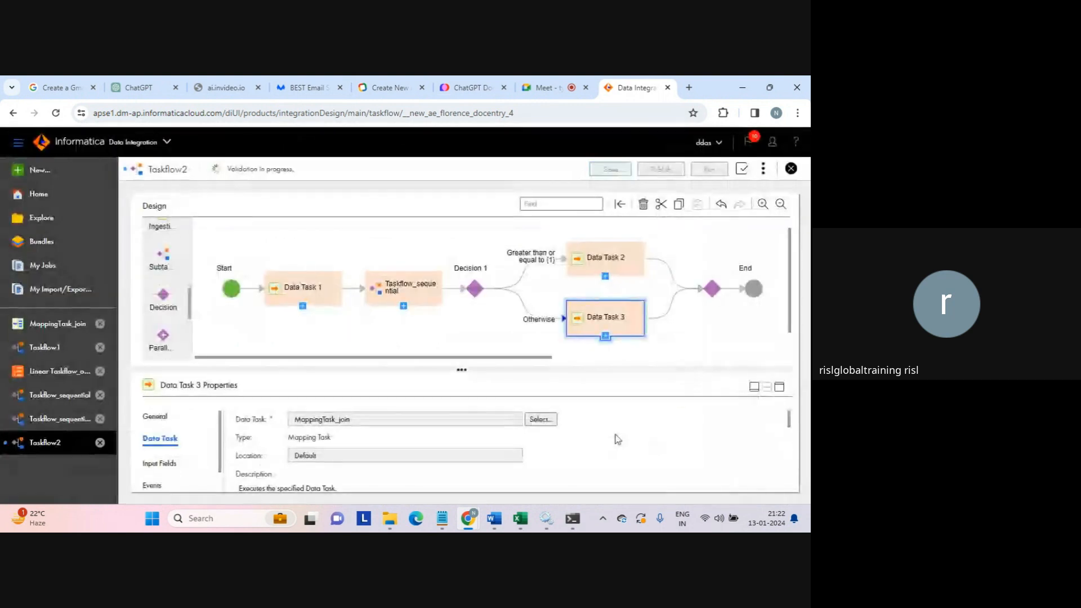
{"action": "left_click", "coordinate": [712, 292]}
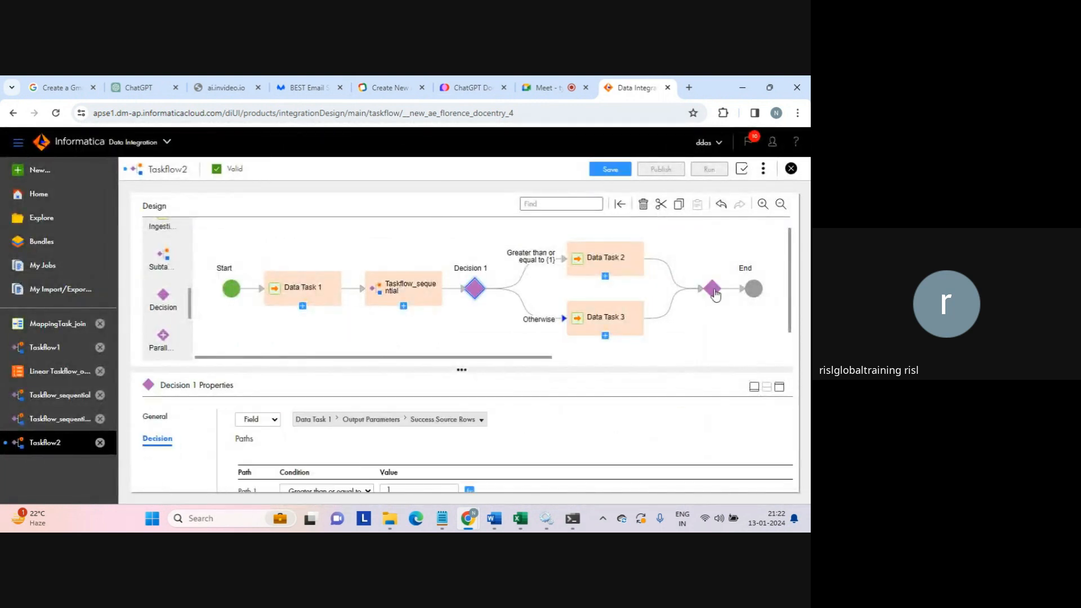
- Rename the End step to 'end of task flow' and bring the whole diagram into view
{"action": "left_click", "coordinate": [780, 388]}
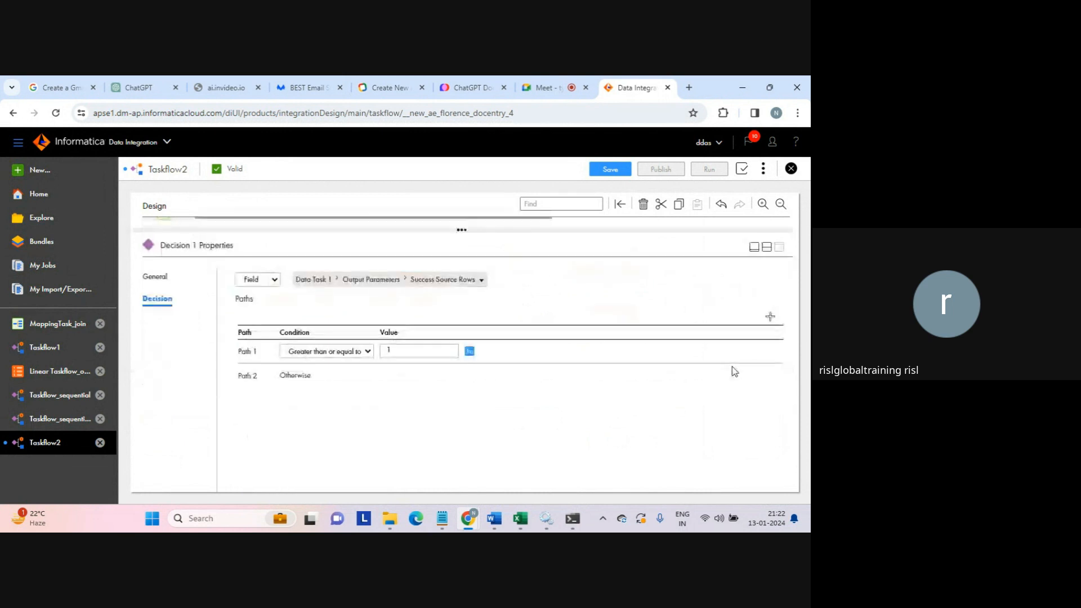
{"action": "left_click", "coordinate": [767, 246]}
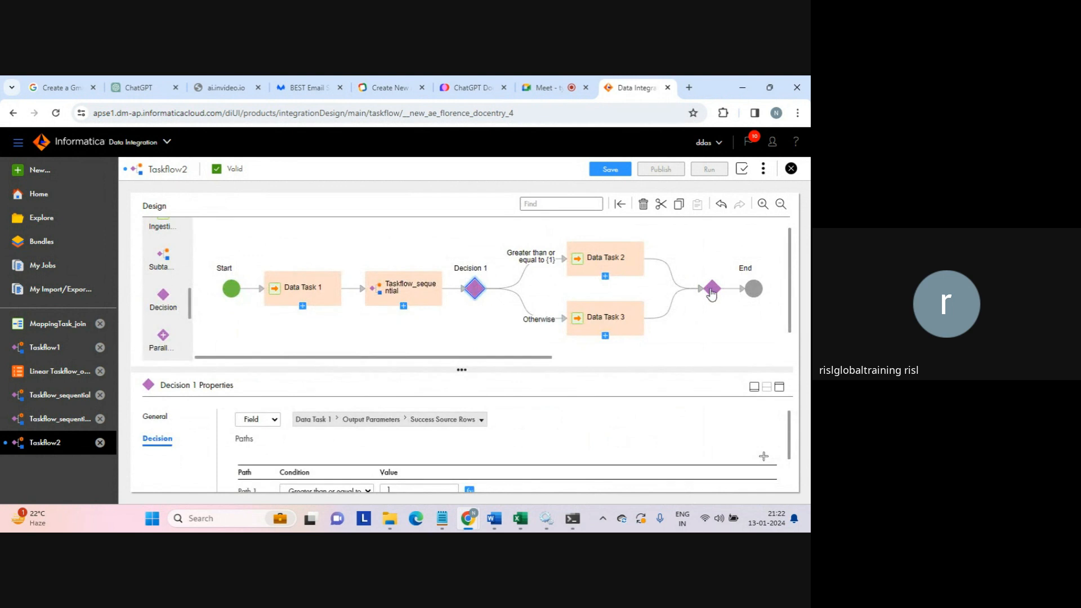
{"action": "left_click", "coordinate": [754, 289]}
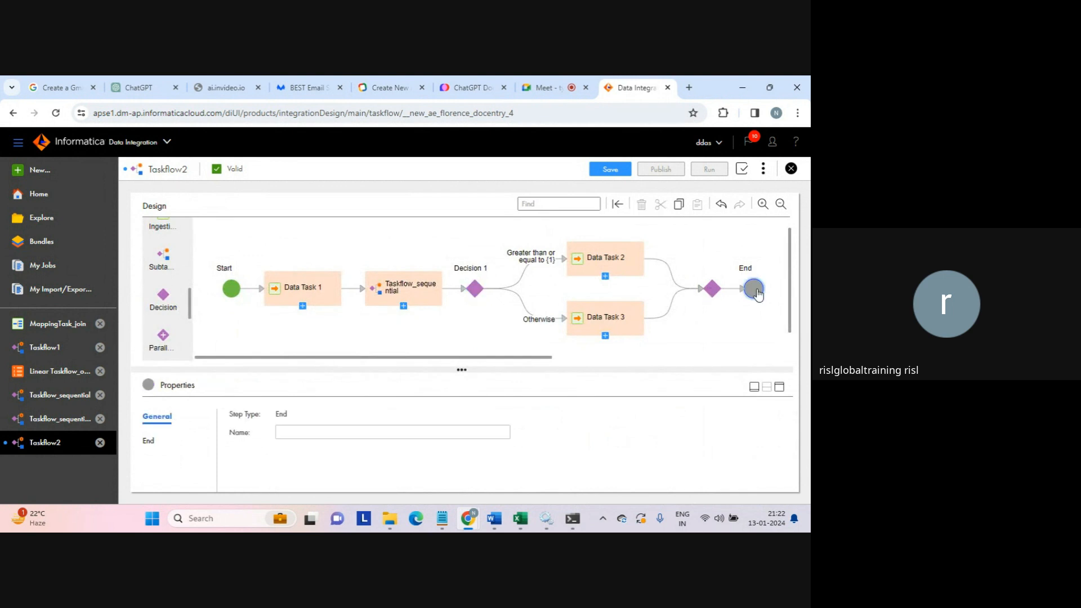
{"action": "left_click", "coordinate": [780, 387]}
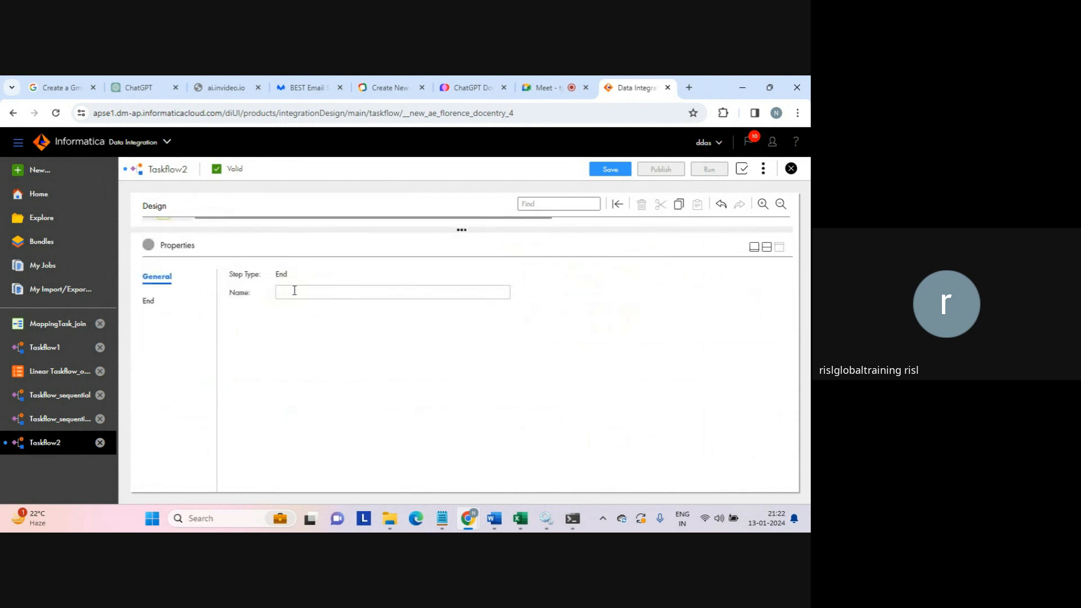
{"action": "left_click", "coordinate": [150, 299]}
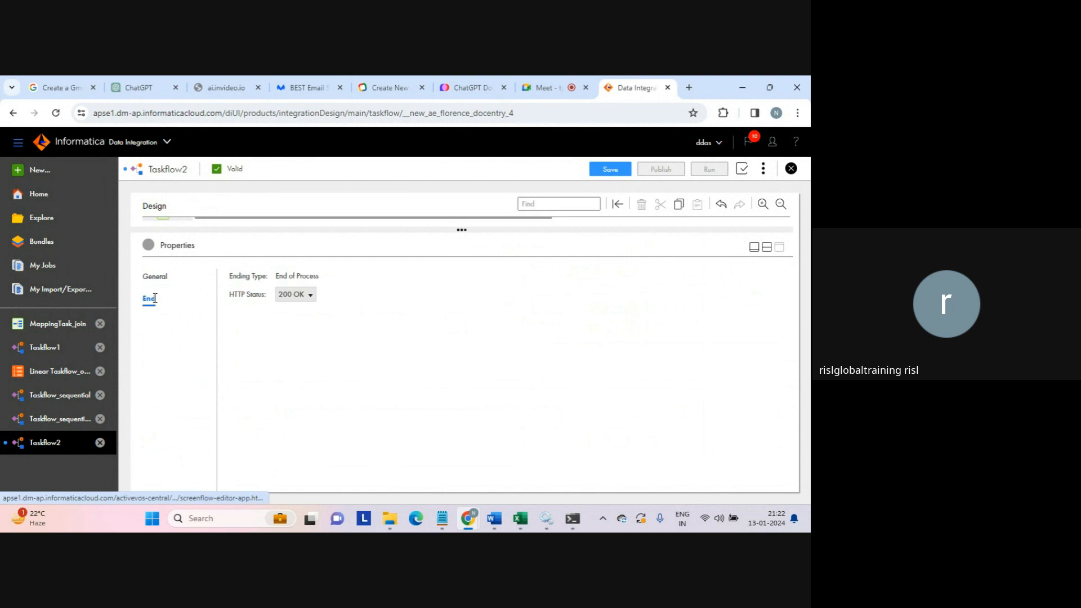
{"action": "left_click", "coordinate": [199, 283]}
{"action": "left_click", "coordinate": [291, 293]}
{"action": "type", "text": "e"}
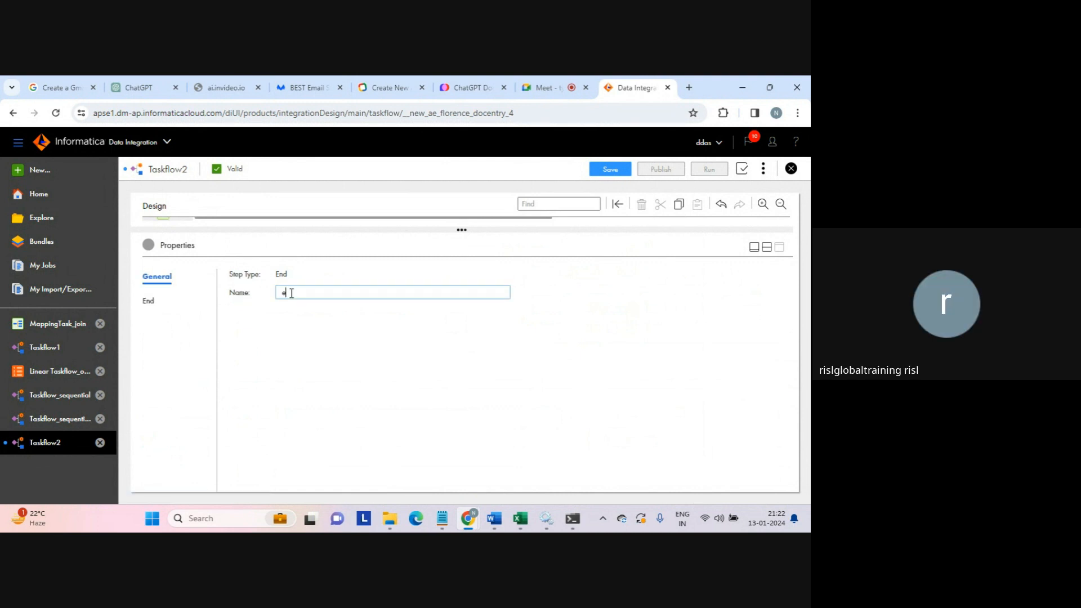
{"action": "type", "text": "nd of task flow"}
{"action": "left_click", "coordinate": [768, 249]}
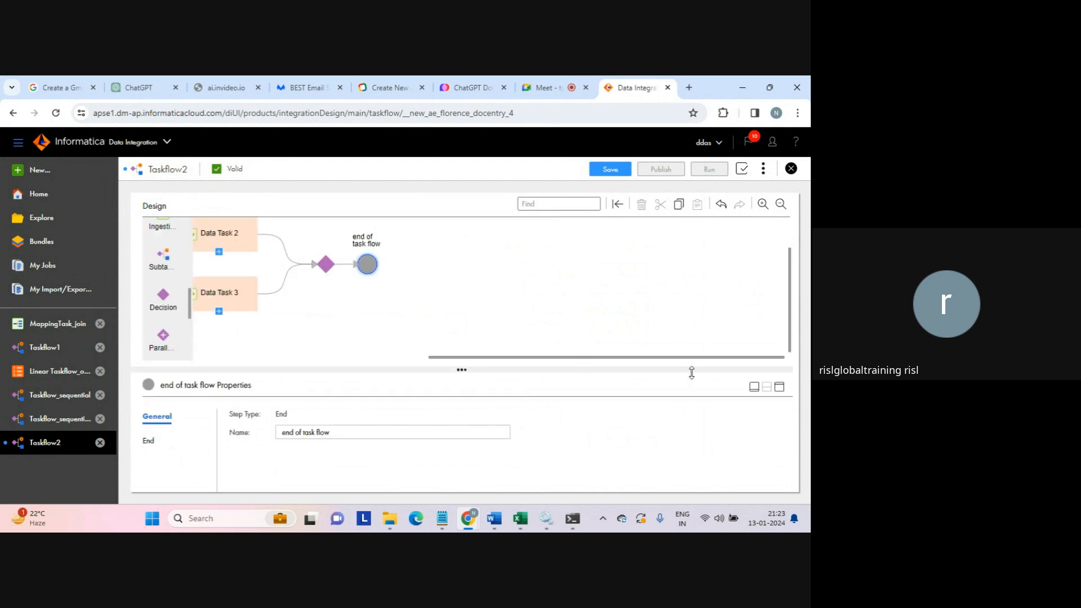
{"action": "left_click", "coordinate": [779, 386]}
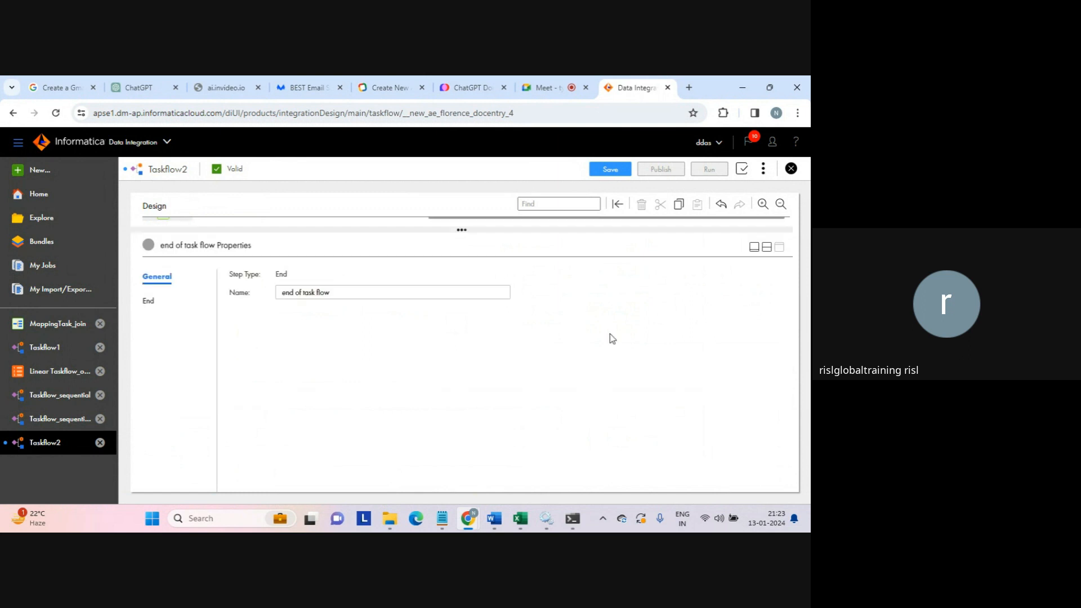
{"action": "left_click", "coordinate": [754, 251]}
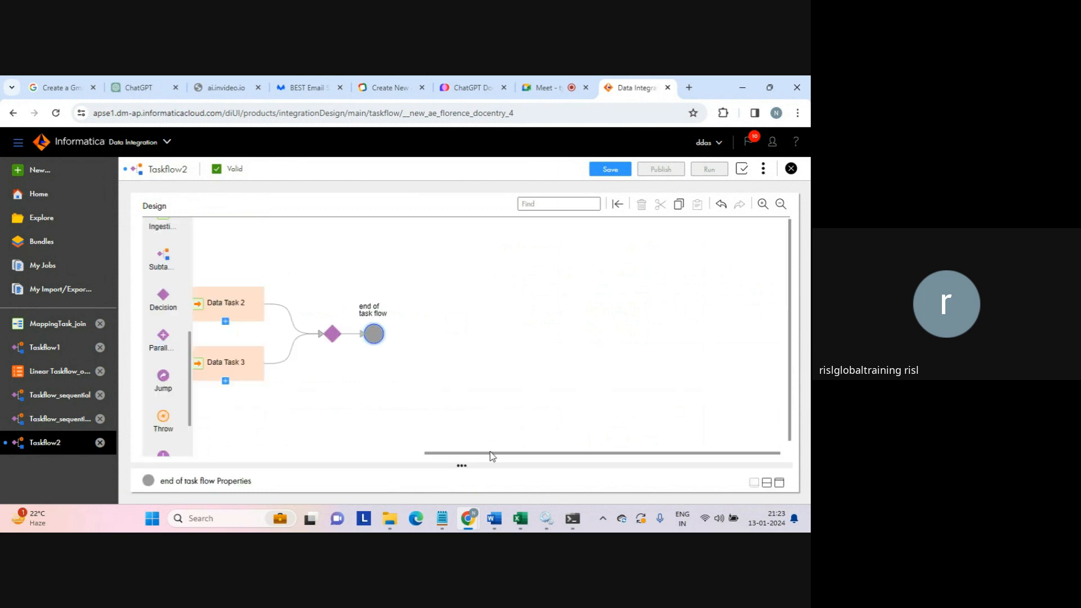
{"action": "left_click_drag", "start_coordinate": [491, 447], "coordinate": [272, 437]}
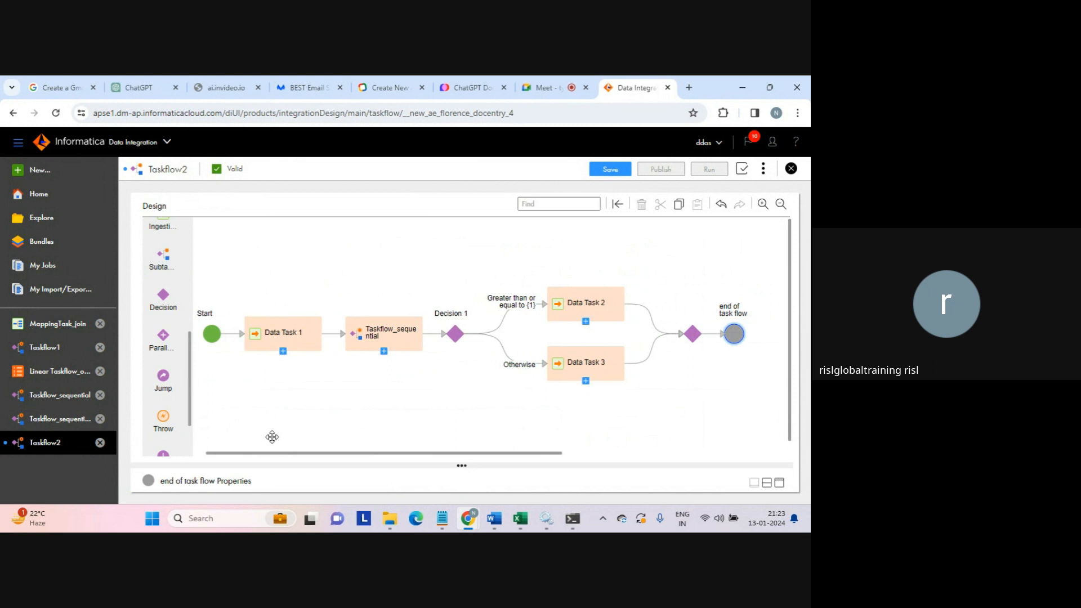
{"action": "left_click", "coordinate": [402, 338]}
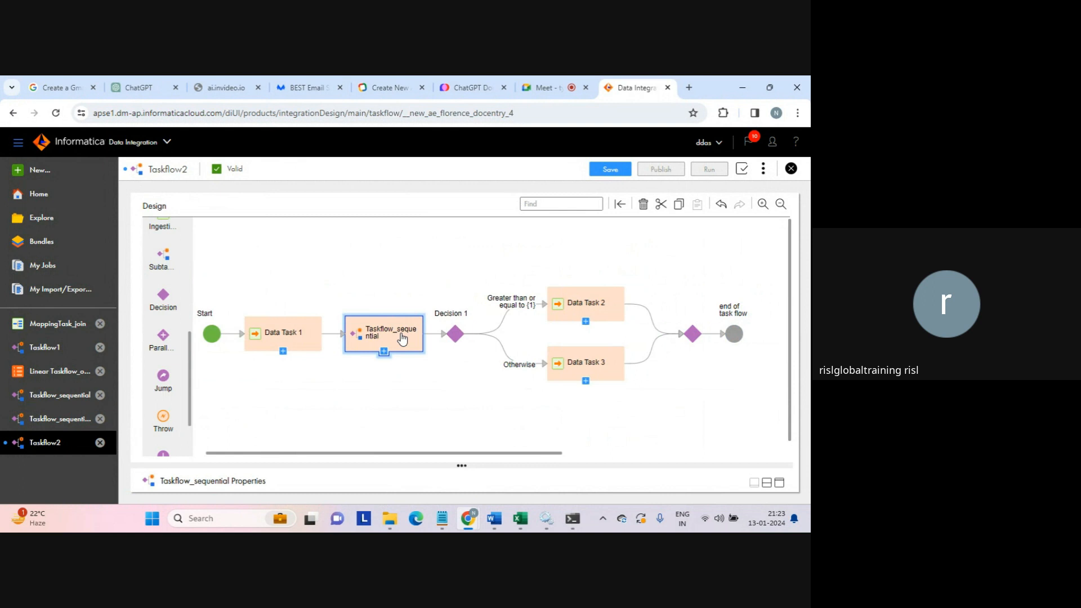
{"action": "left_click", "coordinate": [780, 484]}
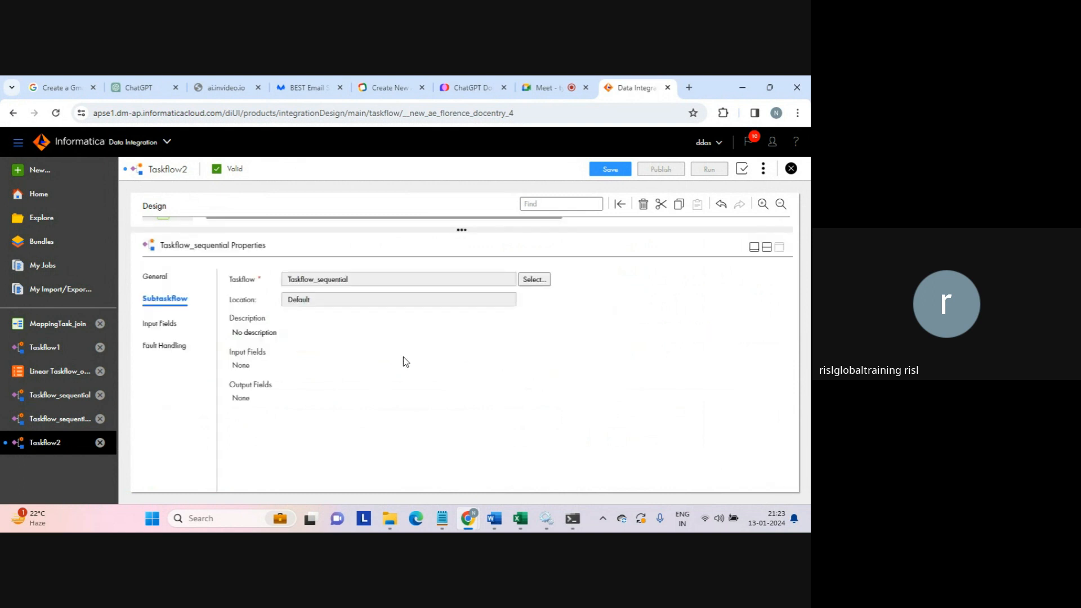
{"action": "left_click", "coordinate": [159, 322]}
{"action": "left_click", "coordinate": [162, 342]}
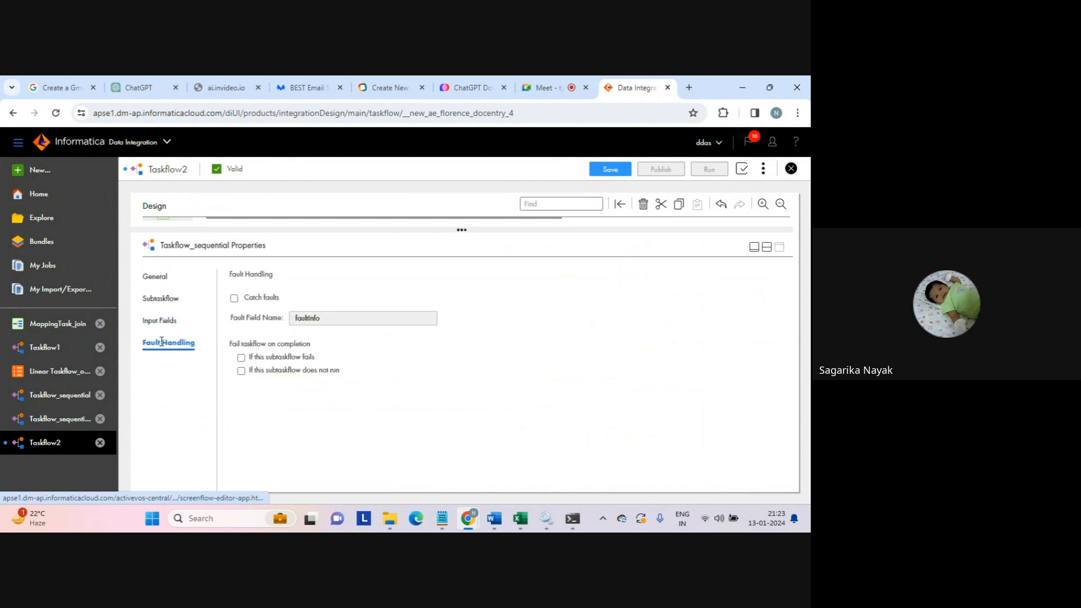
{"action": "left_click", "coordinate": [161, 297]}
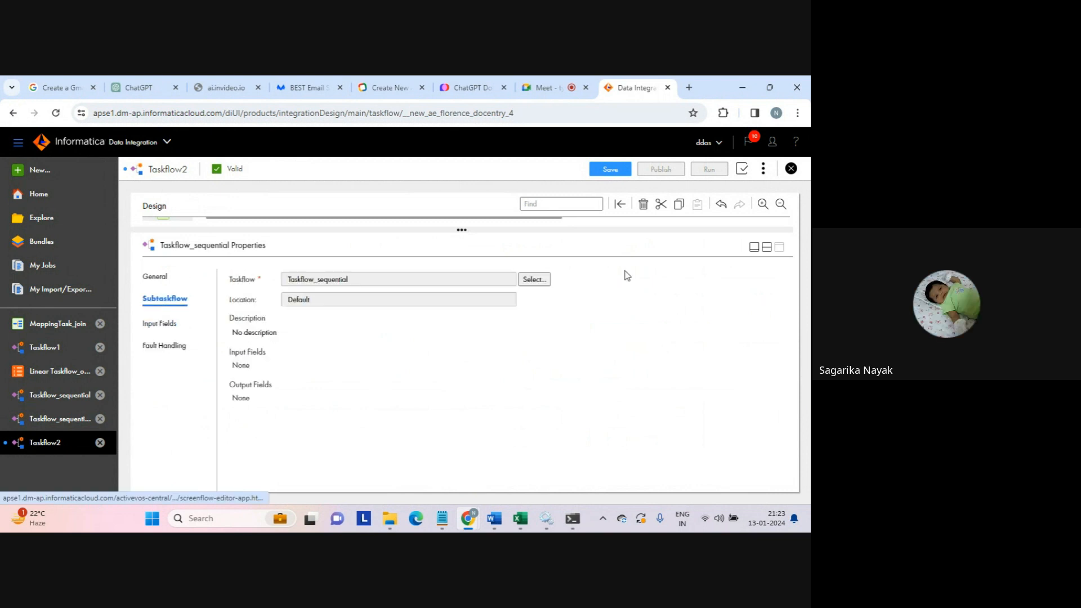
{"action": "left_click", "coordinate": [768, 246]}
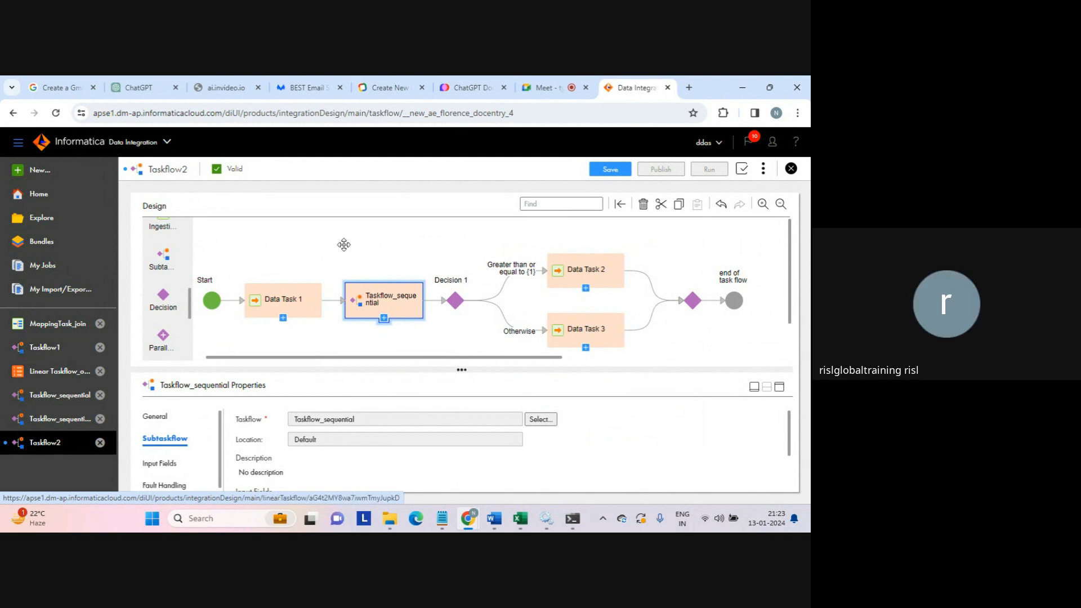
{"action": "left_click", "coordinate": [382, 282]}
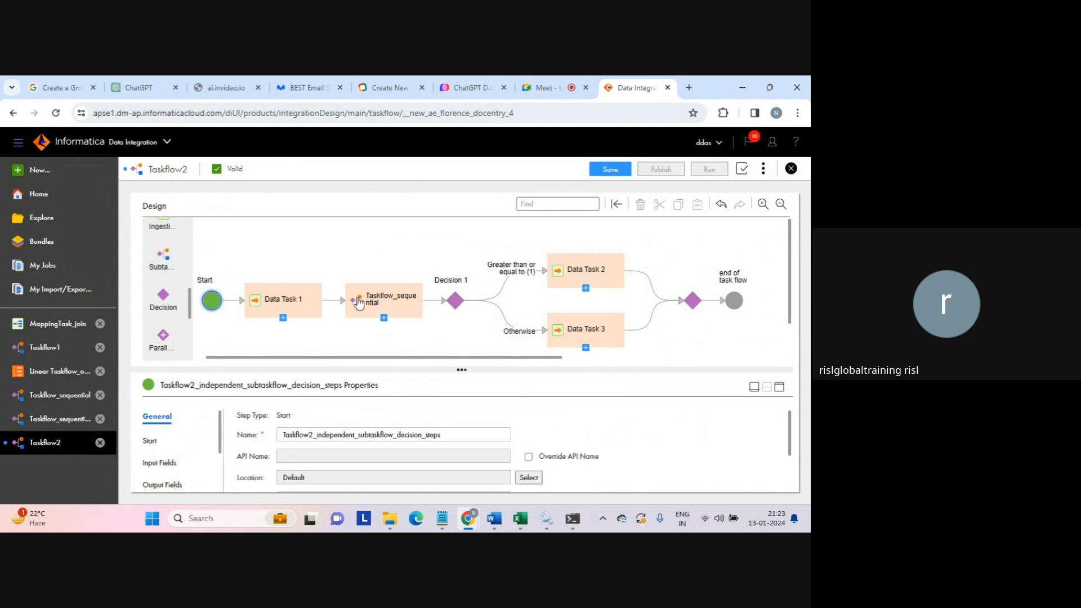
{"action": "left_click", "coordinate": [268, 304]}
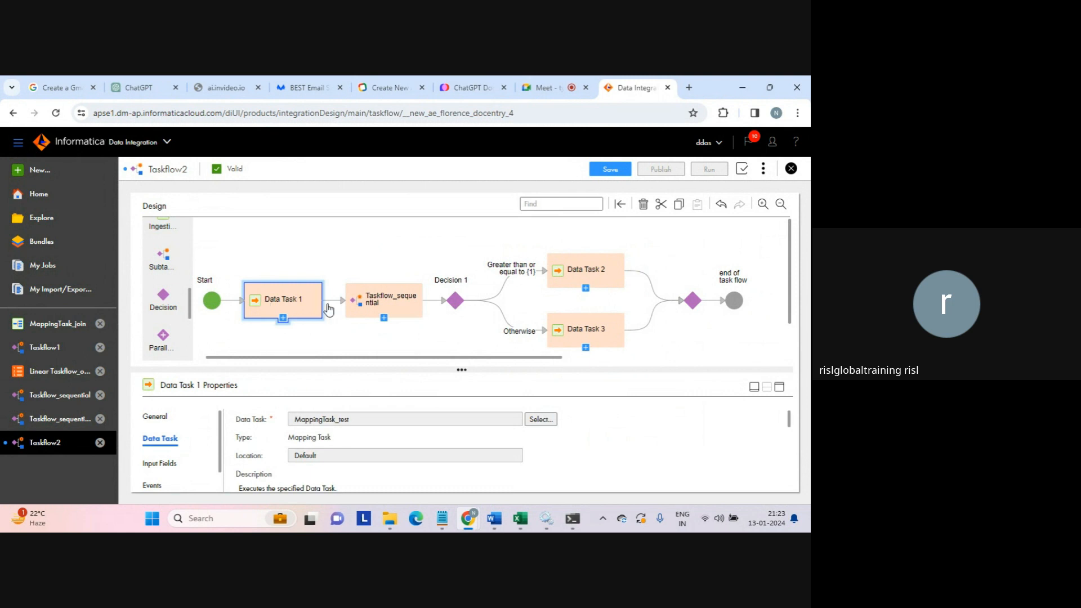
{"action": "left_click", "coordinate": [415, 303]}
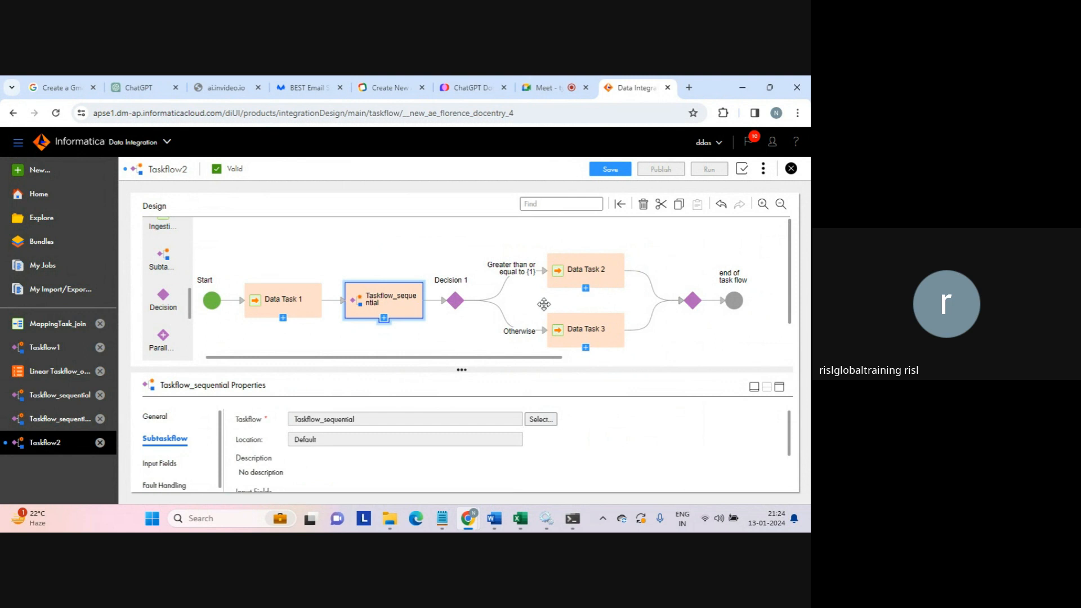
{"action": "left_click", "coordinate": [457, 302]}
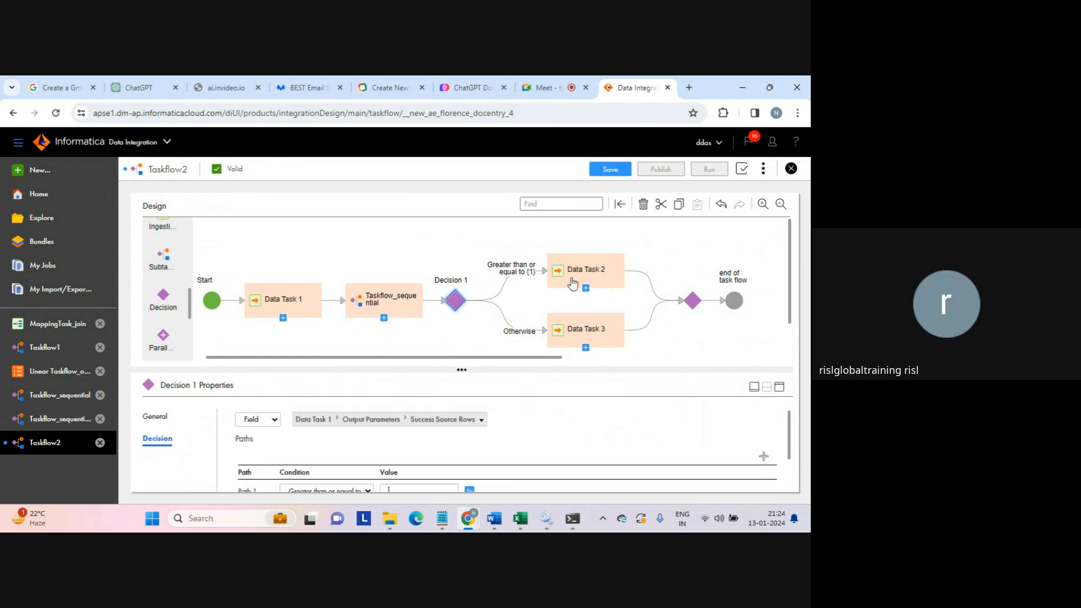
{"action": "left_click", "coordinate": [603, 279]}
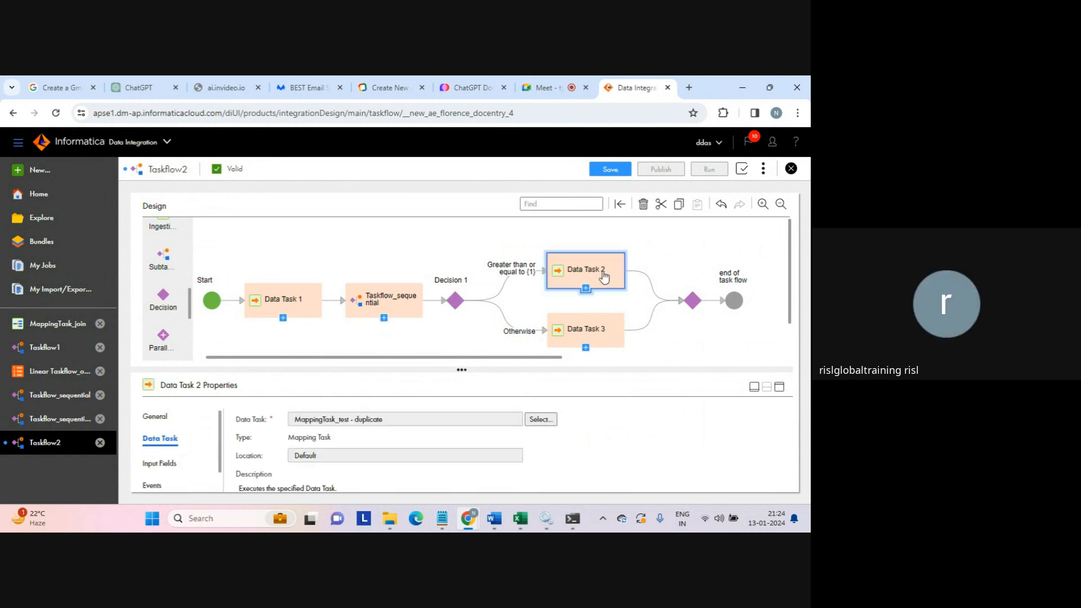
{"action": "left_click", "coordinate": [584, 324]}
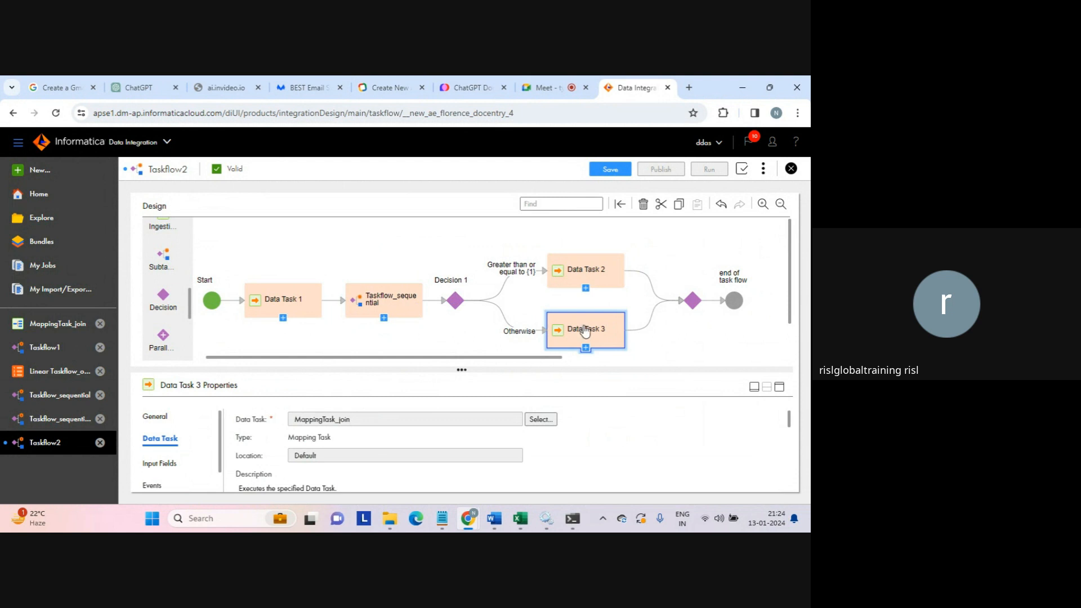
{"action": "left_click", "coordinate": [456, 304]}
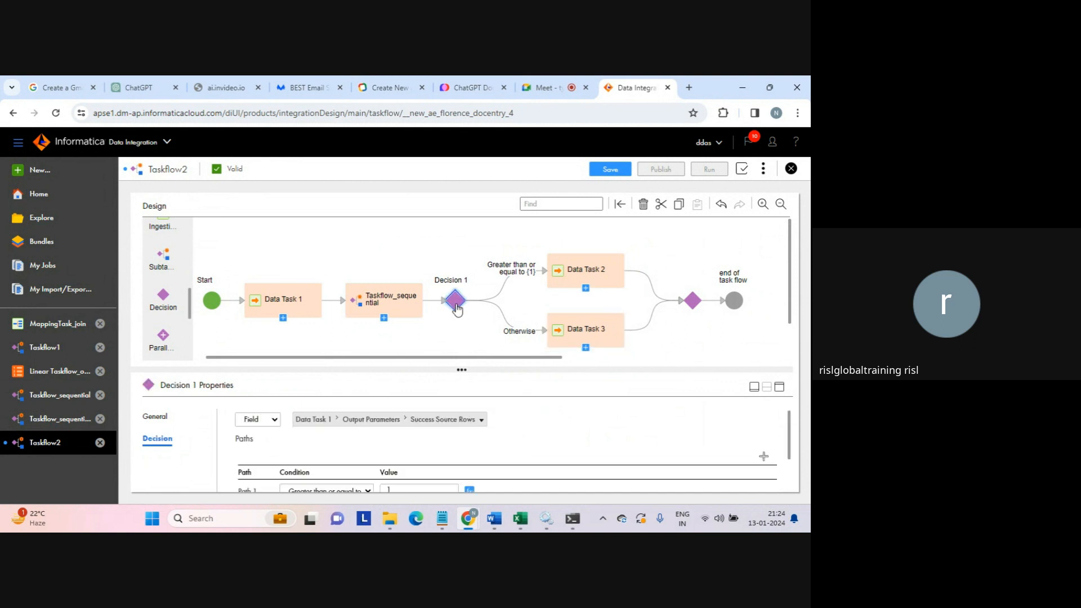
- Save Taskflow2_independent_subtaskflow_decision_steps and start a run of it
{"action": "left_click", "coordinate": [659, 332]}
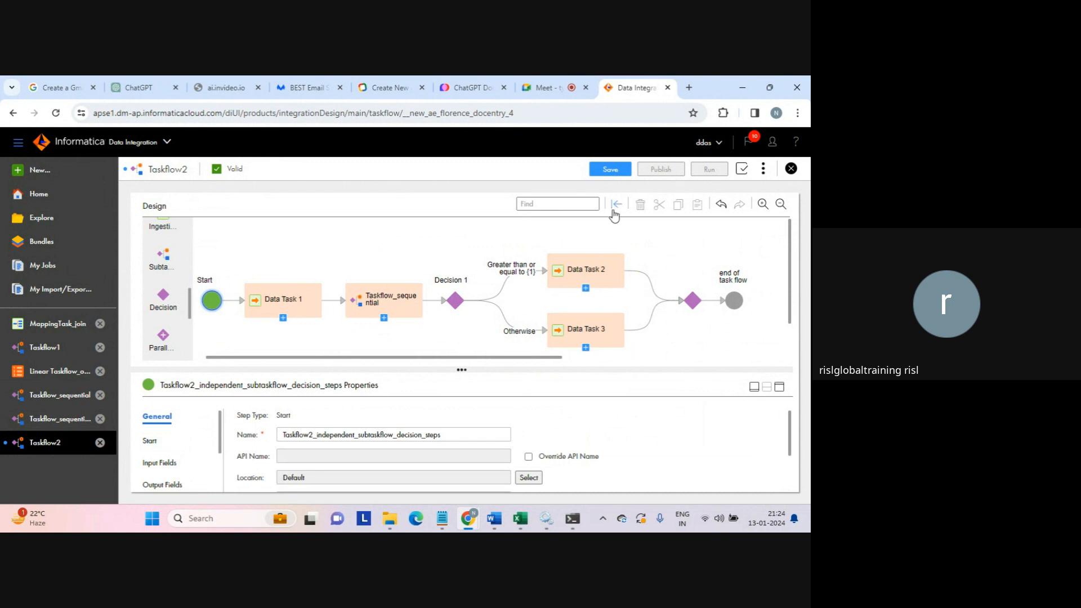
{"action": "left_click", "coordinate": [609, 170]}
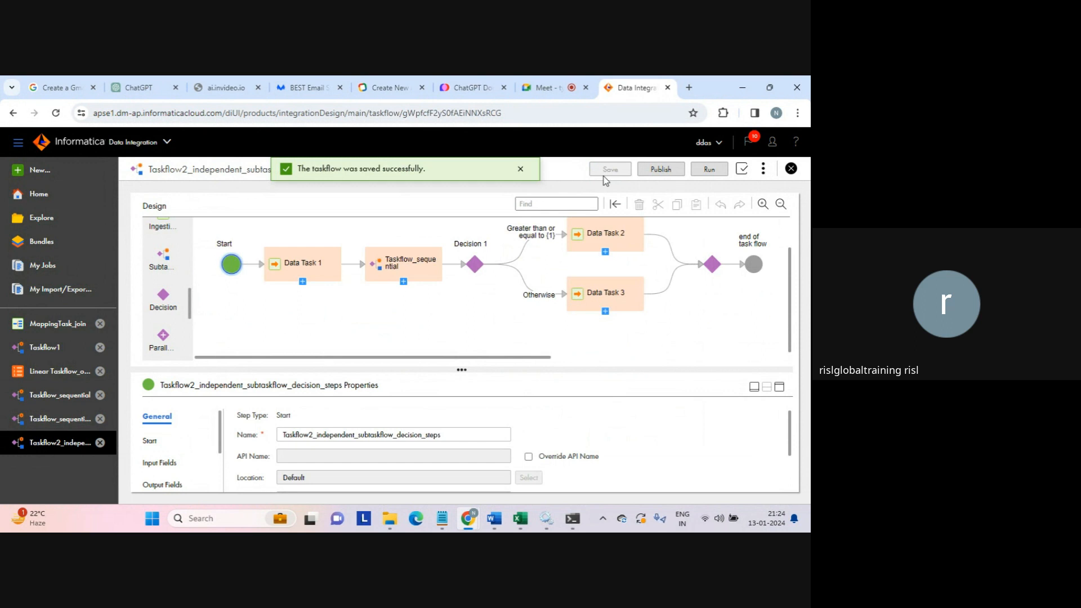
{"action": "left_click", "coordinate": [520, 168]}
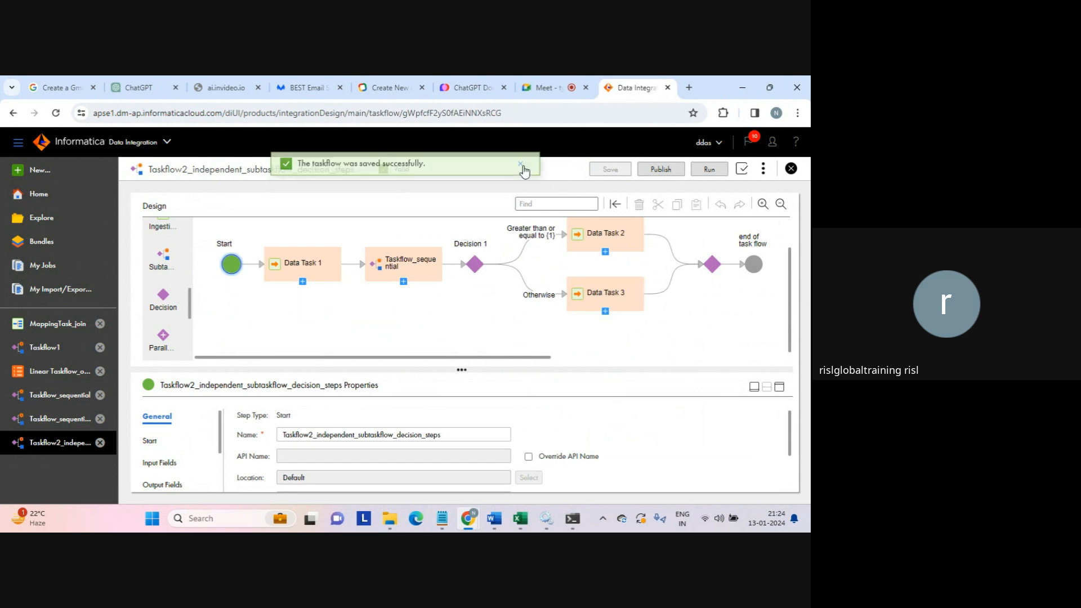
{"action": "left_click", "coordinate": [709, 170]}
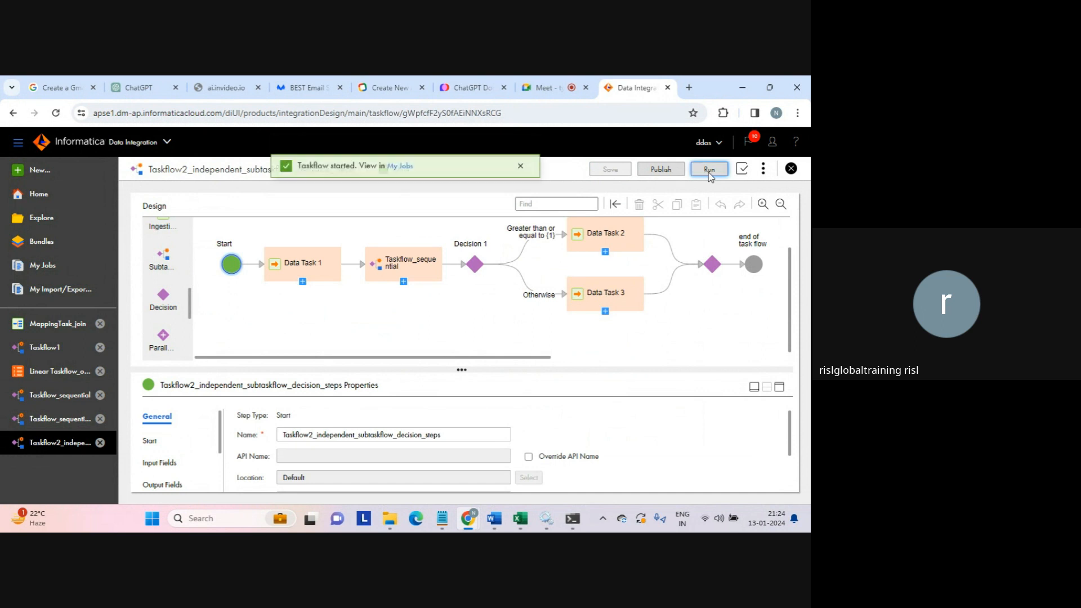
- Open My Jobs filtered to the Taskflow2_independent_subtaskflow_decision_steps run
{"action": "left_click", "coordinate": [396, 178]}
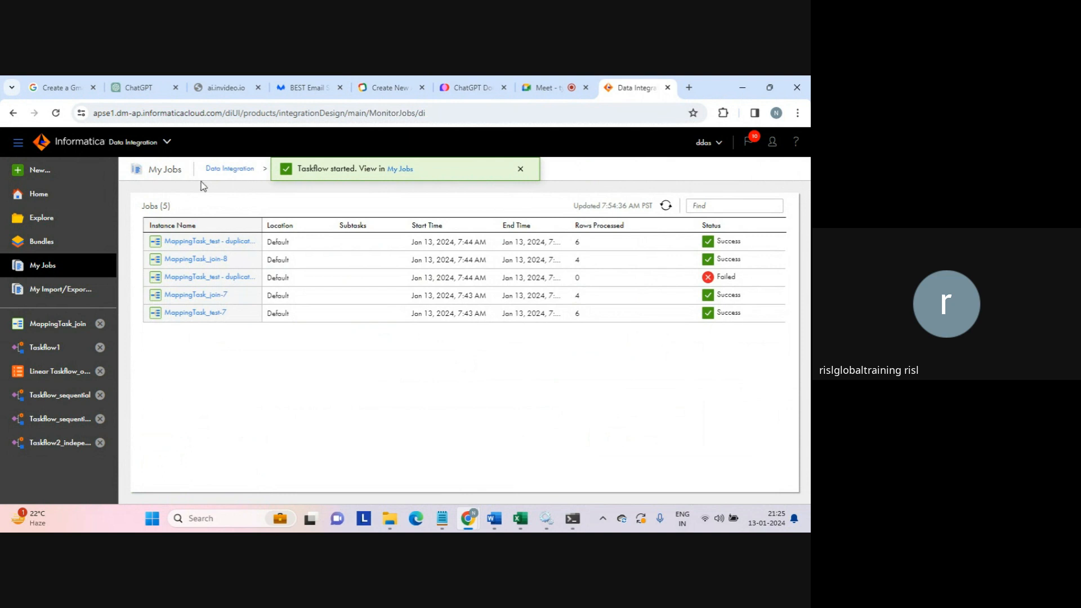
{"action": "left_click", "coordinate": [230, 169]}
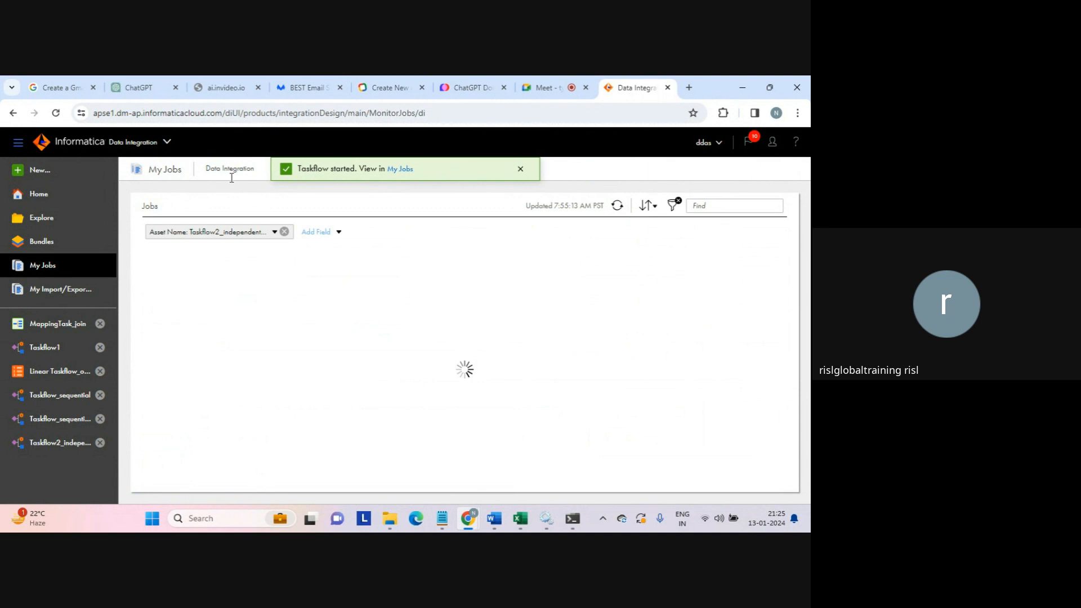
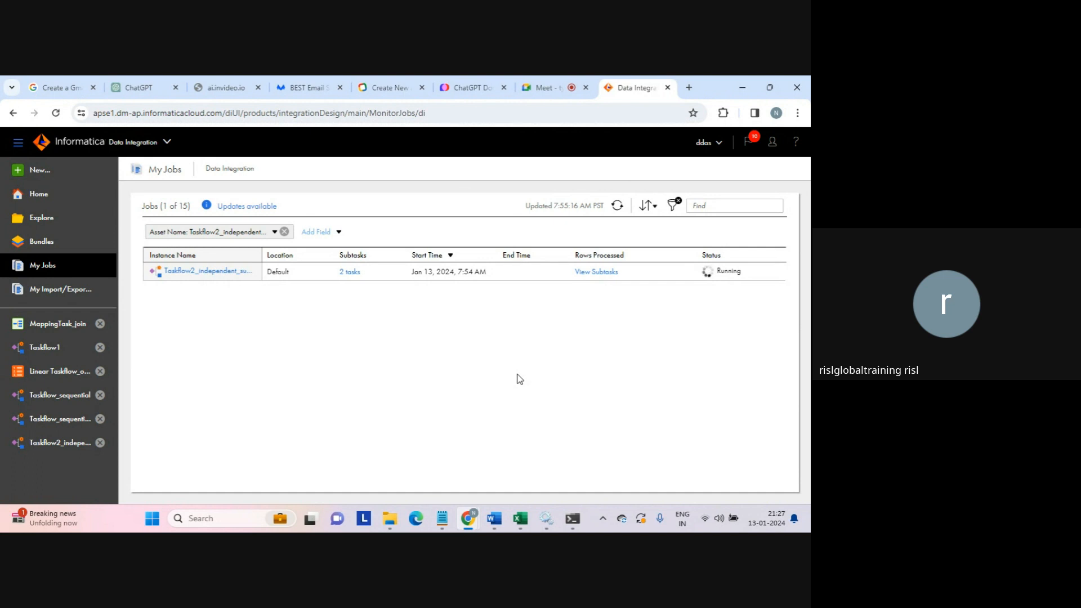
- Refresh My Jobs, review the Taskflow2 run's subtasks and Taskflow_sequential's subtasks, then return to all jobs
{"action": "left_click", "coordinate": [617, 205]}
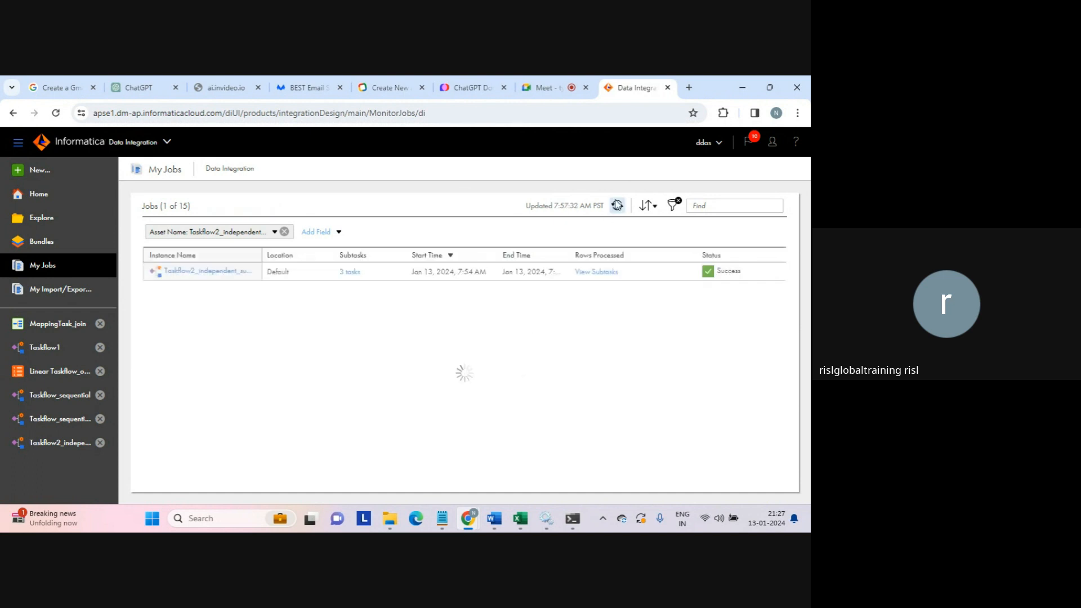
{"action": "left_click", "coordinate": [350, 272]}
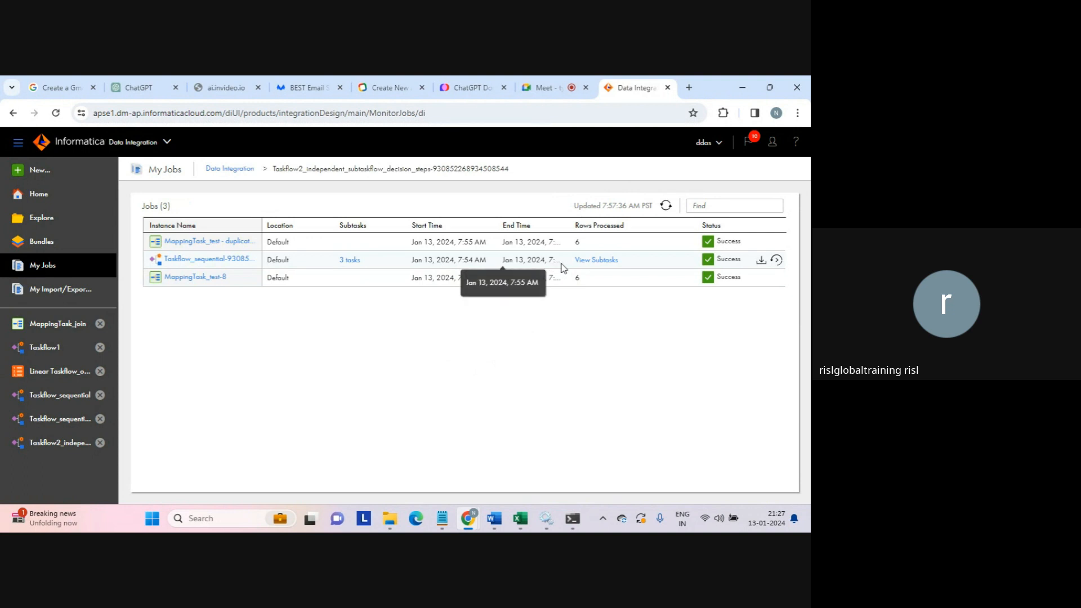
{"action": "left_click_drag", "start_coordinate": [558, 262], "coordinate": [350, 264]}
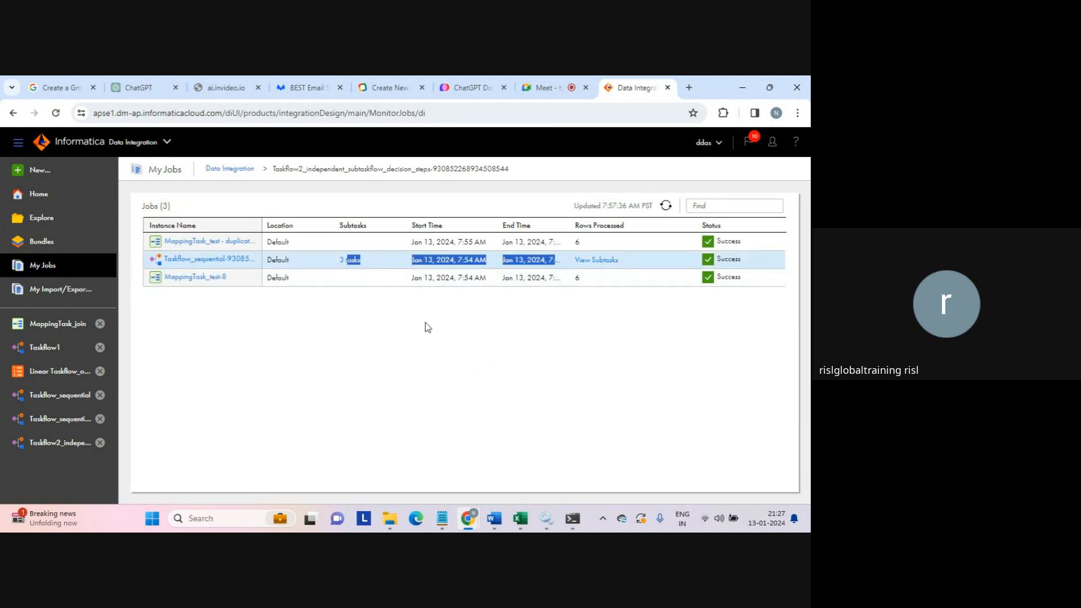
{"action": "left_click", "coordinate": [333, 302]}
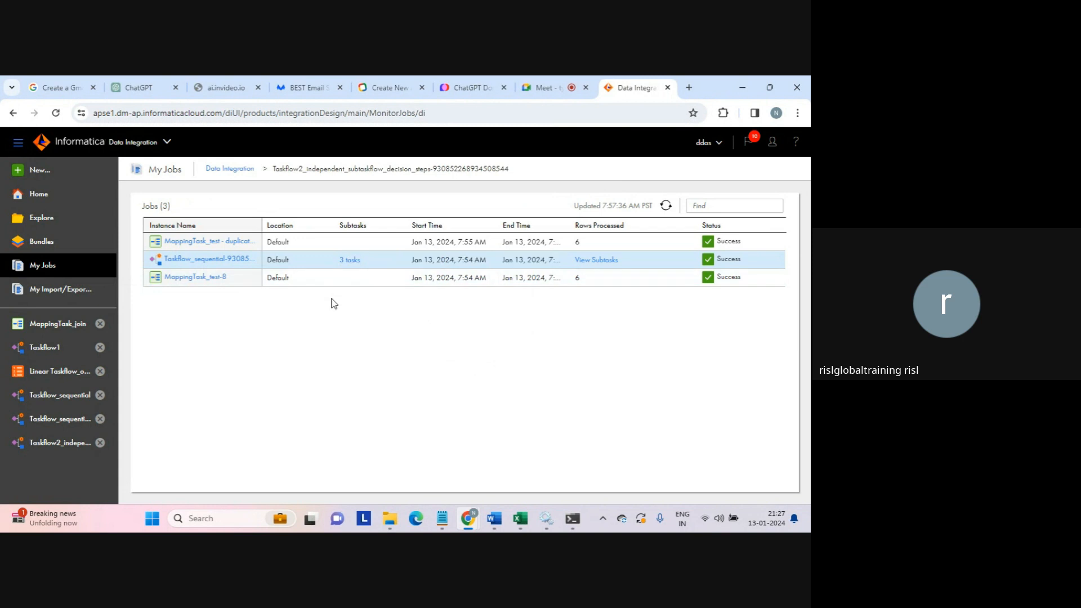
{"action": "left_click", "coordinate": [350, 264]}
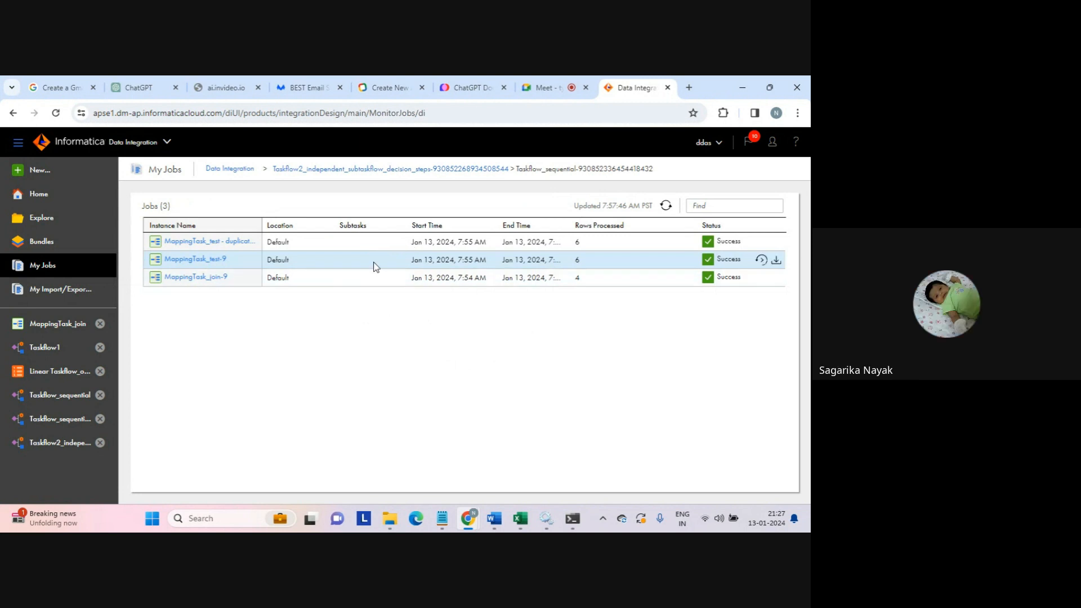
{"action": "left_click", "coordinate": [239, 170]}
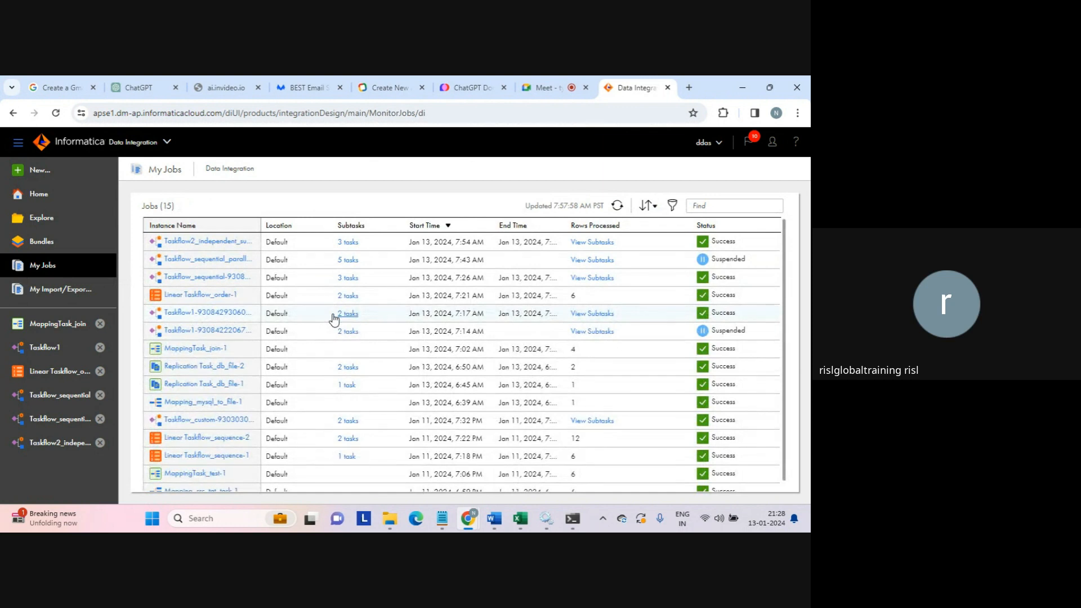
- Open the Taskflow2 run and check Start and Data Task 1 succeeded, Data Task 1 taking 00:00:14.000
{"action": "left_click", "coordinate": [207, 243]}
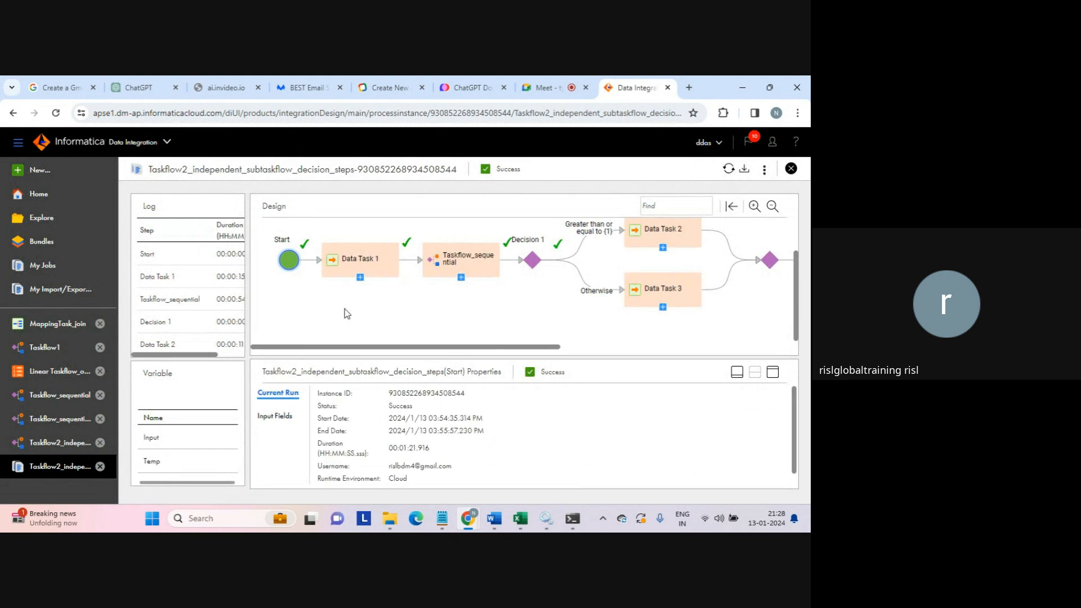
{"action": "left_click", "coordinate": [290, 260]}
{"action": "left_click_drag", "start_coordinate": [540, 373], "coordinate": [563, 374]}
{"action": "left_click", "coordinate": [362, 260]}
{"action": "left_click_drag", "start_coordinate": [381, 372], "coordinate": [409, 375]}
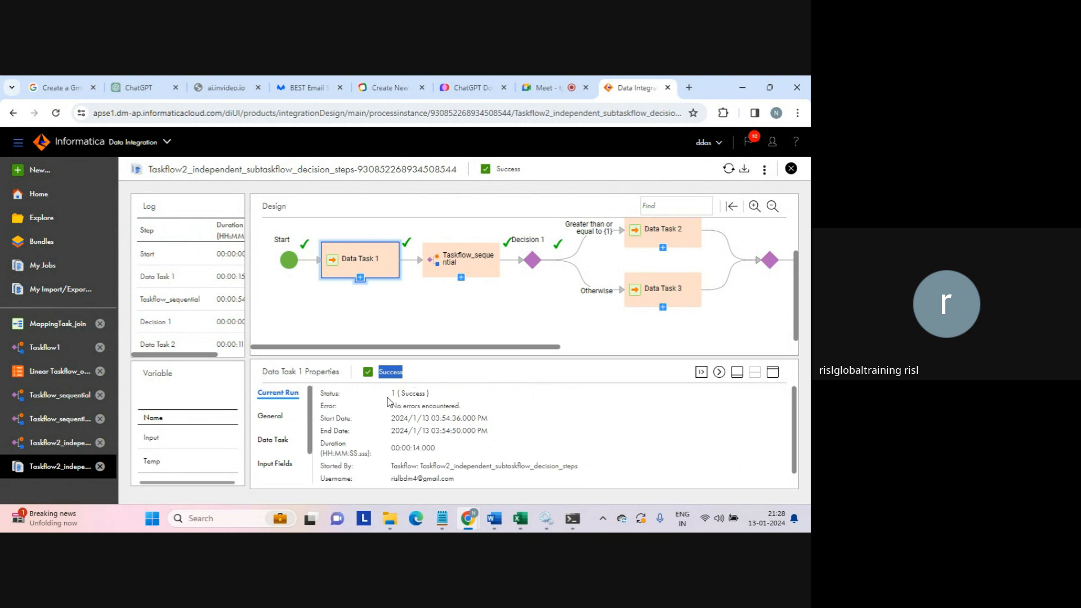
{"action": "left_click", "coordinate": [395, 397]}
{"action": "left_click_drag", "start_coordinate": [396, 397], "coordinate": [486, 421]}
{"action": "left_click", "coordinate": [469, 460]}
{"action": "left_click_drag", "start_coordinate": [320, 454], "coordinate": [488, 454]}
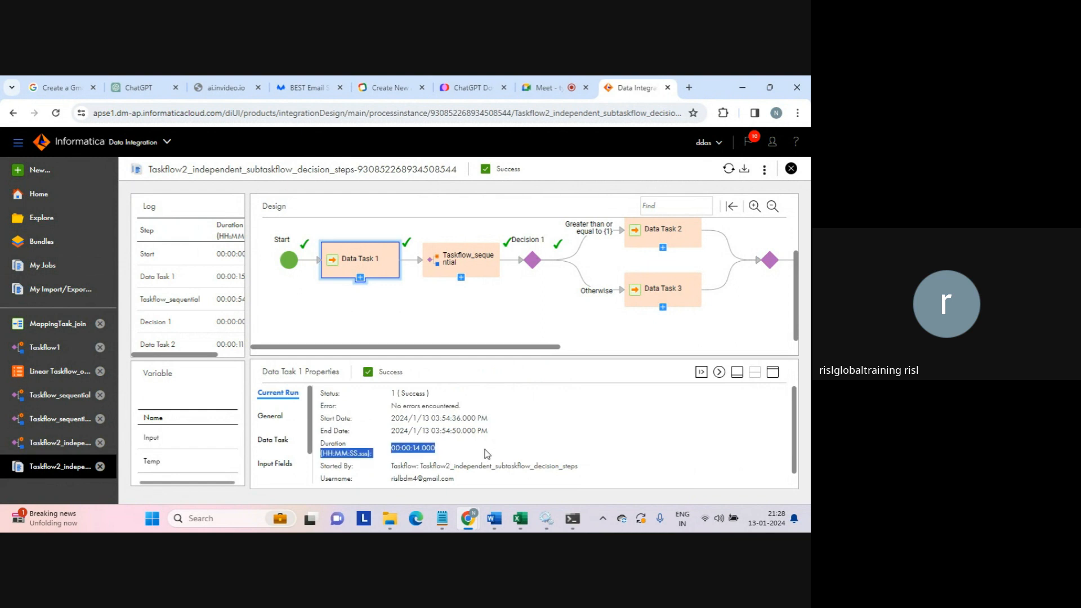
{"action": "left_click", "coordinate": [487, 454]}
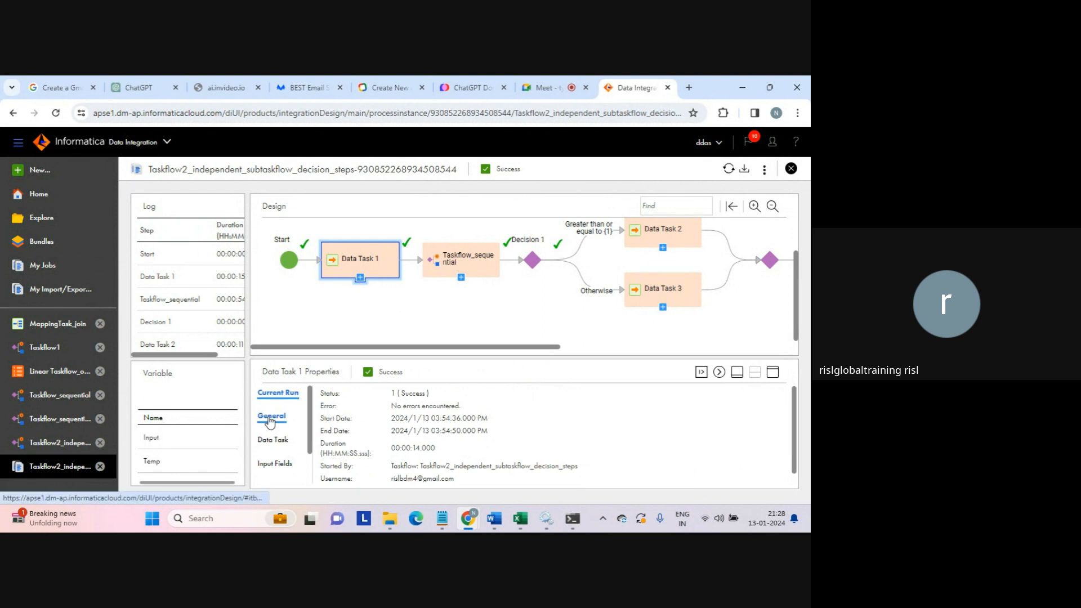
- Review Data Task 1's General, Data Task and Input Fields properties, then select Taskflow_sequential
{"action": "left_click", "coordinate": [270, 416]}
{"action": "left_click", "coordinate": [273, 440]}
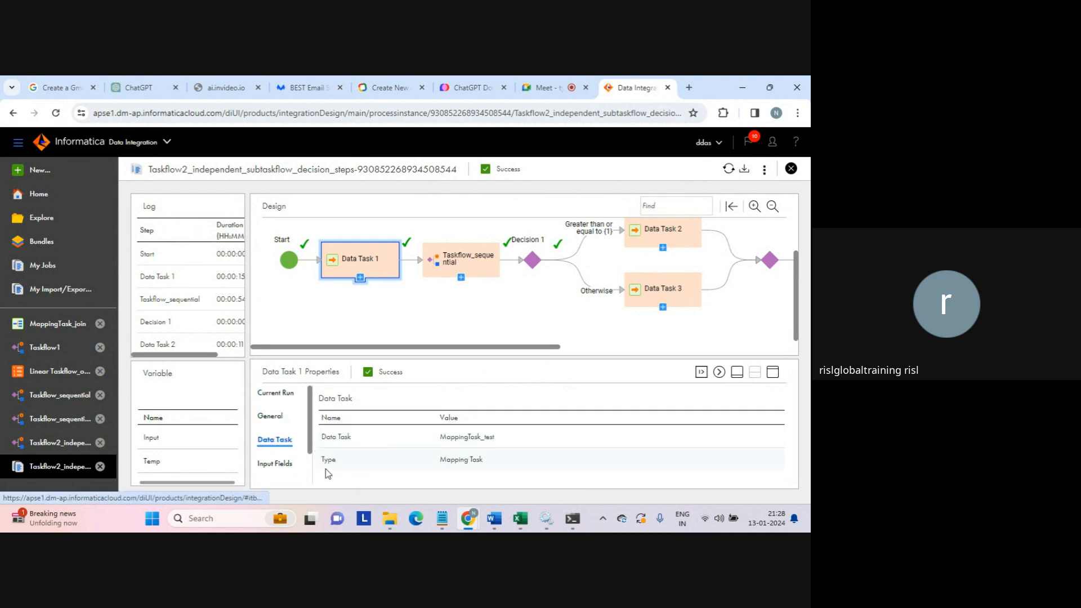
{"action": "left_click", "coordinate": [275, 463]}
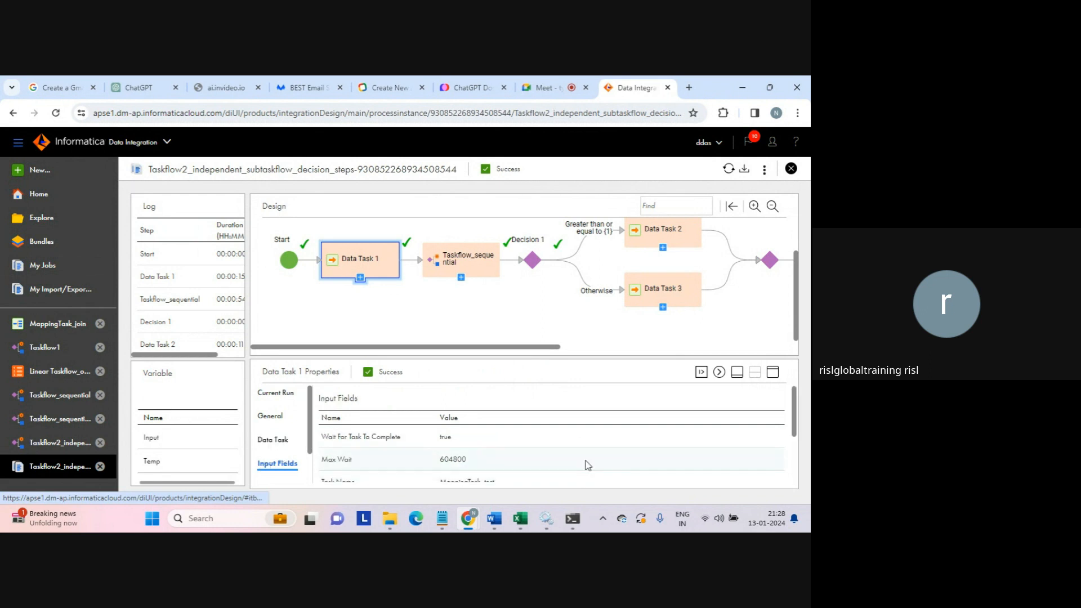
{"action": "left_click", "coordinate": [772, 371]}
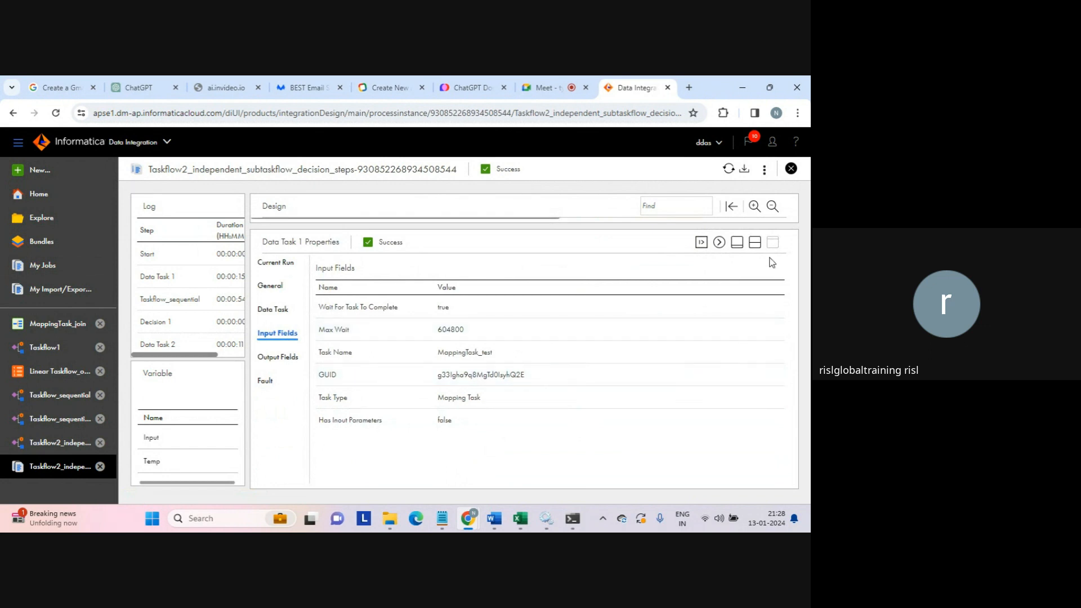
{"action": "left_click", "coordinate": [755, 242]}
{"action": "left_click", "coordinate": [446, 266]}
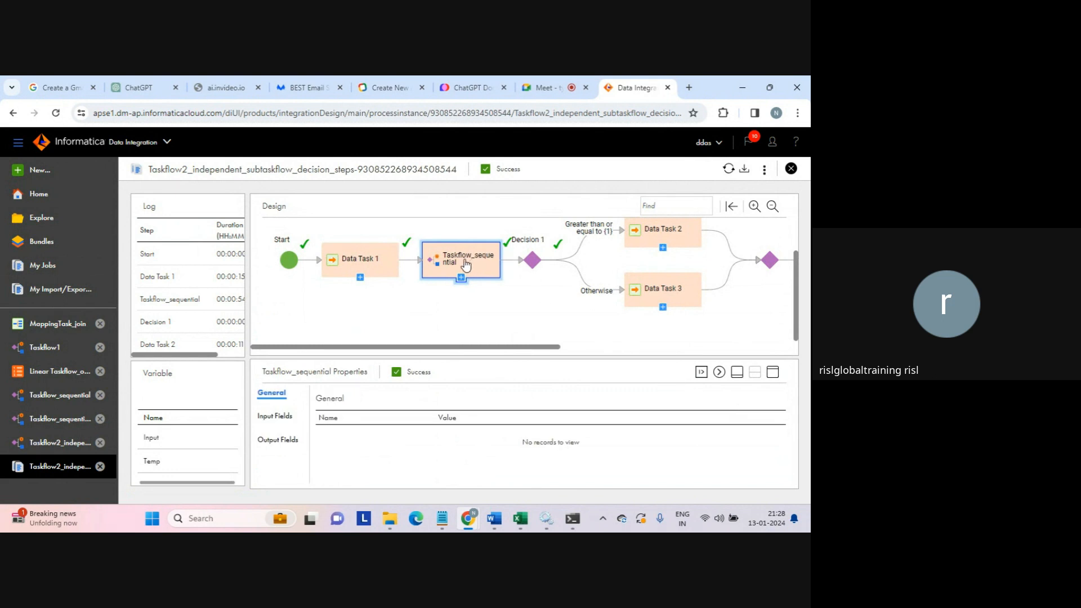
- Inspect Taskflow_sequential's input and output fields and Decision 1's Input and Temp variables
{"action": "left_click", "coordinate": [287, 415]}
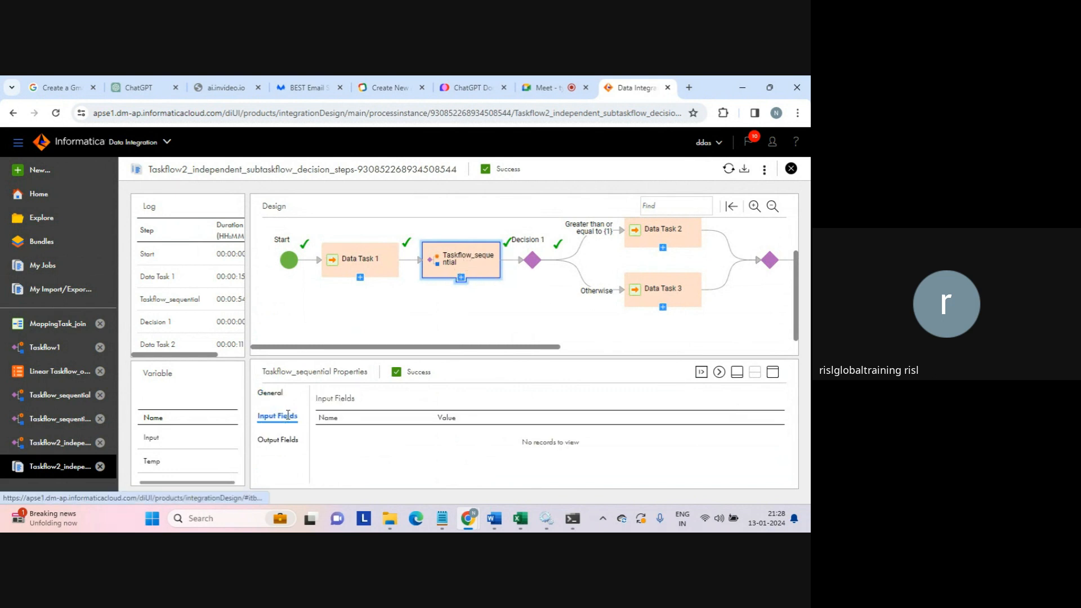
{"action": "left_click", "coordinate": [274, 441]}
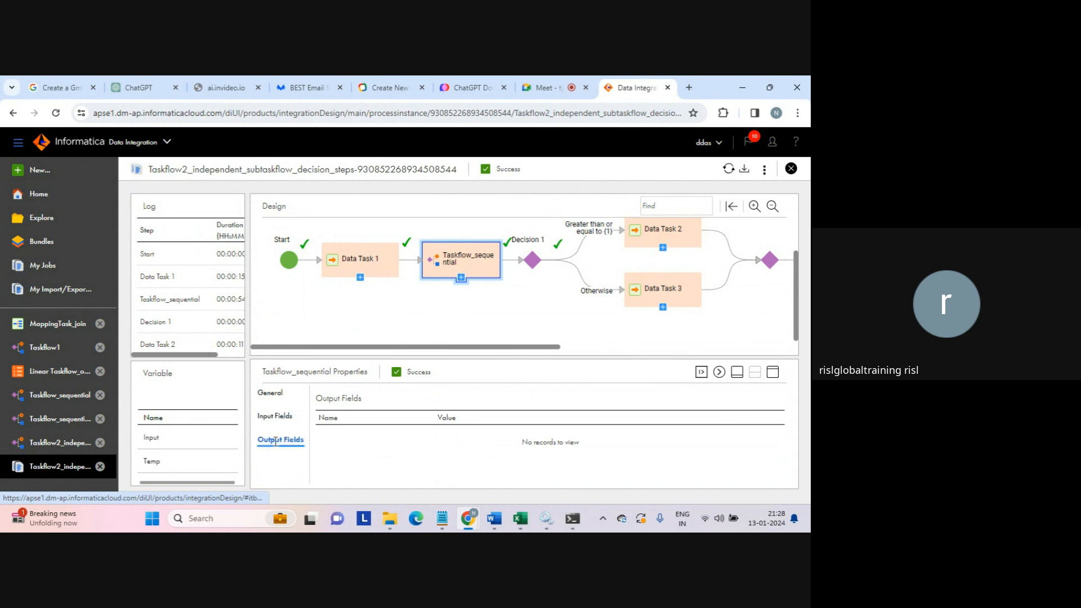
{"action": "left_click", "coordinate": [533, 261]}
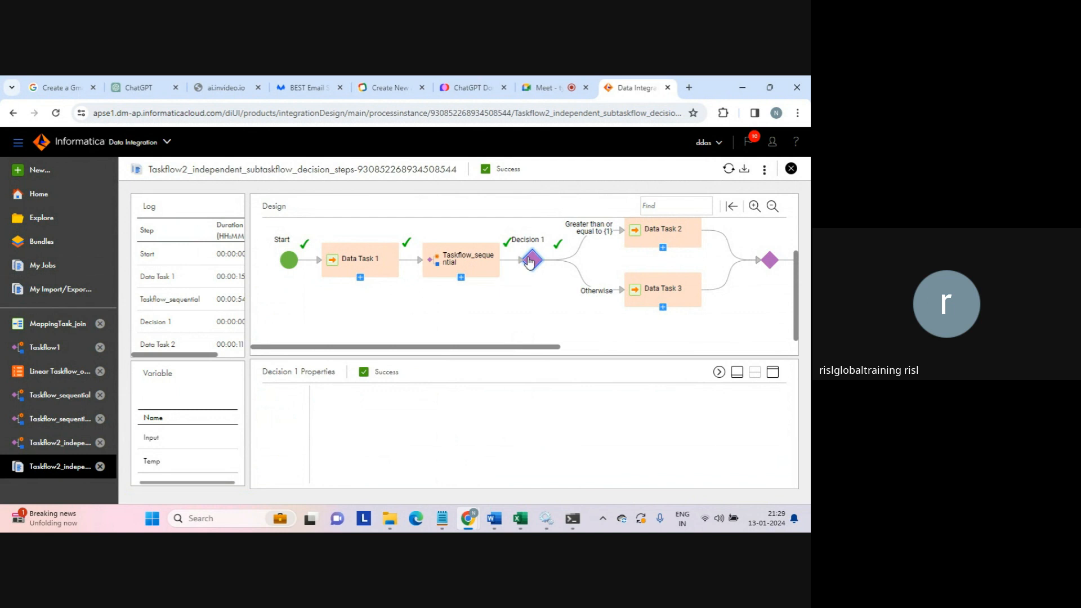
{"action": "left_click", "coordinate": [156, 441]}
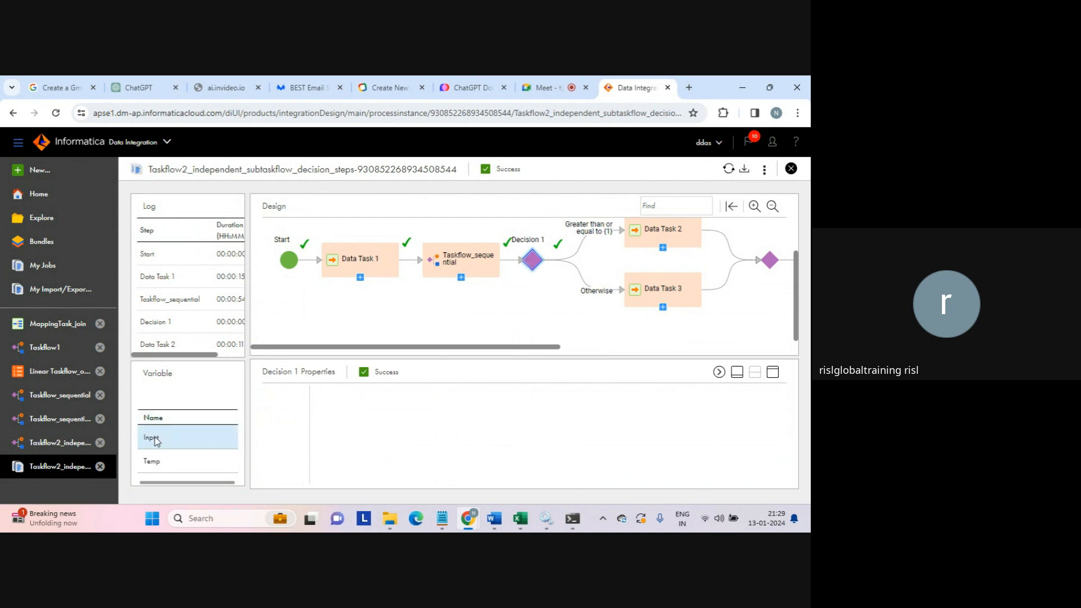
{"action": "left_click", "coordinate": [163, 464]}
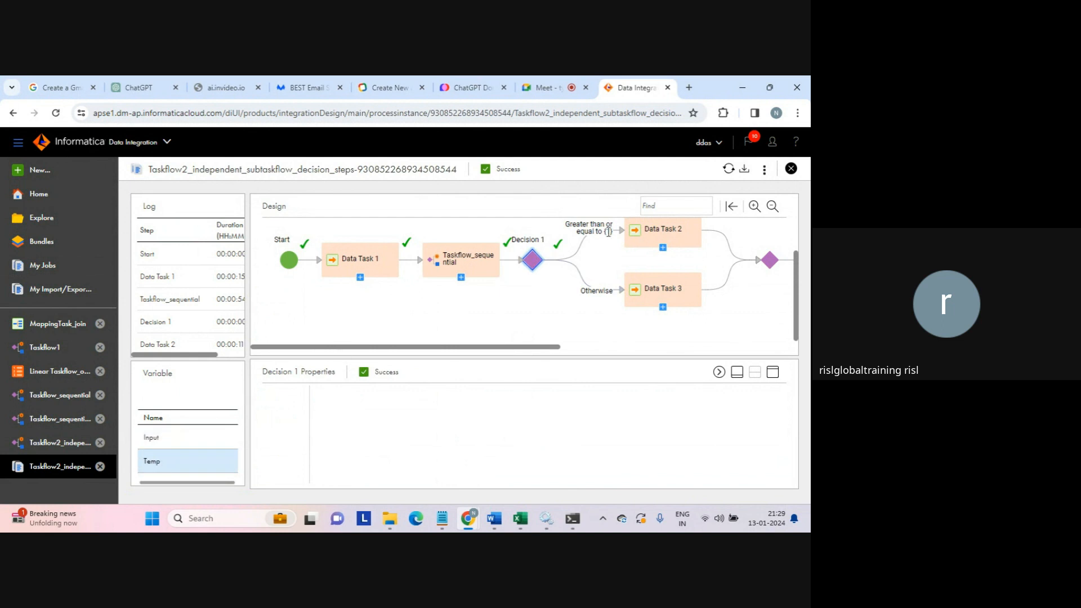
- Check Data Task 2 and the end of task flow step, collapse properties, and open the run's more-options menu
{"action": "left_click", "coordinate": [638, 233]}
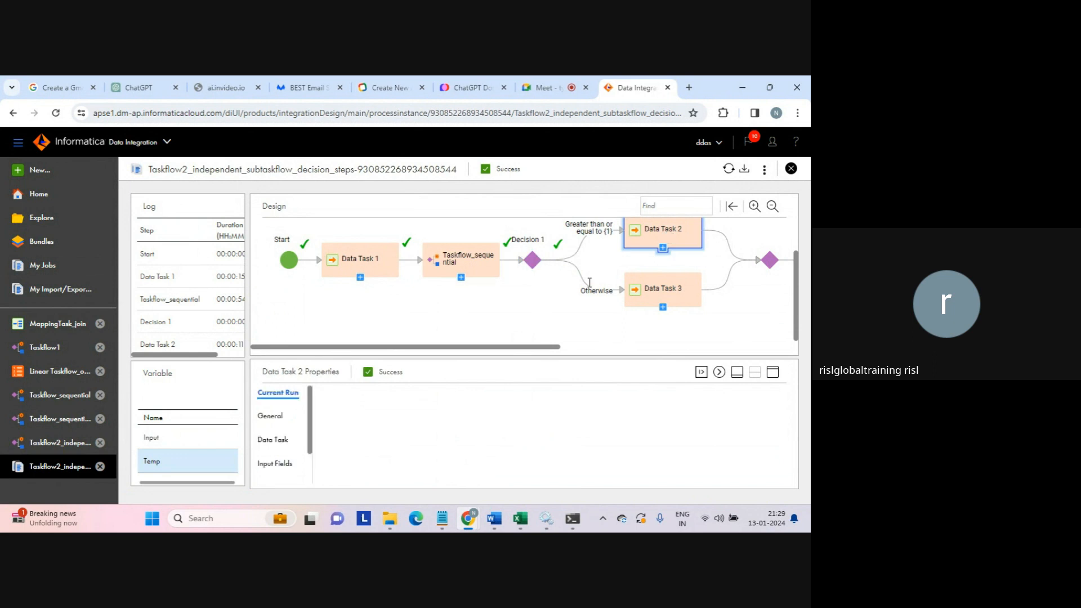
{"action": "left_click_drag", "start_coordinate": [550, 348], "coordinate": [614, 359]}
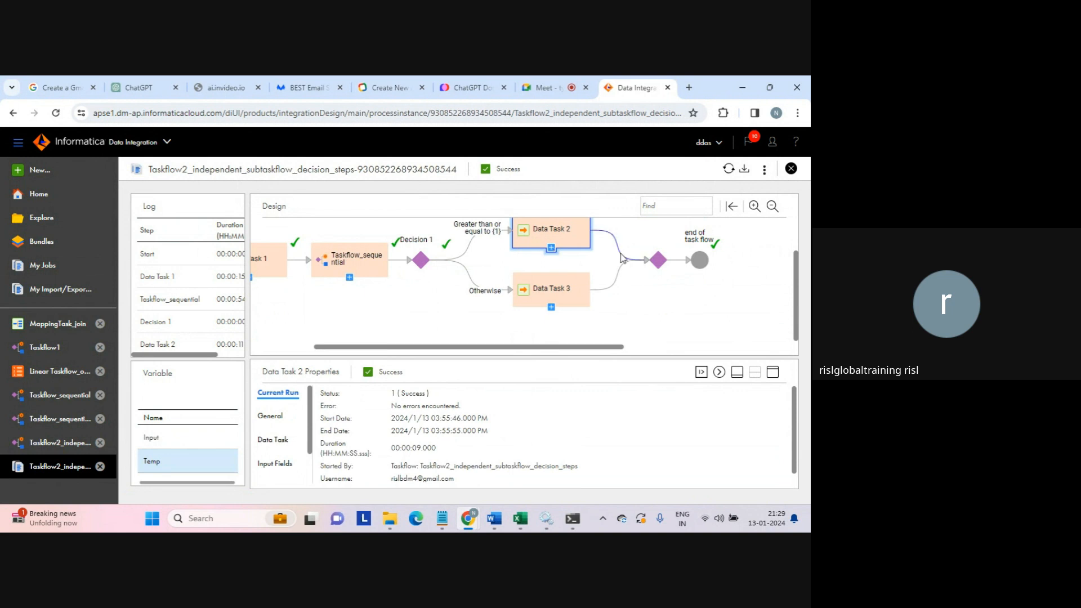
{"action": "left_click", "coordinate": [700, 261]}
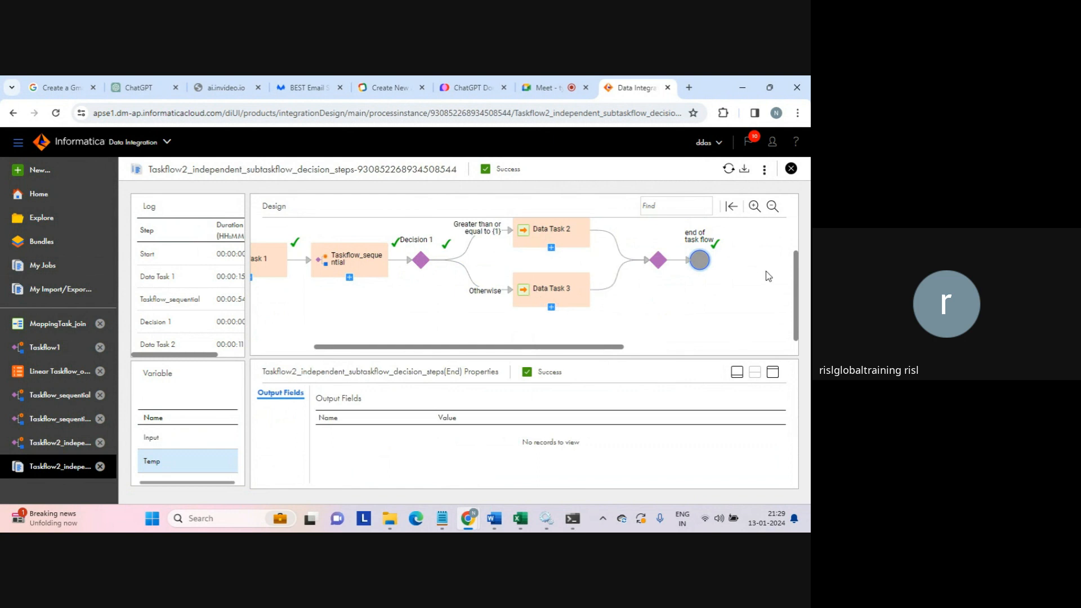
{"action": "left_click", "coordinate": [739, 373]}
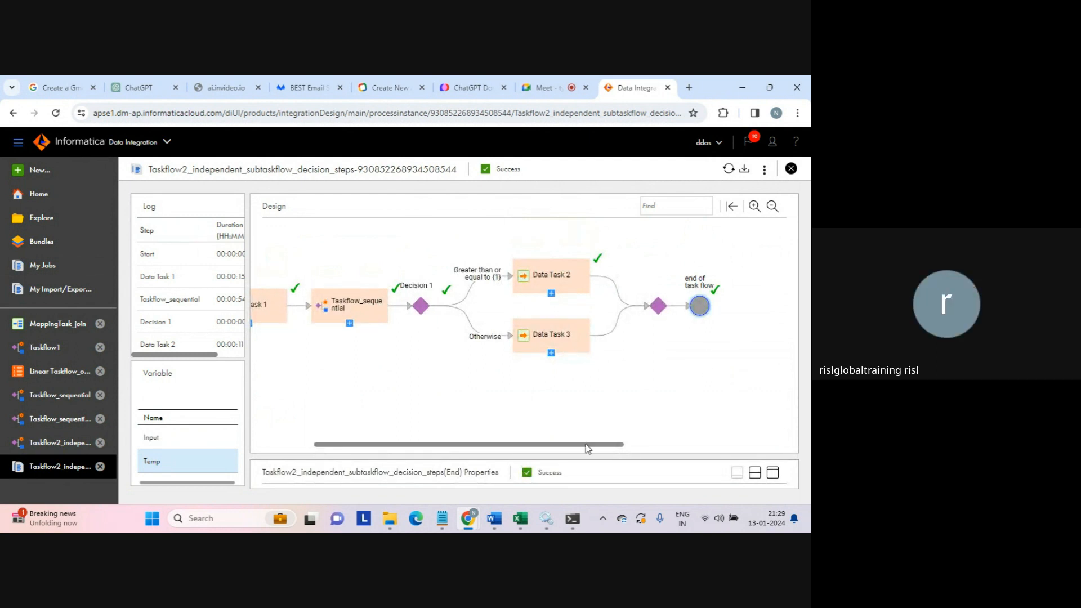
{"action": "left_click_drag", "start_coordinate": [587, 448], "coordinate": [525, 449]}
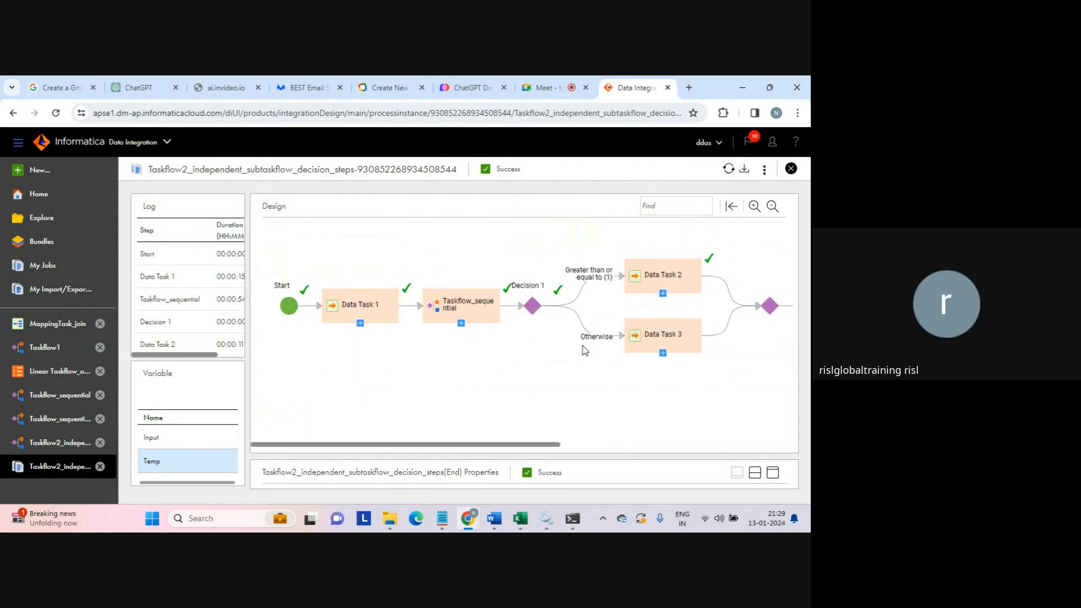
{"action": "left_click", "coordinate": [747, 363]}
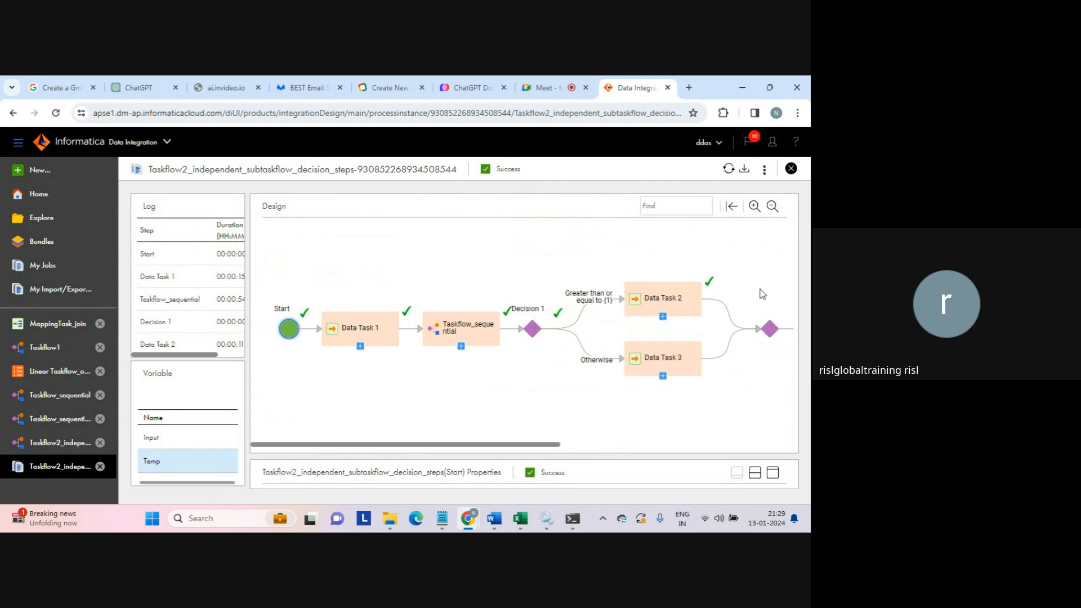
{"action": "left_click", "coordinate": [764, 171]}
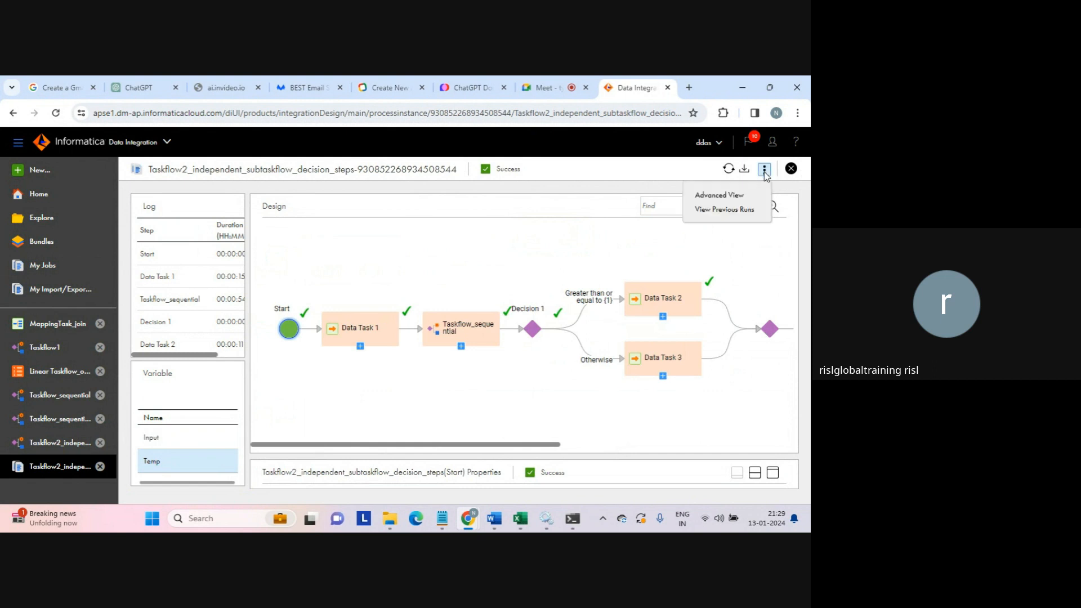
- Open the run in Advanced View and highlight 'activevos' in the page address
{"action": "left_click", "coordinate": [720, 195]}
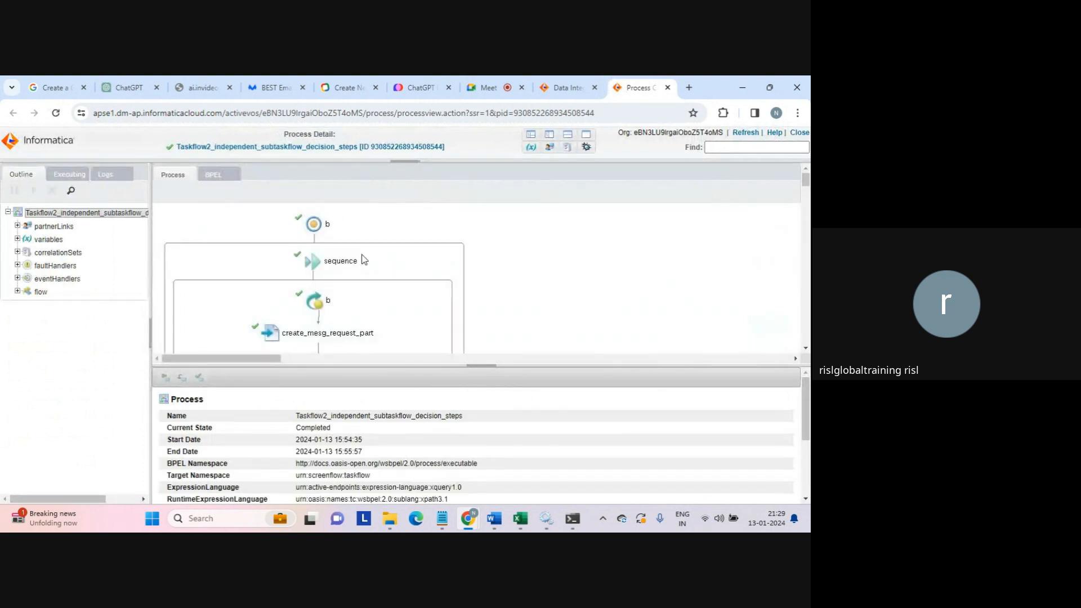
{"action": "double_click", "coordinate": [231, 114]}
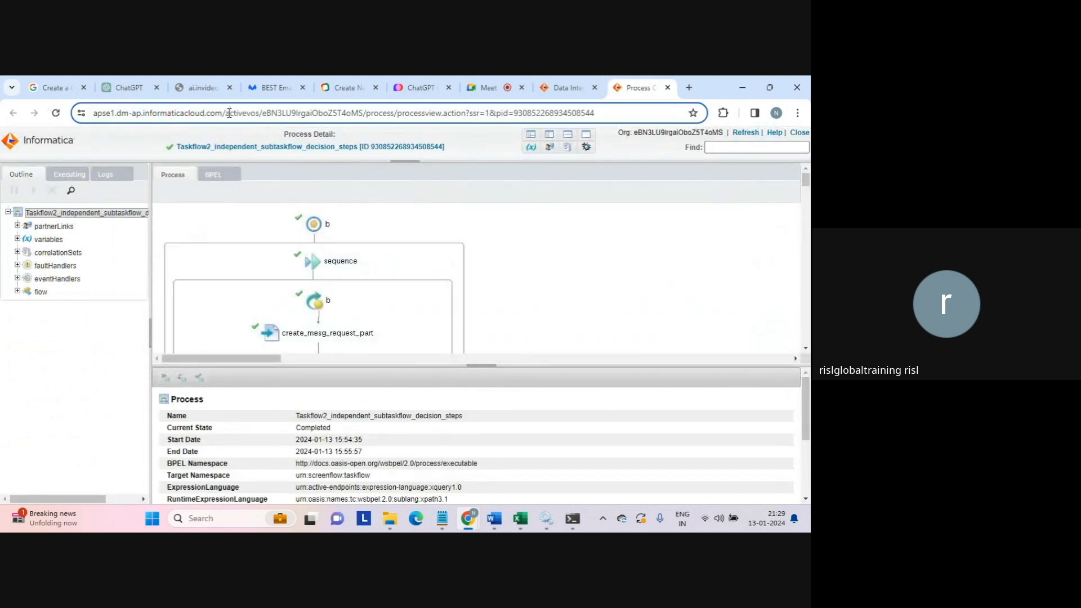
{"action": "left_click", "coordinate": [256, 116]}
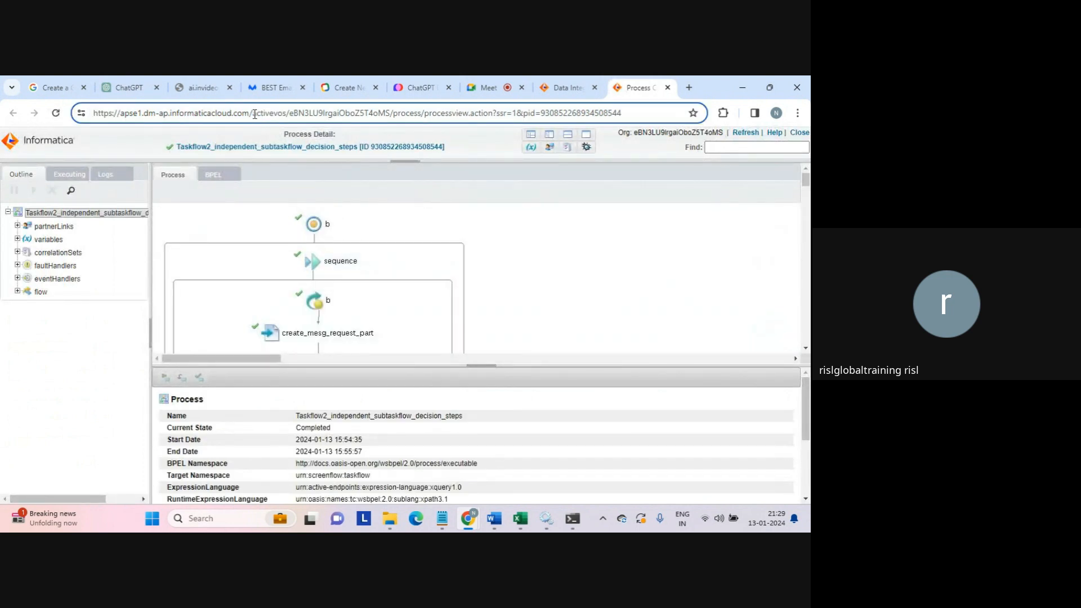
{"action": "left_click_drag", "start_coordinate": [254, 114], "coordinate": [288, 114]}
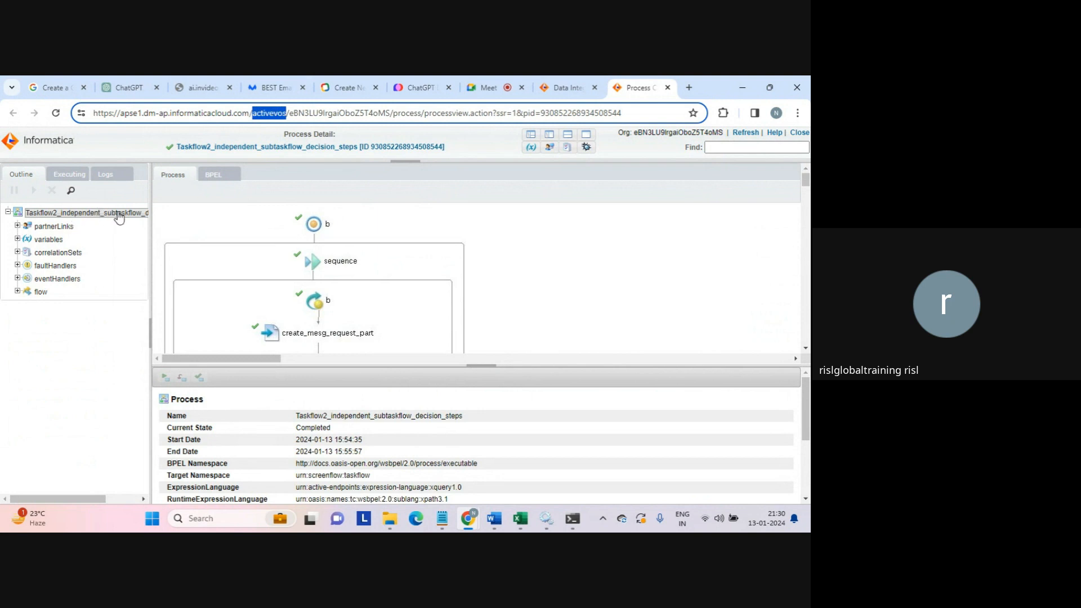
- Expand the process variables, inspect the input variable's data, then view the output variable in an enlarged details pane
{"action": "left_click", "coordinate": [17, 239]}
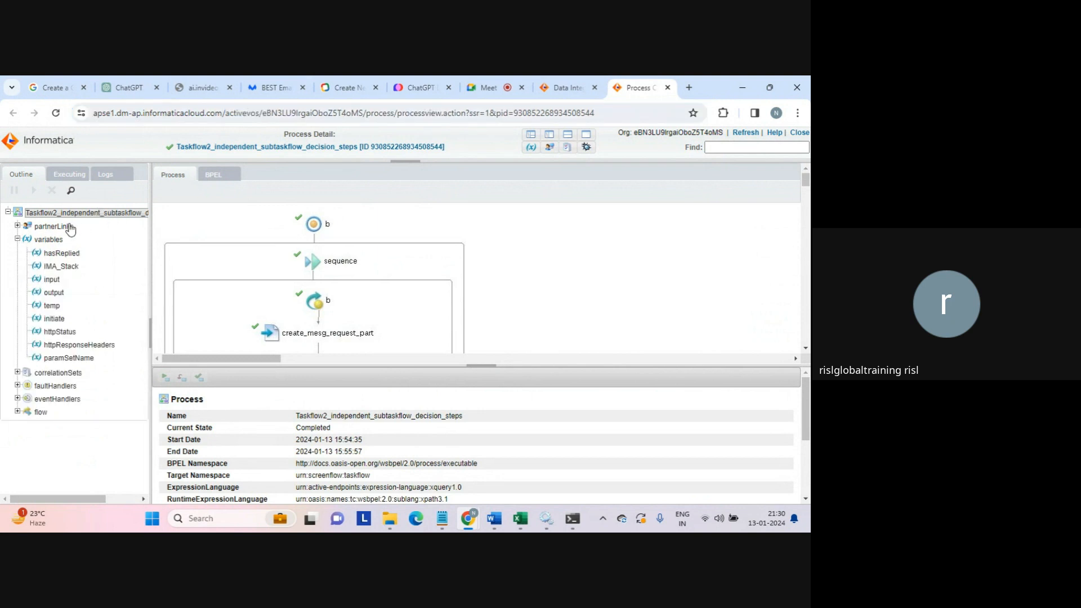
{"action": "left_click", "coordinate": [51, 280]}
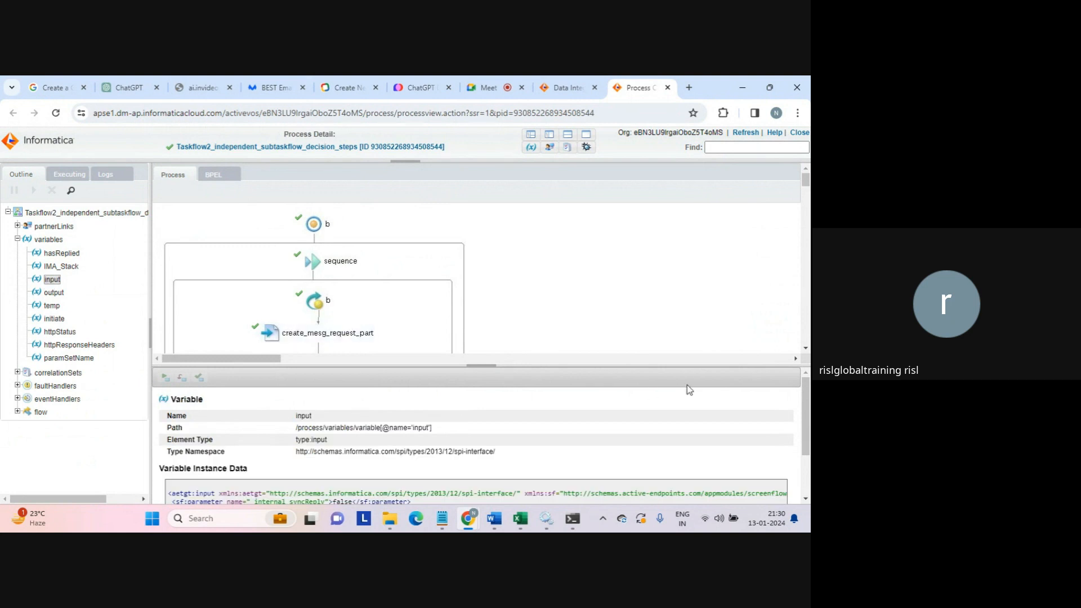
{"action": "left_click_drag", "start_coordinate": [806, 410], "coordinate": [805, 448]}
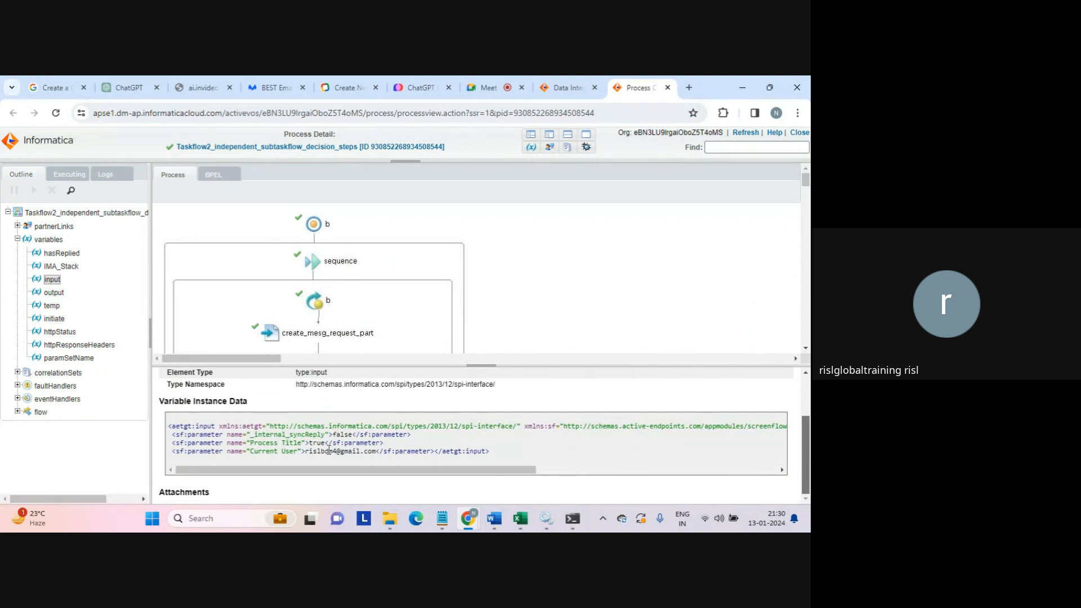
{"action": "left_click_drag", "start_coordinate": [305, 451], "coordinate": [375, 451]}
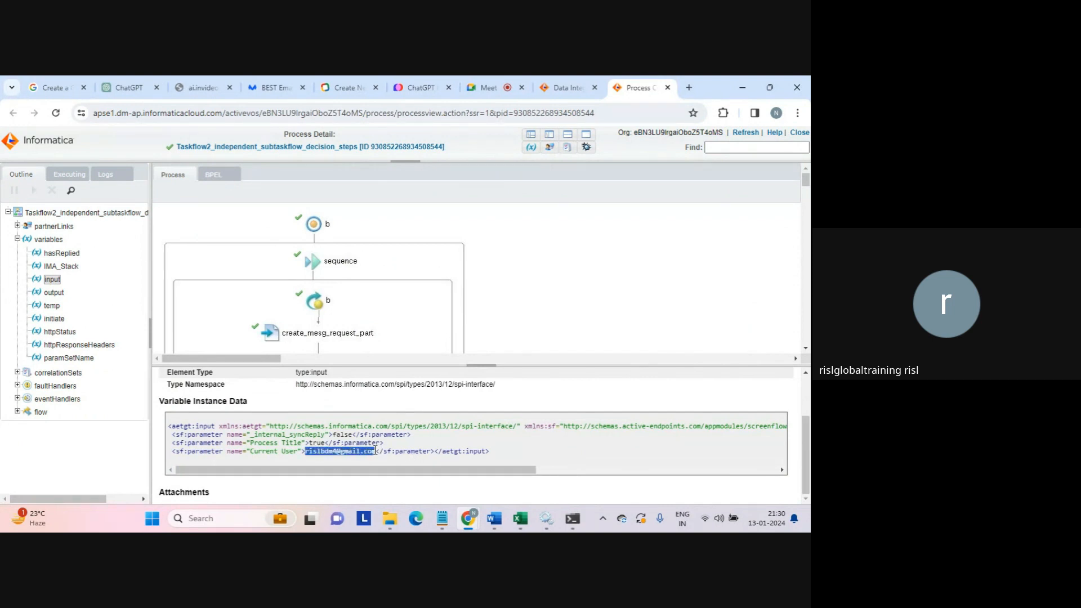
{"action": "left_click_drag", "start_coordinate": [375, 451], "coordinate": [304, 454]}
{"action": "left_click", "coordinate": [54, 293]}
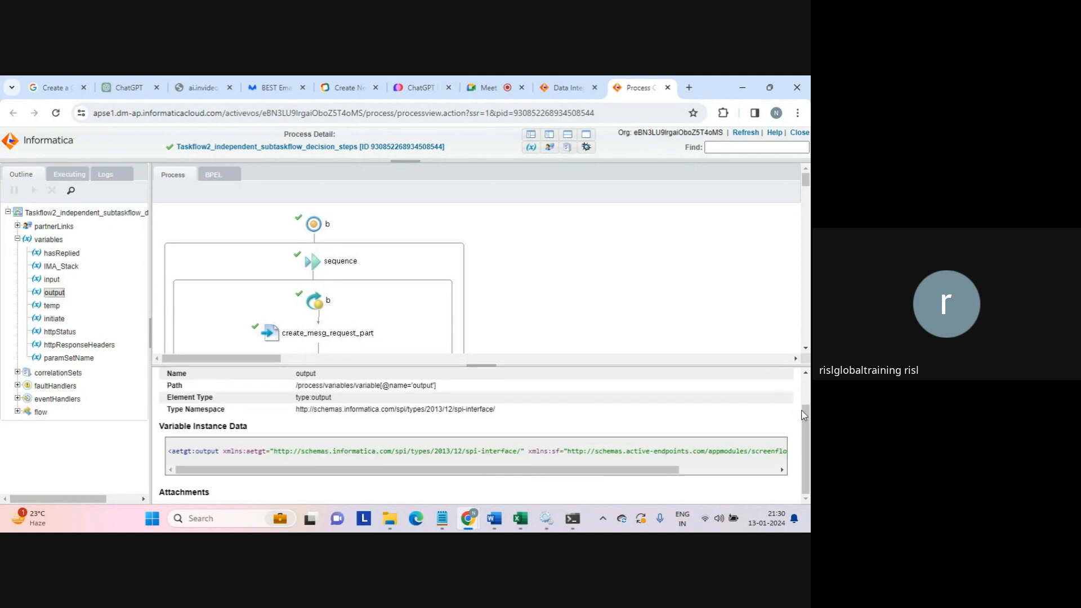
{"action": "left_click_drag", "start_coordinate": [805, 465], "coordinate": [800, 471]}
{"action": "left_click_drag", "start_coordinate": [554, 366], "coordinate": [553, 258]}
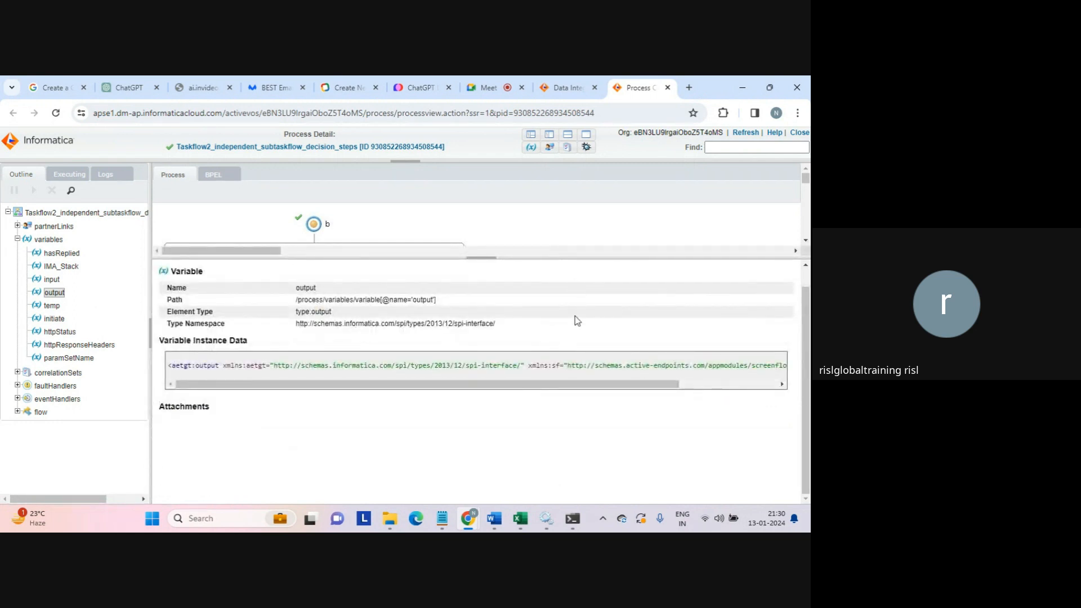
{"action": "left_click_drag", "start_coordinate": [515, 385], "coordinate": [452, 396]}
- Enlarge the diagram, collapse variables, expand the fault handlers and inspect the sequence step
{"action": "left_click_drag", "start_coordinate": [501, 257], "coordinate": [539, 360]}
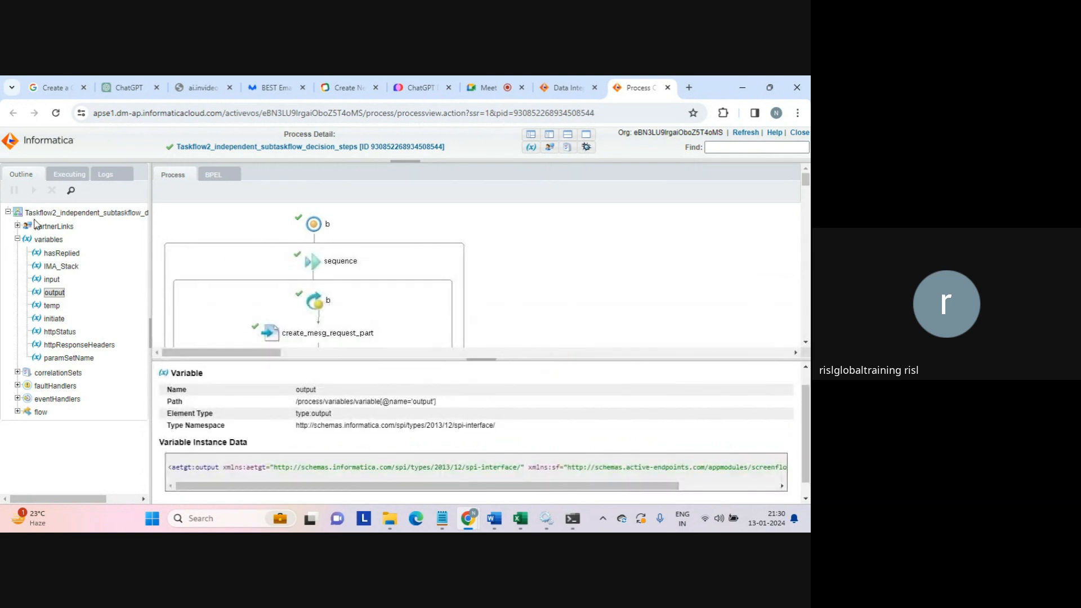
{"action": "left_click", "coordinate": [17, 240]}
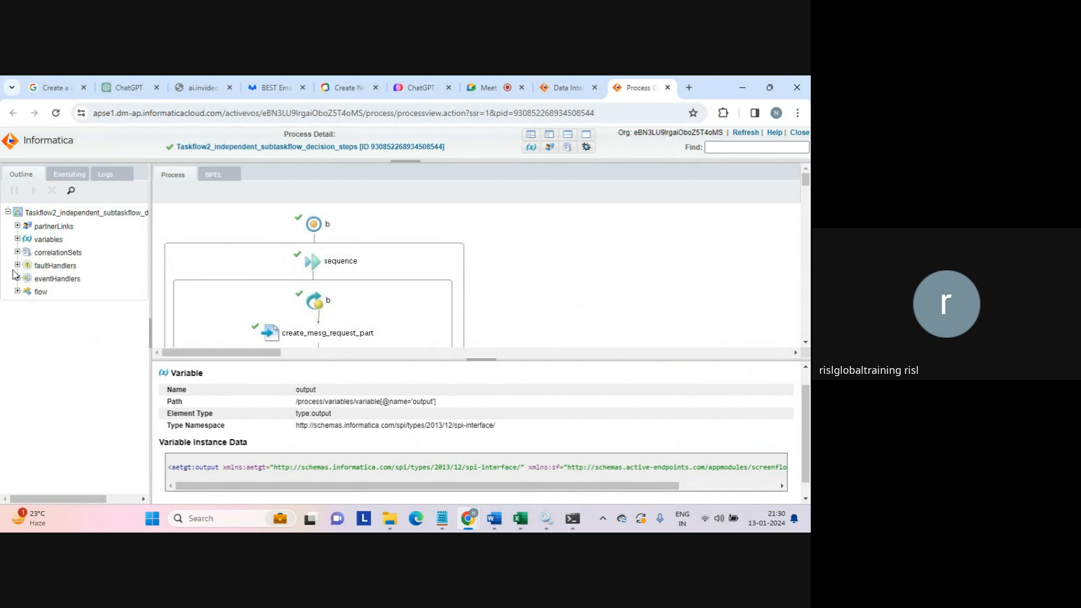
{"action": "left_click", "coordinate": [17, 266]}
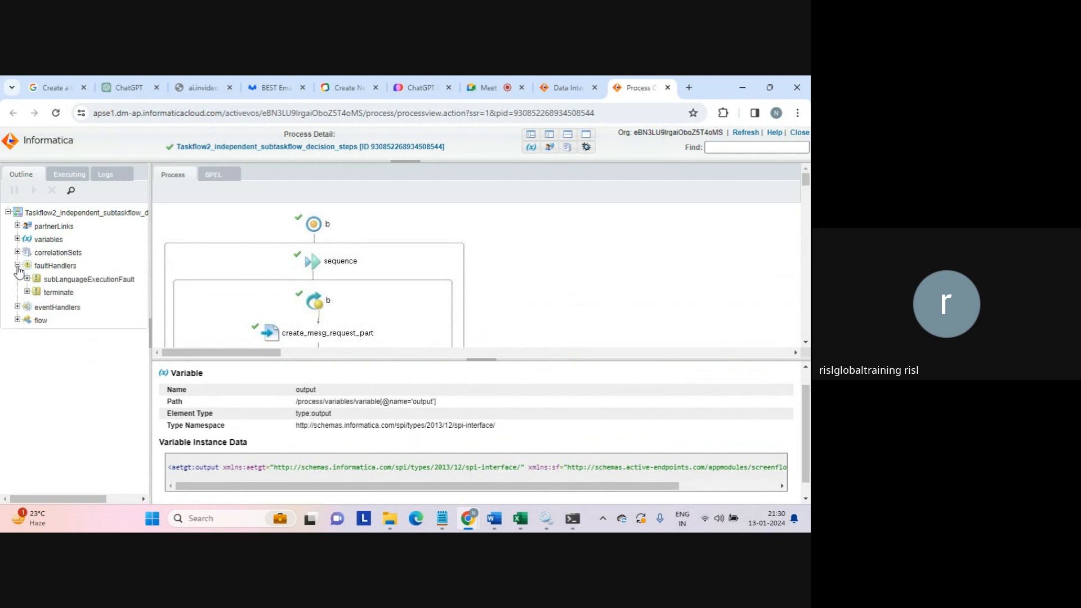
{"action": "left_click", "coordinate": [313, 262]}
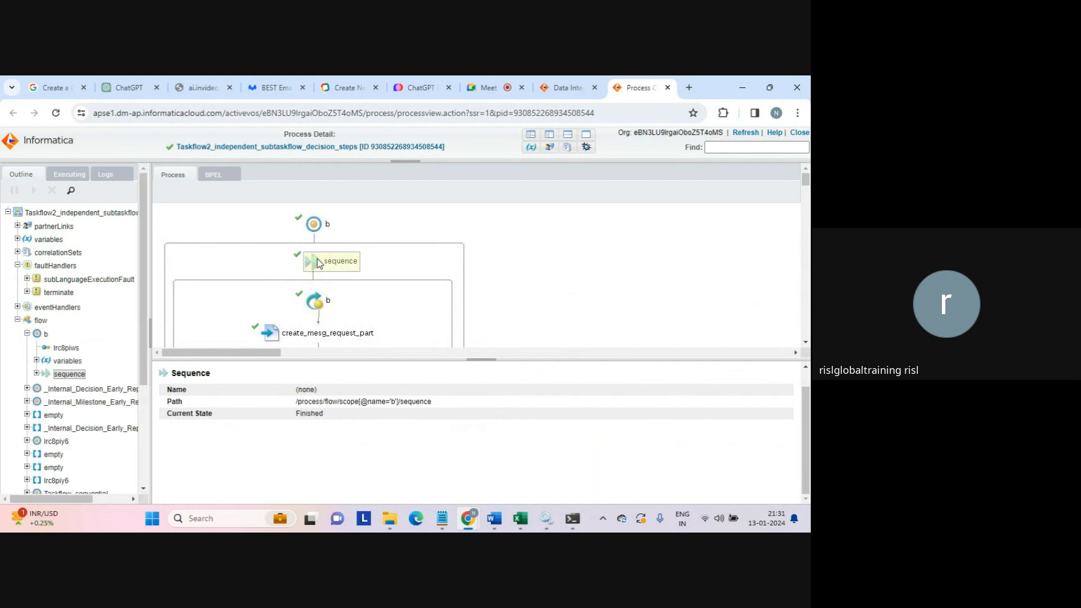
- Expand scope b's variables (count 1) and its sequence steps, peeking into init_input_param and step b
{"action": "left_click", "coordinate": [36, 361]}
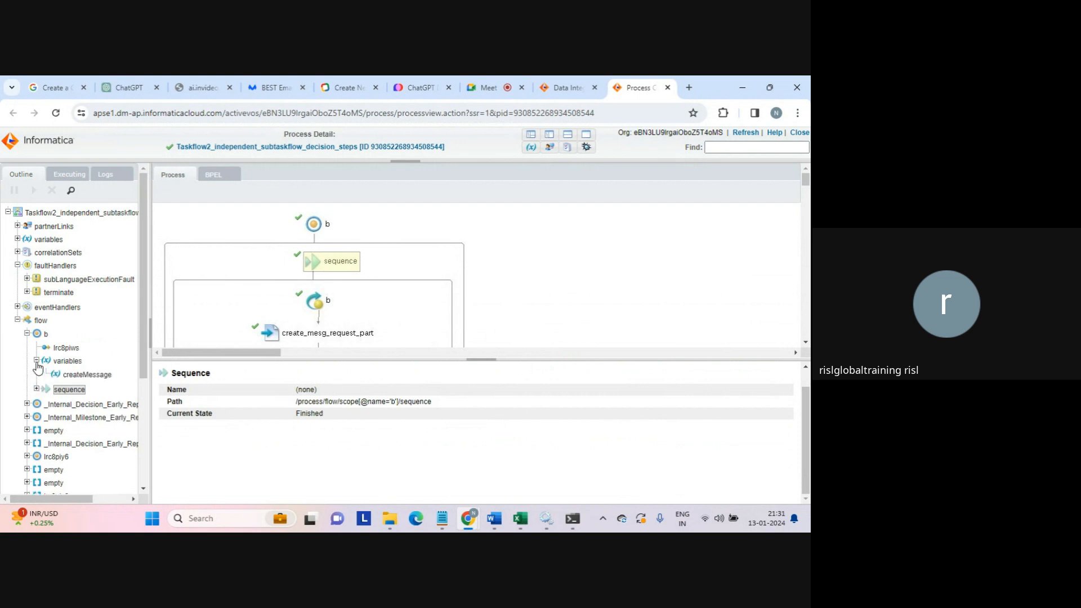
{"action": "left_click", "coordinate": [68, 362]}
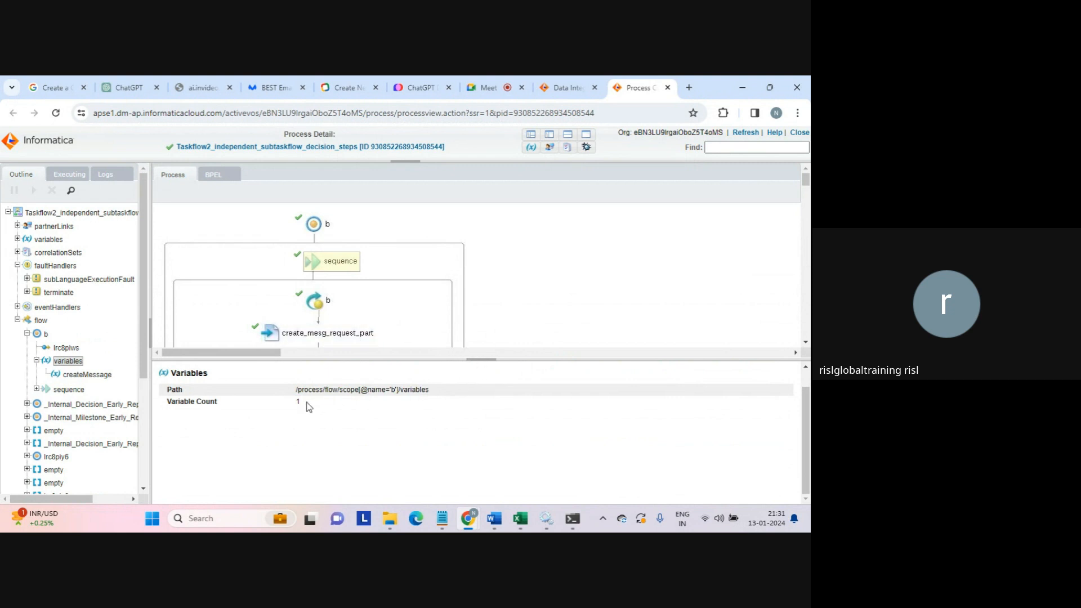
{"action": "left_click", "coordinate": [37, 391]}
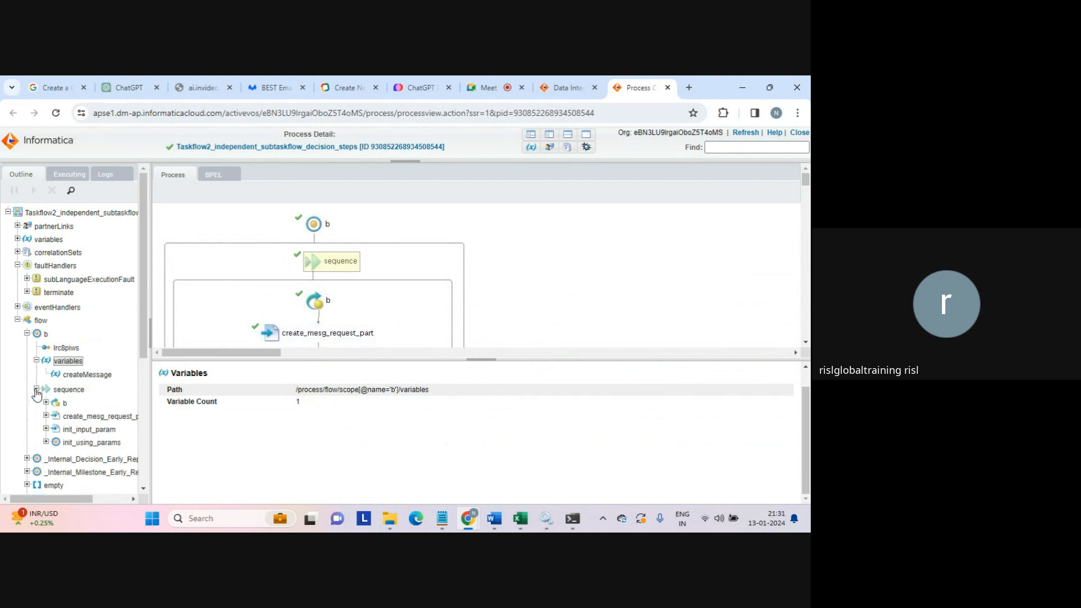
{"action": "left_click", "coordinate": [46, 429]}
{"action": "left_click", "coordinate": [46, 429]}
{"action": "left_click", "coordinate": [46, 403]}
{"action": "left_click", "coordinate": [46, 403]}
{"action": "left_click_drag", "start_coordinate": [142, 342], "coordinate": [145, 485]}
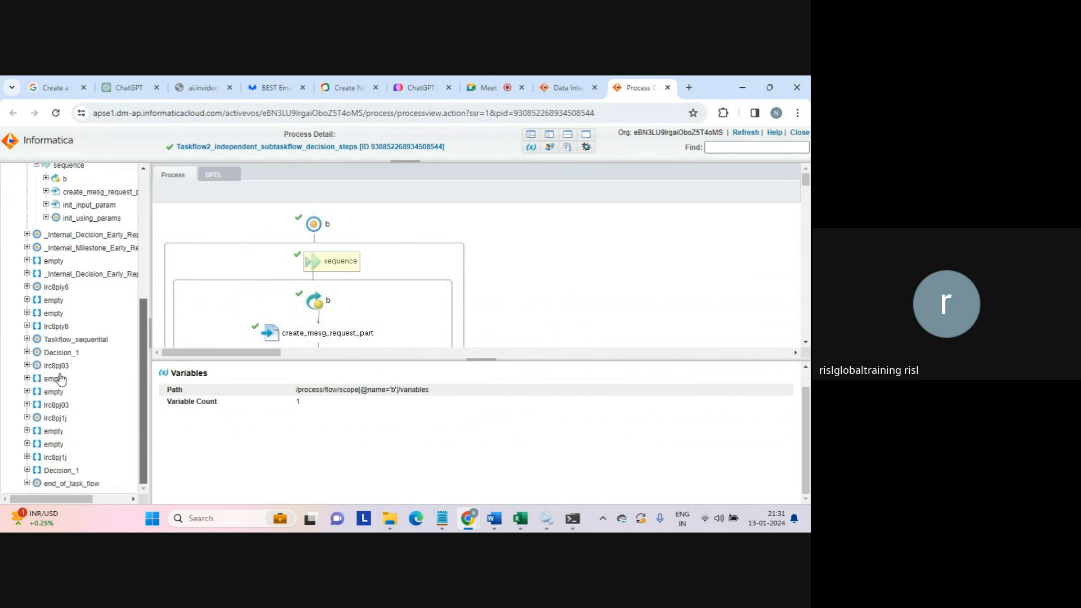
- Expand Decision_1 and its variables, and confirm its Empty step is Finished
{"action": "left_click", "coordinate": [27, 353]}
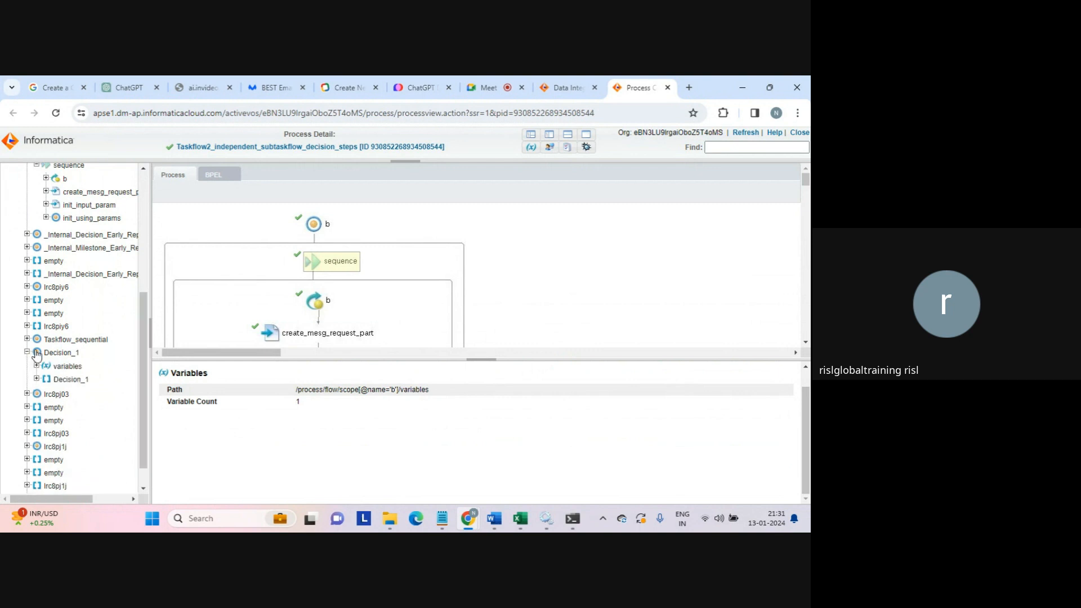
{"action": "left_click", "coordinate": [37, 365]}
{"action": "left_click", "coordinate": [66, 366]}
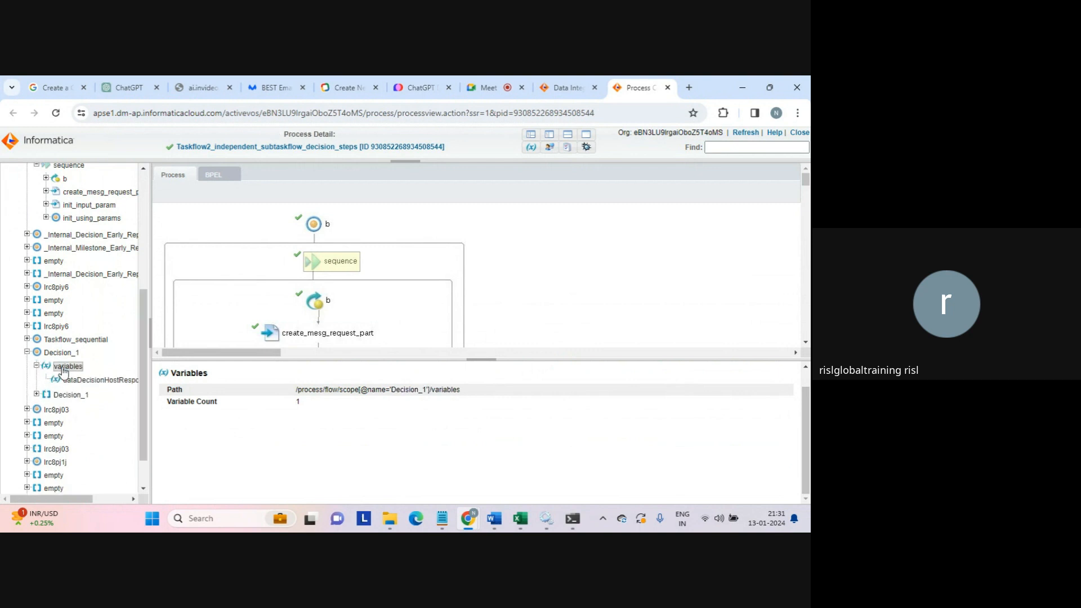
{"action": "left_click", "coordinate": [46, 395]}
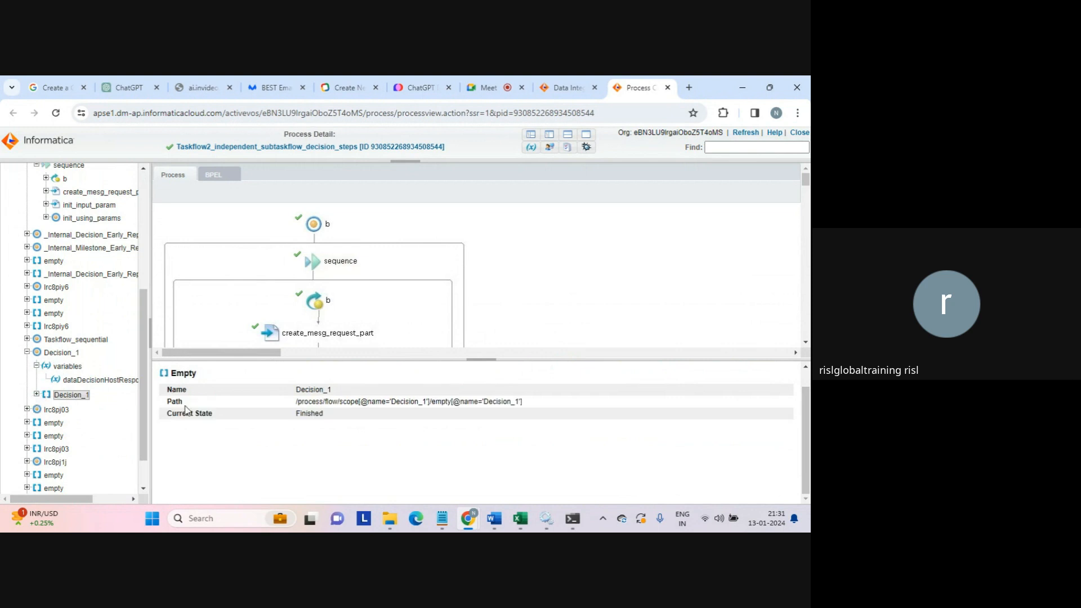
{"action": "left_click_drag", "start_coordinate": [297, 413], "coordinate": [349, 423]}
{"action": "left_click", "coordinate": [350, 418]}
- Review Decision_1's variable count of 1 and scope path, then show Taskflow_sequential's scope details
{"action": "left_click", "coordinate": [61, 369]}
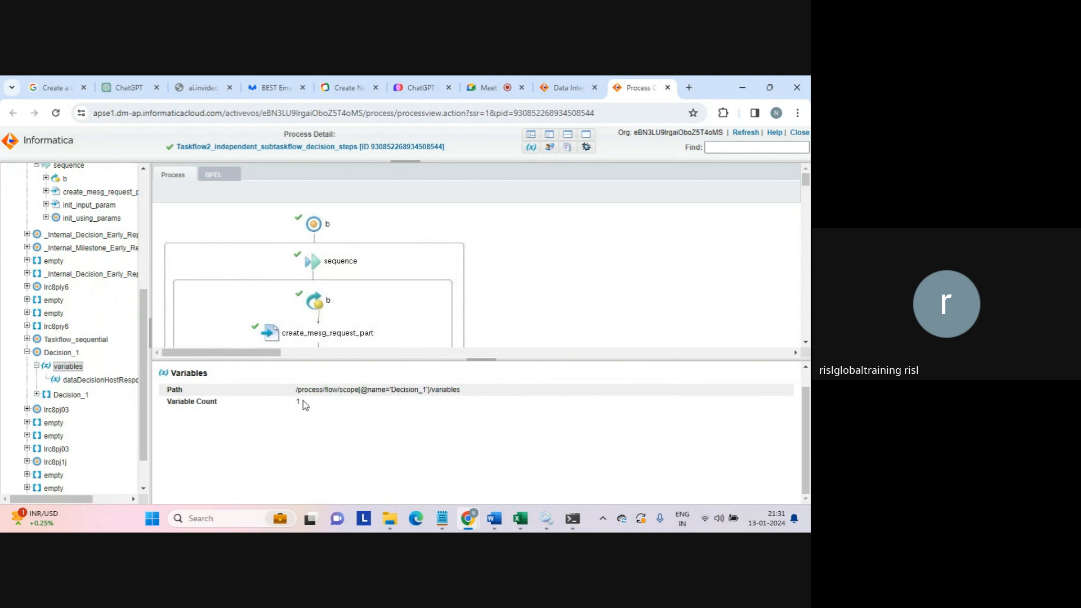
{"action": "left_click_drag", "start_coordinate": [299, 405], "coordinate": [287, 408]}
{"action": "left_click", "coordinate": [66, 353]}
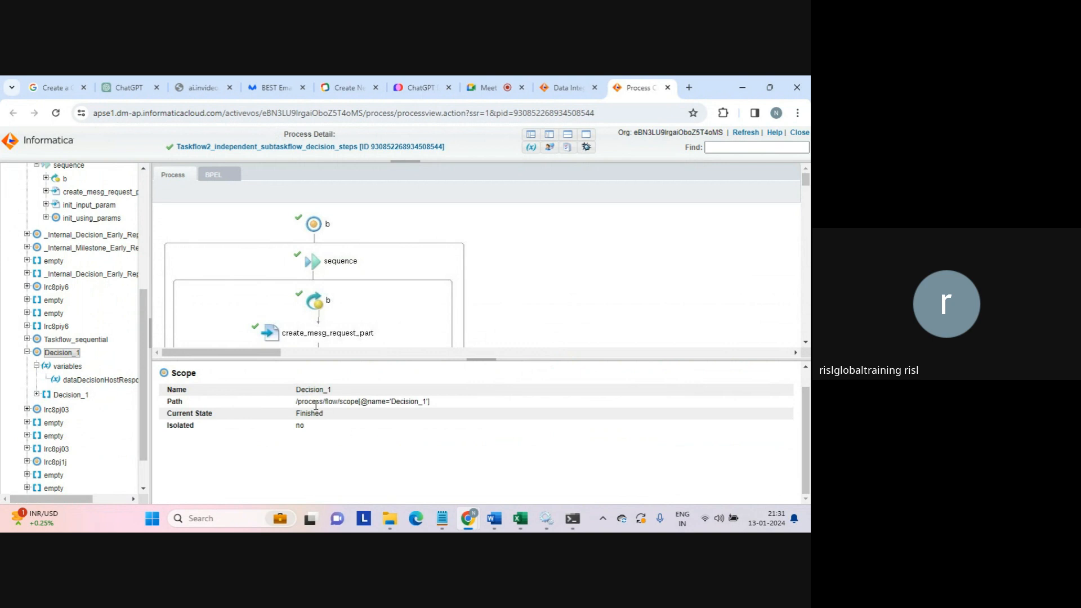
{"action": "left_click_drag", "start_coordinate": [389, 398], "coordinate": [430, 405]}
{"action": "left_click", "coordinate": [27, 339]}
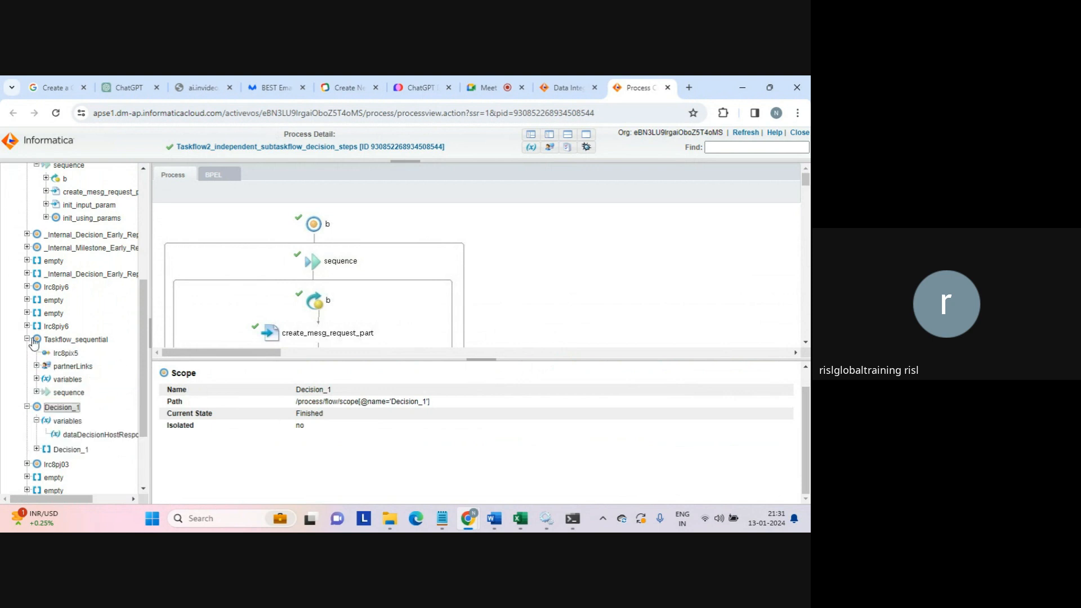
{"action": "left_click", "coordinate": [67, 341]}
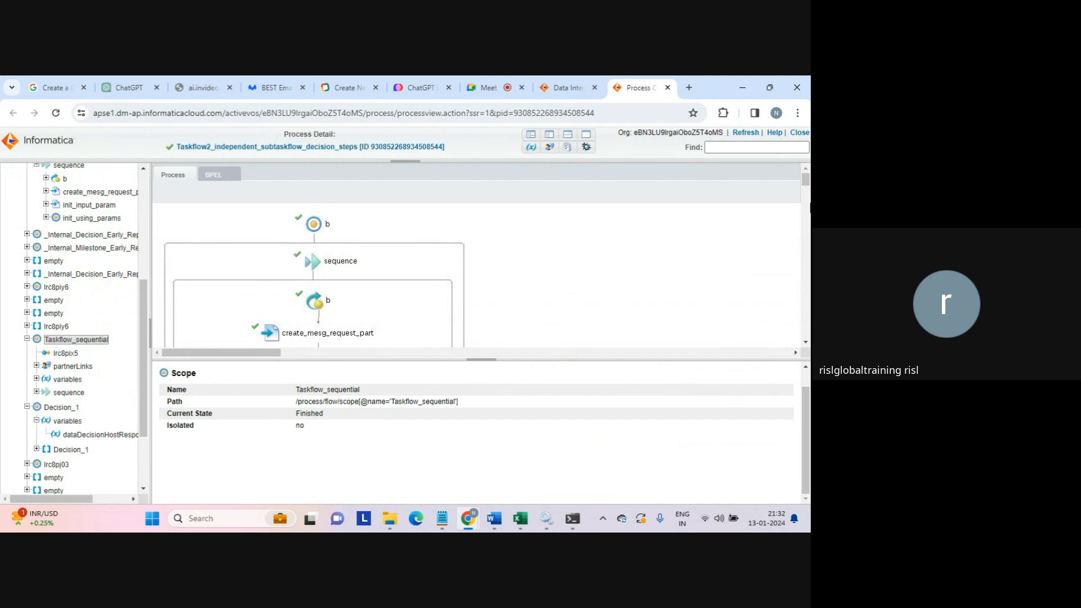
{"action": "scroll", "coordinate": [805, 189], "scroll_direction": "down", "scroll_amount": 3}
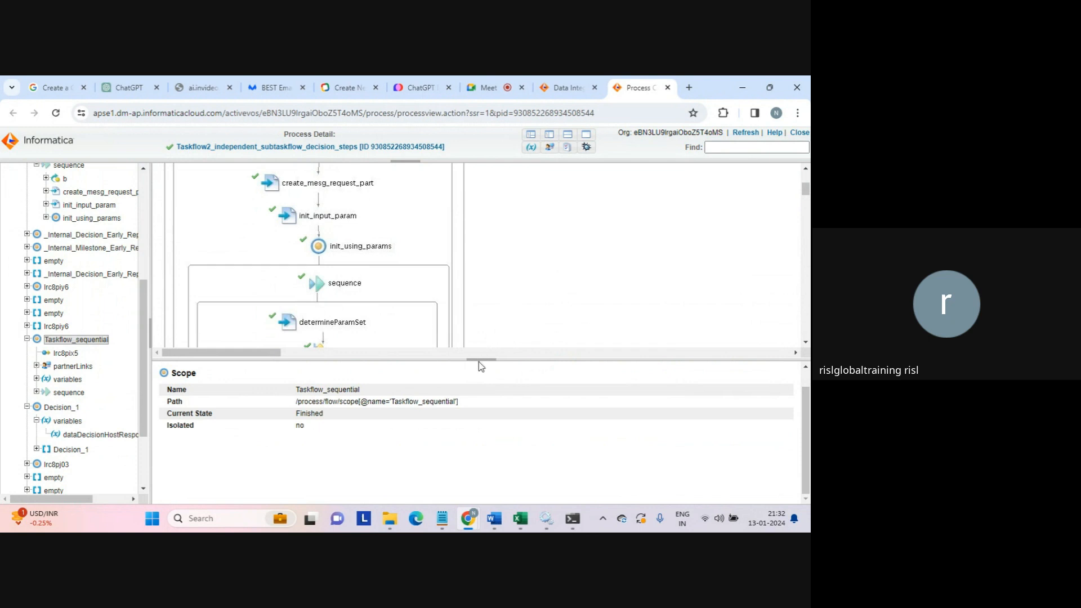
{"action": "left_click_drag", "start_coordinate": [480, 363], "coordinate": [508, 445]}
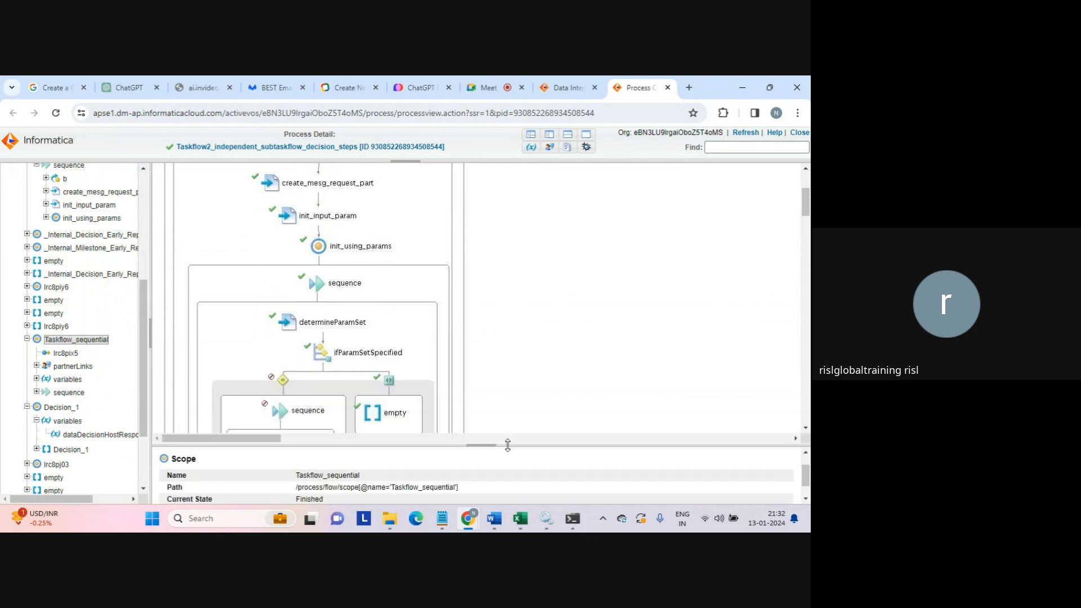
{"action": "left_click_drag", "start_coordinate": [806, 208], "coordinate": [806, 164]}
{"action": "scroll", "coordinate": [796, 207], "scroll_direction": "down", "scroll_amount": 3}
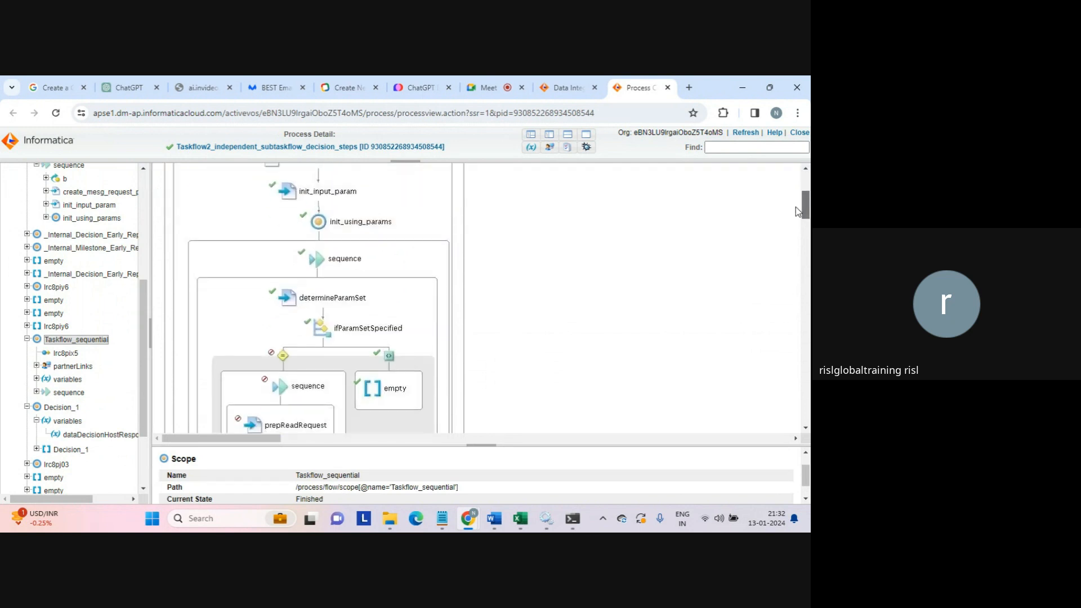
{"action": "scroll", "coordinate": [796, 211], "scroll_direction": "down", "scroll_amount": 1}
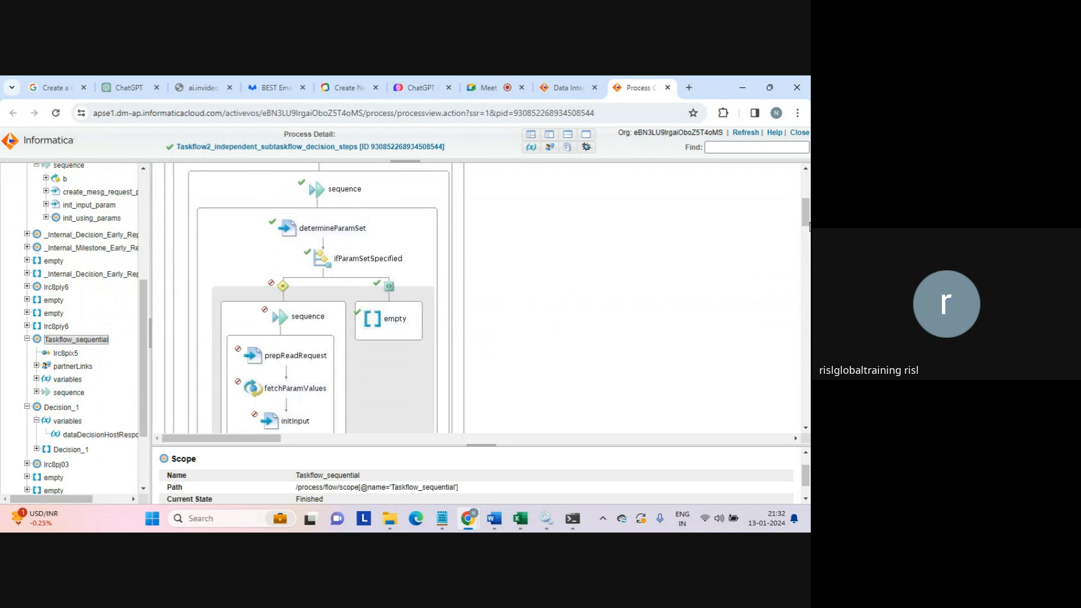
{"action": "mouse_move", "coordinate": [809, 226]}
{"action": "left_mouse_down"}
{"action": "mouse_move", "coordinate": [806, 238]}
{"action": "mouse_move", "coordinate": [805, 225]}
{"action": "left_mouse_up"}
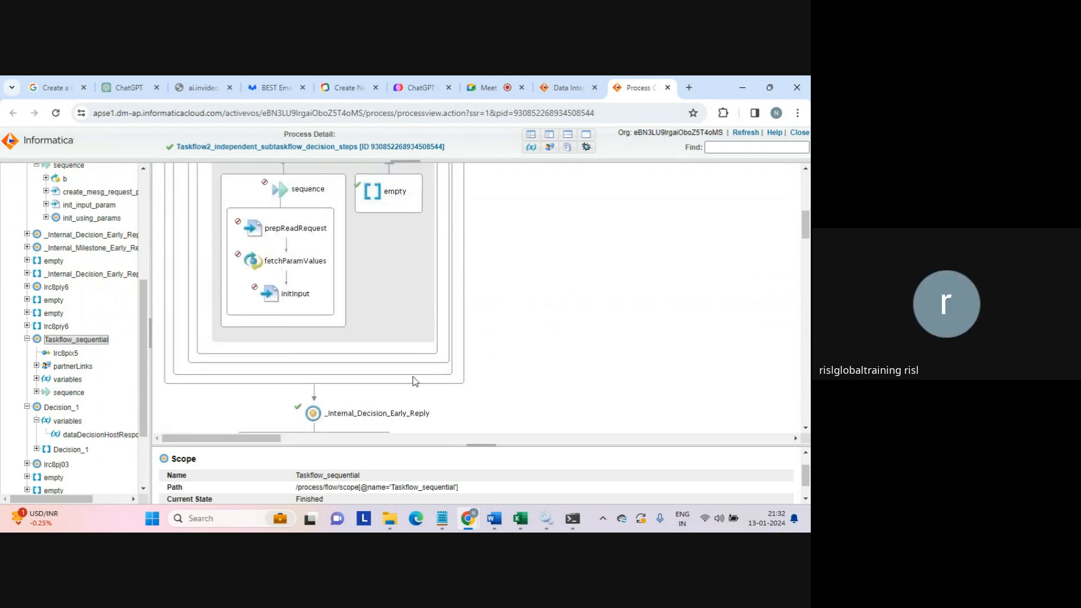
{"action": "left_click_drag", "start_coordinate": [805, 232], "coordinate": [805, 257]}
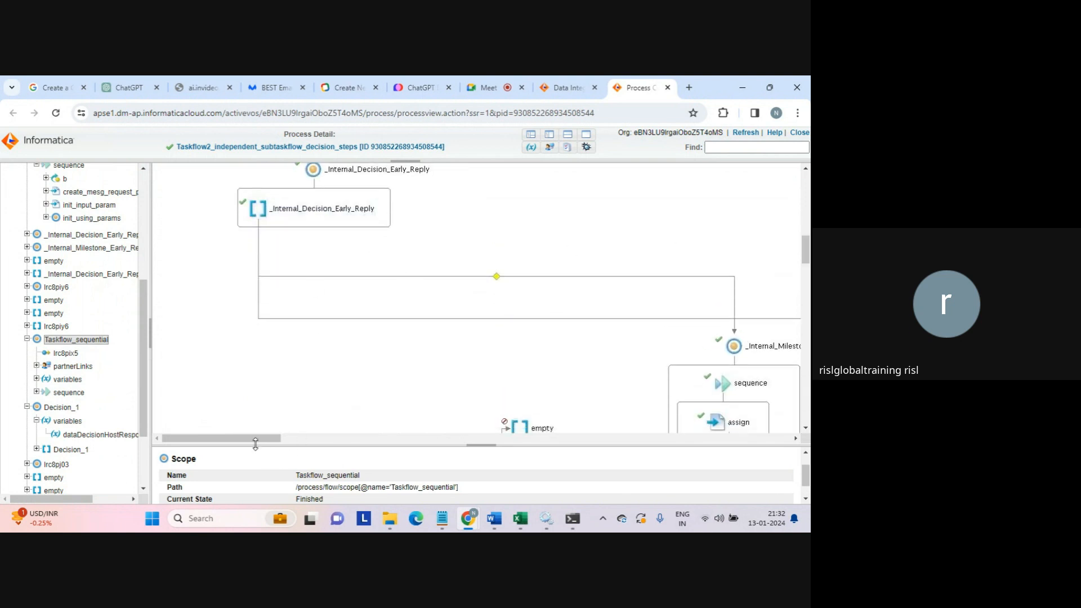
{"action": "left_click_drag", "start_coordinate": [256, 440], "coordinate": [334, 441]}
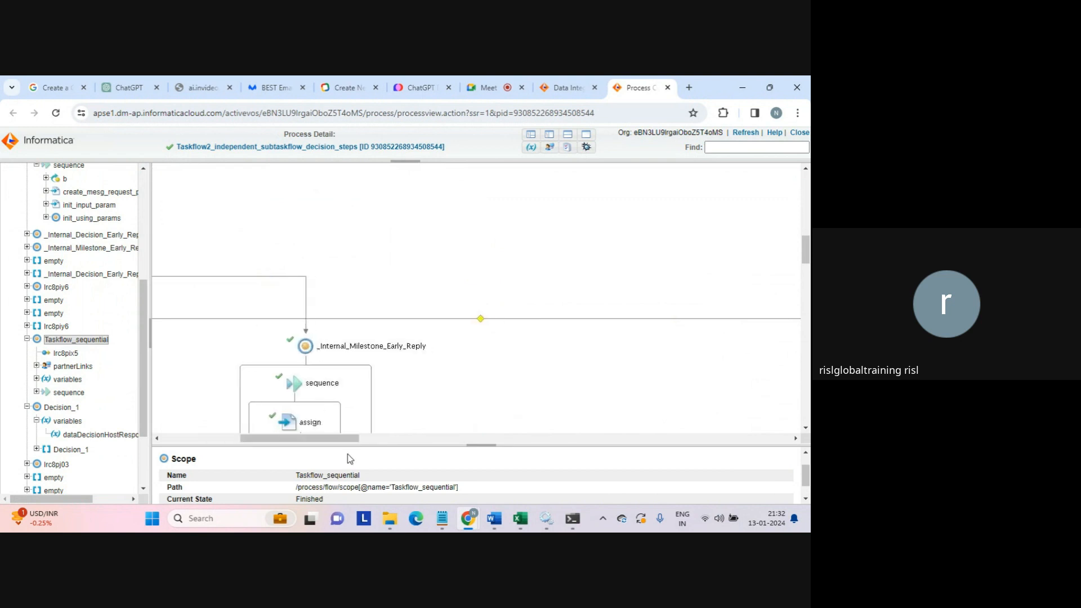
{"action": "left_click_drag", "start_coordinate": [806, 252], "coordinate": [806, 277]}
{"action": "left_click_drag", "start_coordinate": [332, 440], "coordinate": [431, 449]}
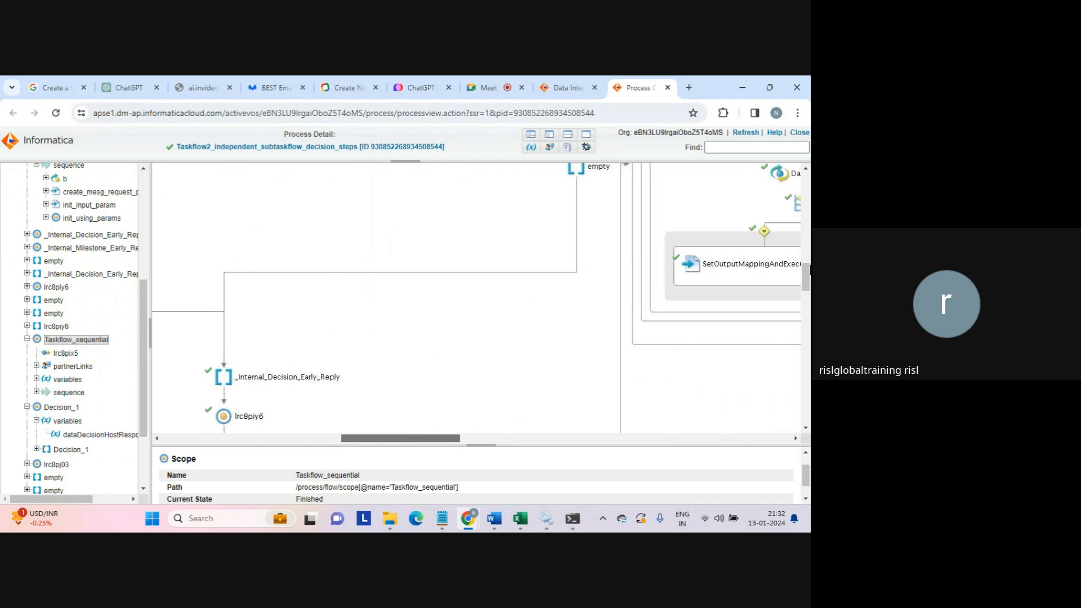
{"action": "left_click_drag", "start_coordinate": [806, 276], "coordinate": [807, 299]}
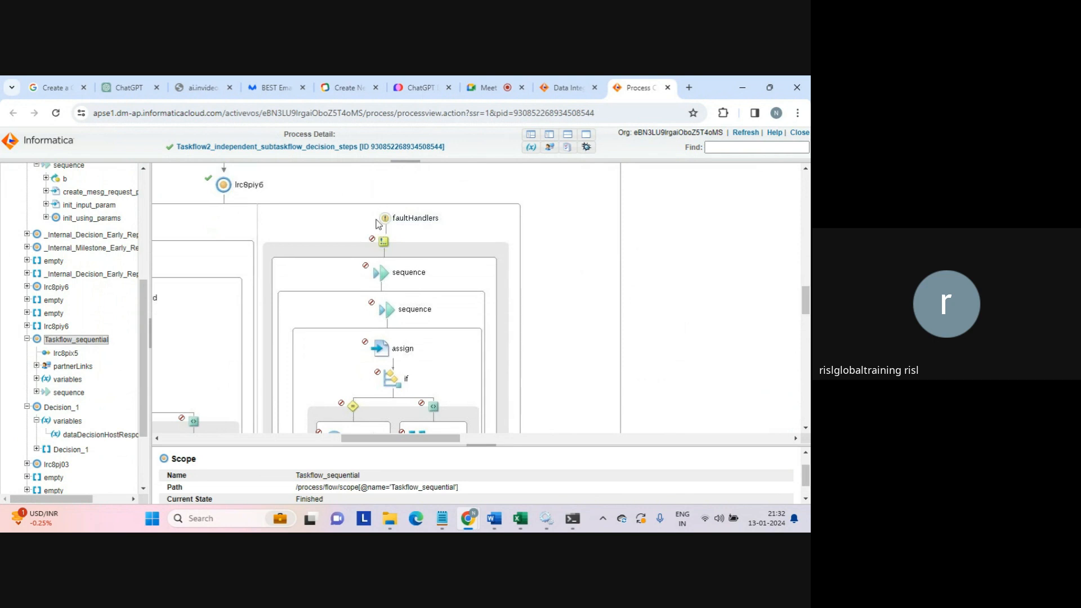
{"action": "left_click_drag", "start_coordinate": [426, 434], "coordinate": [370, 445]}
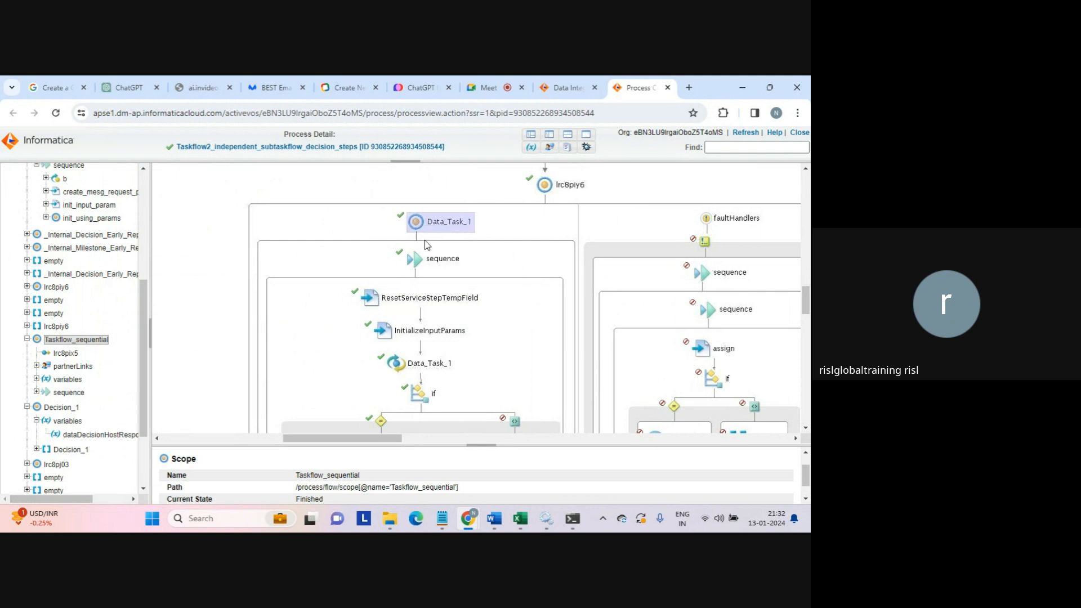
{"action": "left_click_drag", "start_coordinate": [808, 299], "coordinate": [808, 278]}
{"action": "left_click_drag", "start_coordinate": [387, 440], "coordinate": [480, 451]}
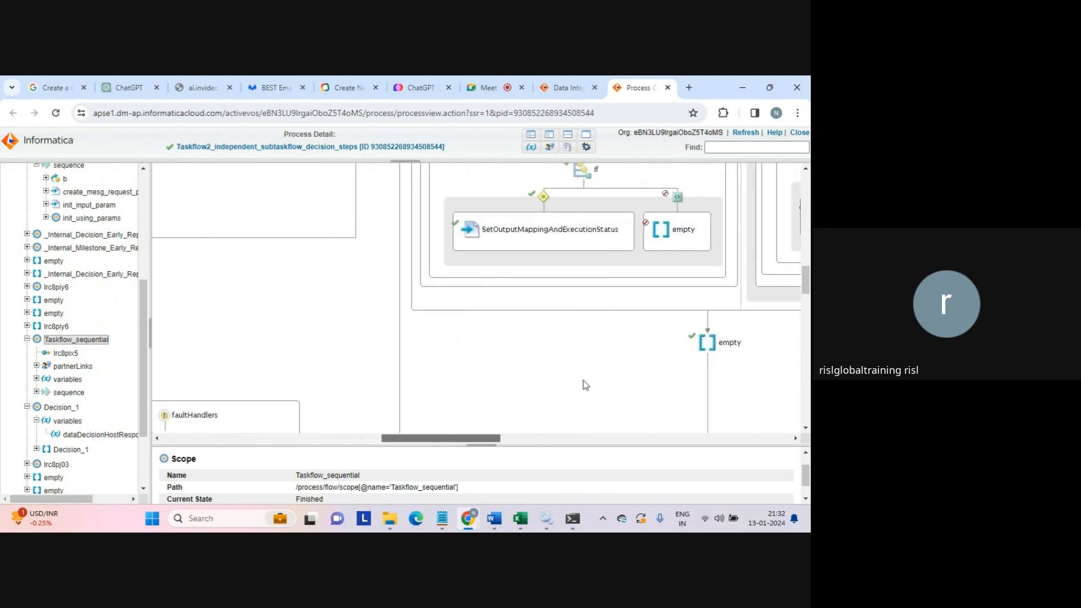
{"action": "left_click_drag", "start_coordinate": [806, 287], "coordinate": [807, 261]}
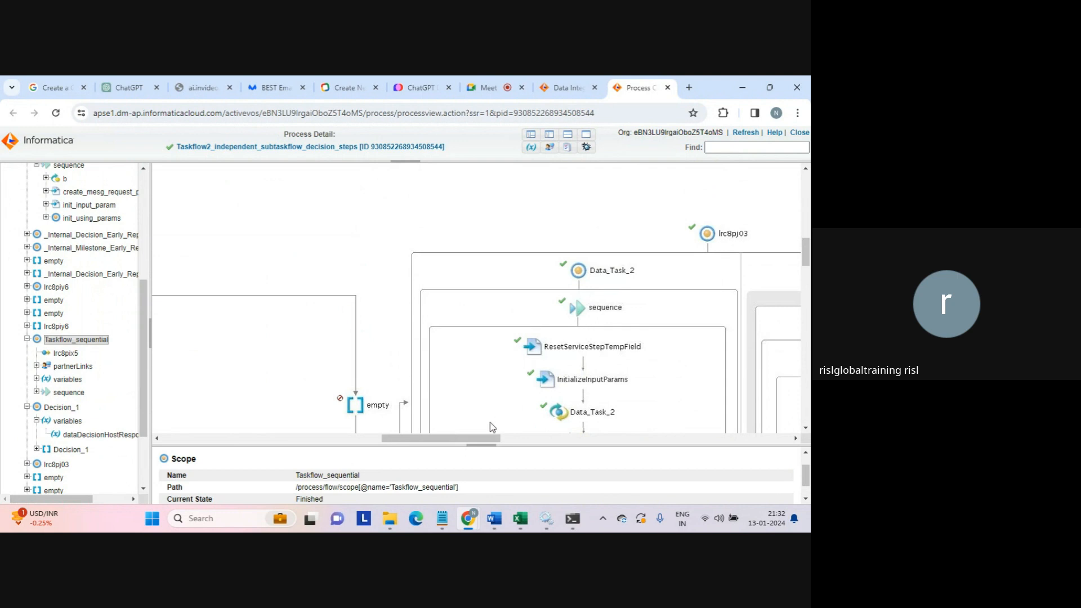
{"action": "left_click_drag", "start_coordinate": [478, 440], "coordinate": [517, 445]}
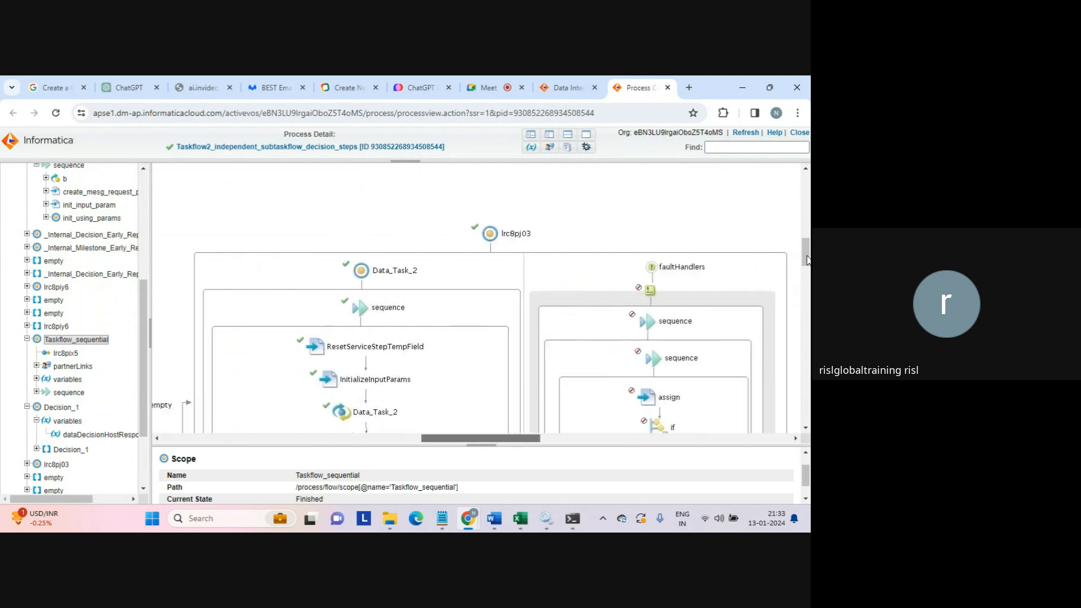
{"action": "scroll", "coordinate": [807, 260], "scroll_direction": "down", "scroll_amount": 5}
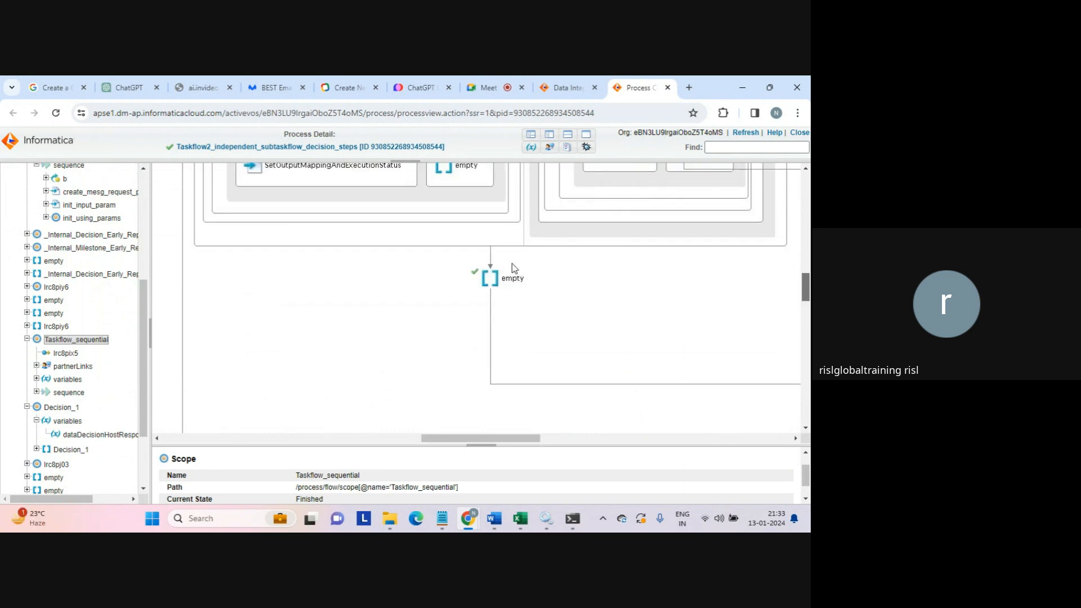
{"action": "left_click_drag", "start_coordinate": [528, 438], "coordinate": [636, 442]}
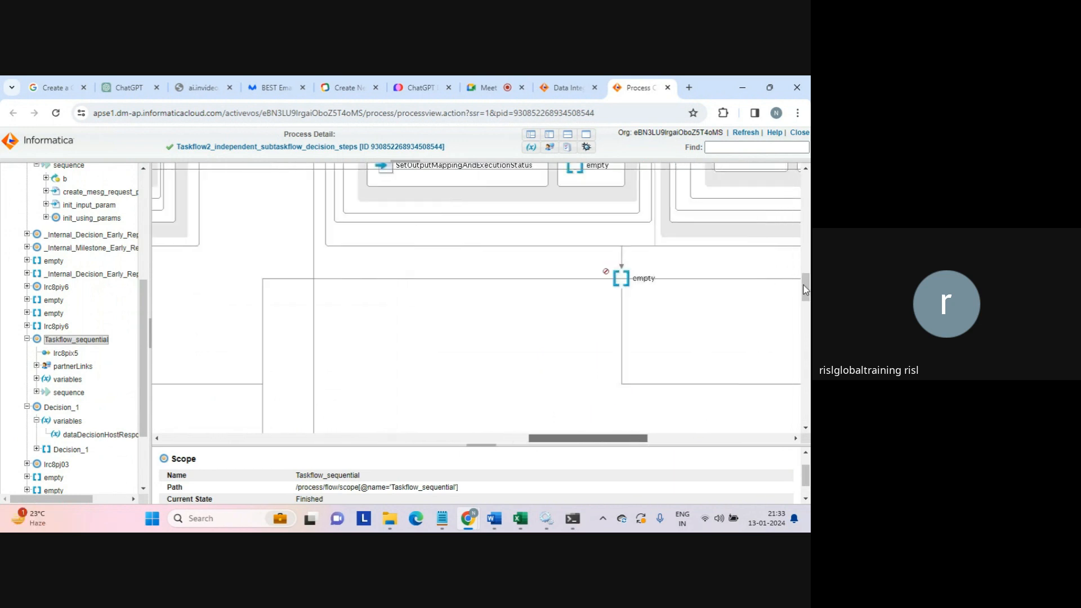
{"action": "left_click_drag", "start_coordinate": [805, 289], "coordinate": [803, 256]}
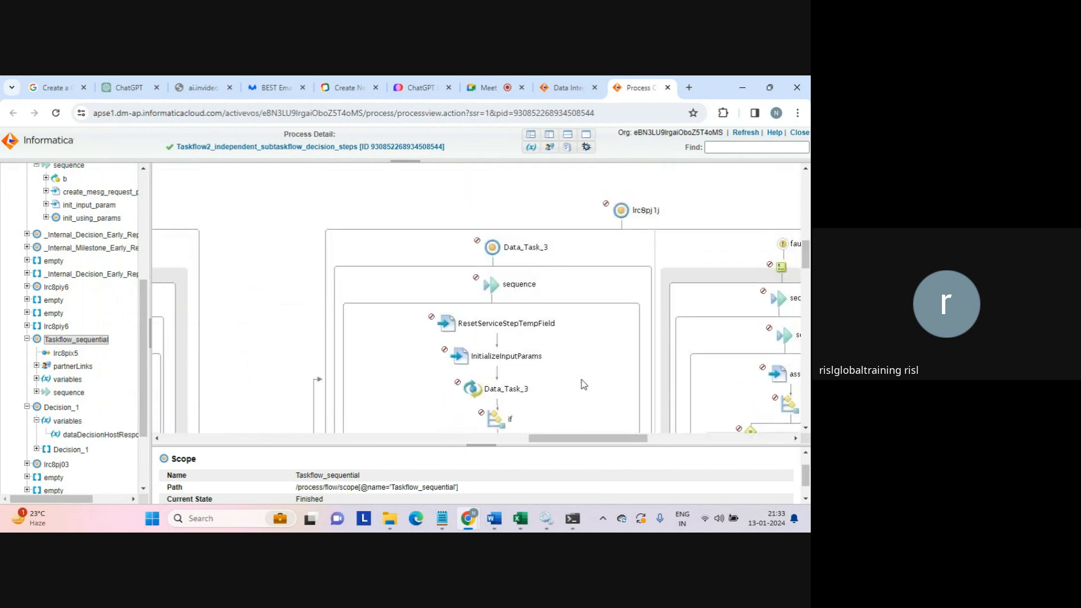
{"action": "left_click_drag", "start_coordinate": [573, 440], "coordinate": [606, 443]}
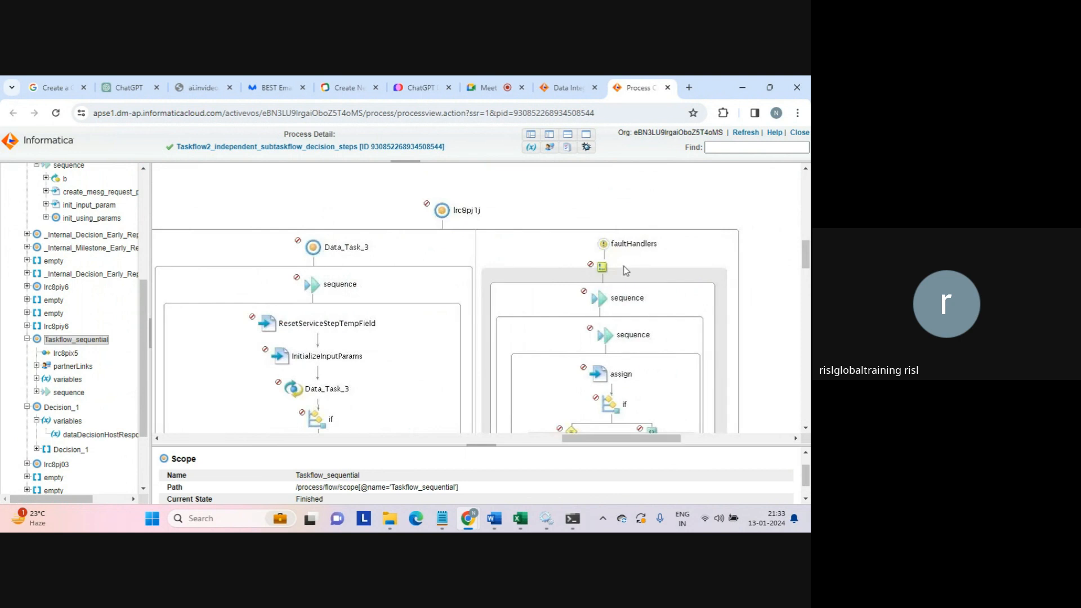
{"action": "left_click_drag", "start_coordinate": [807, 263], "coordinate": [807, 301]}
{"action": "left_click_drag", "start_coordinate": [649, 440], "coordinate": [762, 438]}
{"action": "left_click_drag", "start_coordinate": [809, 304], "coordinate": [808, 342]}
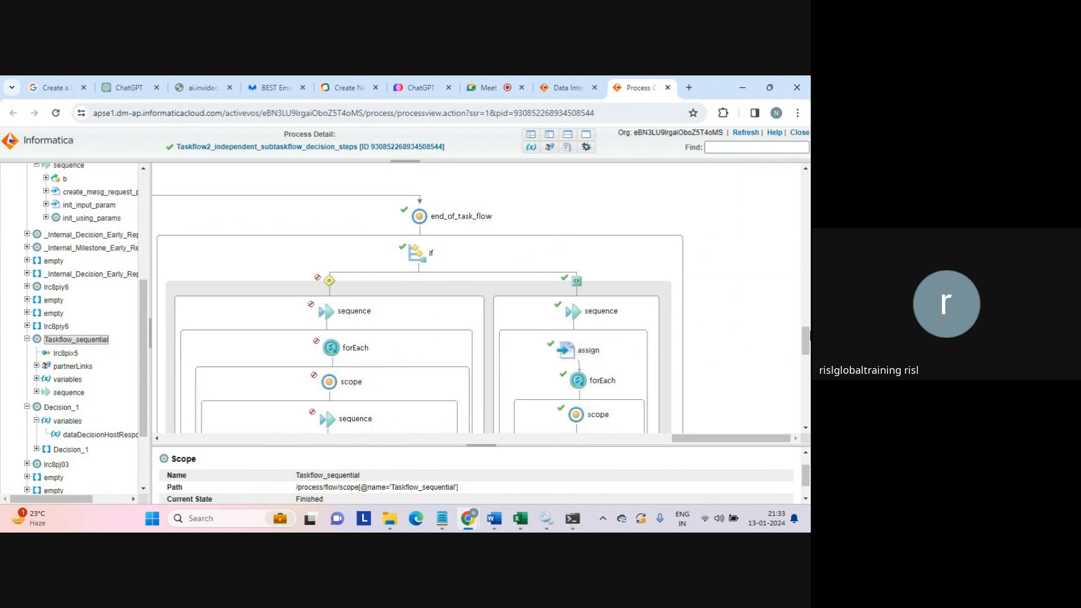
{"action": "left_click_drag", "start_coordinate": [808, 337], "coordinate": [807, 366]}
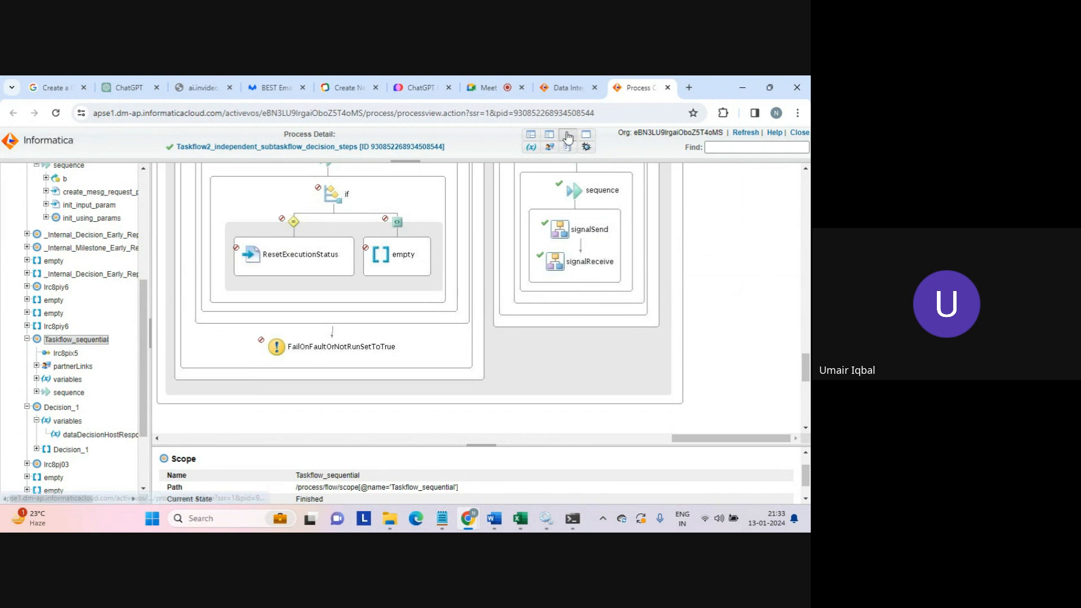
- Close the Advanced View and the run, then reopen the Taskflow2 run from My Jobs
{"action": "left_click", "coordinate": [670, 87]}
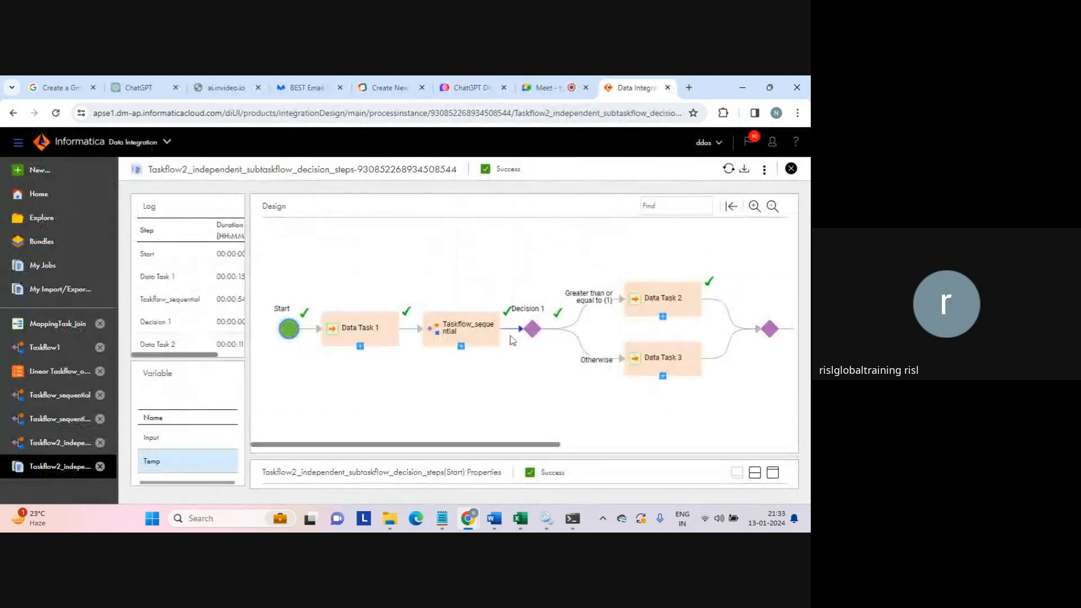
{"action": "left_click", "coordinate": [791, 169]}
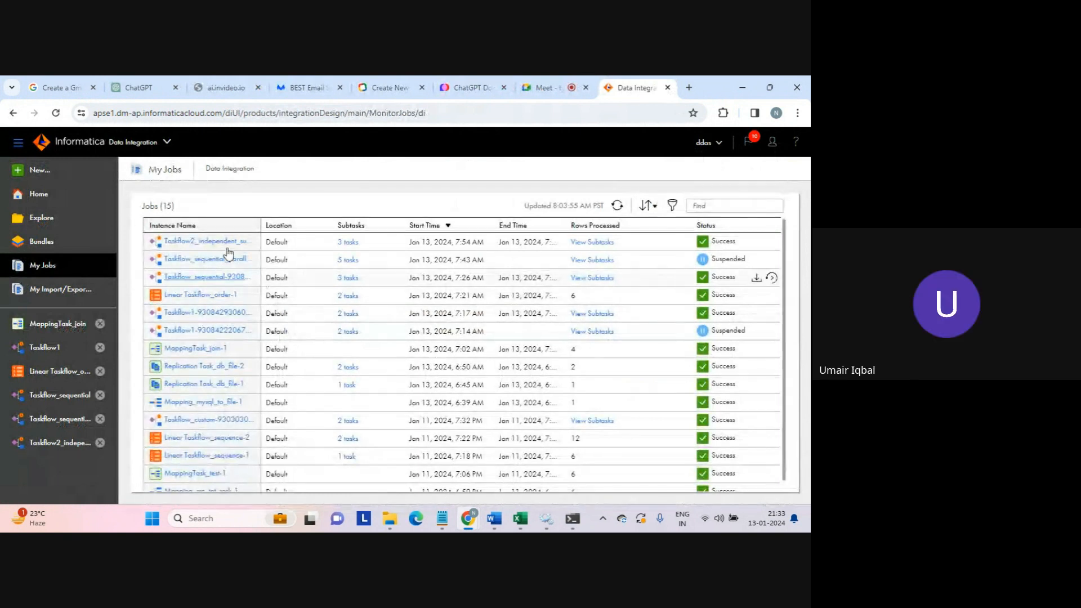
{"action": "left_click", "coordinate": [206, 241]}
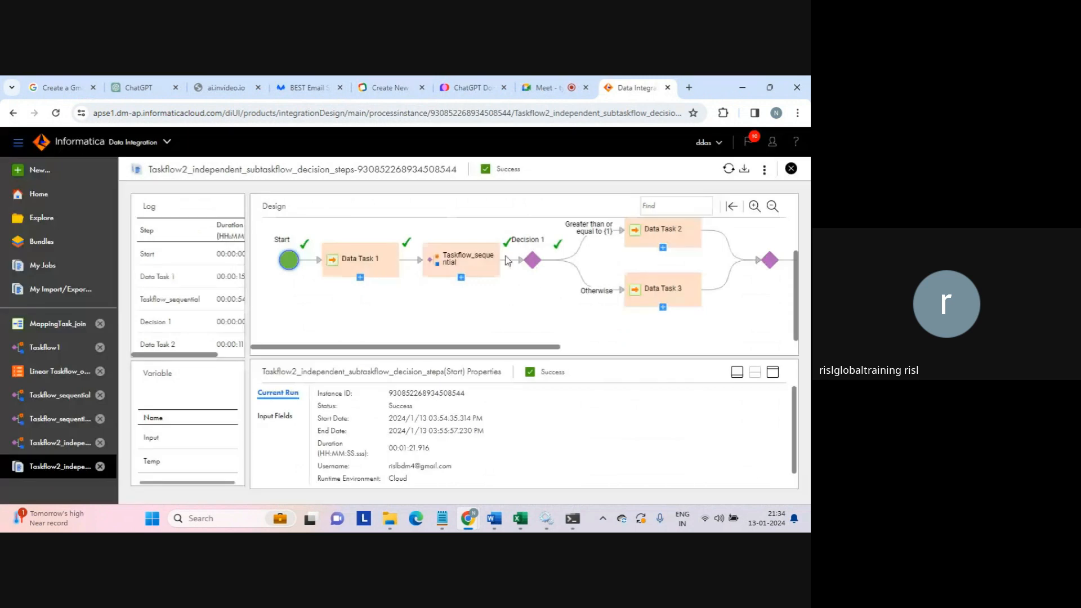
- Reopen the Taskflow2 run in Advanced View and switch the side panel to Executing activities
{"action": "left_click", "coordinate": [765, 170]}
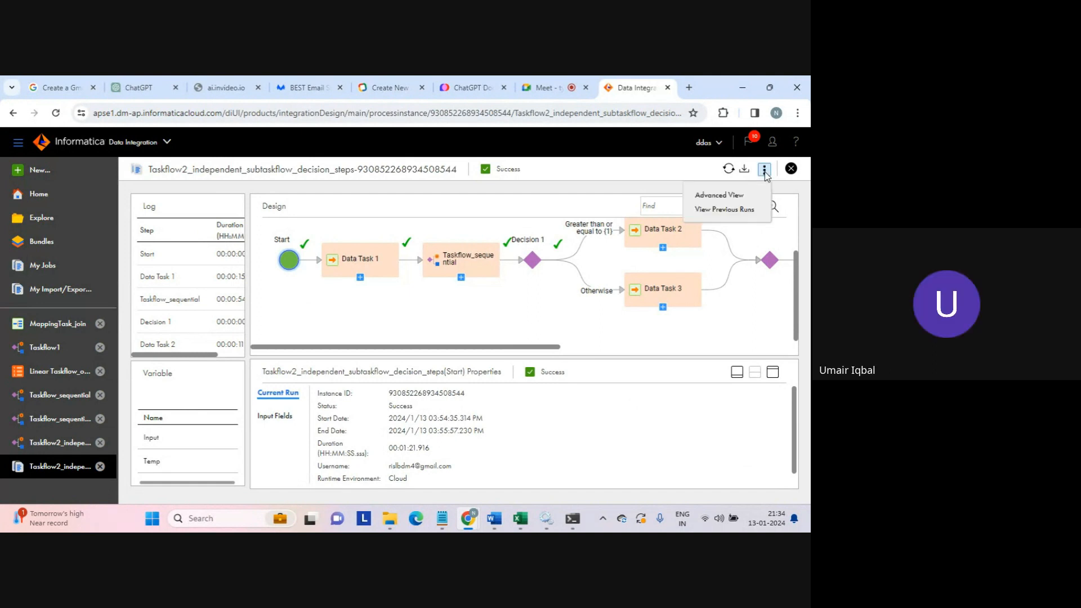
{"action": "left_click", "coordinate": [720, 197]}
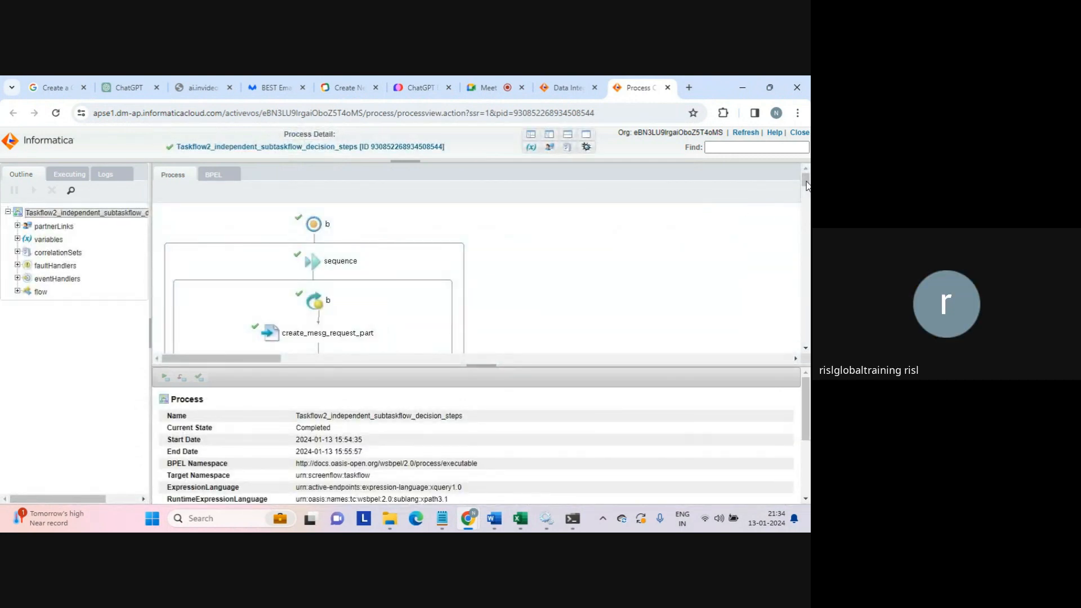
{"action": "mouse_move", "coordinate": [806, 185]}
{"action": "left_mouse_down"}
{"action": "mouse_move", "coordinate": [804, 245]}
{"action": "mouse_move", "coordinate": [799, 202]}
{"action": "left_mouse_up"}
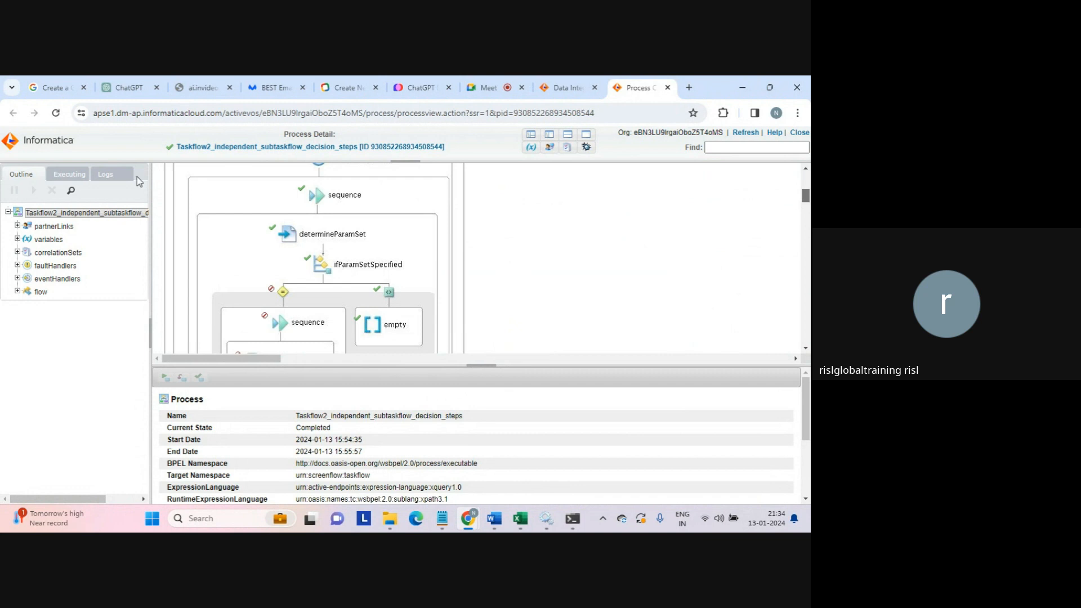
{"action": "left_click", "coordinate": [69, 175]}
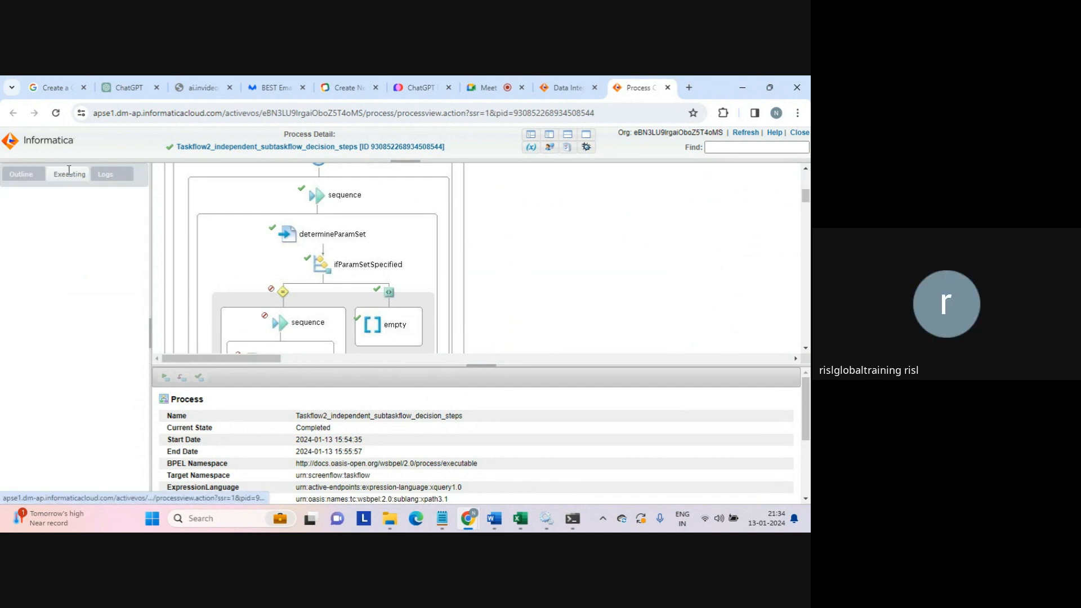
- Show the run's logs filtered to Faults, then to Data Change
{"action": "left_click", "coordinate": [100, 174]}
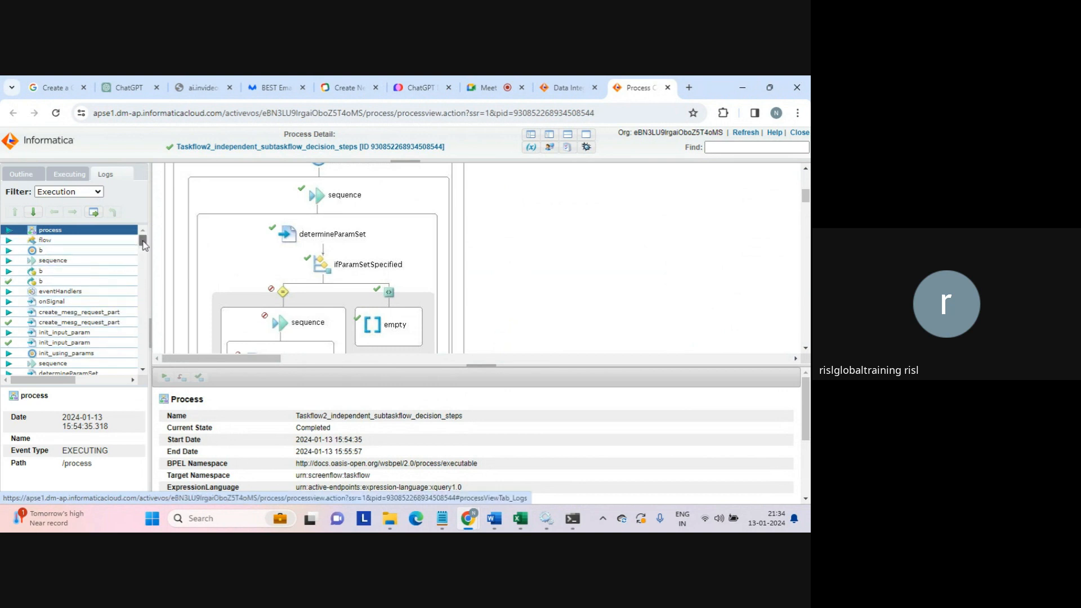
{"action": "left_click", "coordinate": [98, 193]}
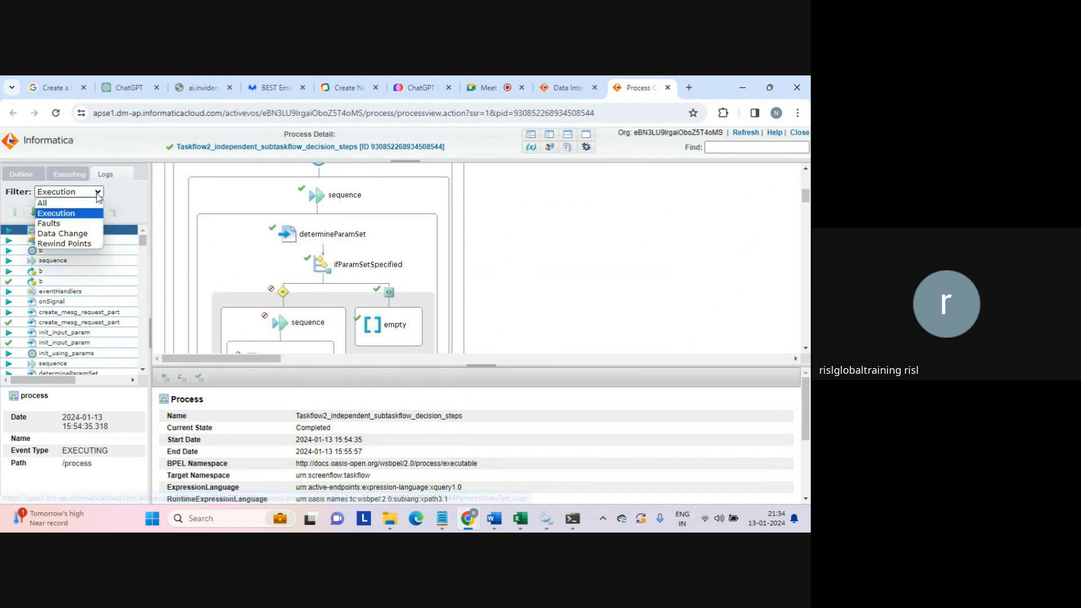
{"action": "left_click", "coordinate": [58, 225]}
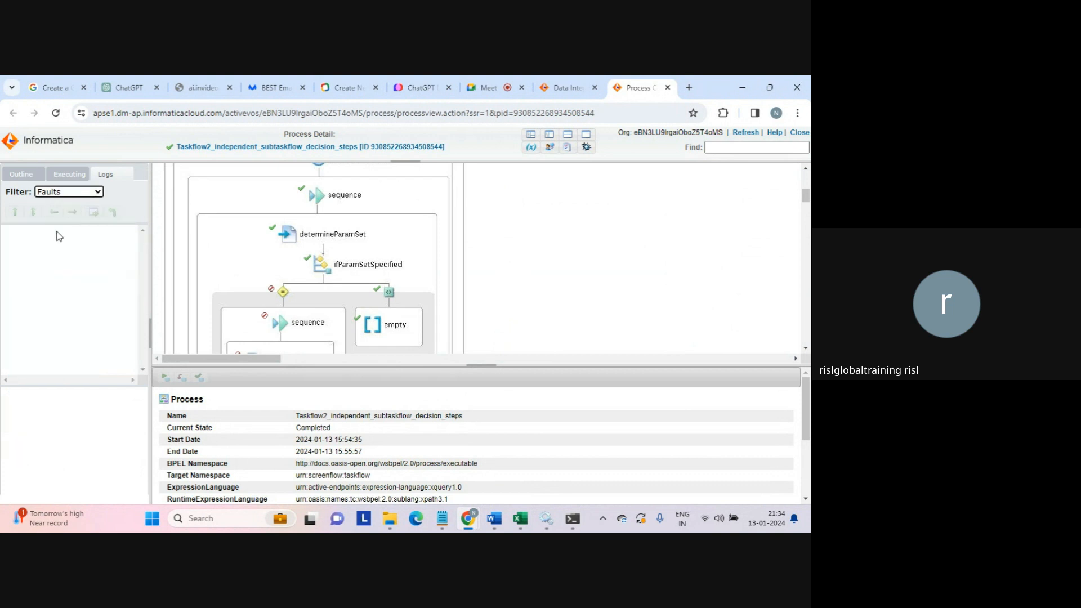
{"action": "left_click", "coordinate": [90, 192]}
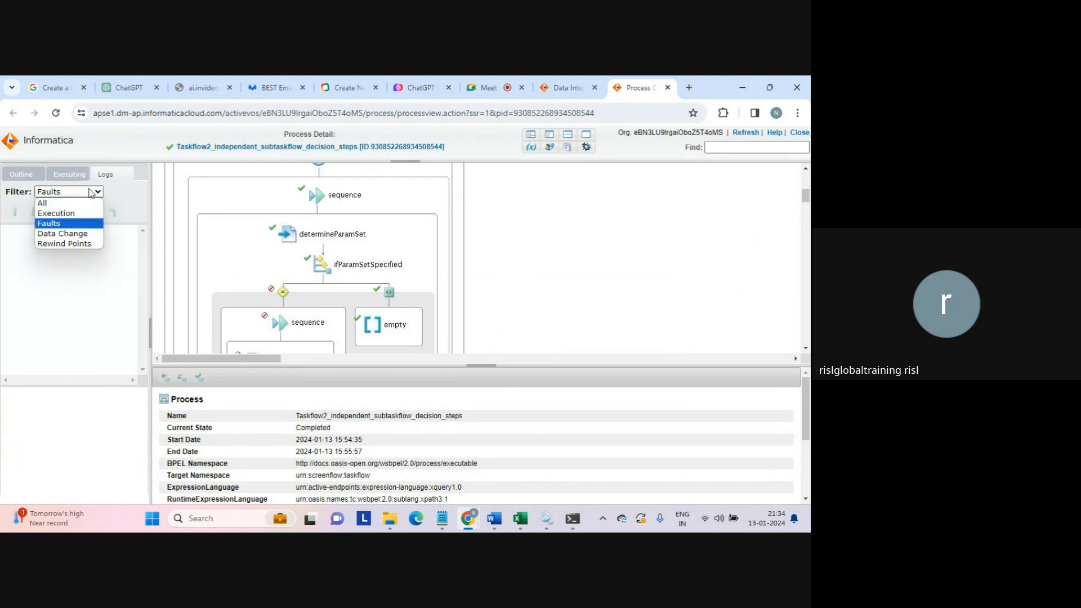
{"action": "left_click", "coordinate": [62, 234]}
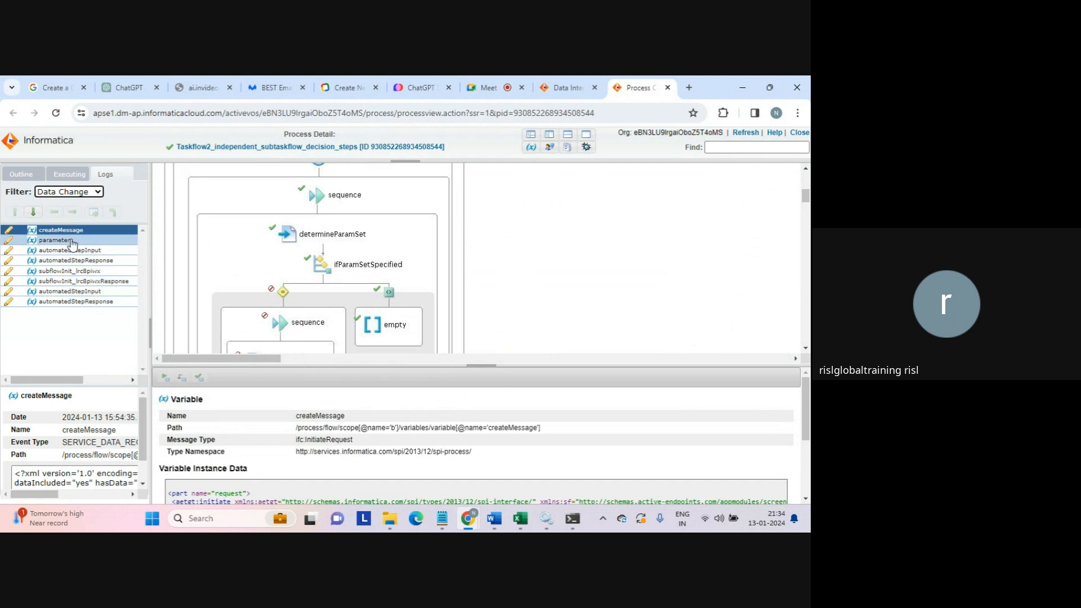
- Inspect the parameters and automatedStepInput variable changes in the Data Change log
{"action": "left_click", "coordinate": [56, 241]}
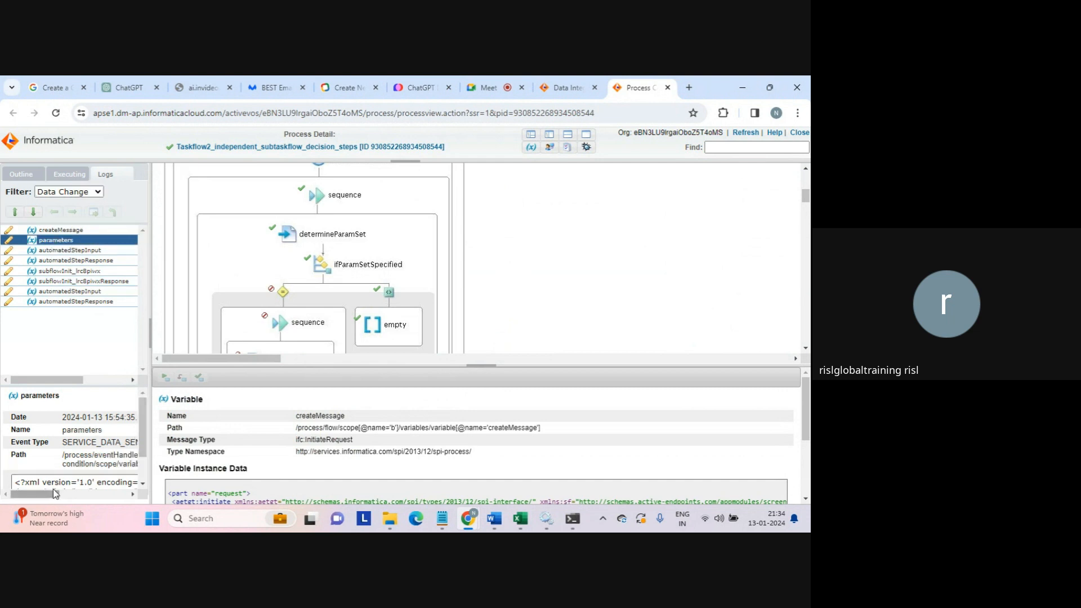
{"action": "left_click_drag", "start_coordinate": [53, 490], "coordinate": [106, 495]}
{"action": "left_click_drag", "start_coordinate": [49, 464], "coordinate": [101, 466]}
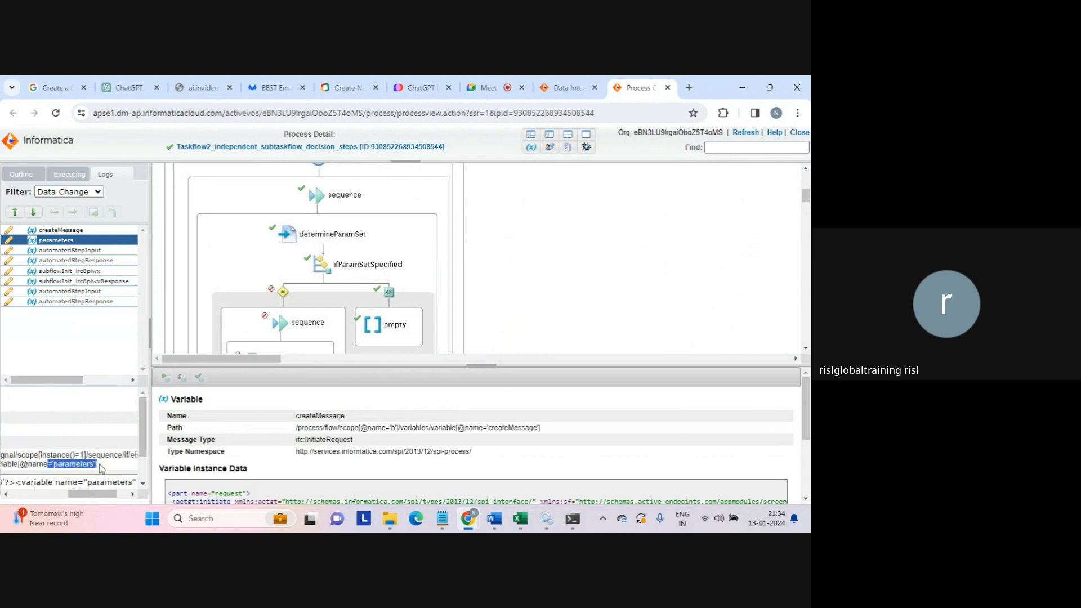
{"action": "scroll", "coordinate": [140, 414], "scroll_direction": "down", "scroll_amount": 2}
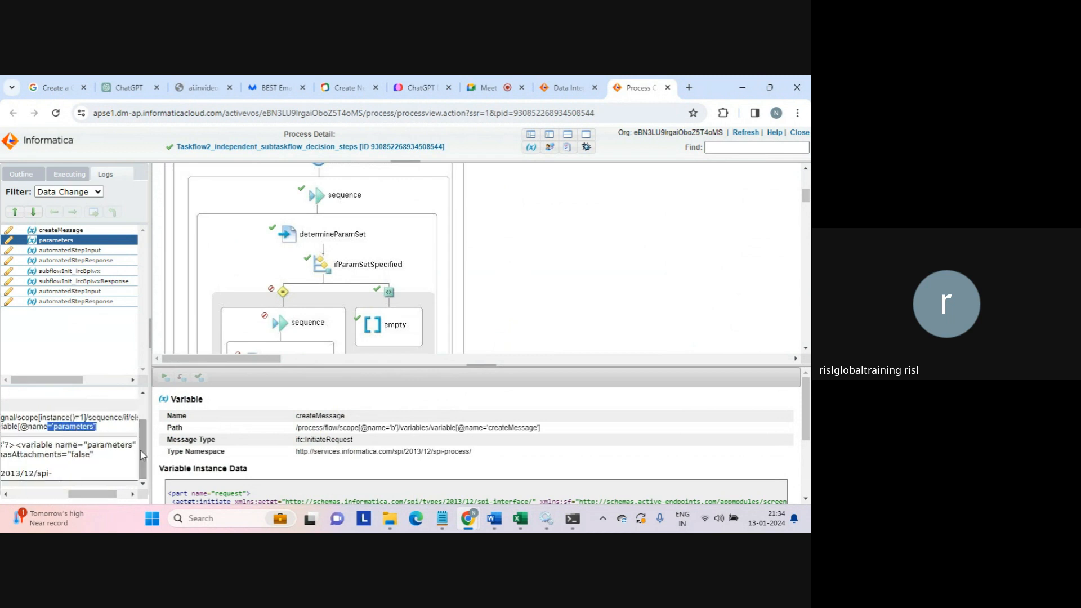
{"action": "left_click", "coordinate": [69, 252]}
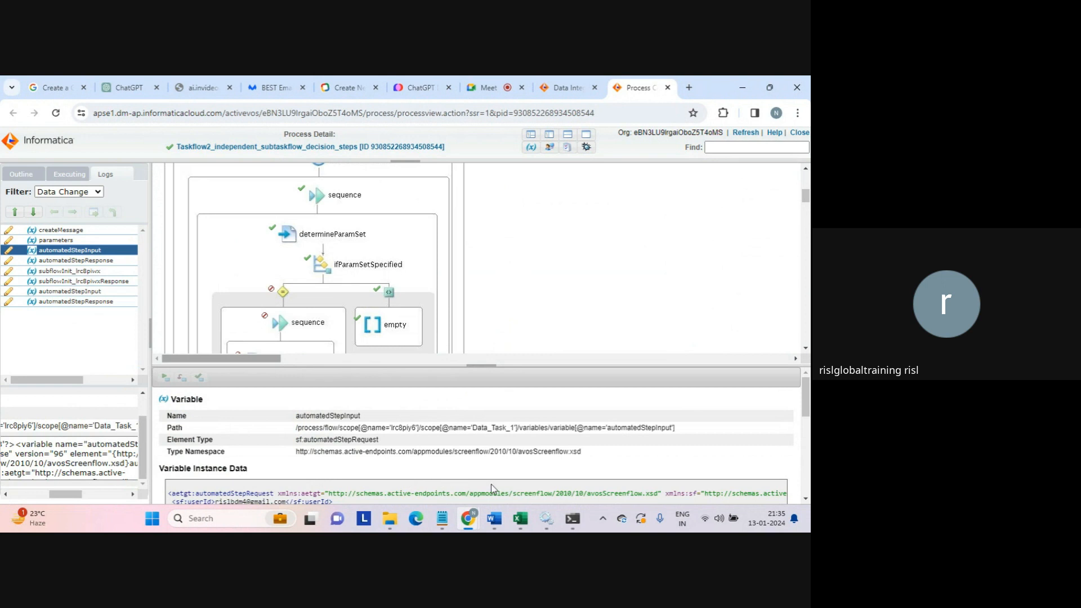
- Highlight the user id and the ICSExecuteDataTask service name in the automatedStepInput data
{"action": "scroll", "coordinate": [563, 439], "scroll_direction": "down", "scroll_amount": 4}
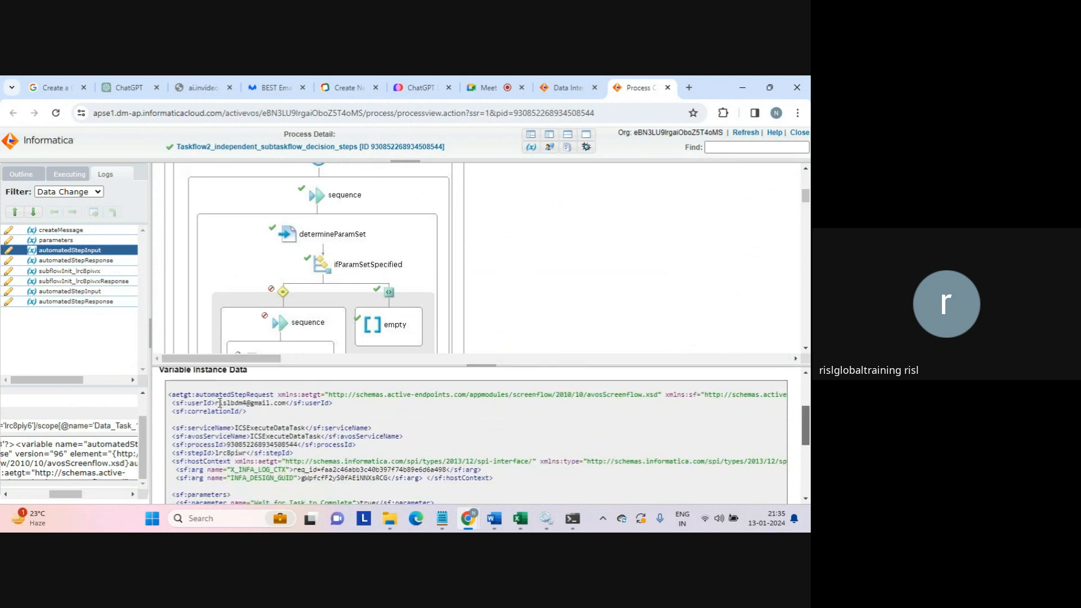
{"action": "left_click_drag", "start_coordinate": [216, 403], "coordinate": [297, 403]}
{"action": "left_click", "coordinate": [297, 403]}
{"action": "left_click_drag", "start_coordinate": [239, 428], "coordinate": [313, 428]}
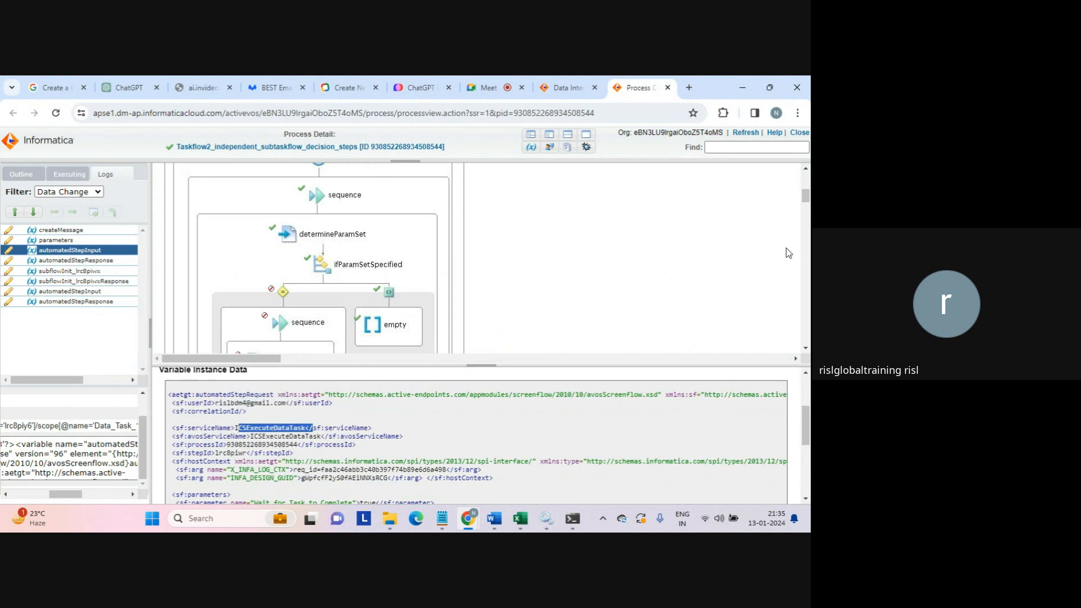
- Scroll the diagram to show _Internal_Decision_Early_Reply, Data_Task_1 and faultHandlers
{"action": "left_click_drag", "start_coordinate": [805, 198], "coordinate": [786, 236]}
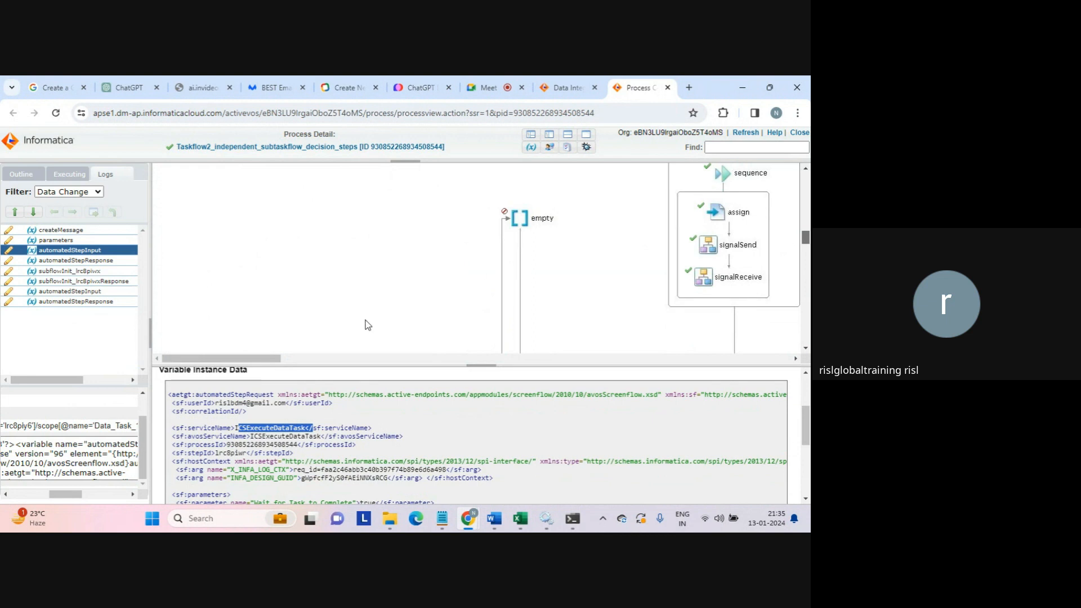
{"action": "left_click_drag", "start_coordinate": [255, 362], "coordinate": [304, 362]}
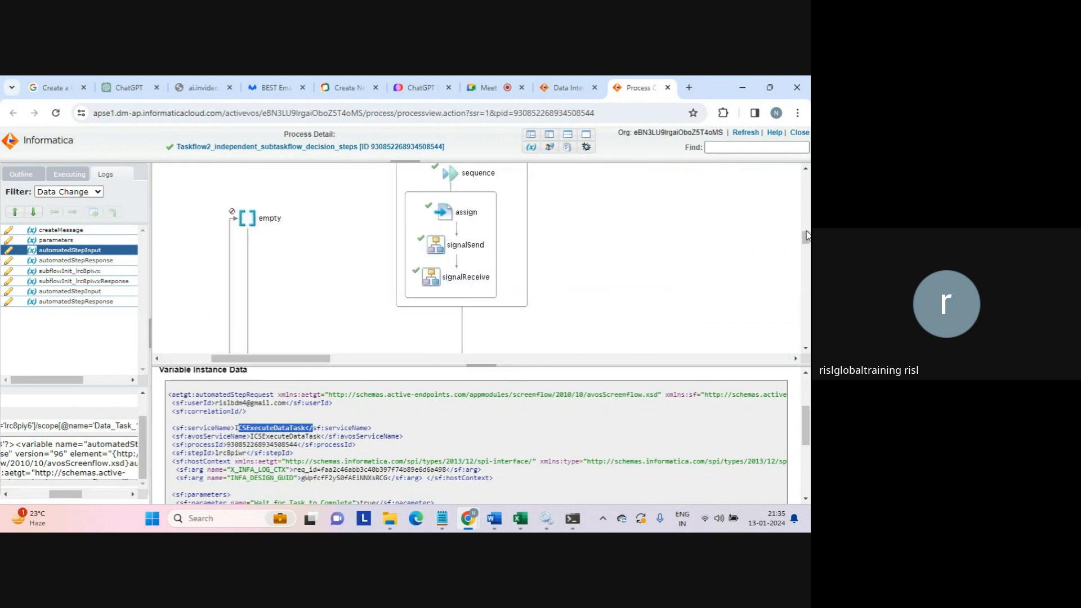
{"action": "mouse_move", "coordinate": [805, 237]}
{"action": "left_mouse_down"}
{"action": "mouse_move", "coordinate": [800, 226]}
{"action": "mouse_move", "coordinate": [794, 239]}
{"action": "left_mouse_up"}
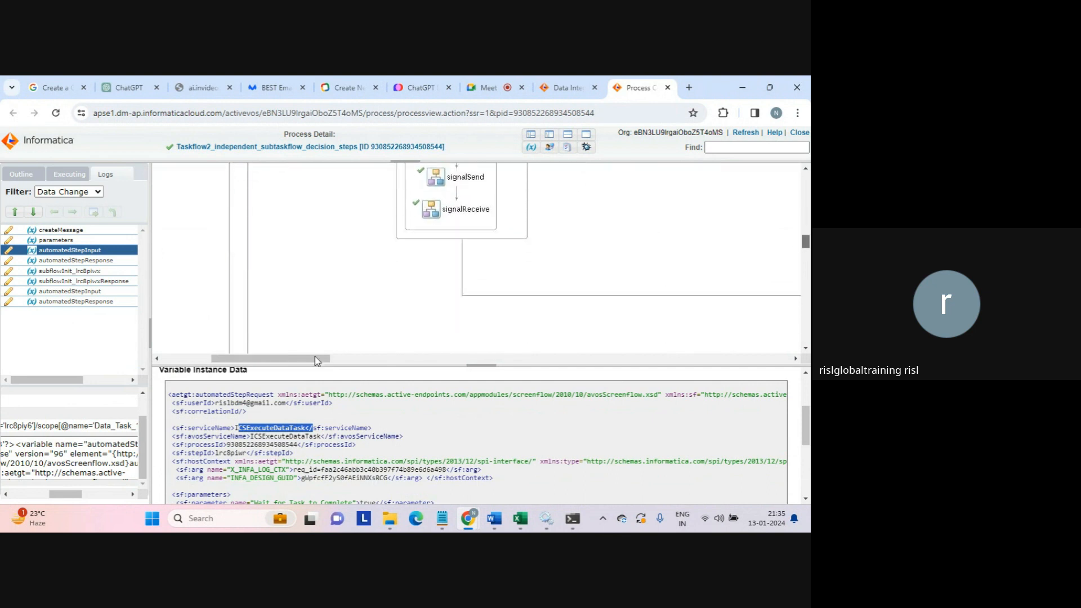
{"action": "left_click_drag", "start_coordinate": [316, 359], "coordinate": [435, 368]}
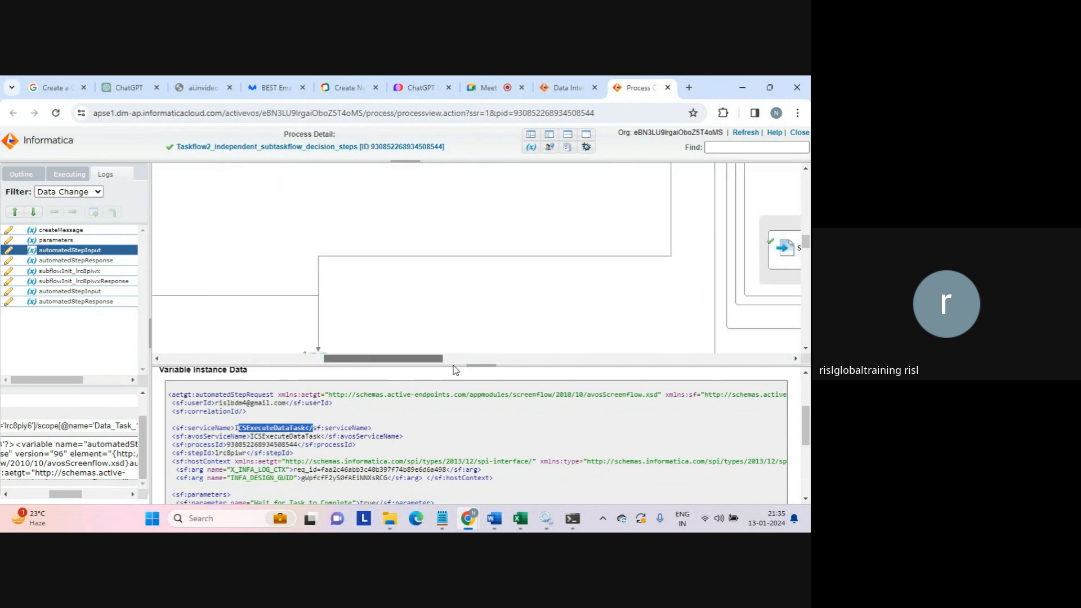
{"action": "left_click_drag", "start_coordinate": [807, 245], "coordinate": [806, 256]}
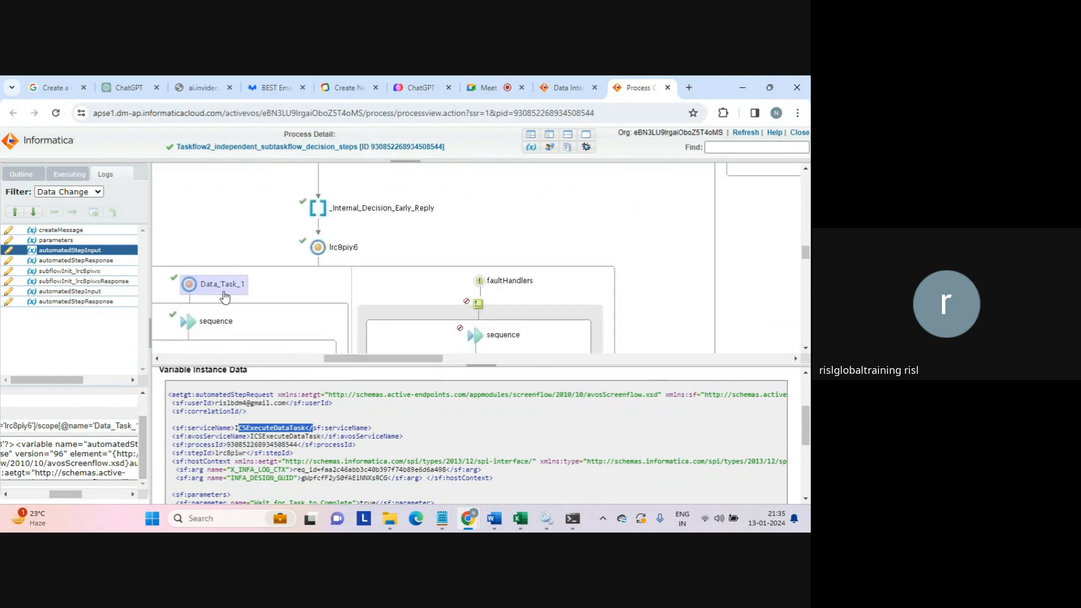
{"action": "left_click", "coordinate": [238, 429]}
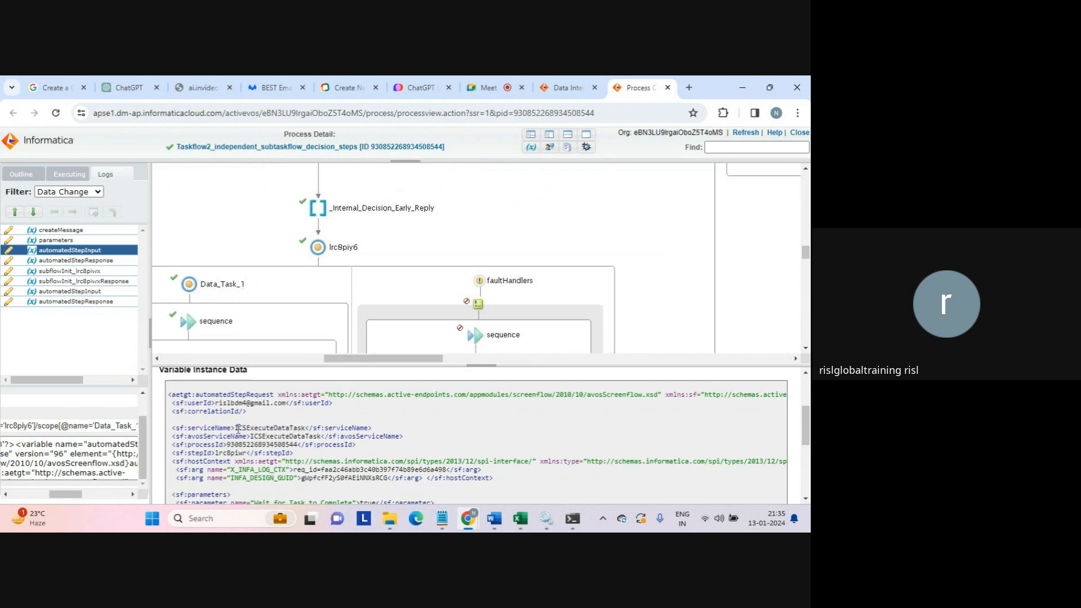
{"action": "double_click", "coordinate": [237, 429]}
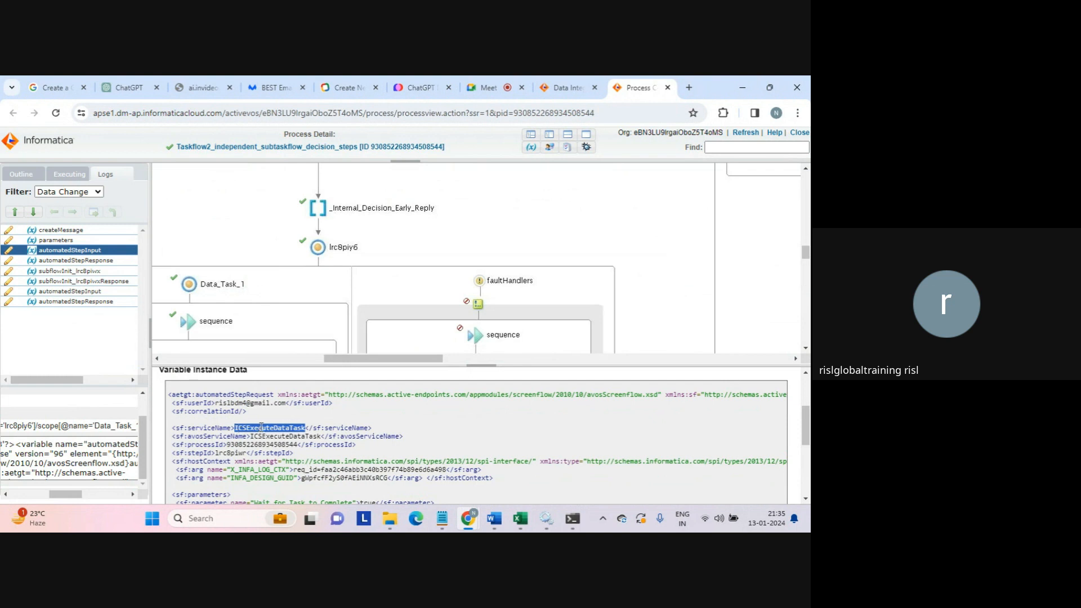
{"action": "triple_click", "coordinate": [261, 428]}
{"action": "left_click", "coordinate": [261, 428]}
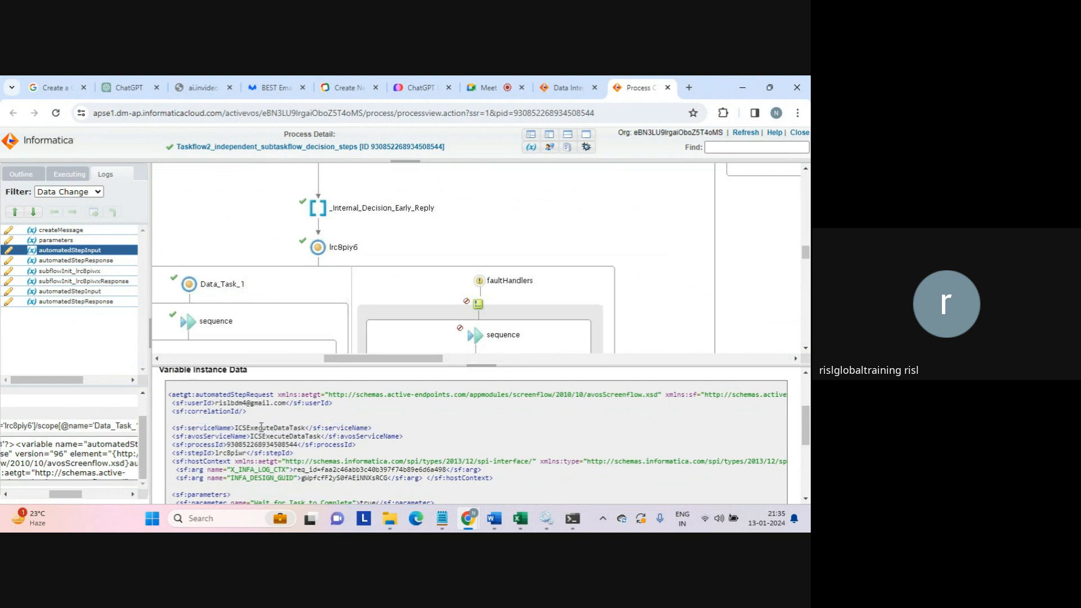
{"action": "double_click", "coordinate": [265, 437]}
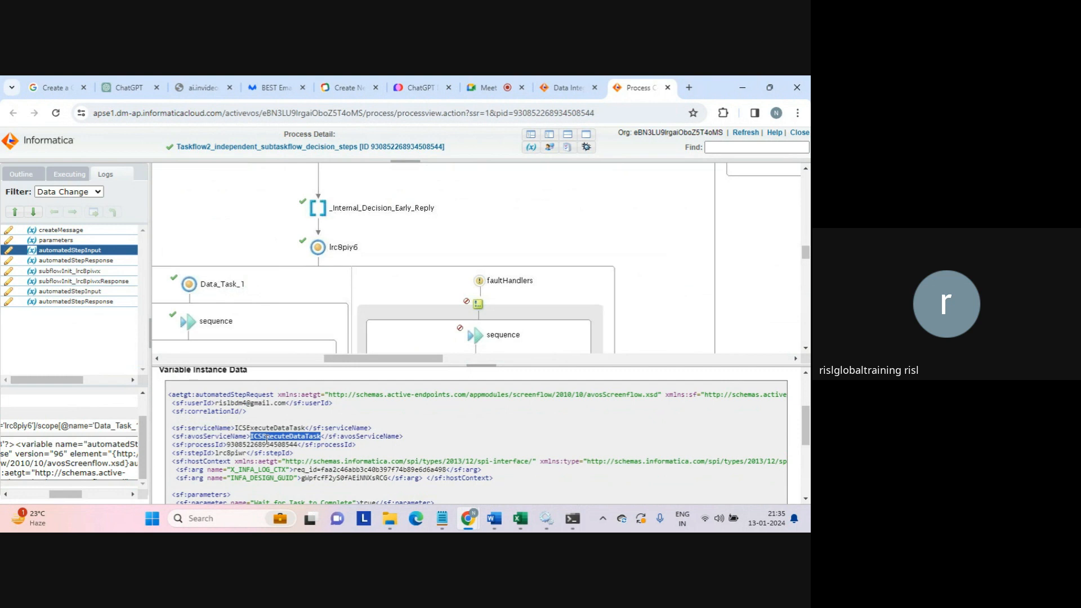
{"action": "double_click", "coordinate": [258, 444]}
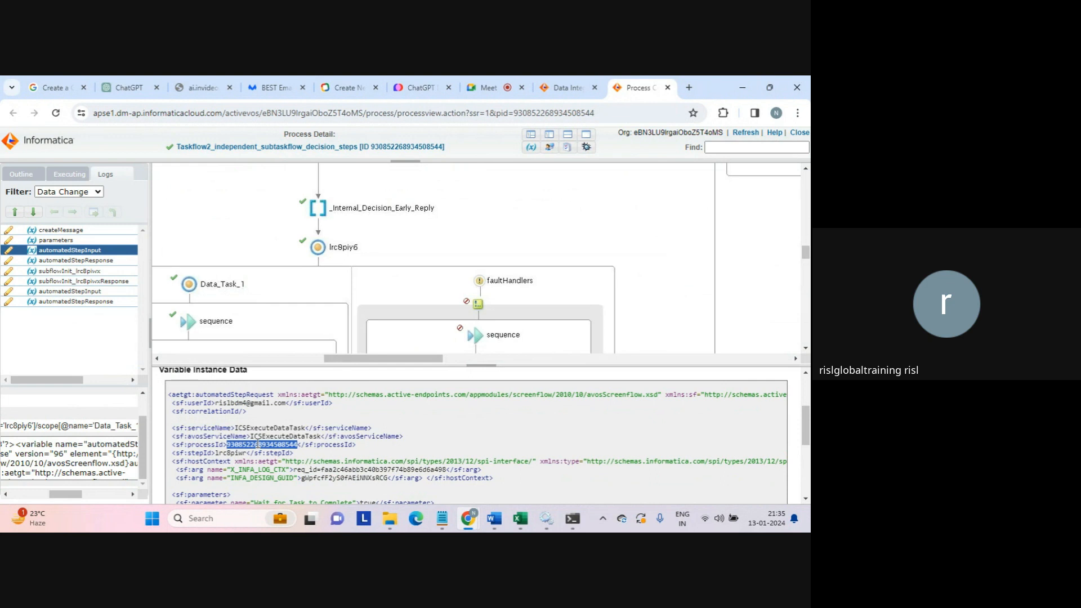
{"action": "double_click", "coordinate": [230, 453]}
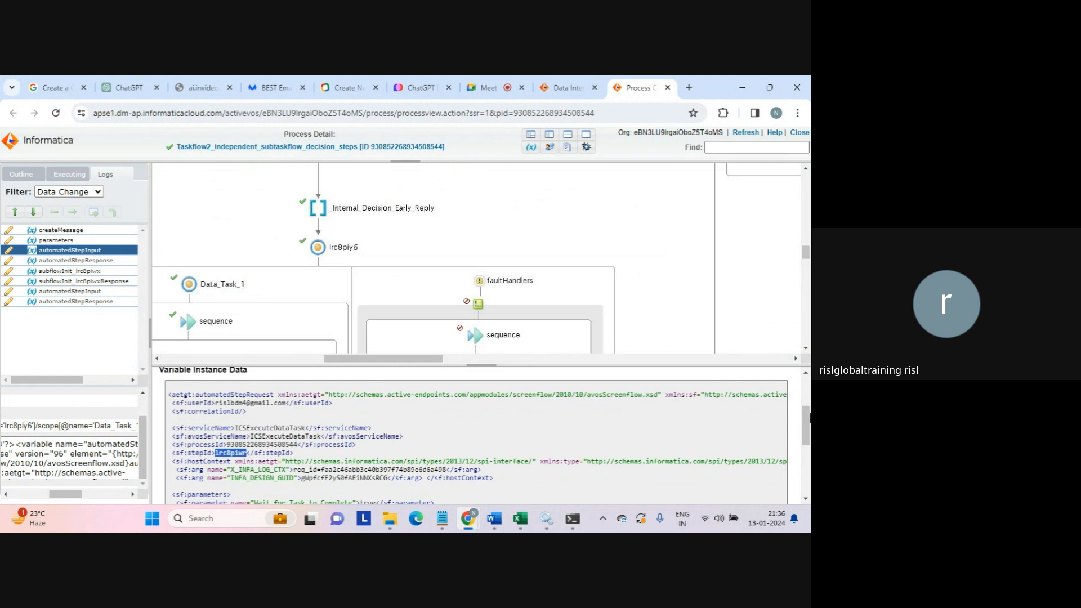
{"action": "left_click_drag", "start_coordinate": [806, 419], "coordinate": [809, 436]}
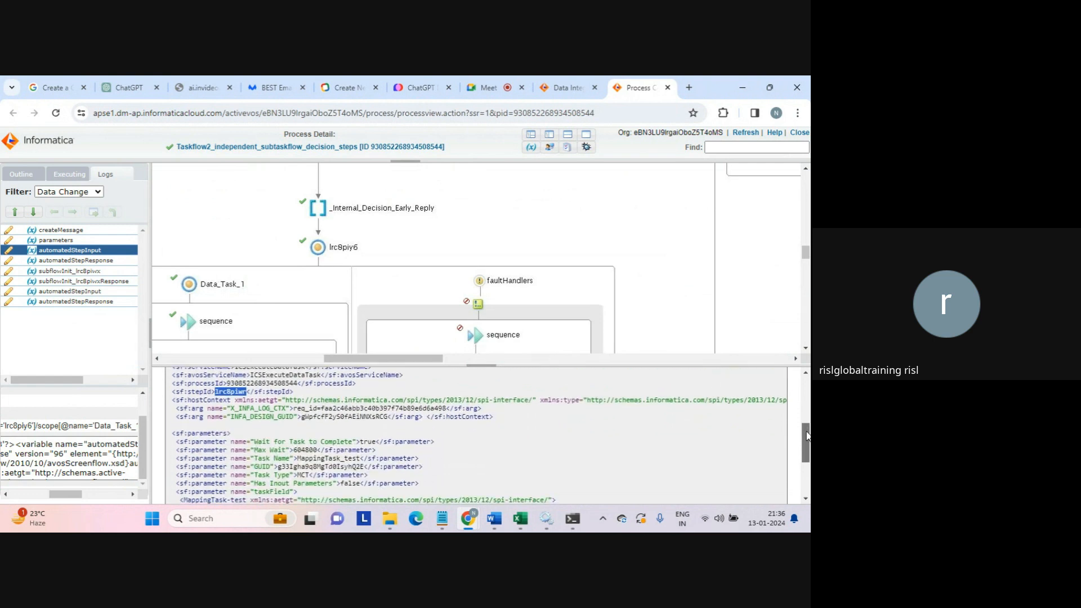
{"action": "left_click_drag", "start_coordinate": [222, 450], "coordinate": [368, 466]}
{"action": "left_click", "coordinate": [338, 466]}
{"action": "left_click", "coordinate": [366, 464]}
{"action": "left_click_drag", "start_coordinate": [297, 459], "coordinate": [360, 458]}
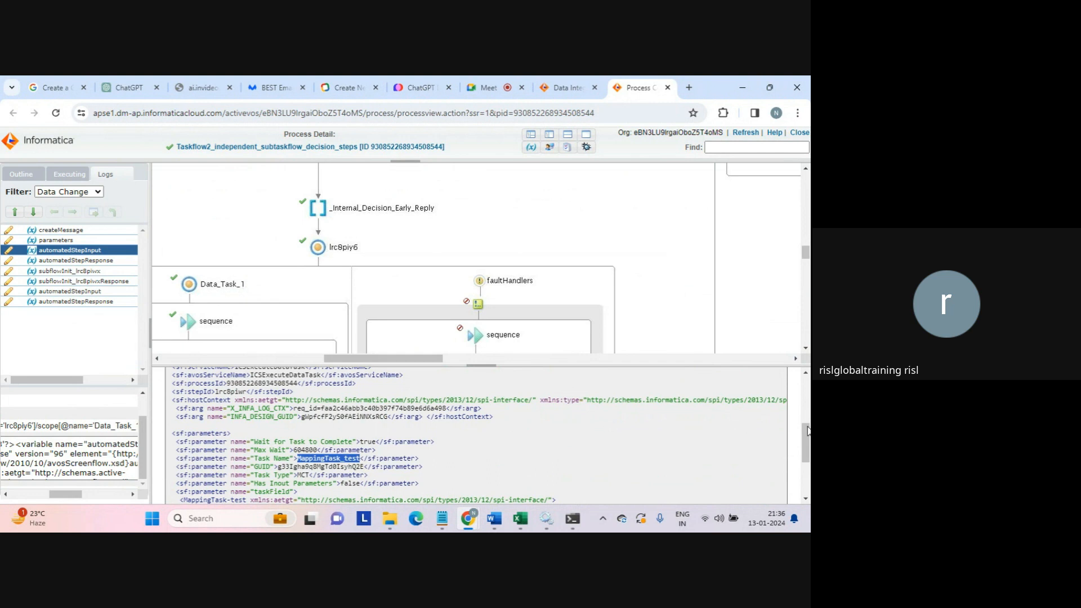
{"action": "scroll", "coordinate": [808, 434], "scroll_direction": "down", "scroll_amount": 2}
{"action": "scroll", "coordinate": [807, 435], "scroll_direction": "down", "scroll_amount": 3}
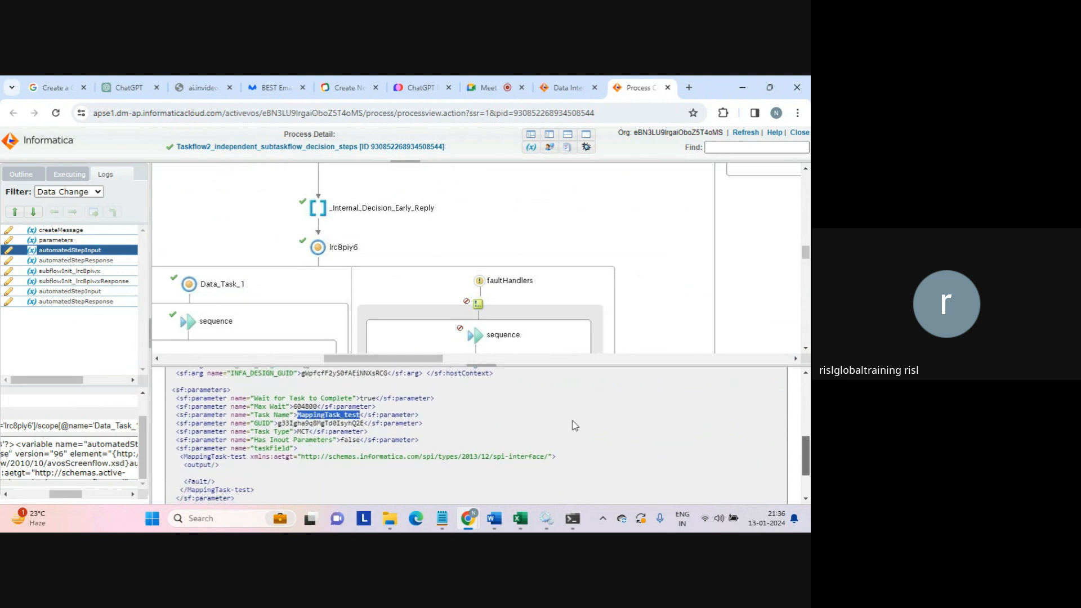
{"action": "left_click_drag", "start_coordinate": [298, 433], "coordinate": [332, 439]}
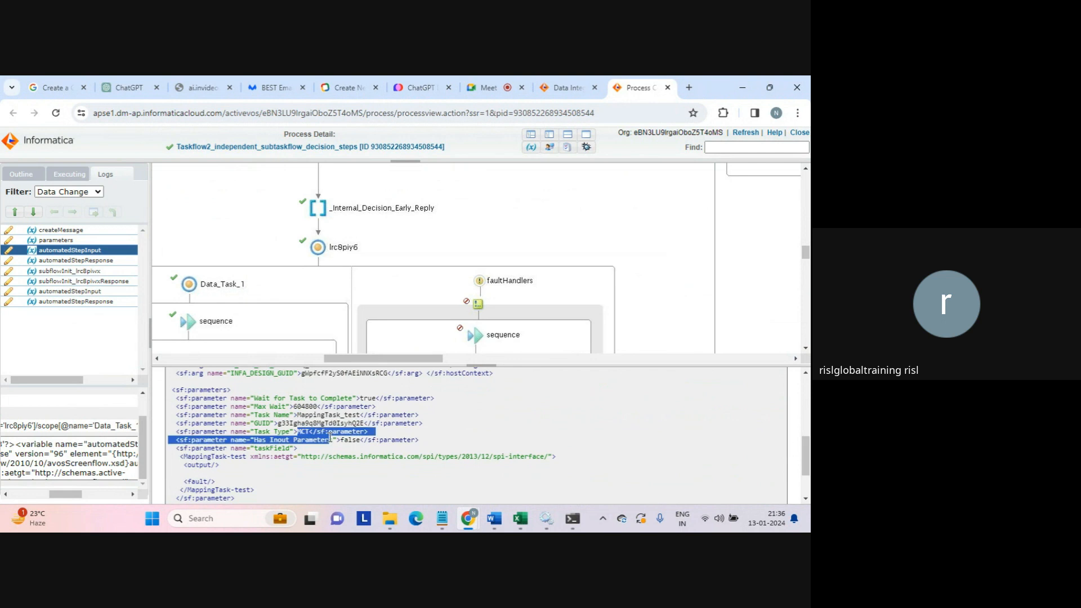
{"action": "left_click", "coordinate": [446, 428]}
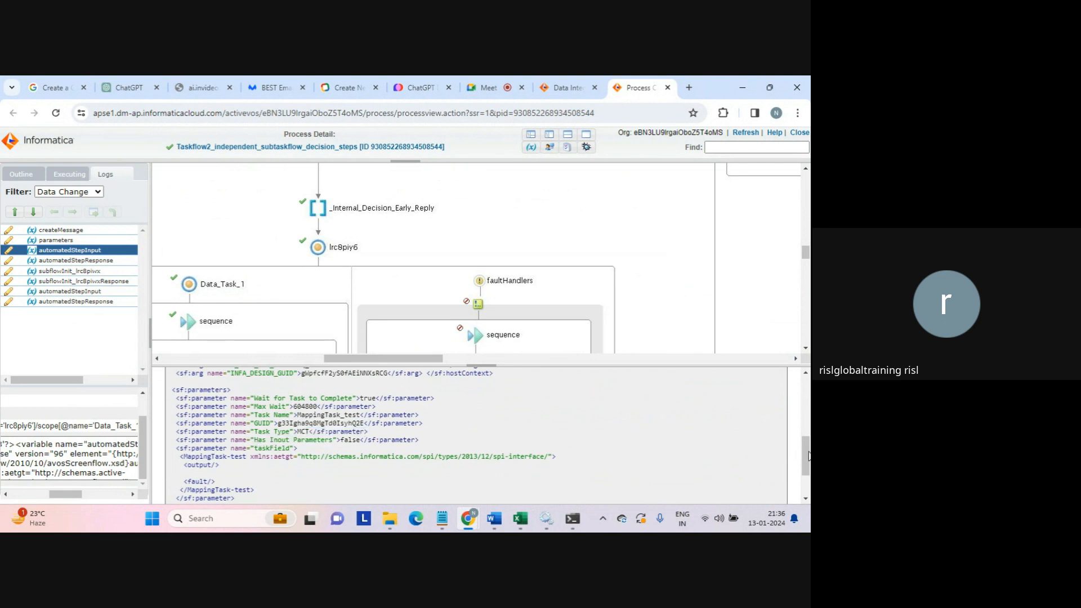
{"action": "scroll", "coordinate": [808, 451], "scroll_direction": "up", "scroll_amount": 5}
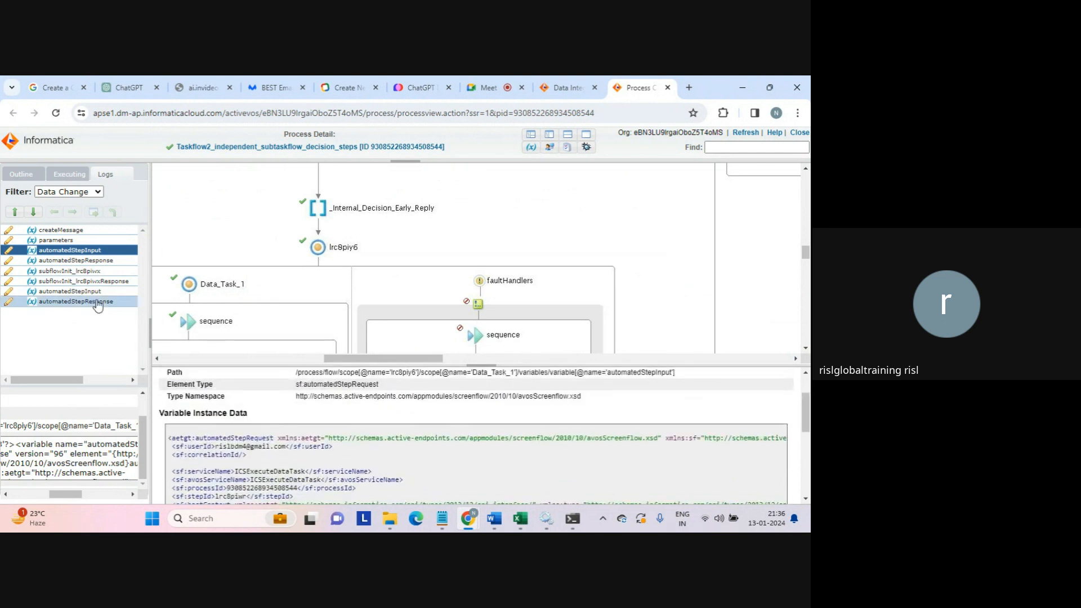
- Review the first task's automatedStepResponse, highlighting Success Source Rows 6 and target row counts
{"action": "left_click", "coordinate": [72, 261]}
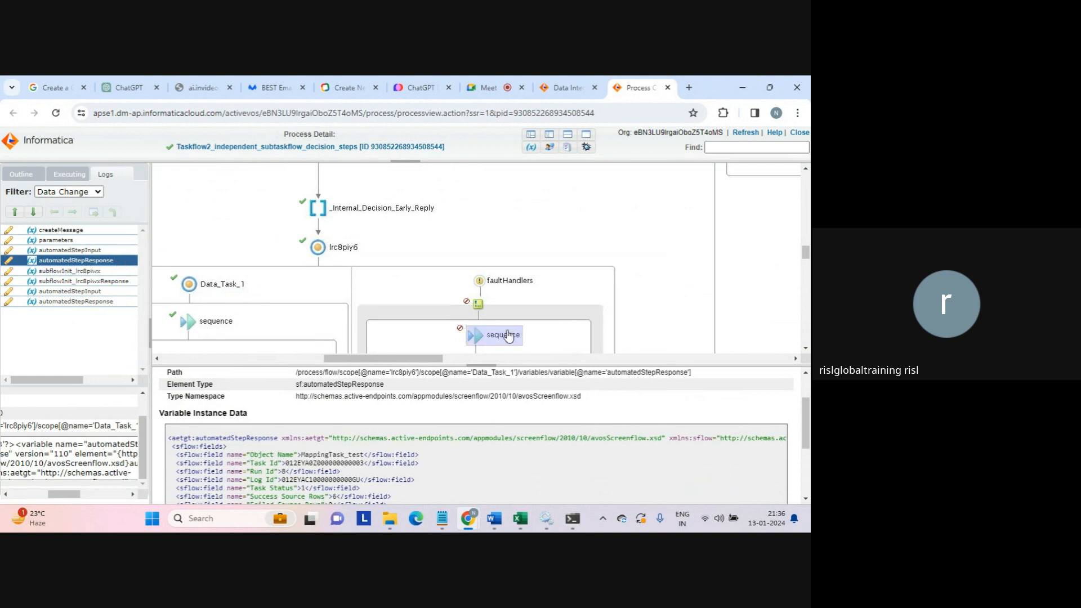
{"action": "left_click_drag", "start_coordinate": [806, 422], "coordinate": [805, 445]}
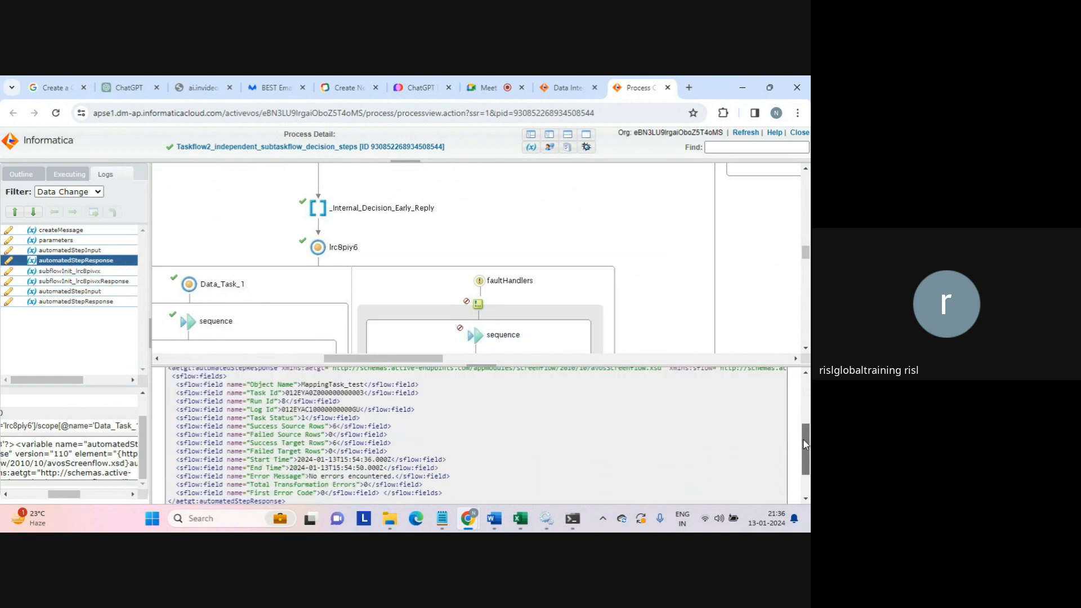
{"action": "left_click_drag", "start_coordinate": [251, 385], "coordinate": [383, 424]}
{"action": "left_click", "coordinate": [384, 424]}
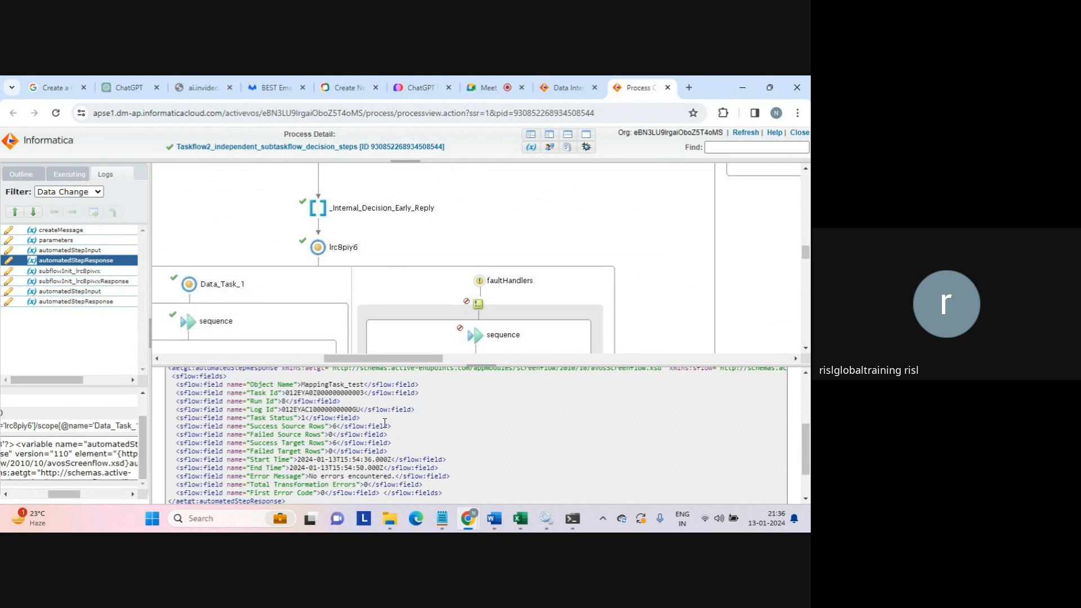
{"action": "double_click", "coordinate": [333, 425]}
{"action": "left_click", "coordinate": [332, 425]}
{"action": "left_click_drag", "start_coordinate": [331, 425], "coordinate": [343, 426]}
{"action": "left_click", "coordinate": [344, 427]}
{"action": "left_click_drag", "start_coordinate": [343, 426], "coordinate": [389, 451]}
{"action": "left_click", "coordinate": [388, 450]}
{"action": "left_click_drag", "start_coordinate": [328, 427], "coordinate": [351, 429]}
{"action": "left_click", "coordinate": [351, 429]}
- Inspect the second automatedStepInput: processId, stepId lrc8pizw, 'duplicate' Task Name and GUID parameter
{"action": "left_click", "coordinate": [64, 281]}
{"action": "left_click", "coordinate": [61, 293]}
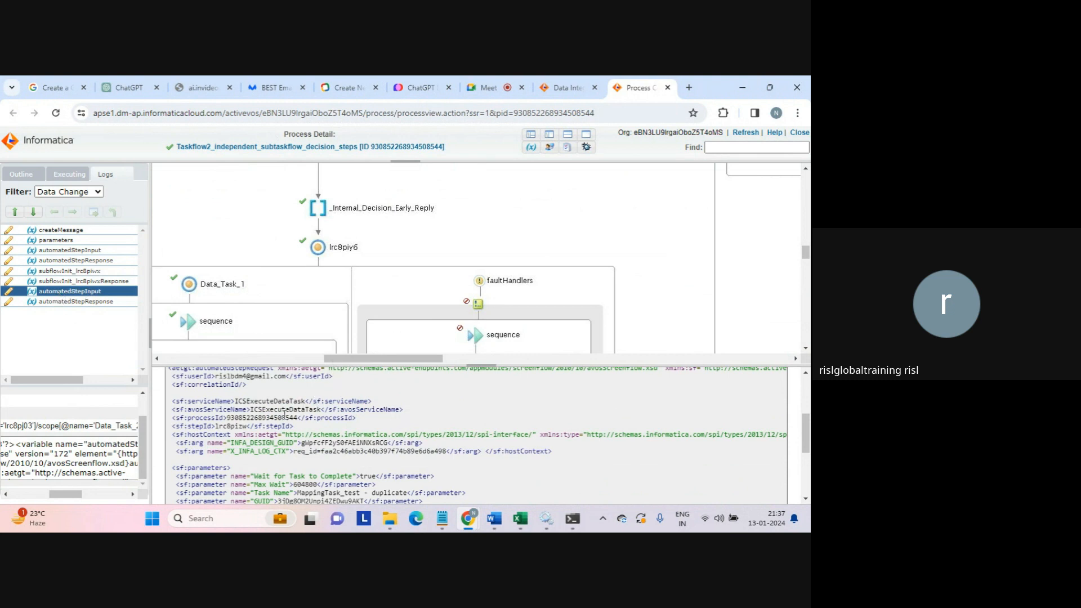
{"action": "double_click", "coordinate": [270, 417]}
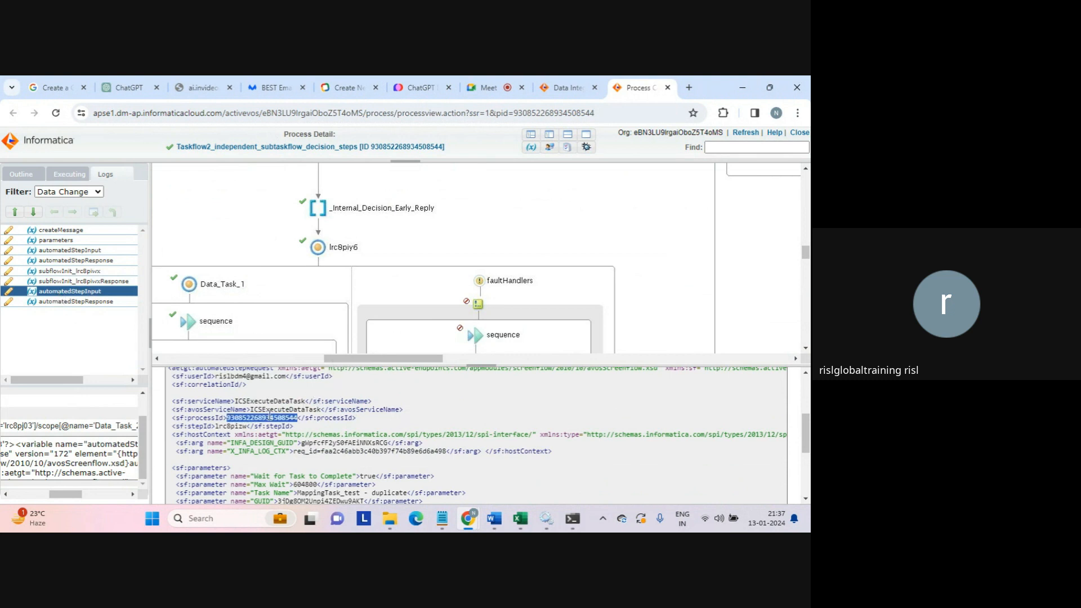
{"action": "double_click", "coordinate": [231, 427]}
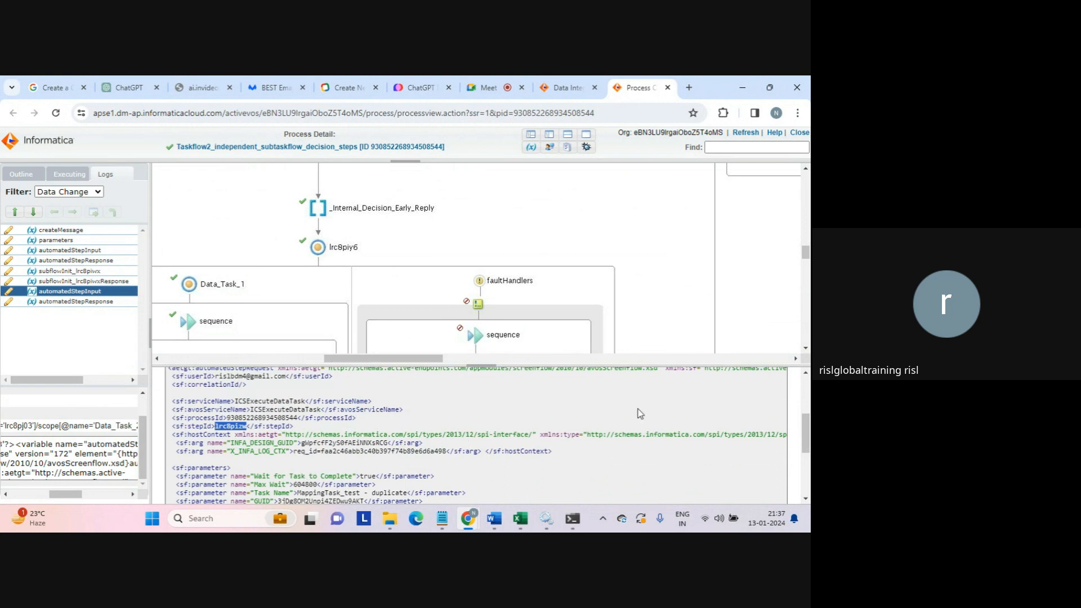
{"action": "left_click_drag", "start_coordinate": [806, 418], "coordinate": [809, 442]}
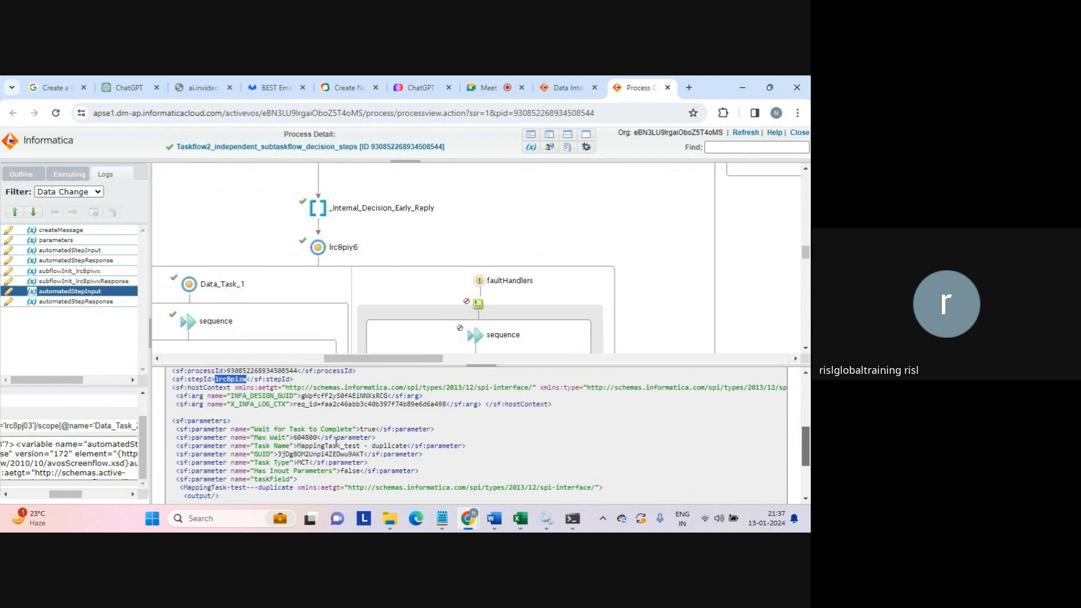
{"action": "double_click", "coordinate": [385, 445]}
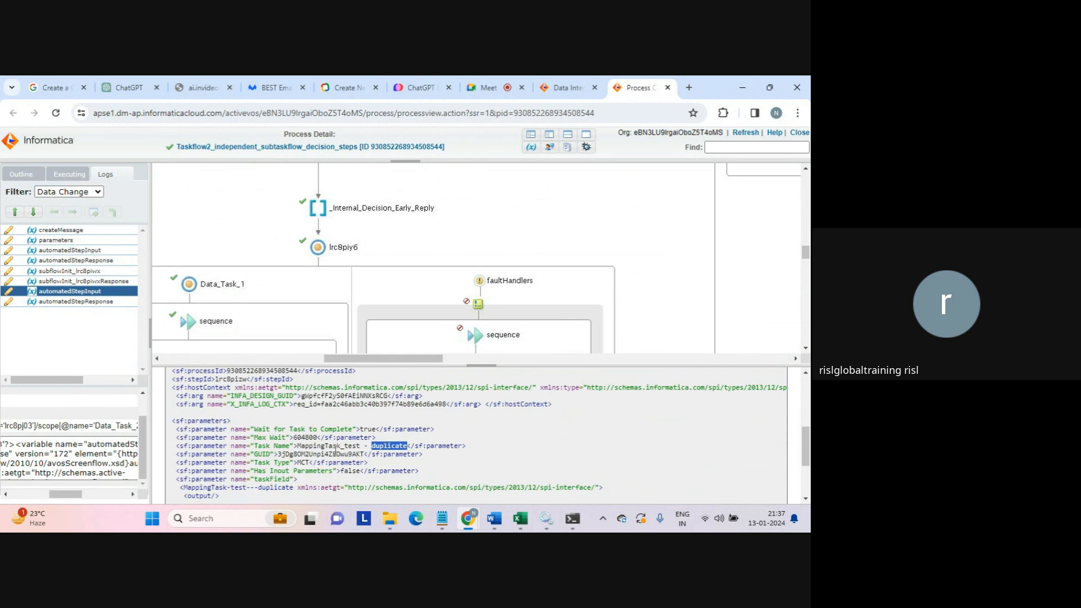
{"action": "double_click", "coordinate": [264, 455]}
{"action": "left_click", "coordinate": [342, 462]}
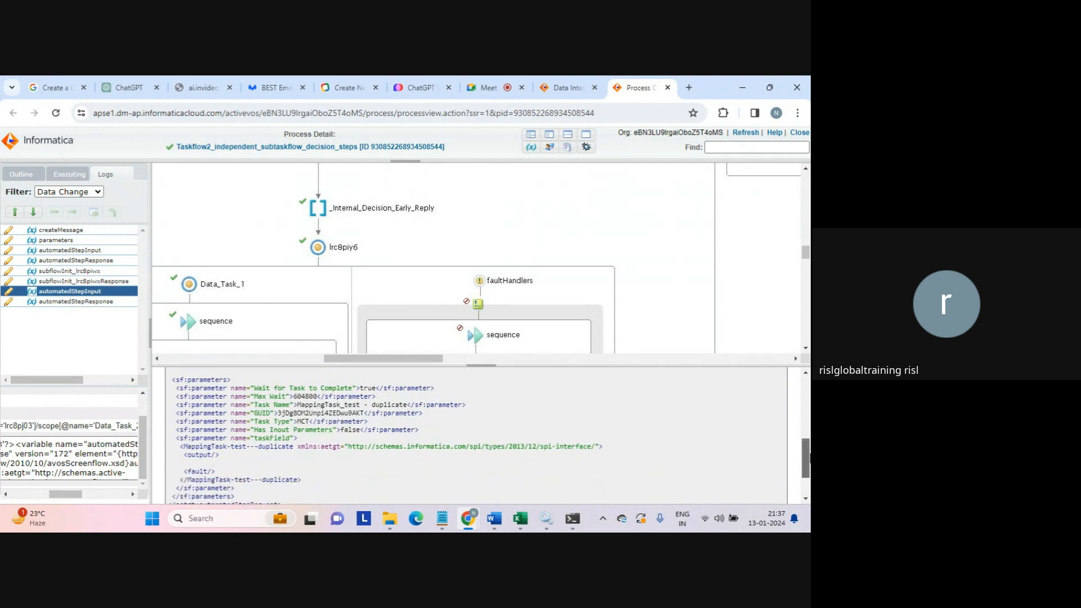
- Display the duplicate task's automatedStepResponse data
{"action": "scroll", "coordinate": [806, 456], "scroll_direction": "down", "scroll_amount": 3}
{"action": "scroll", "coordinate": [806, 459], "scroll_direction": "up", "scroll_amount": 5}
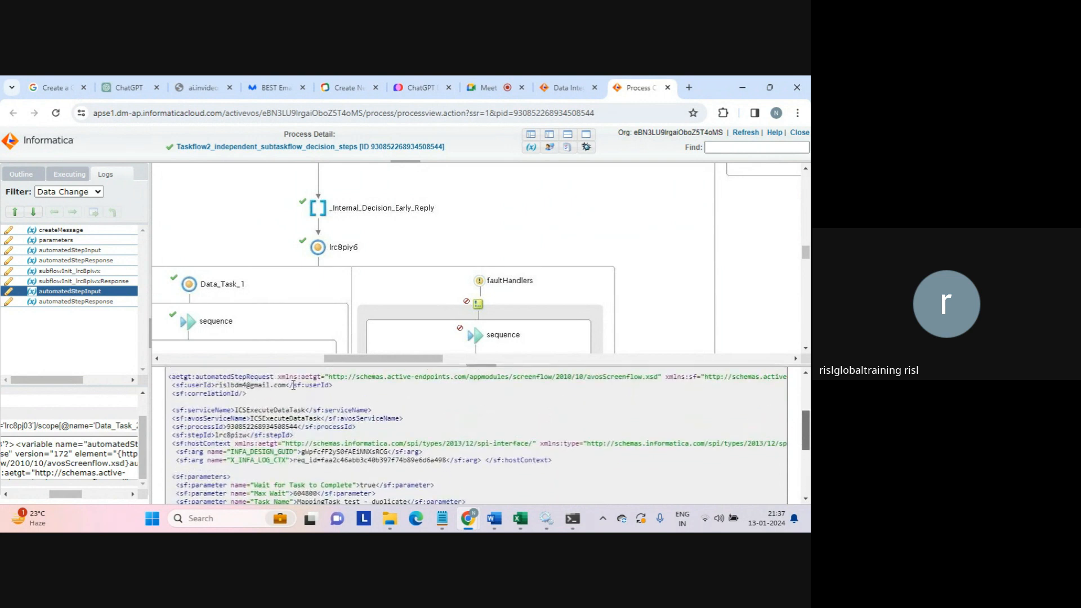
{"action": "left_click", "coordinate": [84, 303]}
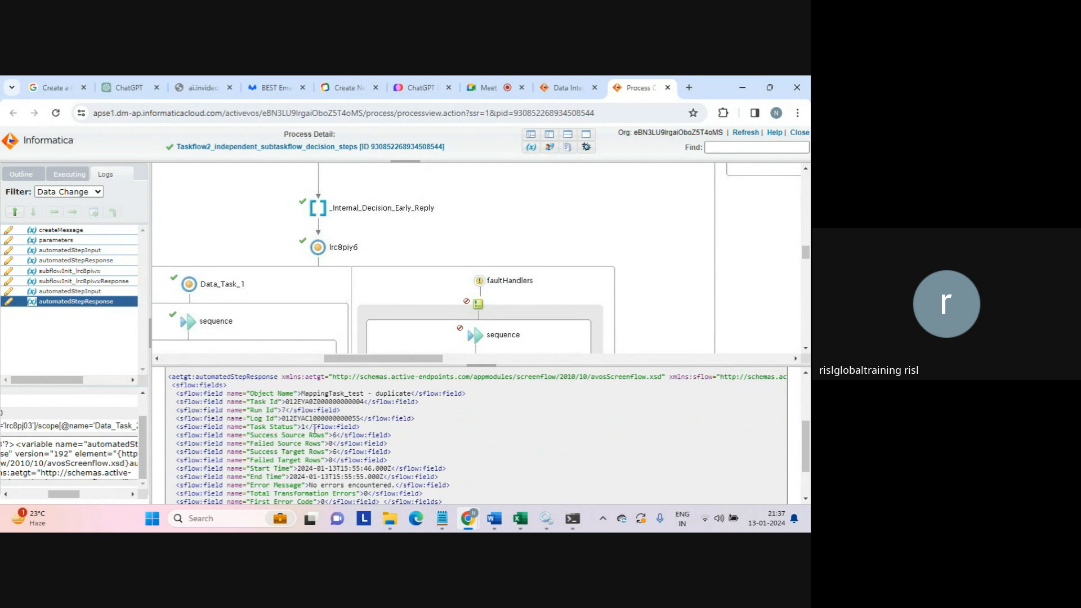
- Highlight the Task Status and Success Source Rows values in the response data
{"action": "left_click_drag", "start_coordinate": [307, 429], "coordinate": [453, 500]}
{"action": "left_click", "coordinate": [340, 434]}
{"action": "left_click", "coordinate": [338, 434]}
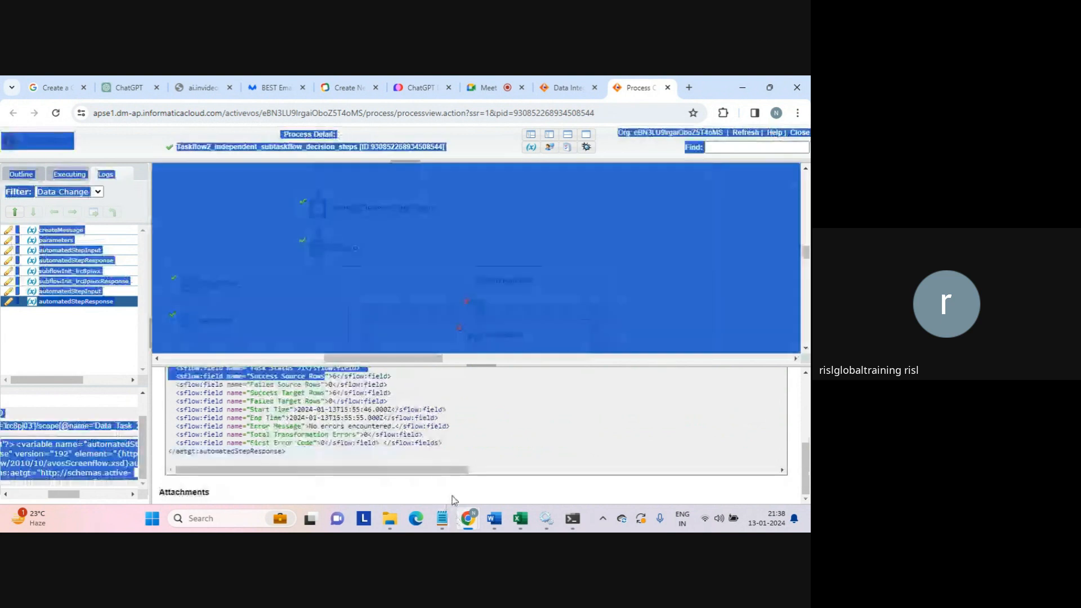
- Minimize the DB_TEST1 notes to reveal the process page and clear its selection
{"action": "mouse_move", "coordinate": [442, 517]}
{"action": "left_click", "coordinate": [452, 442]}
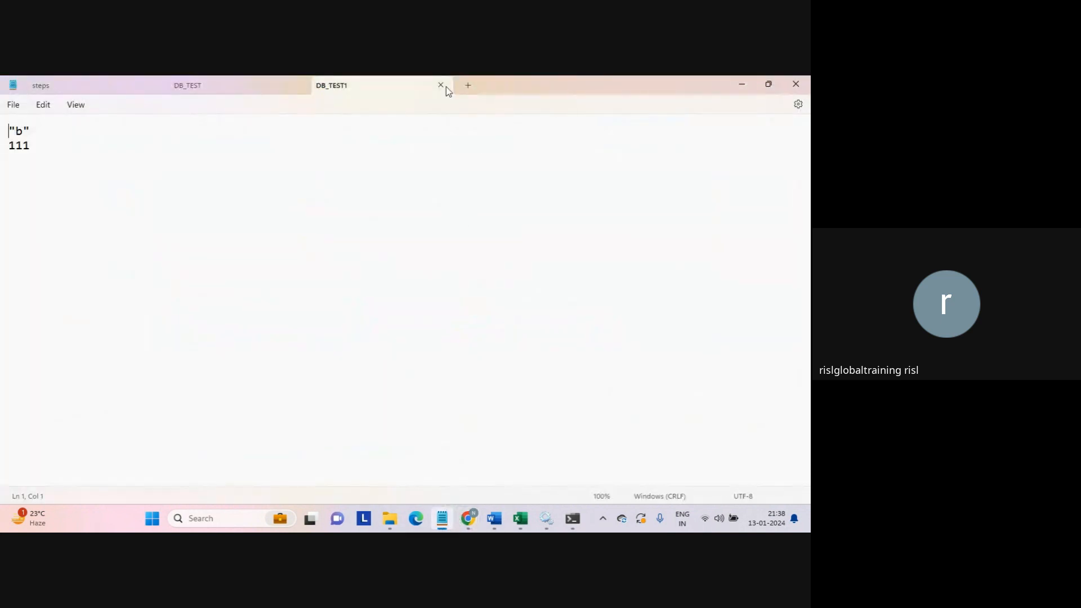
{"action": "left_click", "coordinate": [743, 84]}
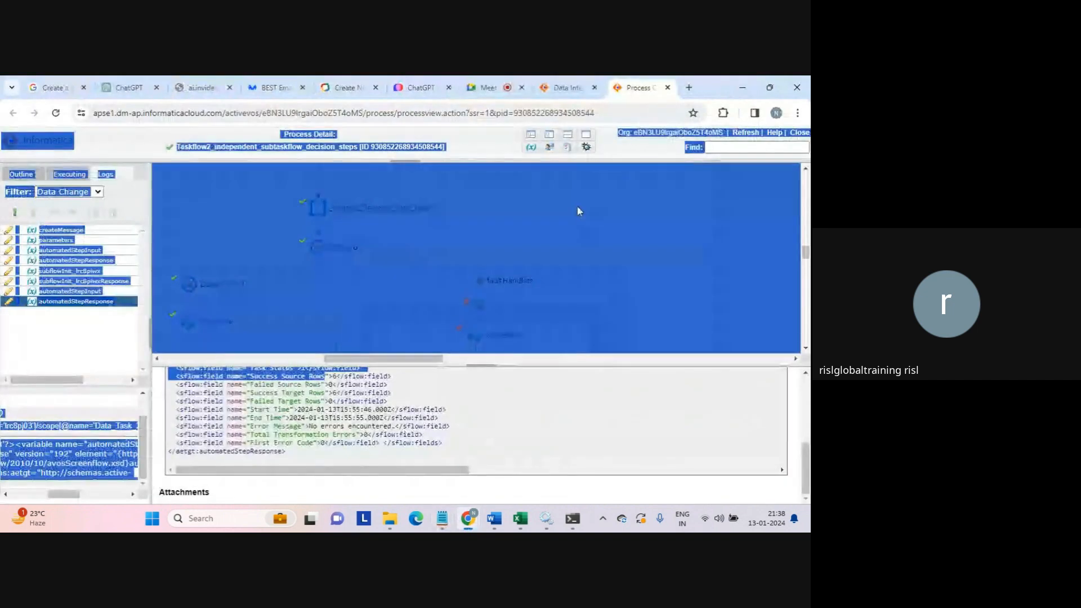
{"action": "left_click", "coordinate": [493, 404]}
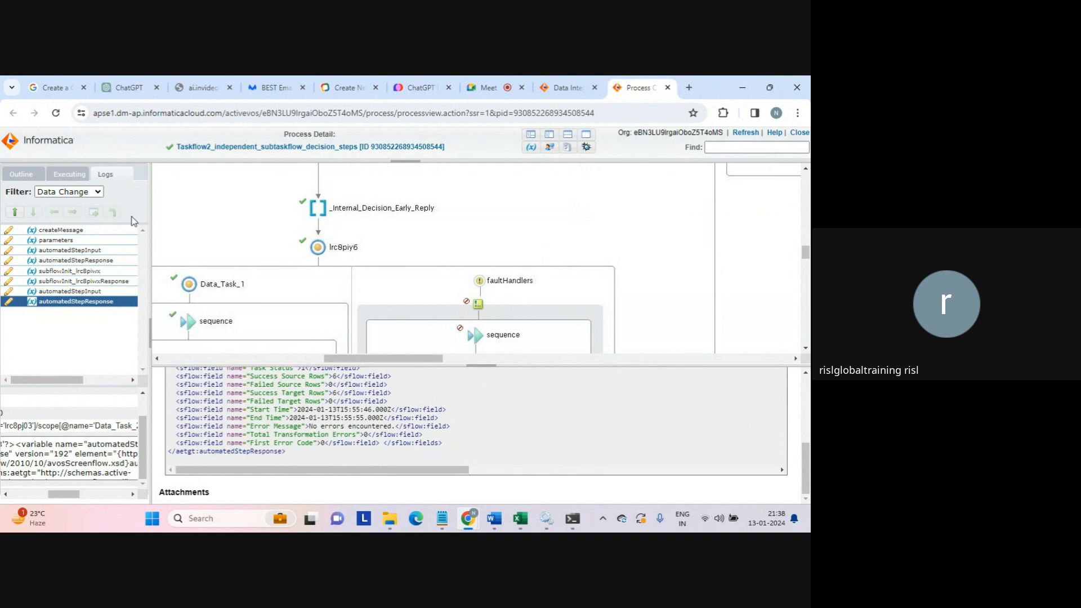
- Filter the run log to Faults, then switch the filter to Execution
{"action": "left_click", "coordinate": [96, 190]}
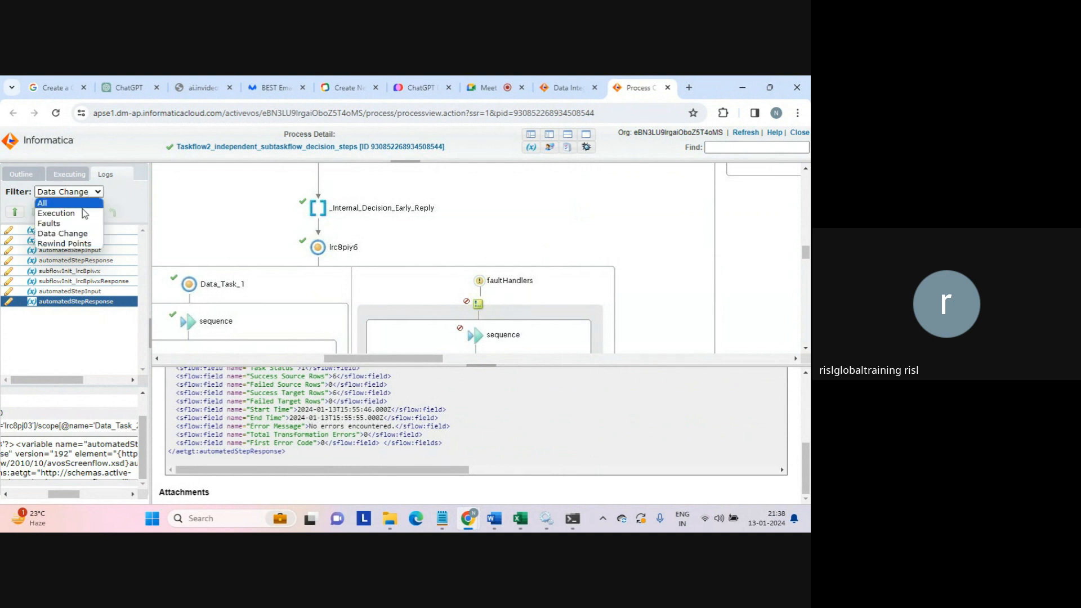
{"action": "left_click", "coordinate": [59, 224]}
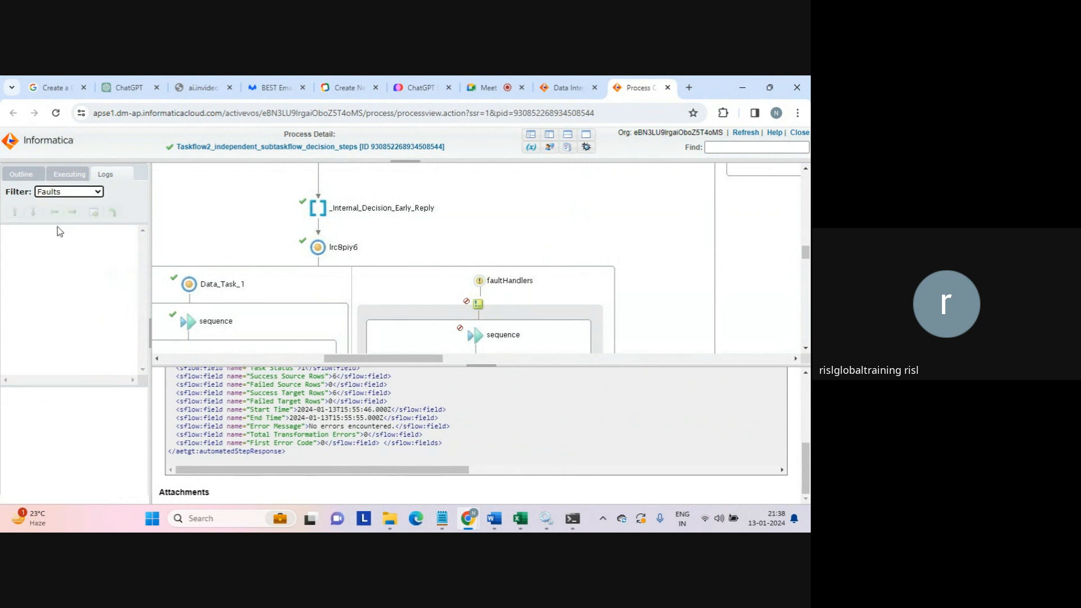
{"action": "left_click", "coordinate": [85, 192]}
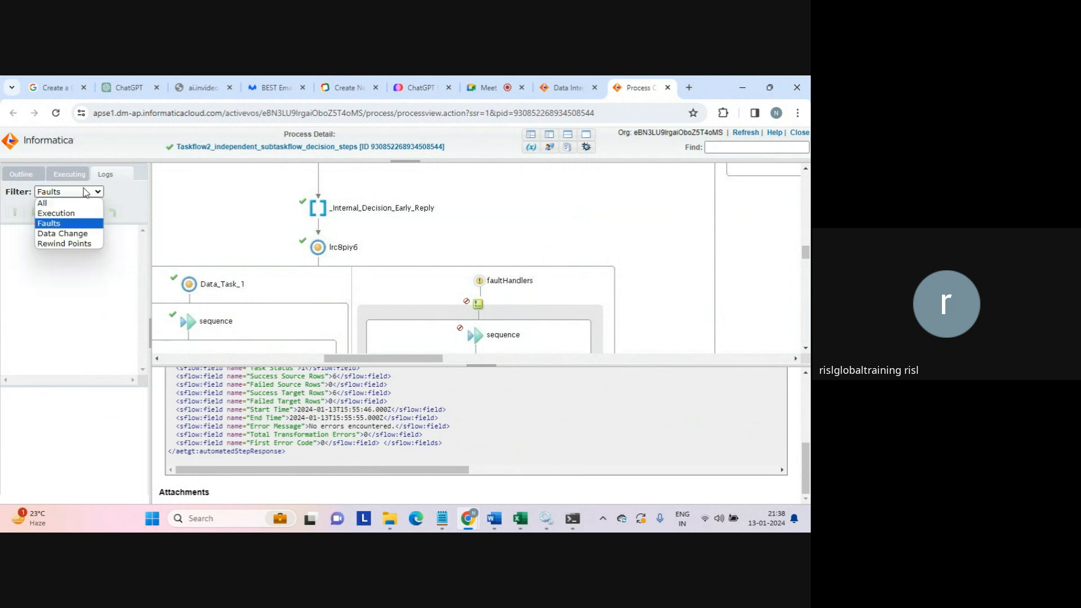
{"action": "left_click", "coordinate": [68, 214]}
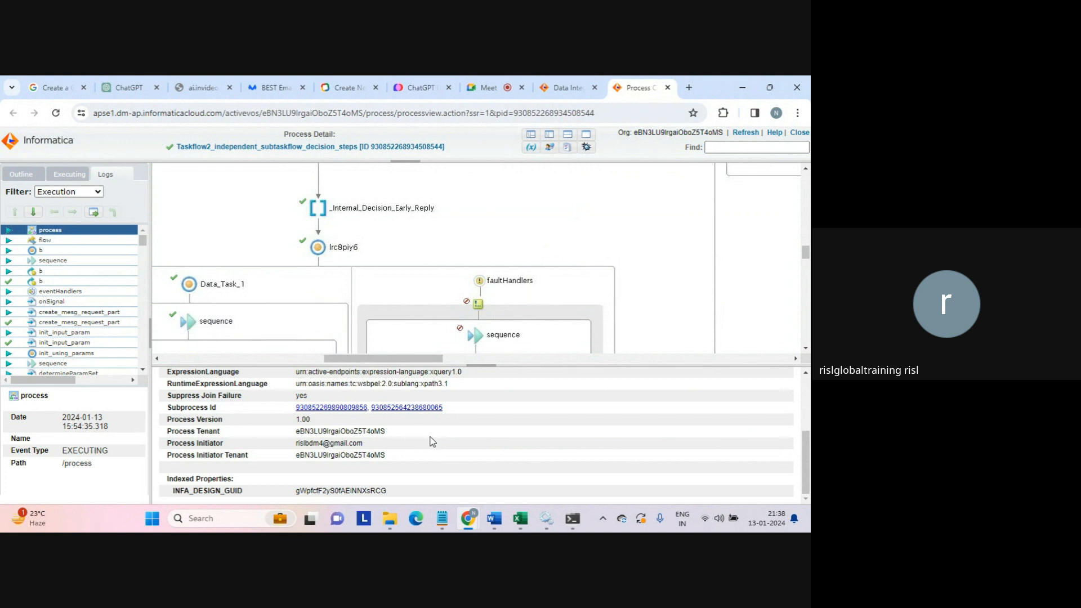
- Step through flow, b, sequence, b, eventHandlers, onSignal and create_mesg_request_part log entries
{"action": "left_click", "coordinate": [10, 241]}
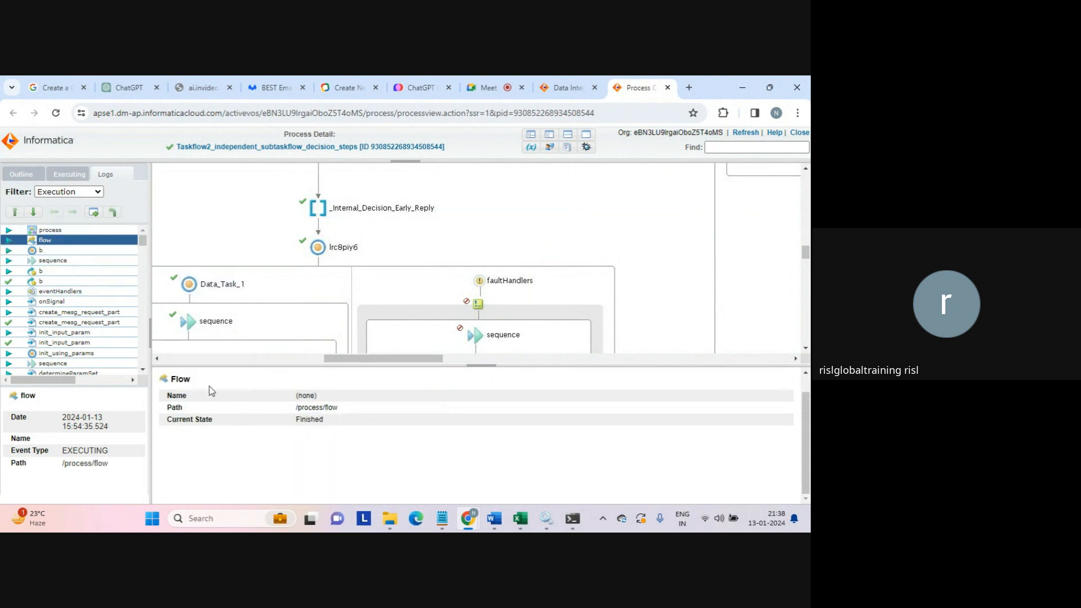
{"action": "left_click", "coordinate": [37, 252]}
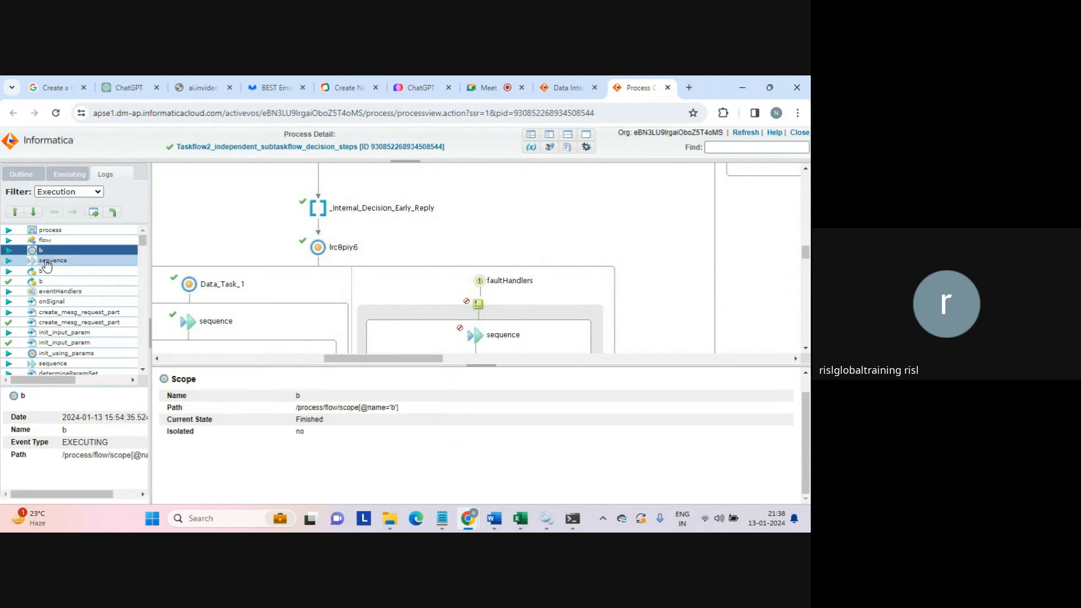
{"action": "left_click", "coordinate": [55, 262]}
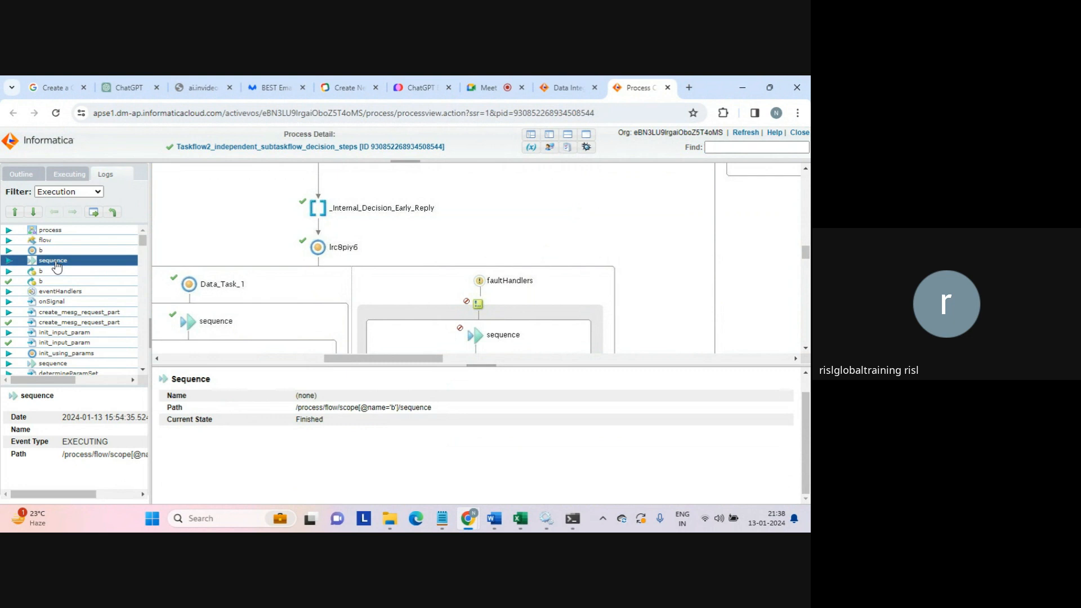
{"action": "left_click", "coordinate": [39, 272]}
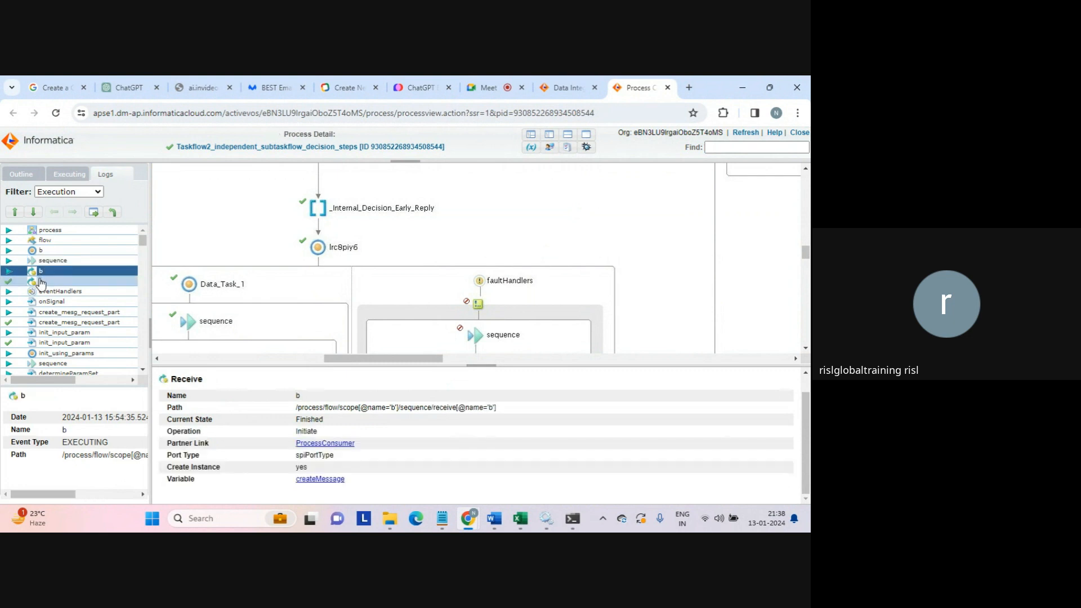
{"action": "left_click", "coordinate": [51, 292]}
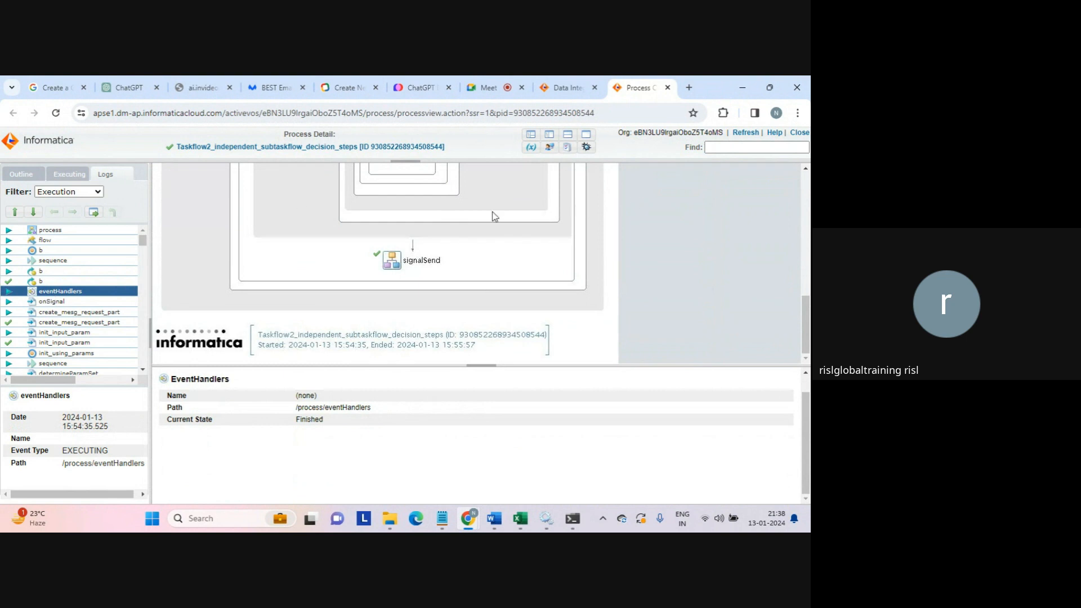
{"action": "left_click", "coordinate": [53, 302]}
{"action": "left_click", "coordinate": [68, 314]}
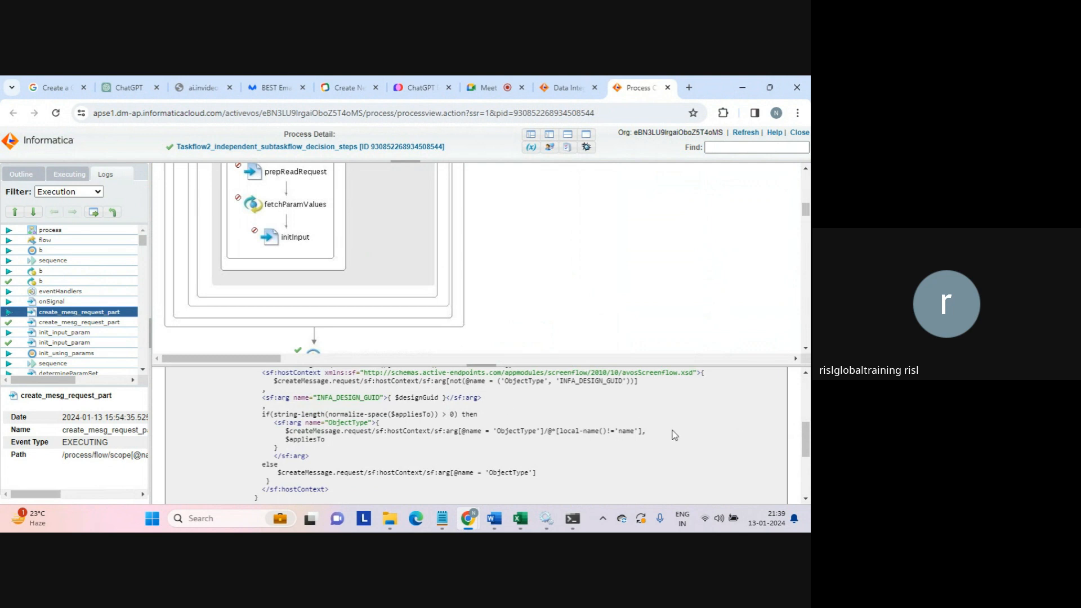
- Inspect init_input_param's Current User expression, then the completed init_input_param and init_using_params events
{"action": "mouse_move", "coordinate": [805, 441]}
{"action": "left_mouse_down"}
{"action": "mouse_move", "coordinate": [806, 415]}
{"action": "mouse_move", "coordinate": [796, 457]}
{"action": "left_mouse_up"}
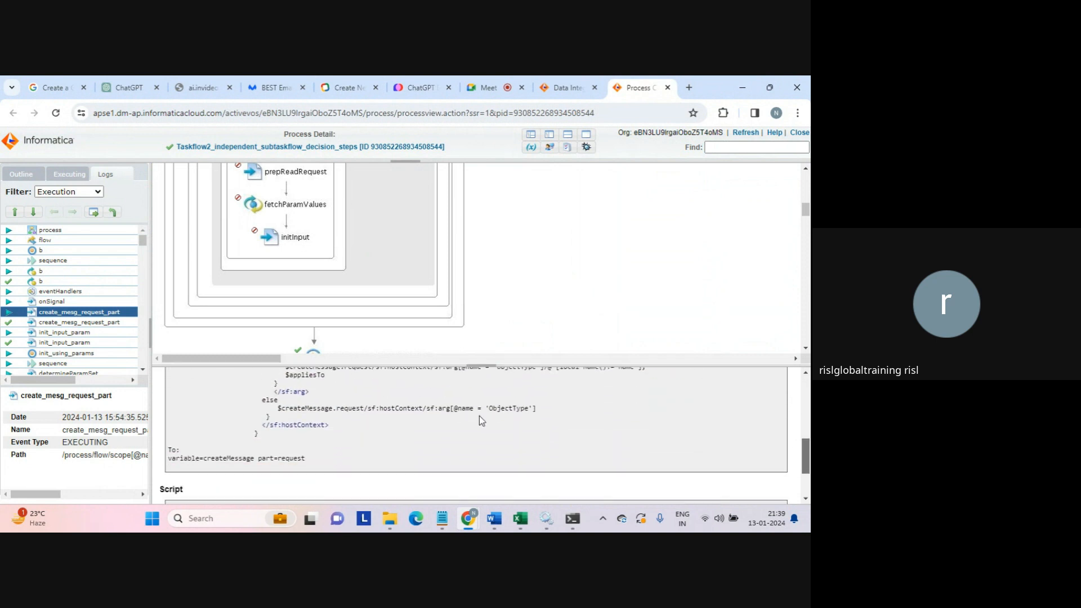
{"action": "left_click", "coordinate": [74, 333]}
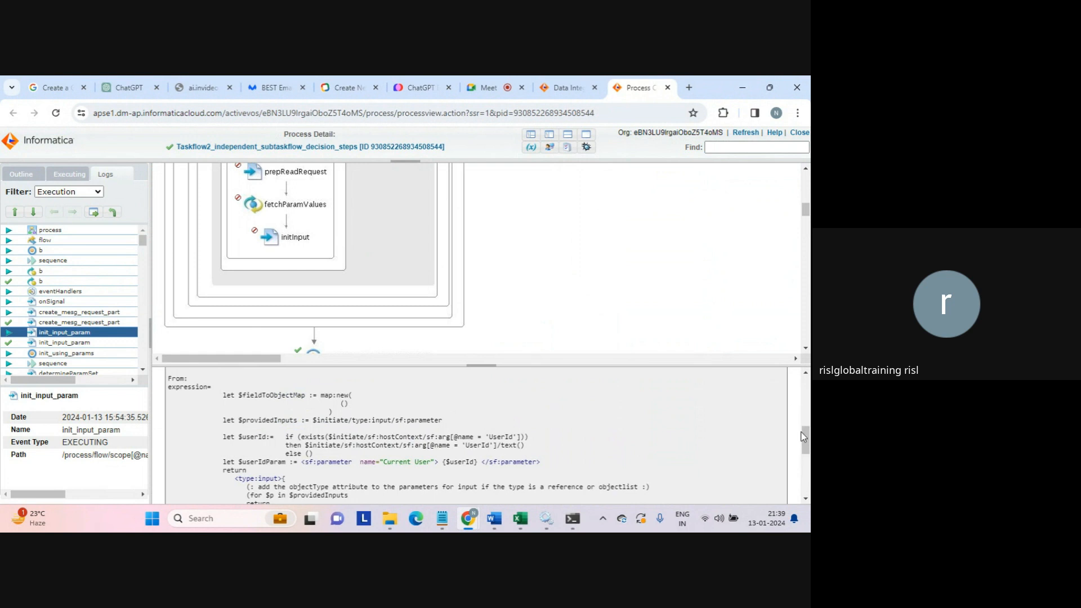
{"action": "left_click_drag", "start_coordinate": [803, 437], "coordinate": [806, 454]}
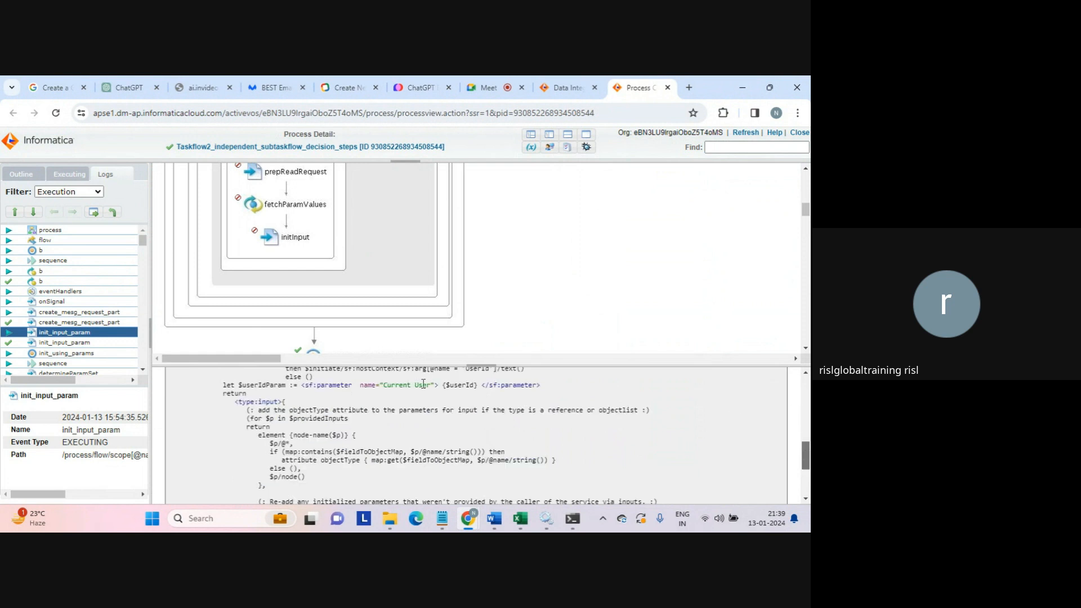
{"action": "left_click_drag", "start_coordinate": [380, 386], "coordinate": [549, 388]}
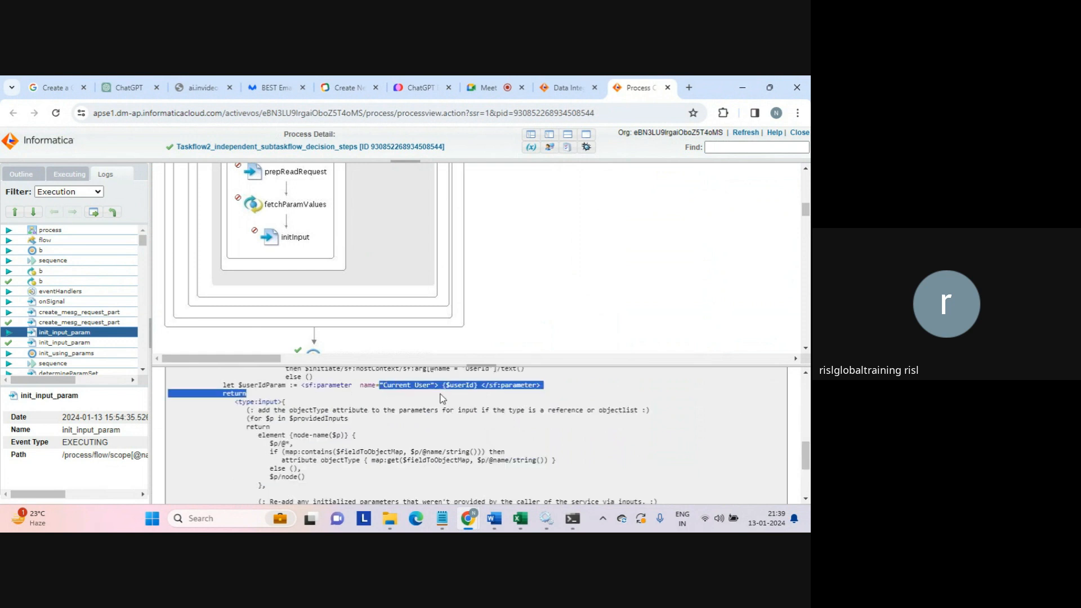
{"action": "left_click", "coordinate": [554, 388]}
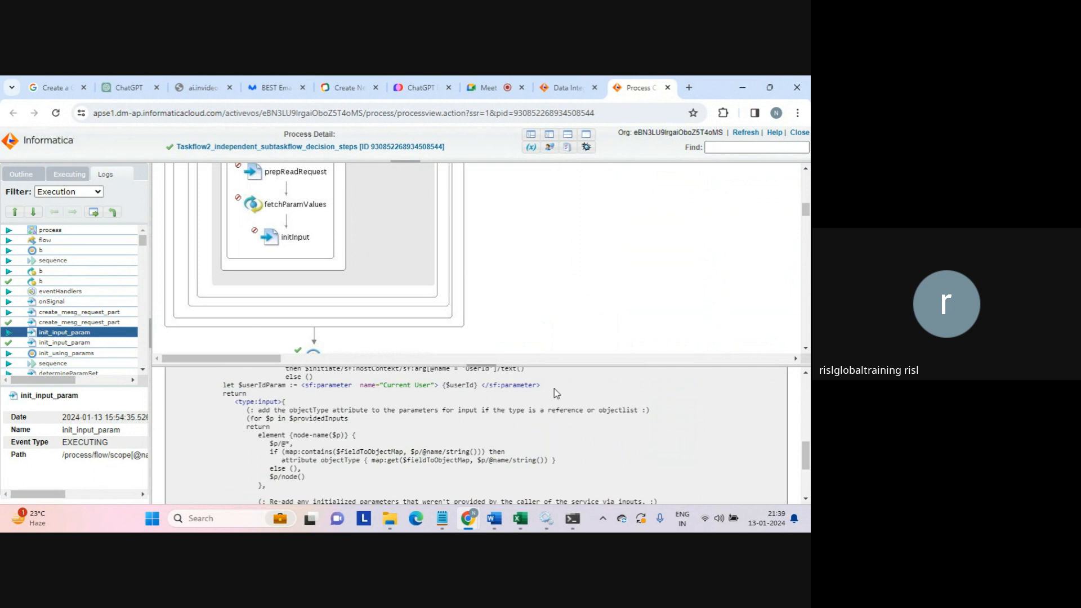
{"action": "left_click", "coordinate": [73, 343]}
{"action": "left_click", "coordinate": [82, 353]}
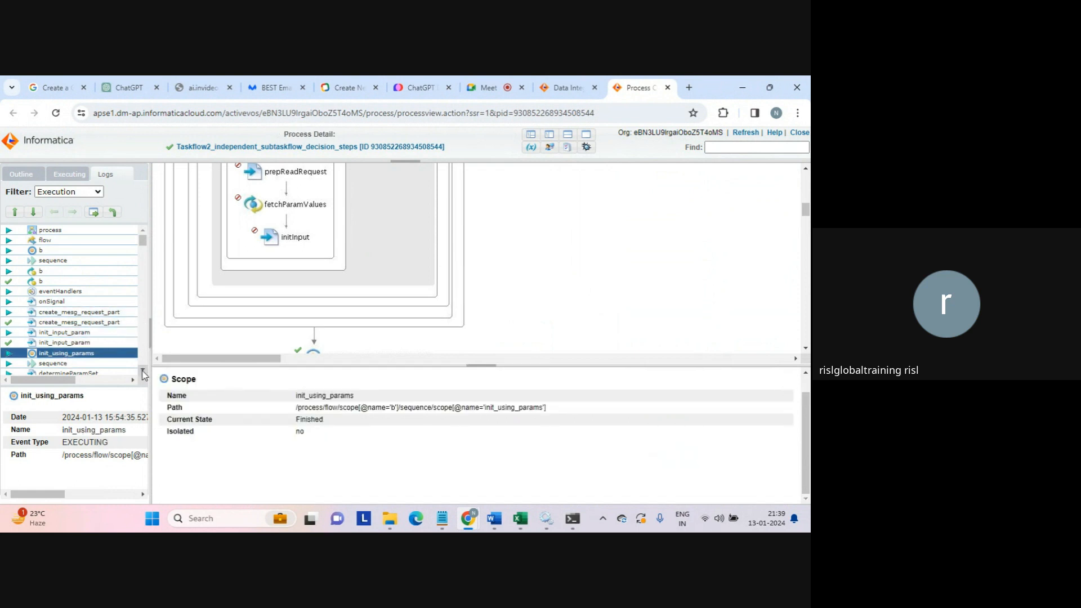
- Inspect both determineParamSet events and ifParamSetSpecified, then scroll the diagram to the top
{"action": "scroll", "coordinate": [140, 372], "scroll_direction": "down", "scroll_amount": 2}
{"action": "scroll", "coordinate": [141, 374], "scroll_direction": "down", "scroll_amount": 1}
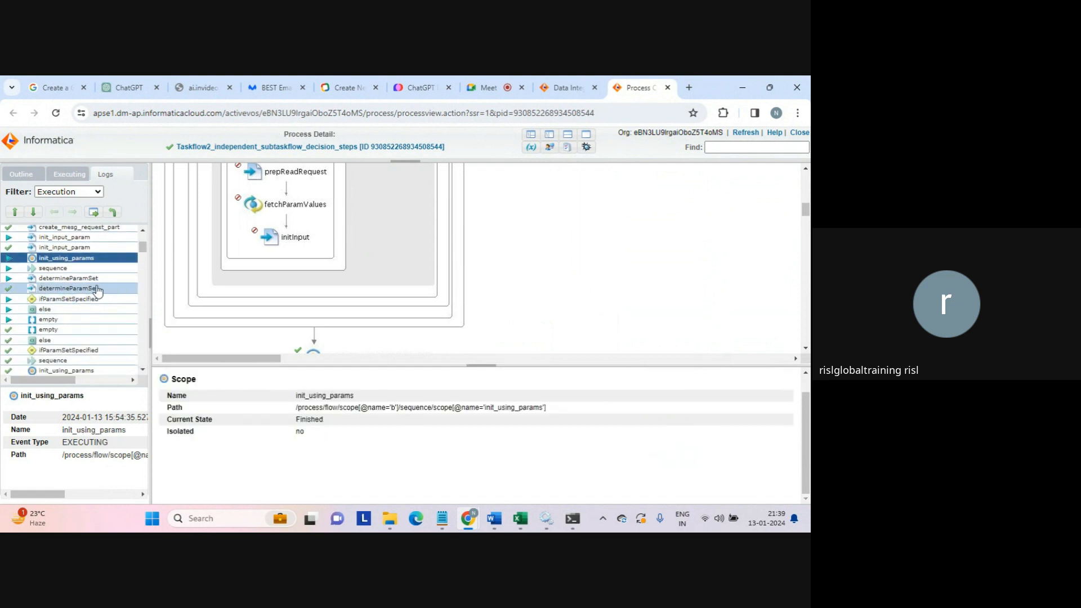
{"action": "left_click", "coordinate": [79, 278]}
{"action": "left_click", "coordinate": [82, 288]}
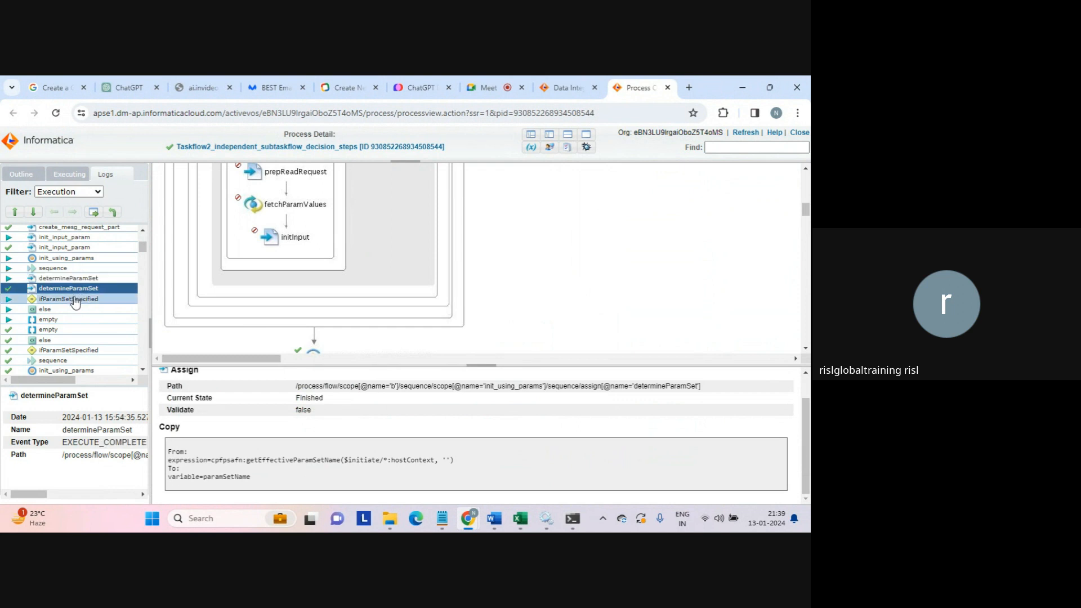
{"action": "left_click", "coordinate": [76, 300]}
{"action": "left_click_drag", "start_coordinate": [143, 250], "coordinate": [132, 231]}
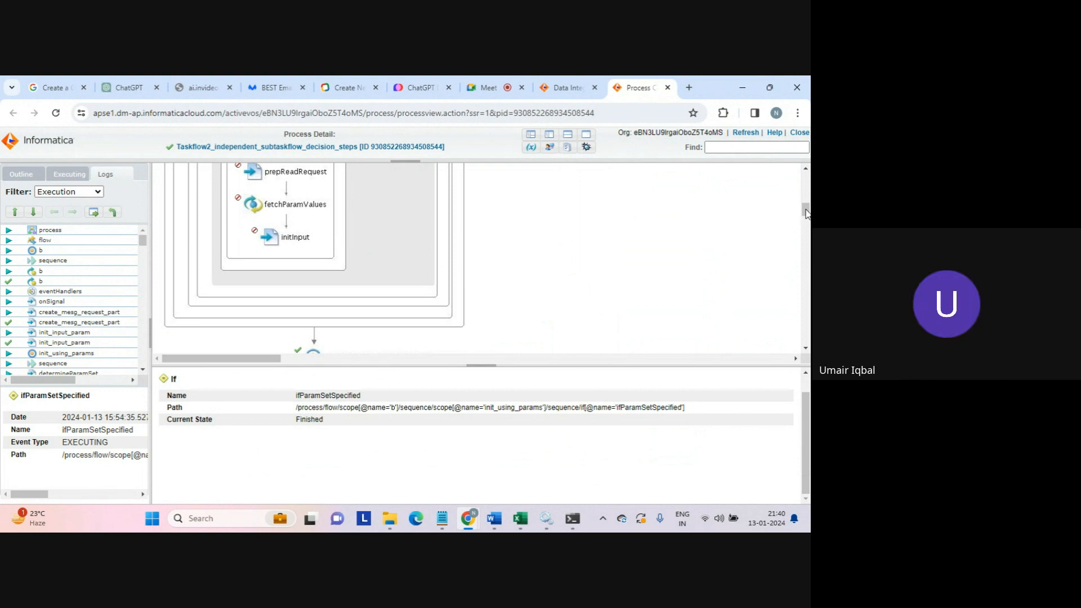
{"action": "left_click_drag", "start_coordinate": [804, 215], "coordinate": [803, 137]}
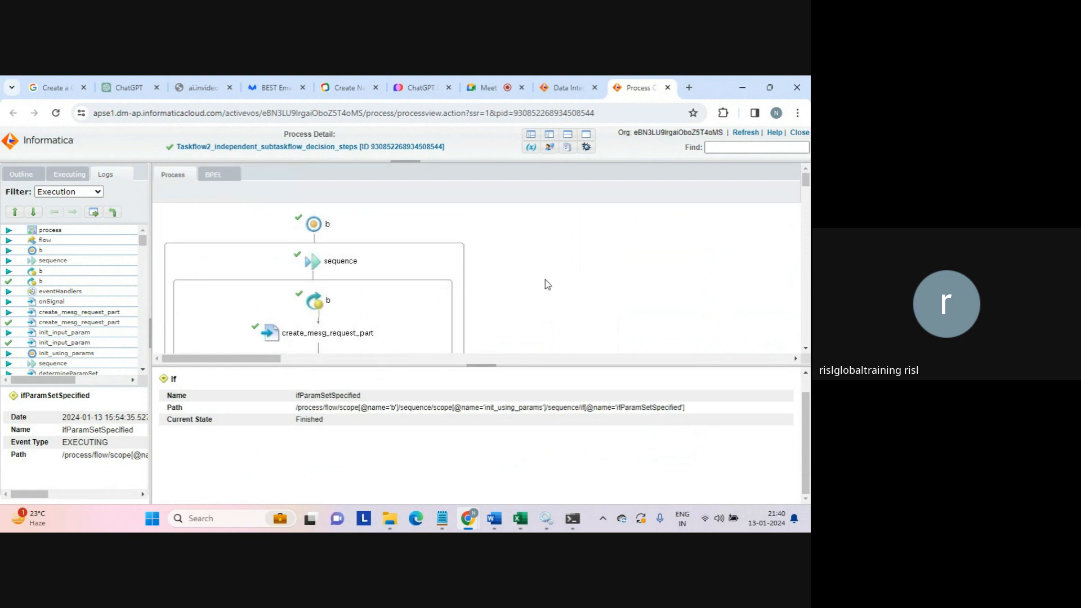
- Close the Process Detail browser tab to return to the Taskflow2 run page
{"action": "left_click", "coordinate": [668, 88]}
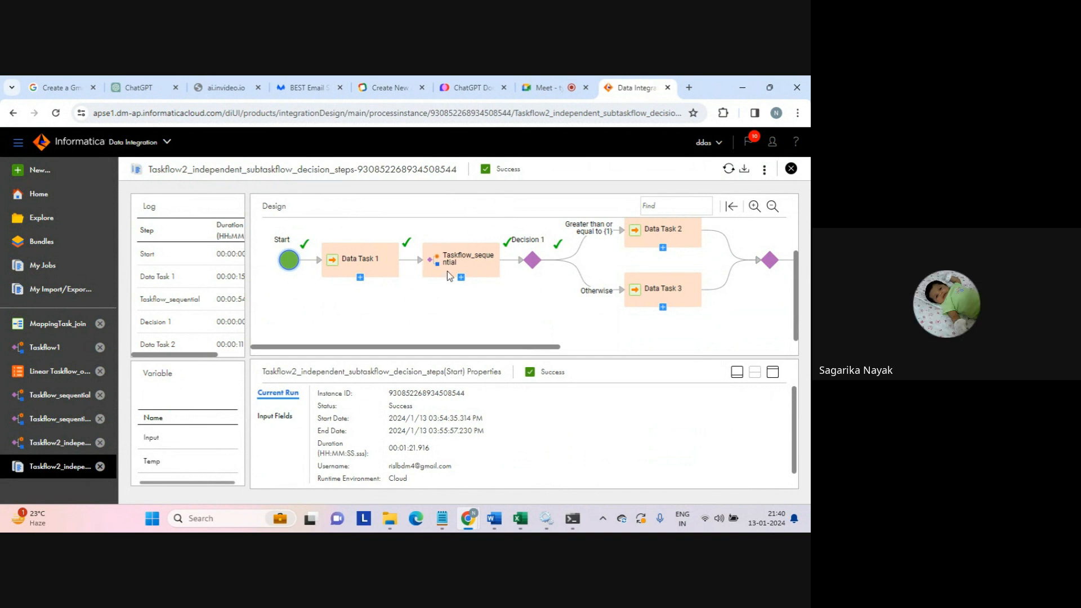
- Close the run instance to My Jobs, then stop presenting in Google Meet
{"action": "left_click", "coordinate": [791, 169]}
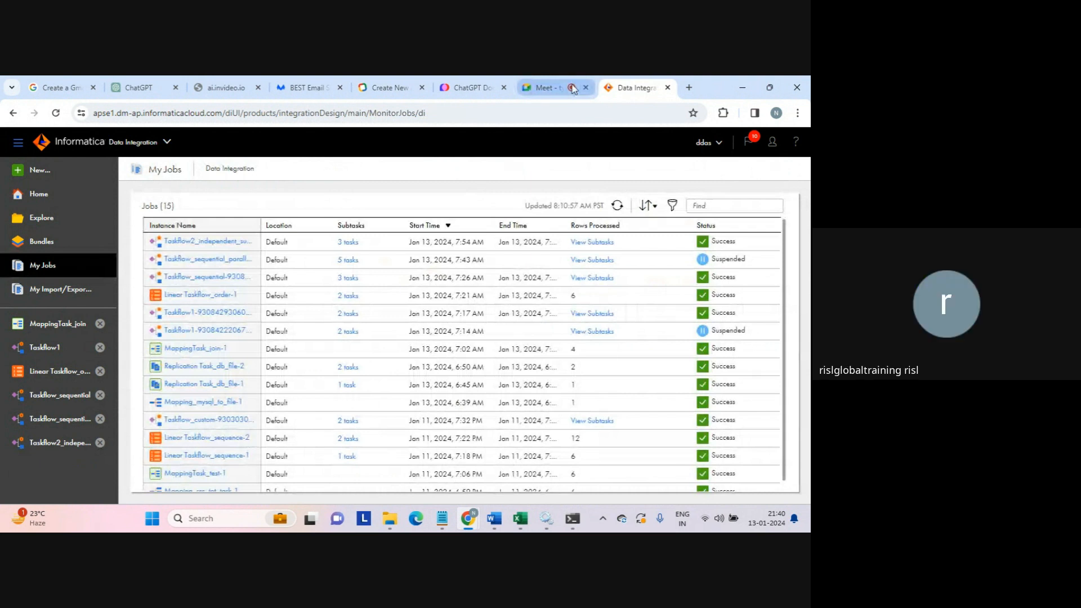
{"action": "left_click", "coordinate": [544, 88]}
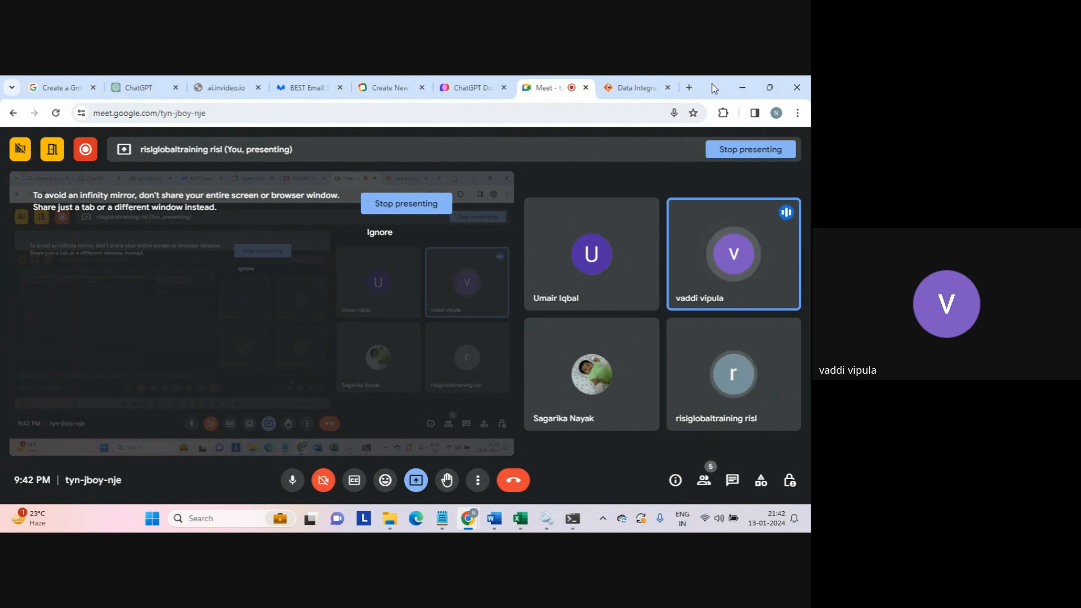
{"action": "left_click", "coordinate": [430, 197]}
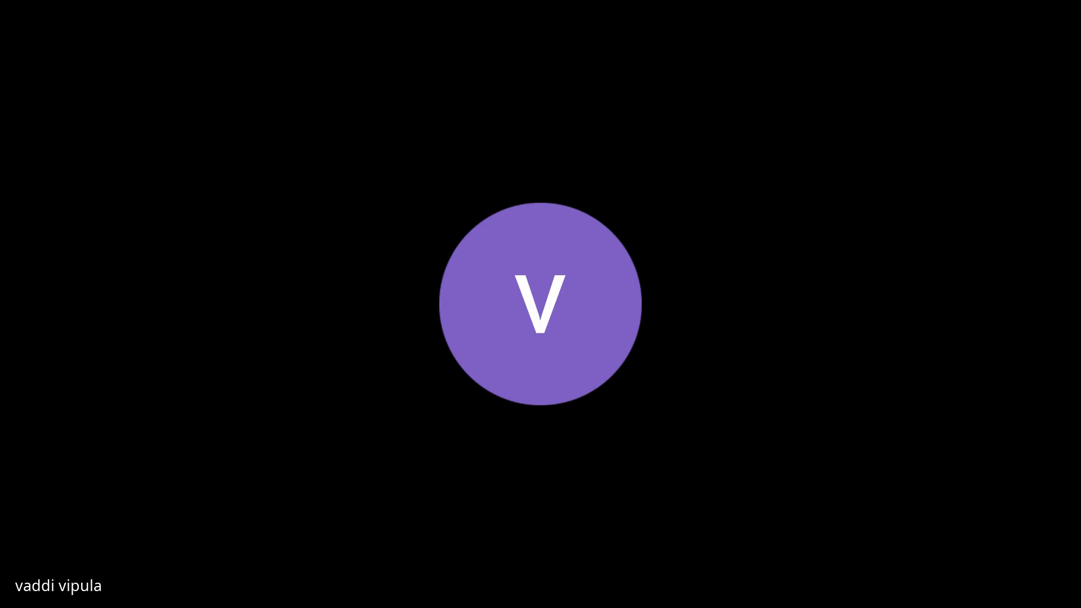